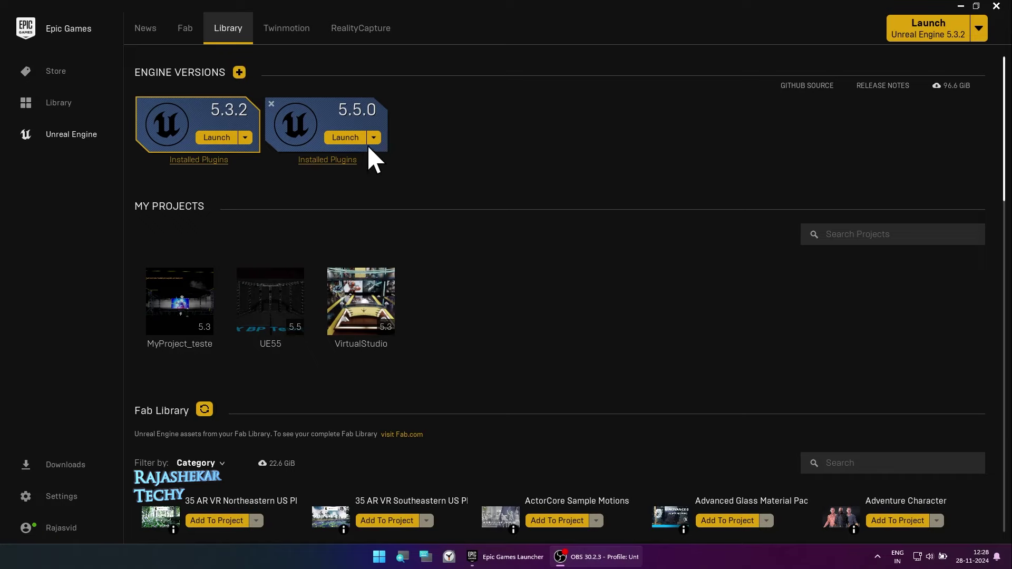
Launch Unreal Engine 5.5.0 from the Epic Games Launcher Library.
{"action": "left_click", "coordinate": [367, 144]}
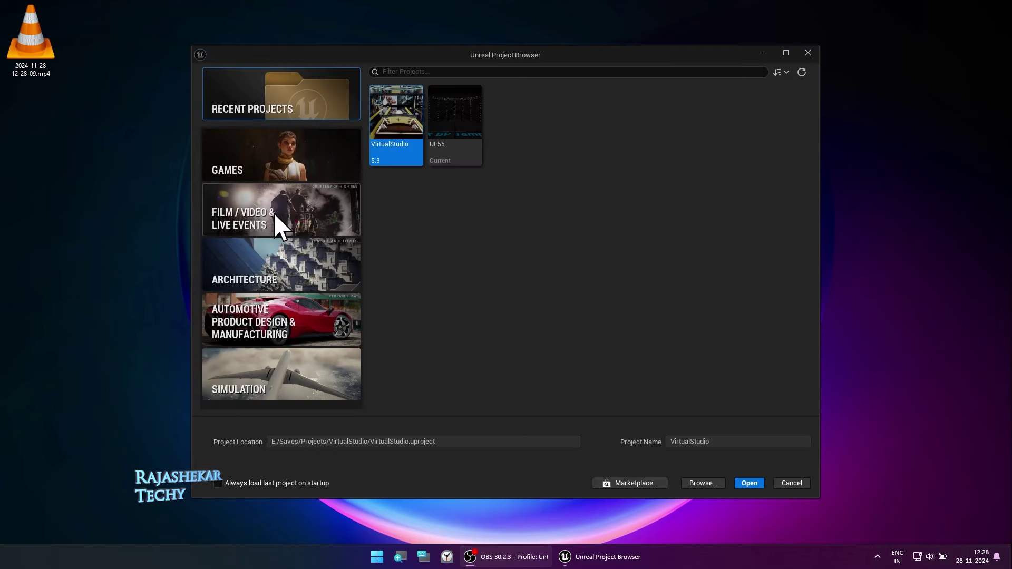
Create a new project from the Film / Video & Live Events DMX template.
{"action": "left_click", "coordinate": [278, 218]}
{"action": "left_click", "coordinate": [504, 117]}
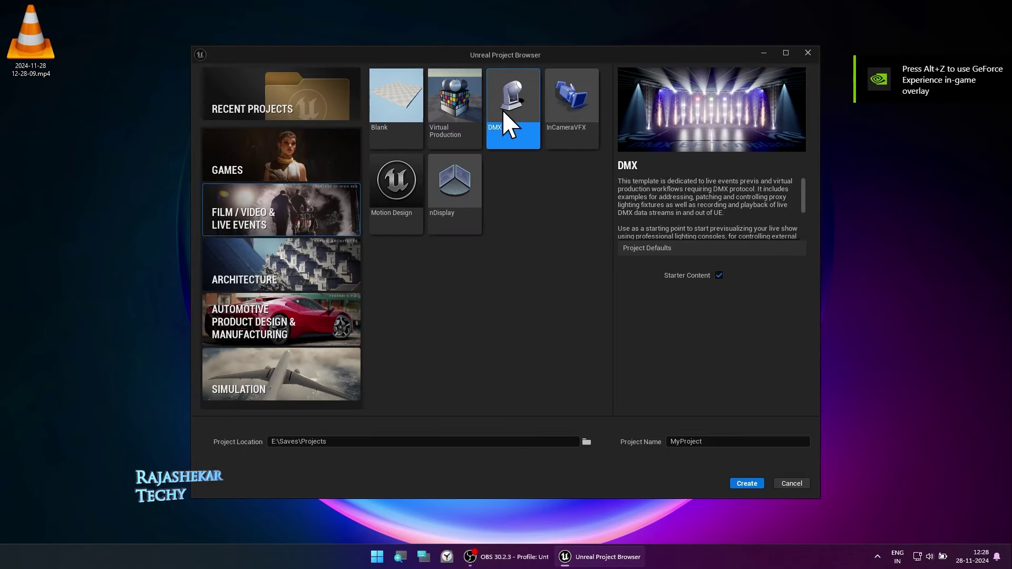
{"action": "left_click", "coordinate": [719, 441]}
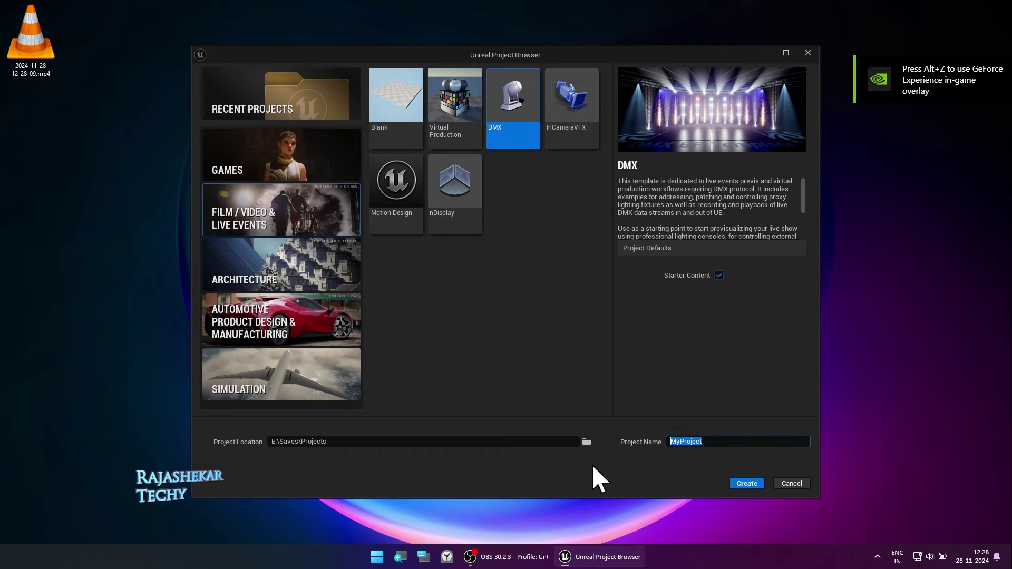
{"action": "left_click", "coordinate": [747, 484]}
Orbit and fly around the truss stage to inspect the rig and its arches.
{"action": "right_click_drag", "start_coordinate": [607, 192], "coordinate": [764, 200]}
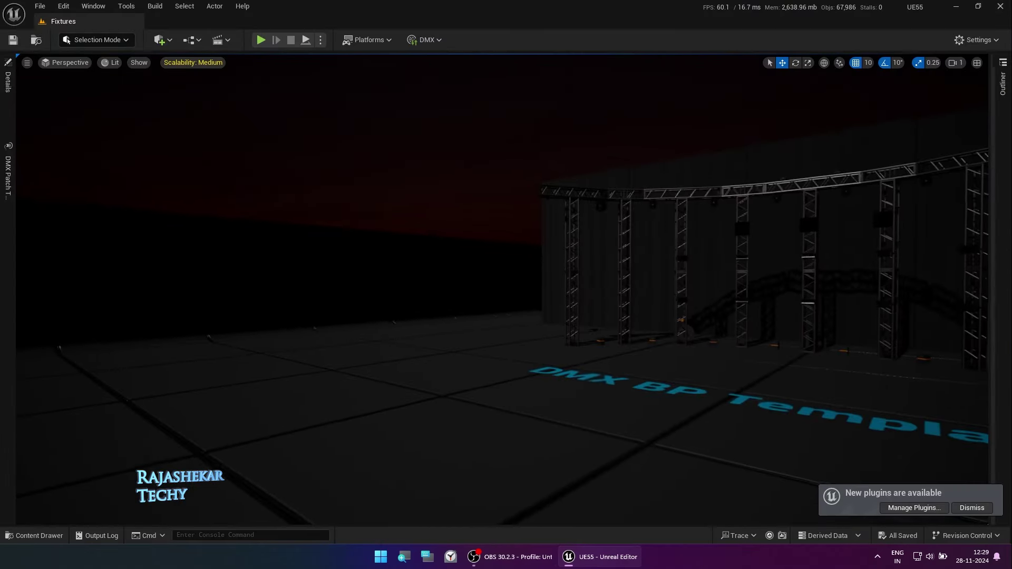
{"action": "right_click_drag", "start_coordinate": [606, 285], "coordinate": [448, 254]}
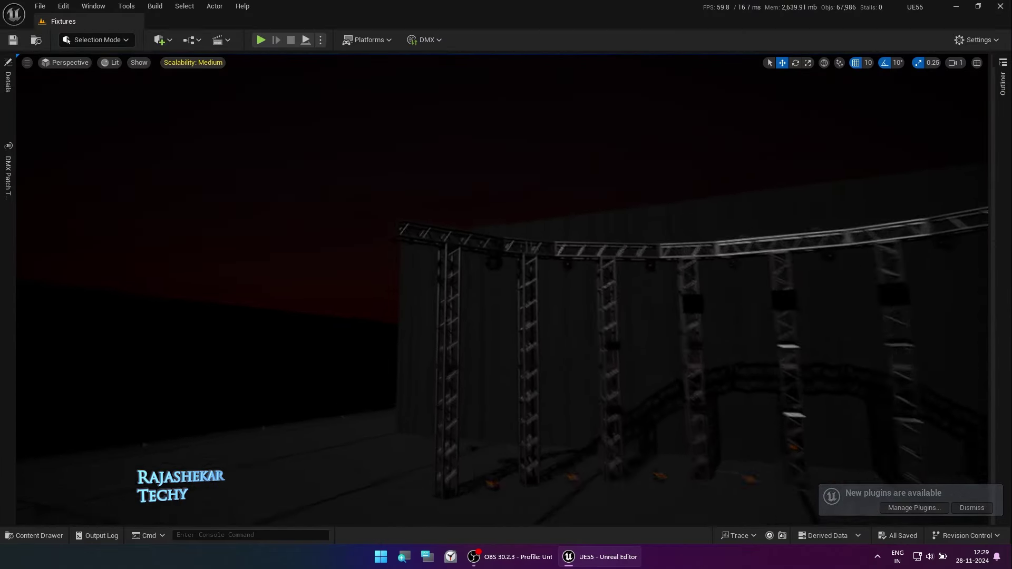
{"action": "right_click_drag", "start_coordinate": [507, 284], "coordinate": [633, 285]}
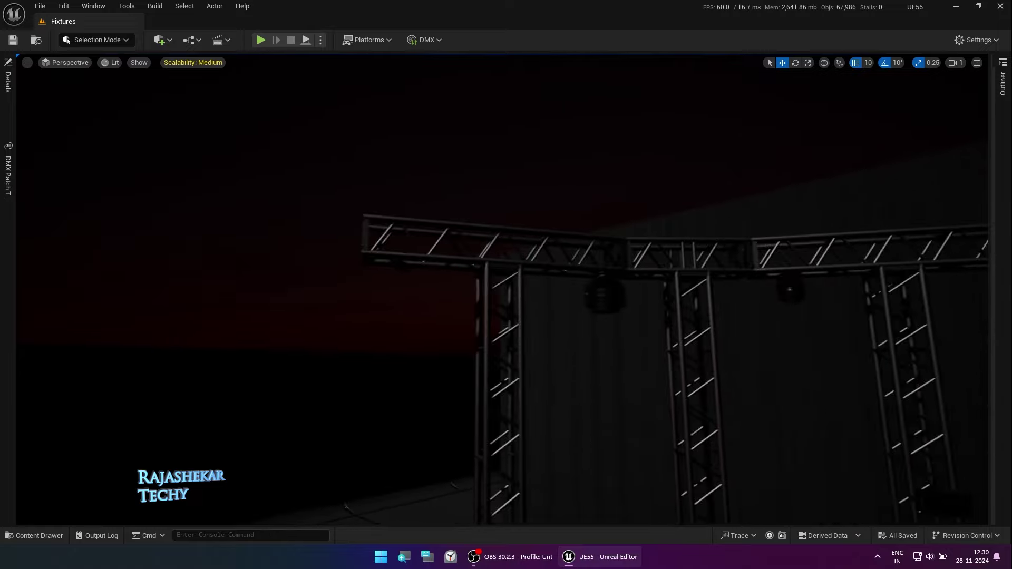
{"action": "right_click_drag", "start_coordinate": [506, 285], "coordinate": [580, 285]}
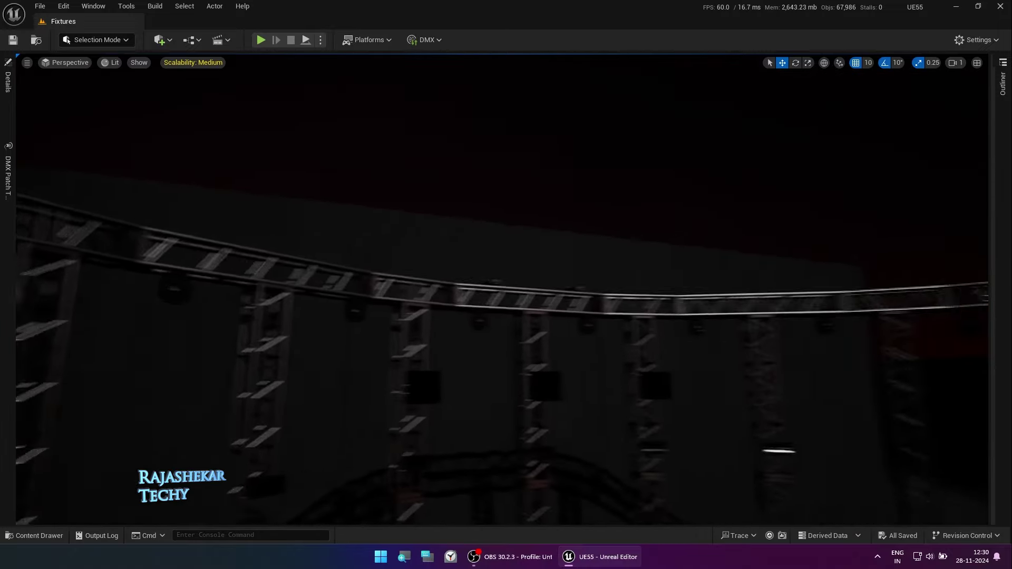
{"action": "right_click_drag", "start_coordinate": [506, 285], "coordinate": [433, 274]}
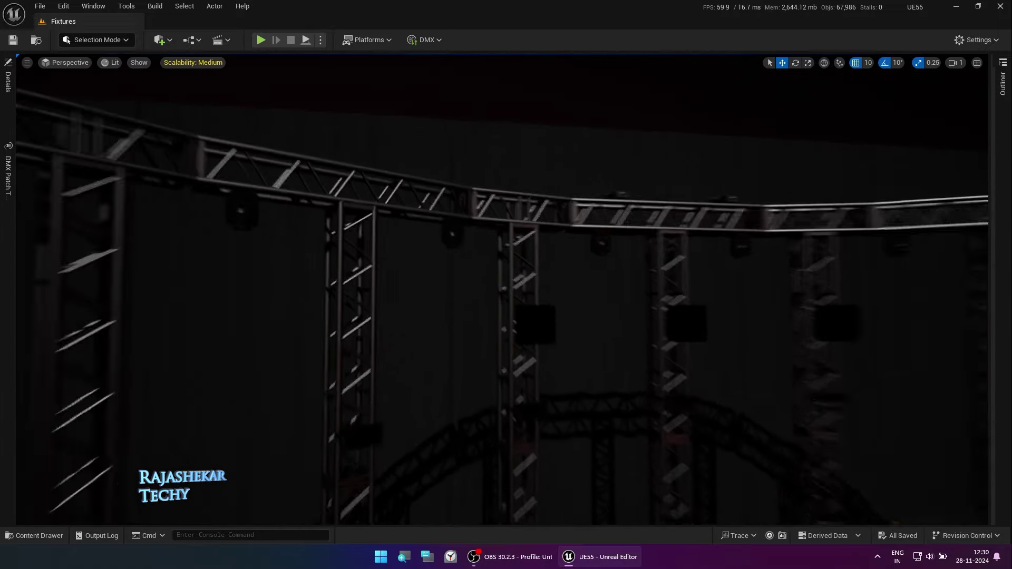
{"action": "right_click_drag", "start_coordinate": [506, 285], "coordinate": [421, 296]}
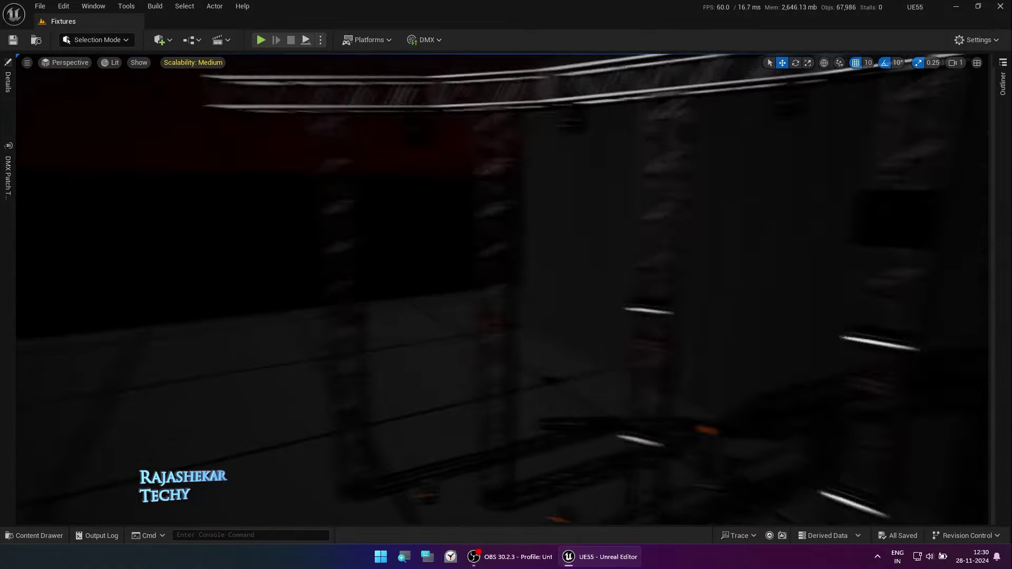
{"action": "right_click_drag", "start_coordinate": [506, 285], "coordinate": [569, 279]}
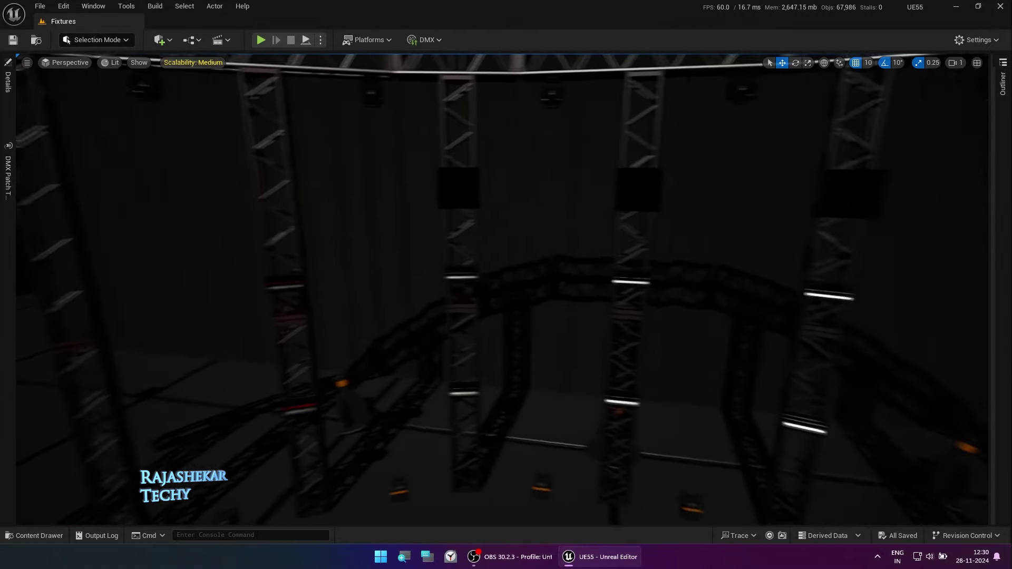
{"action": "right_click_drag", "start_coordinate": [506, 285], "coordinate": [475, 316]}
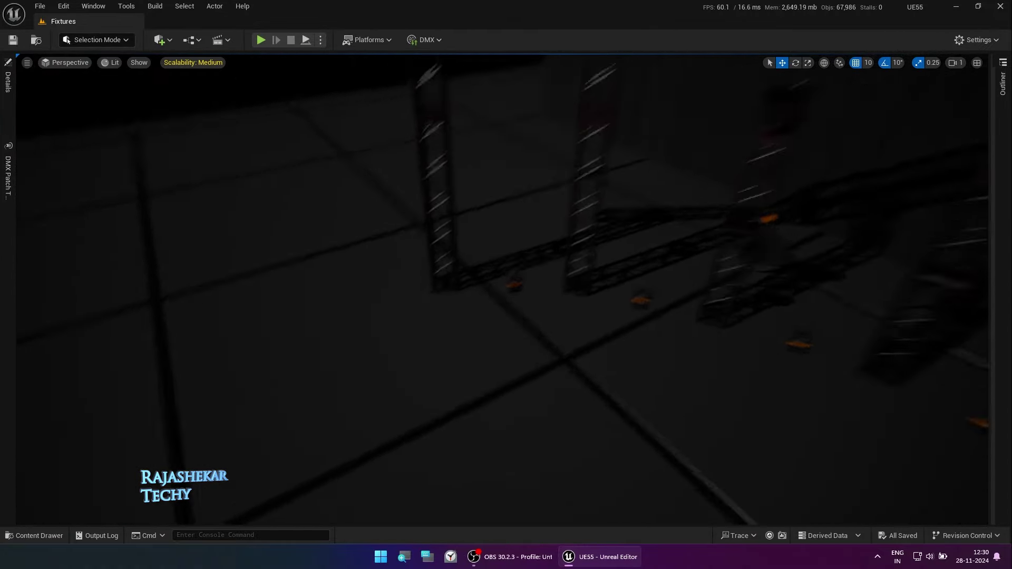
{"action": "mouse_move", "coordinate": [506, 285]}
{"action": "right_mouse_down"}
{"action": "mouse_move", "coordinate": [475, 264]}
{"action": "mouse_move", "coordinate": [527, 274]}
{"action": "right_mouse_up"}
Show the Outliner and collapse all the fixture folders.
{"action": "left_click", "coordinate": [1003, 82]}
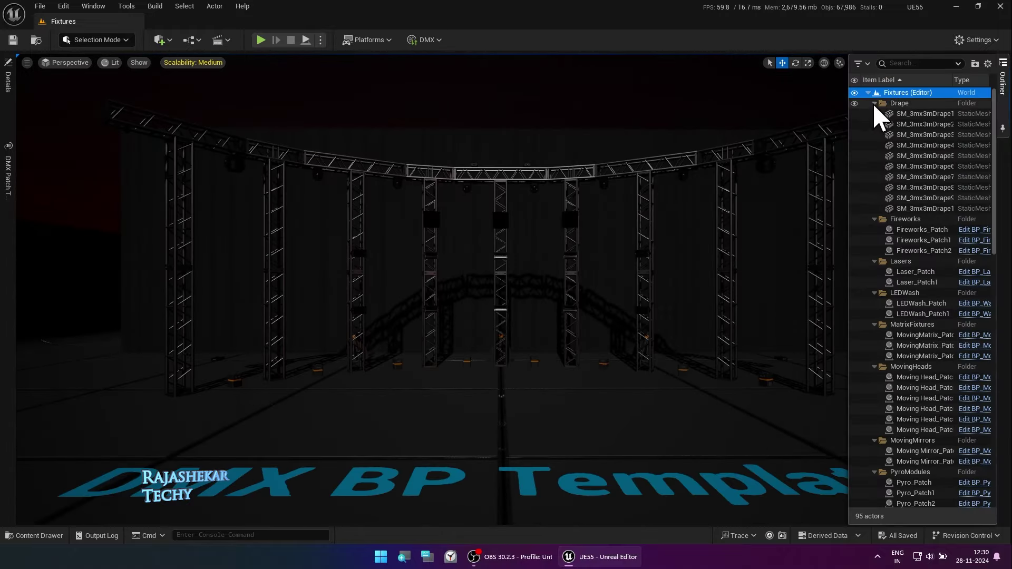
{"action": "left_click", "coordinate": [874, 102]}
{"action": "left_click", "coordinate": [874, 124]}
{"action": "left_click", "coordinate": [874, 134]}
{"action": "left_click", "coordinate": [875, 155]}
{"action": "left_click", "coordinate": [874, 166]}
{"action": "left_click", "coordinate": [875, 176]}
{"action": "left_click", "coordinate": [874, 187]}
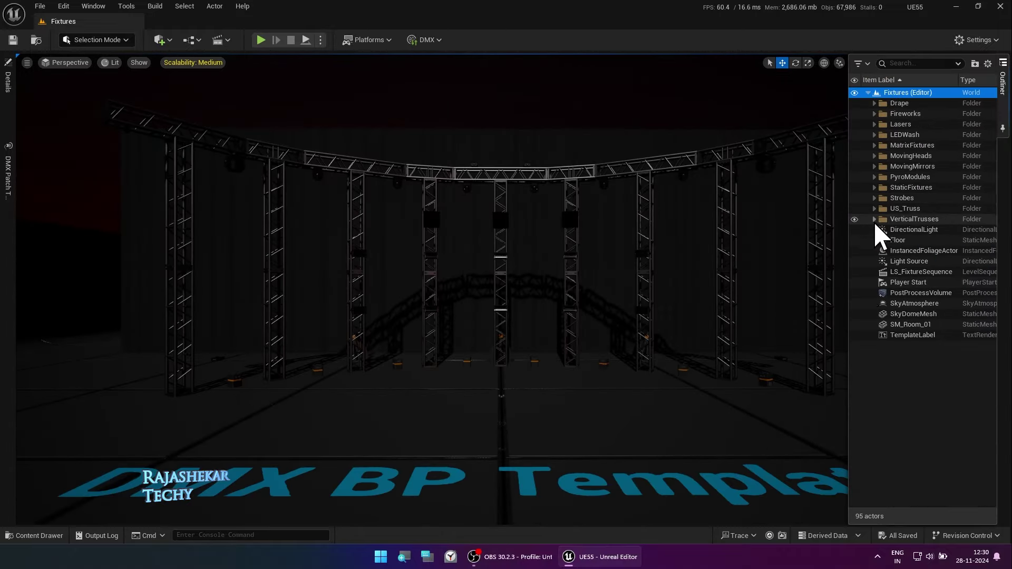
Create two new level folders named DMX_Stuffs and Map_Stuffs.
{"action": "right_click", "coordinate": [861, 423]}
{"action": "left_click", "coordinate": [884, 435]}
{"action": "type", "text": "DMX_Stuffs"}
{"action": "key", "text": "Return"}
{"action": "right_click", "coordinate": [895, 447]}
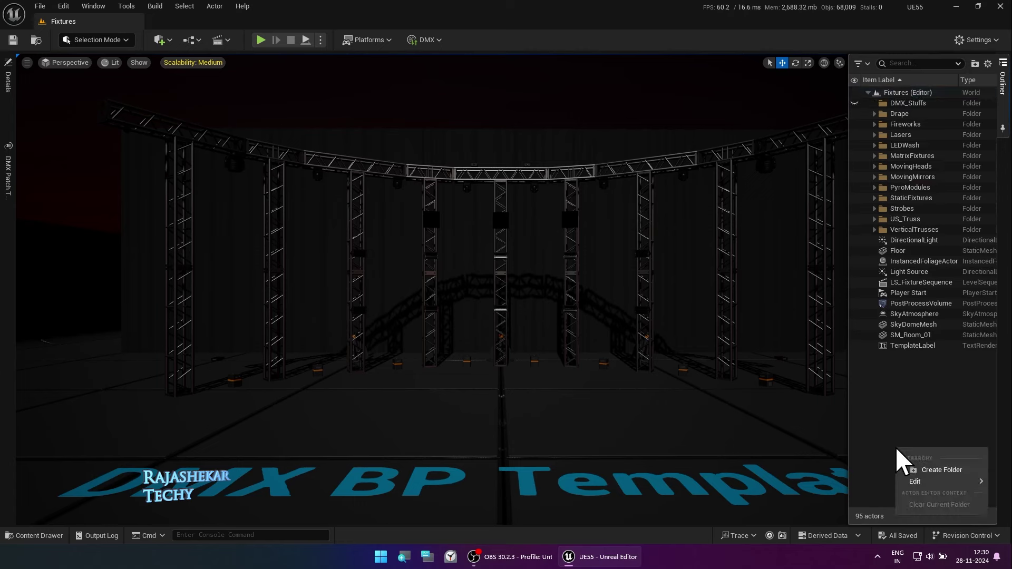
{"action": "left_click", "coordinate": [916, 469]}
{"action": "type", "text": "Map_Stuffs"}
{"action": "key", "text": "Return"}
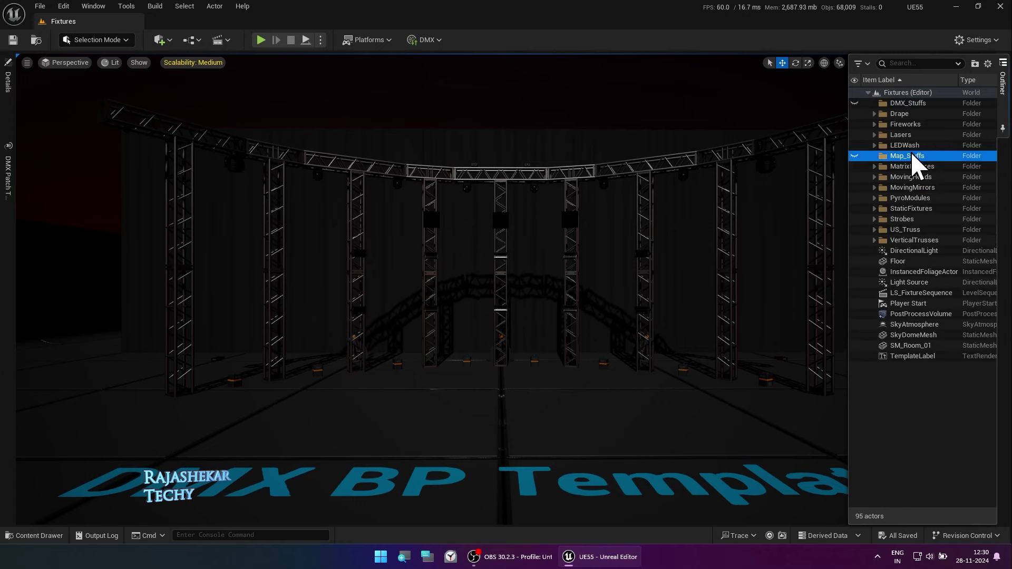
Move the Lasers, LEDWash, MatrixFixtures, MovingHeads, MovingMirrors, PyroModules, StaticFixtures and Strobes folders into DMX_Stuffs.
{"action": "left_click", "coordinate": [905, 123]}
{"action": "left_click", "coordinate": [905, 145], "text": "shift"}
{"action": "left_click", "coordinate": [912, 166], "text": "ctrl"}
{"action": "left_click", "coordinate": [911, 176], "text": "ctrl"}
{"action": "left_click", "coordinate": [912, 187], "text": "ctrl"}
{"action": "left_click", "coordinate": [910, 198], "text": "ctrl"}
{"action": "left_click", "coordinate": [911, 208], "text": "ctrl"}
{"action": "left_click", "coordinate": [917, 219], "text": "ctrl"}
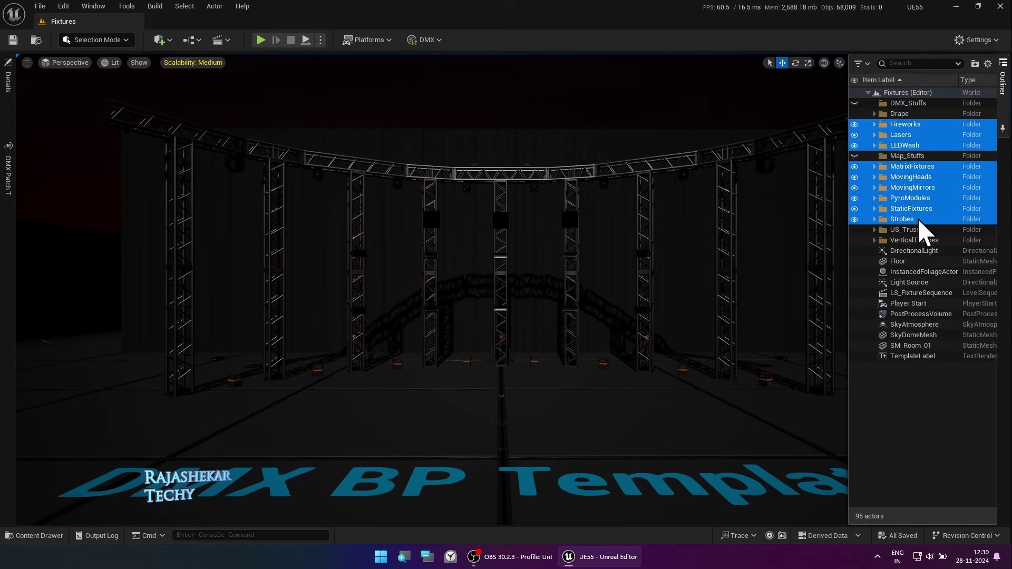
{"action": "left_click_drag", "start_coordinate": [918, 219], "coordinate": [902, 104]}
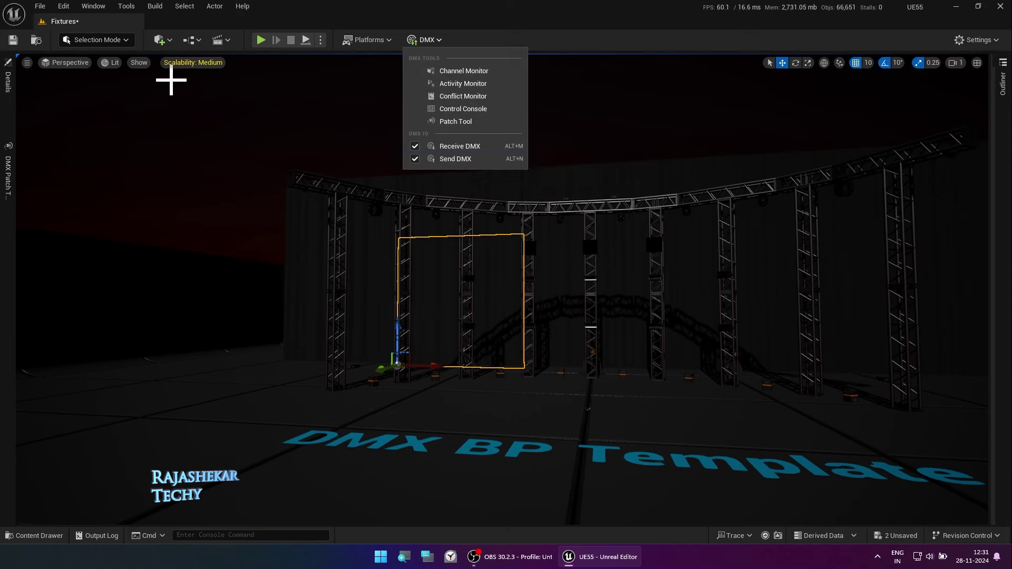
In Project Settings, remove and re-add the DMX input and output ports.
{"action": "left_click", "coordinate": [63, 6]}
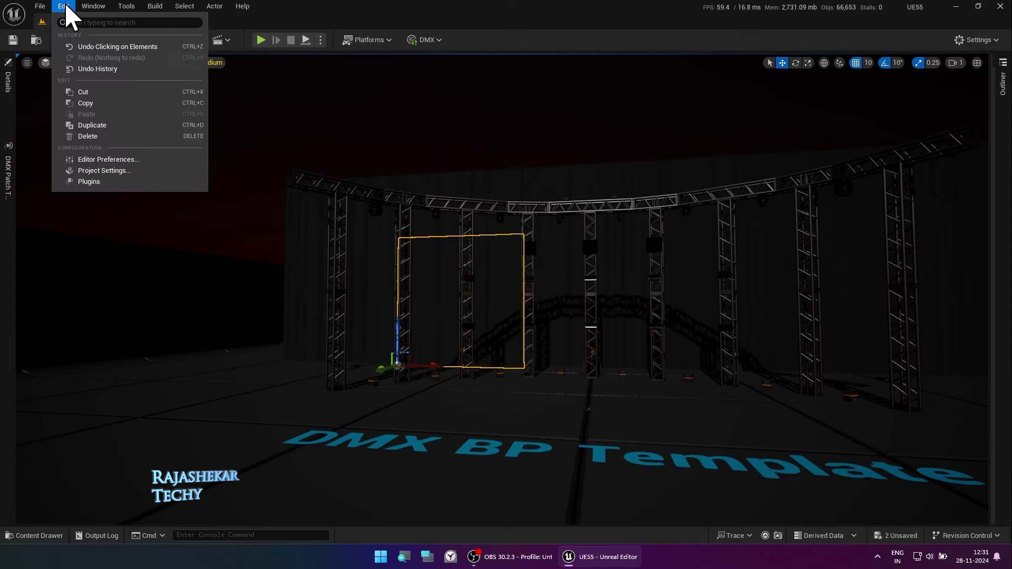
{"action": "left_click", "coordinate": [96, 173]}
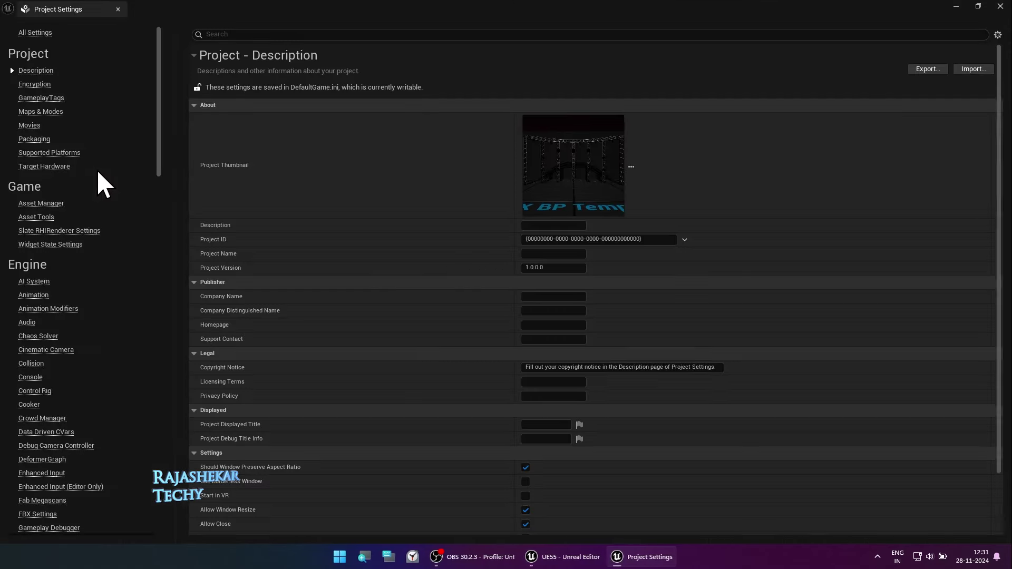
{"action": "left_click_drag", "start_coordinate": [159, 137], "coordinate": [142, 487]}
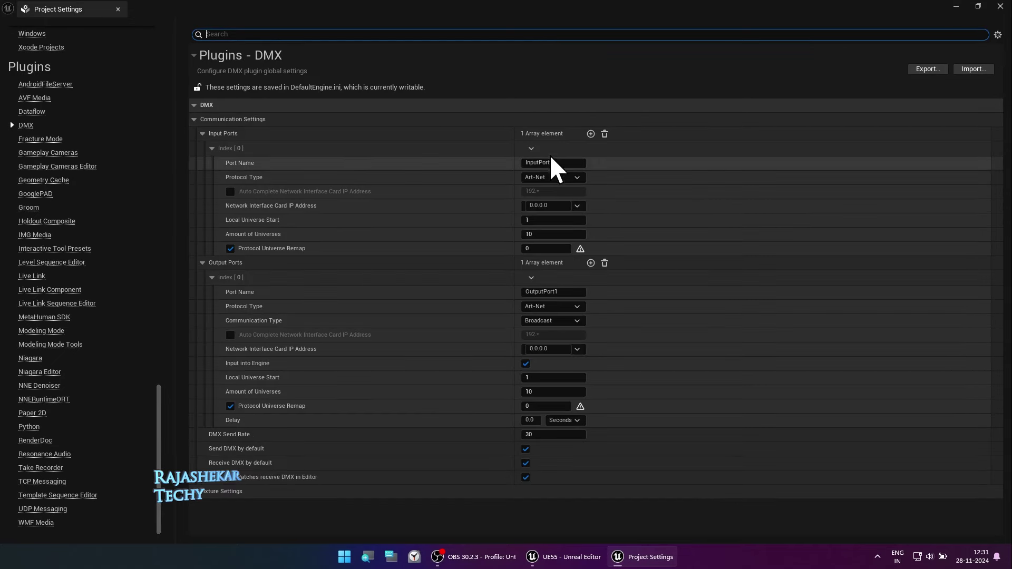
{"action": "left_click", "coordinate": [603, 149]}
{"action": "left_click", "coordinate": [604, 134]}
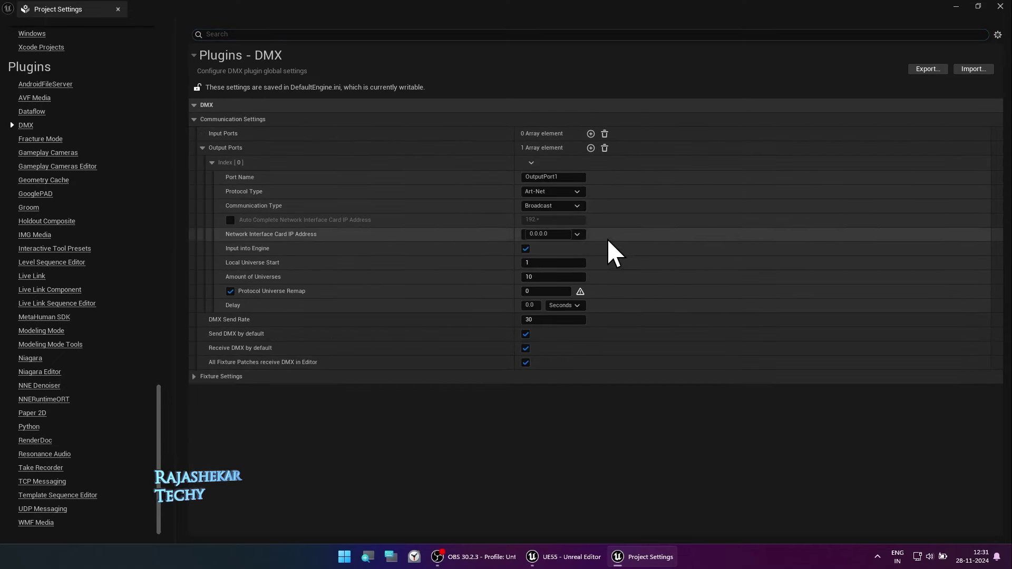
{"action": "left_click", "coordinate": [605, 148]}
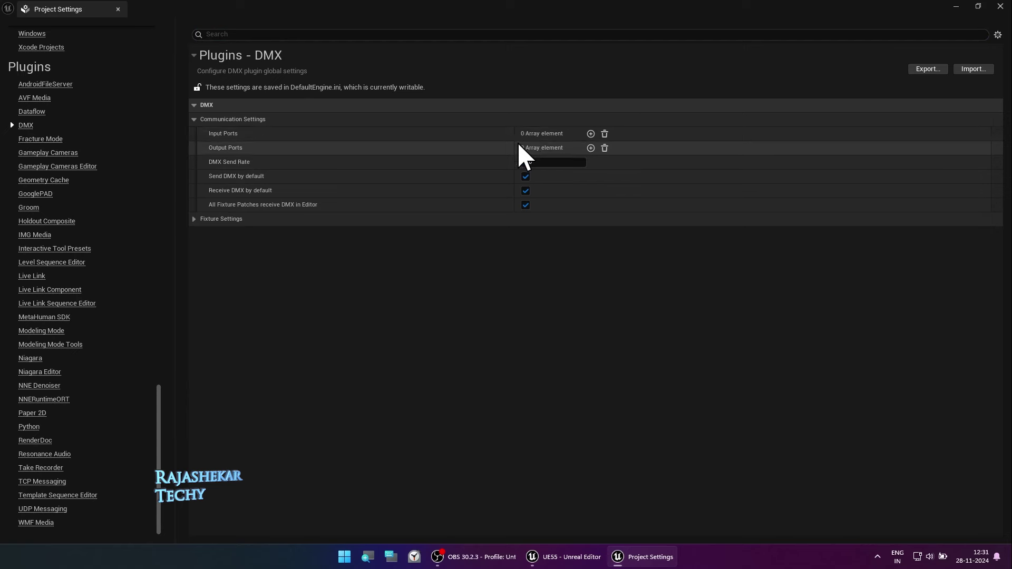
{"action": "left_click", "coordinate": [590, 148]}
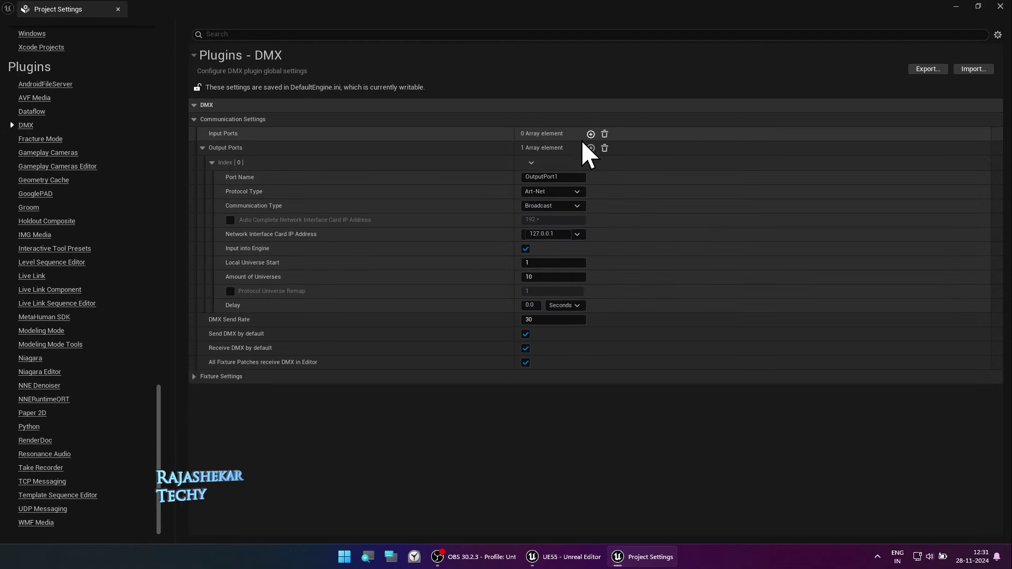
{"action": "left_click", "coordinate": [591, 134]}
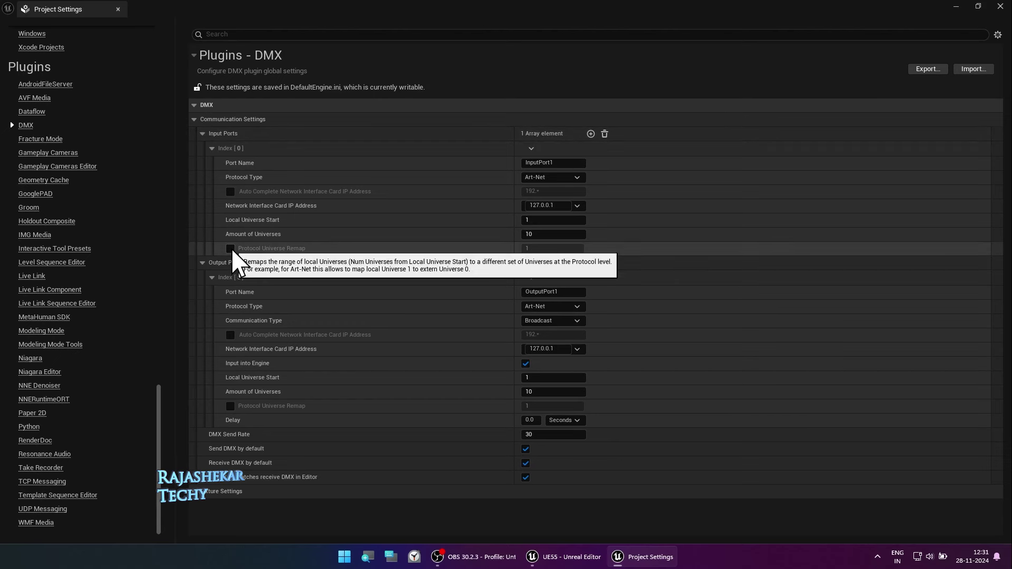
Set the input port's network interface to 0.0.0.0 with universe remap enabled at 0.
{"action": "left_click", "coordinate": [577, 205]}
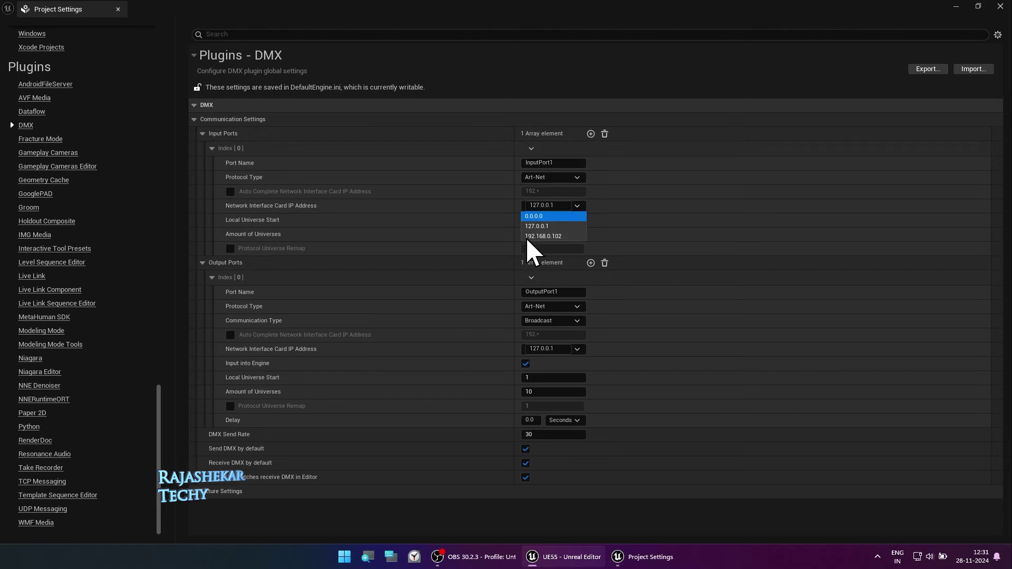
{"action": "key", "text": "Return"}
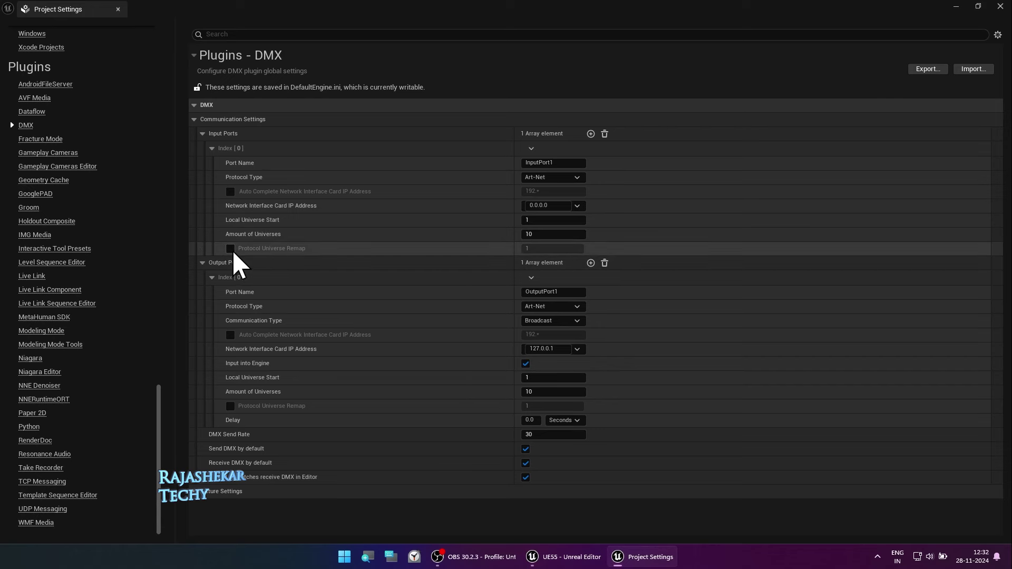
{"action": "left_click", "coordinate": [548, 249]}
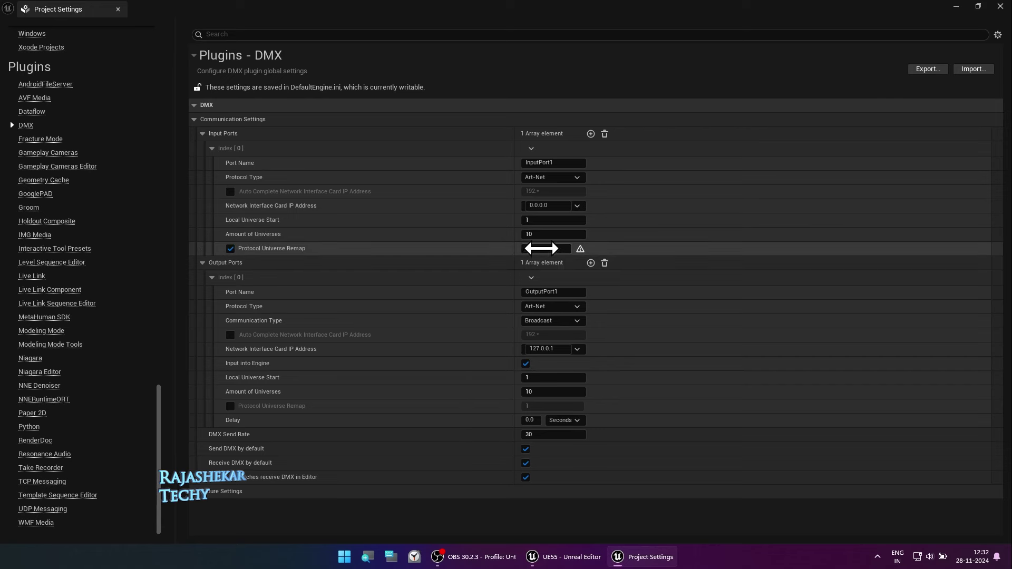
{"action": "left_click", "coordinate": [543, 249]}
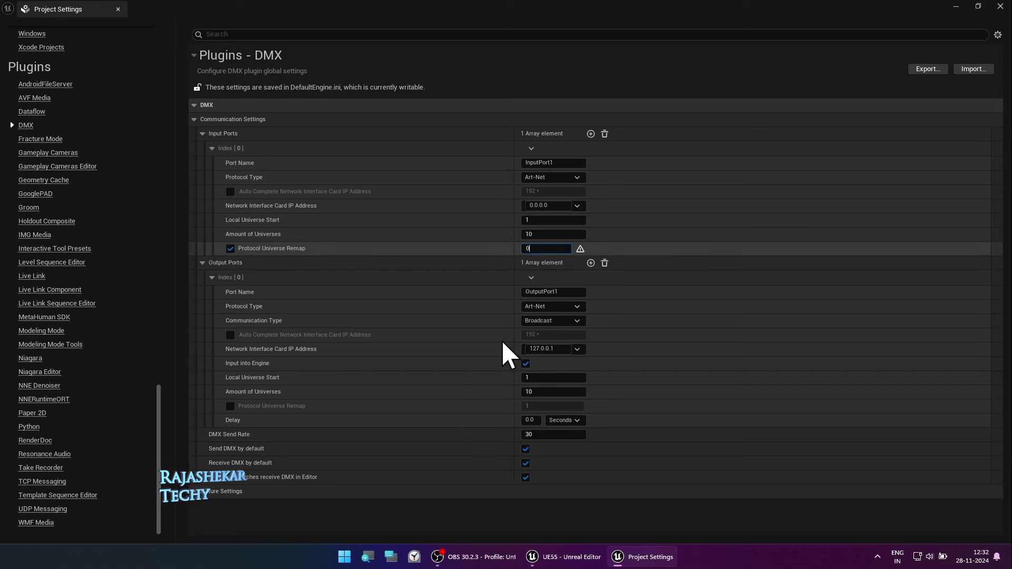
{"action": "key", "text": "Return"}
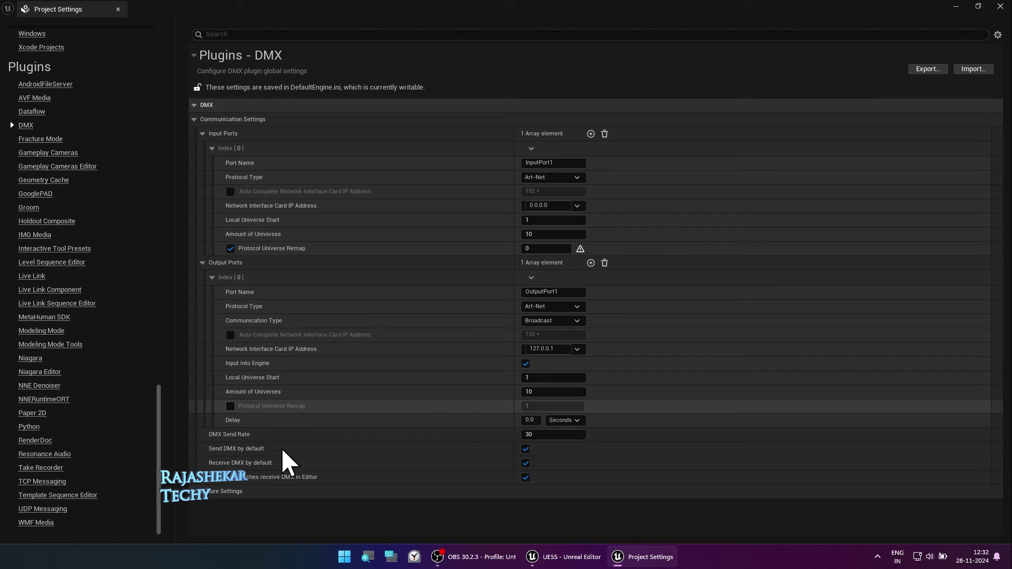
Enable the output port's universe remap and set its network interface to 0.0.0.0.
{"action": "left_click", "coordinate": [551, 407]}
{"action": "left_click", "coordinate": [578, 350]}
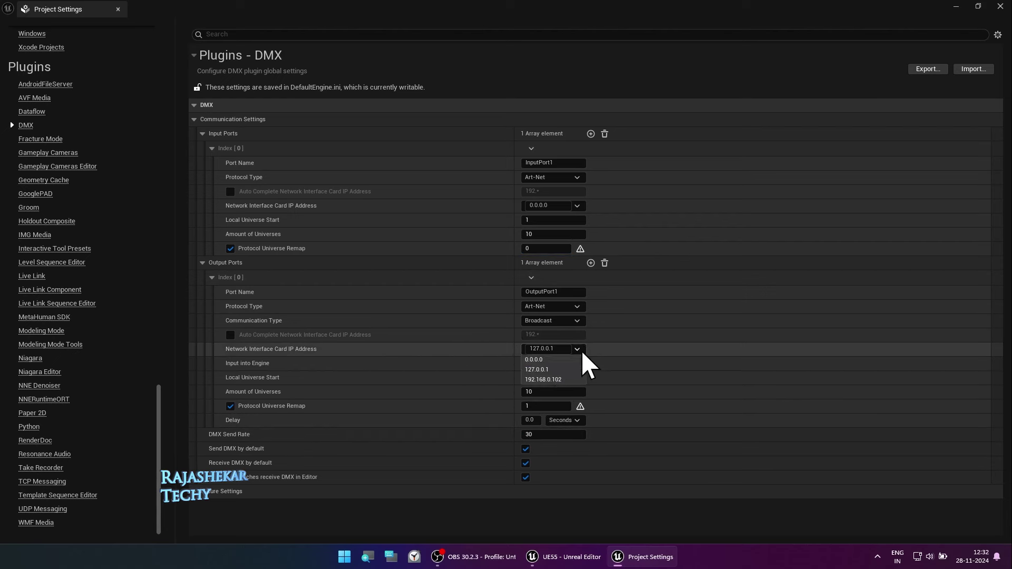
{"action": "left_click", "coordinate": [546, 360]}
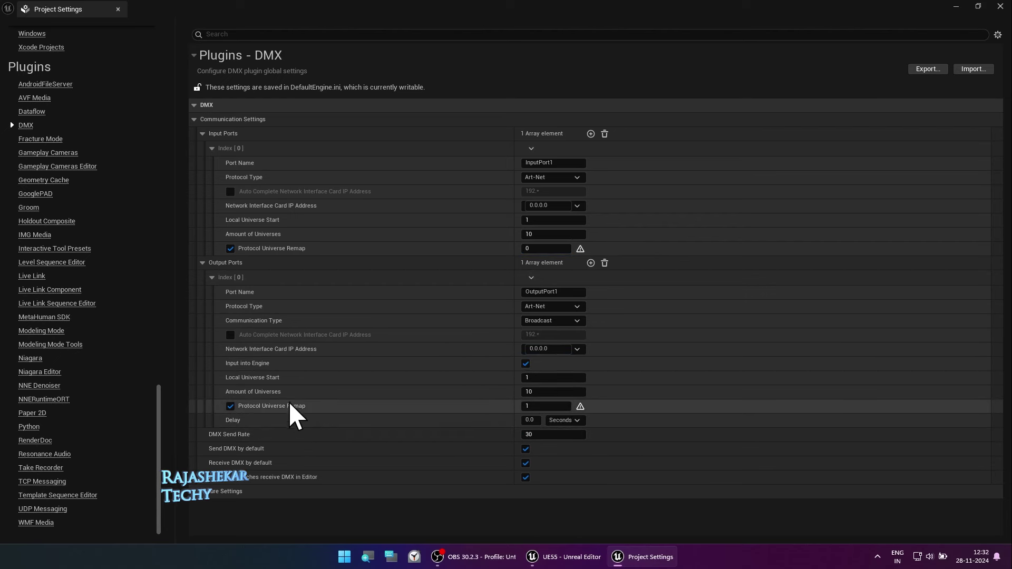
{"action": "left_click", "coordinate": [538, 405]}
{"action": "type", "text": "0"}
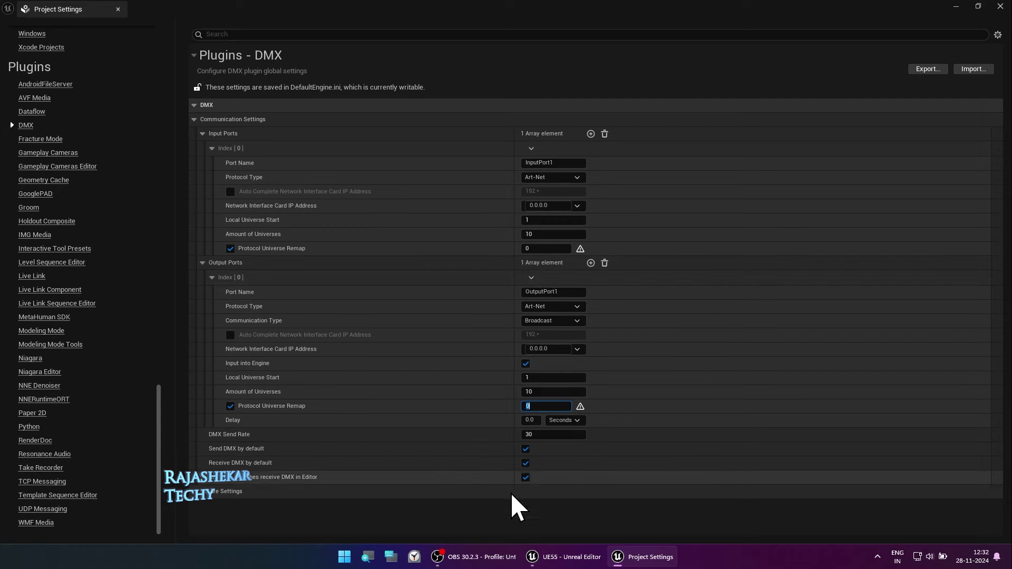
Close Project Settings and enable the DMX DisplayCluster plugin in the Plugins manager.
{"action": "left_click", "coordinate": [1000, 6]}
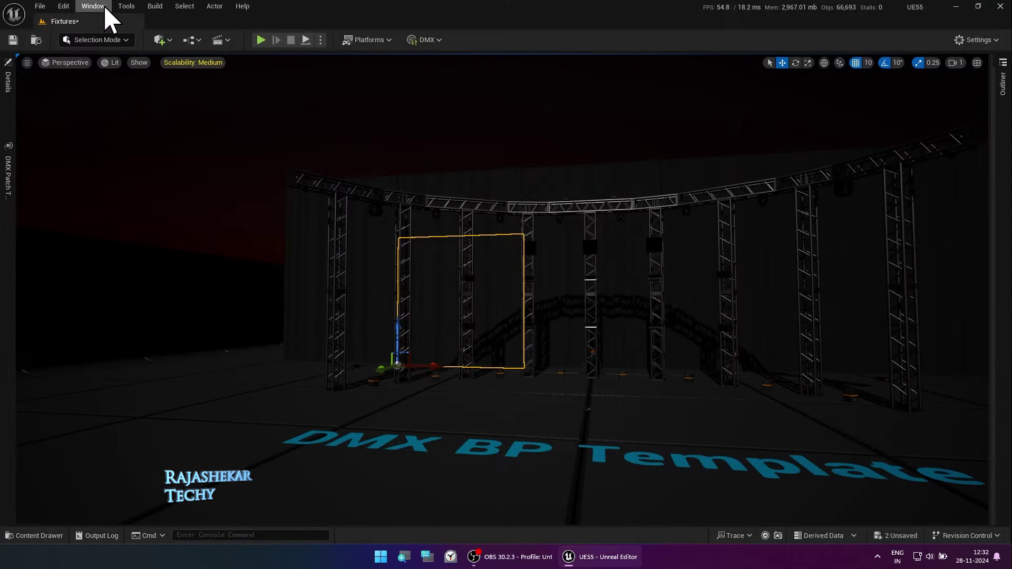
{"action": "left_click", "coordinate": [59, 6]}
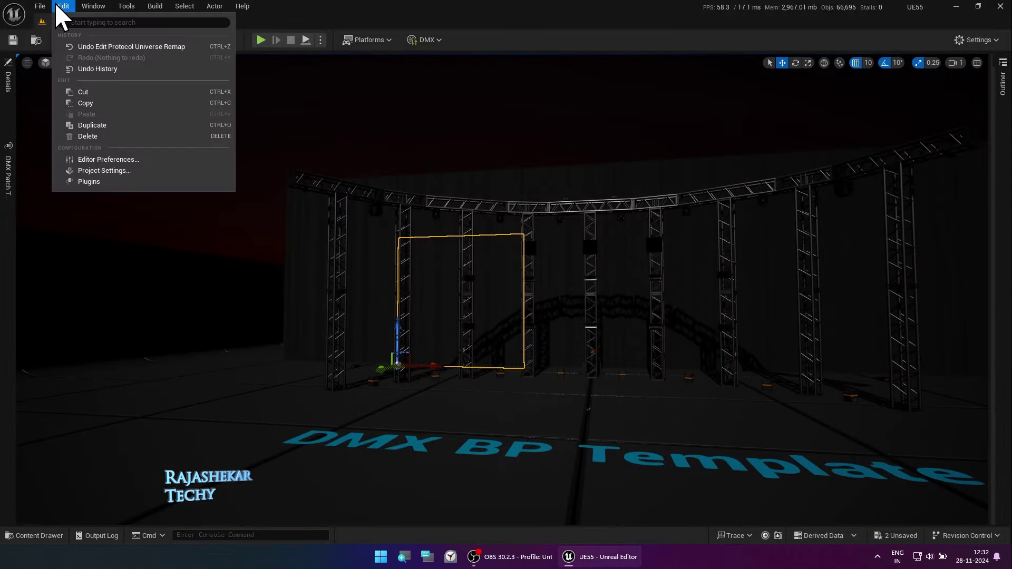
{"action": "left_click", "coordinate": [104, 183]}
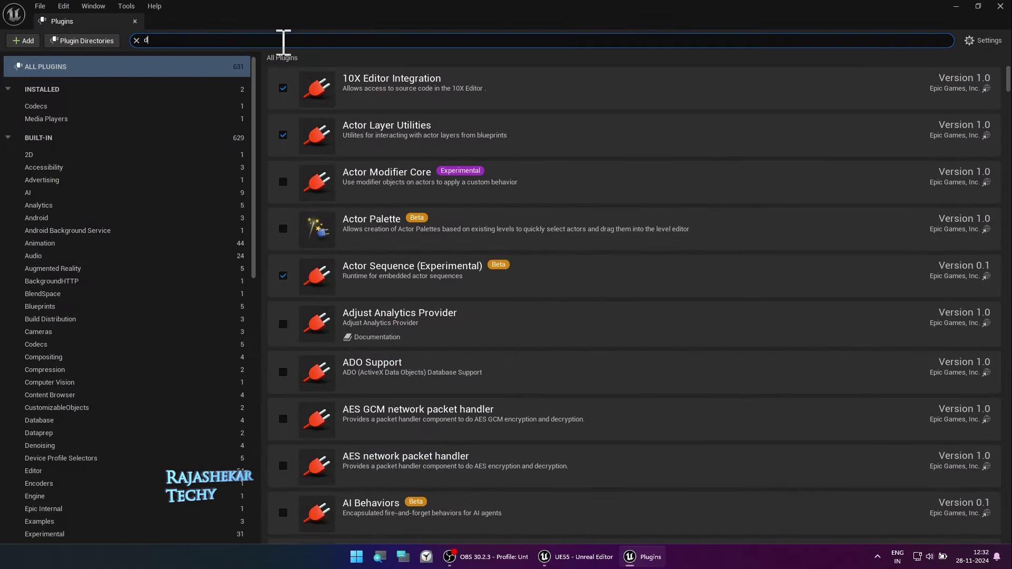
{"action": "left_click", "coordinate": [283, 135]}
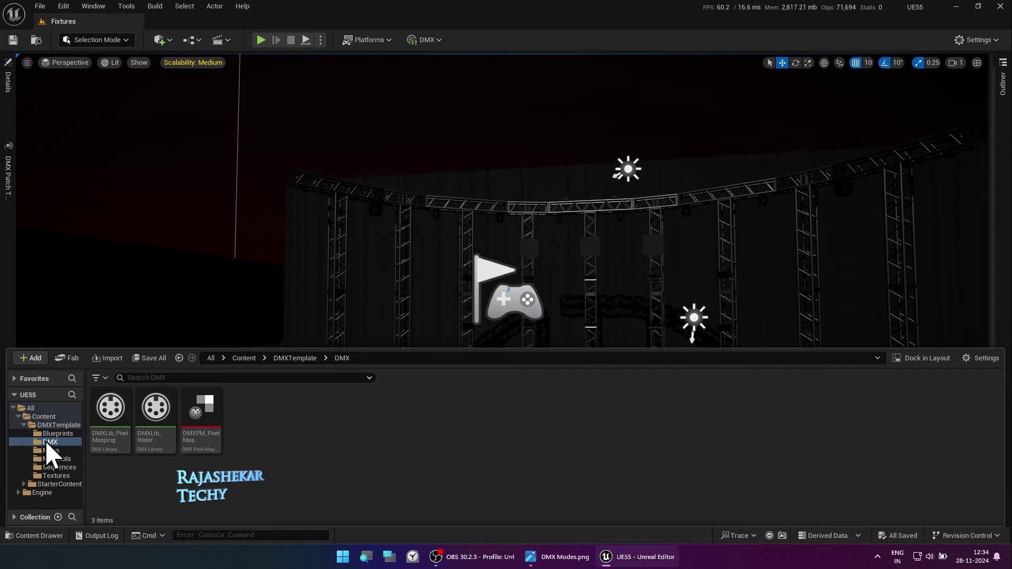
Create a DMX Library named dmxnew in Content, open it, and view its Library Settings.
{"action": "left_click", "coordinate": [24, 425]}
{"action": "left_click", "coordinate": [24, 425]}
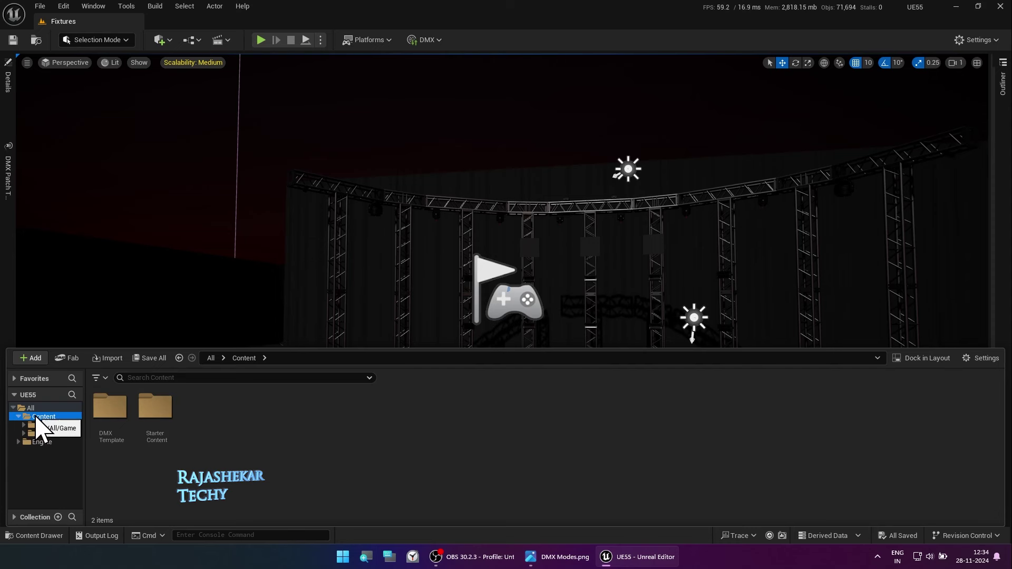
{"action": "right_click", "coordinate": [134, 491]}
{"action": "mouse_move", "coordinate": [179, 341]}
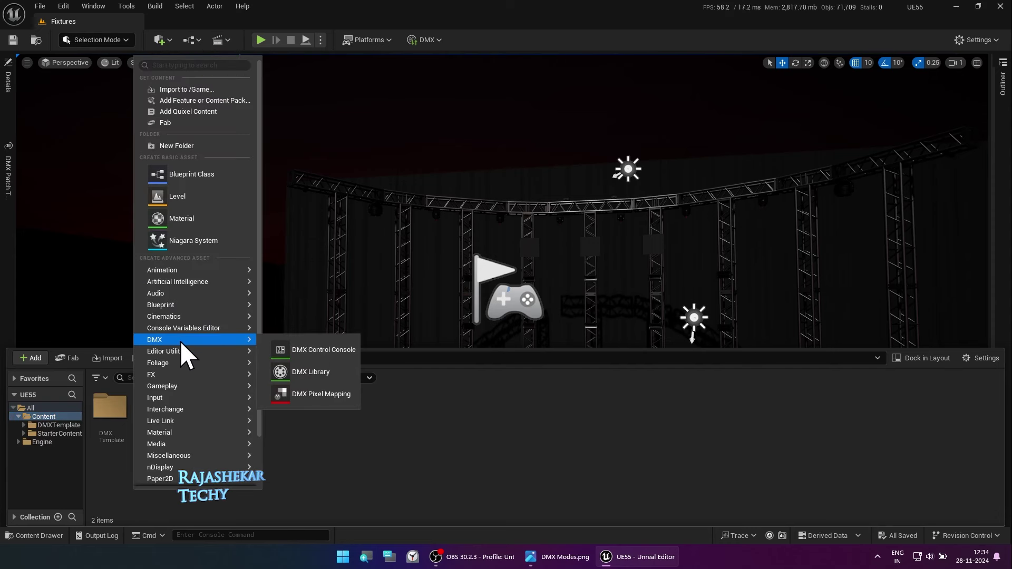
{"action": "left_click", "coordinate": [328, 379]}
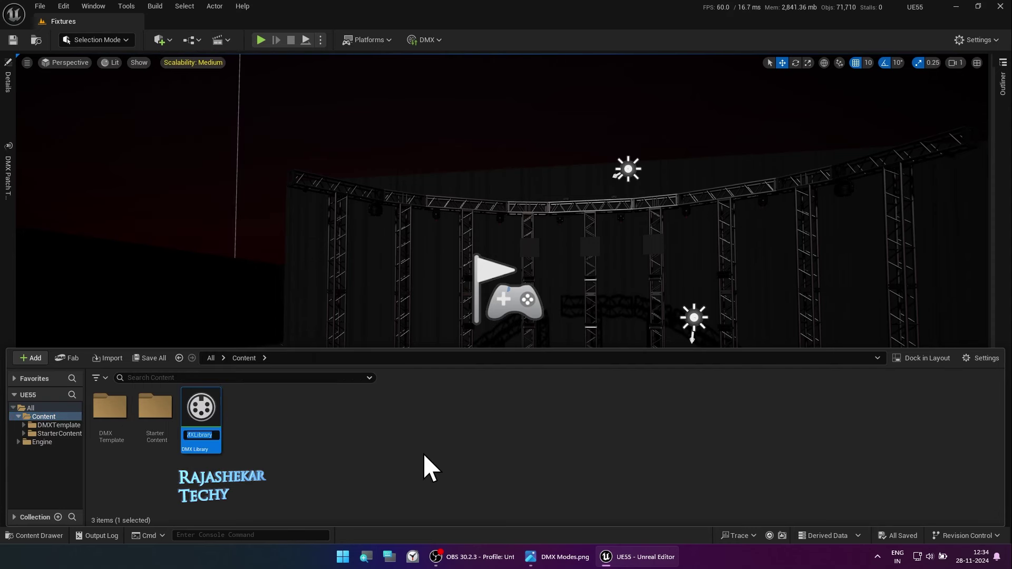
{"action": "type", "text": "dmxnew"}
{"action": "key", "text": "Return"}
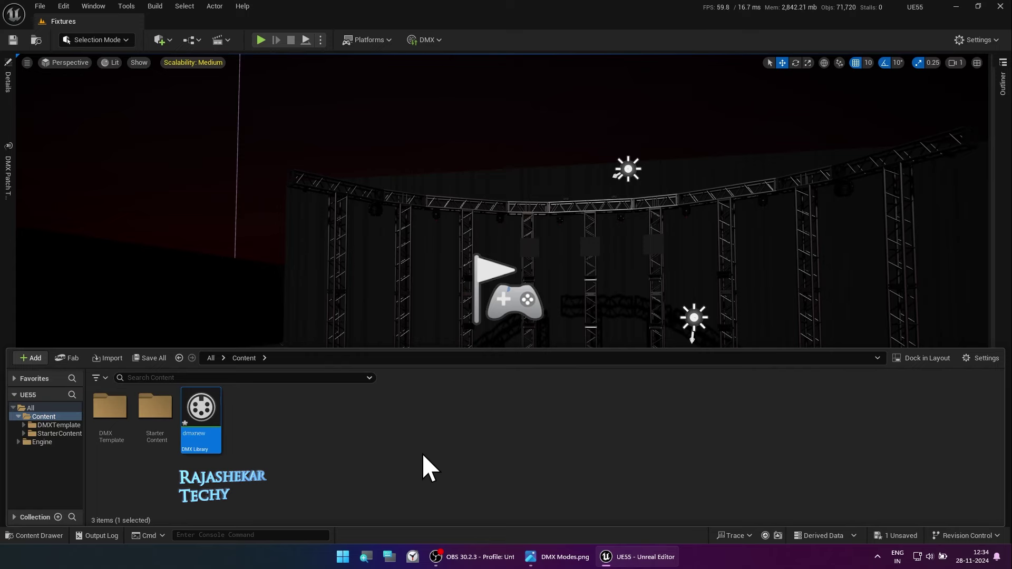
{"action": "double_click", "coordinate": [214, 403]}
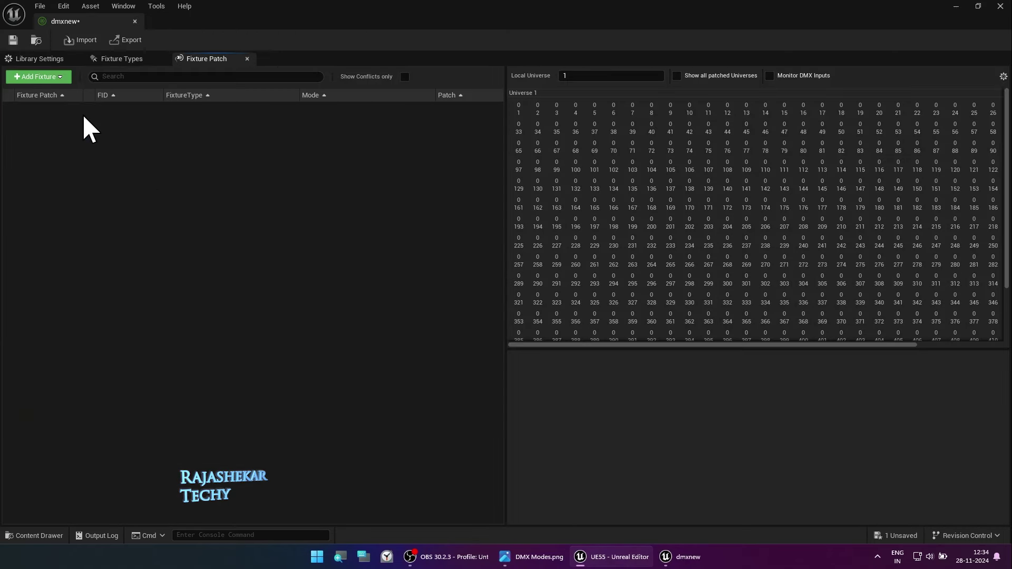
{"action": "left_click", "coordinate": [52, 59]}
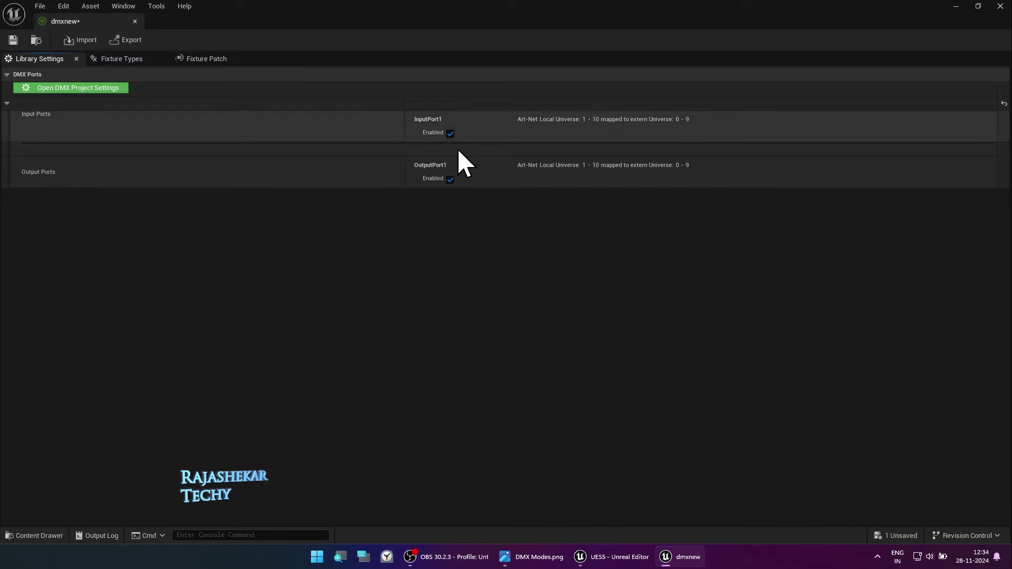
Add five new fixture types on the library's Fixture Types tab.
{"action": "left_click", "coordinate": [111, 59]}
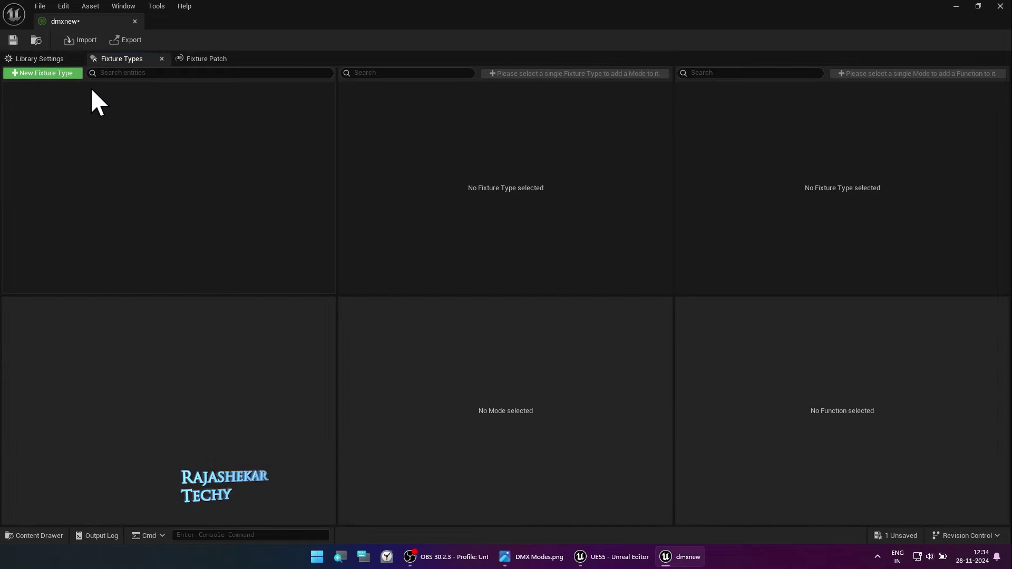
{"action": "left_click", "coordinate": [62, 76]}
{"action": "left_click", "coordinate": [62, 75]}
{"action": "left_click", "coordinate": [61, 75]}
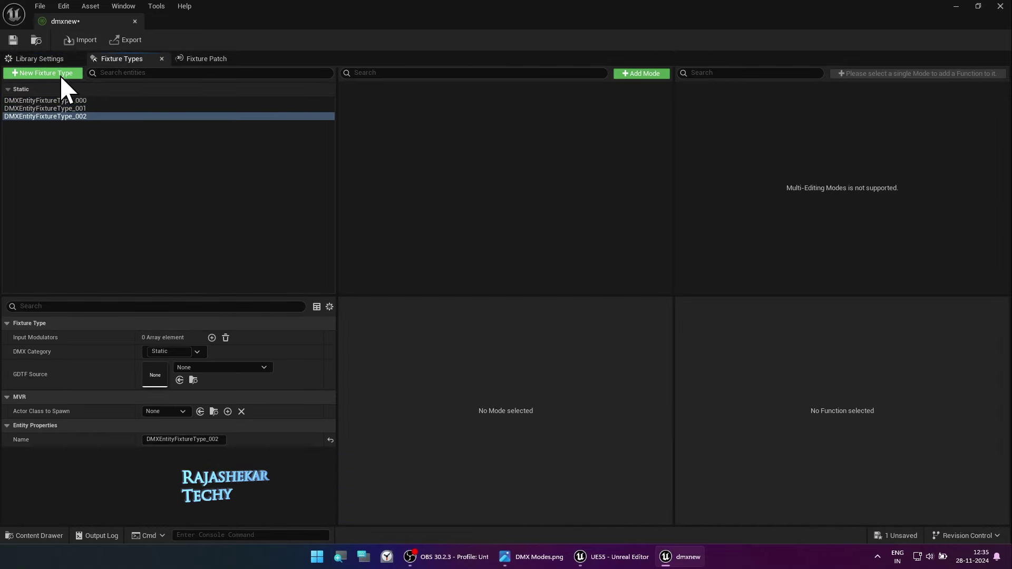
{"action": "left_click", "coordinate": [62, 75]}
{"action": "left_click", "coordinate": [62, 76]}
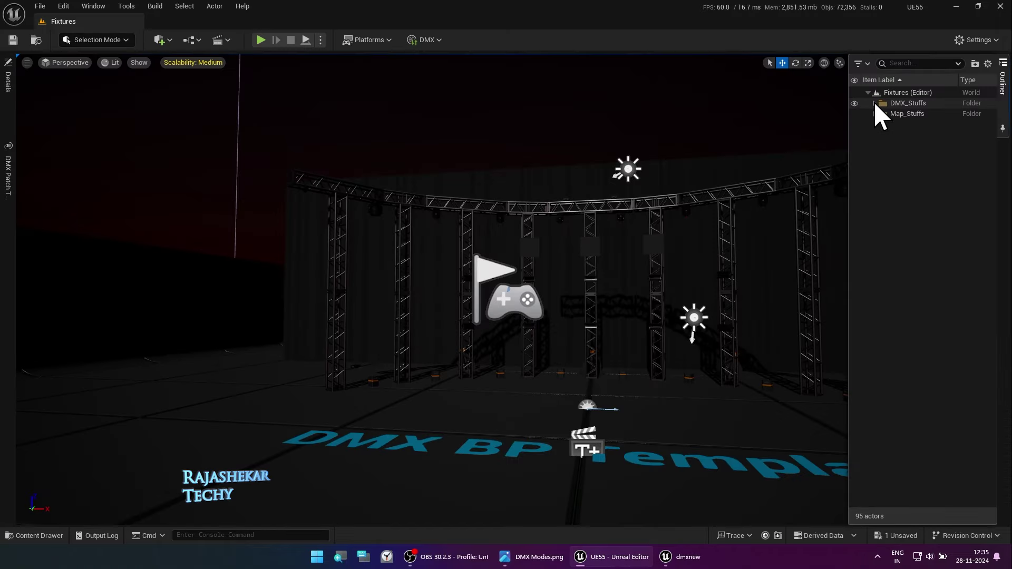
Check the Strobes folder under DMX_Stuffs in the Outliner, then add three more fixture types.
{"action": "left_click", "coordinate": [874, 103]}
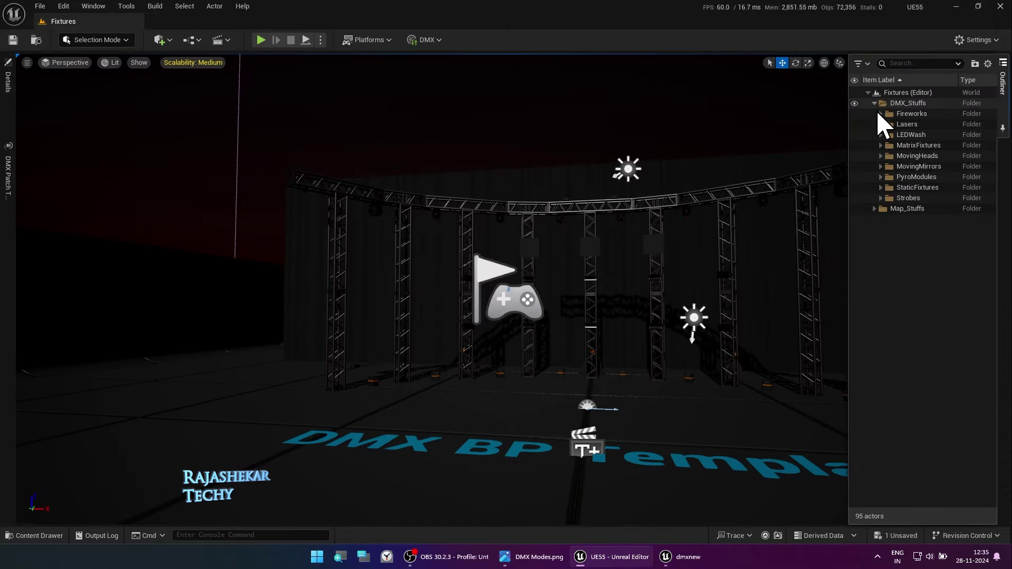
{"action": "left_click", "coordinate": [908, 199]}
{"action": "left_click", "coordinate": [680, 556]}
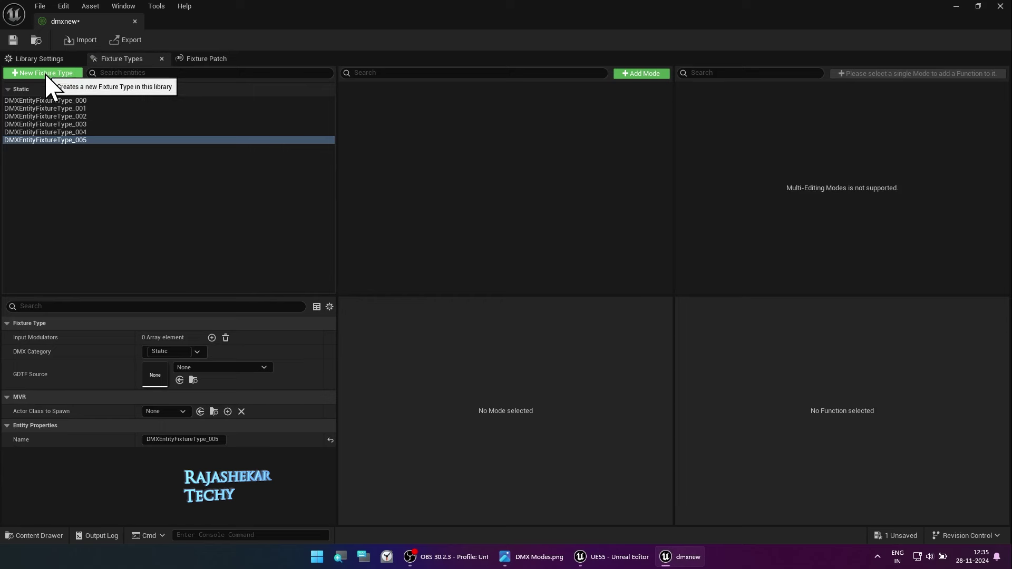
{"action": "left_click", "coordinate": [45, 74]}
{"action": "left_click", "coordinate": [45, 74]}
{"action": "left_click", "coordinate": [45, 73]}
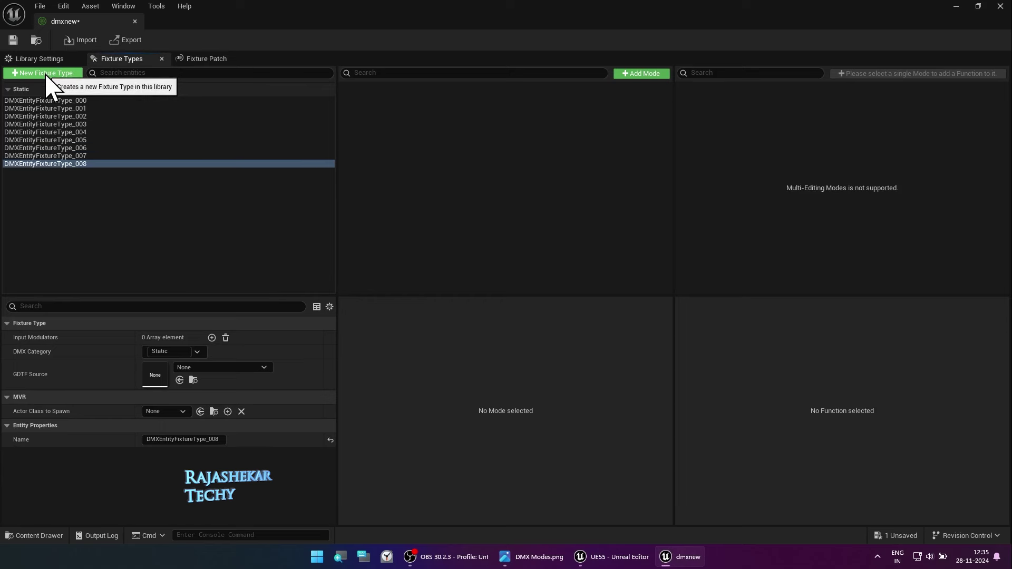
Rename the first four fixture types Pyro, Strobe, Sharpy and Wash.
{"action": "left_click", "coordinate": [75, 101]}
{"action": "left_click", "coordinate": [75, 102]}
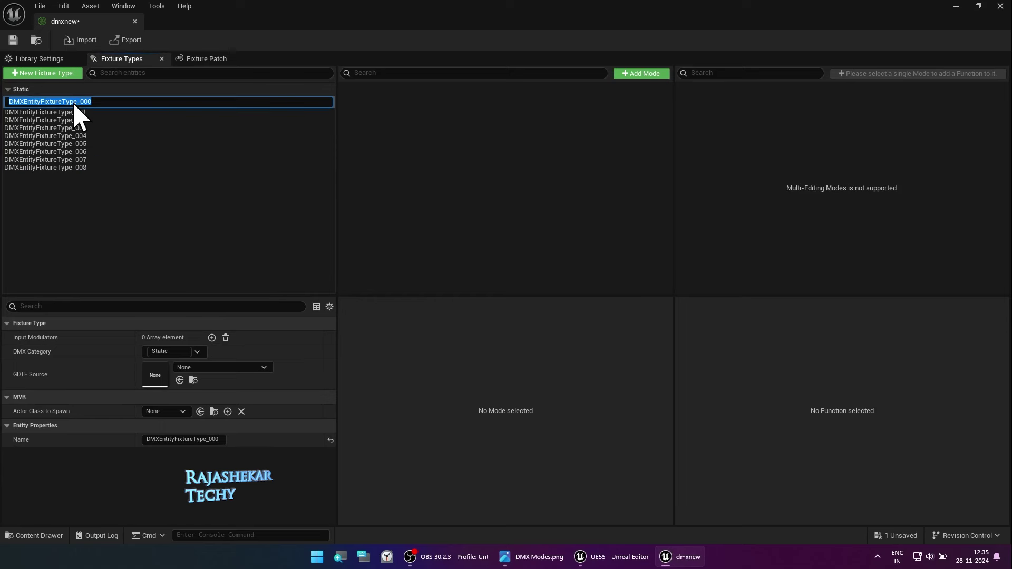
{"action": "key", "text": "BackSpace"}
{"action": "type", "text": "Pyro"}
{"action": "key", "text": "Return"}
{"action": "key", "text": "Down"}
{"action": "key", "text": "F2"}
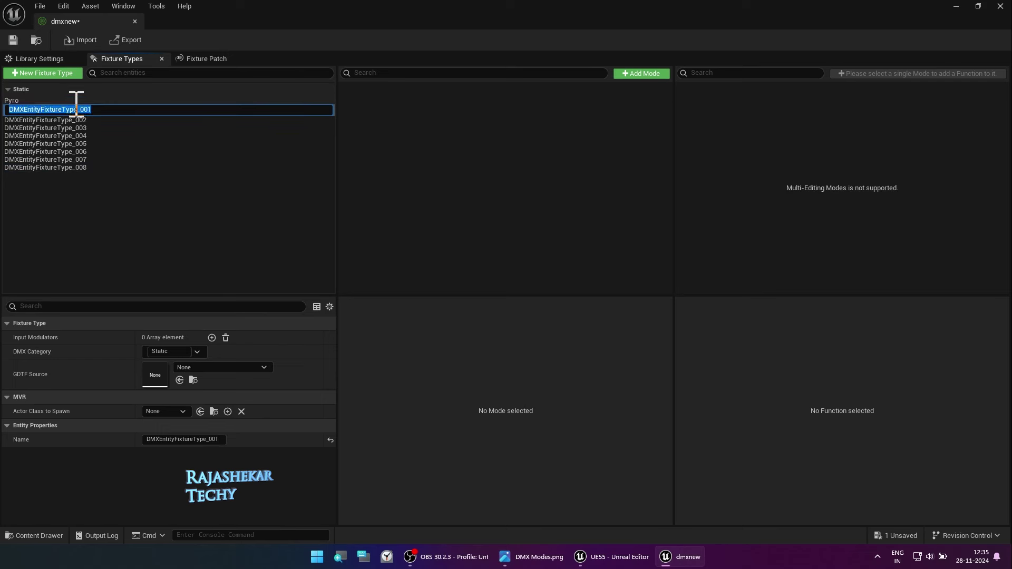
{"action": "type", "text": "Strobe"}
{"action": "key", "text": "Return"}
{"action": "key", "text": "Down"}
{"action": "key", "text": "F2"}
{"action": "type", "text": "Sharpy"}
{"action": "key", "text": "Return"}
{"action": "key", "text": "Down"}
{"action": "key", "text": "F2"}
{"action": "type", "text": "Wash"}
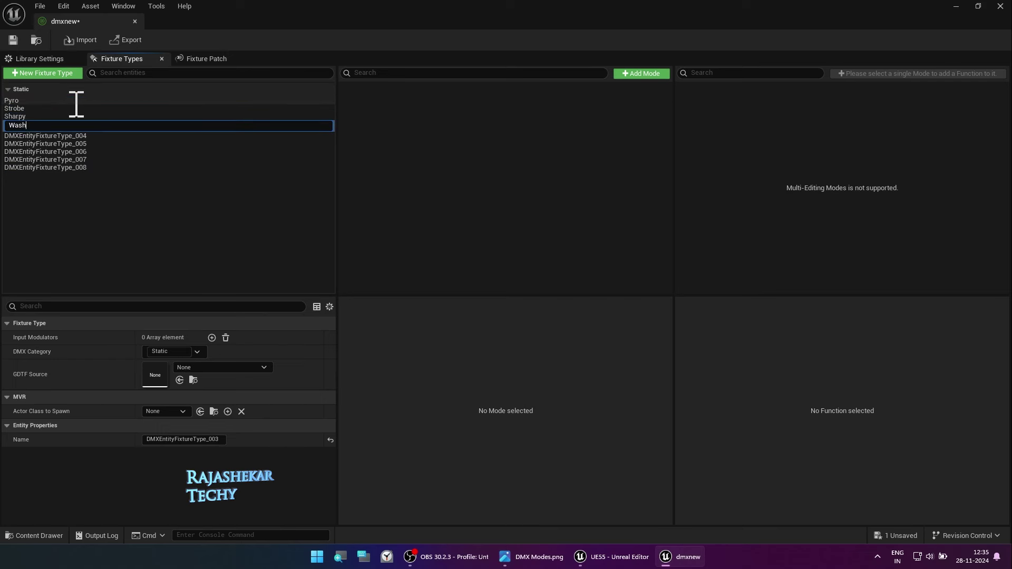
{"action": "key", "text": "Return"}
Rename the next fixture types Fire, Matrix, Laser and Miniscan, then save the library.
{"action": "key", "text": "Down"}
{"action": "key", "text": "F2"}
{"action": "type", "text": "Fire"}
{"action": "key", "text": "Return"}
{"action": "key", "text": "Down"}
{"action": "key", "text": "F2"}
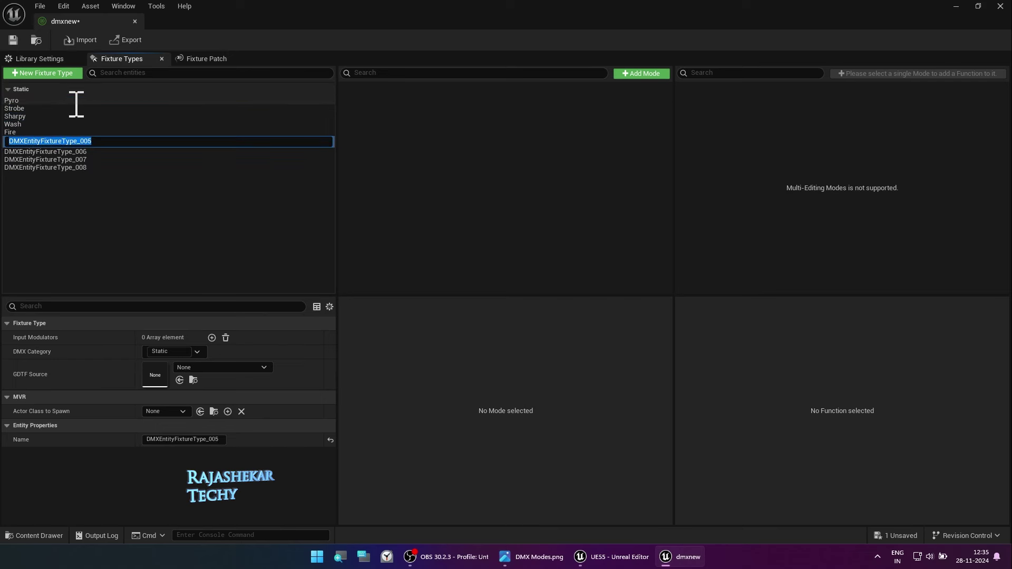
{"action": "type", "text": "Matrix"}
{"action": "key", "text": "Return"}
{"action": "key", "text": "Down"}
{"action": "key", "text": "F2"}
{"action": "type", "text": "Laser"}
{"action": "key", "text": "Return"}
{"action": "key", "text": "Down"}
{"action": "key", "text": "F2"}
{"action": "type", "text": "Miniscan"}
{"action": "key", "text": "Return"}
{"action": "key", "text": "Down"}
{"action": "key", "text": "F2"}
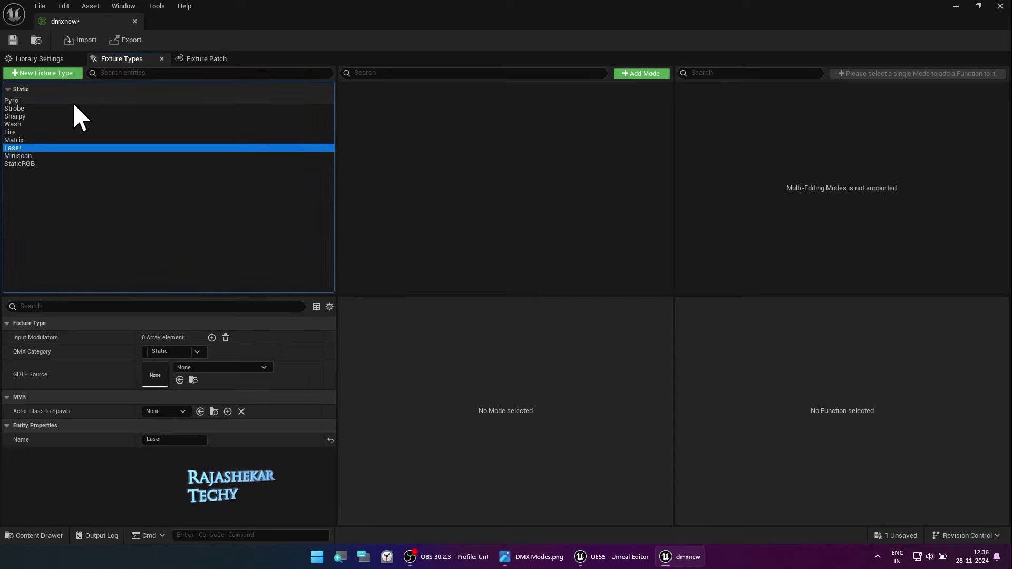
{"action": "left_click", "coordinate": [5, 34]}
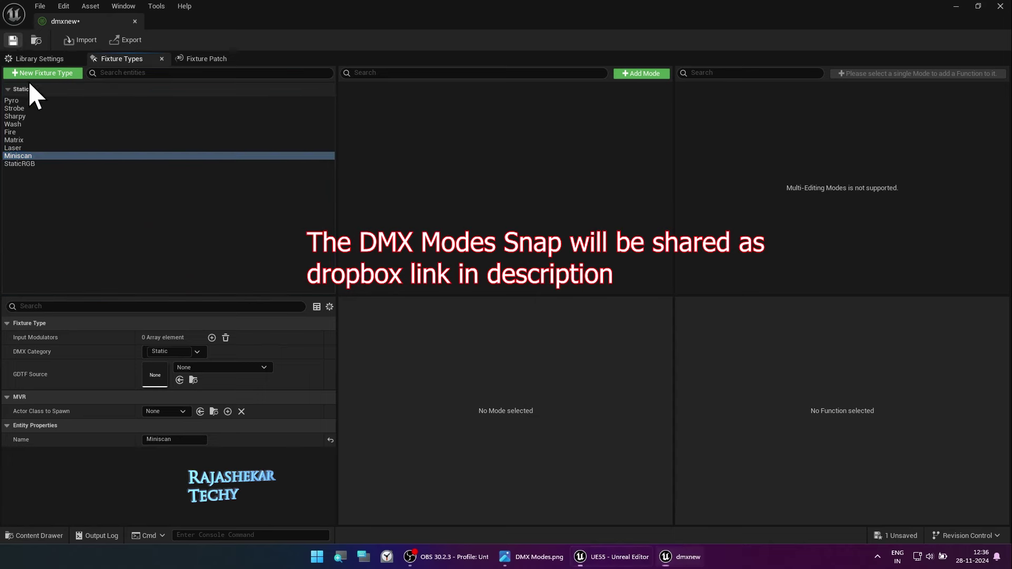
Set Pyro's DMX category to Other and add a mode with a ModeStartStop function.
{"action": "left_click", "coordinate": [24, 101]}
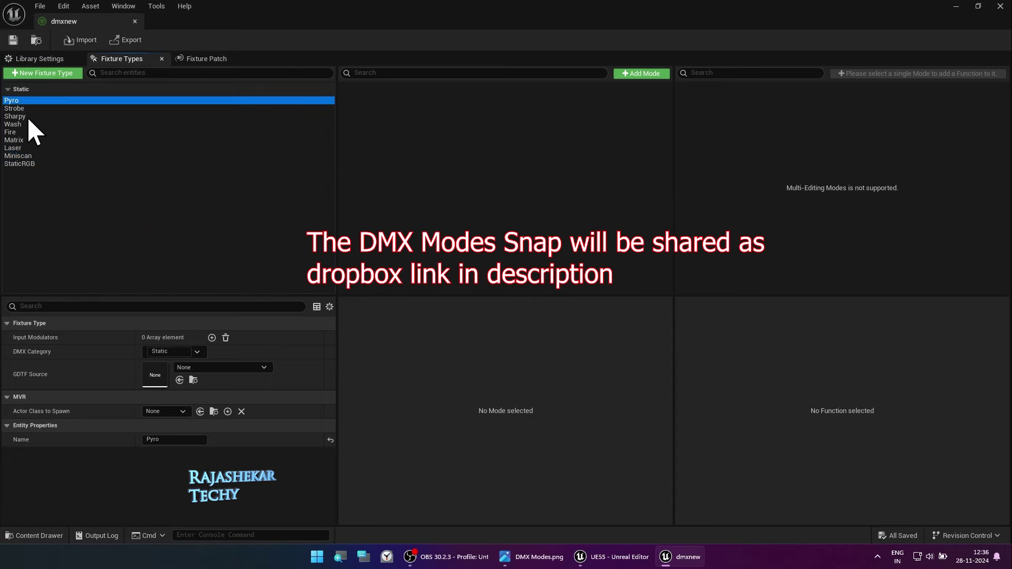
{"action": "left_click", "coordinate": [185, 353]}
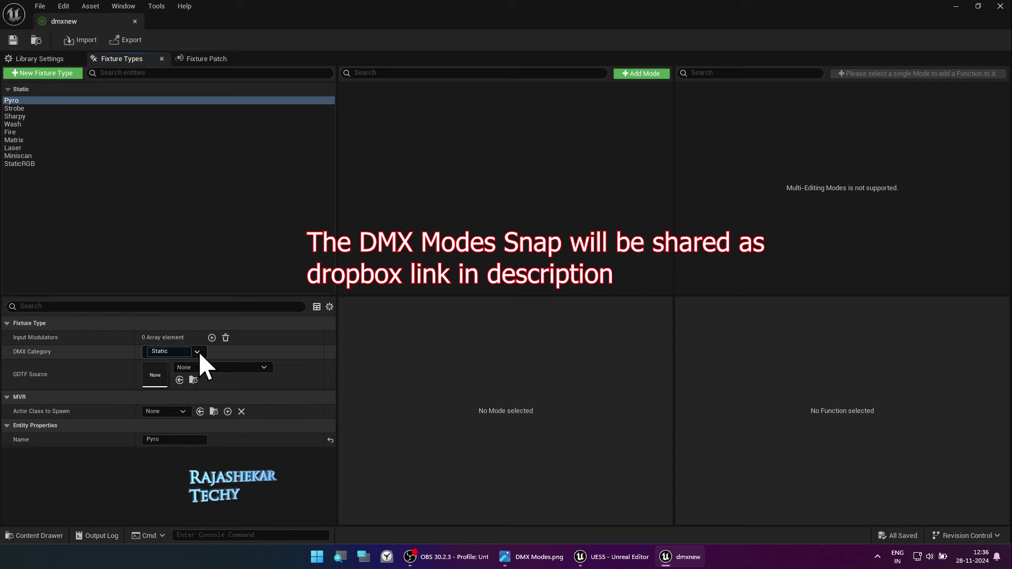
{"action": "left_click", "coordinate": [197, 352]}
{"action": "left_click", "coordinate": [157, 410]}
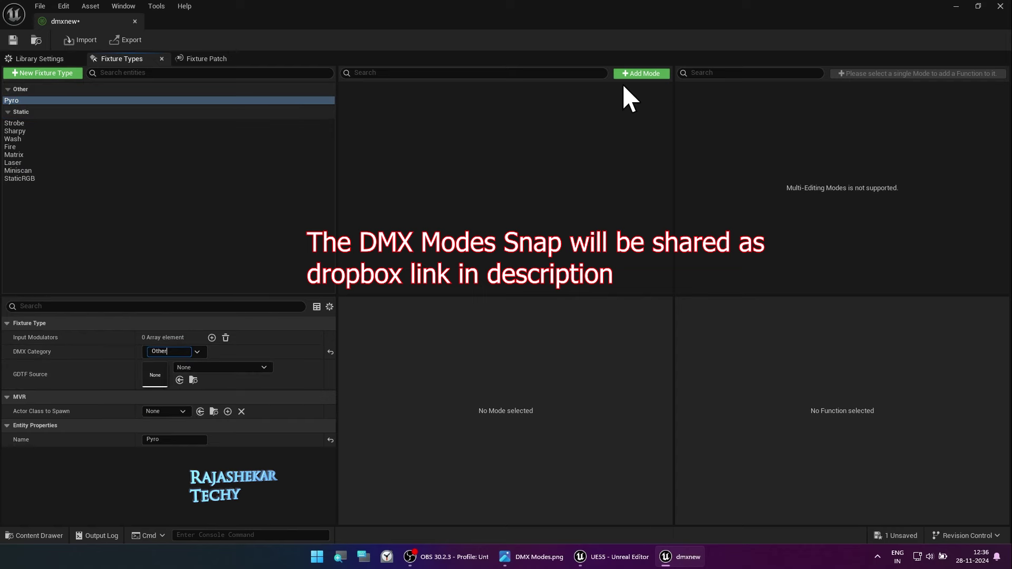
{"action": "left_click", "coordinate": [635, 74]}
{"action": "left_click", "coordinate": [974, 74]}
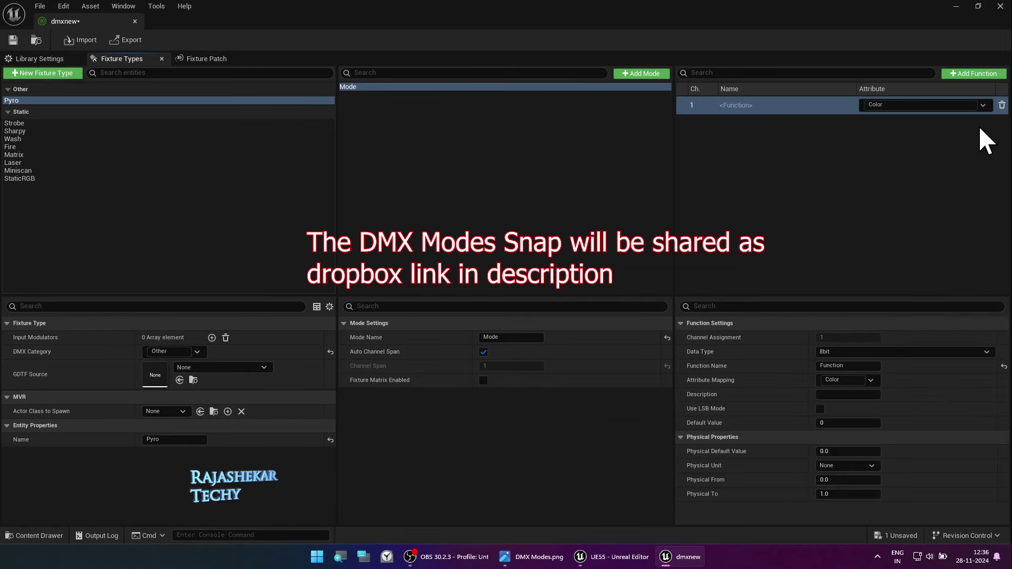
{"action": "left_click", "coordinate": [983, 105]}
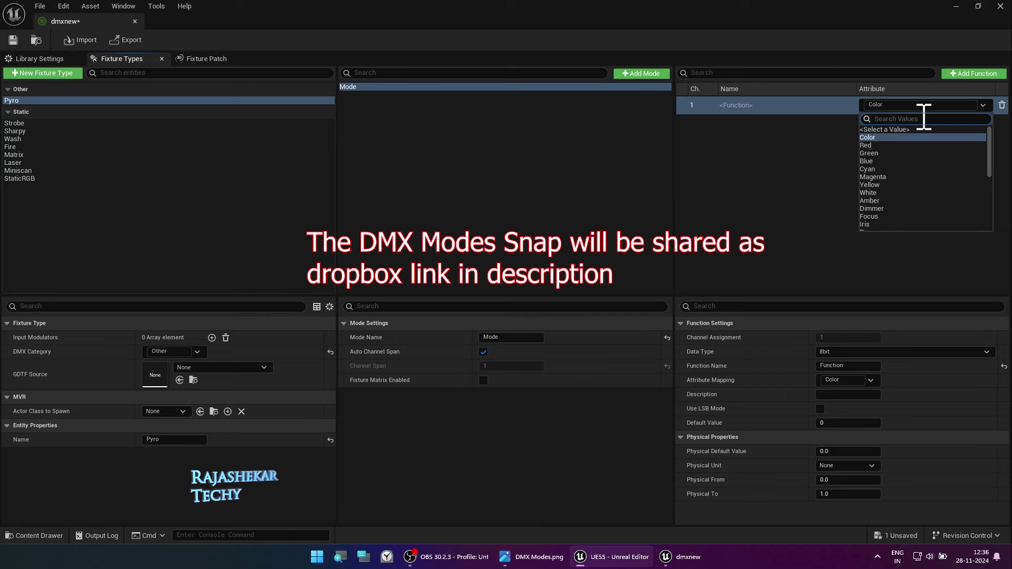
{"action": "type", "text": "mode"}
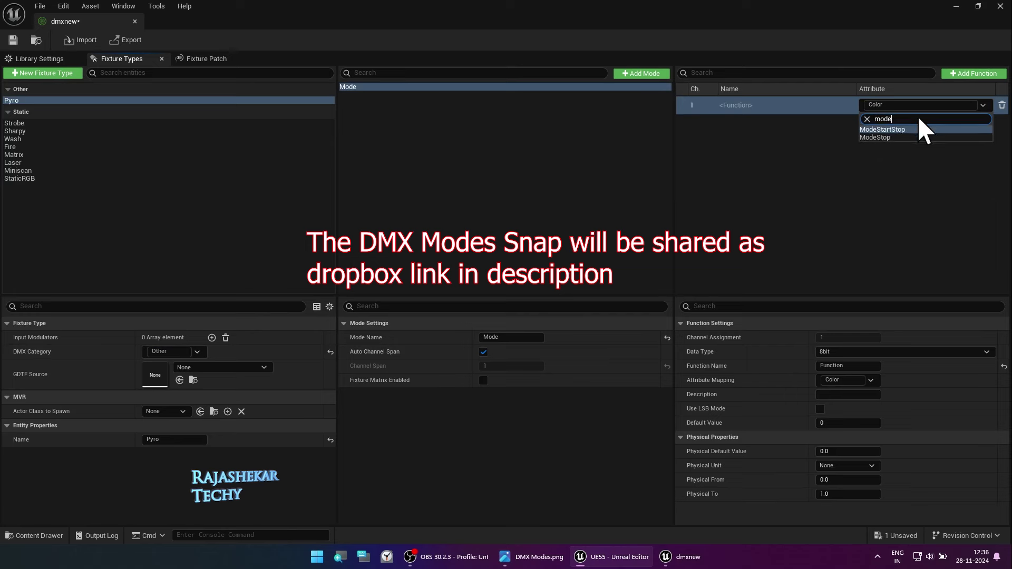
{"action": "left_click", "coordinate": [896, 131]}
Give Pyro a second function with the Burst attribute and save the library.
{"action": "left_click", "coordinate": [974, 77]}
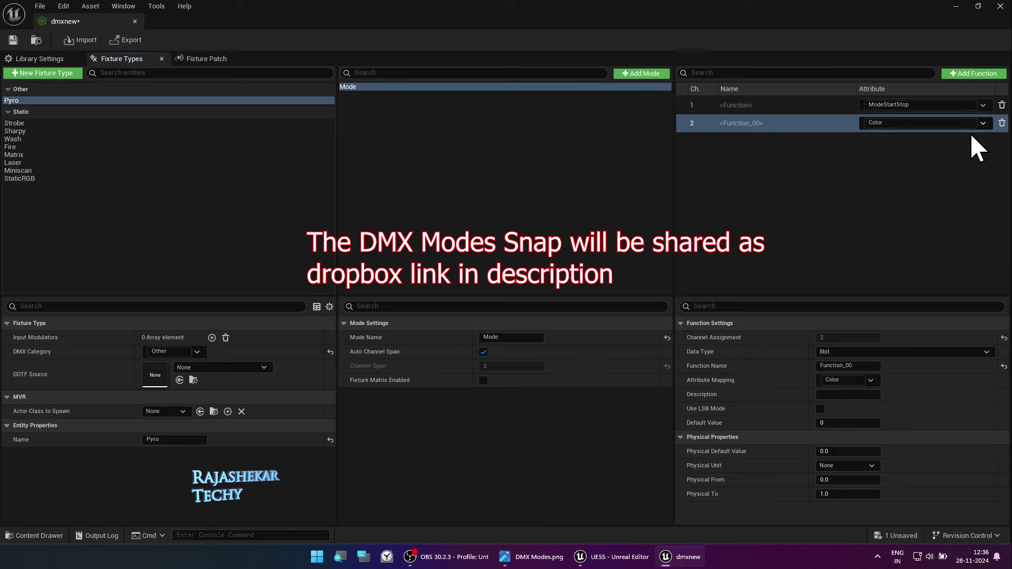
{"action": "left_click", "coordinate": [982, 122]}
{"action": "type", "text": "burs"}
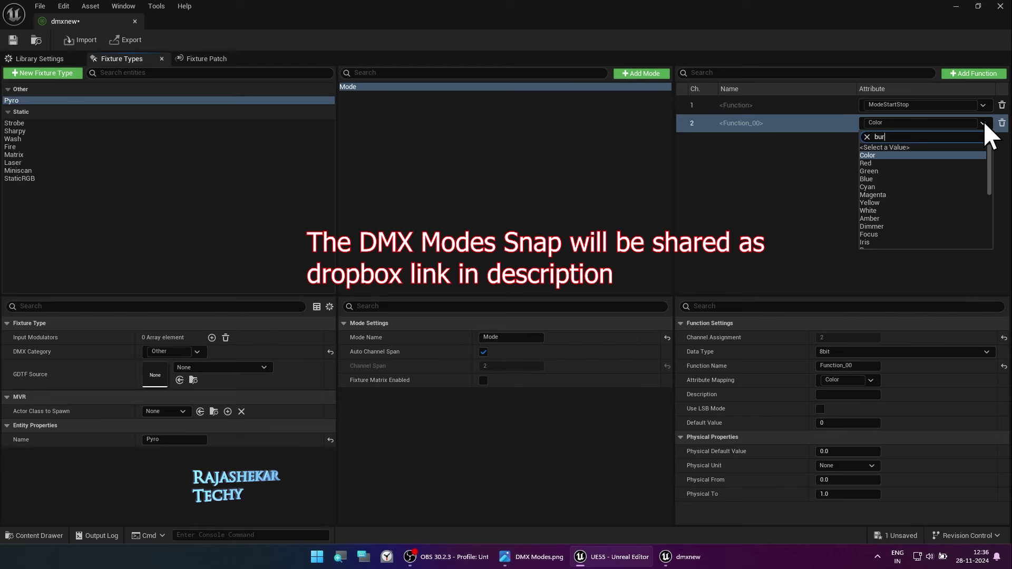
{"action": "key", "text": "Return"}
{"action": "left_click", "coordinate": [13, 40]}
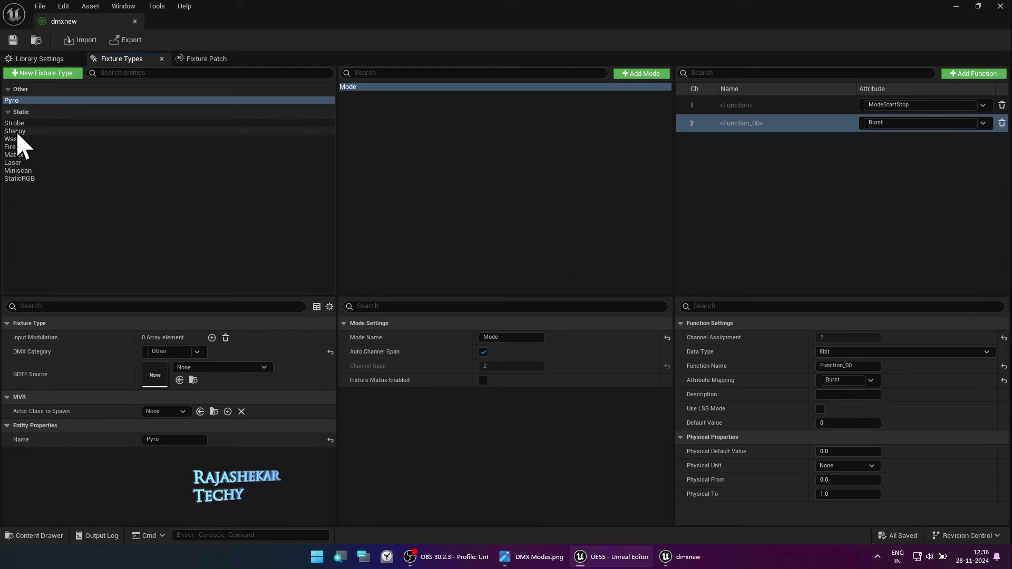
Put Strobe in the Other category with a new mode holding a Dimmer function.
{"action": "left_click", "coordinate": [16, 123]}
{"action": "left_click", "coordinate": [197, 352]}
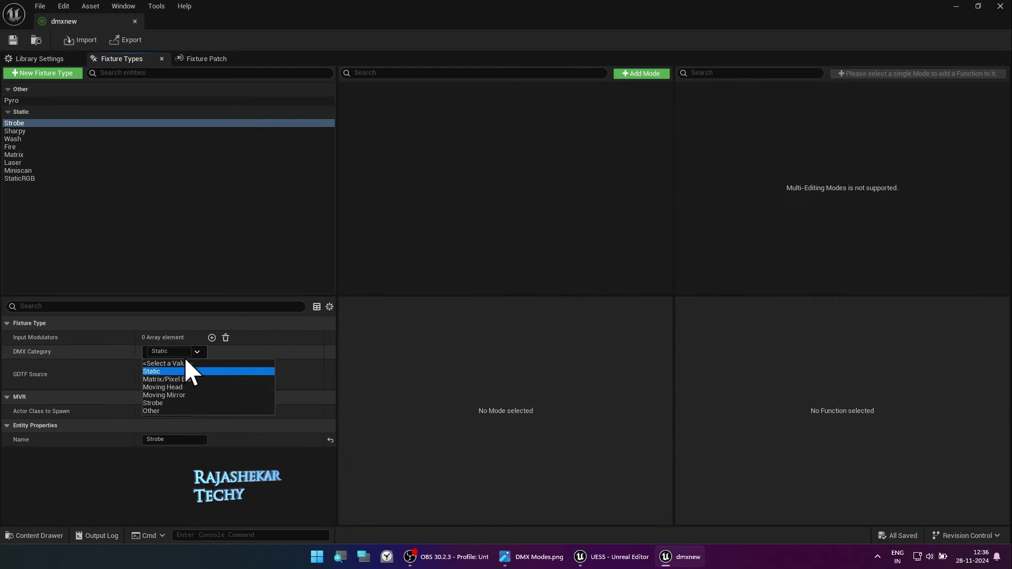
{"action": "left_click", "coordinate": [151, 411]}
{"action": "left_click", "coordinate": [627, 75]}
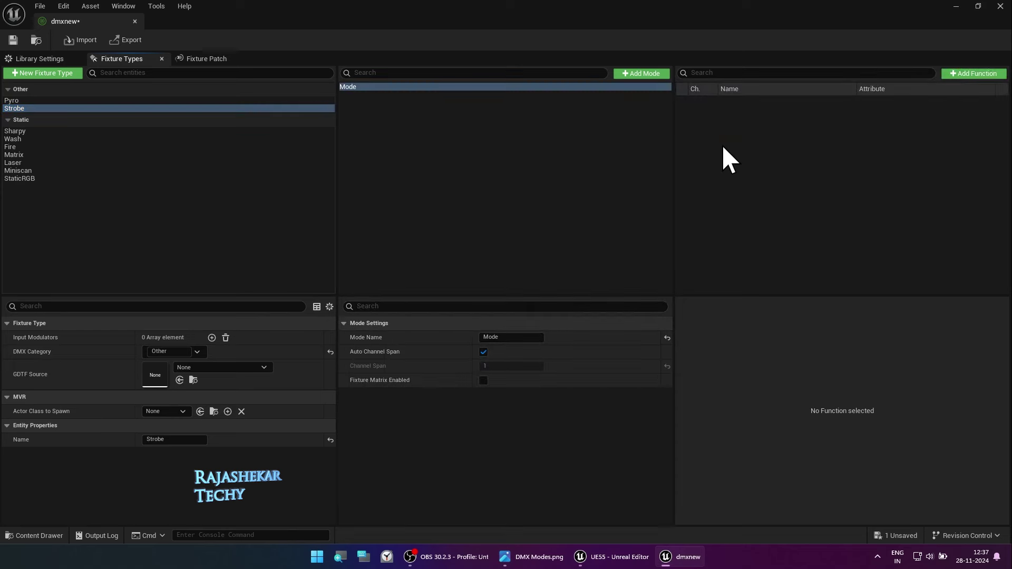
{"action": "left_click", "coordinate": [975, 73]}
{"action": "left_click", "coordinate": [983, 105]}
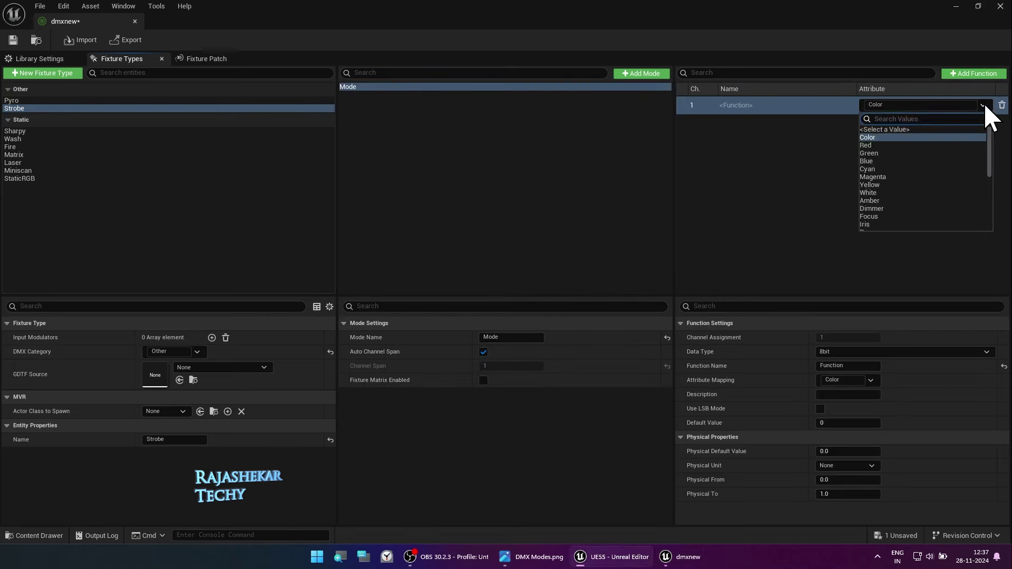
{"action": "type", "text": "dimm"}
{"action": "key", "text": "Return"}
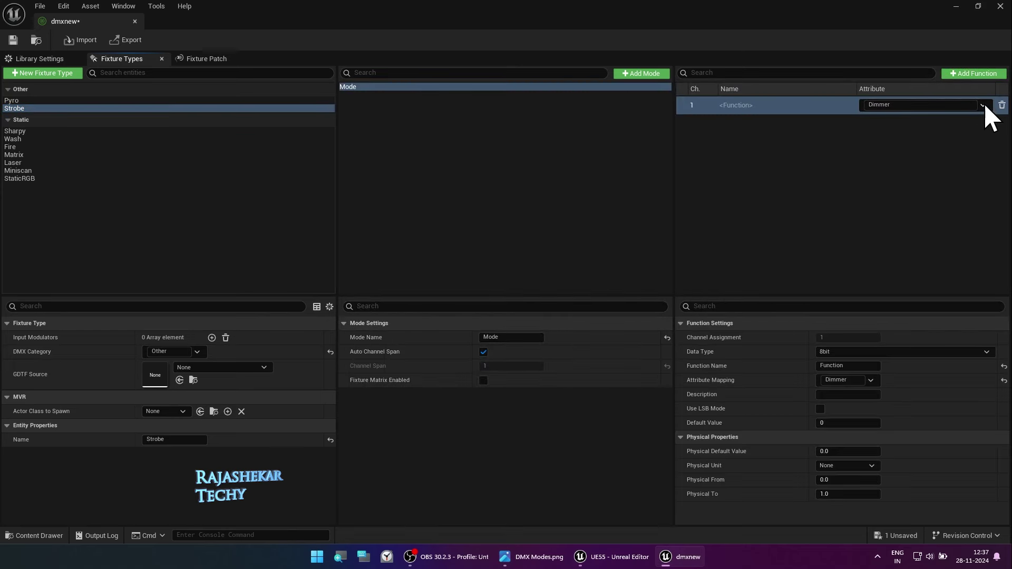
{"action": "left_click", "coordinate": [28, 132]}
Bring up DMX Modes.png in Photos and center the Clay Paky Sharpy Modes table.
{"action": "key", "text": "alt+Tab"}
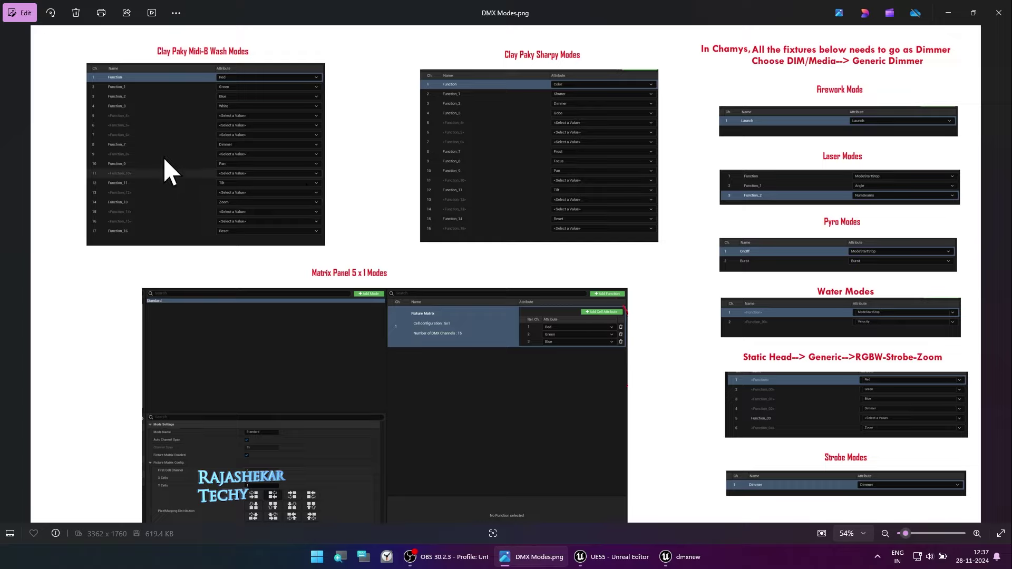
{"action": "scroll", "coordinate": [164, 158], "scroll_direction": "up", "scroll_amount": 2}
{"action": "scroll", "coordinate": [283, 260], "scroll_direction": "up", "scroll_amount": 2}
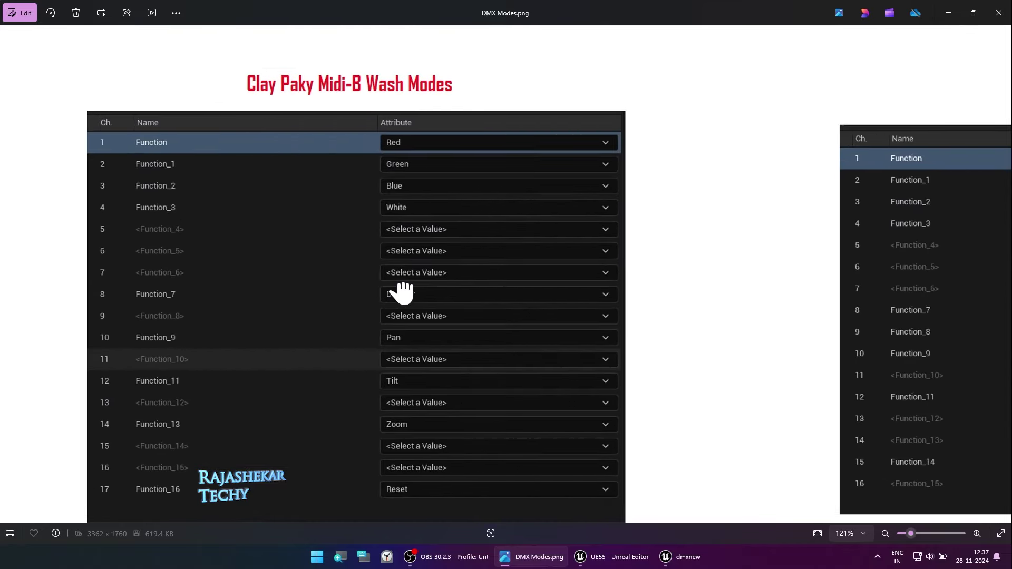
{"action": "left_click_drag", "start_coordinate": [836, 317], "coordinate": [203, 332]}
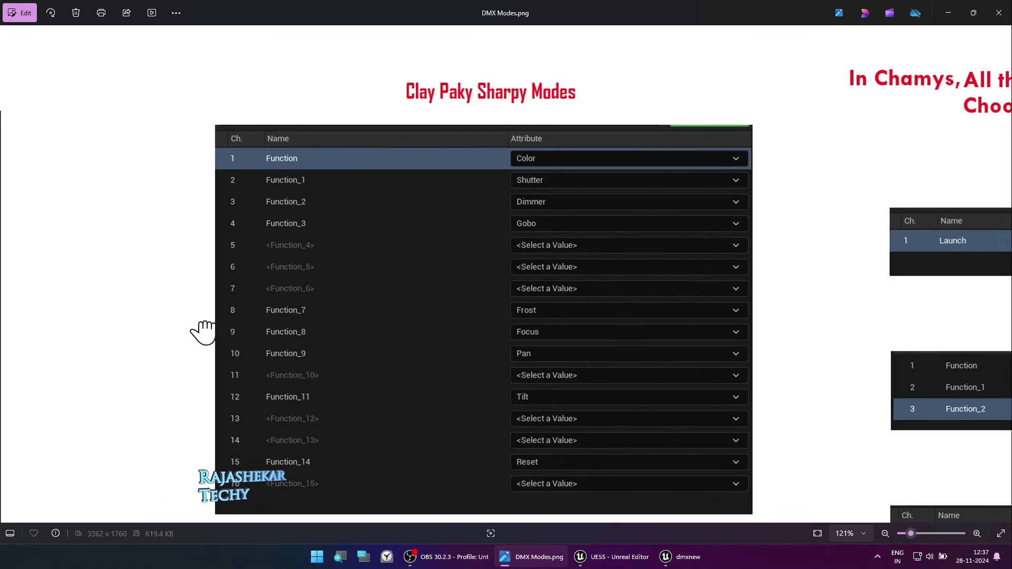
{"action": "scroll", "coordinate": [646, 402], "scroll_direction": "down", "scroll_amount": 1}
{"action": "scroll", "coordinate": [414, 369], "scroll_direction": "down", "scroll_amount": 3}
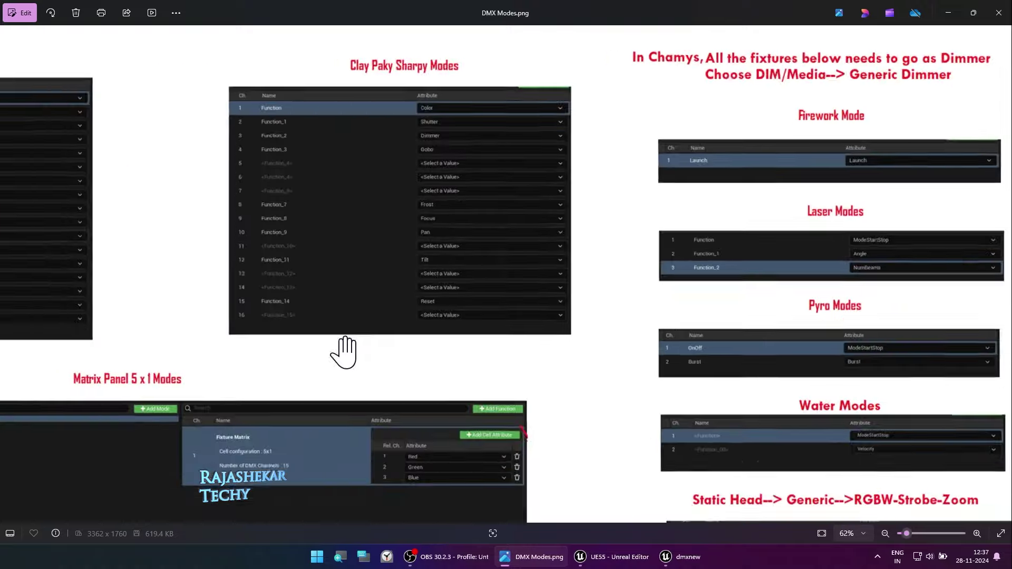
{"action": "scroll", "coordinate": [429, 289], "scroll_direction": "down", "scroll_amount": 1}
{"action": "scroll", "coordinate": [320, 330], "scroll_direction": "up", "scroll_amount": 2}
{"action": "scroll", "coordinate": [323, 402], "scroll_direction": "up", "scroll_amount": 1}
Pan the image to read the Matrix Panel 5 x 1, Static Head and Strobe tables.
{"action": "left_click_drag", "start_coordinate": [323, 402], "coordinate": [380, 223]}
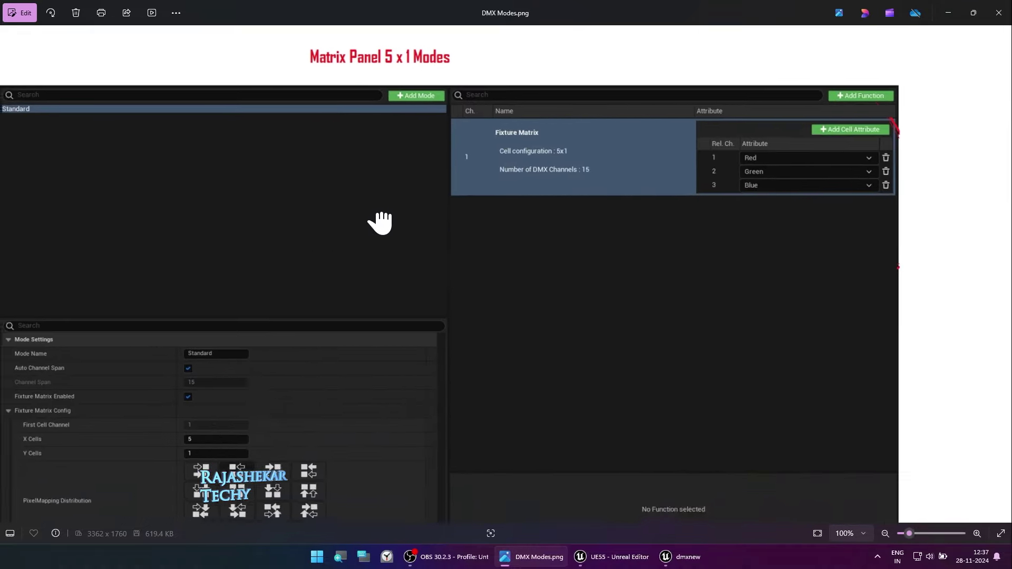
{"action": "scroll", "coordinate": [380, 223], "scroll_direction": "down", "scroll_amount": 1}
{"action": "scroll", "coordinate": [507, 288], "scroll_direction": "down", "scroll_amount": 1}
{"action": "scroll", "coordinate": [753, 232], "scroll_direction": "up", "scroll_amount": 2}
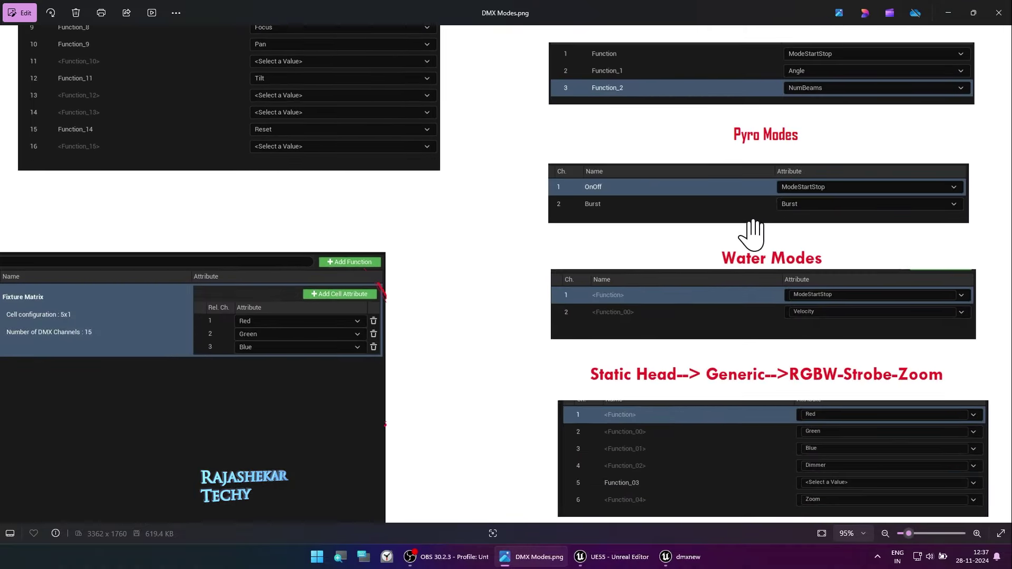
{"action": "left_click_drag", "start_coordinate": [764, 406], "coordinate": [727, 247]}
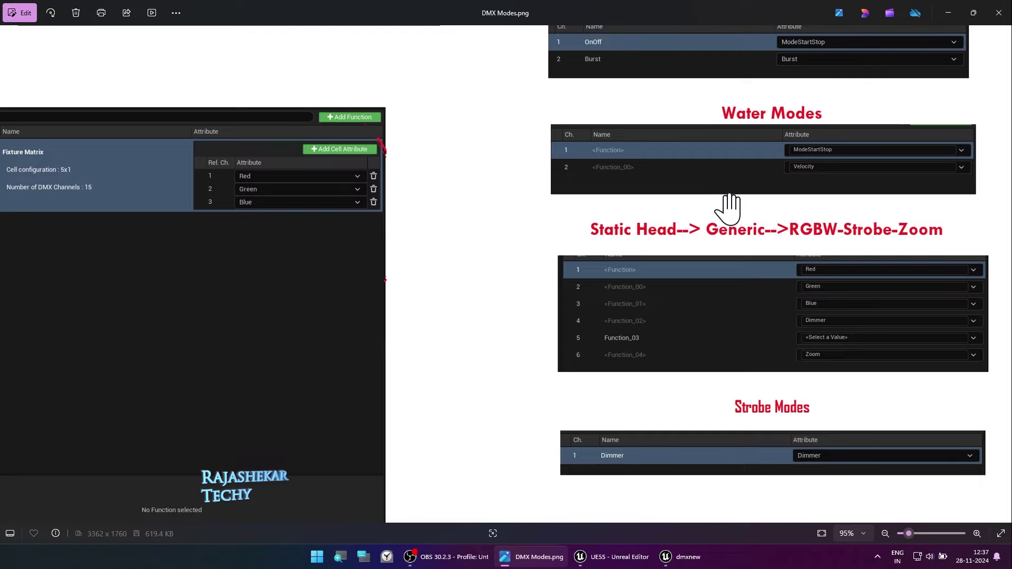
{"action": "scroll", "coordinate": [729, 247], "scroll_direction": "down", "scroll_amount": 2}
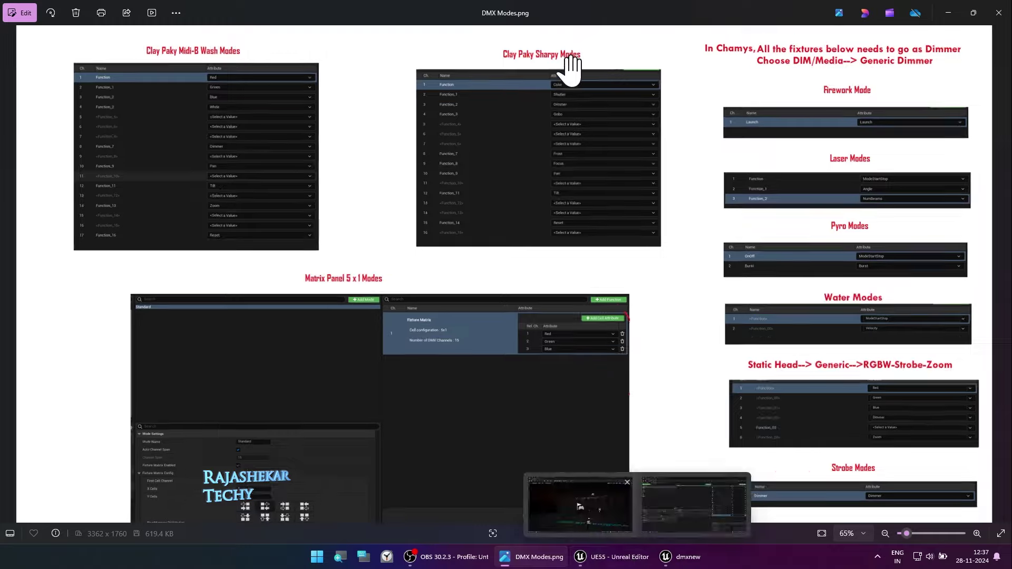
{"action": "scroll", "coordinate": [524, 167], "scroll_direction": "up", "scroll_amount": 4}
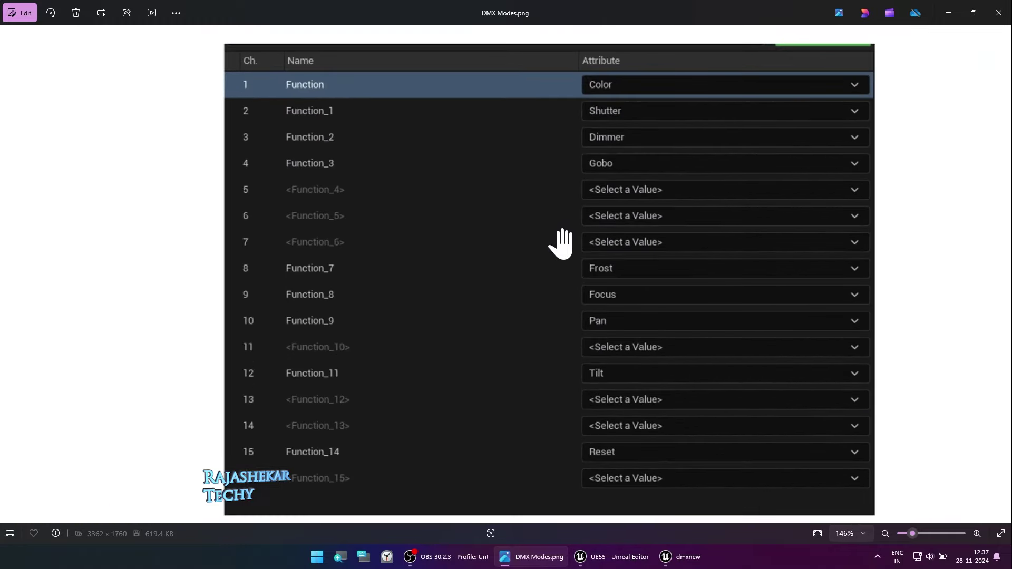
Back in Unreal, set Sharpy channels 2-4 to Shutter, Dimmer and Gobo.
{"action": "mouse_move", "coordinate": [535, 557]}
{"action": "left_click", "coordinate": [581, 557]}
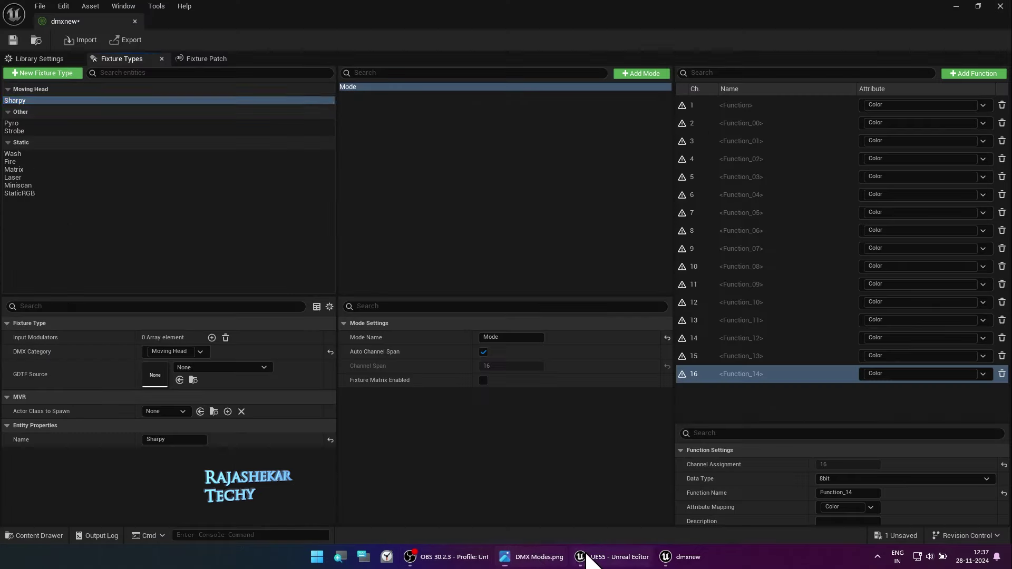
{"action": "left_click", "coordinate": [982, 123]}
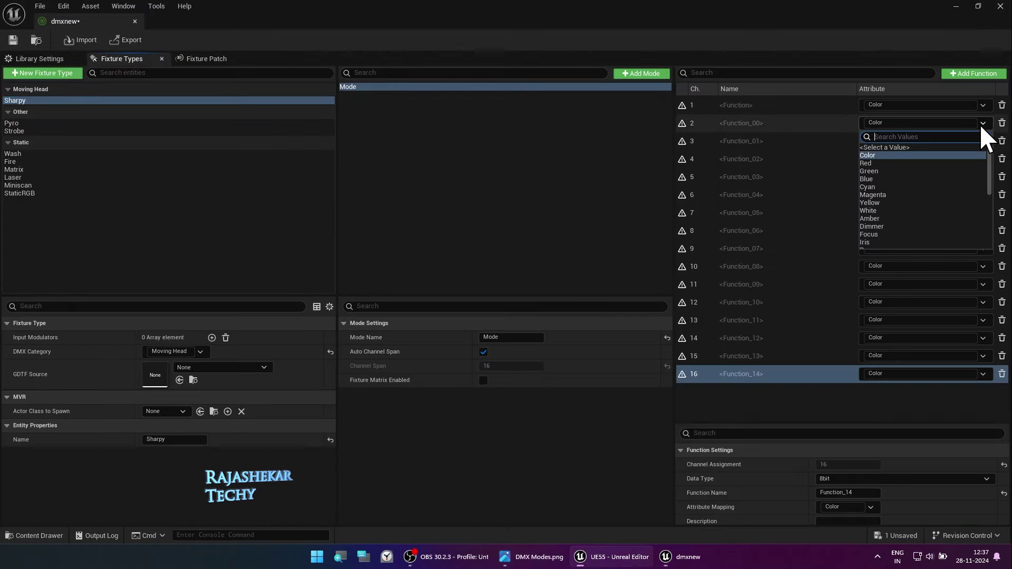
{"action": "type", "text": "shutter"}
{"action": "key", "text": "Return"}
{"action": "left_click", "coordinate": [981, 141]}
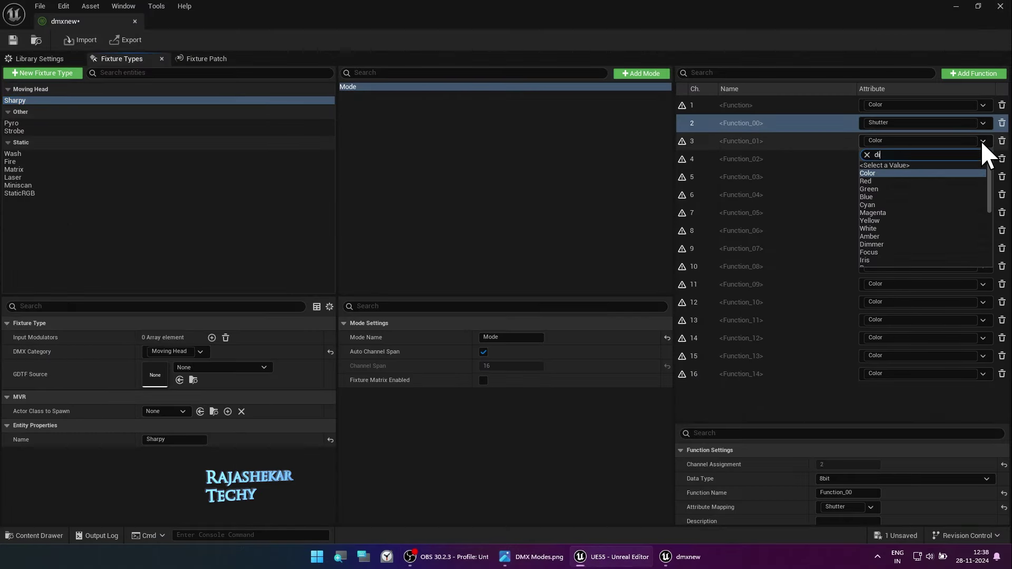
{"action": "type", "text": "dimmer"}
{"action": "key", "text": "Return"}
{"action": "left_click", "coordinate": [982, 160]}
{"action": "type", "text": "gobo"}
{"action": "key", "text": "Return"}
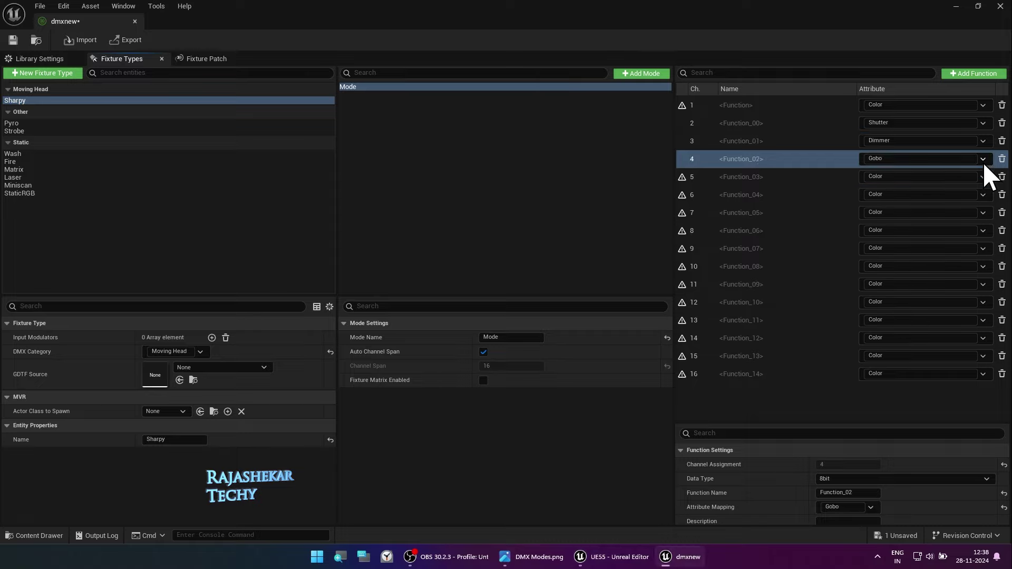
Leave channels 5-7 unassigned and set channel 8 to Frost.
{"action": "left_click", "coordinate": [964, 201]}
{"action": "left_click", "coordinate": [964, 198]}
{"action": "left_click", "coordinate": [964, 219]}
{"action": "left_click", "coordinate": [964, 218]}
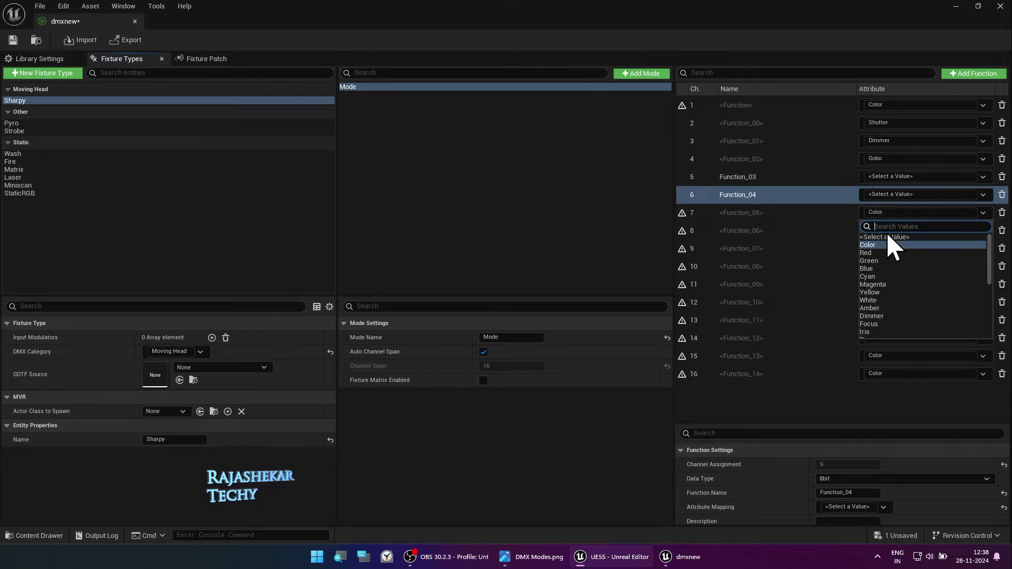
{"action": "left_click", "coordinate": [897, 237]}
{"action": "left_click", "coordinate": [984, 231]}
{"action": "type", "text": "frost"}
{"action": "key", "text": "Return"}
{"action": "left_click", "coordinate": [982, 251]}
Set channel 9 to Focus, 10 to Pan, leave 11 empty, and 12 to Tilt.
{"action": "type", "text": "focus"}
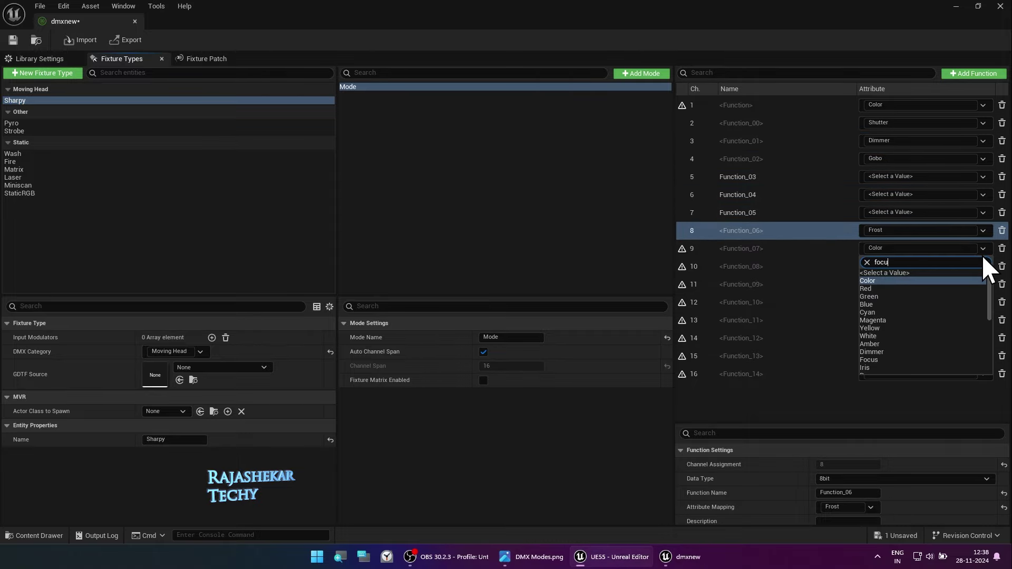
{"action": "key", "text": "alt+Tab"}
{"action": "key", "text": "alt+Tab"}
{"action": "left_click", "coordinate": [982, 267]}
{"action": "type", "text": "pan"}
{"action": "key", "text": "Return"}
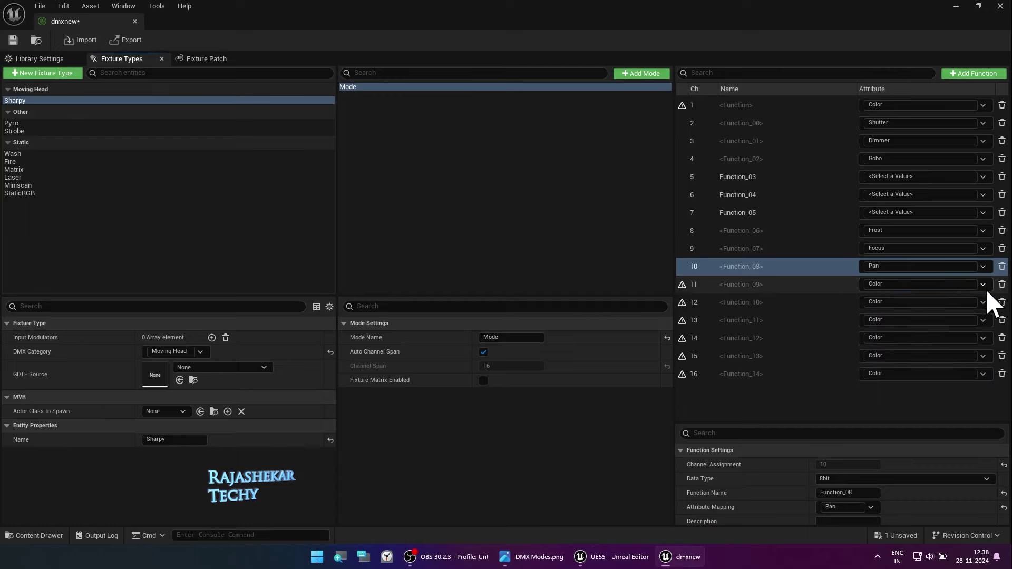
{"action": "left_click", "coordinate": [982, 288]}
{"action": "left_click", "coordinate": [982, 302]}
{"action": "left_click", "coordinate": [978, 322]}
{"action": "left_click", "coordinate": [982, 320]}
Leave channels 13-14 unassigned, set channel 15 to Reset, and check the Sharpy reference.
{"action": "left_click", "coordinate": [979, 331]}
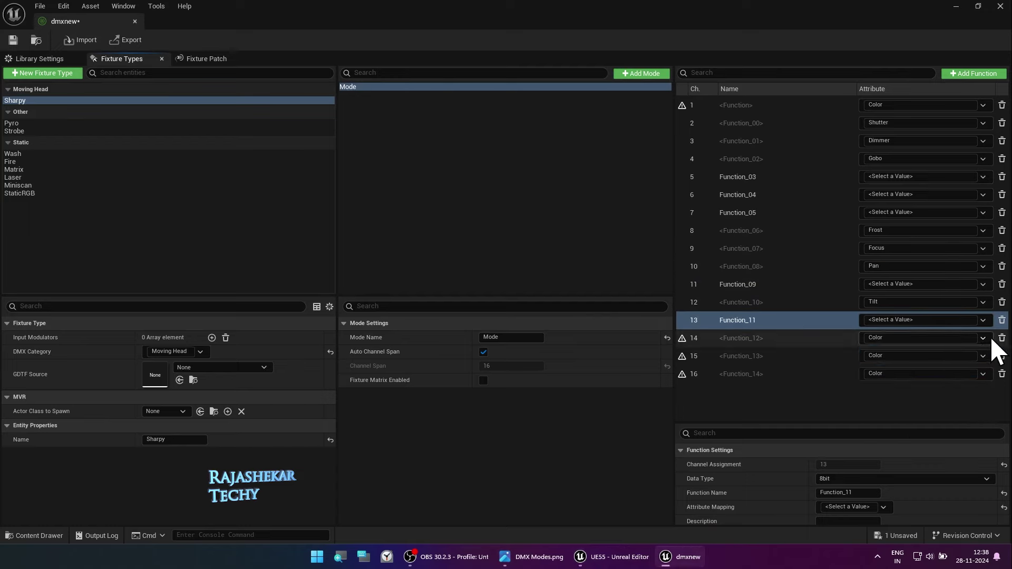
{"action": "left_click", "coordinate": [983, 338]}
{"action": "left_click", "coordinate": [980, 349]}
{"action": "left_click", "coordinate": [982, 356]}
{"action": "type", "text": "reset"}
{"action": "key", "text": "Return"}
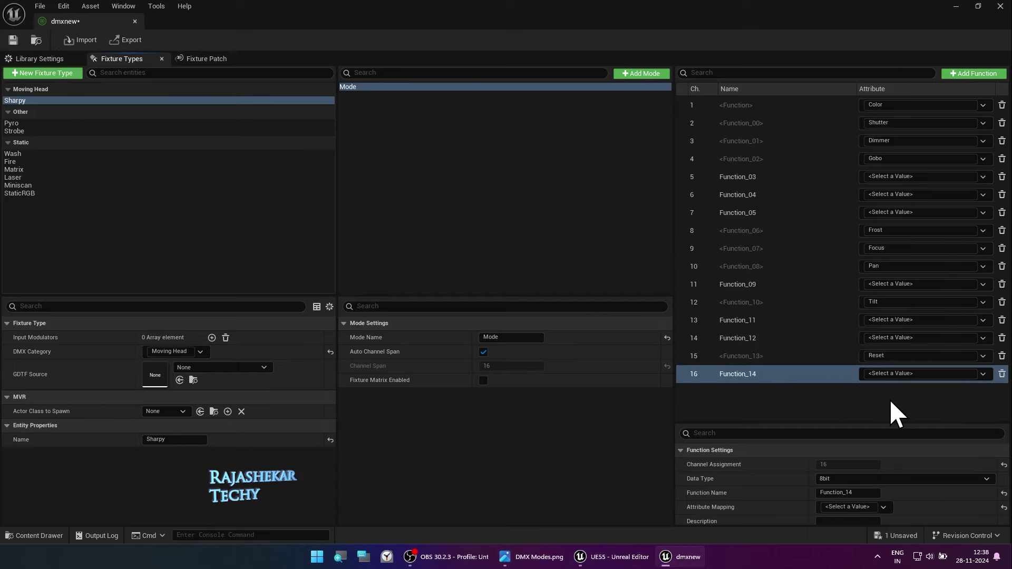
{"action": "key", "text": "alt+Tab"}
{"action": "key", "text": "alt+Tab"}
{"action": "key", "text": "alt+Tab"}
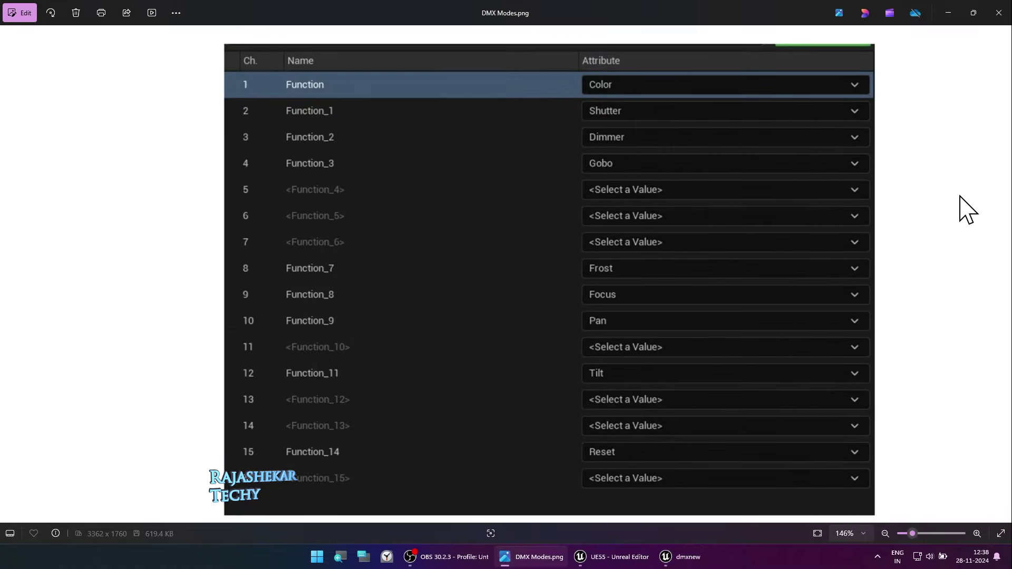
{"action": "key", "text": "alt+Tab"}
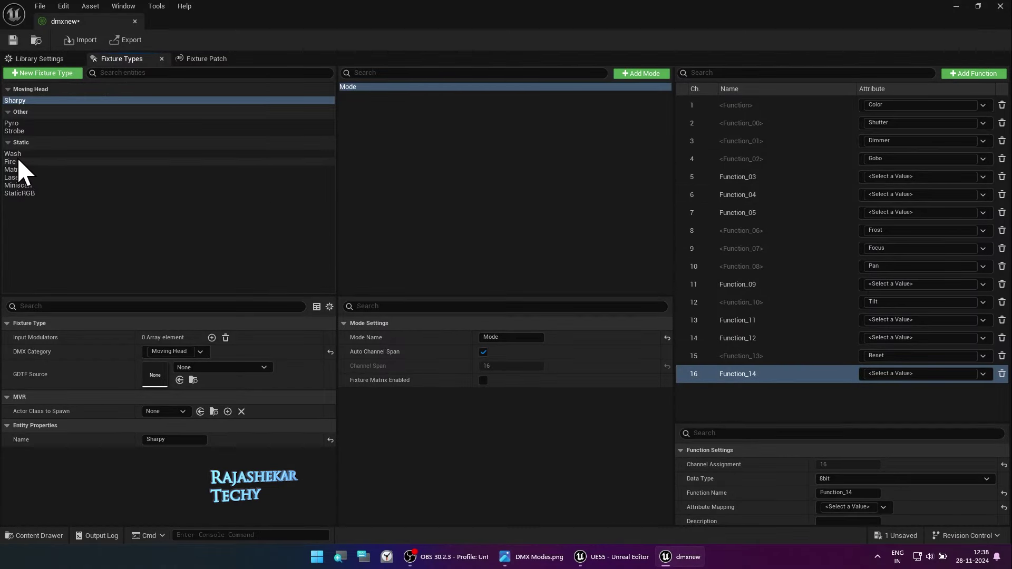
Put Wash under Moving Head and give it a new mode with sixteen function rows.
{"action": "left_click", "coordinate": [16, 154]}
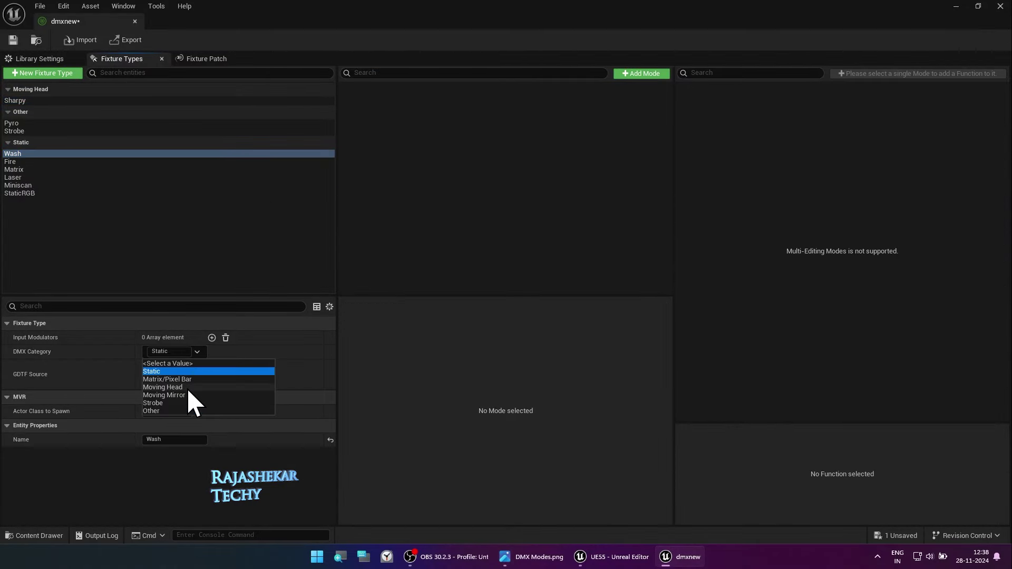
{"action": "left_click", "coordinate": [186, 387]}
{"action": "left_click", "coordinate": [635, 77]}
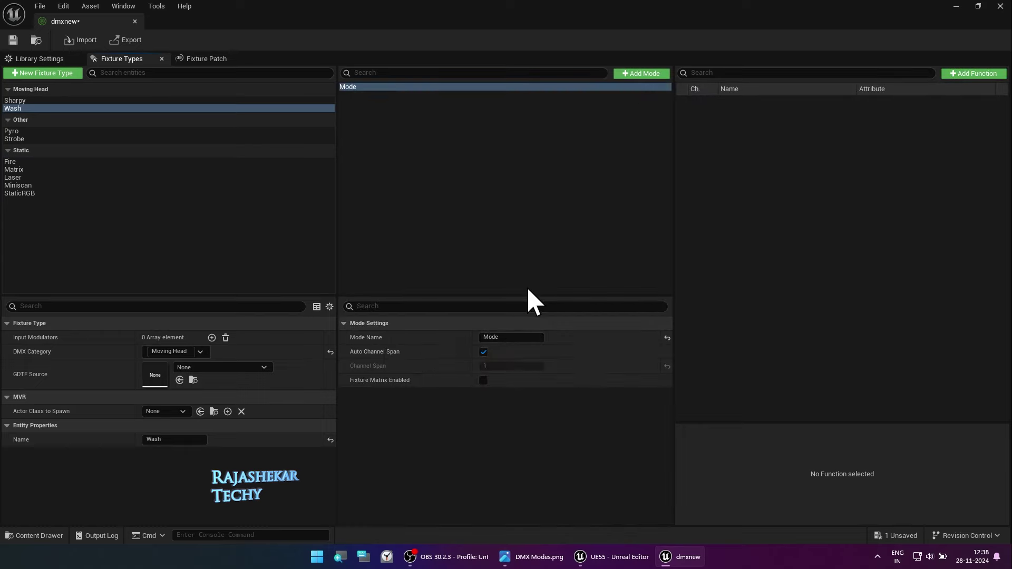
{"action": "left_click", "coordinate": [964, 75]}
{"action": "triple_click", "coordinate": [964, 75]}
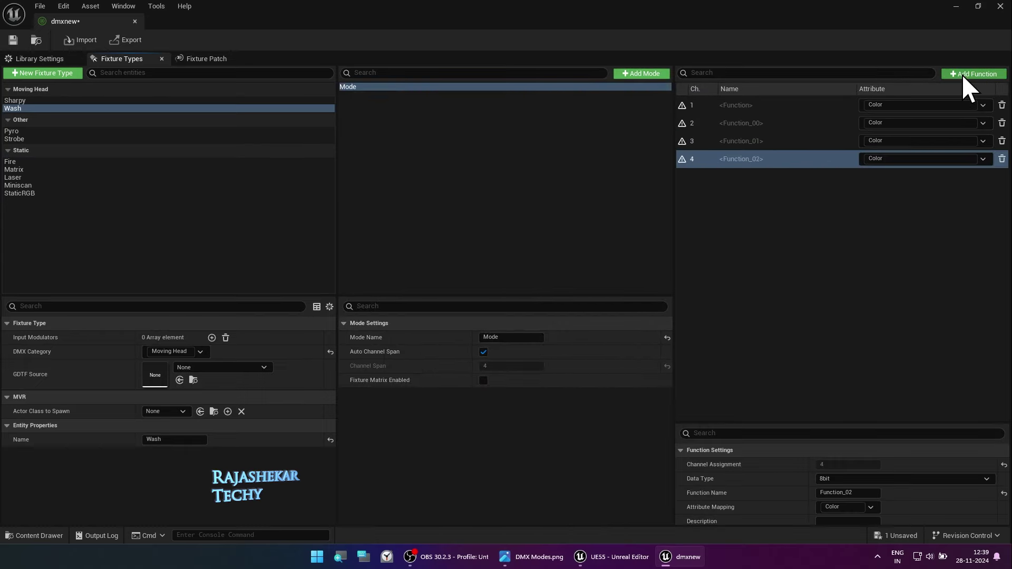
{"action": "triple_click", "coordinate": [963, 75]}
{"action": "triple_click", "coordinate": [964, 75]}
{"action": "triple_click", "coordinate": [964, 75]}
{"action": "triple_click", "coordinate": [964, 75]}
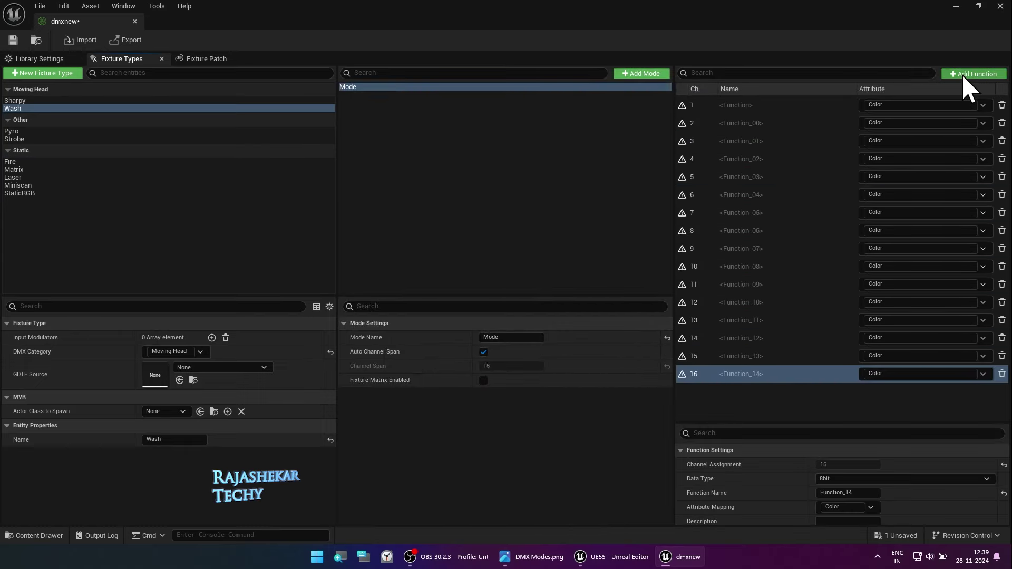
{"action": "left_click", "coordinate": [964, 74]}
In DMX Modes.png, zoom out to show the whole Midi-B Wash table.
{"action": "key", "text": "alt+Tab"}
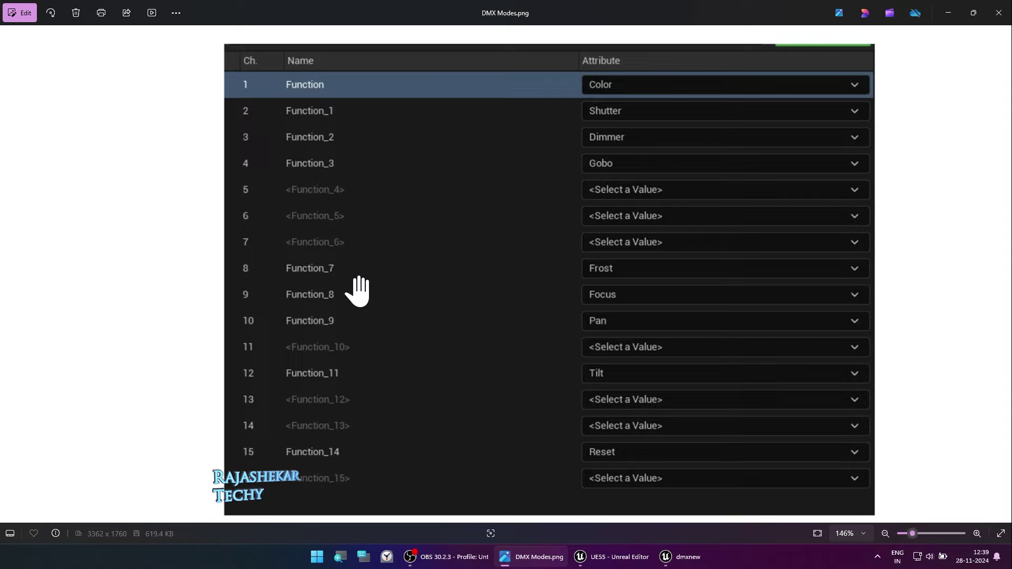
{"action": "scroll", "coordinate": [295, 289], "scroll_direction": "down", "scroll_amount": 2}
{"action": "left_click_drag", "start_coordinate": [241, 288], "coordinate": [740, 321]}
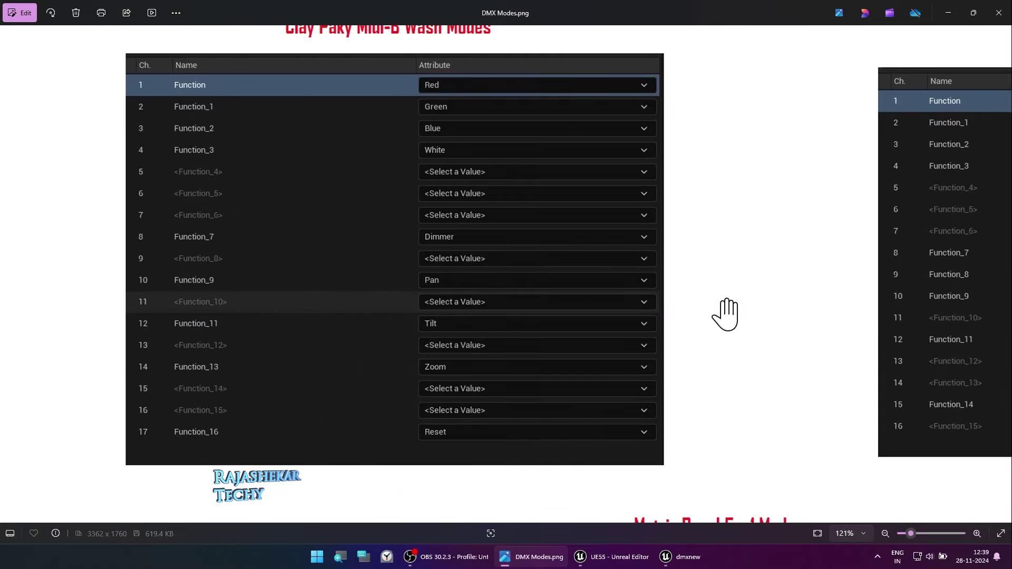
Set Wash channels 2-4 to Green, Blue and White.
{"action": "key", "text": "alt+Tab"}
{"action": "left_click", "coordinate": [982, 123]}
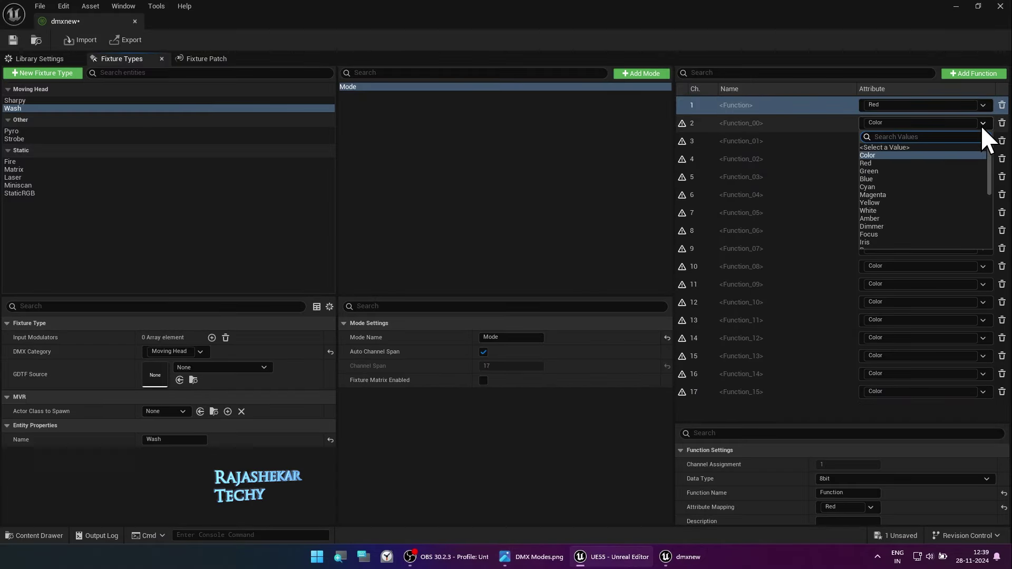
{"action": "type", "text": "green"}
{"action": "key", "text": "Return"}
{"action": "left_click", "coordinate": [983, 141]}
{"action": "type", "text": "blue"}
{"action": "key", "text": "Return"}
{"action": "left_click", "coordinate": [984, 159]}
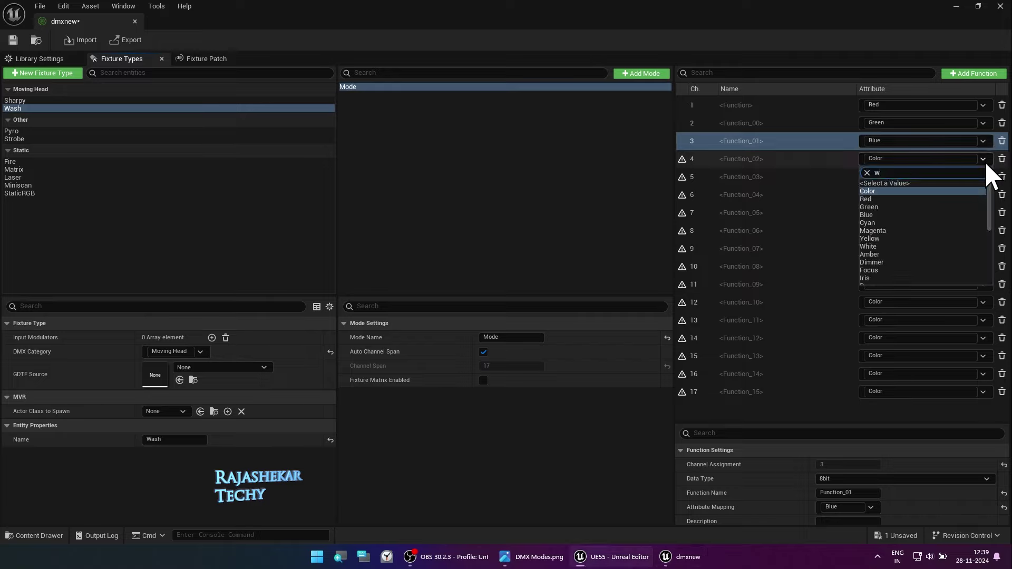
{"action": "type", "text": "white"}
{"action": "key", "text": "Return"}
Leave Wash channels 5, 6 and 7 without an attribute.
{"action": "key", "text": "alt+Tab"}
{"action": "key", "text": "alt+Tab"}
{"action": "left_click", "coordinate": [984, 177]}
{"action": "left_click", "coordinate": [904, 207]}
{"action": "left_click", "coordinate": [897, 194]}
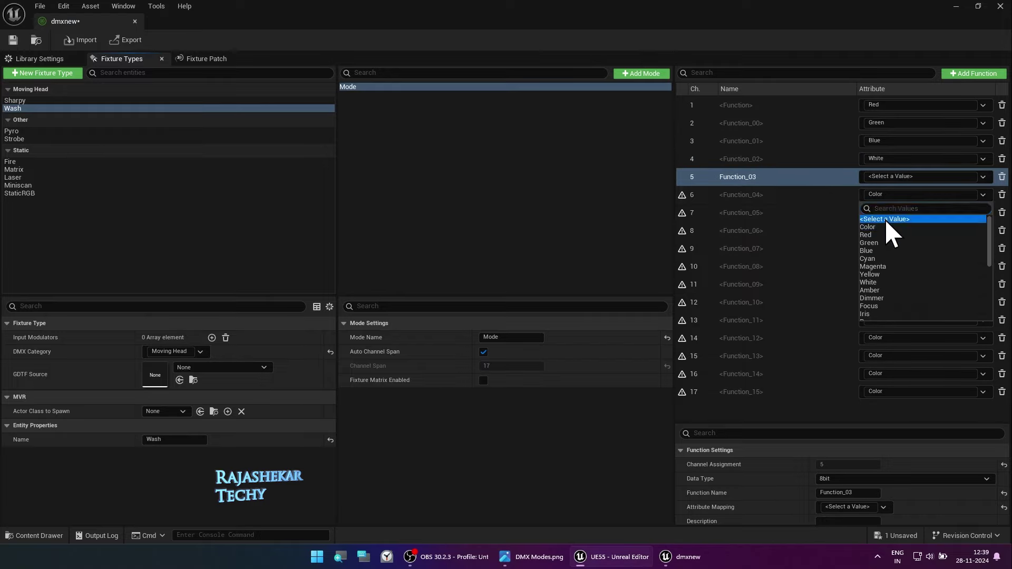
{"action": "left_click", "coordinate": [892, 226]}
Set channel 8 to Dimmer and 10 to Pan, leaving channels 9 and 11 unassigned.
{"action": "key", "text": "alt+Tab"}
{"action": "key", "text": "alt+Tab"}
{"action": "left_click", "coordinate": [983, 213]}
{"action": "left_click", "coordinate": [896, 243]}
{"action": "left_click", "coordinate": [985, 231]}
{"action": "type", "text": "dimmer"}
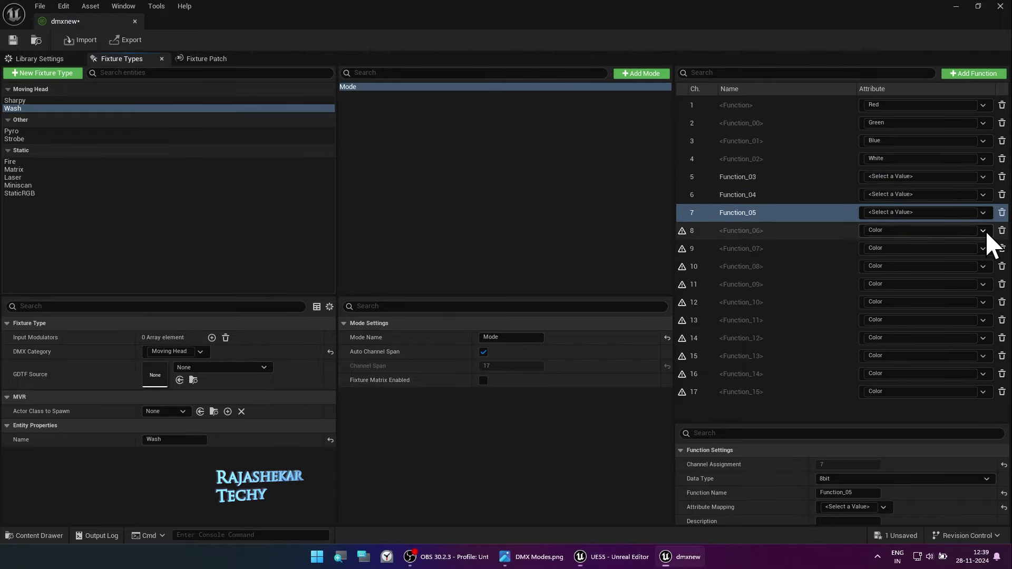
{"action": "left_click", "coordinate": [983, 248]}
{"action": "left_click", "coordinate": [869, 278]}
{"action": "key", "text": "alt+Tab"}
{"action": "key", "text": "alt+Tab"}
{"action": "left_click", "coordinate": [983, 266]}
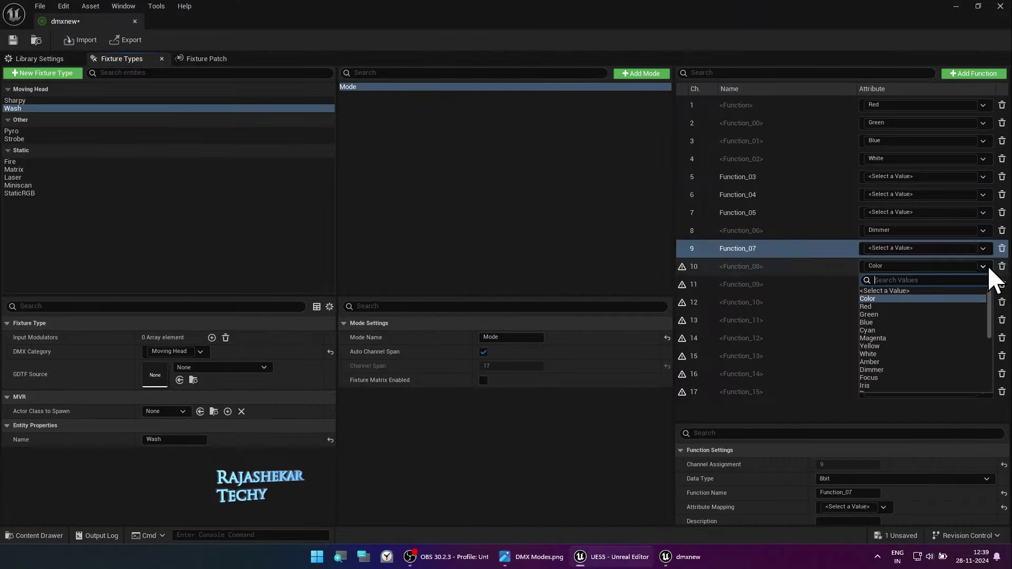
{"action": "type", "text": "pan"}
{"action": "key", "text": "Return"}
{"action": "left_click", "coordinate": [983, 284]}
{"action": "left_click", "coordinate": [899, 315]}
Assign Tilt, Zoom and Reset to the remaining channels, leaving others unassigned, then compare with the reference.
{"action": "key", "text": "alt+Tab"}
{"action": "key", "text": "alt+Tab"}
{"action": "left_click", "coordinate": [984, 302]}
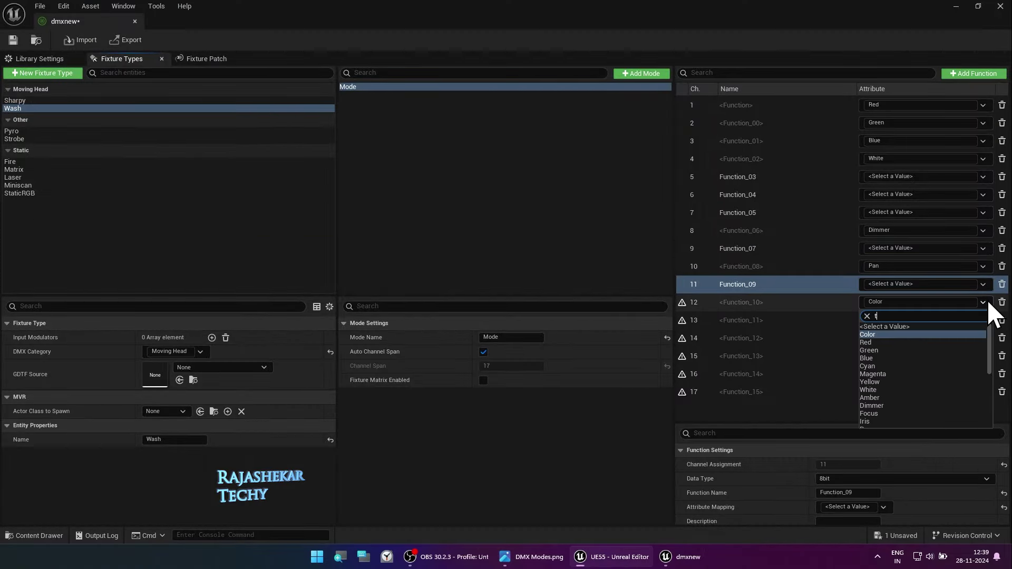
{"action": "key", "text": "alt+Tab"}
{"action": "key", "text": "alt+Tab"}
{"action": "type", "text": "tilt"}
{"action": "key", "text": "Return"}
{"action": "left_click", "coordinate": [980, 333]}
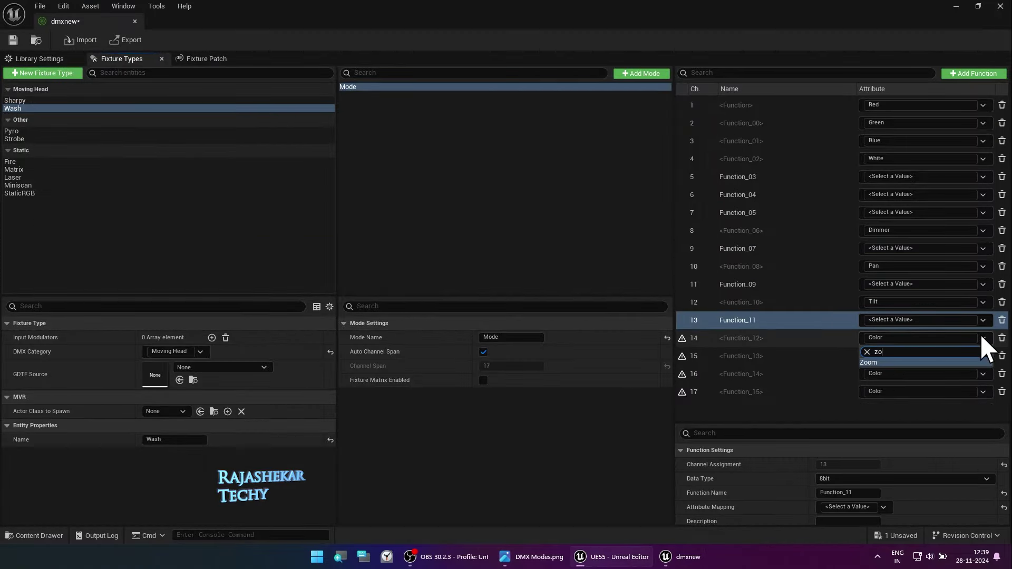
{"action": "key", "text": "alt+Tab"}
{"action": "key", "text": "alt+Tab"}
{"action": "left_click", "coordinate": [934, 362]}
{"action": "left_click", "coordinate": [884, 394]}
{"action": "left_click", "coordinate": [984, 392]}
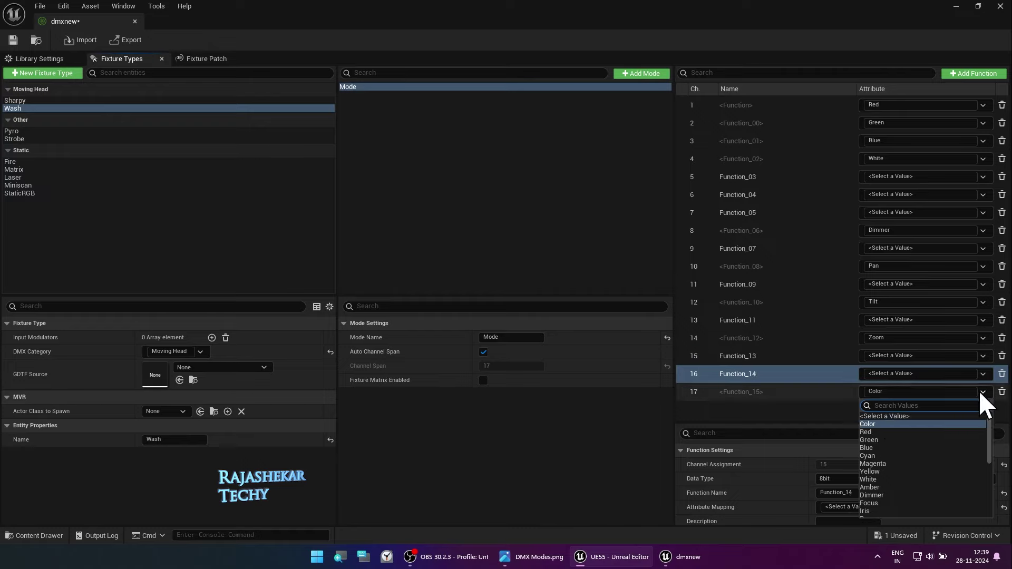
{"action": "type", "text": "reset"}
{"action": "key", "text": "Return"}
{"action": "key", "text": "alt+Tab"}
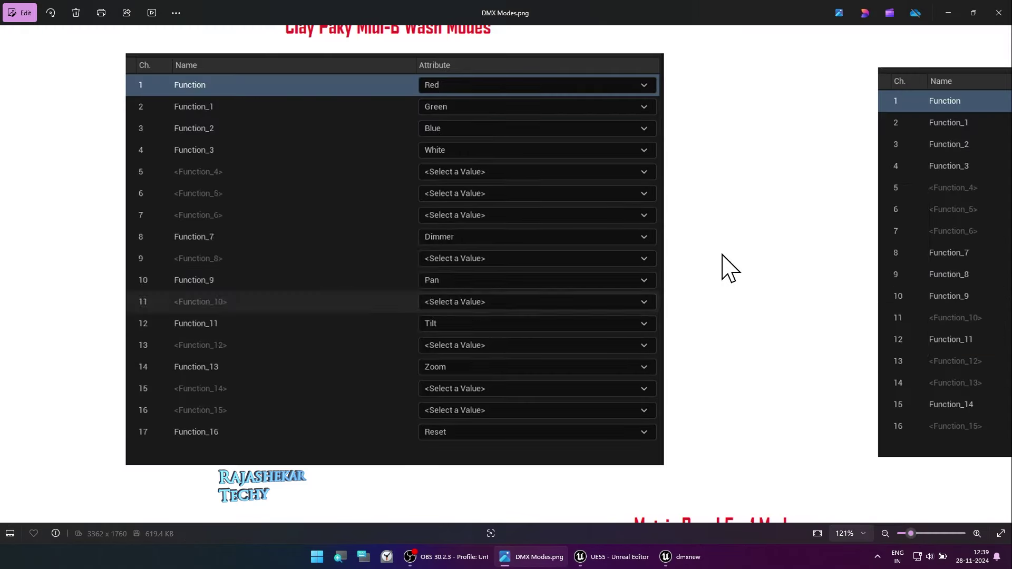
{"action": "key", "text": "alt+Tab"}
{"action": "key", "text": "alt+Tab"}
{"action": "key", "text": "alt+Tab"}
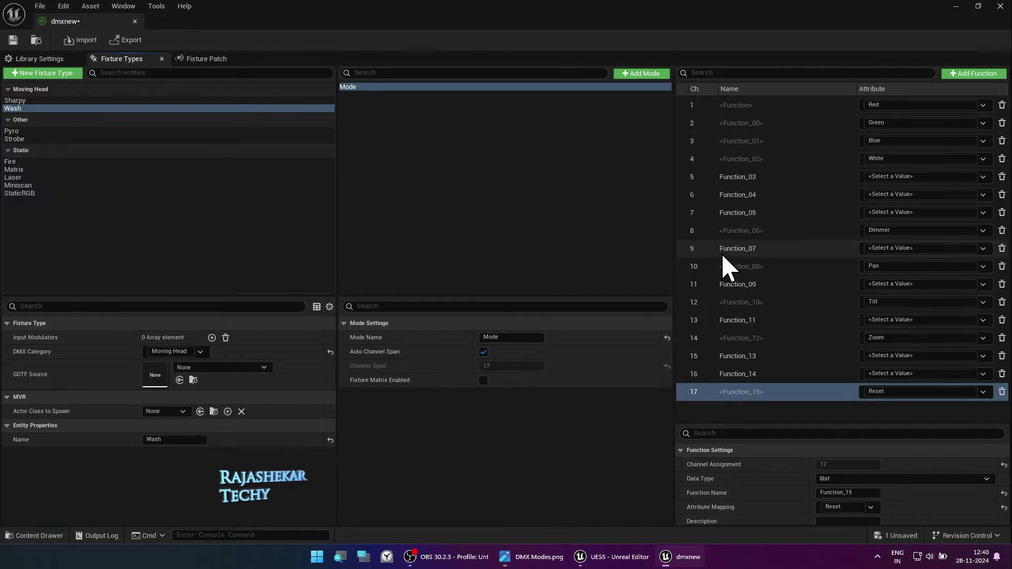
Save the fixture library and move the Fire fixture type into the Other category.
{"action": "left_click", "coordinate": [13, 40]}
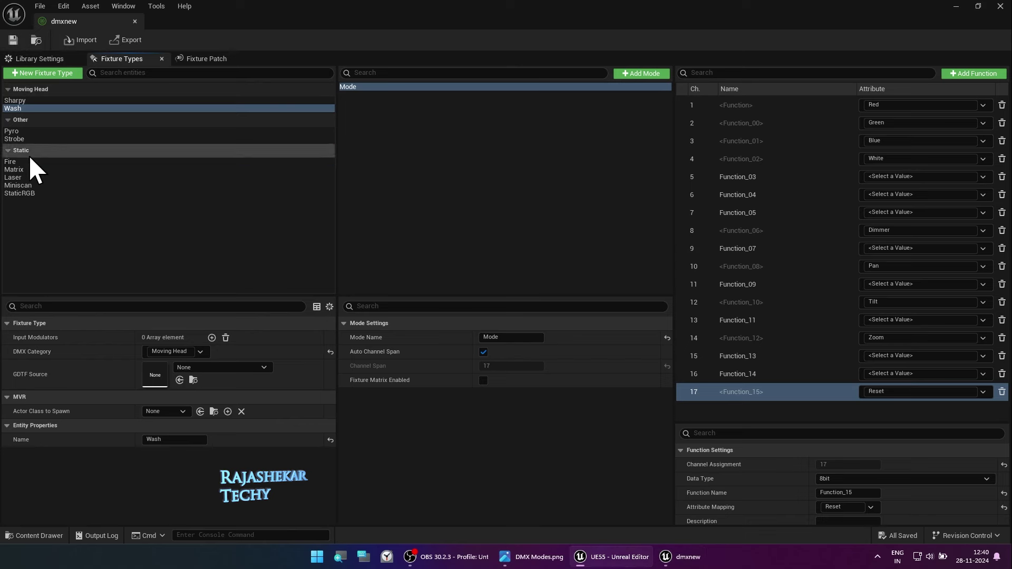
{"action": "left_click", "coordinate": [16, 162]}
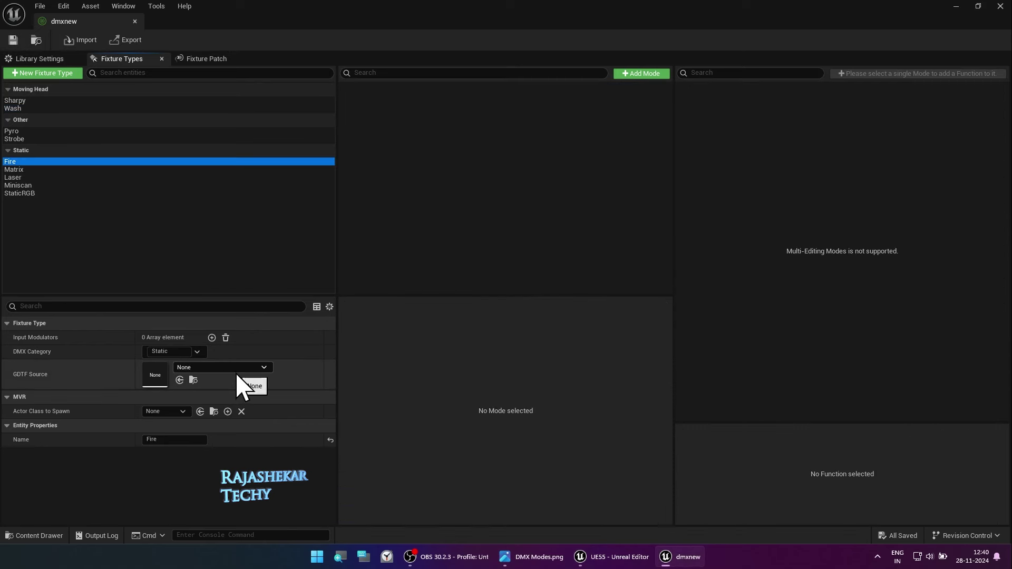
{"action": "left_click", "coordinate": [185, 352]}
{"action": "left_click", "coordinate": [157, 409]}
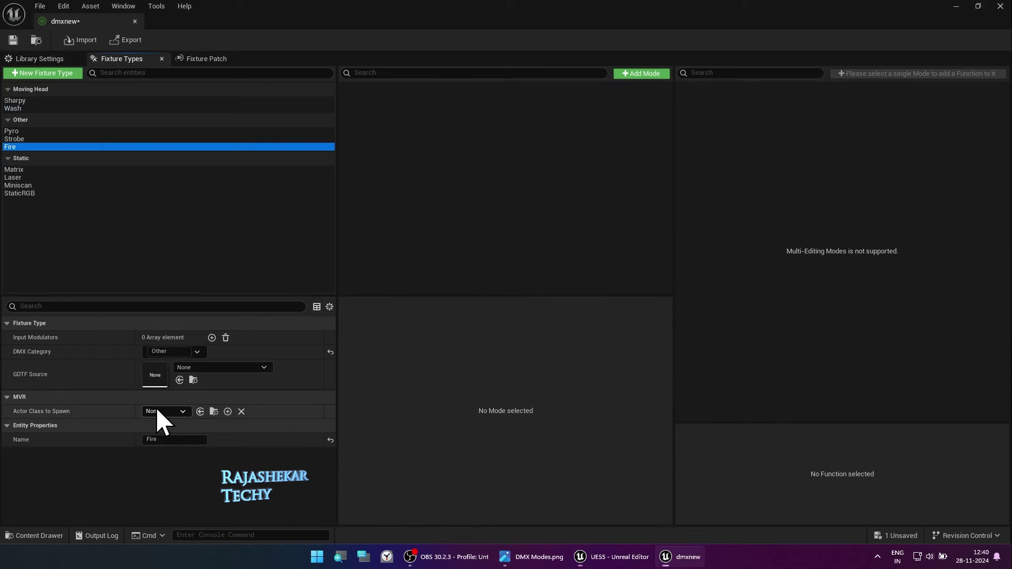
Give Fire a new mode with a single function mapped to Launch.
{"action": "left_click", "coordinate": [644, 75]}
{"action": "left_click", "coordinate": [996, 76]}
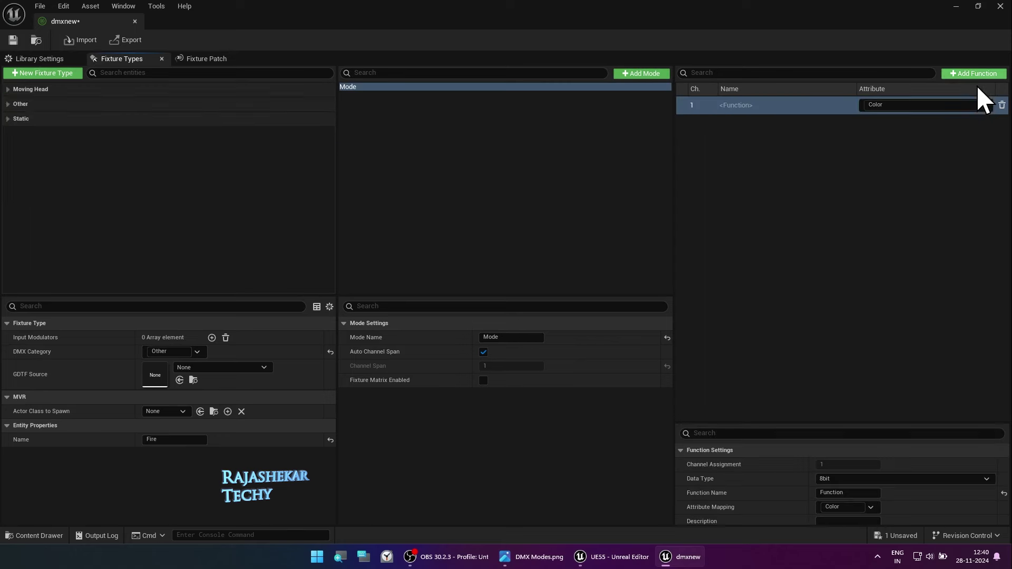
{"action": "left_click", "coordinate": [984, 105]}
{"action": "type", "text": "launch"}
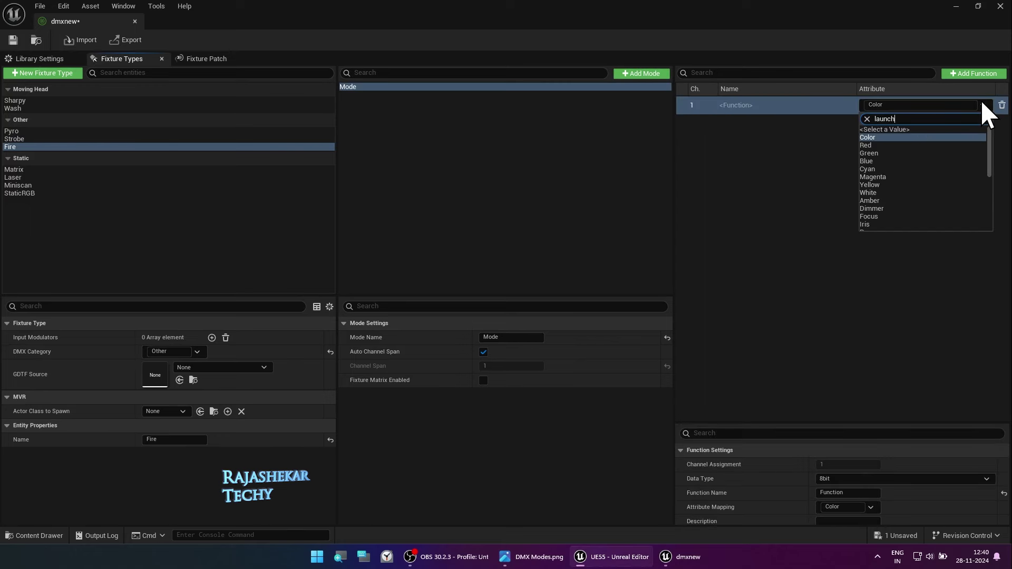
{"action": "key", "text": "Return"}
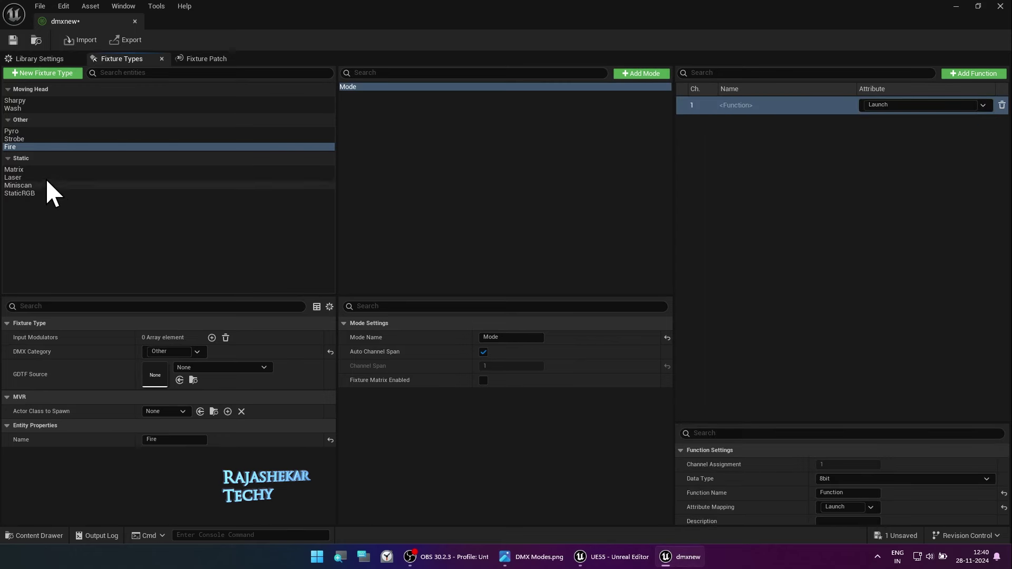
{"action": "left_click", "coordinate": [25, 169]}
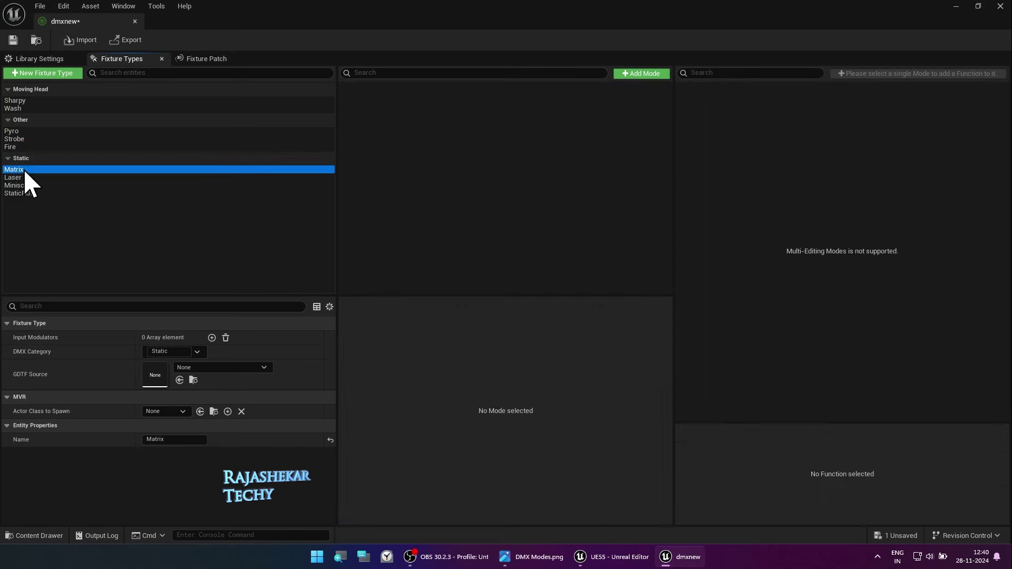
Put Matrix in Matrix/Pixel Bar and add a mode with a 4x4 fixture matrix.
{"action": "left_click", "coordinate": [197, 351]}
{"action": "left_click", "coordinate": [167, 380]}
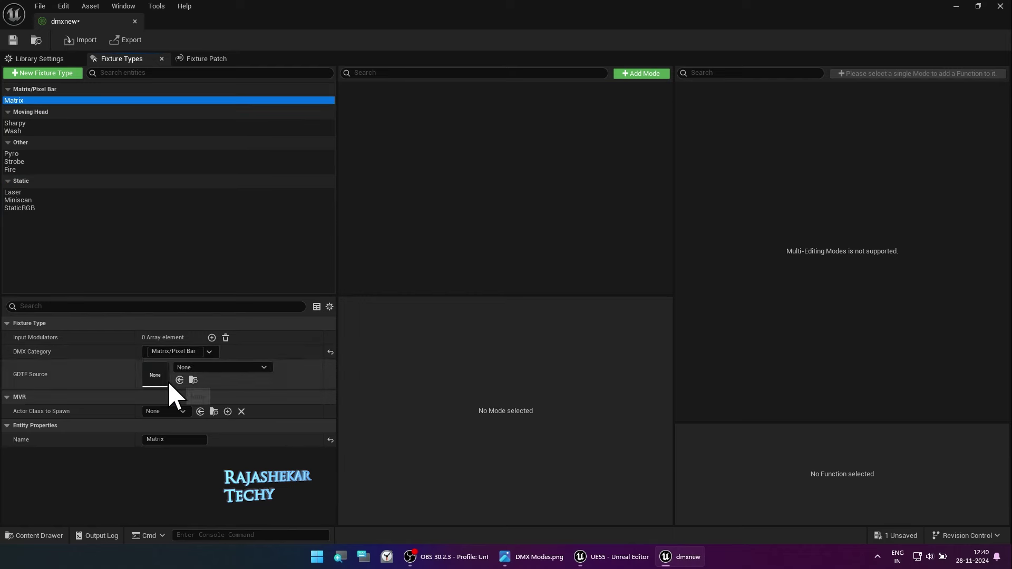
{"action": "left_click", "coordinate": [630, 75]}
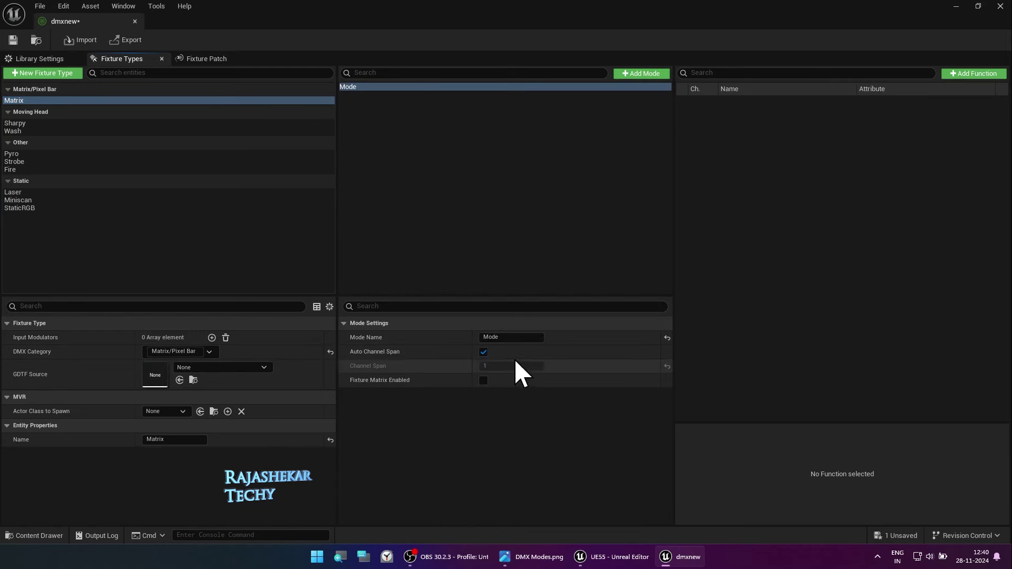
{"action": "left_click", "coordinate": [483, 380]}
{"action": "left_click", "coordinate": [342, 399]}
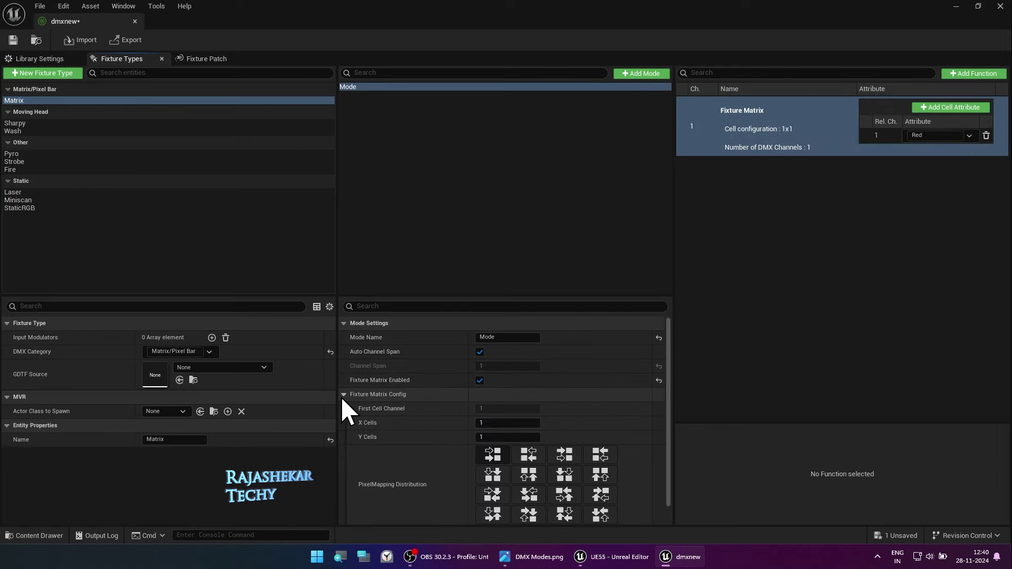
{"action": "left_click", "coordinate": [530, 423]}
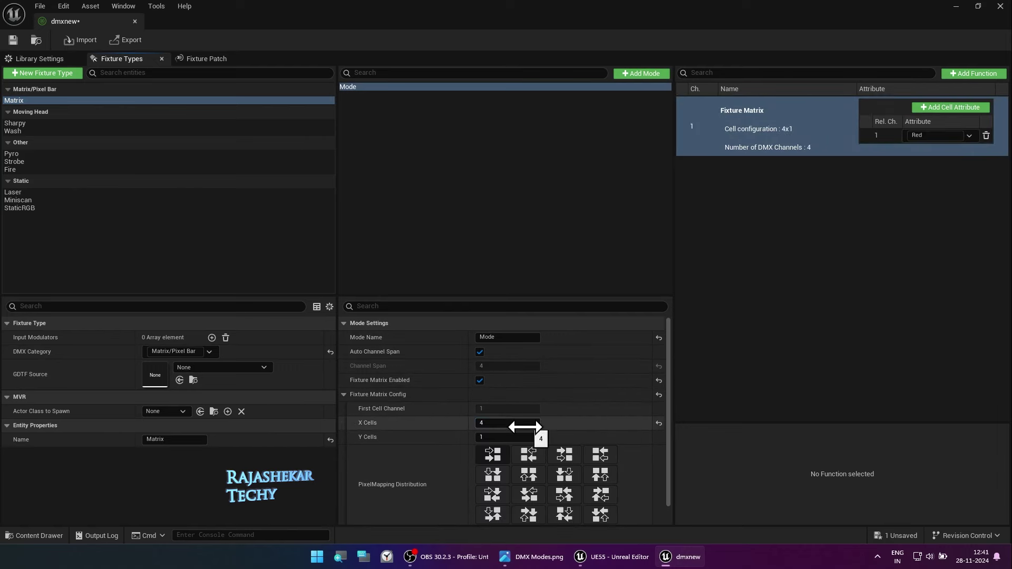
{"action": "left_click", "coordinate": [516, 437]}
{"action": "type", "text": "4"}
{"action": "key", "text": "Return"}
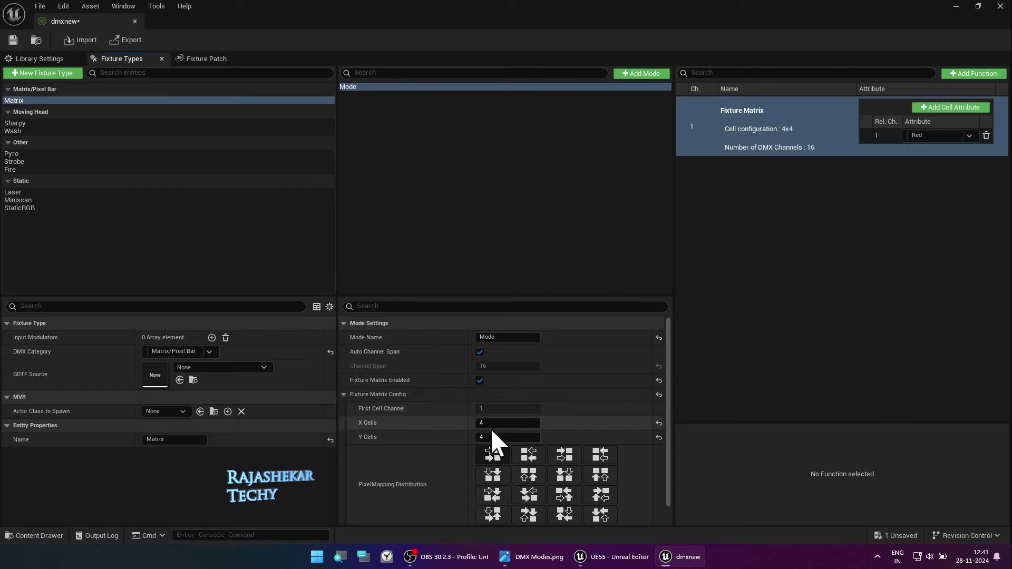
Add Green and Blue cell attributes alongside Red and save the fixture library.
{"action": "left_click", "coordinate": [972, 108]}
{"action": "left_click", "coordinate": [973, 107]}
{"action": "left_click", "coordinate": [969, 149]}
{"action": "type", "text": "gr"}
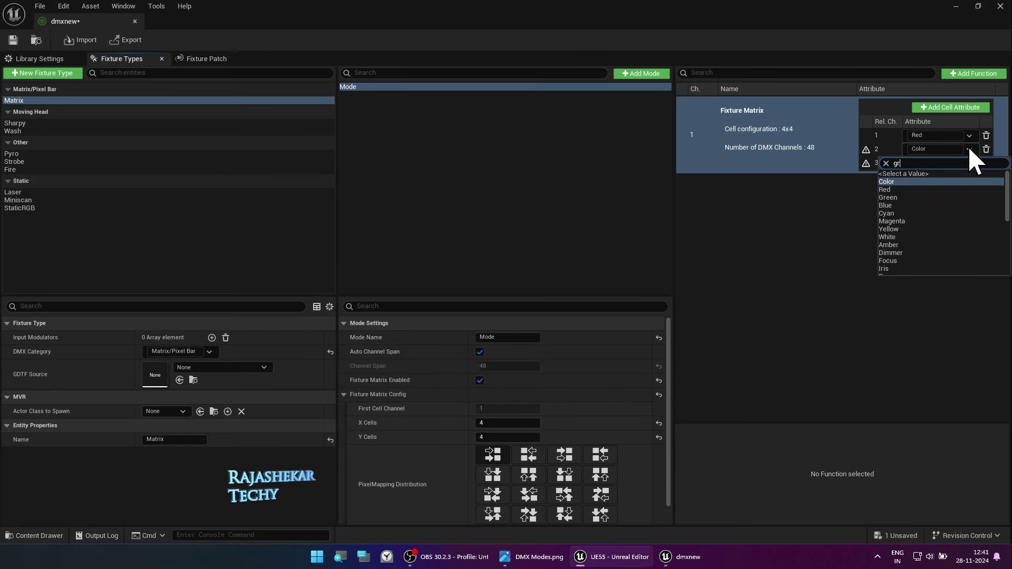
{"action": "type", "text": "e"}
{"action": "key", "text": "Return"}
{"action": "left_click", "coordinate": [968, 161]}
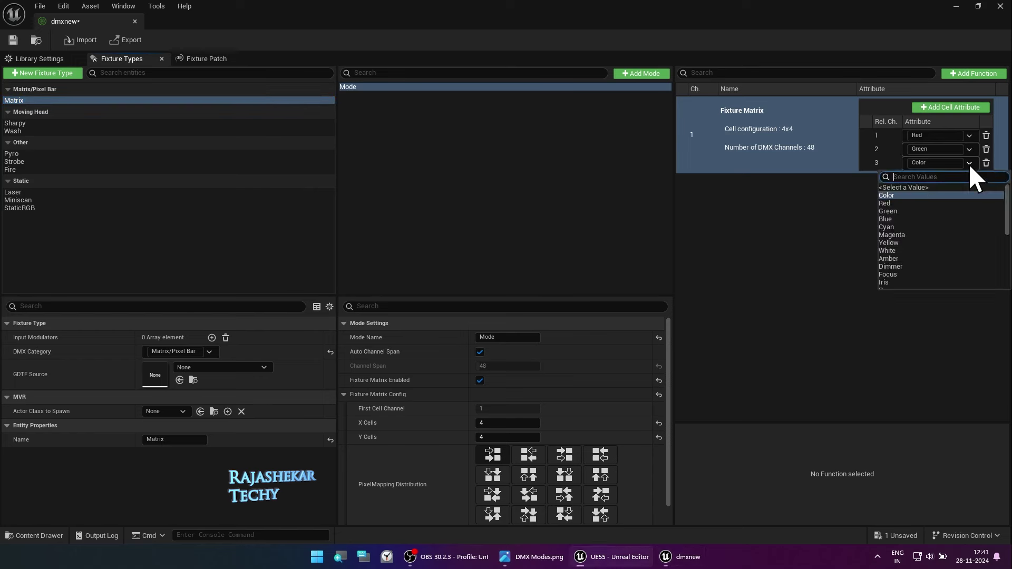
{"action": "left_click", "coordinate": [969, 163]}
{"action": "left_click", "coordinate": [970, 166]}
{"action": "type", "text": "e"}
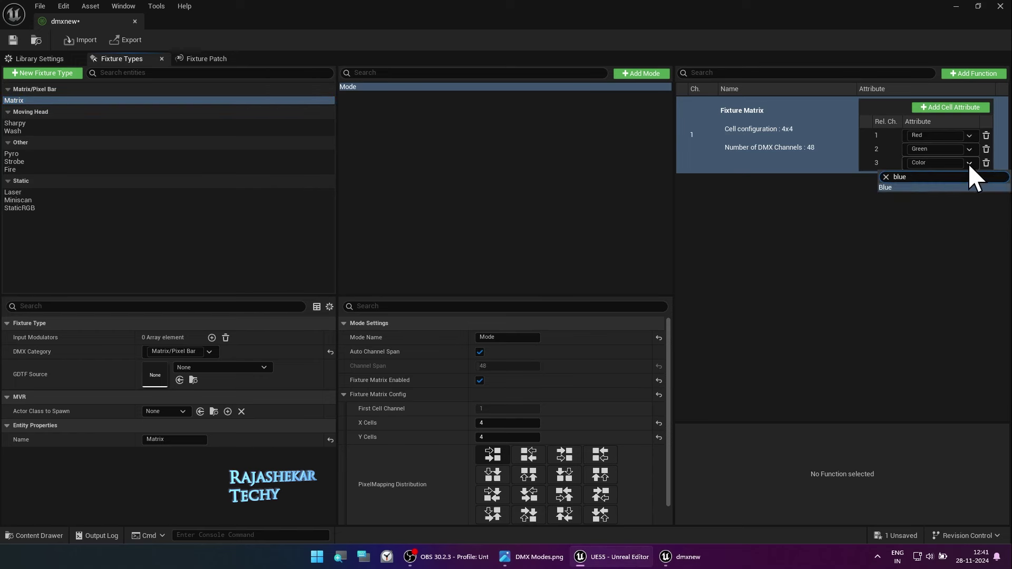
{"action": "key", "text": "Return"}
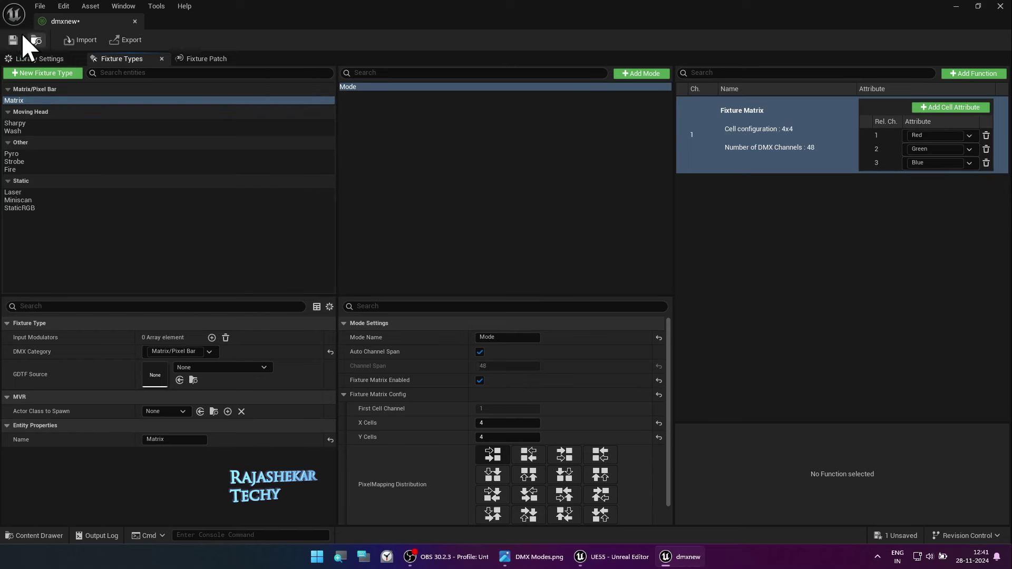
{"action": "left_click", "coordinate": [10, 41]}
{"action": "left_click", "coordinate": [19, 192]}
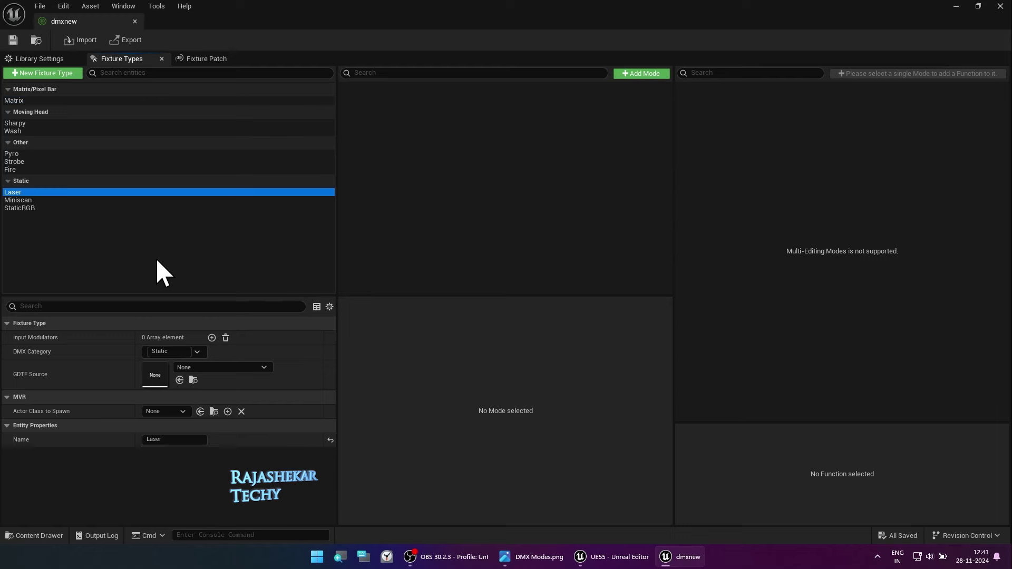
Put Laser in the Other category and give it a new mode with three functions.
{"action": "left_click", "coordinate": [195, 353]}
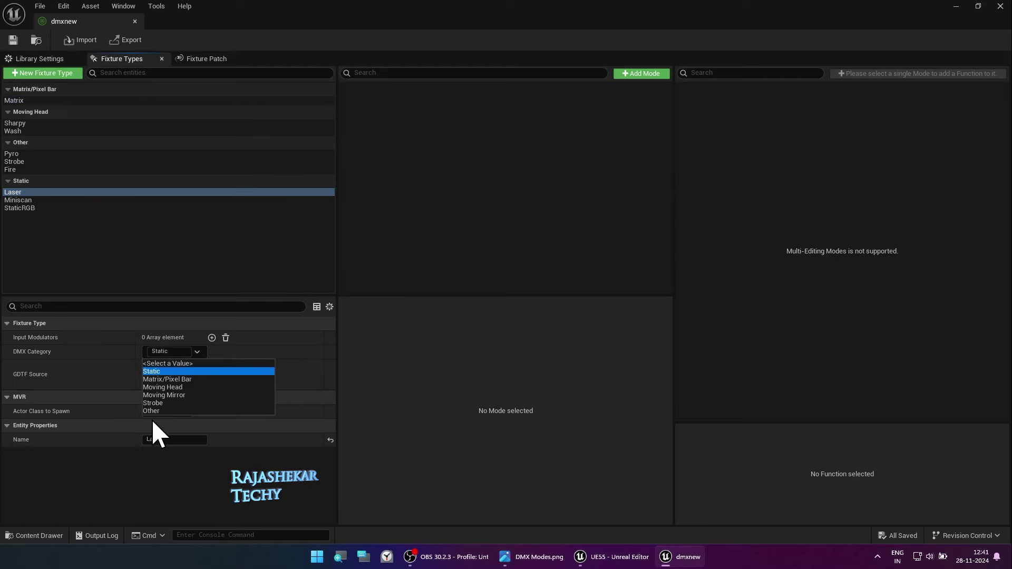
{"action": "left_click", "coordinate": [151, 410]}
{"action": "left_click", "coordinate": [654, 74]}
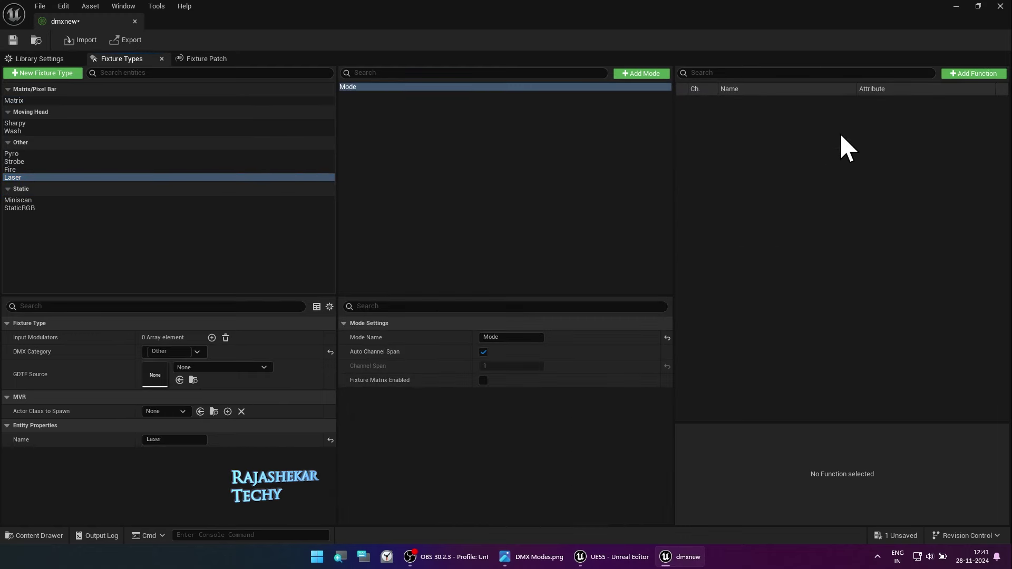
{"action": "left_click", "coordinate": [957, 74]}
{"action": "left_click", "coordinate": [957, 74]}
{"action": "left_click", "coordinate": [956, 79]}
Map the three channels to ModeStartStop, Angle and NumBeams, then save the DMX library.
{"action": "left_click", "coordinate": [980, 103]}
{"action": "type", "text": "mode"}
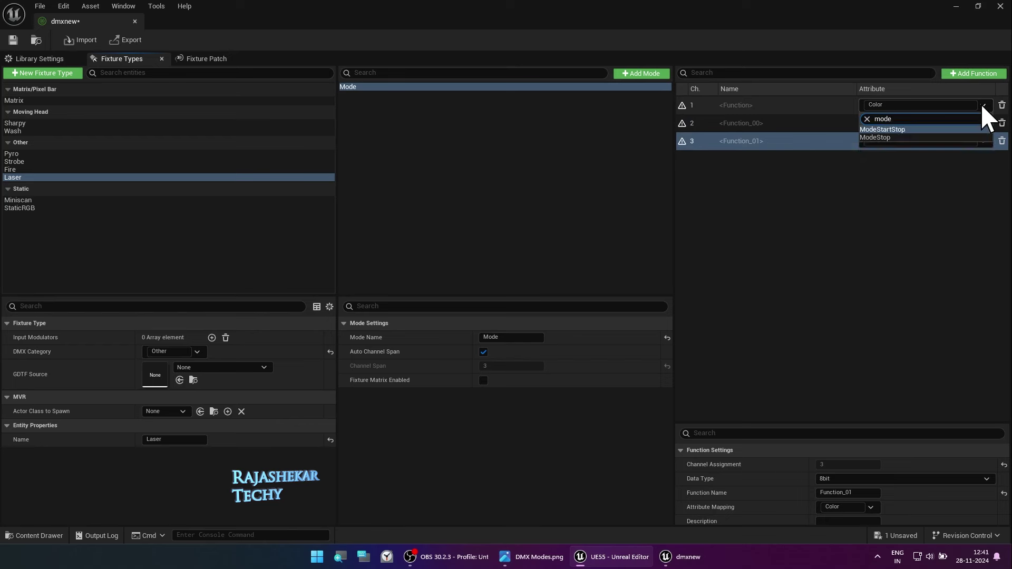
{"action": "left_click", "coordinate": [988, 120]}
{"action": "left_click", "coordinate": [983, 123]}
{"action": "type", "text": "angl"}
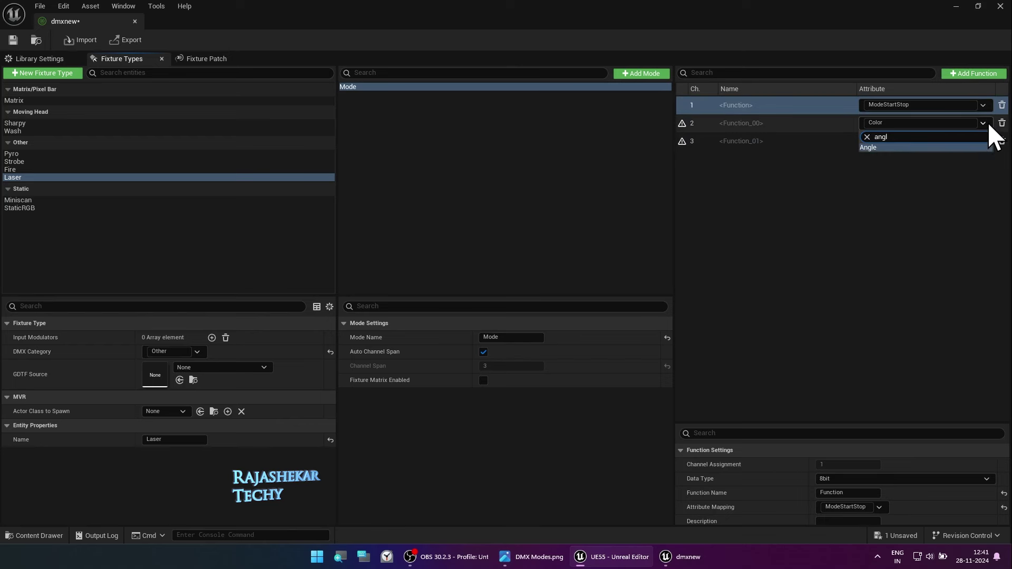
{"action": "left_click", "coordinate": [977, 145]}
{"action": "left_click", "coordinate": [983, 141]}
{"action": "type", "text": "num"}
{"action": "key", "text": "Return"}
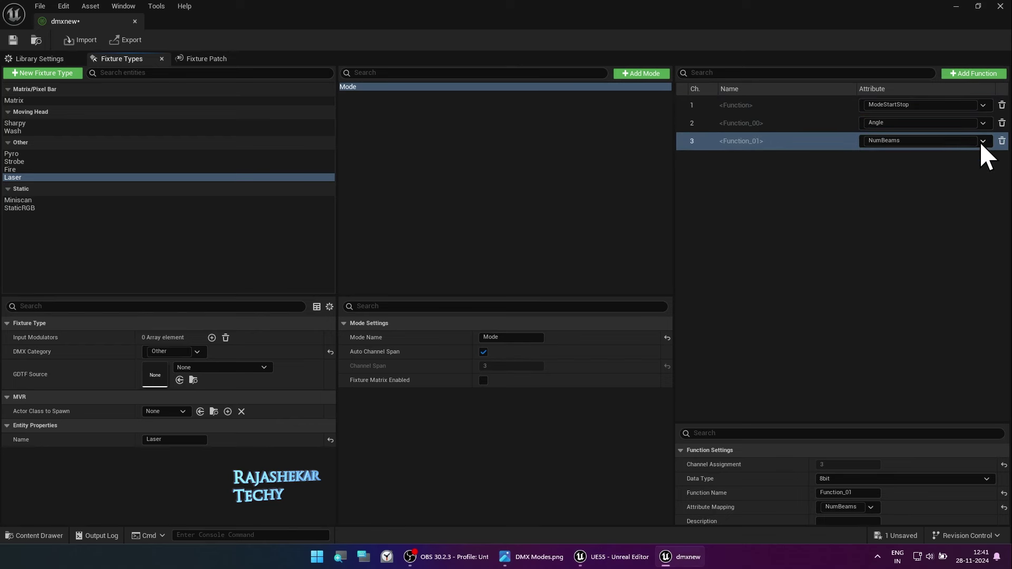
{"action": "left_click", "coordinate": [14, 40]}
Set Miniscan's DMX category to Moving Head, add a mode, then bring up the Windows Start menu.
{"action": "left_click", "coordinate": [17, 200]}
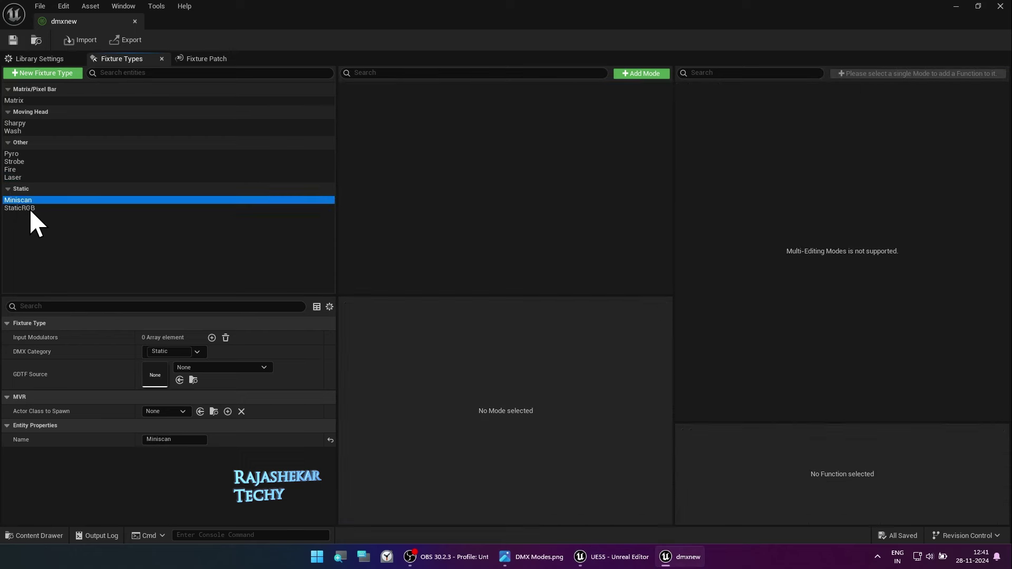
{"action": "left_click", "coordinate": [197, 353]}
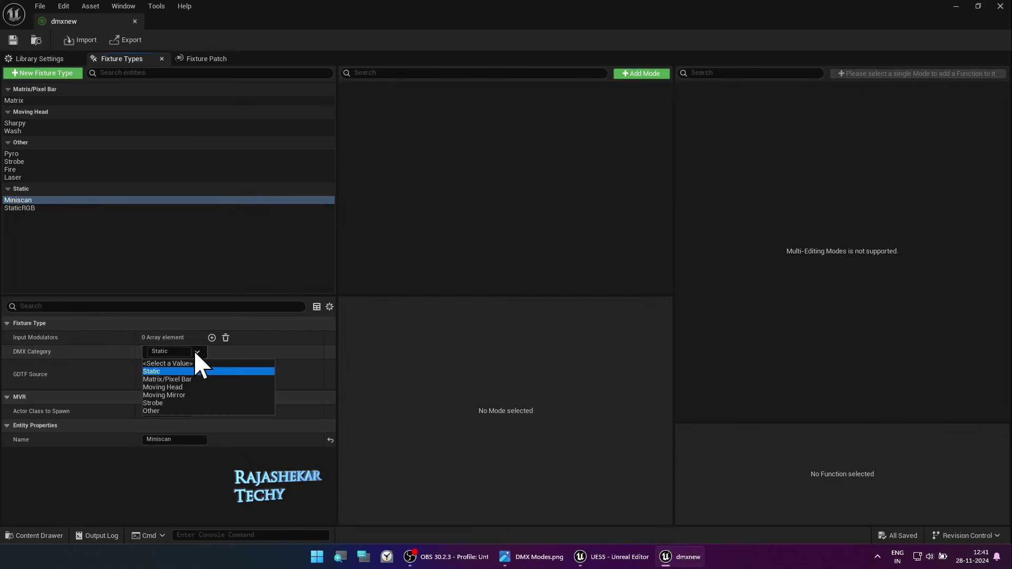
{"action": "left_click", "coordinate": [175, 387]}
{"action": "left_click", "coordinate": [640, 74]}
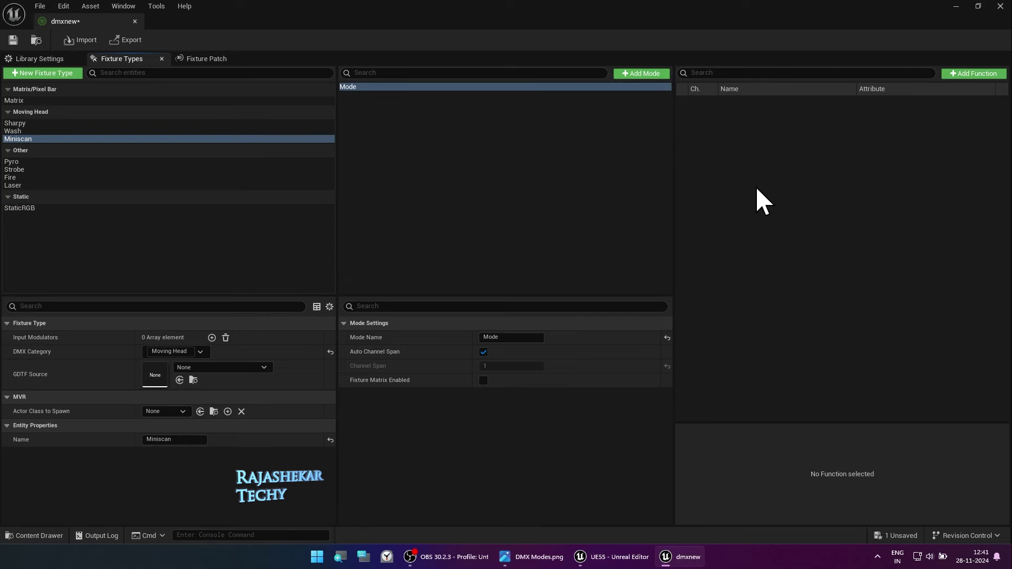
{"action": "key", "text": "super"}
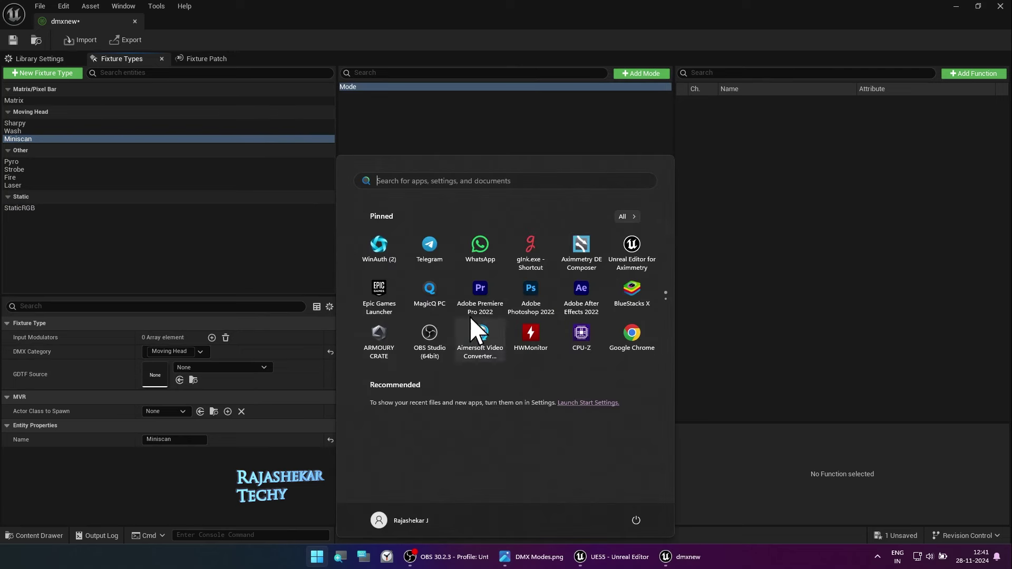
Launch MagicQ PC and start a fresh show in programming mode.
{"action": "left_click", "coordinate": [431, 303]}
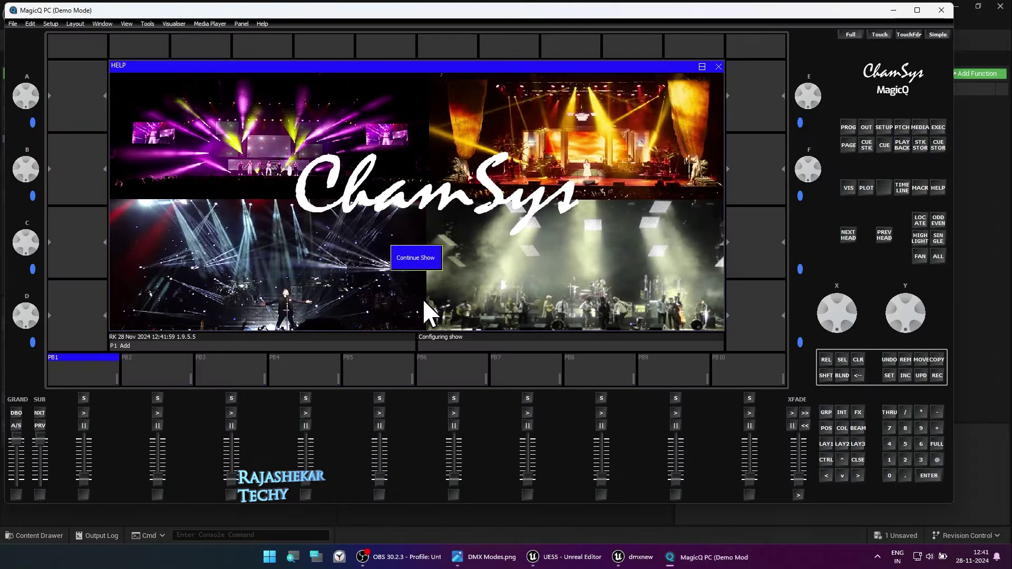
{"action": "left_click", "coordinate": [412, 262]}
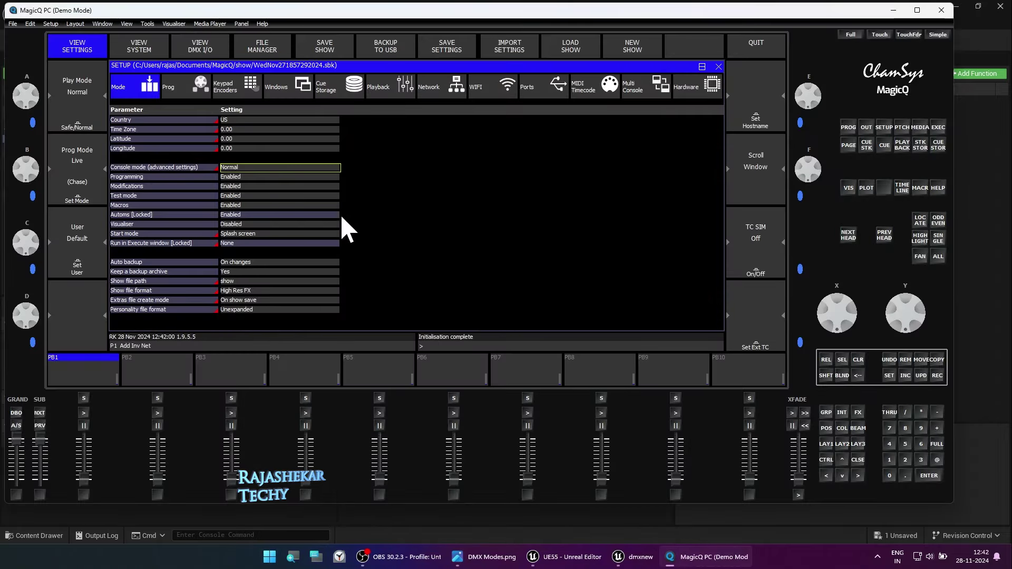
{"action": "left_click", "coordinate": [11, 24]}
{"action": "left_click", "coordinate": [15, 33]}
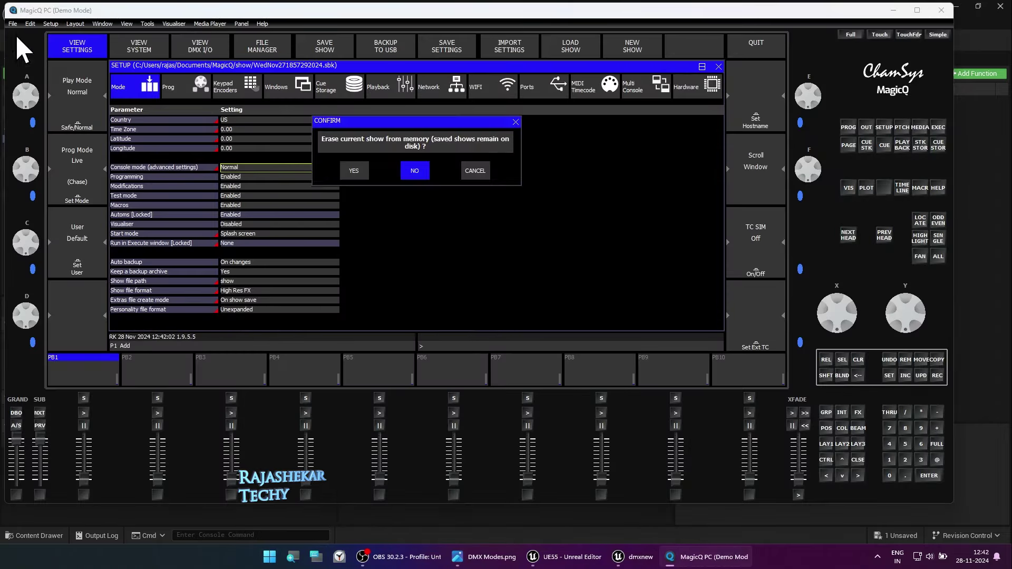
{"action": "left_click", "coordinate": [349, 169]}
{"action": "left_click", "coordinate": [311, 117]}
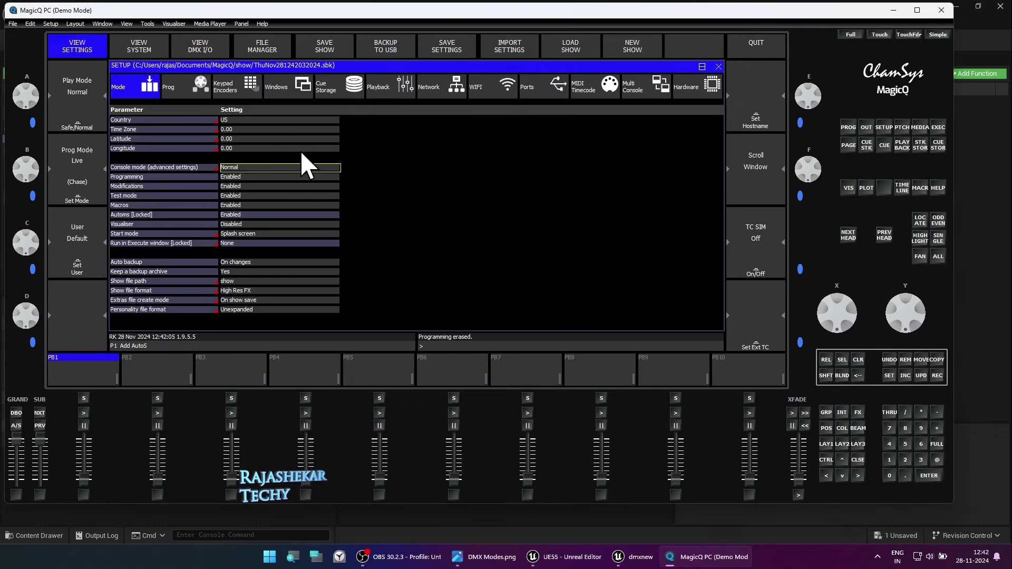
In the patch window, choose the Clay Paky MiniHP3 head from the fixture library.
{"action": "left_click", "coordinate": [826, 444]}
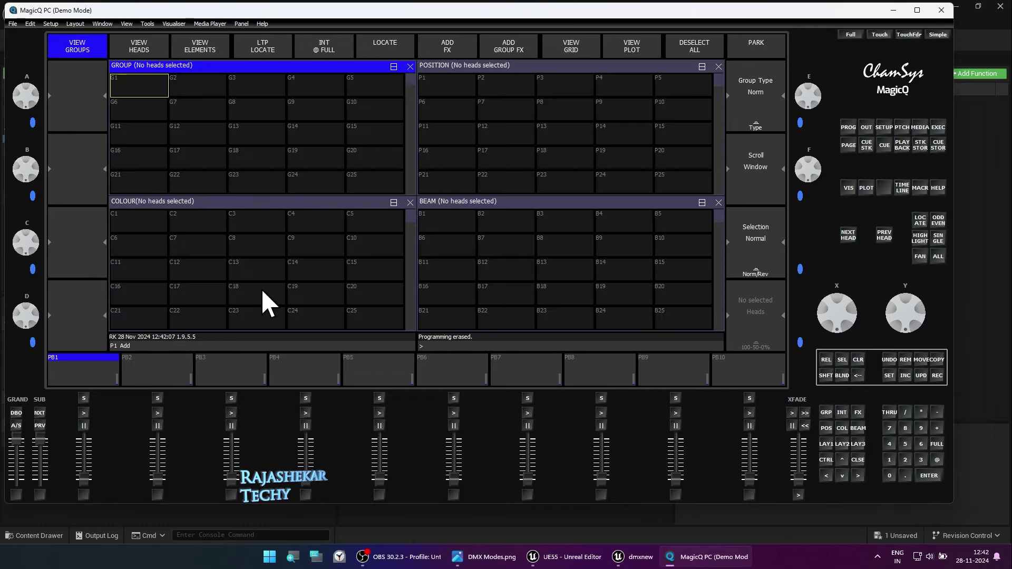
{"action": "left_click", "coordinate": [900, 129]}
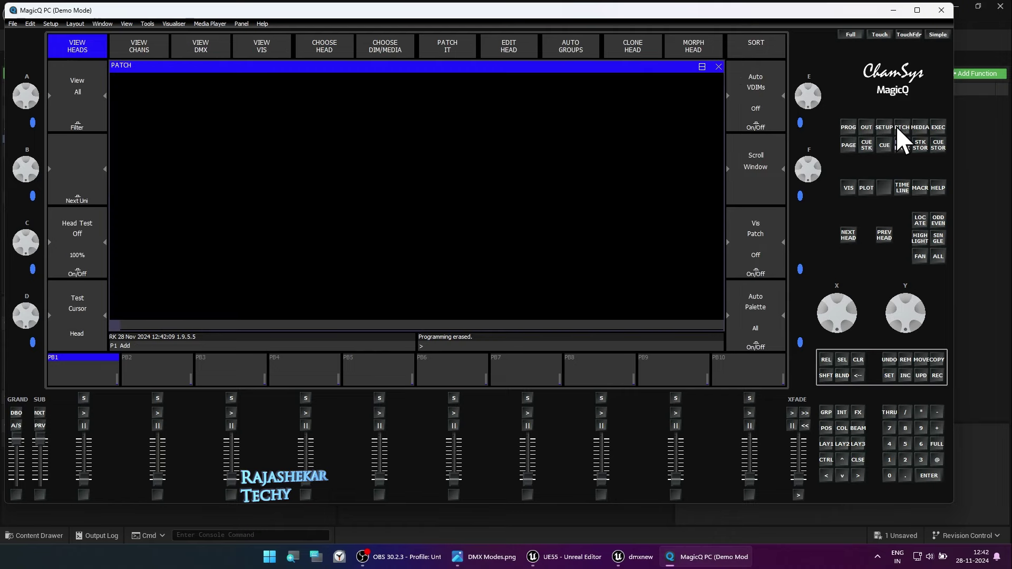
{"action": "left_click", "coordinate": [318, 44]}
{"action": "type", "text": "d"}
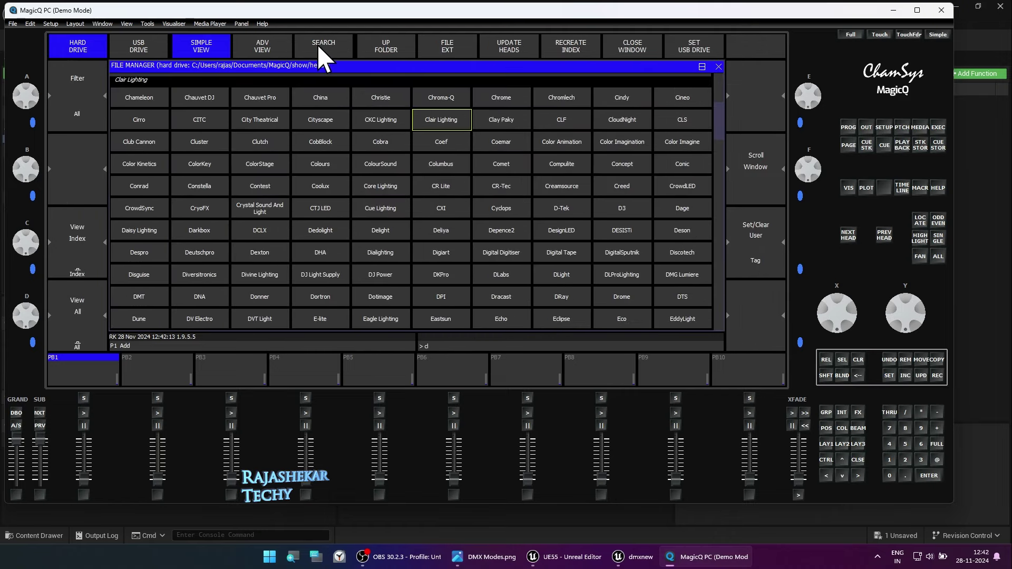
{"action": "type", "text": "ay"}
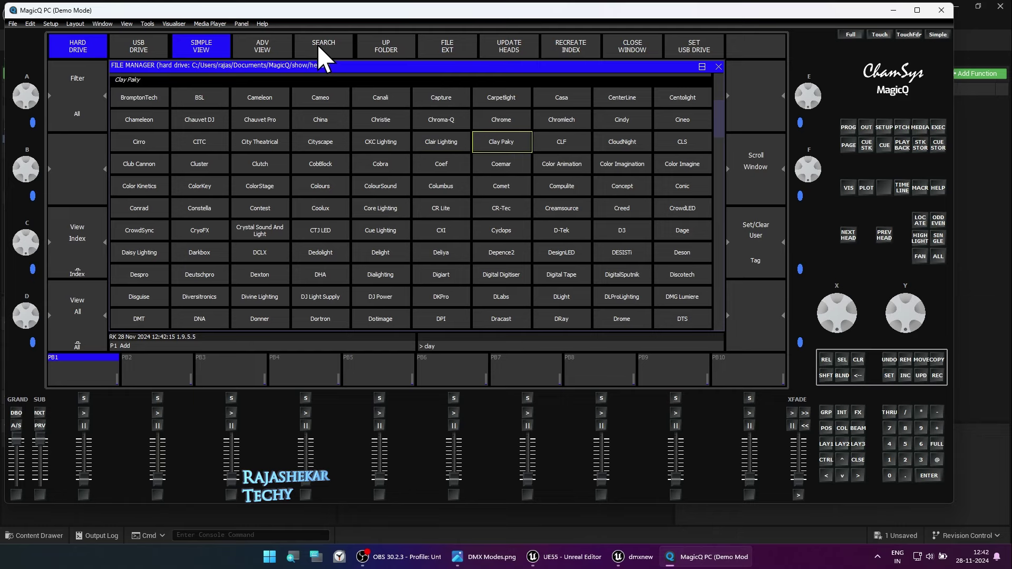
{"action": "key", "text": "Return"}
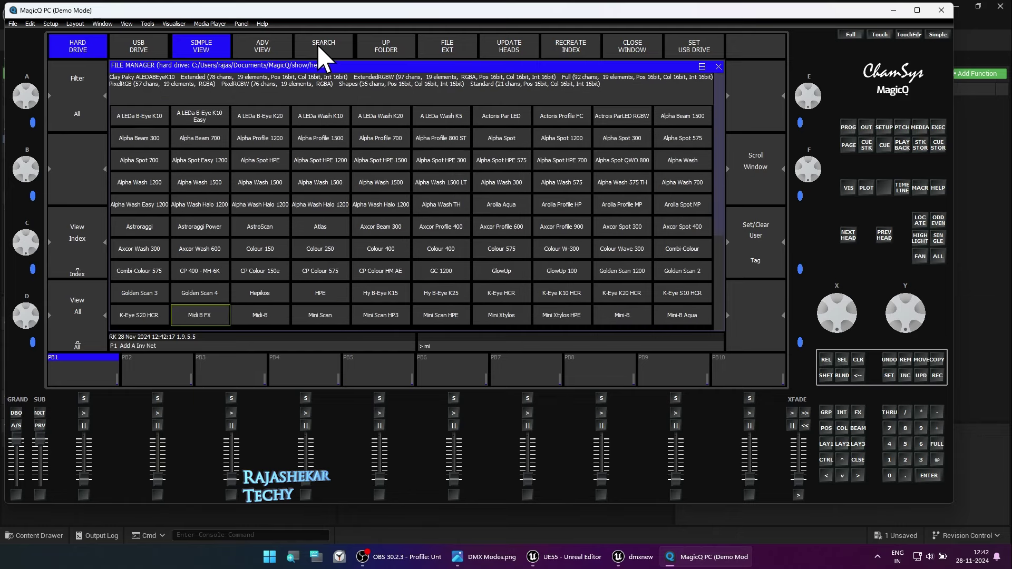
{"action": "left_click", "coordinate": [370, 314]}
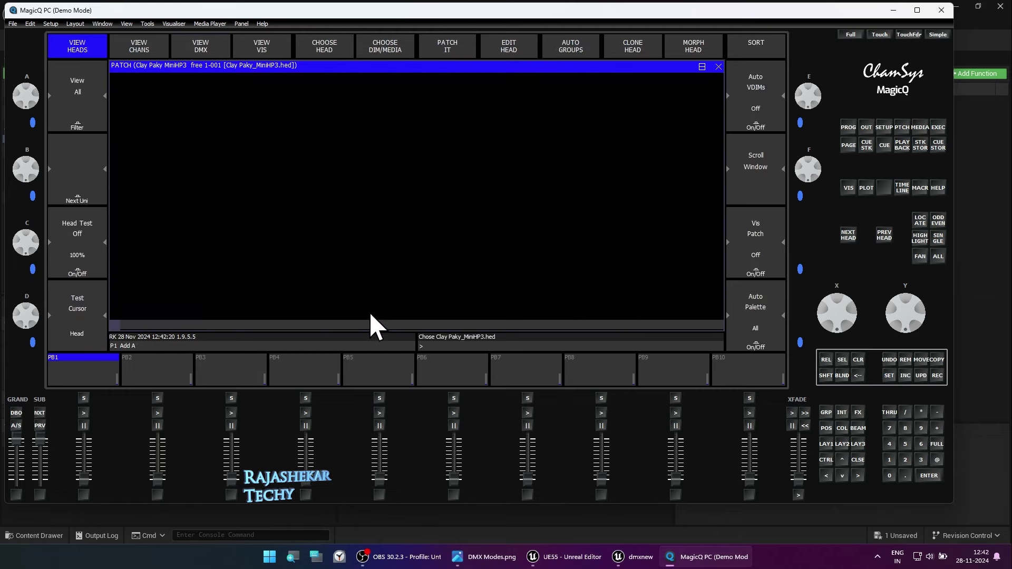
Patch one MiniHP3 at 1@1, list its twelve channels, and return to Unreal Editor.
{"action": "left_click", "coordinate": [454, 48]}
{"action": "type", "text": "1@1"}
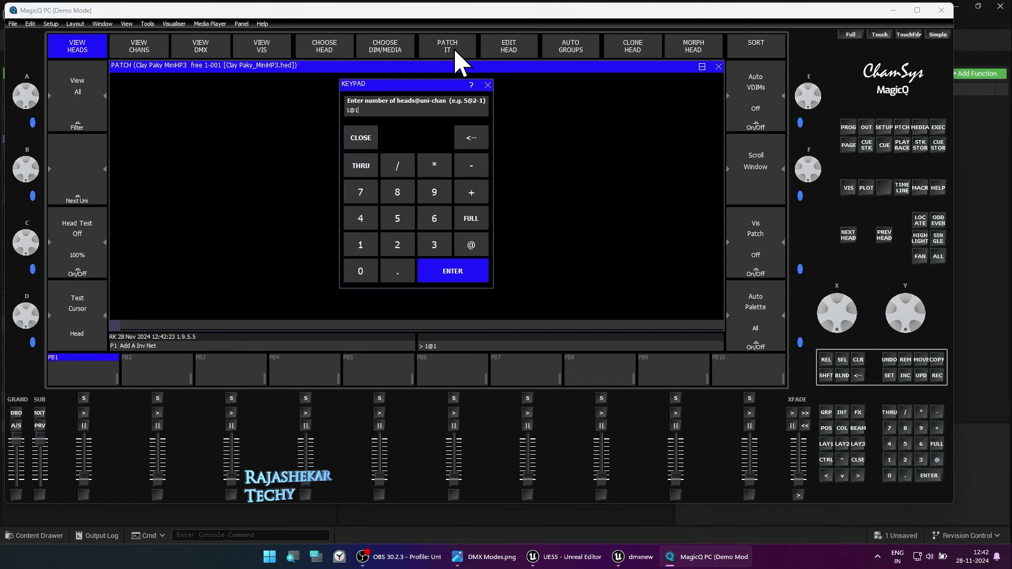
{"action": "key", "text": "Return"}
{"action": "left_click", "coordinate": [365, 170]}
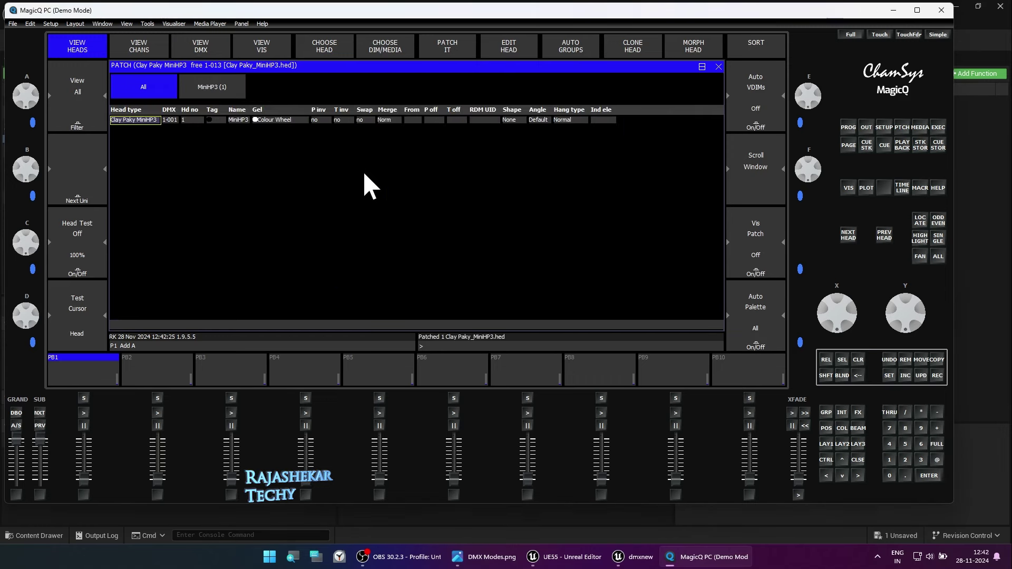
{"action": "left_click", "coordinate": [139, 50]}
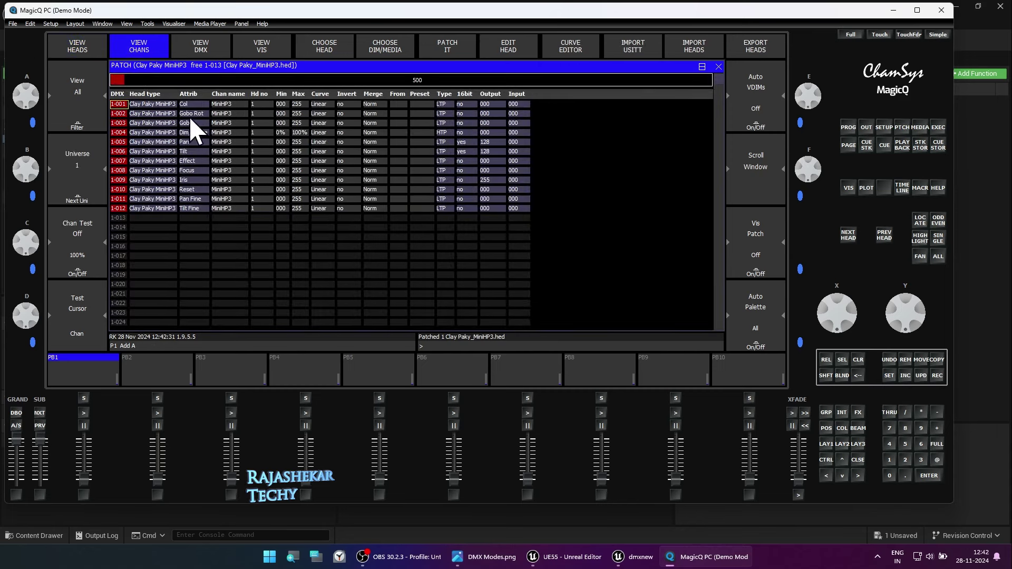
{"action": "key", "text": "alt+Tab"}
{"action": "key", "text": "alt+Tab"}
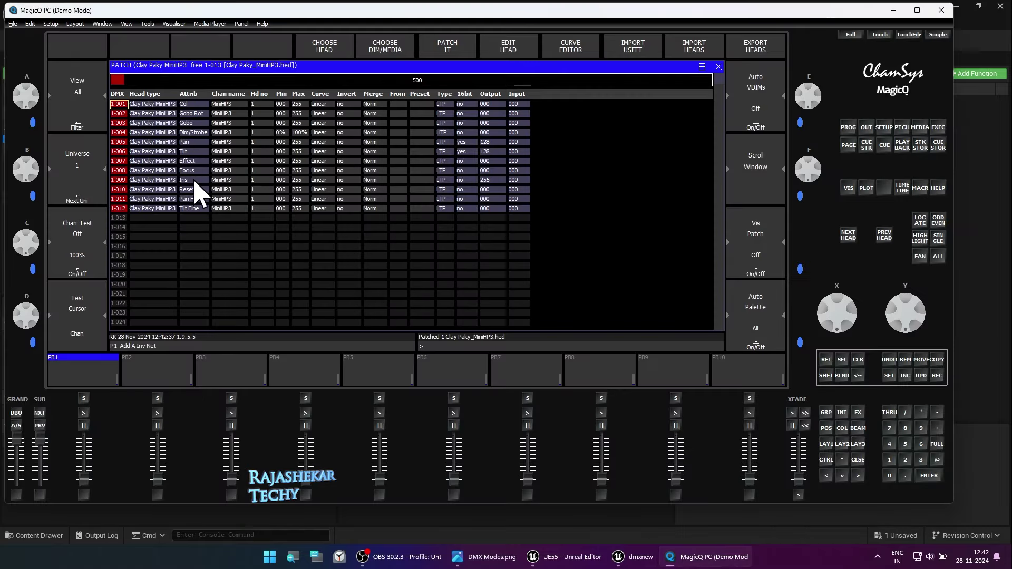
{"action": "key", "text": "alt+Tab"}
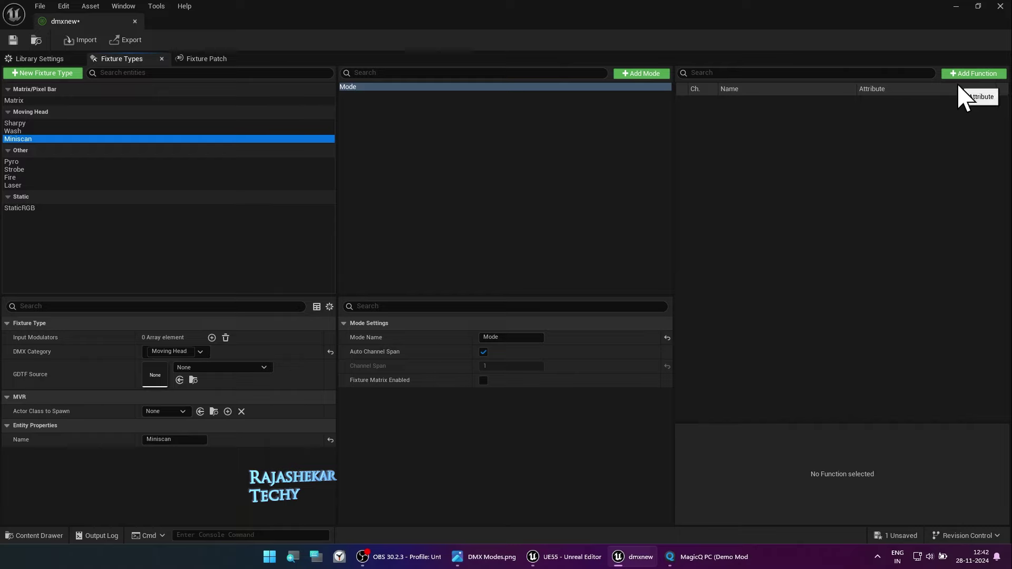
Add twelve function channels to Miniscan's mode, checking MagicQ's channel list.
{"action": "left_click", "coordinate": [965, 75]}
{"action": "left_click", "coordinate": [965, 75]}
{"action": "left_click", "coordinate": [965, 76]}
{"action": "left_click", "coordinate": [965, 76]}
{"action": "left_click", "coordinate": [965, 76]}
{"action": "double_click", "coordinate": [965, 75]}
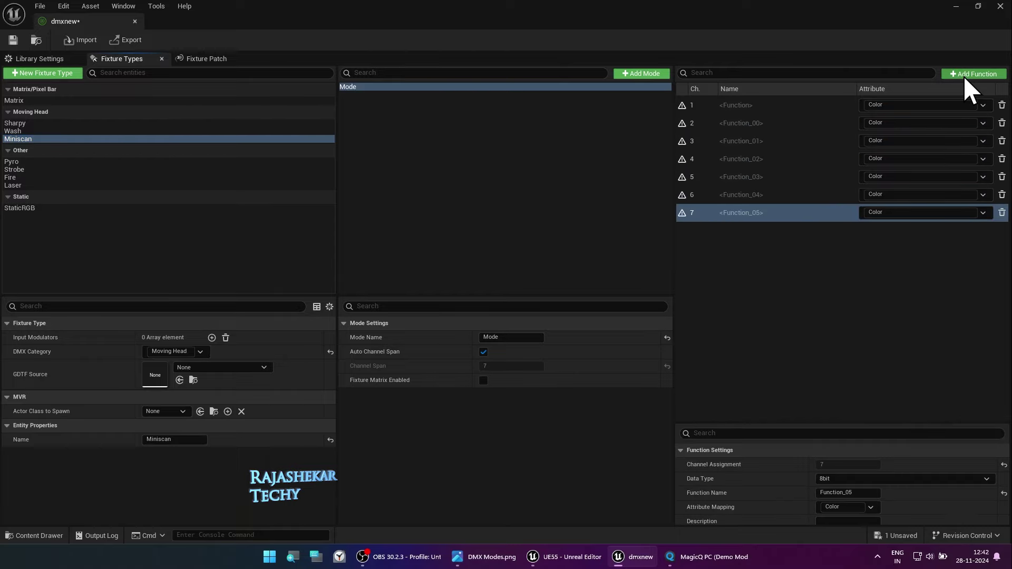
{"action": "left_click", "coordinate": [964, 76]}
{"action": "left_click", "coordinate": [965, 77]}
{"action": "left_click", "coordinate": [965, 77]}
{"action": "double_click", "coordinate": [964, 77]}
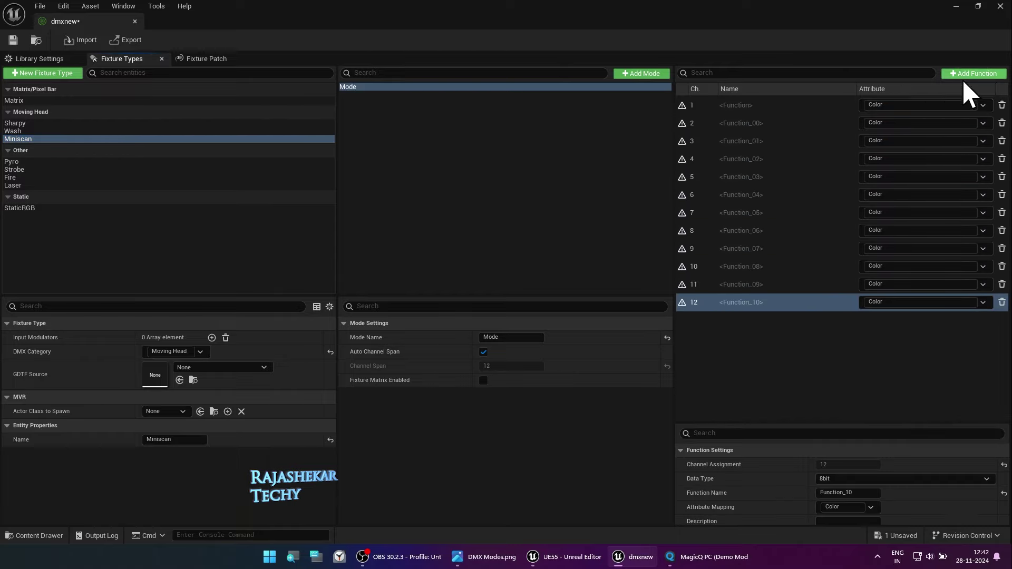
{"action": "key", "text": "alt+Tab"}
{"action": "key", "text": "alt+Tab"}
Map Miniscan channels 2–4 to Gobo Wheel Rotate, Gobo and Dimmer.
{"action": "left_click", "coordinate": [982, 124]}
{"action": "type", "text": "gobo"}
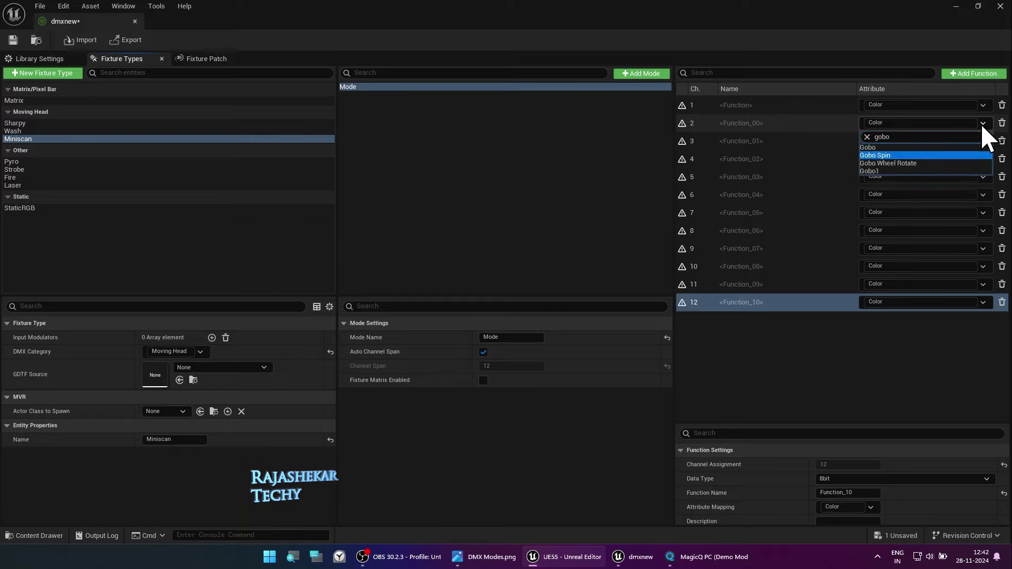
{"action": "key", "text": "Down"}
{"action": "key", "text": "Return"}
{"action": "left_click", "coordinate": [983, 141]}
{"action": "type", "text": "gobo"}
{"action": "key", "text": "Return"}
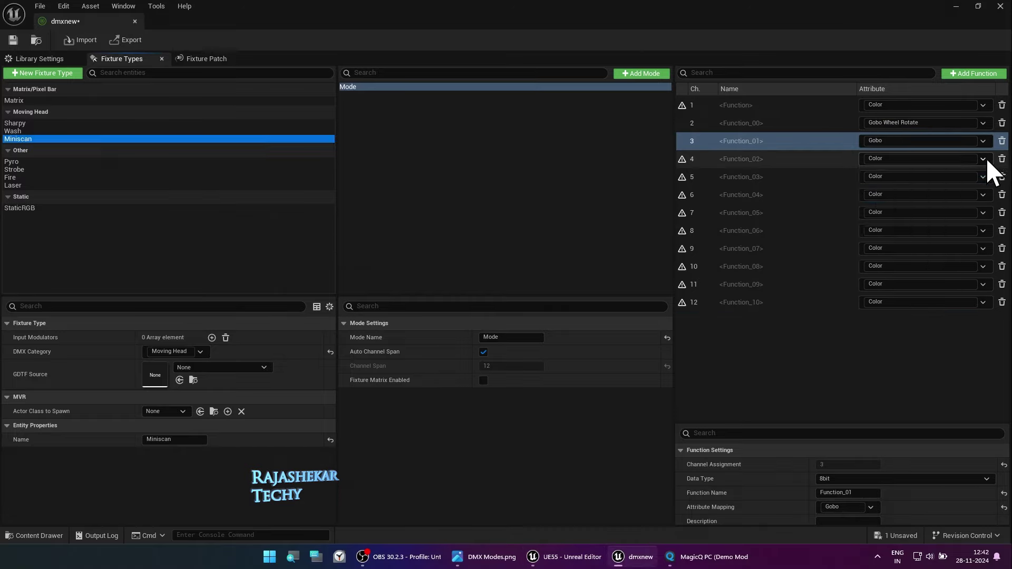
{"action": "left_click", "coordinate": [984, 159]}
{"action": "type", "text": "dim"}
{"action": "key", "text": "Return"}
{"action": "key", "text": "alt+Tab"}
Map channels 5–7 to Pan, Tilt and Effects.
{"action": "key", "text": "alt+Tab"}
{"action": "left_click", "coordinate": [984, 177]}
{"action": "type", "text": "pan"}
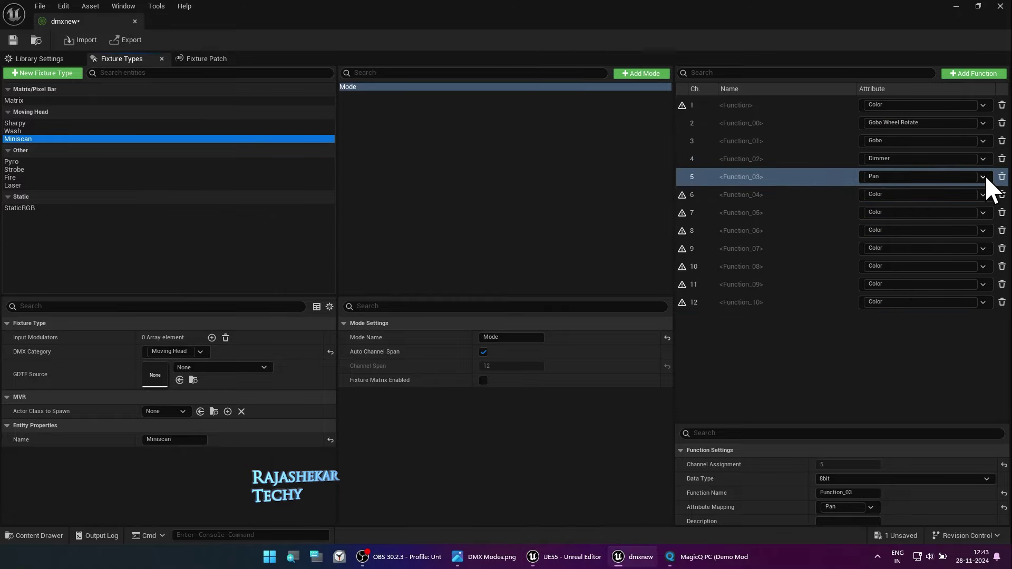
{"action": "left_click", "coordinate": [984, 195]}
{"action": "type", "text": "tilt"}
{"action": "key", "text": "Return"}
{"action": "left_click", "coordinate": [984, 213]}
{"action": "type", "text": "eff"}
{"action": "key", "text": "Return"}
{"action": "key", "text": "alt+Tab"}
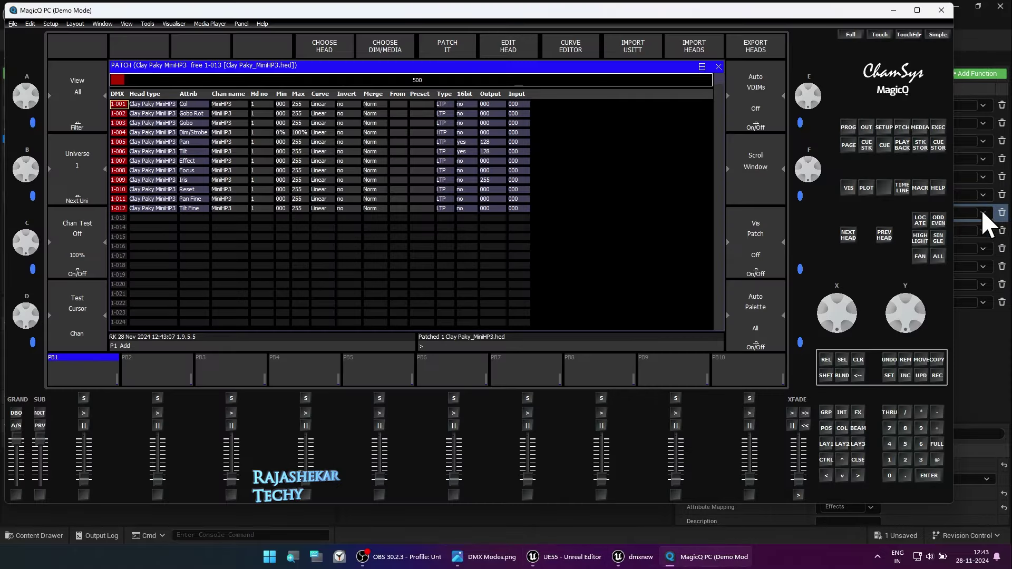
{"action": "key", "text": "alt+Tab"}
Map channels 8–10 to Focus, Iris and Reset.
{"action": "left_click", "coordinate": [983, 230]}
{"action": "type", "text": "foc"}
{"action": "key", "text": "Return"}
{"action": "left_click", "coordinate": [983, 249]}
{"action": "type", "text": "iri"}
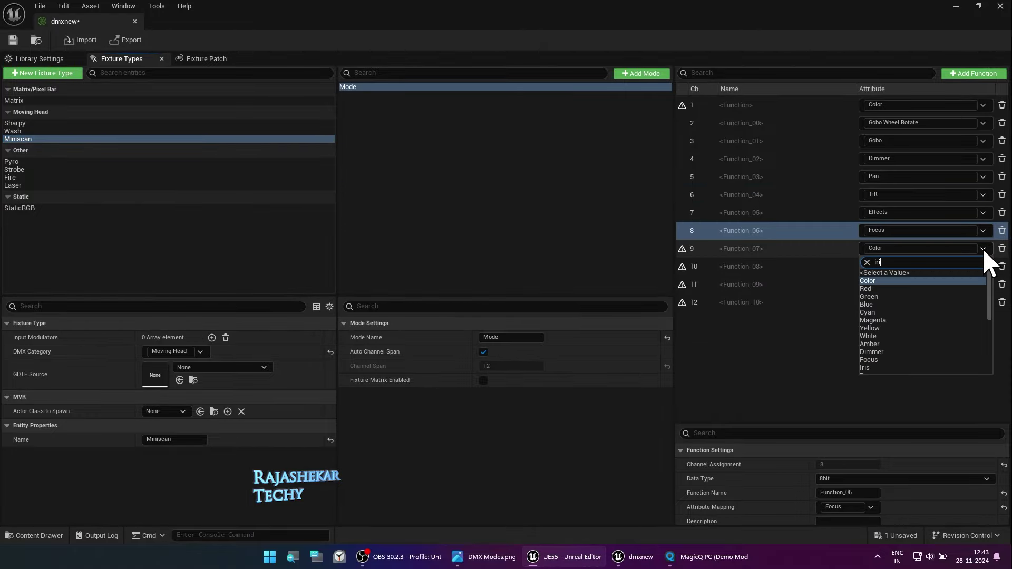
{"action": "key", "text": "Return"}
{"action": "left_click", "coordinate": [984, 266]}
{"action": "type", "text": "res"}
{"action": "key", "text": "Return"}
{"action": "key", "text": "alt+Tab"}
{"action": "key", "text": "alt+Tab"}
Try a lamp attribute on channel 11 and leave channel 12 unassigned.
{"action": "left_click", "coordinate": [982, 284]}
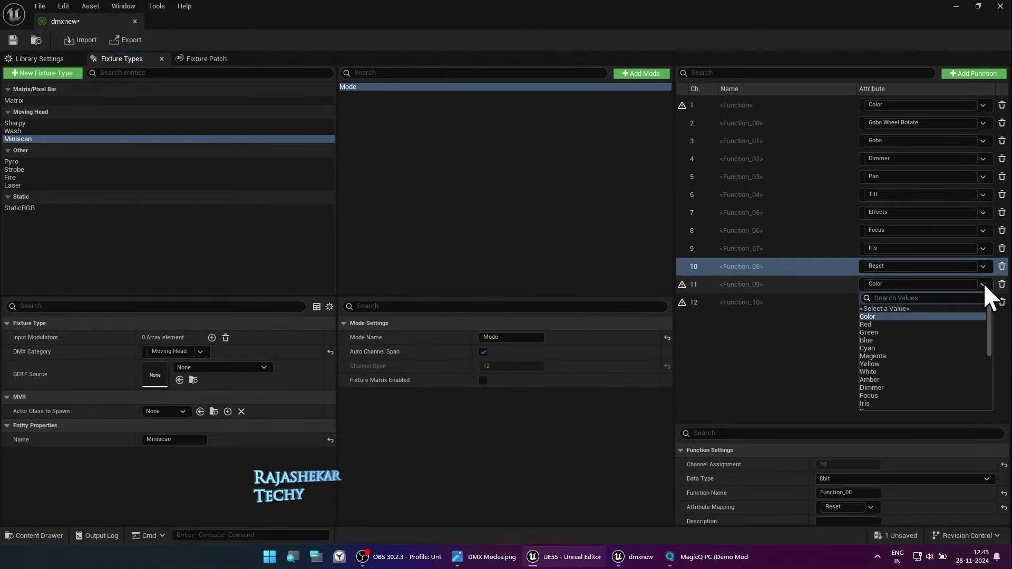
{"action": "type", "text": "lamp"}
{"action": "key", "text": "Return"}
{"action": "left_click", "coordinate": [984, 302]}
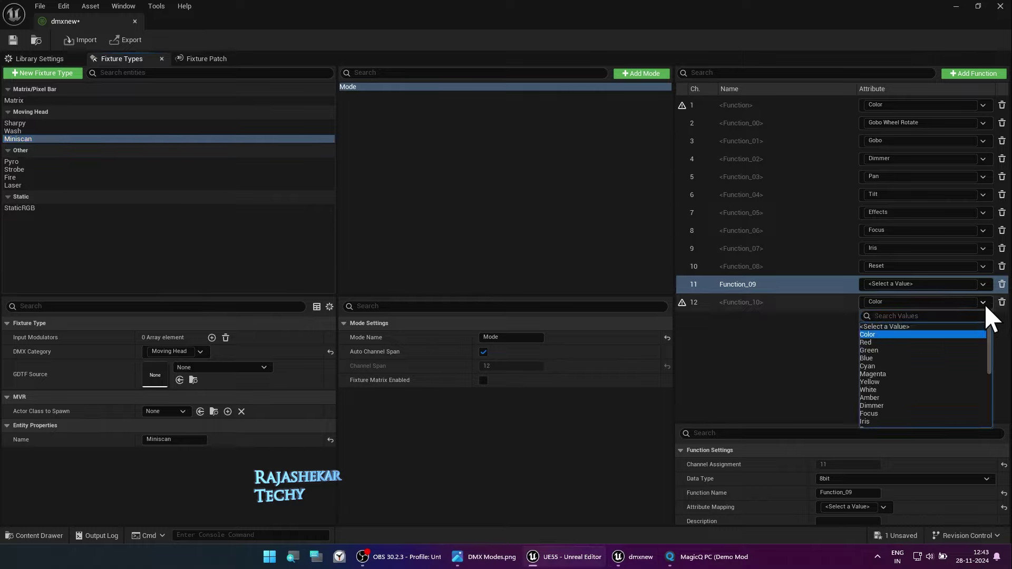
{"action": "key", "text": "Up"}
{"action": "key", "text": "Return"}
{"action": "key", "text": "alt+Tab"}
{"action": "key", "text": "alt+Tab"}
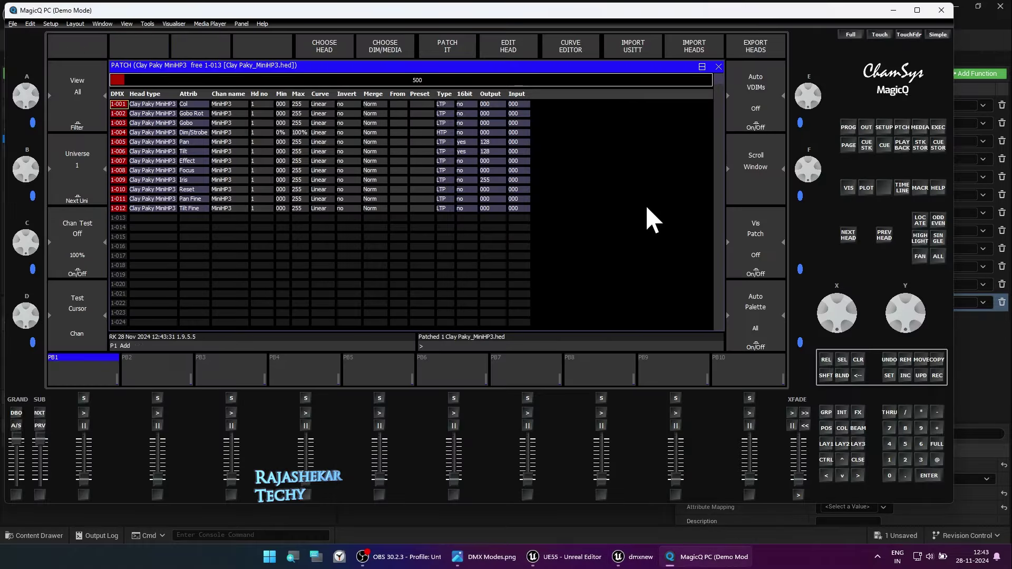
{"action": "key", "text": "alt+Tab"}
{"action": "key", "text": "alt+Tab"}
{"action": "key", "text": "alt+Tab"}
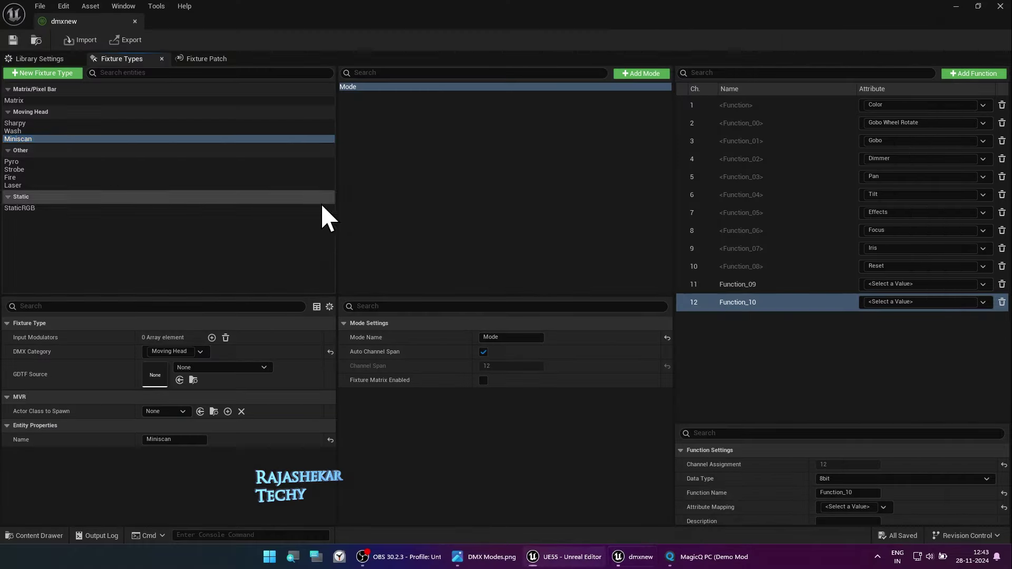
{"action": "key", "text": "alt+Tab"}
Quit MagicQ, then select StaticRGB and add its first mode.
{"action": "key", "text": "alt+F4"}
{"action": "left_click", "coordinate": [354, 174]}
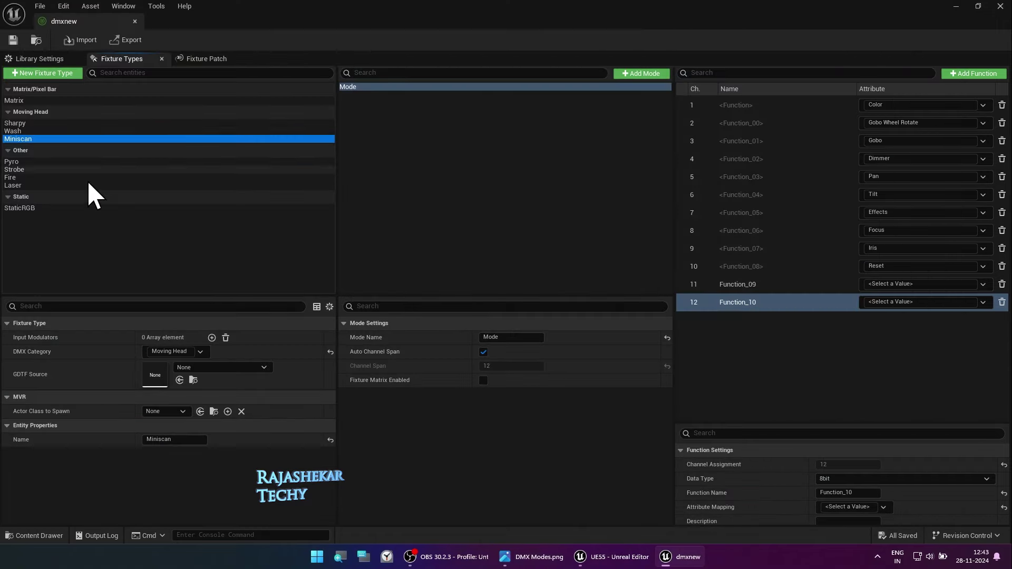
{"action": "left_click", "coordinate": [55, 208]}
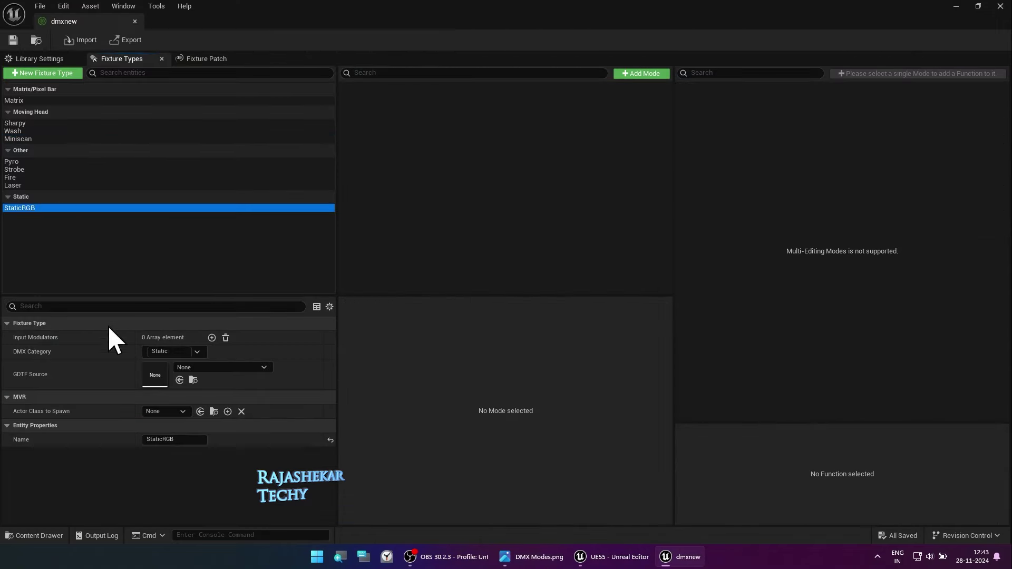
{"action": "left_click", "coordinate": [197, 351]}
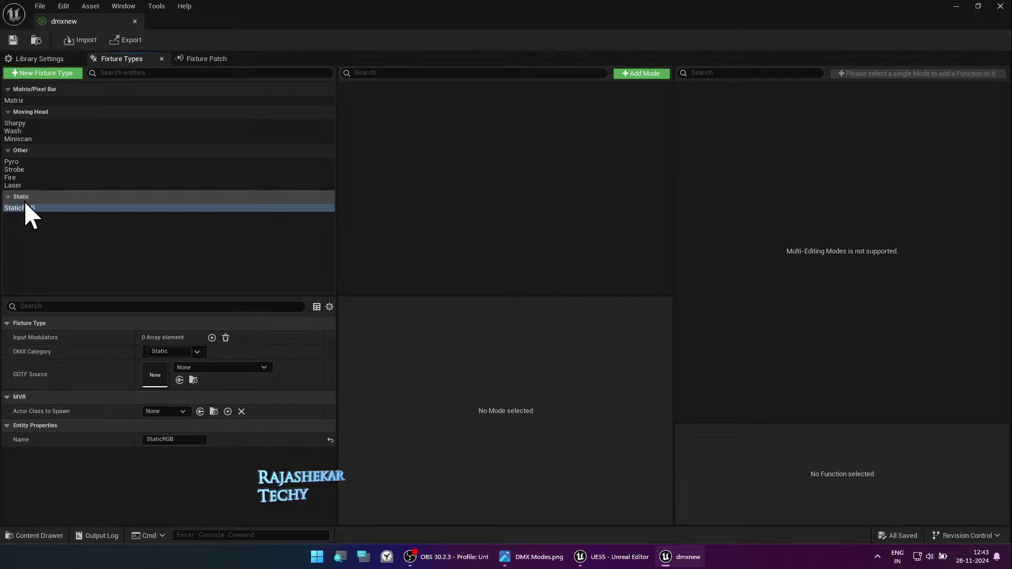
{"action": "left_click", "coordinate": [632, 74]}
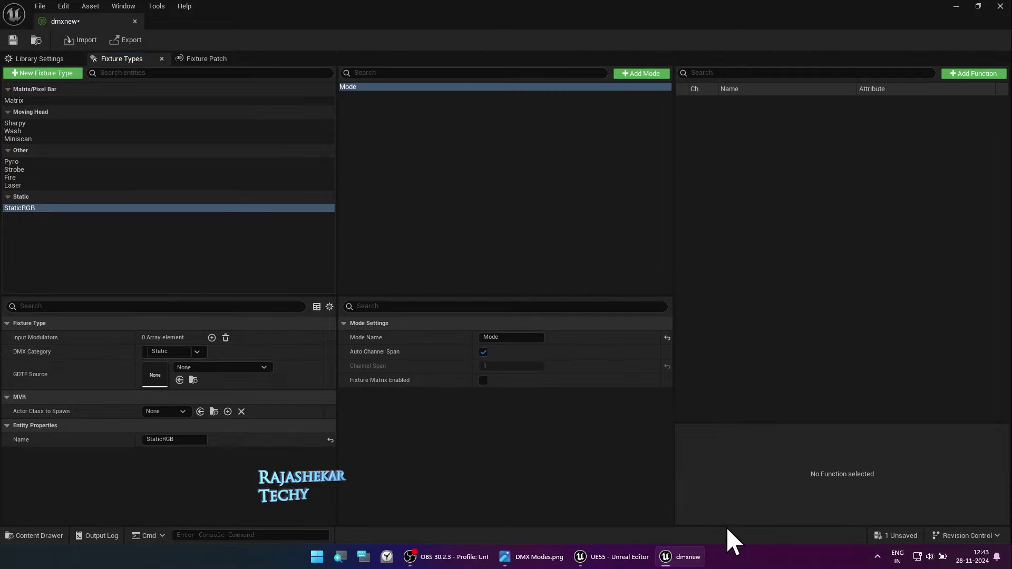
Enlarge the Static Head table in the DMX Modes.png reference image.
{"action": "left_click", "coordinate": [532, 557]}
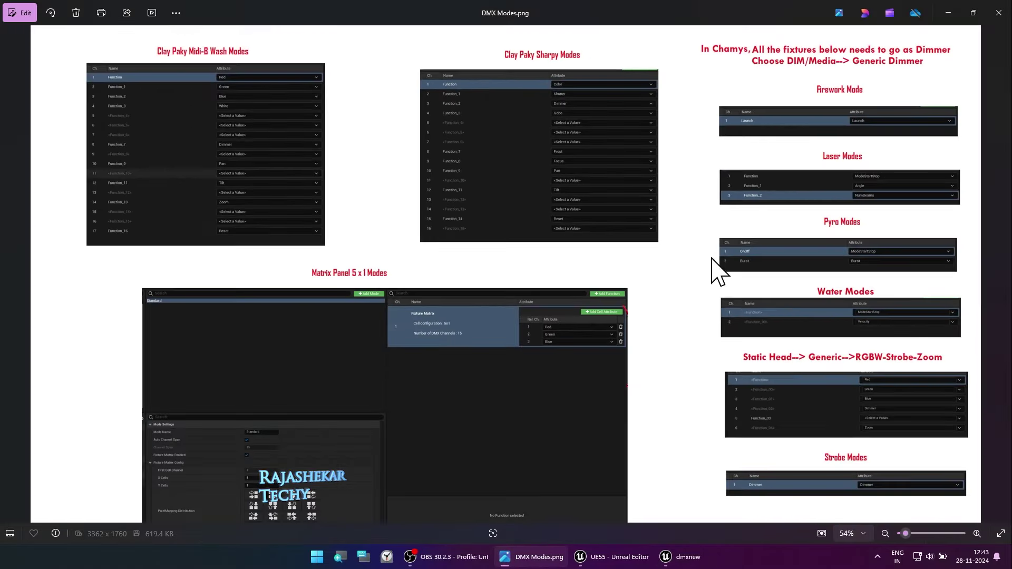
{"action": "scroll", "coordinate": [838, 362], "scroll_direction": "up", "scroll_amount": 5}
{"action": "left_click_drag", "start_coordinate": [913, 434], "coordinate": [617, 301]}
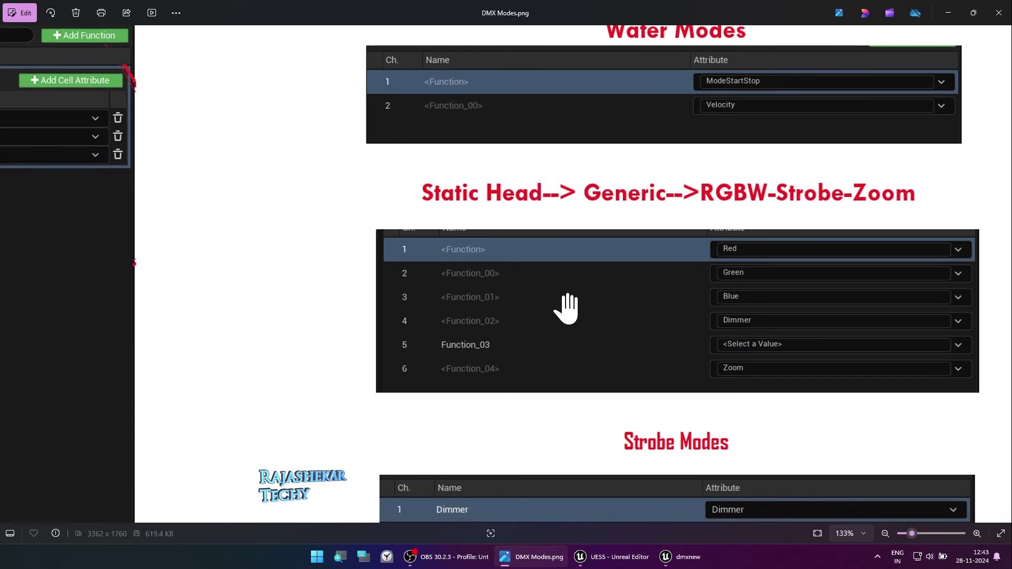
{"action": "key", "text": "alt+Tab"}
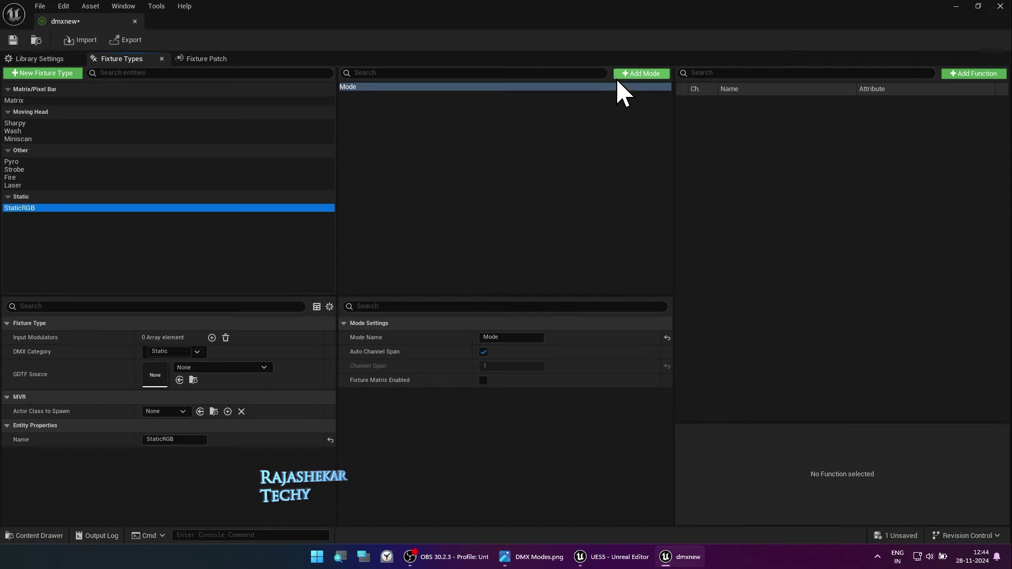
Delete the extra Mode_00 and add channel functions to StaticRGB's mode.
{"action": "left_click", "coordinate": [618, 78]}
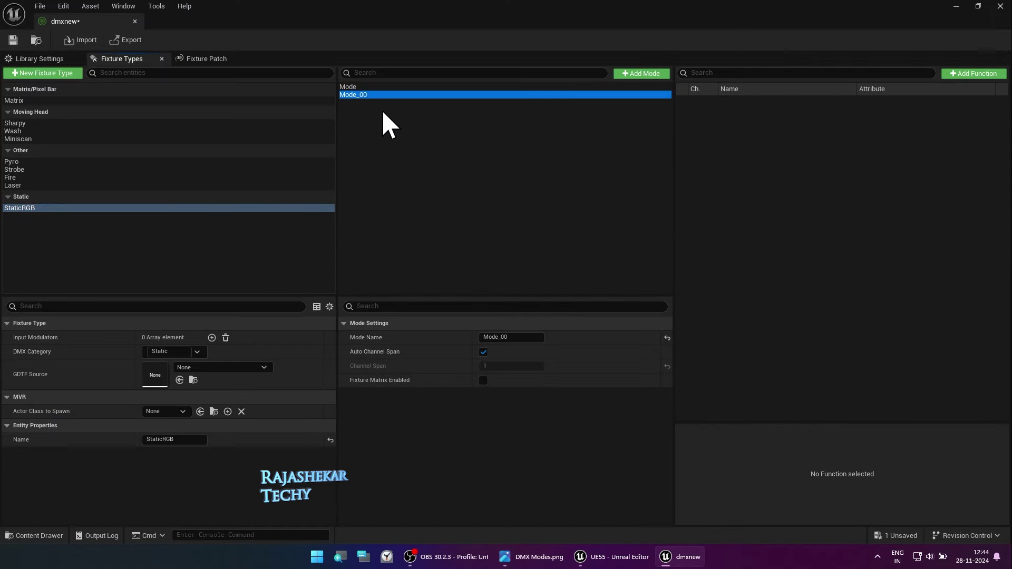
{"action": "key", "text": "Delete"}
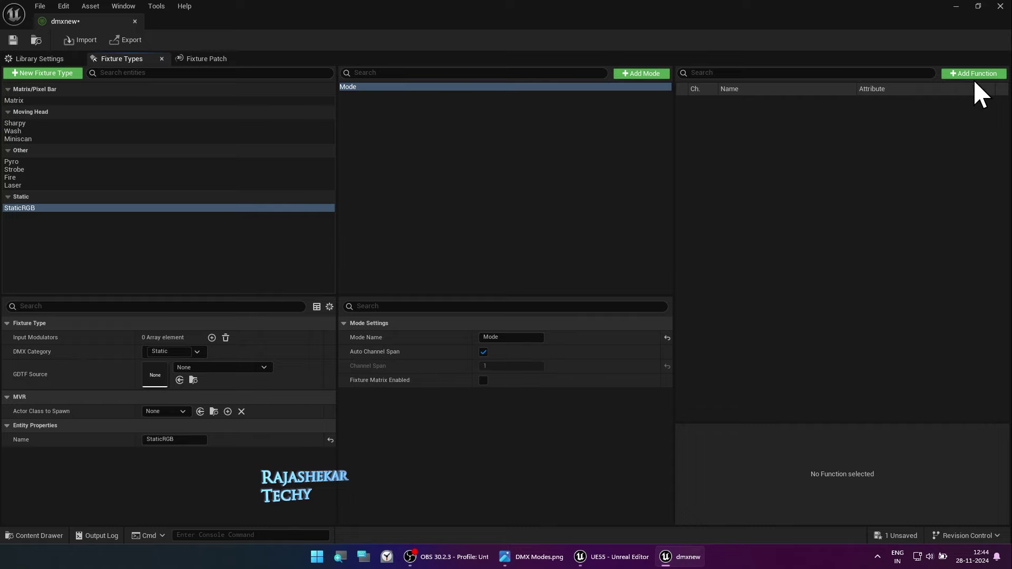
{"action": "left_click", "coordinate": [974, 74]}
{"action": "left_click", "coordinate": [974, 74]}
{"action": "left_click", "coordinate": [974, 74]}
{"action": "left_click", "coordinate": [974, 74]}
{"action": "left_click", "coordinate": [974, 74]}
{"action": "left_click", "coordinate": [974, 74]}
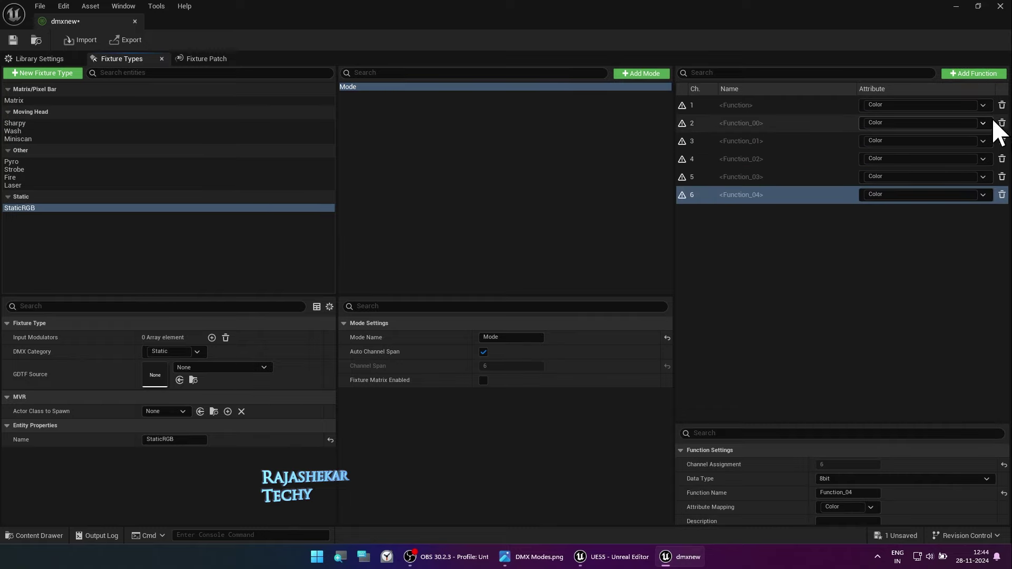
{"action": "key", "text": "alt+Tab"}
{"action": "key", "text": "alt+Tab"}
Map channels 1–3 to Red, Green and Blue.
{"action": "left_click", "coordinate": [983, 106]}
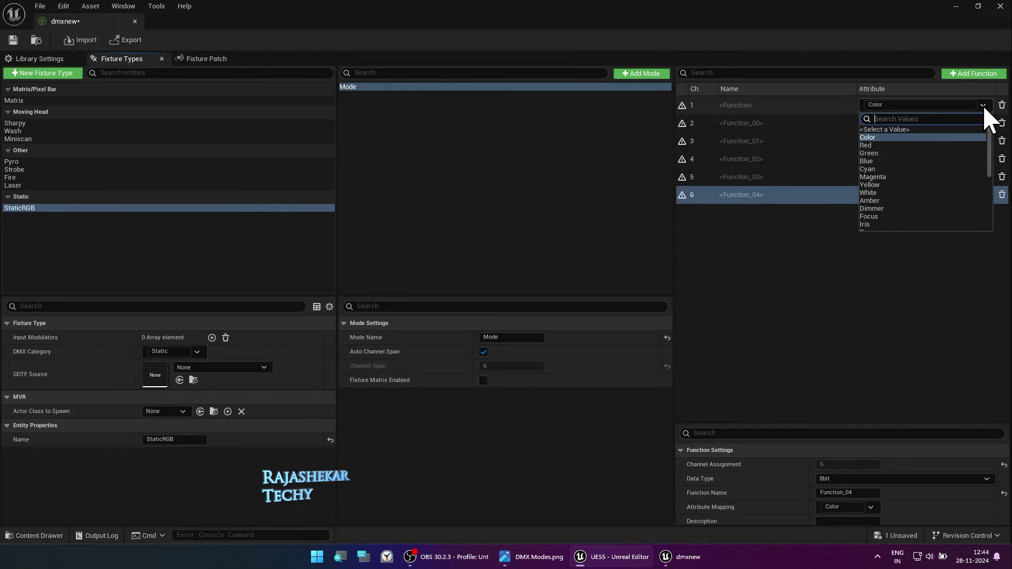
{"action": "left_click", "coordinate": [983, 123]}
{"action": "type", "text": "green"}
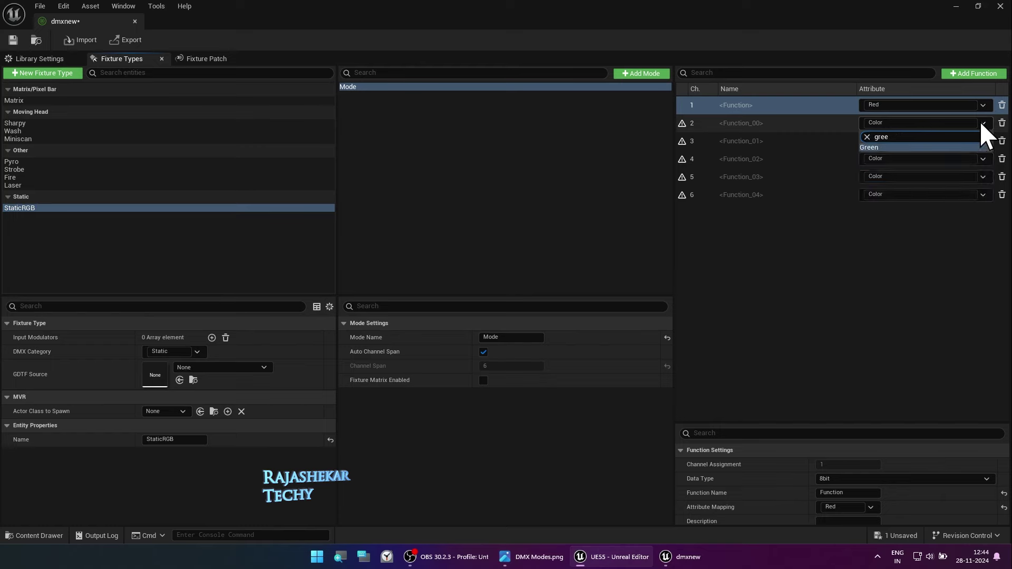
{"action": "key", "text": "Return"}
{"action": "left_click", "coordinate": [984, 140]}
{"action": "type", "text": "bly"}
{"action": "key", "text": "Return"}
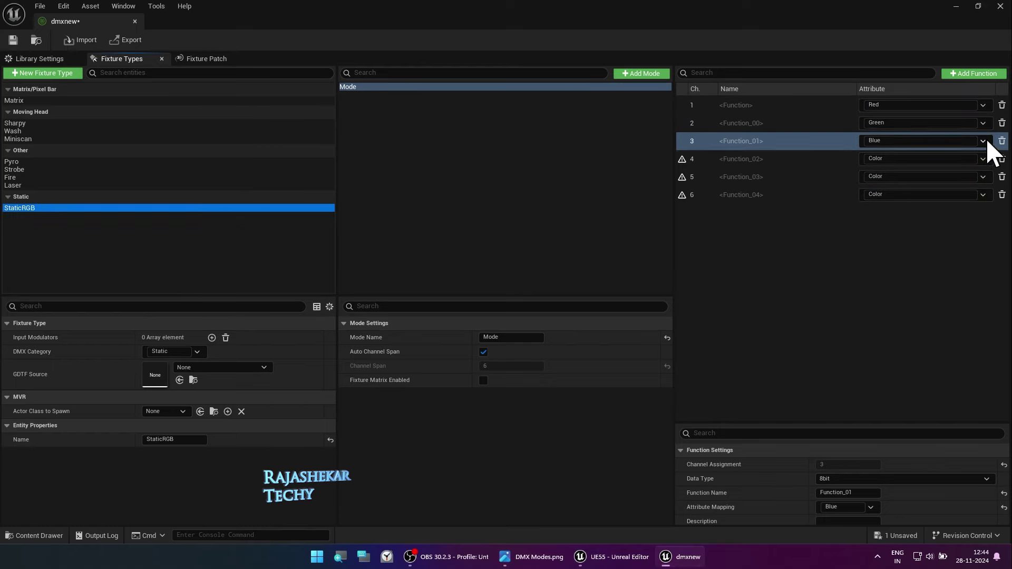
Set channel 4 to Dimmer, search Strobe for channel 5, then view Laser's functions.
{"action": "left_click", "coordinate": [983, 158]}
{"action": "type", "text": "dimmer"}
{"action": "key", "text": "Return"}
{"action": "left_click", "coordinate": [983, 177]}
{"action": "key", "text": "alt+Tab"}
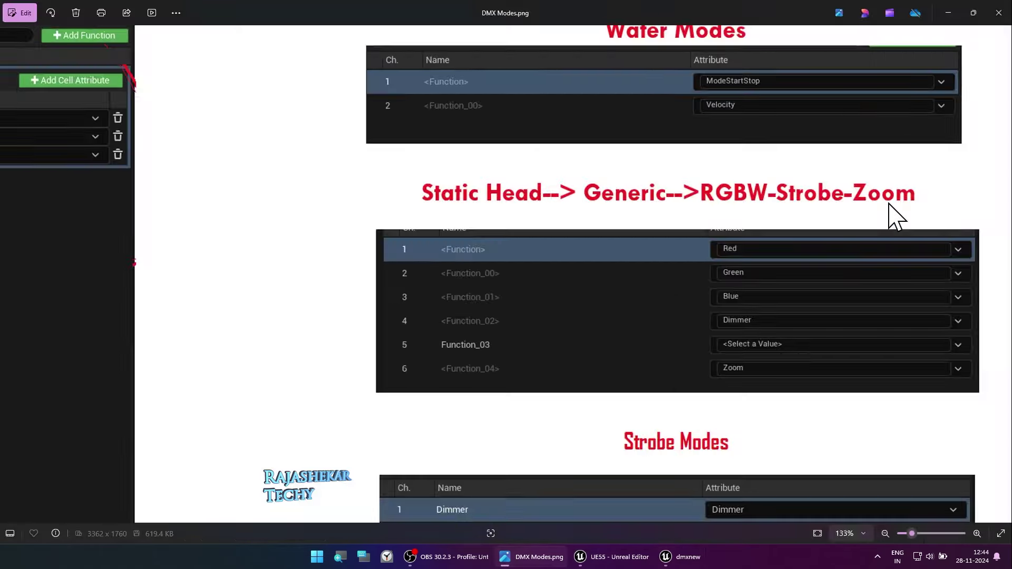
{"action": "key", "text": "alt+Tab"}
{"action": "left_click", "coordinate": [983, 179]}
{"action": "type", "text": "strobe"}
{"action": "key", "text": "alt+Tab"}
{"action": "key", "text": "alt+Tab"}
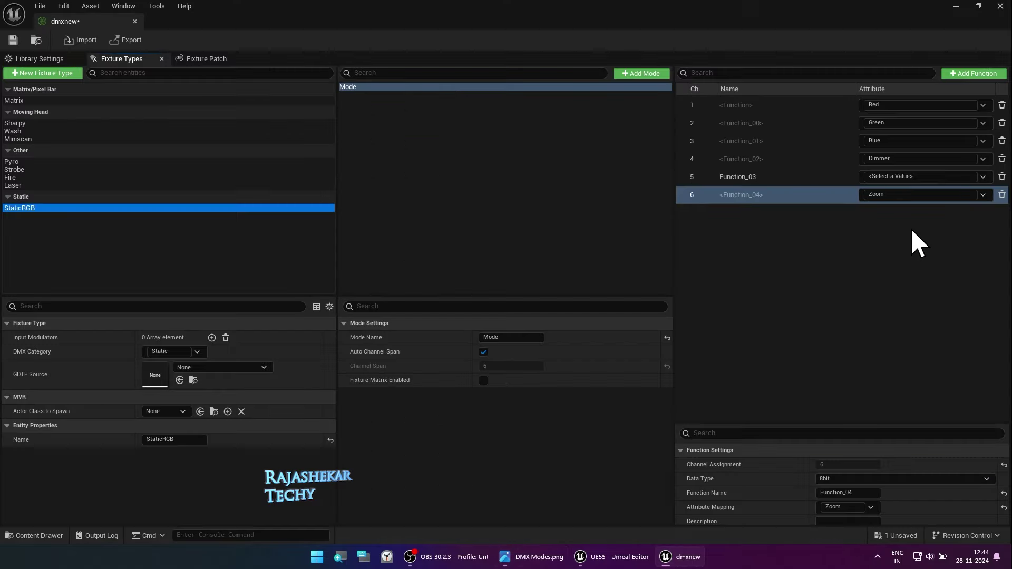
{"action": "left_click", "coordinate": [13, 185]}
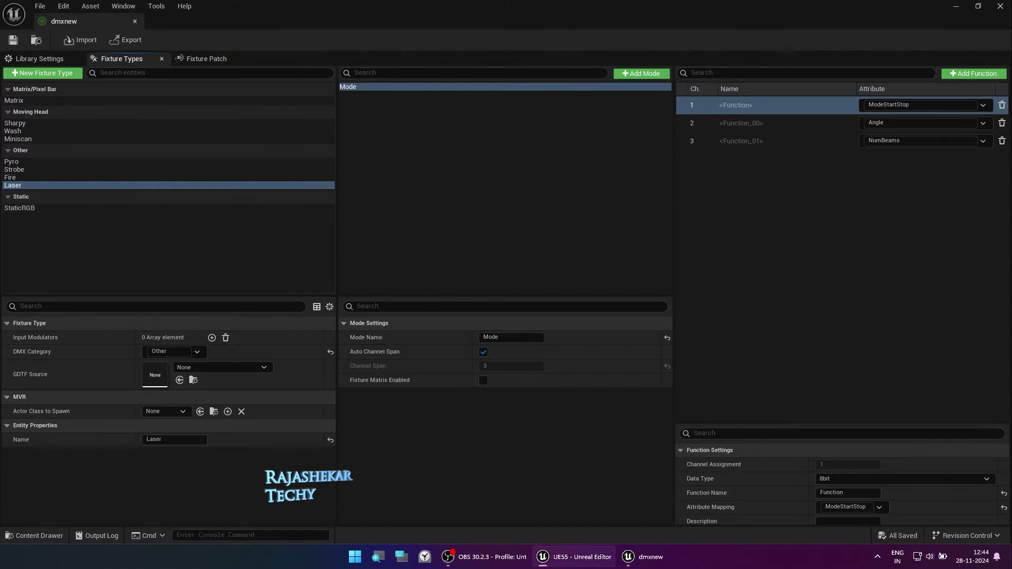
Show dmxnew's empty Fixture Patch page with the Notepad quantity list snapped alongside.
{"action": "left_click", "coordinate": [201, 59]}
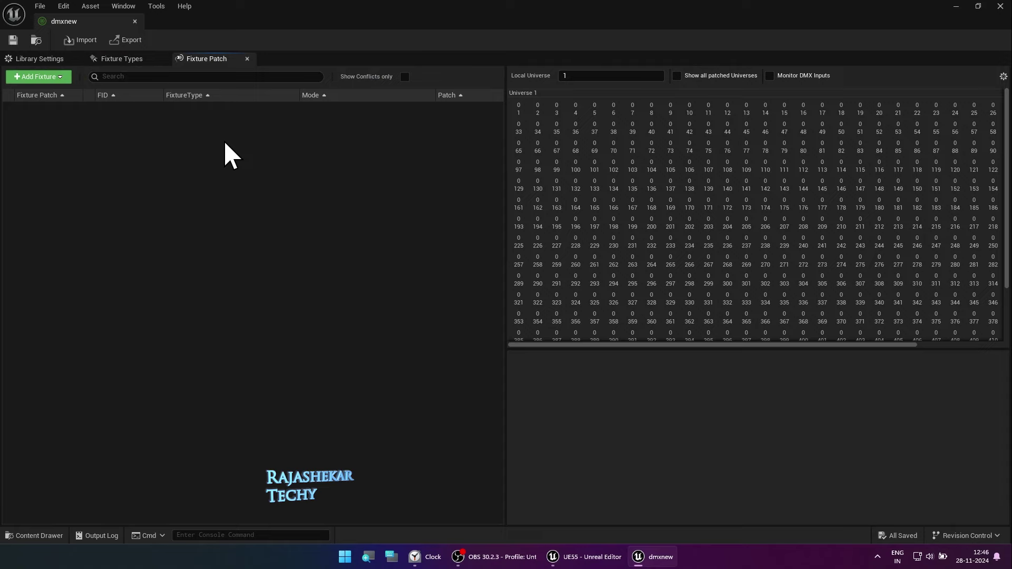
{"action": "key", "text": "super"}
{"action": "type", "text": "notepad"}
{"action": "key", "text": "Return"}
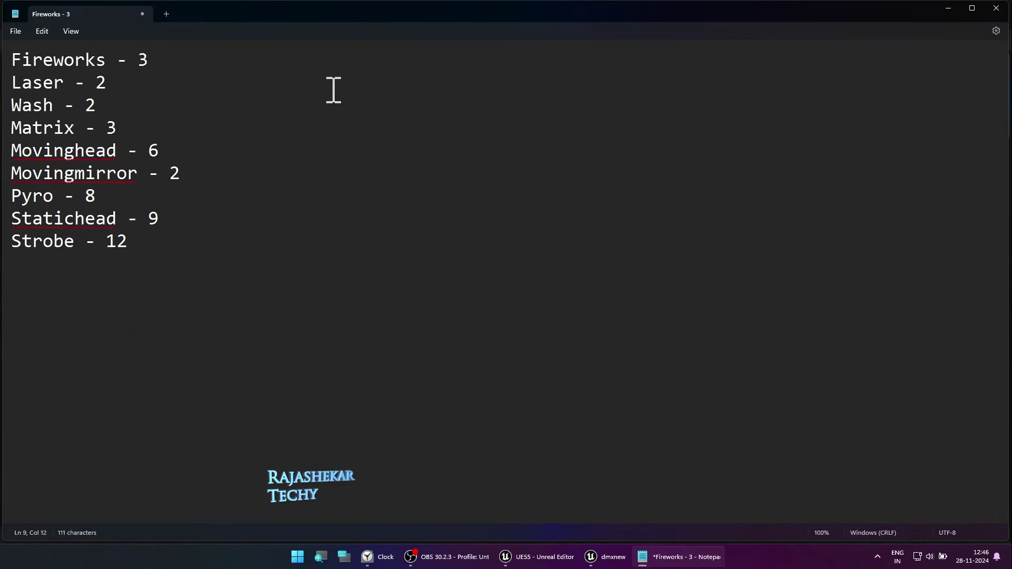
{"action": "key", "text": "super+Left"}
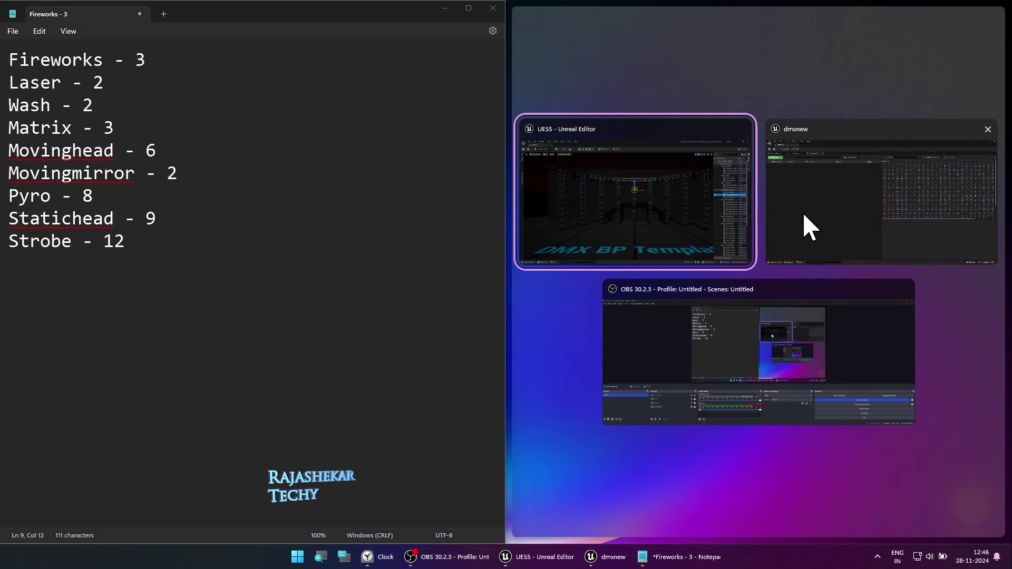
{"action": "left_click", "coordinate": [709, 213]}
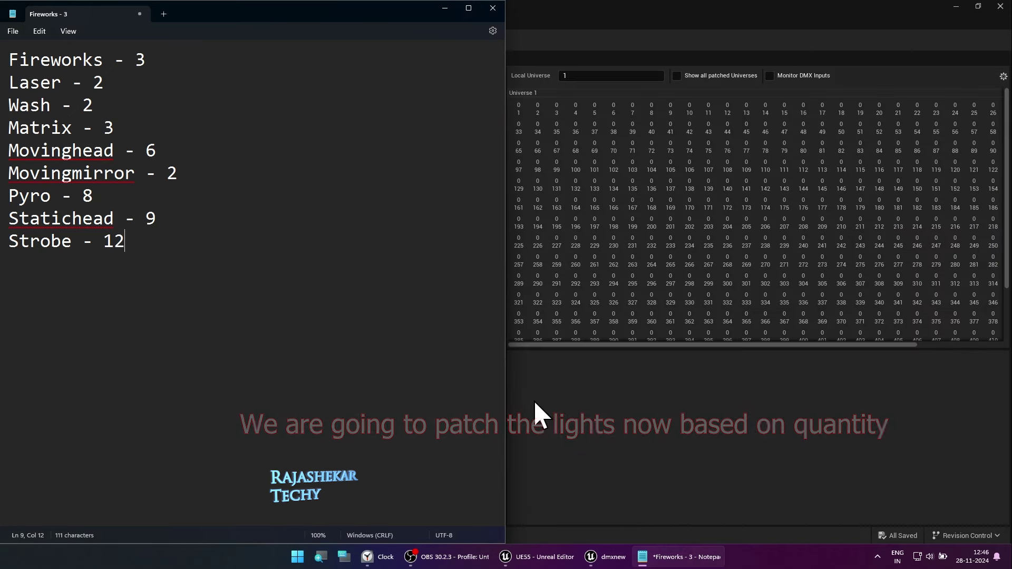
{"action": "left_click", "coordinate": [538, 404]}
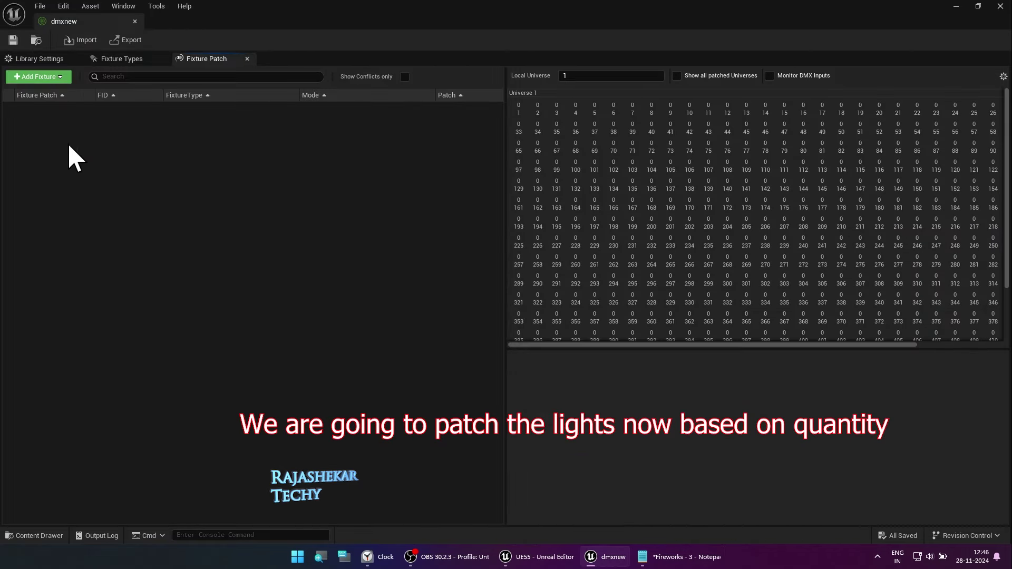
Add eight Pyro fixture patches to Universe 1.
{"action": "left_click", "coordinate": [44, 79]}
{"action": "left_click", "coordinate": [83, 144]}
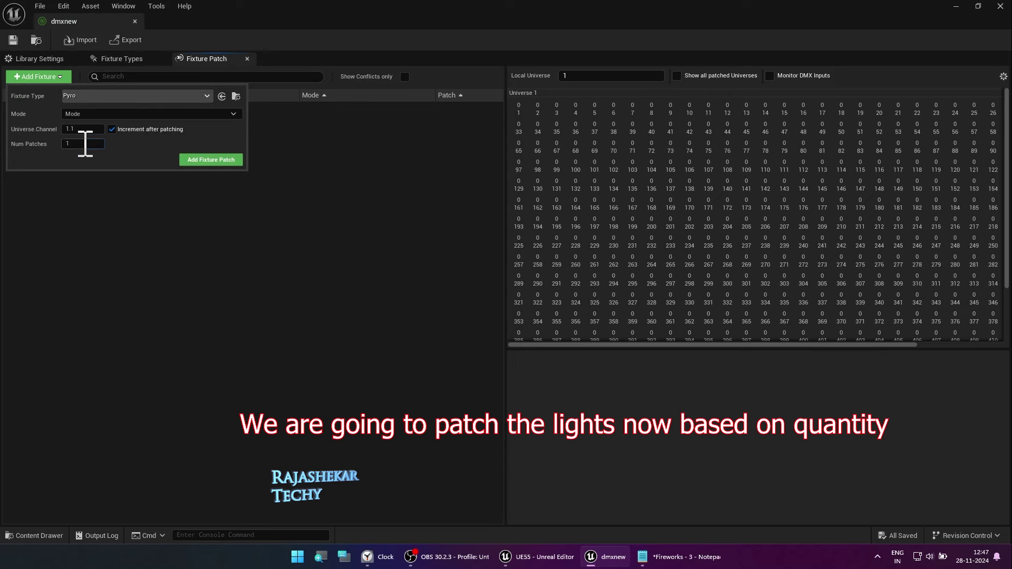
{"action": "type", "text": "8"}
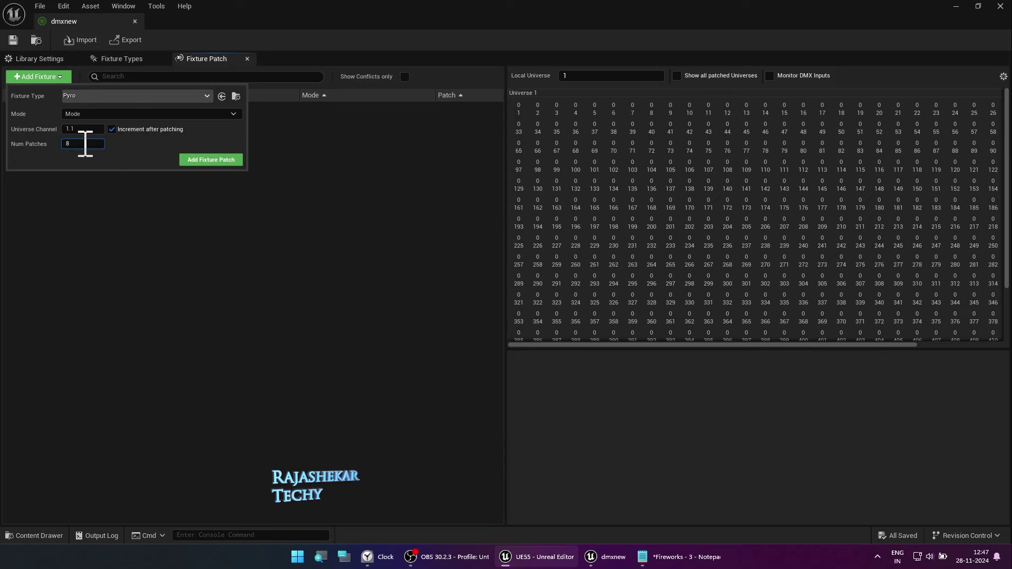
{"action": "left_click", "coordinate": [196, 164]}
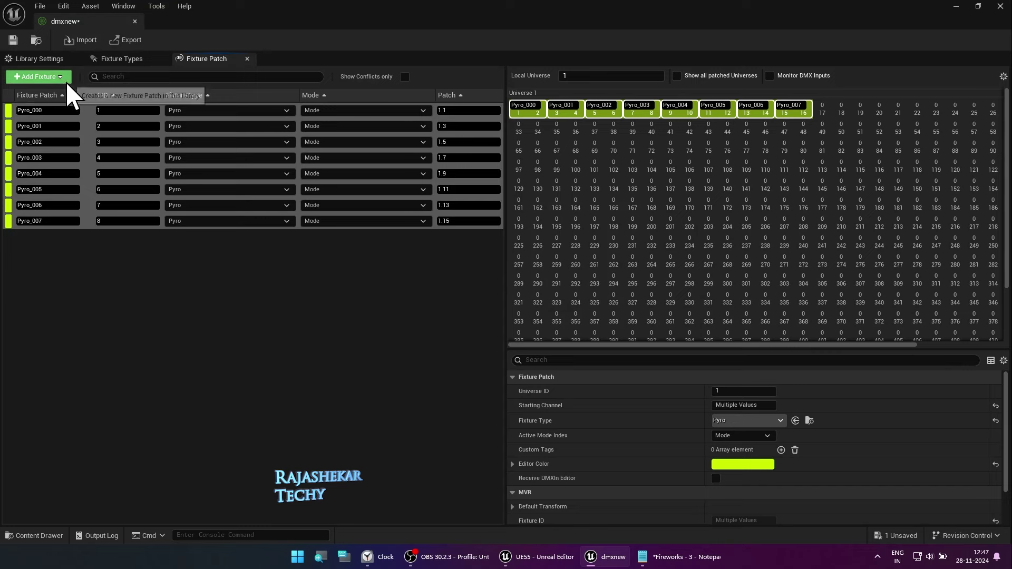
Add six Sharpy fixture patches after the Pyros.
{"action": "key", "text": "alt+Tab"}
{"action": "key", "text": "alt+Tab"}
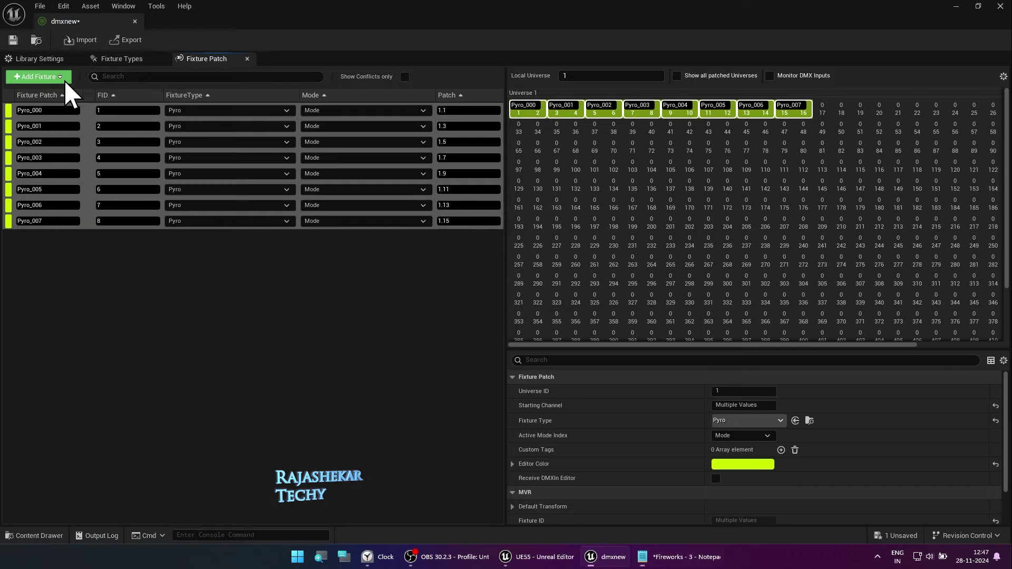
{"action": "left_click", "coordinate": [62, 78]}
{"action": "left_click", "coordinate": [104, 97]}
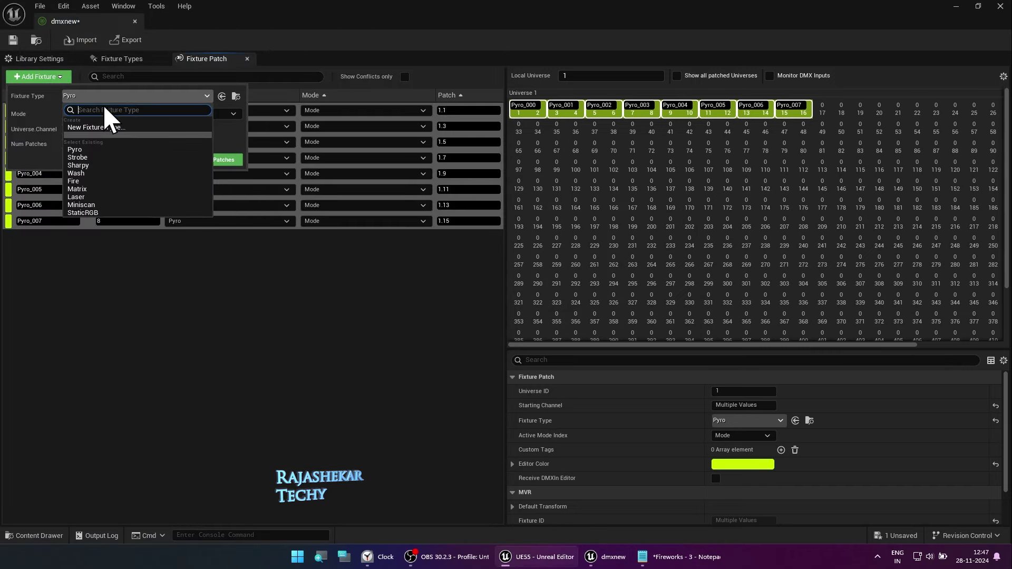
{"action": "left_click", "coordinate": [113, 164]}
{"action": "left_click", "coordinate": [98, 144]}
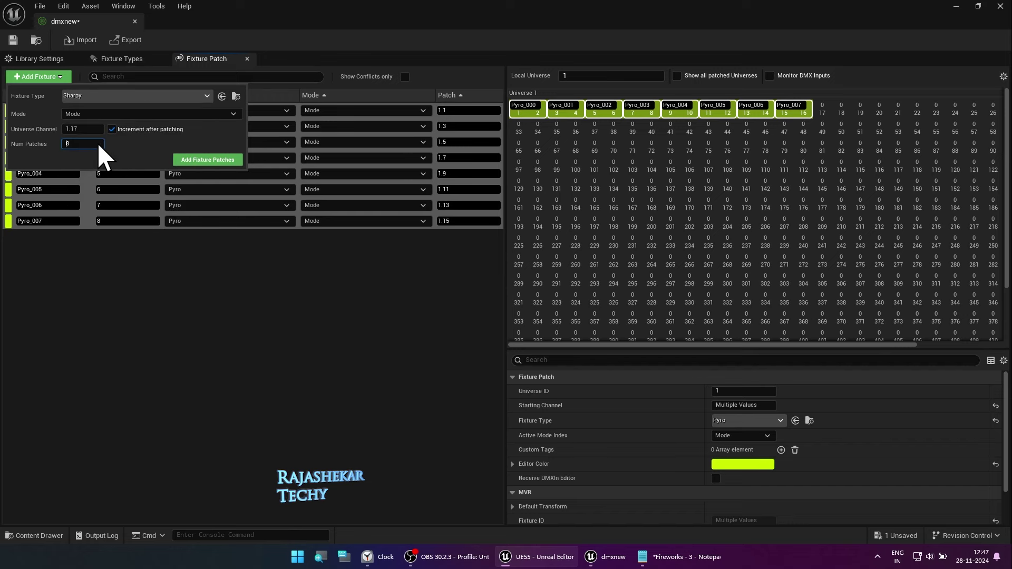
{"action": "type", "text": "6"}
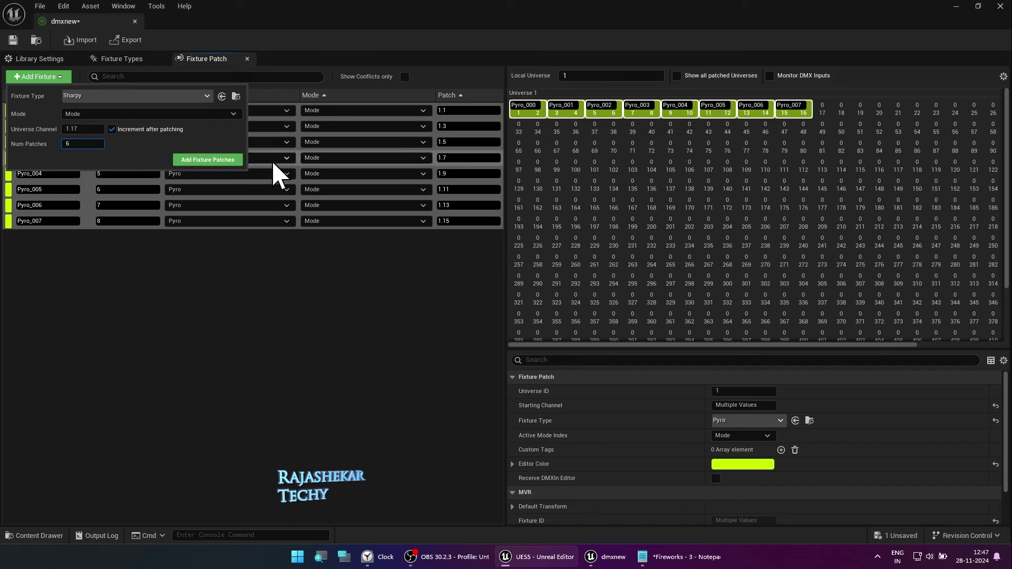
{"action": "left_click", "coordinate": [206, 160]}
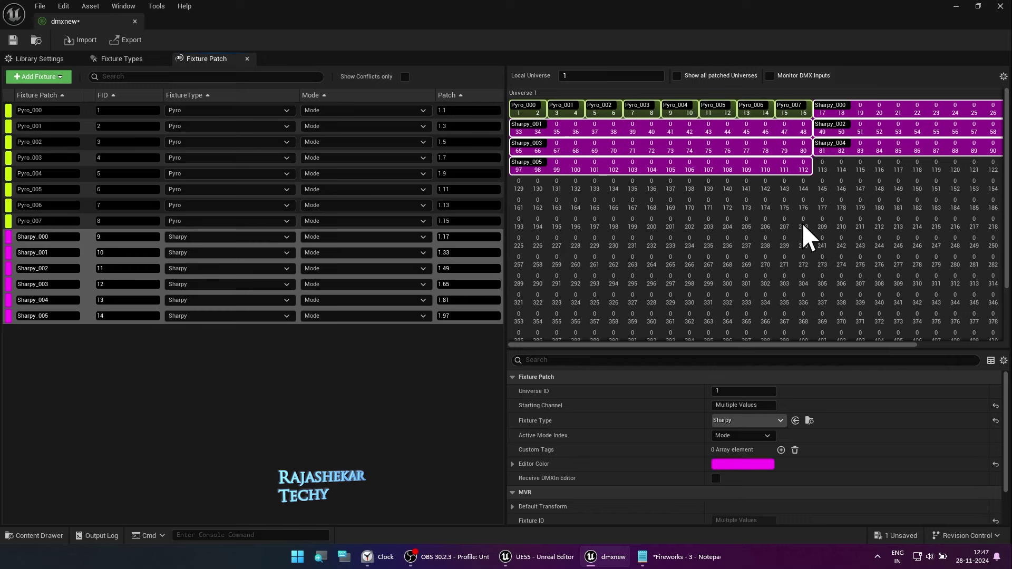
Add twelve Strobe fixture patches to universe 1, channels 1.113–1.124.
{"action": "left_click", "coordinate": [52, 77]}
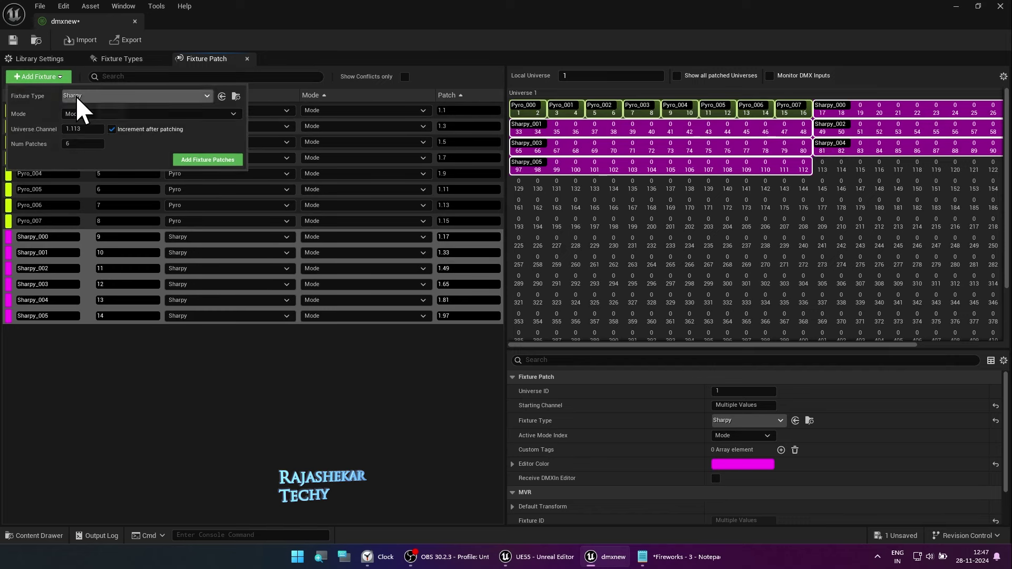
{"action": "left_click", "coordinate": [79, 97]}
{"action": "left_click", "coordinate": [87, 157]}
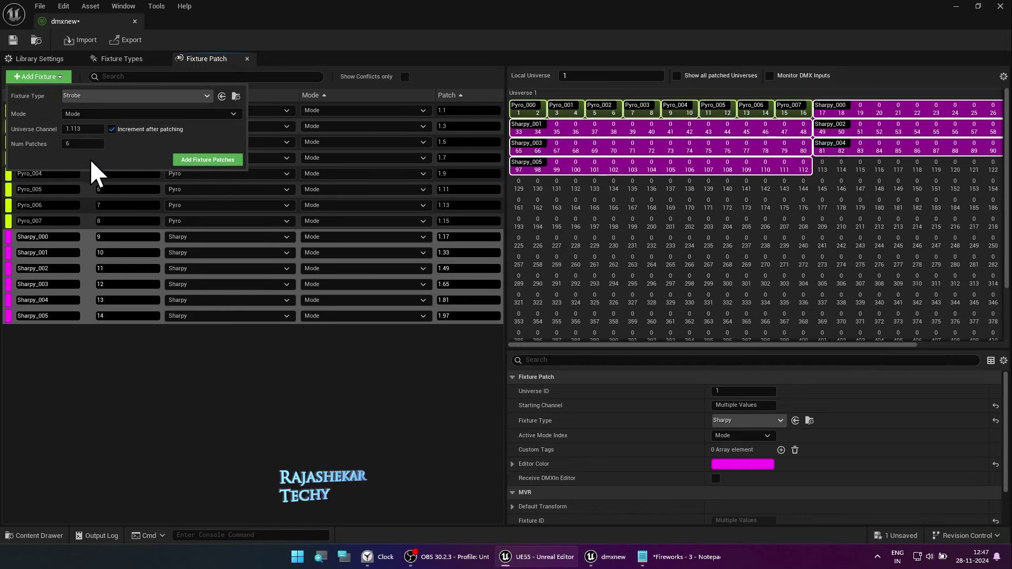
{"action": "left_click", "coordinate": [87, 145]}
{"action": "type", "text": "12"}
{"action": "key", "text": "alt+Tab"}
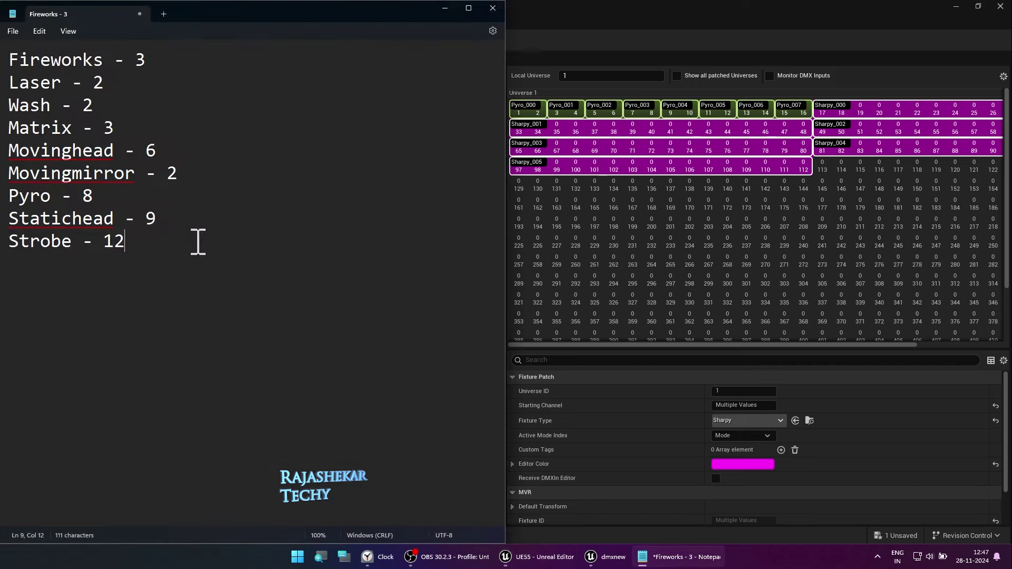
{"action": "key", "text": "alt+Tab"}
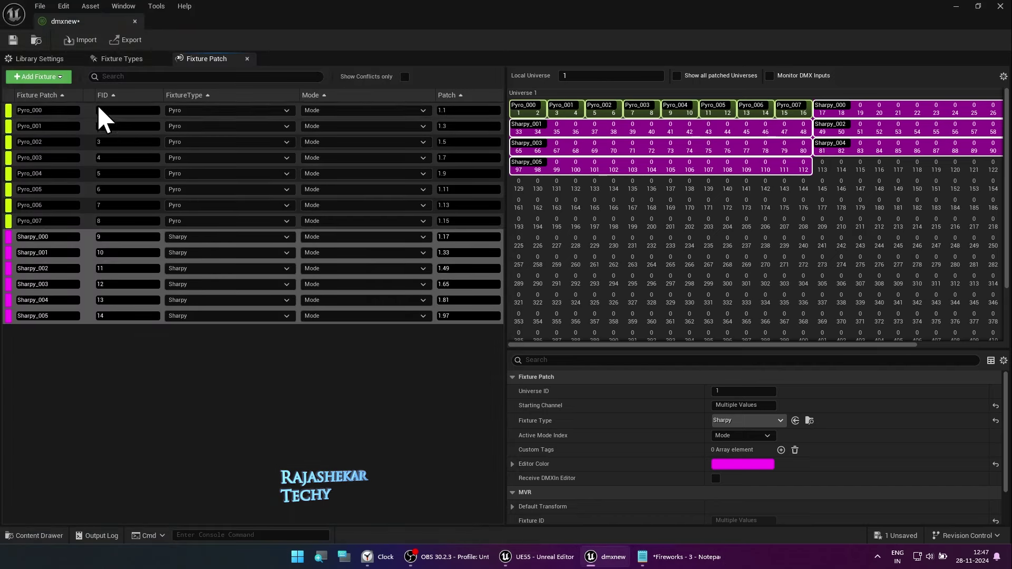
{"action": "left_click", "coordinate": [48, 78]}
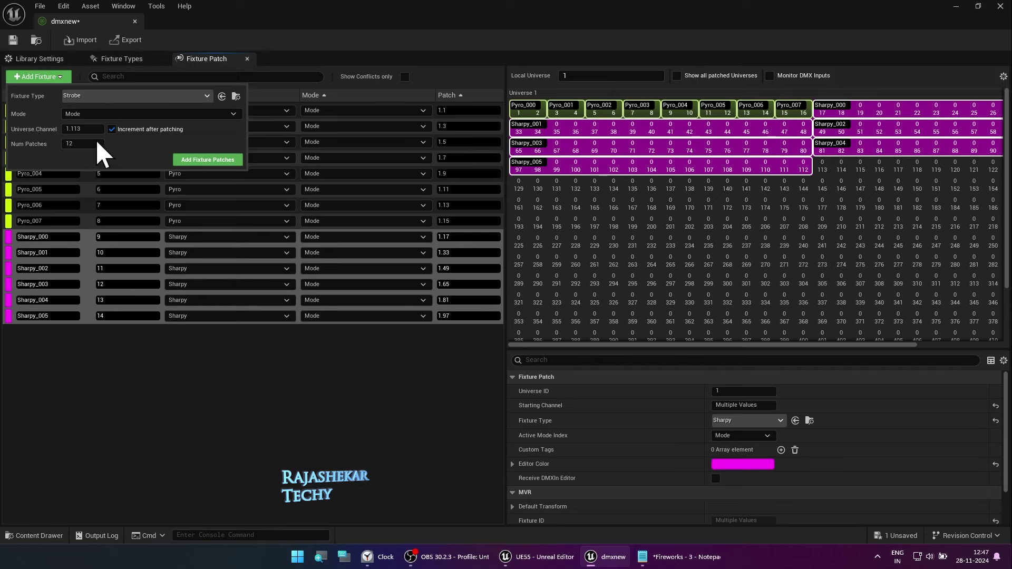
{"action": "left_click", "coordinate": [198, 160]}
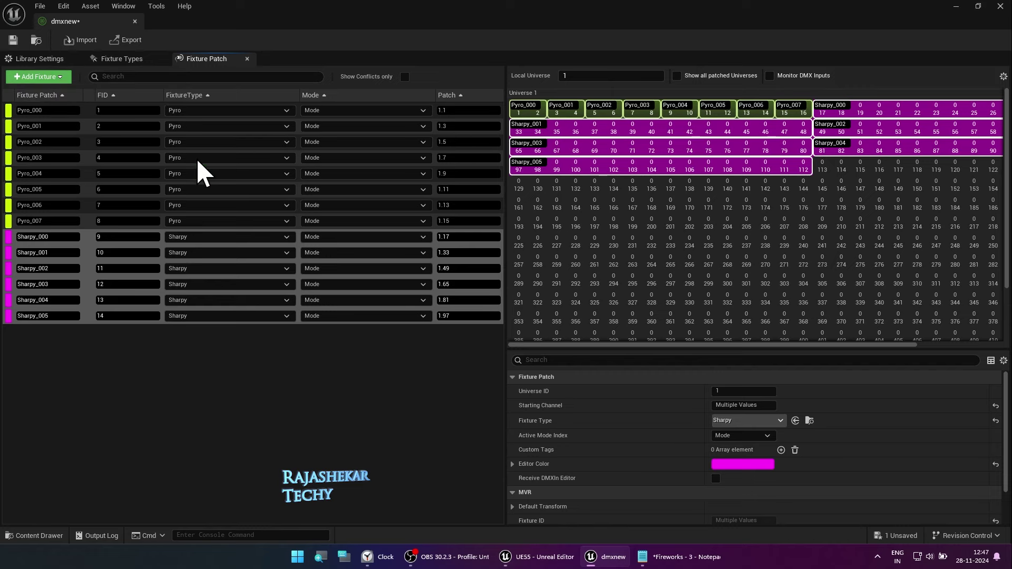
Reopen the add-fixture settings and search the fixture type list, then cancel the search.
{"action": "left_click", "coordinate": [61, 81]}
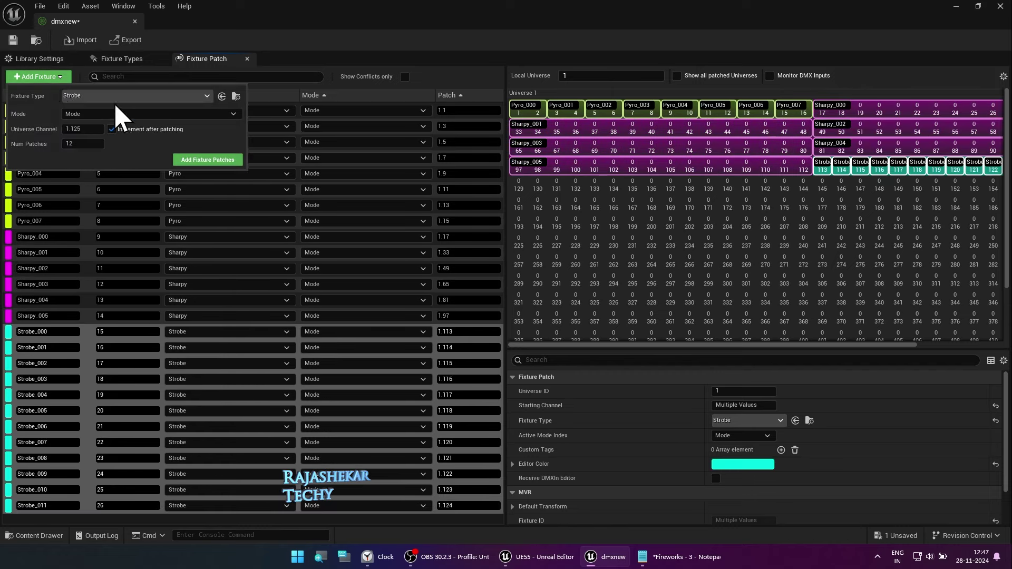
{"action": "left_click", "coordinate": [115, 97]}
{"action": "type", "text": "wqsas"}
{"action": "key", "text": "Escape"}
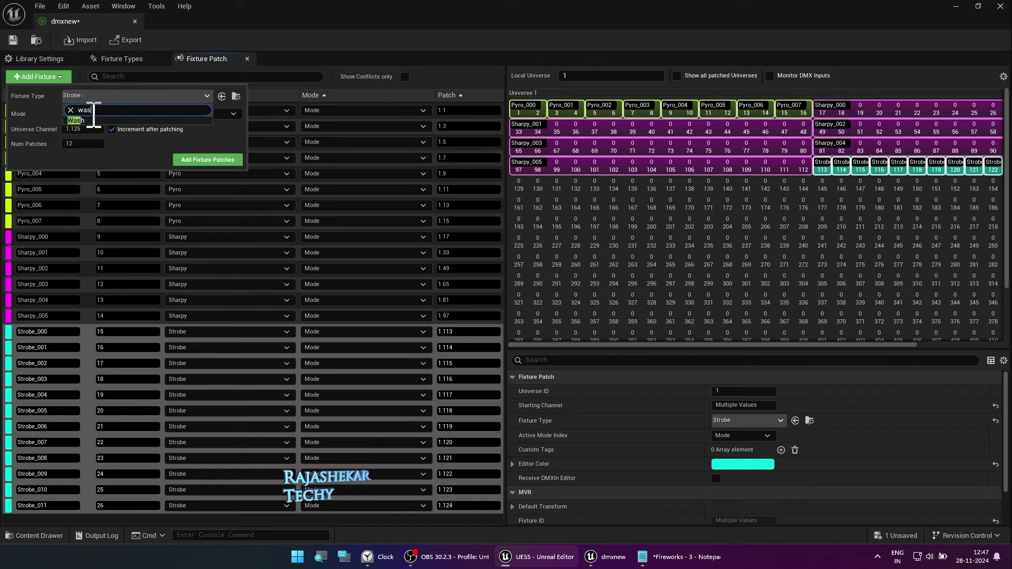
{"action": "key", "text": "alt+Tab"}
{"action": "key", "text": "alt+Tab"}
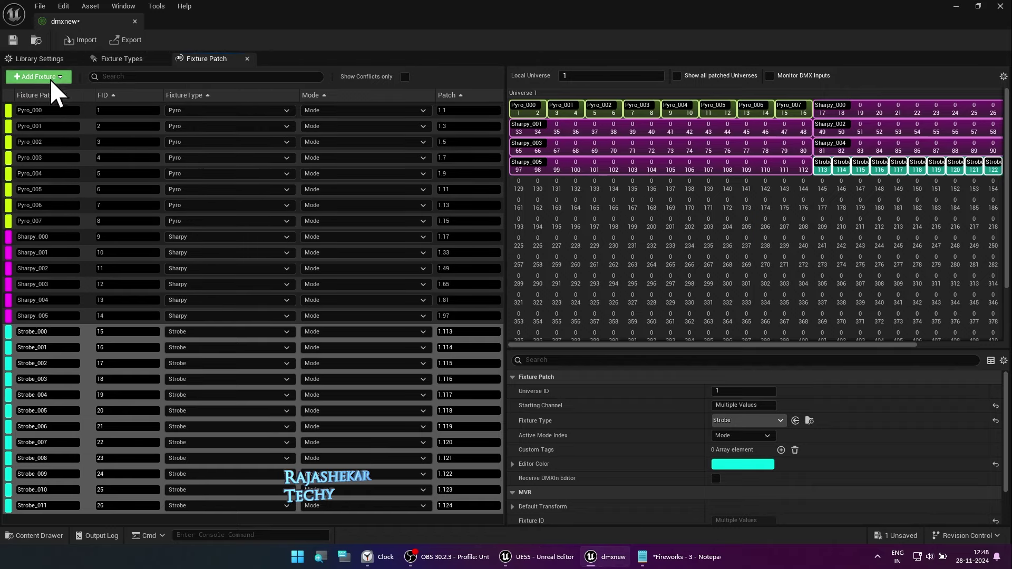
Add two Wash patches and two Laser patches to universe 1.
{"action": "left_click", "coordinate": [42, 78]}
{"action": "left_click", "coordinate": [208, 160]}
{"action": "left_click", "coordinate": [43, 78]}
{"action": "left_click", "coordinate": [113, 98]}
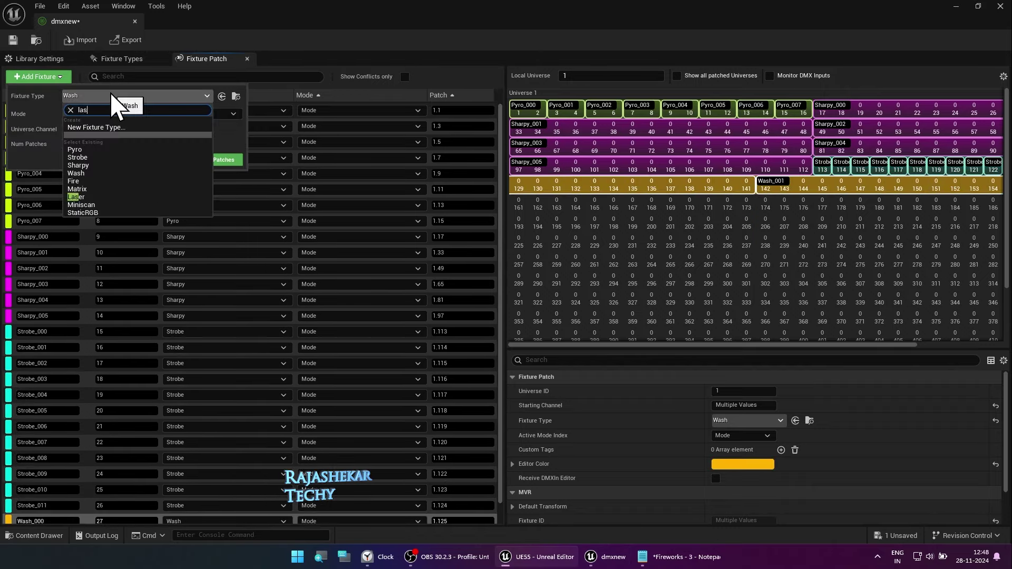
{"action": "left_click", "coordinate": [112, 98]}
{"action": "left_click", "coordinate": [674, 559]}
{"action": "left_click", "coordinate": [673, 563]}
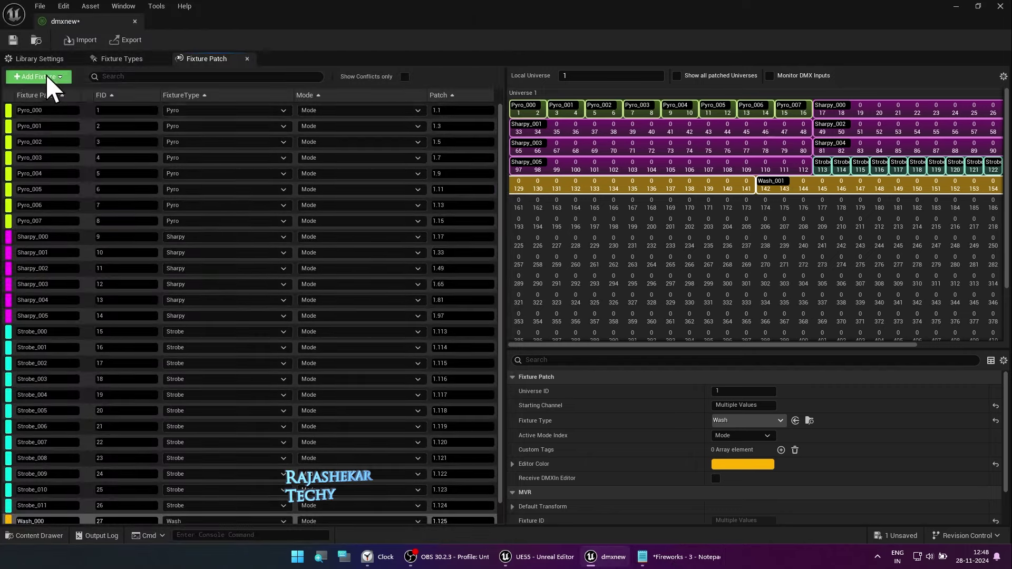
{"action": "left_click", "coordinate": [44, 77]}
{"action": "left_click", "coordinate": [212, 174]}
{"action": "left_click_drag", "start_coordinate": [505, 290], "coordinate": [369, 290]}
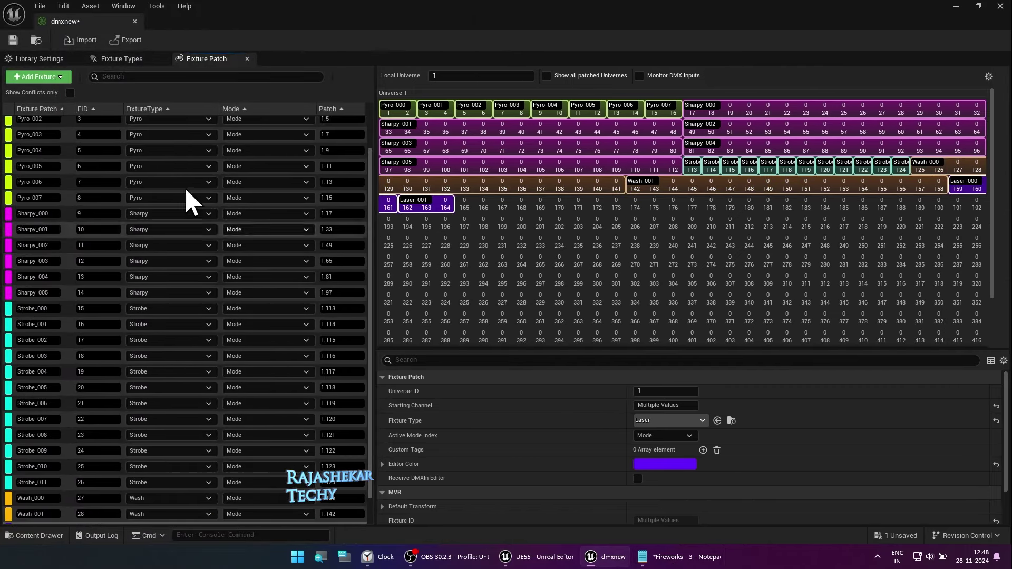
Add two Miniscan fixture patches to universe 1.
{"action": "left_click", "coordinate": [44, 77]}
{"action": "left_click", "coordinate": [94, 96]}
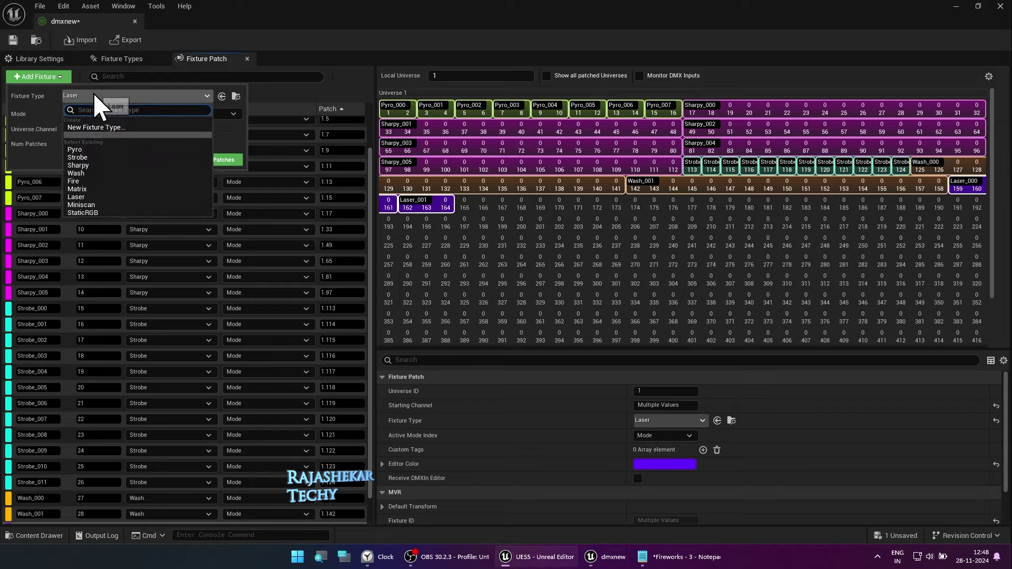
{"action": "left_click", "coordinate": [664, 556]}
{"action": "left_click", "coordinate": [114, 95]}
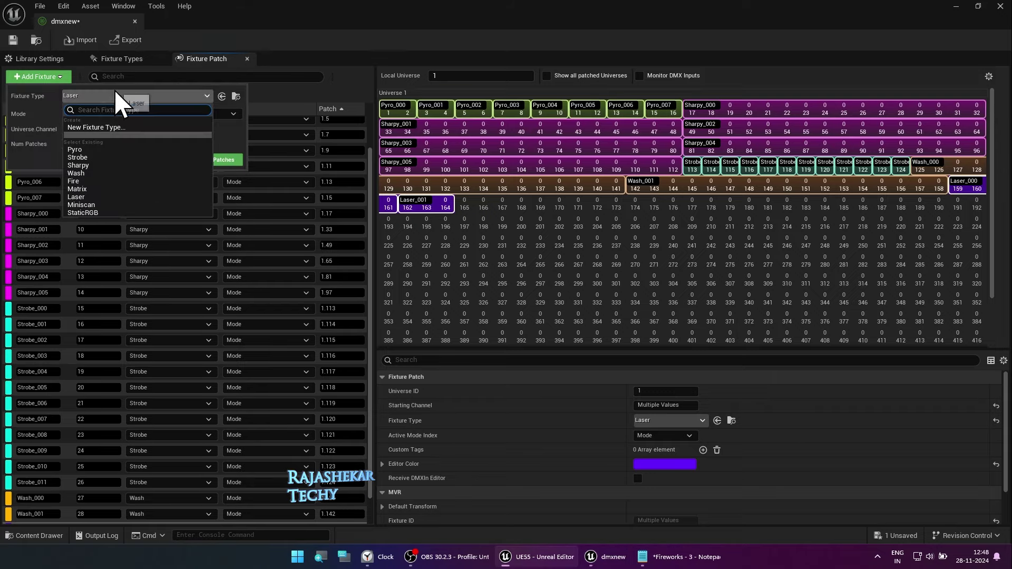
{"action": "left_click", "coordinate": [82, 205]}
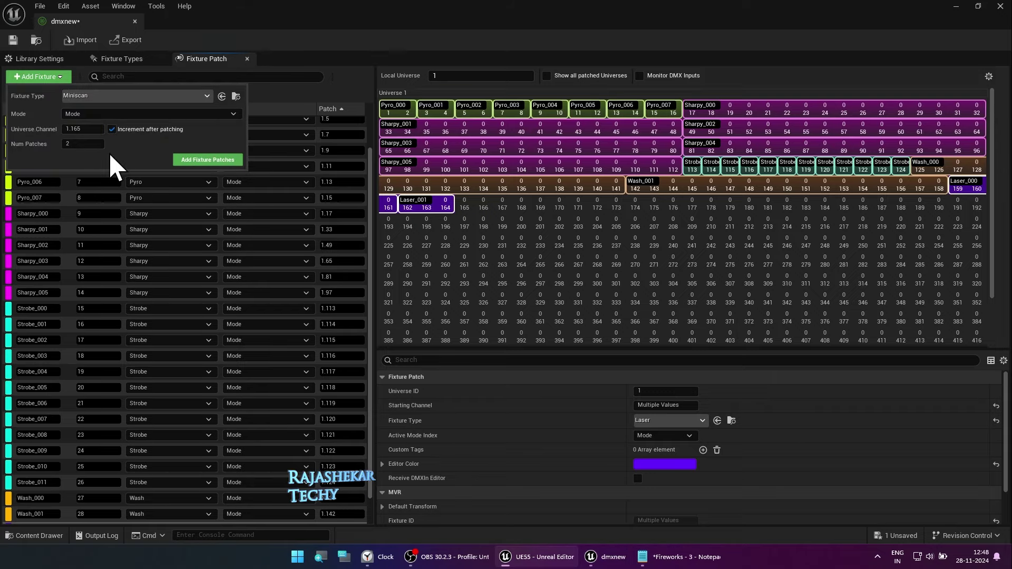
{"action": "left_click", "coordinate": [223, 160]}
Add three Matrix fixture patches to universe 1.
{"action": "left_click", "coordinate": [59, 78]}
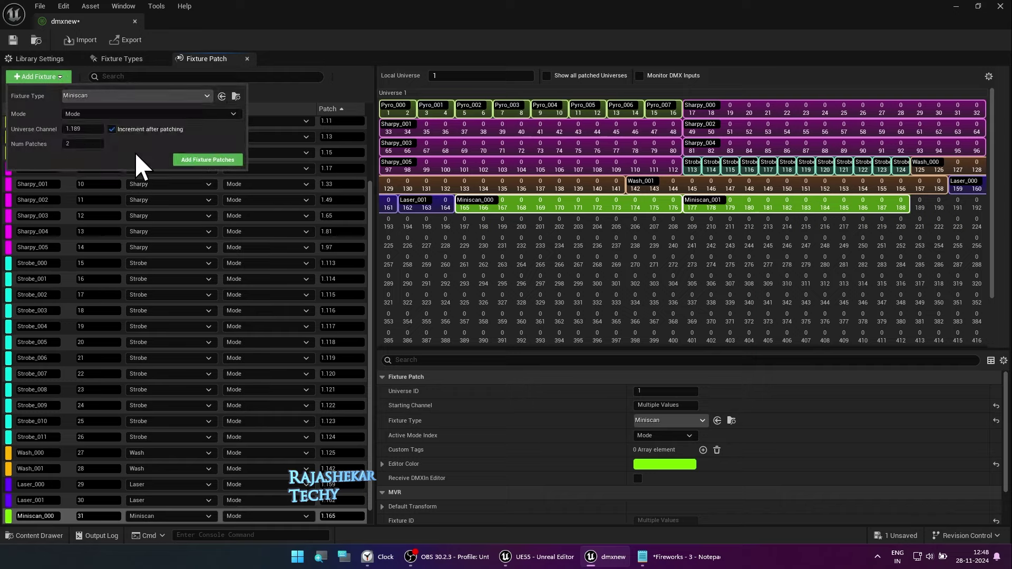
{"action": "left_click", "coordinate": [134, 96]}
{"action": "type", "text": "matr"}
{"action": "left_click", "coordinate": [90, 118]}
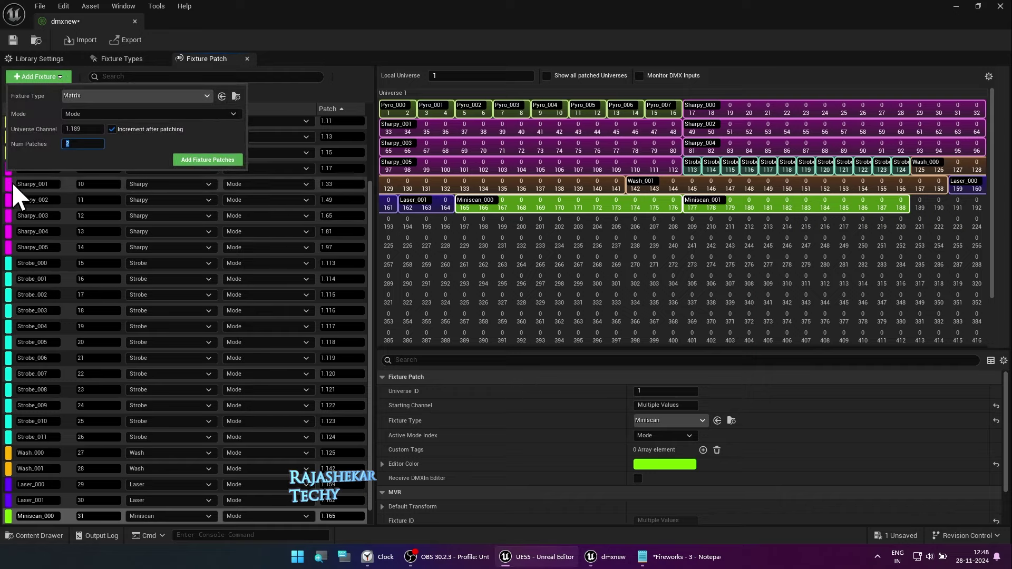
{"action": "left_click", "coordinate": [198, 160]}
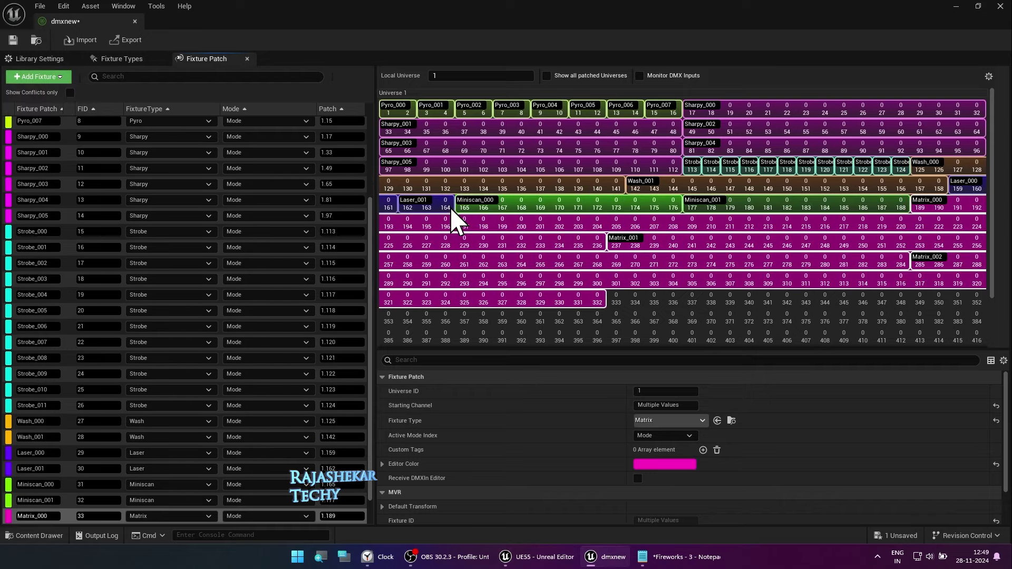
{"action": "left_click", "coordinate": [711, 559]}
{"action": "key", "text": "alt+Tab"}
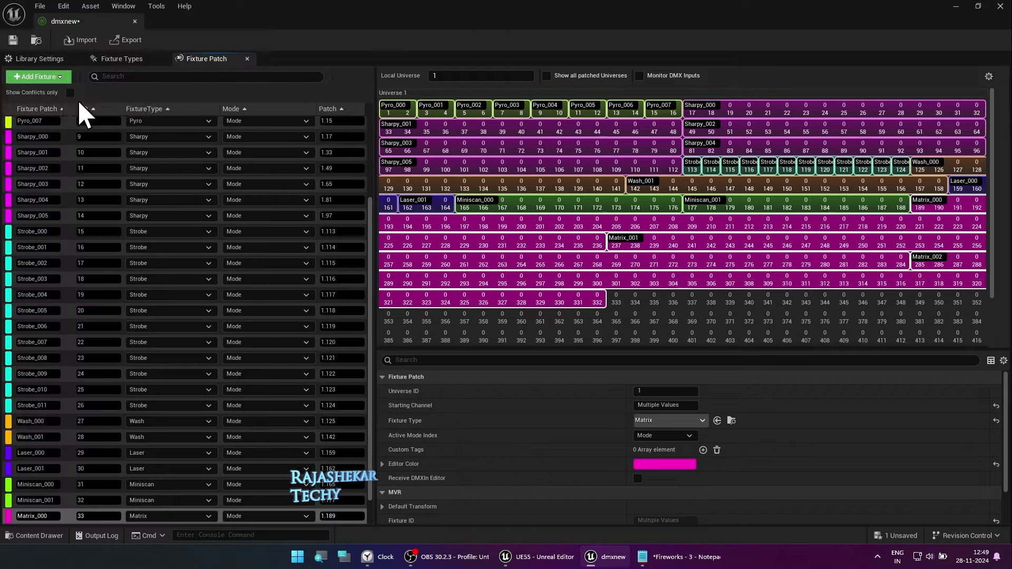
Add three Fire fixture patches to universe 1.
{"action": "left_click", "coordinate": [60, 78]}
{"action": "left_click", "coordinate": [134, 95]}
{"action": "left_click", "coordinate": [87, 140]}
{"action": "left_click", "coordinate": [197, 160]}
{"action": "key", "text": "alt+Tab"}
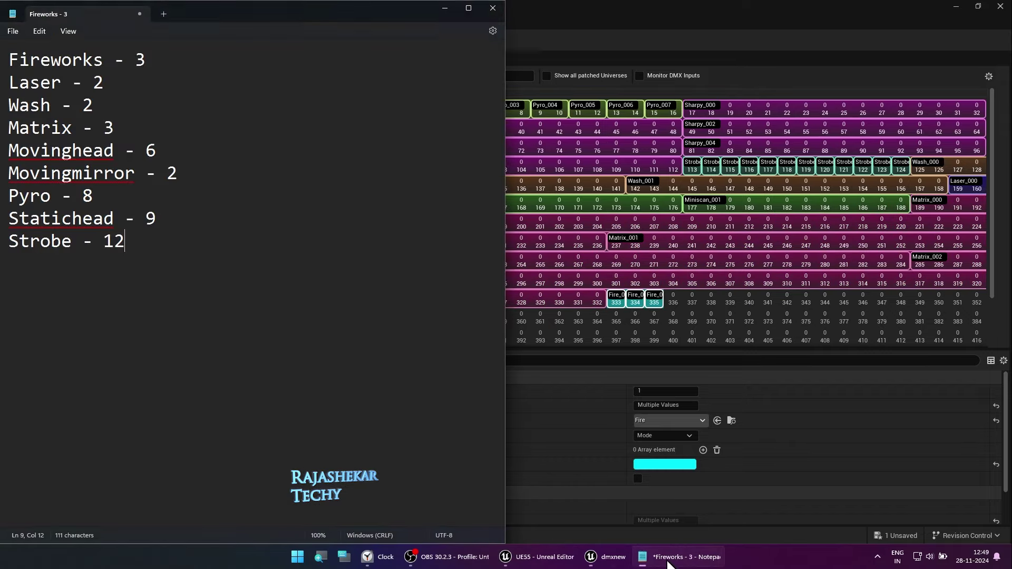
{"action": "key", "text": "alt+Tab"}
Add nine StaticRGB patches and save the dmxnew library.
{"action": "left_click", "coordinate": [60, 77]}
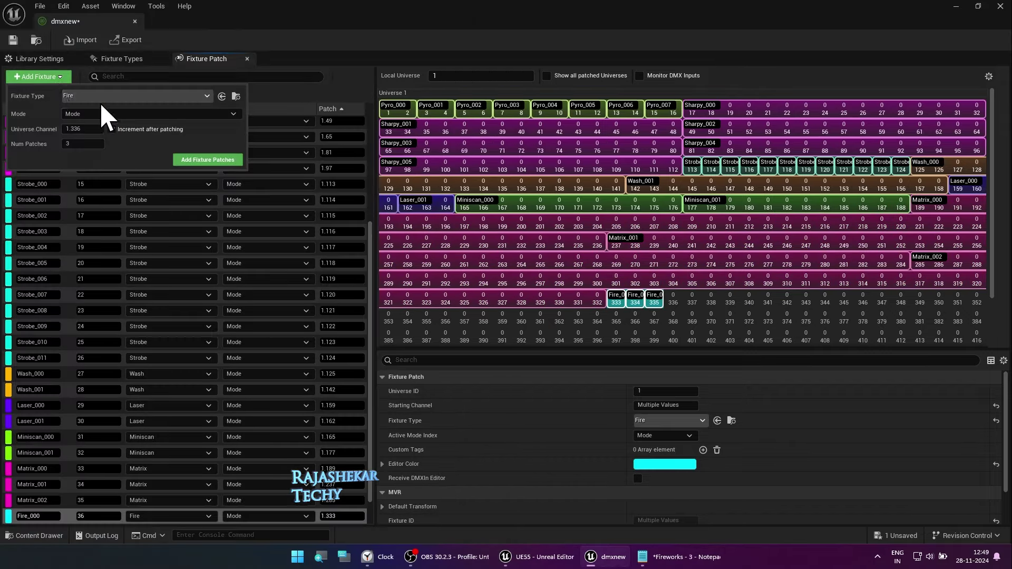
{"action": "left_click", "coordinate": [101, 97]}
{"action": "left_click", "coordinate": [114, 182]}
{"action": "left_click", "coordinate": [85, 143]}
{"action": "type", "text": "9"}
{"action": "left_click", "coordinate": [208, 160]}
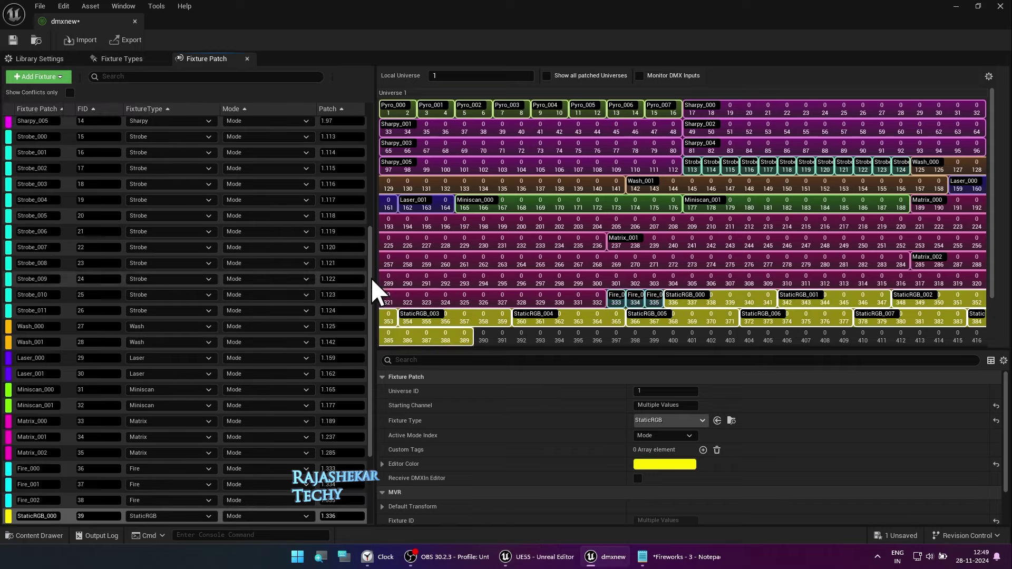
{"action": "left_click", "coordinate": [13, 39]}
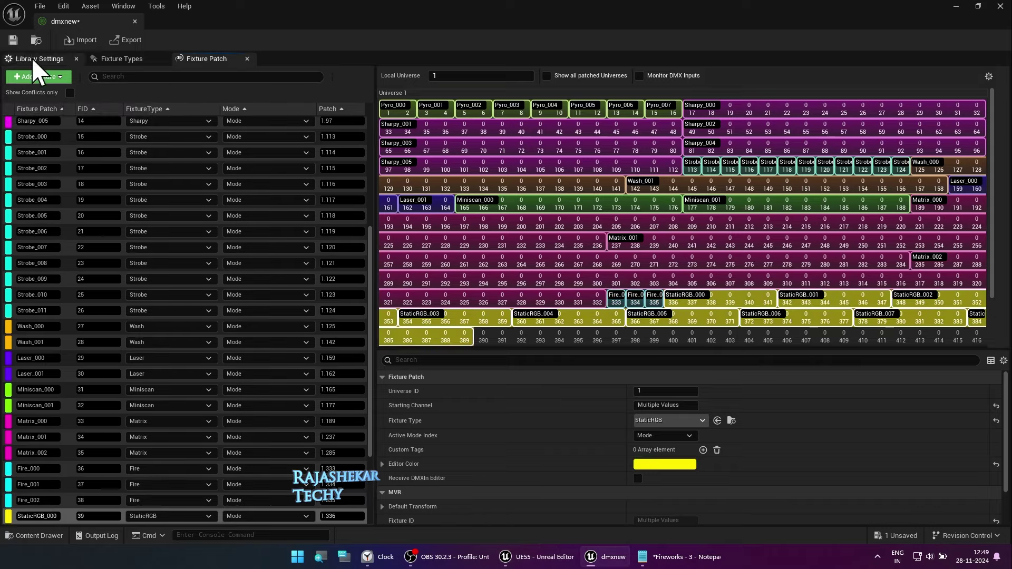
{"action": "left_click", "coordinate": [702, 562]}
{"action": "key", "text": "alt+F4"}
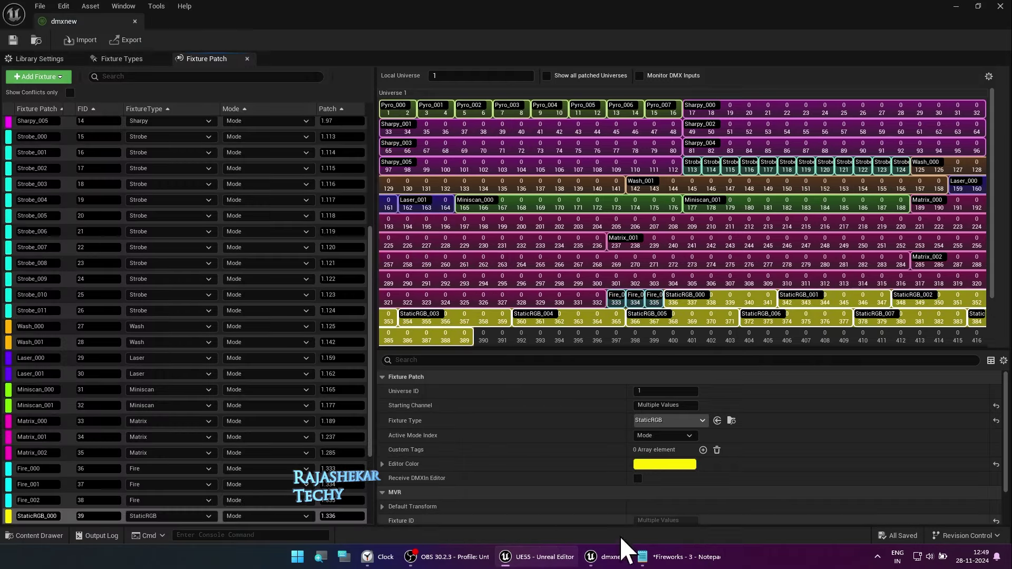
Open the DMX Patch Tool and select the three Fireworks_Patch actors in the Outliner.
{"action": "left_click", "coordinate": [135, 21]}
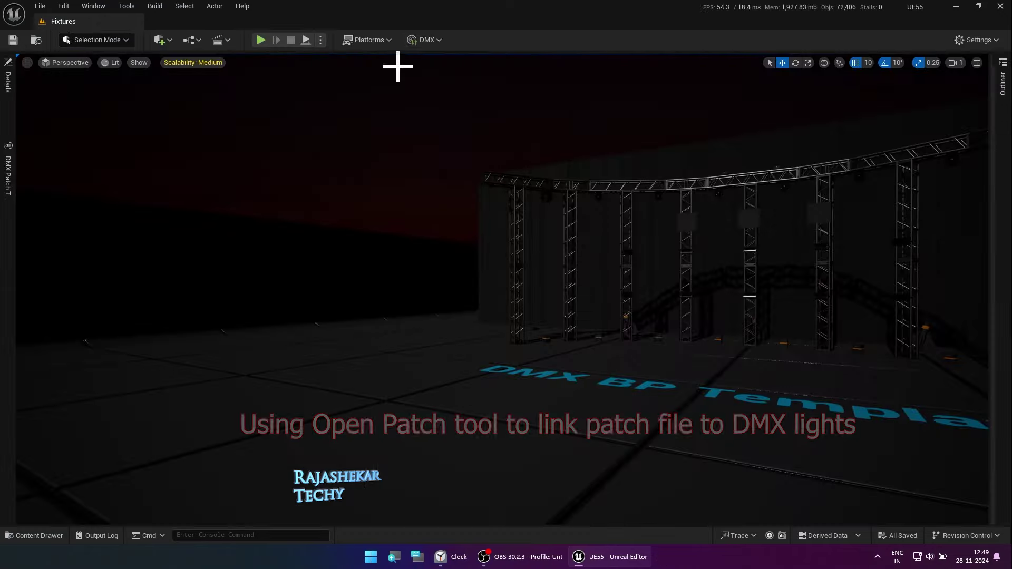
{"action": "left_click", "coordinate": [425, 40]}
{"action": "left_click", "coordinate": [473, 123]}
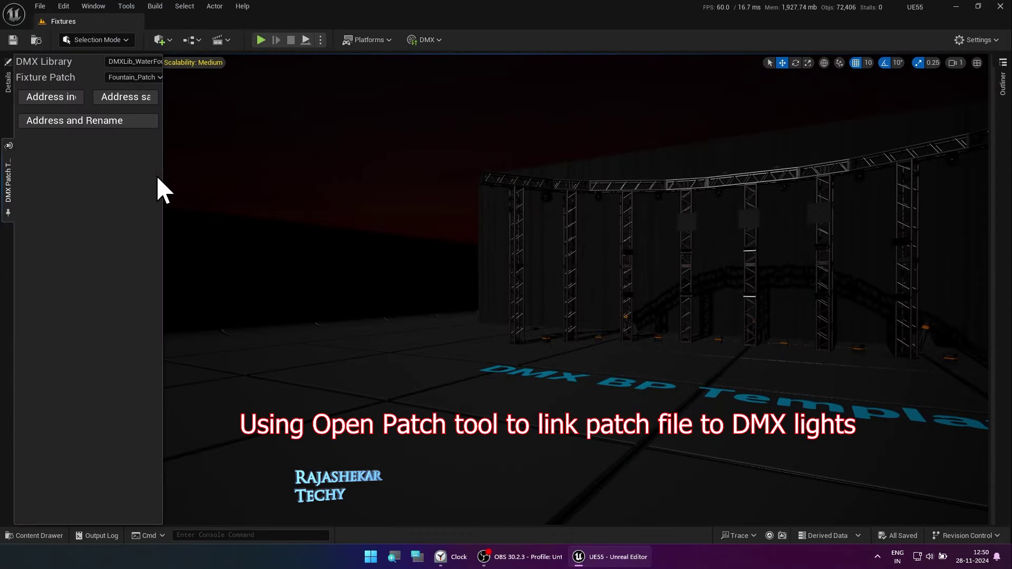
{"action": "left_click_drag", "start_coordinate": [163, 174], "coordinate": [242, 215]}
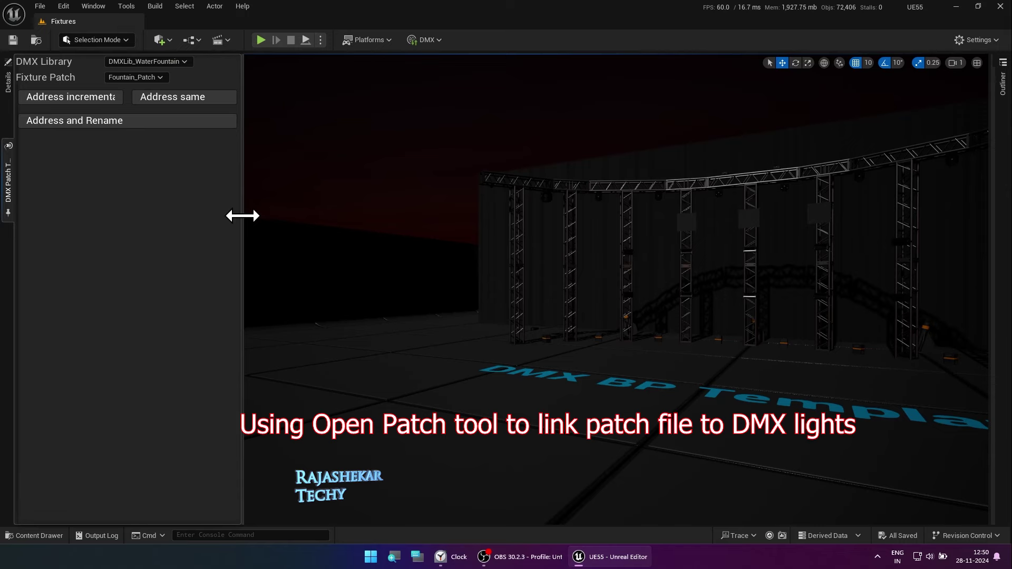
{"action": "left_click", "coordinate": [1003, 84]}
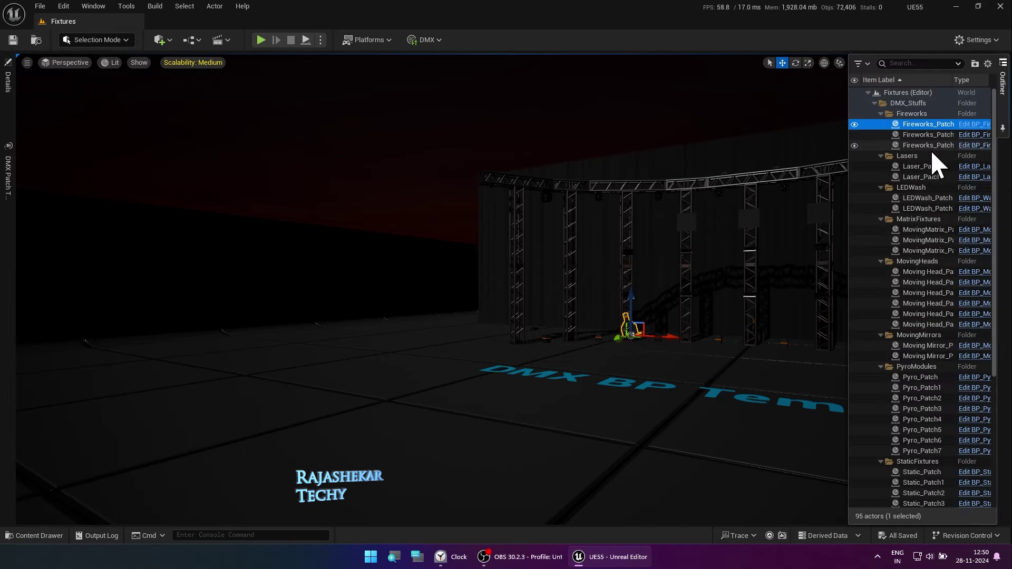
{"action": "left_click", "coordinate": [931, 149], "text": "shift"}
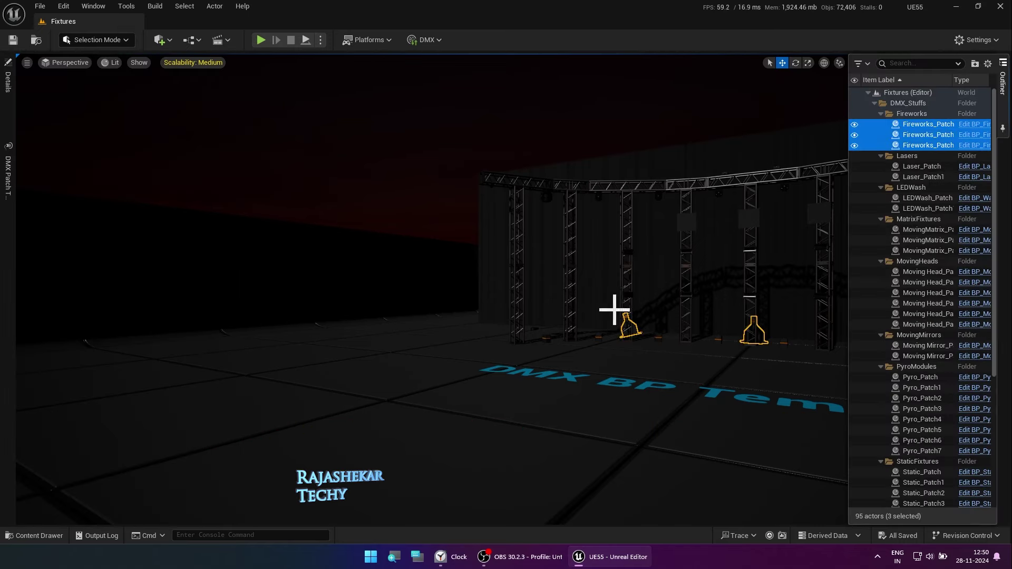
{"action": "right_click_drag", "start_coordinate": [615, 309], "coordinate": [119, 236]}
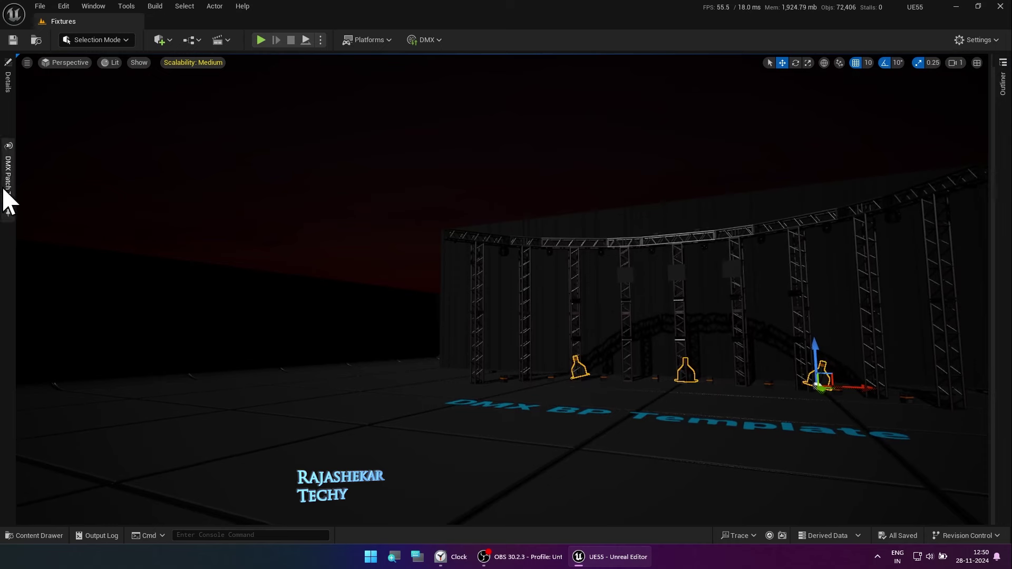
Choose library dmxnew and patch Fire_000, then address and rename the fireworks actors.
{"action": "left_click", "coordinate": [8, 190]}
{"action": "left_click", "coordinate": [160, 62]}
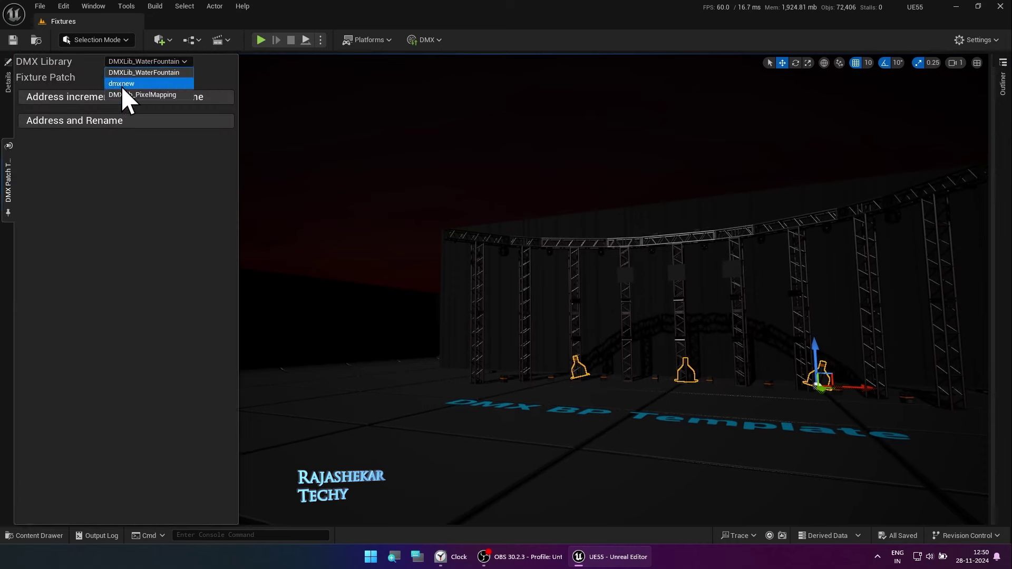
{"action": "left_click", "coordinate": [121, 83]}
{"action": "left_click", "coordinate": [142, 77]}
{"action": "scroll", "coordinate": [143, 172], "scroll_direction": "down", "scroll_amount": 3}
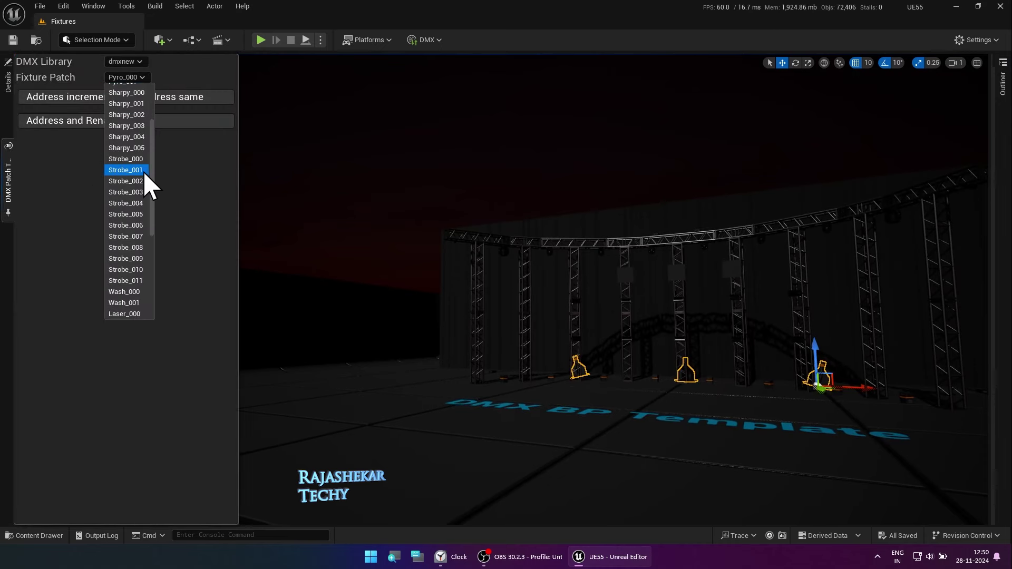
{"action": "scroll", "coordinate": [144, 173], "scroll_direction": "down", "scroll_amount": 3}
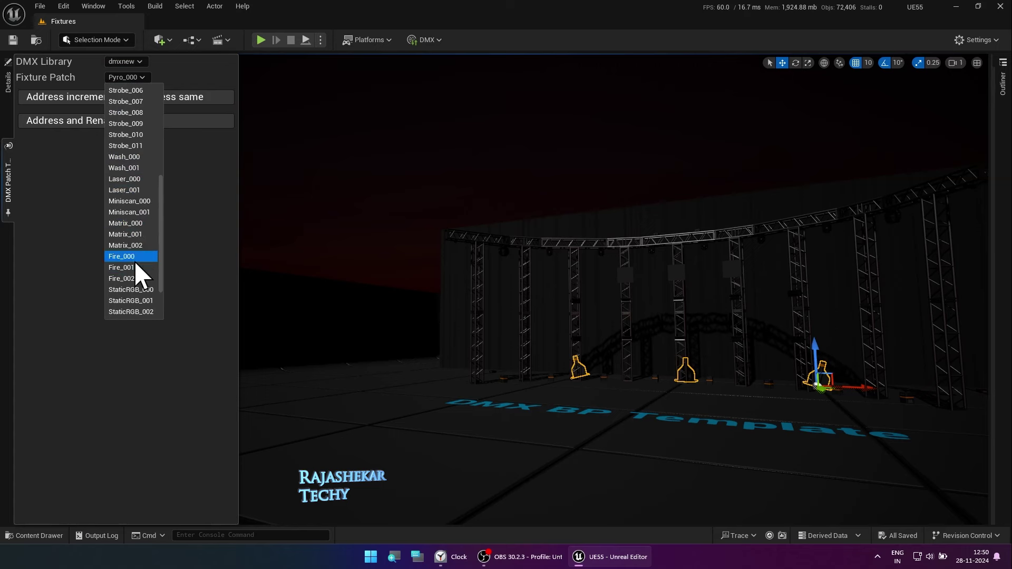
{"action": "left_click", "coordinate": [129, 257]}
{"action": "left_click", "coordinate": [83, 121]}
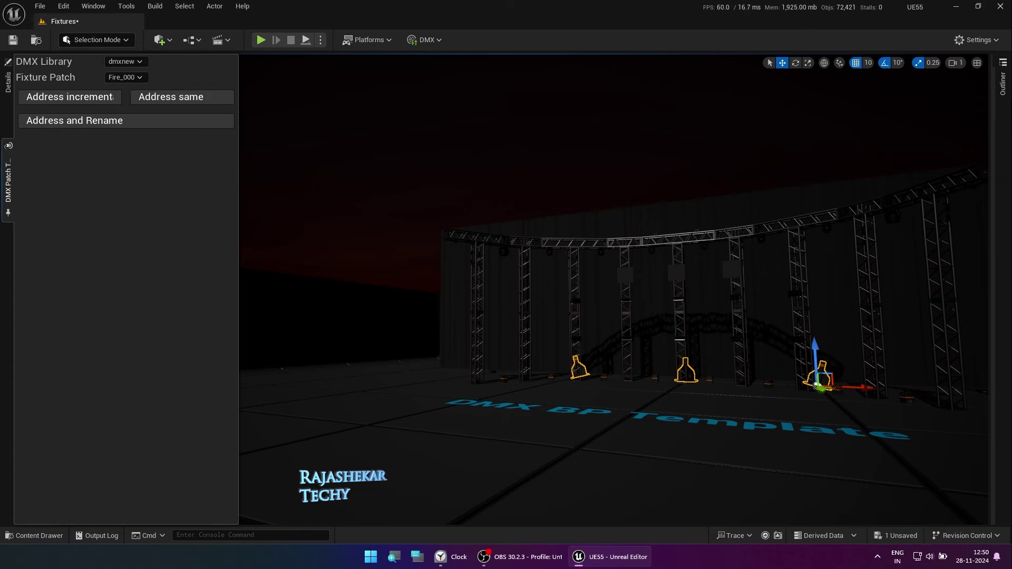
{"action": "left_click", "coordinate": [1003, 84]}
Select both Laser_Patch actors and set Laser_000 as their starting fixture patch.
{"action": "left_click", "coordinate": [943, 168]}
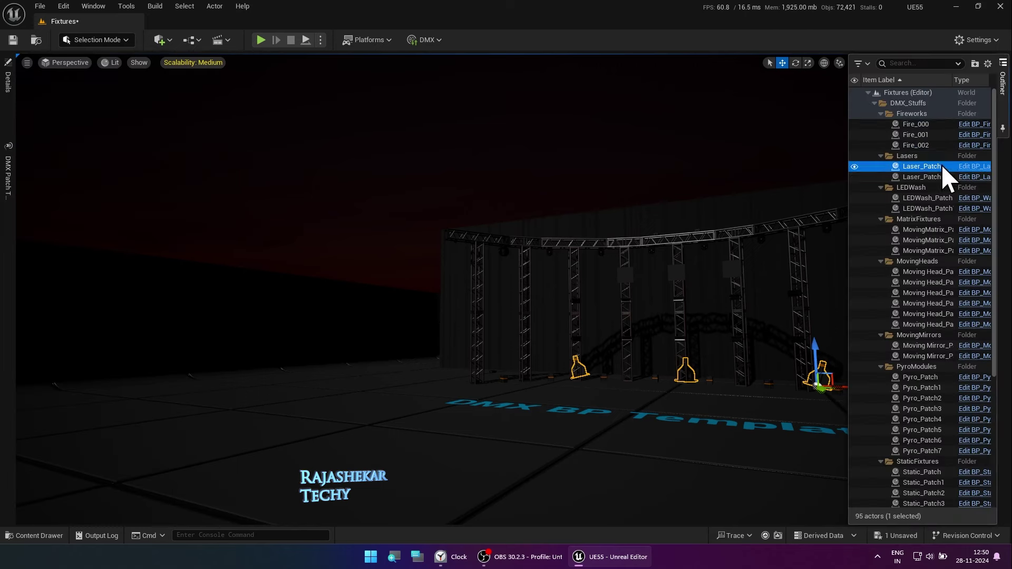
{"action": "left_click", "coordinate": [934, 177], "text": "ctrl"}
{"action": "left_click", "coordinate": [5, 175]}
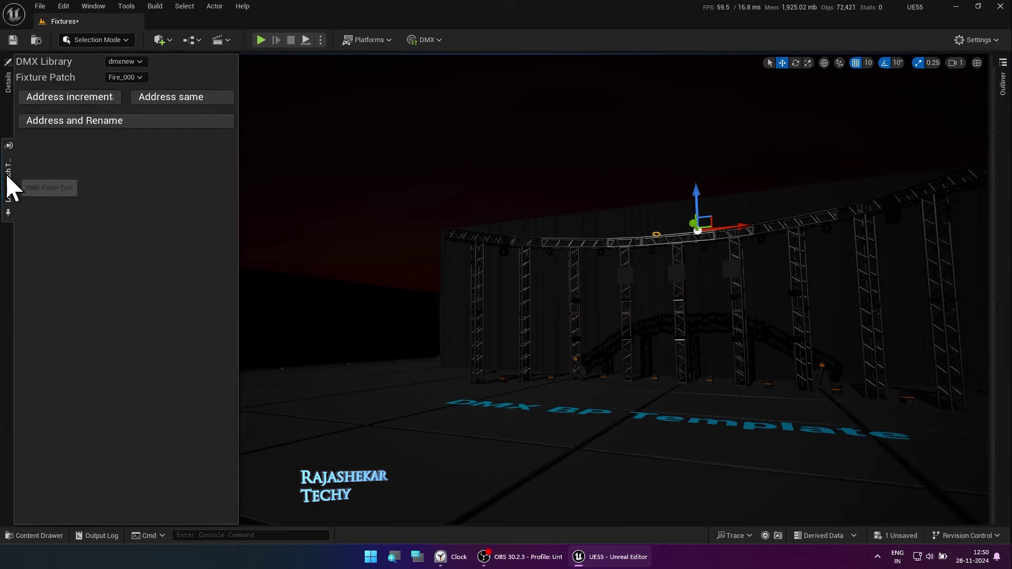
{"action": "left_click", "coordinate": [138, 78]}
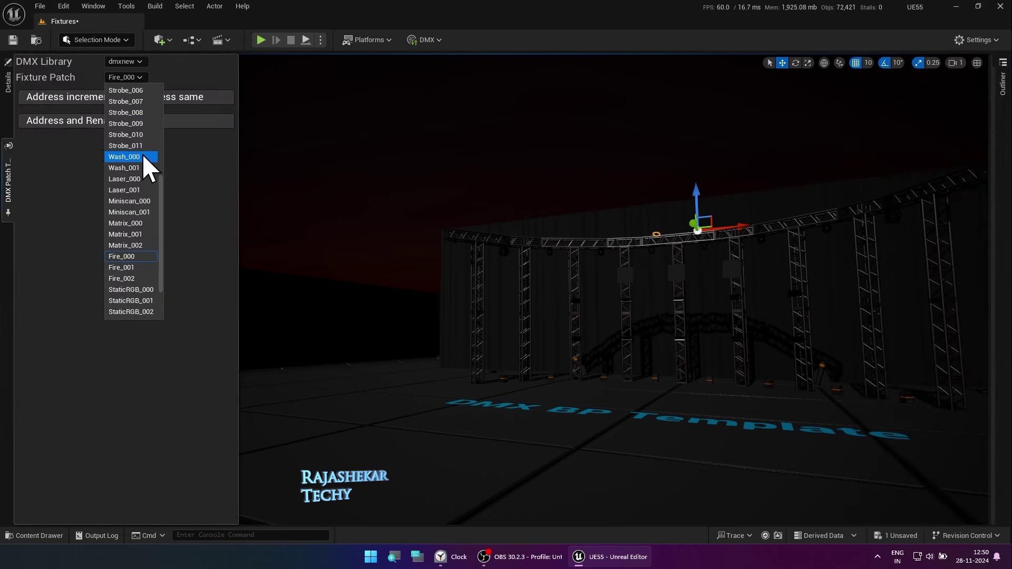
{"action": "left_click", "coordinate": [138, 179]}
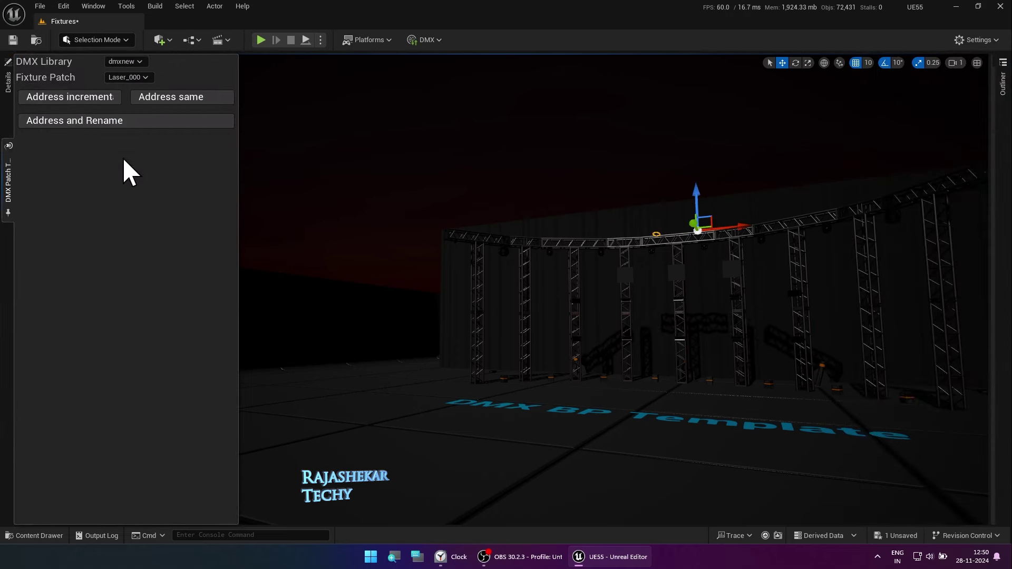
Select both LED wash actors, choose Wash_000, and address and rename them.
{"action": "left_click", "coordinate": [1004, 84]}
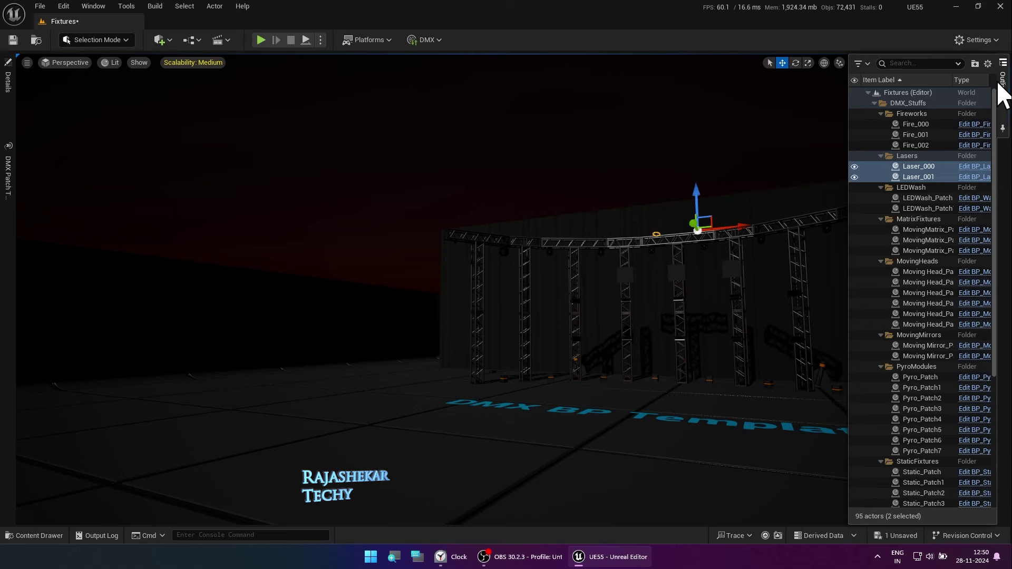
{"action": "left_click", "coordinate": [917, 199]}
{"action": "left_click", "coordinate": [913, 209], "text": "ctrl"}
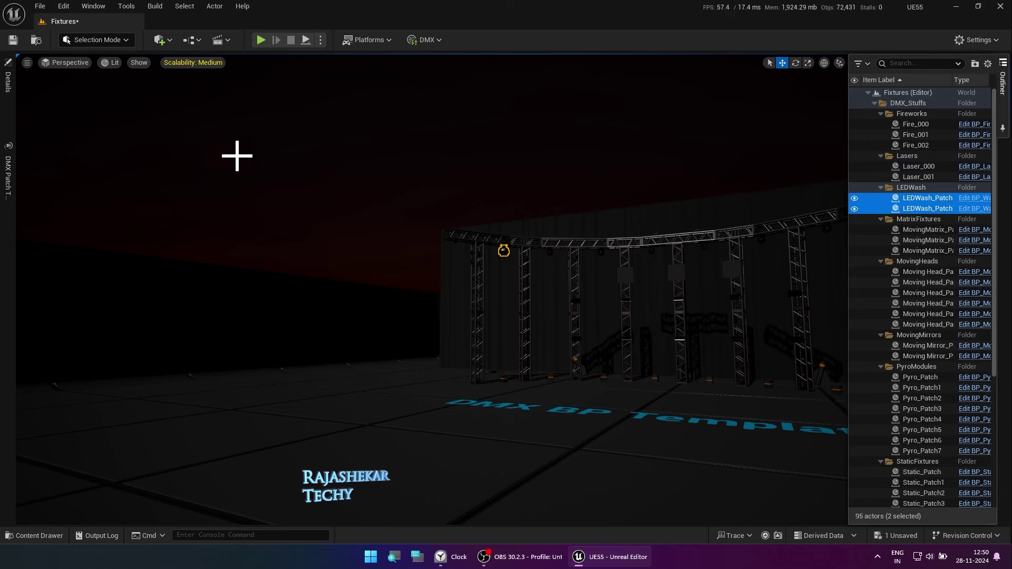
{"action": "left_click", "coordinate": [8, 184]}
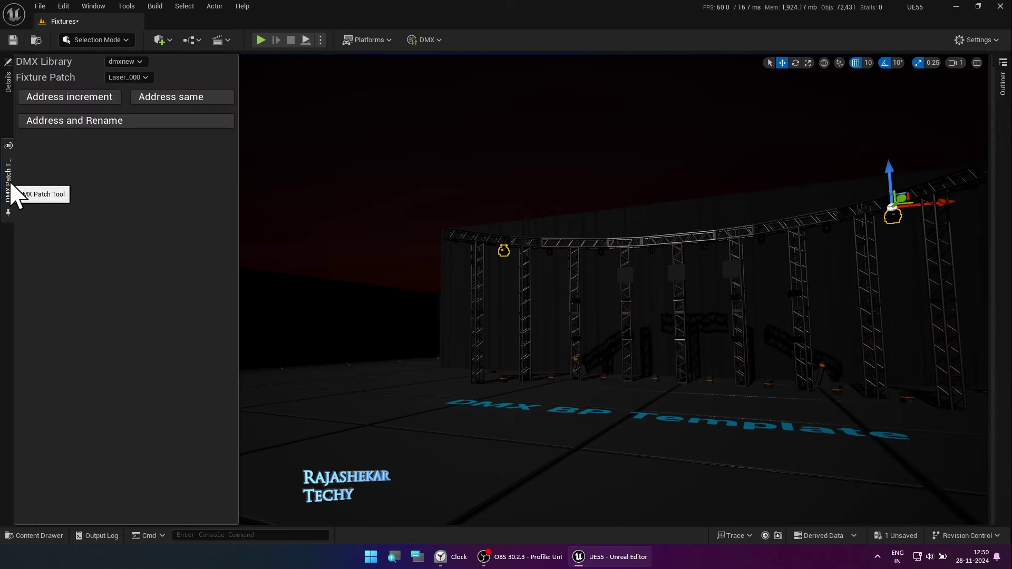
{"action": "left_click", "coordinate": [148, 77]}
{"action": "scroll", "coordinate": [135, 231], "scroll_direction": "up", "scroll_amount": 5}
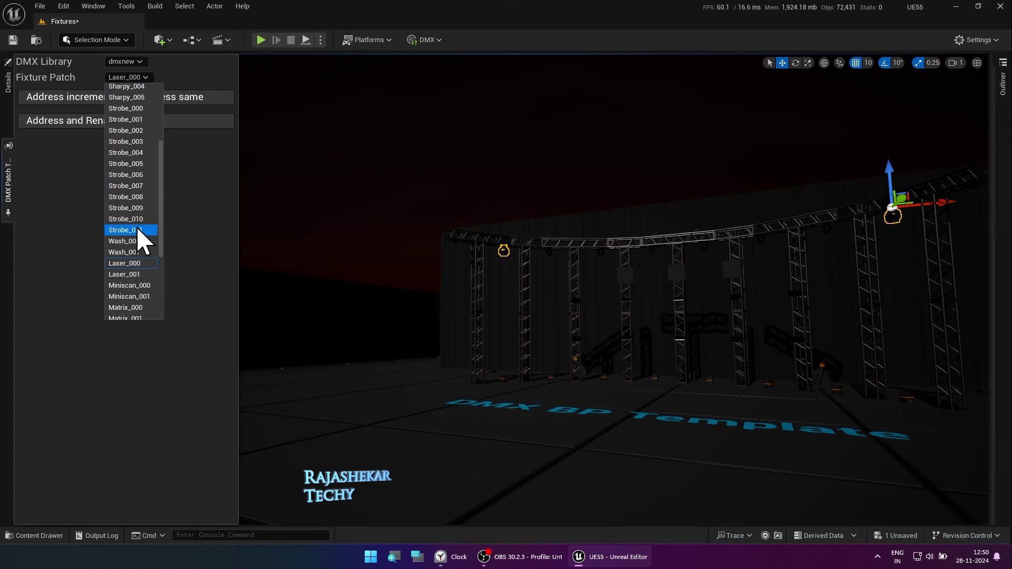
{"action": "scroll", "coordinate": [137, 222], "scroll_direction": "down", "scroll_amount": 4}
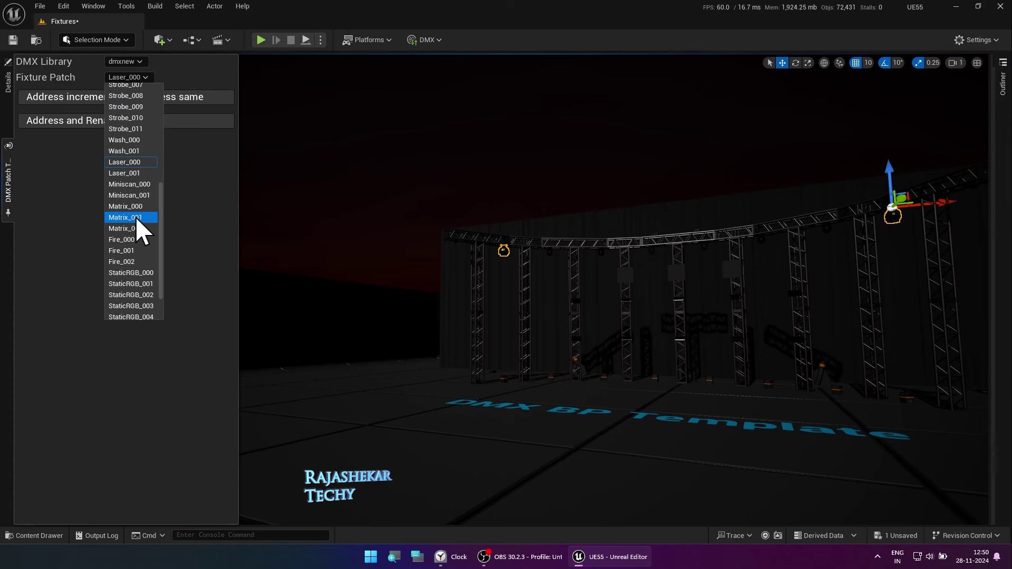
{"action": "scroll", "coordinate": [136, 224], "scroll_direction": "down", "scroll_amount": 4}
{"action": "scroll", "coordinate": [136, 222], "scroll_direction": "up", "scroll_amount": 5}
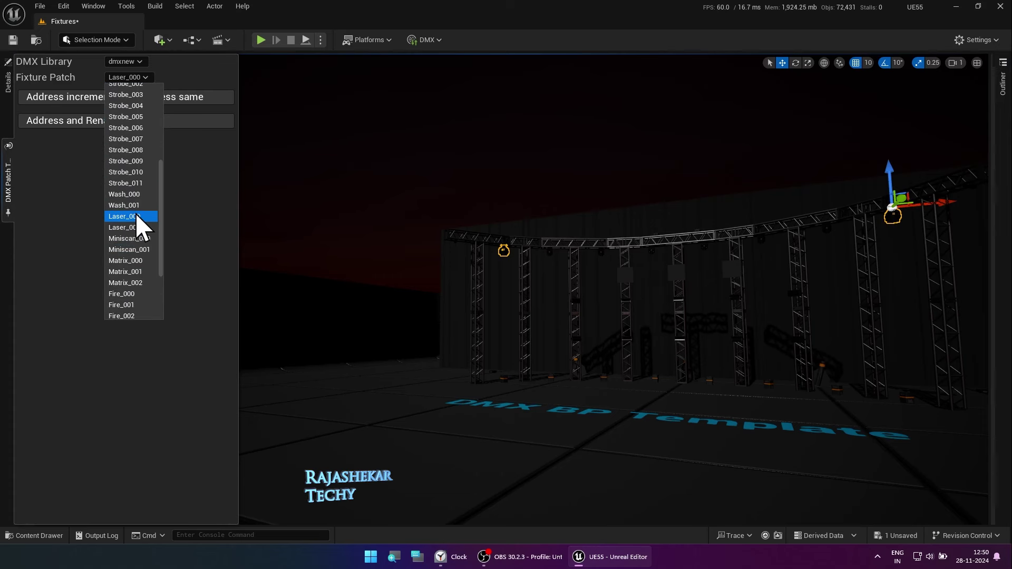
{"action": "scroll", "coordinate": [136, 214], "scroll_direction": "up", "scroll_amount": 5}
{"action": "scroll", "coordinate": [138, 214], "scroll_direction": "up", "scroll_amount": 5}
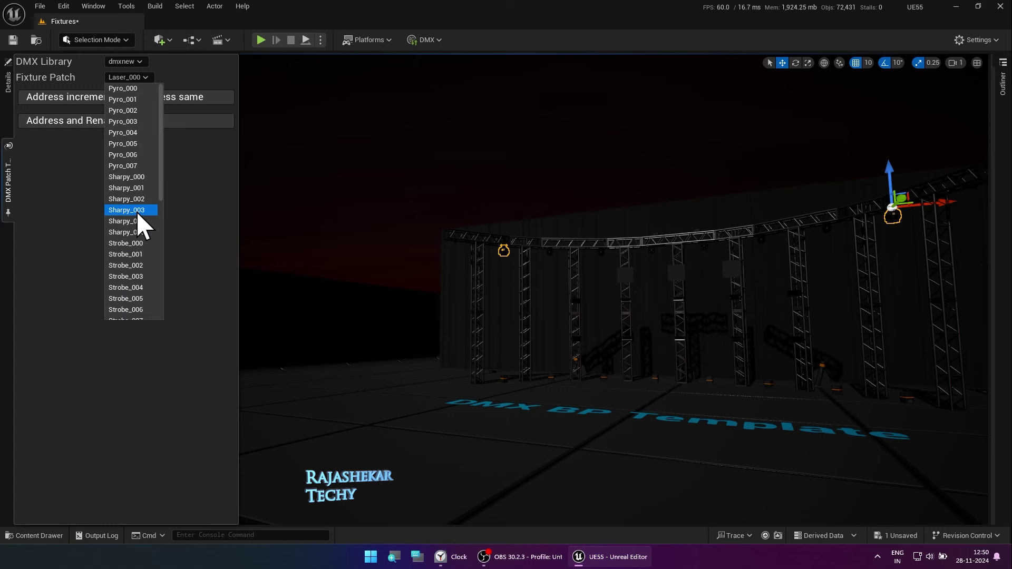
{"action": "scroll", "coordinate": [137, 211], "scroll_direction": "down", "scroll_amount": 7}
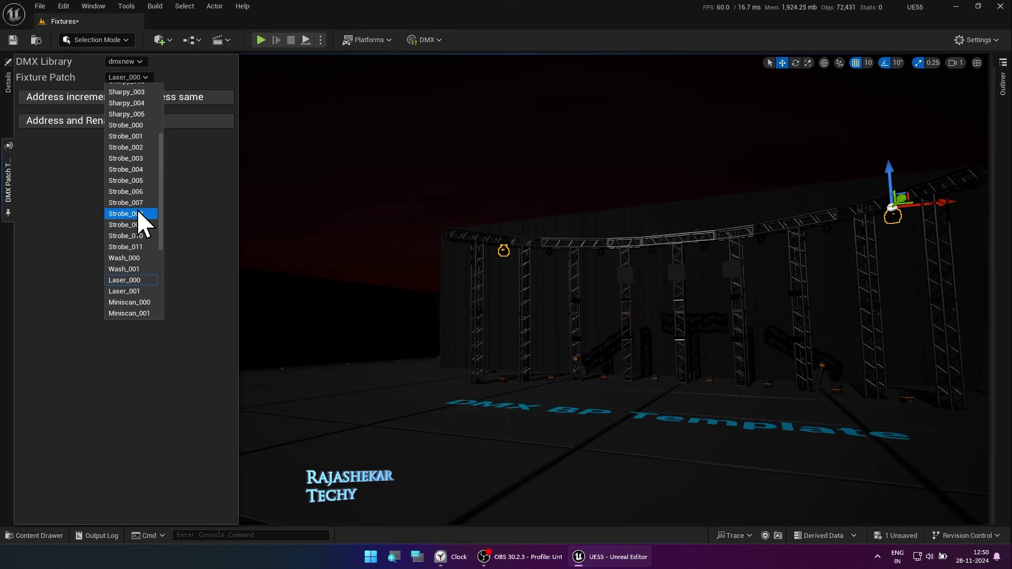
{"action": "left_click", "coordinate": [141, 256]}
{"action": "left_click", "coordinate": [97, 122]}
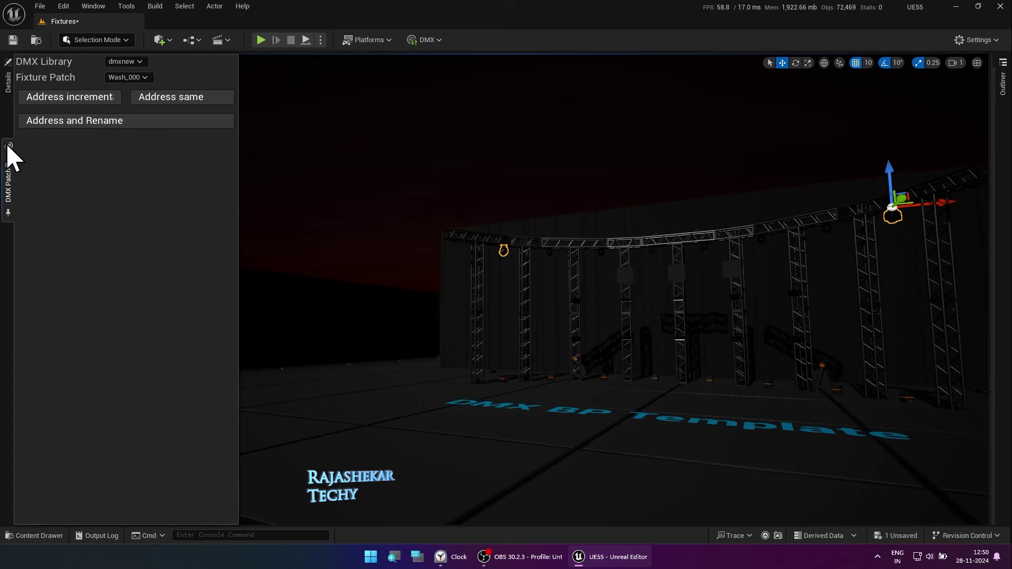
Address and rename the three matrix actors starting from Matrix_000.
{"action": "left_click", "coordinate": [8, 213]}
{"action": "left_click", "coordinate": [1003, 82]}
{"action": "left_click", "coordinate": [922, 230]}
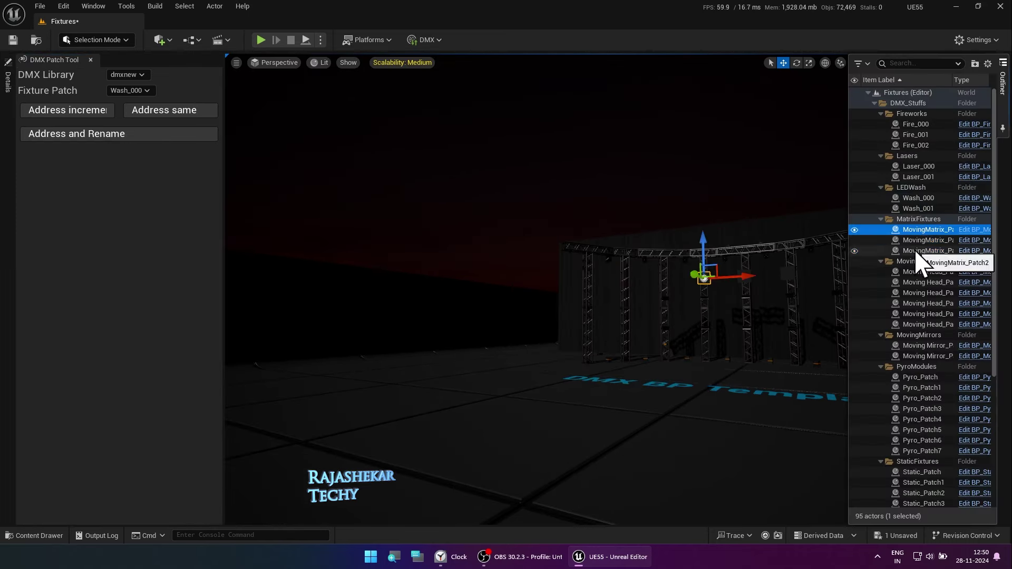
{"action": "left_click", "coordinate": [920, 250], "text": "shift"}
{"action": "left_click", "coordinate": [130, 90]}
{"action": "left_click", "coordinate": [132, 131]}
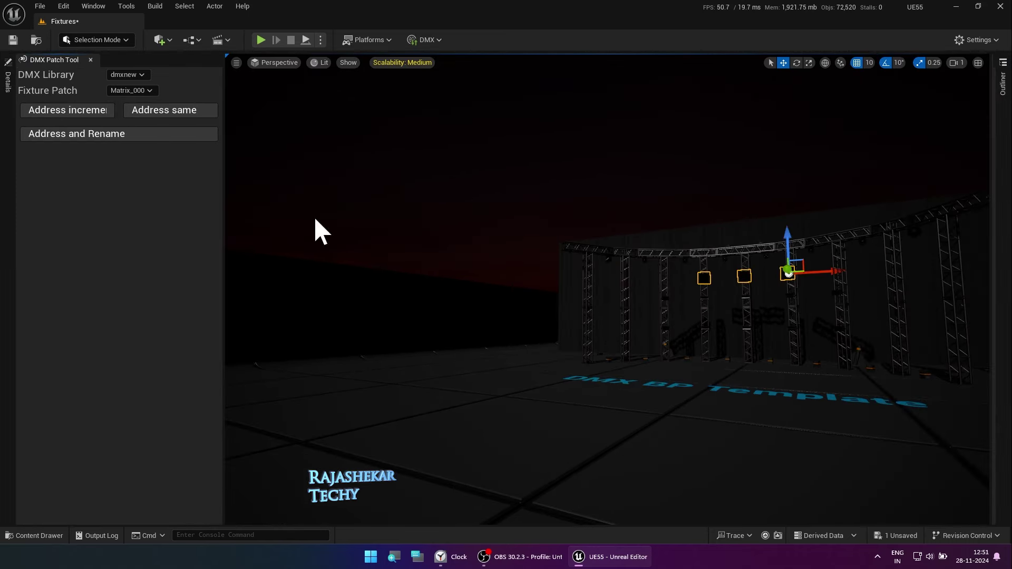
Address and rename the six moving head actors starting from Sharpy_000.
{"action": "left_click", "coordinate": [1003, 82]}
{"action": "left_click", "coordinate": [928, 271]}
{"action": "left_click", "coordinate": [906, 324], "text": "shift"}
{"action": "left_click", "coordinate": [130, 91]}
{"action": "scroll", "coordinate": [146, 134], "scroll_direction": "down", "scroll_amount": 5}
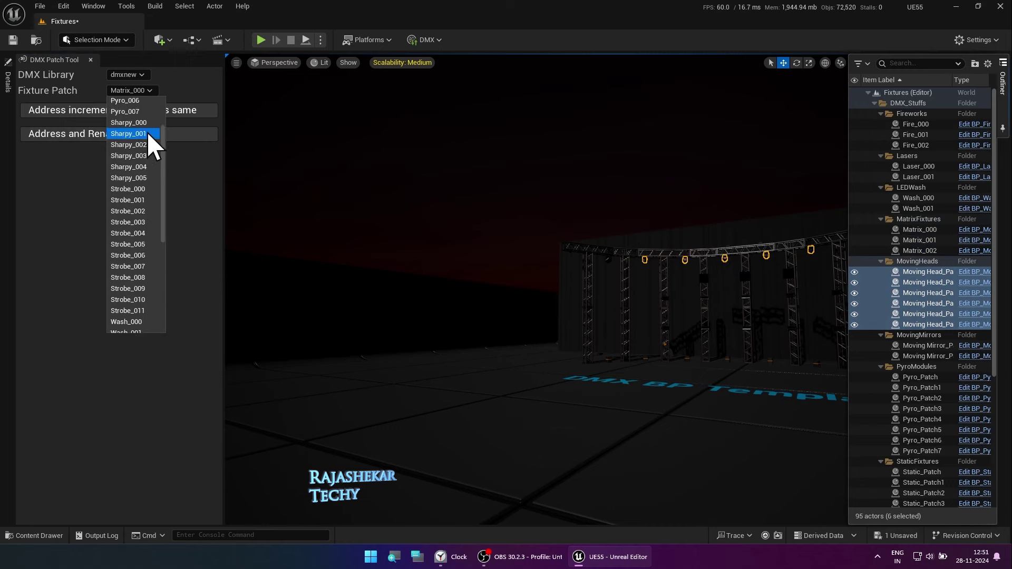
{"action": "left_click", "coordinate": [128, 122]}
{"action": "left_click", "coordinate": [125, 134]}
Address and rename the two moving mirror actors starting from Miniscan_000.
{"action": "left_click", "coordinate": [1003, 82]}
{"action": "left_click", "coordinate": [922, 345]}
{"action": "left_click", "coordinate": [923, 355], "text": "shift"}
{"action": "left_click", "coordinate": [130, 91]}
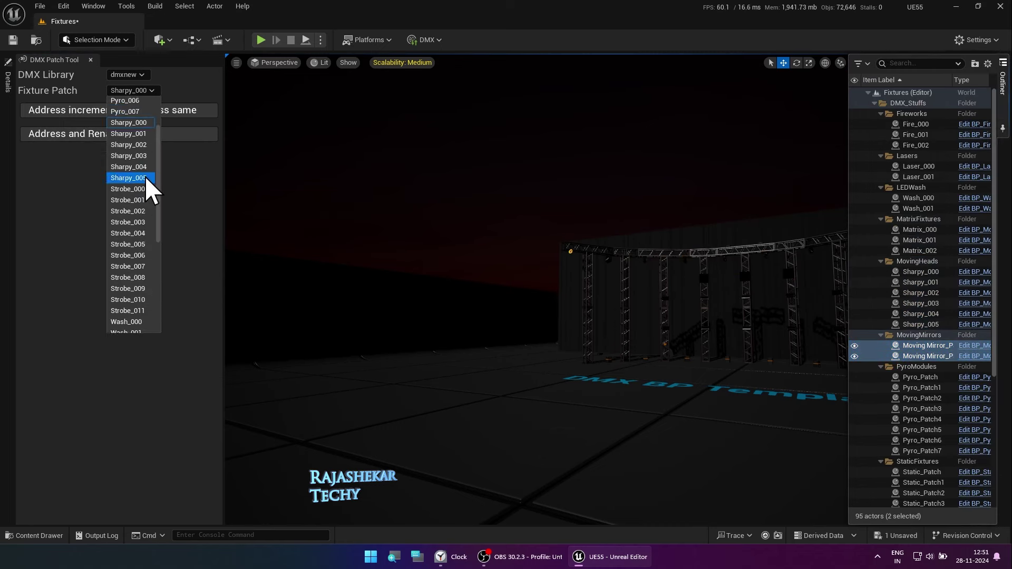
{"action": "scroll", "coordinate": [147, 181], "scroll_direction": "down", "scroll_amount": 5}
{"action": "left_click", "coordinate": [140, 165]}
{"action": "left_click", "coordinate": [102, 148]}
Address and rename the eight pyro actors starting from Pyro_000.
{"action": "left_click", "coordinate": [1003, 81]}
{"action": "left_click", "coordinate": [917, 325]}
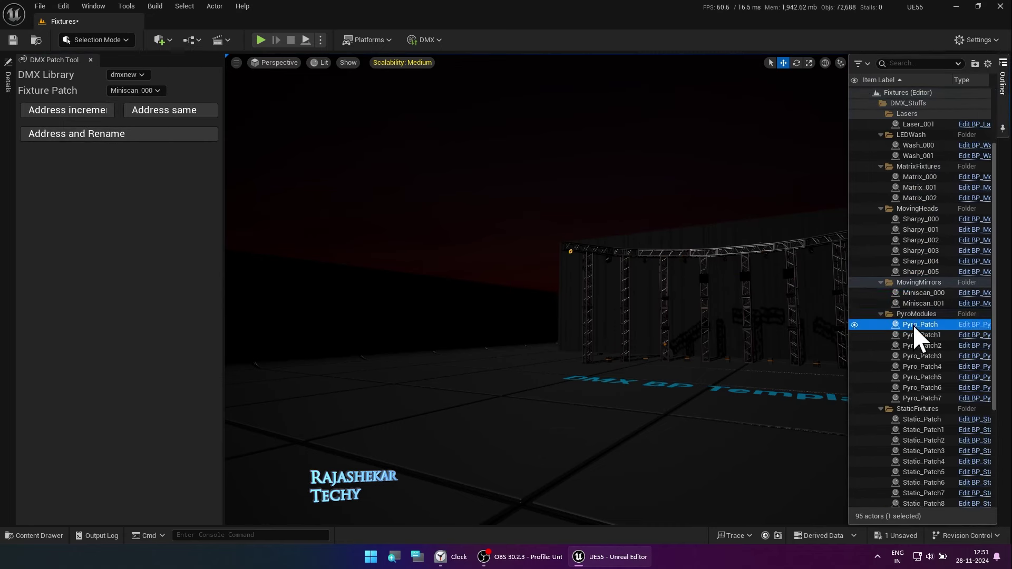
{"action": "left_click", "coordinate": [922, 398], "text": "shift"}
{"action": "left_click", "coordinate": [131, 90]}
{"action": "scroll", "coordinate": [132, 181], "scroll_direction": "down", "scroll_amount": 2}
{"action": "scroll", "coordinate": [136, 199], "scroll_direction": "down", "scroll_amount": 2}
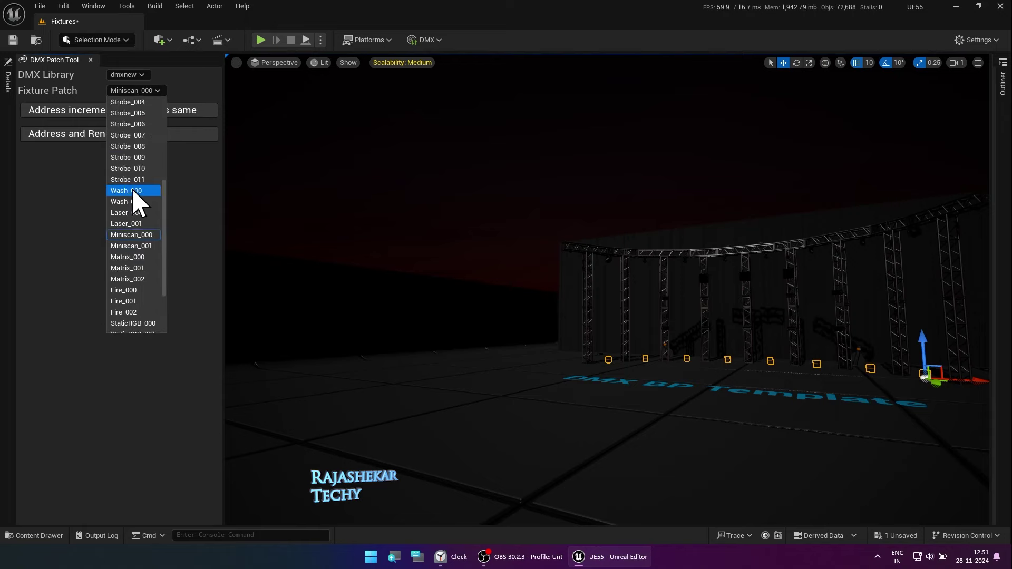
{"action": "scroll", "coordinate": [136, 199], "scroll_direction": "up", "scroll_amount": 5}
{"action": "left_click", "coordinate": [134, 160]}
{"action": "left_click", "coordinate": [112, 135]}
Address and rename all static fixture actors starting from StaticRGB_000.
{"action": "left_click", "coordinate": [1002, 82]}
{"action": "left_click", "coordinate": [923, 358]}
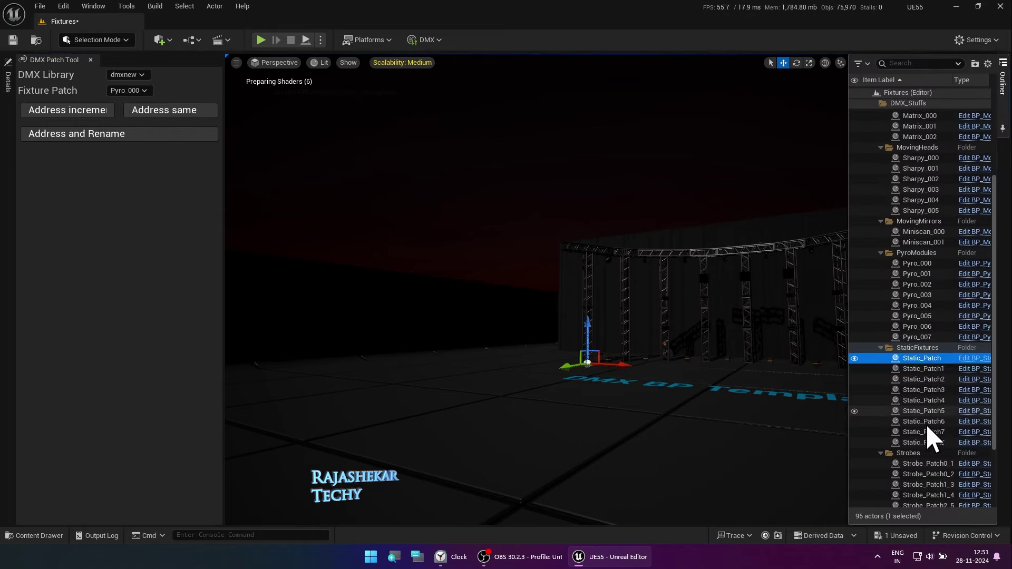
{"action": "left_click", "coordinate": [923, 442], "text": "shift"}
{"action": "left_click", "coordinate": [132, 90]}
{"action": "scroll", "coordinate": [138, 179], "scroll_direction": "down", "scroll_amount": 2}
{"action": "left_click", "coordinate": [143, 285]}
{"action": "left_click", "coordinate": [113, 134]}
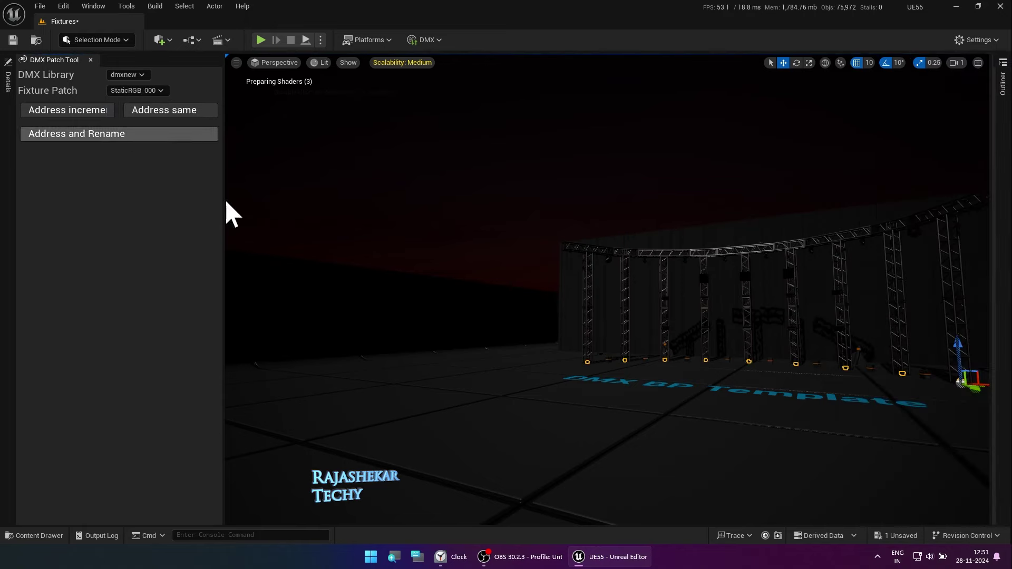
{"action": "left_click", "coordinate": [1002, 82]}
{"action": "left_click", "coordinate": [928, 375]}
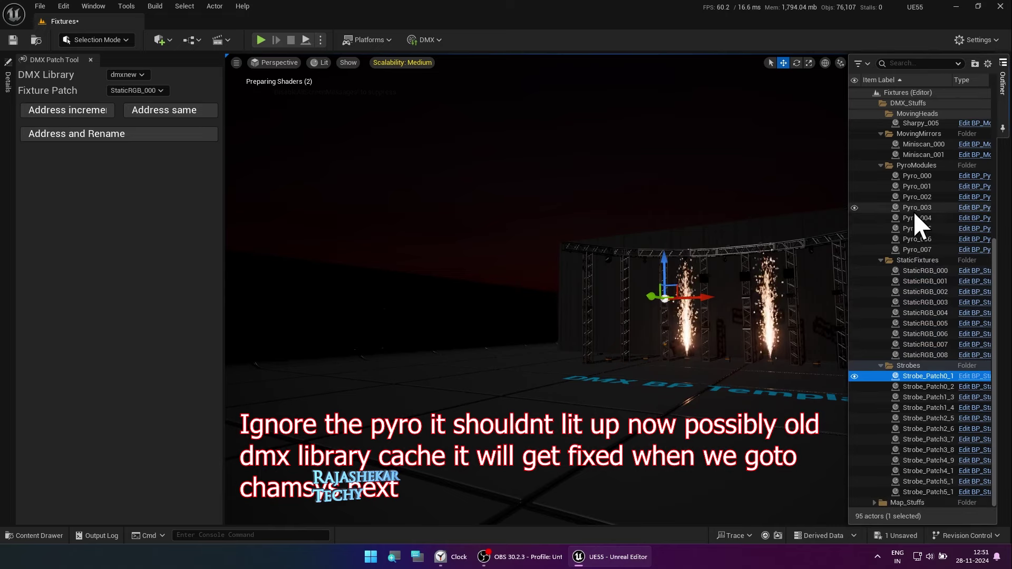
Select all twelve Strobe_Patch actors and assign Strobe_000 as their starting fixture patch.
{"action": "left_click", "coordinate": [927, 489], "text": "shift"}
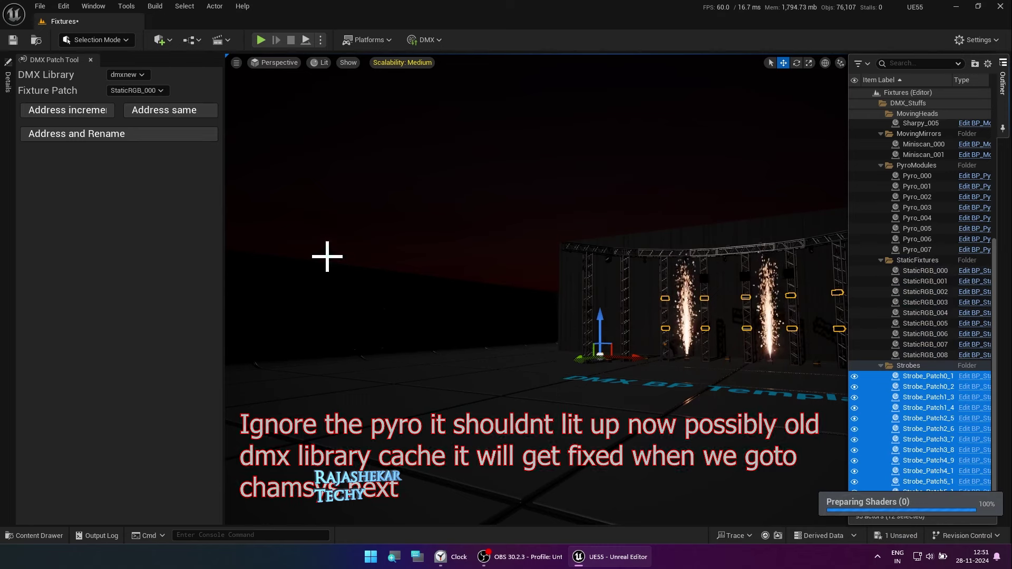
{"action": "left_click", "coordinate": [158, 90]}
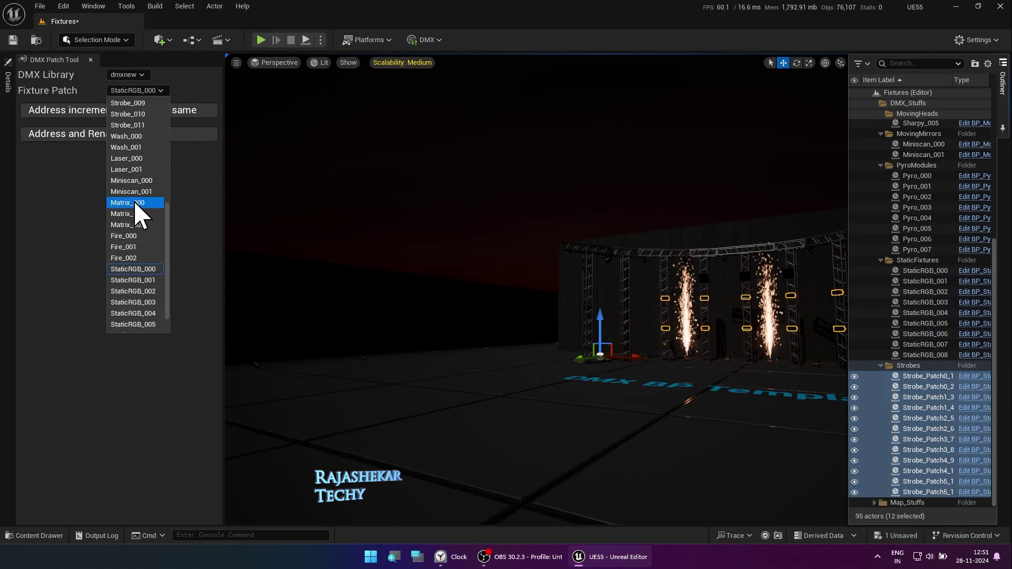
{"action": "scroll", "coordinate": [134, 200], "scroll_direction": "up", "scroll_amount": 2}
{"action": "scroll", "coordinate": [134, 200], "scroll_direction": "up", "scroll_amount": 3}
{"action": "scroll", "coordinate": [134, 200], "scroll_direction": "up", "scroll_amount": 3}
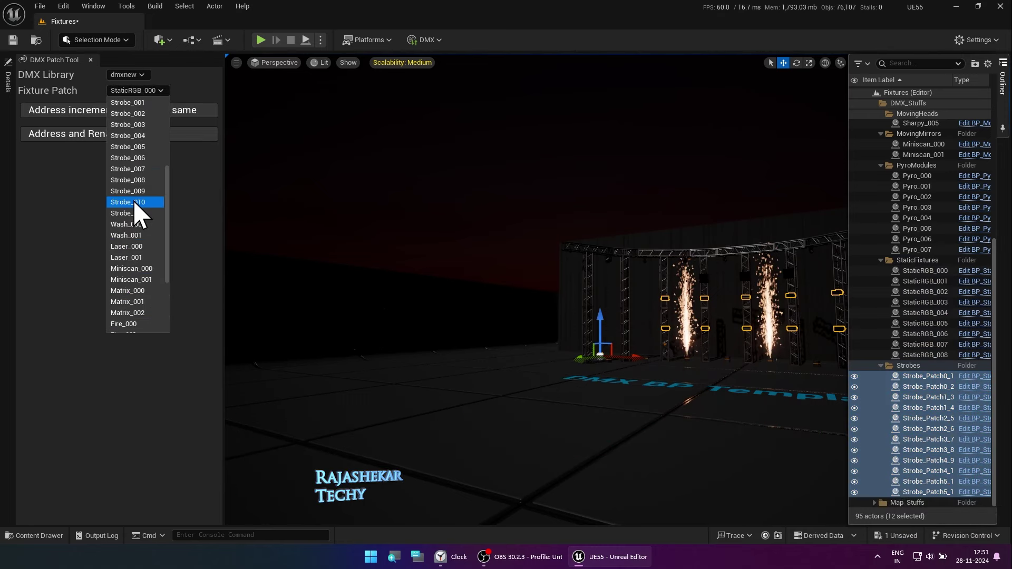
{"action": "scroll", "coordinate": [134, 200], "scroll_direction": "up", "scroll_amount": 1}
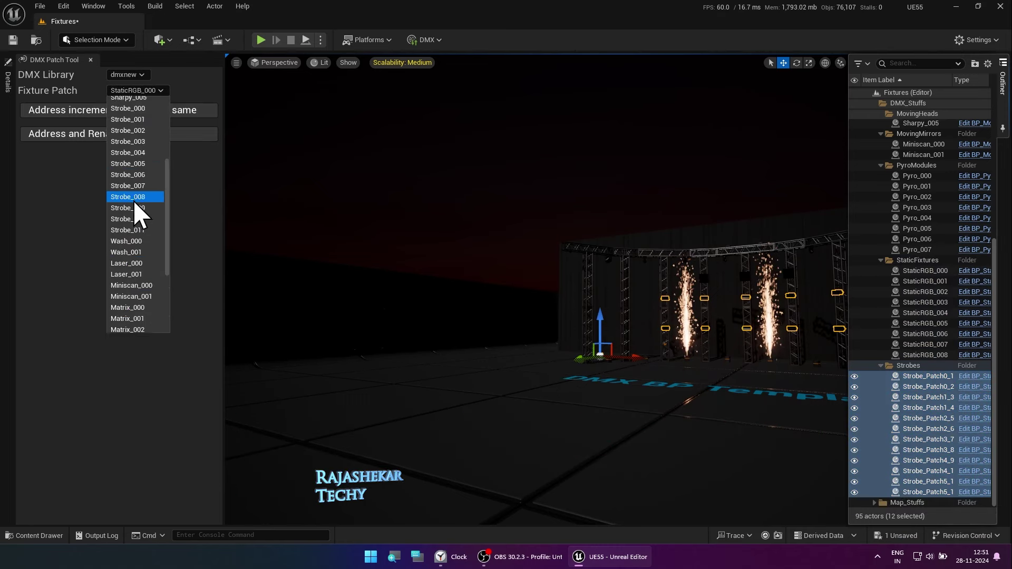
{"action": "left_click", "coordinate": [156, 106]}
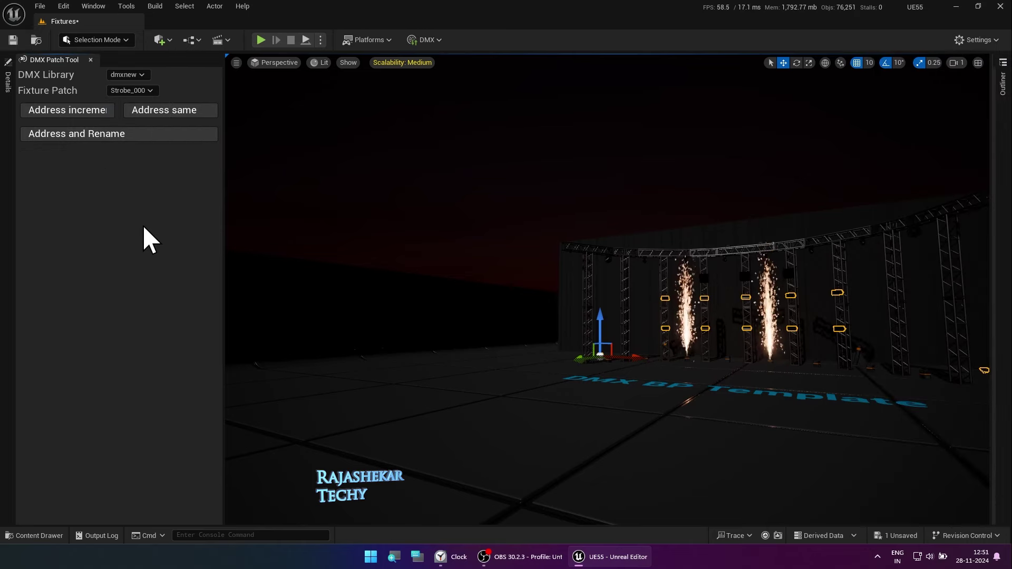
{"action": "left_click", "coordinate": [391, 215]}
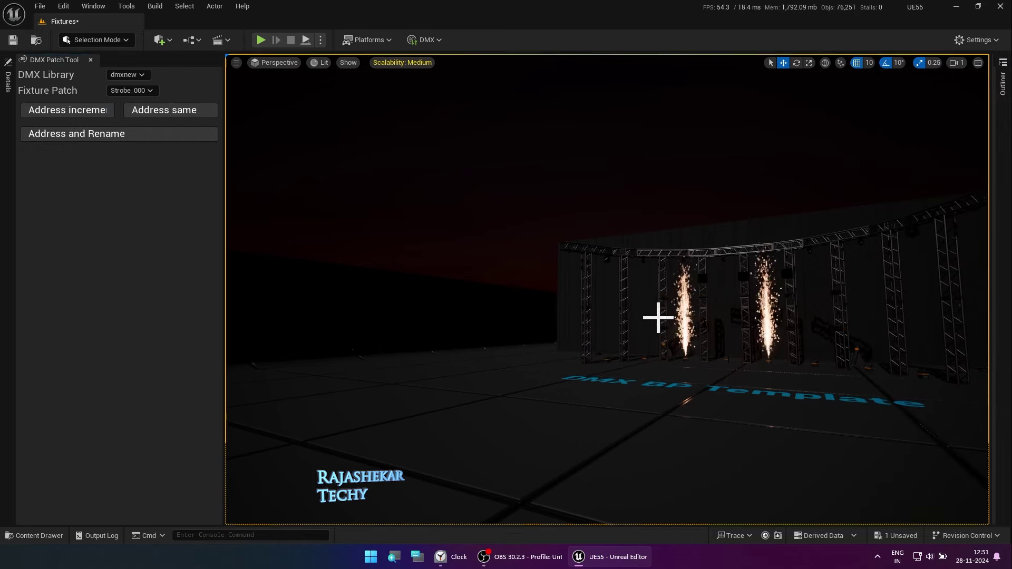
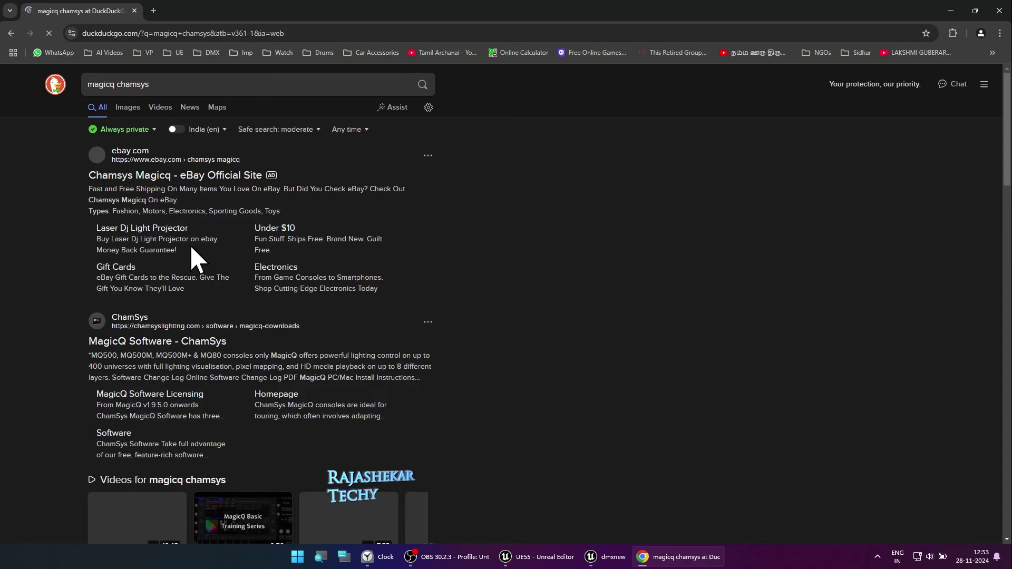
Go to the ChamSys MagicQ downloads page and download the Windows 1.9.5.6 installer.
{"action": "scroll", "coordinate": [157, 354], "scroll_direction": "down", "scroll_amount": 3}
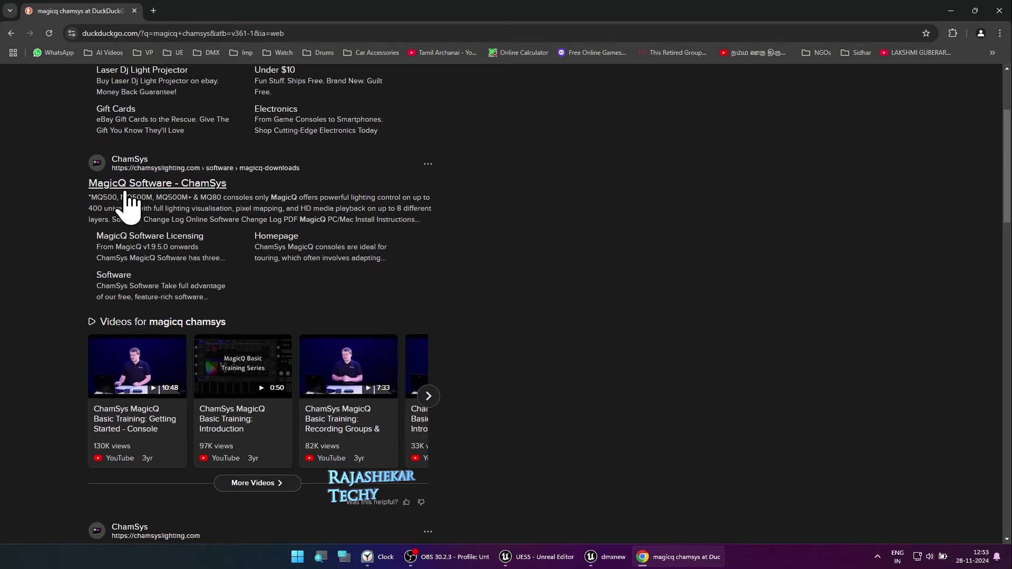
{"action": "left_click", "coordinate": [133, 188]}
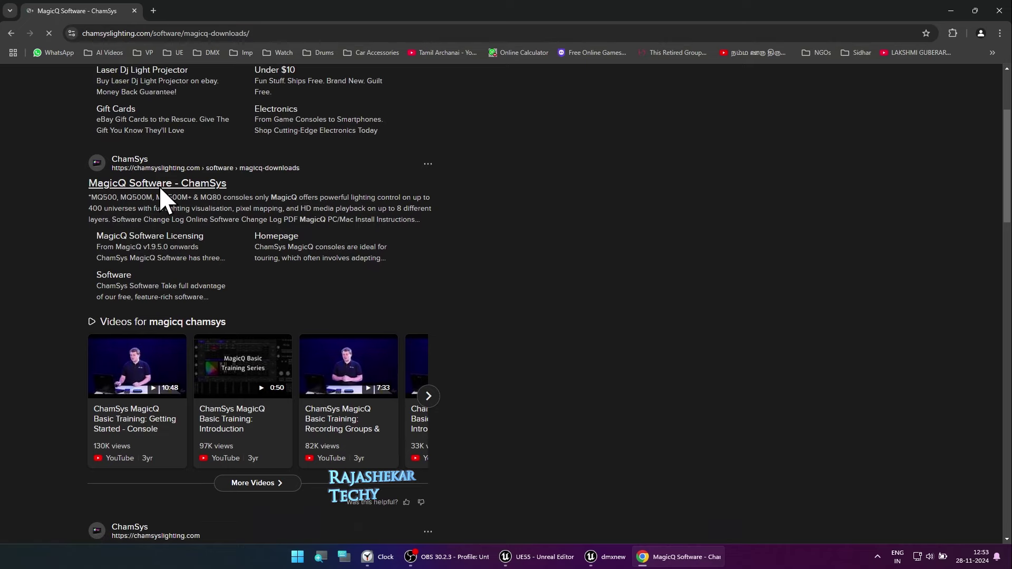
{"action": "scroll", "coordinate": [139, 184], "scroll_direction": "down", "scroll_amount": 2}
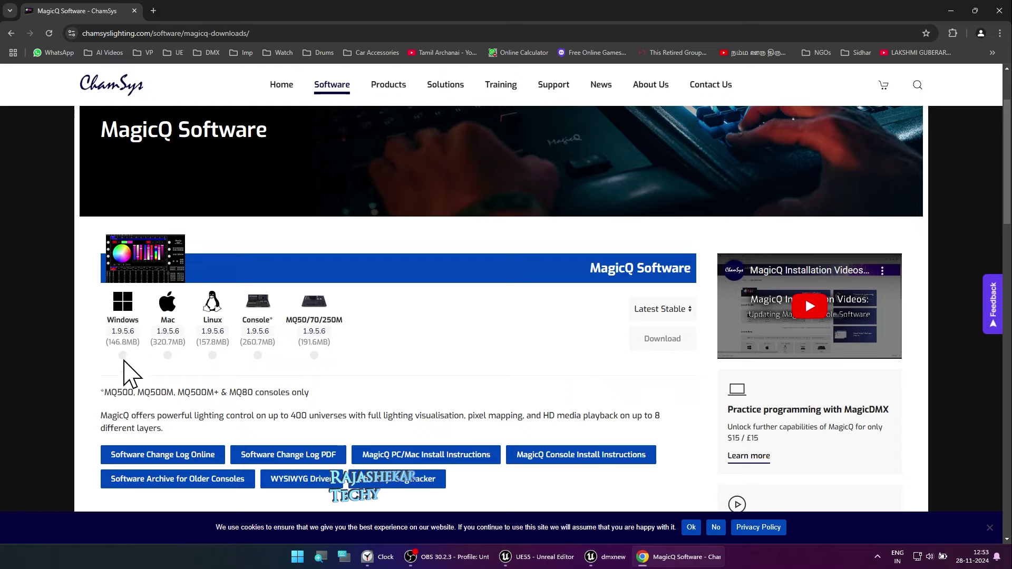
{"action": "left_click", "coordinate": [123, 355]}
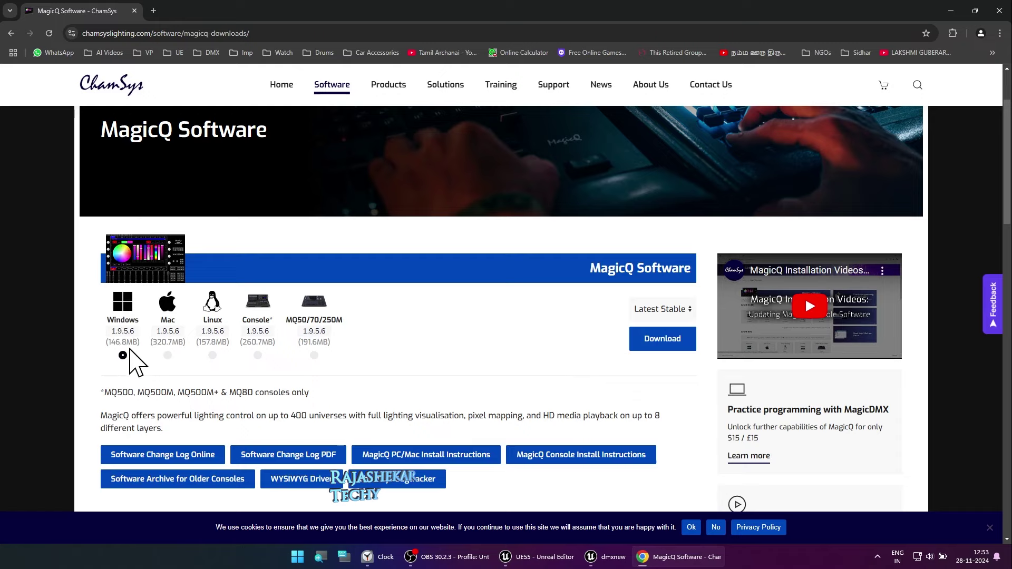
{"action": "left_click", "coordinate": [662, 342]}
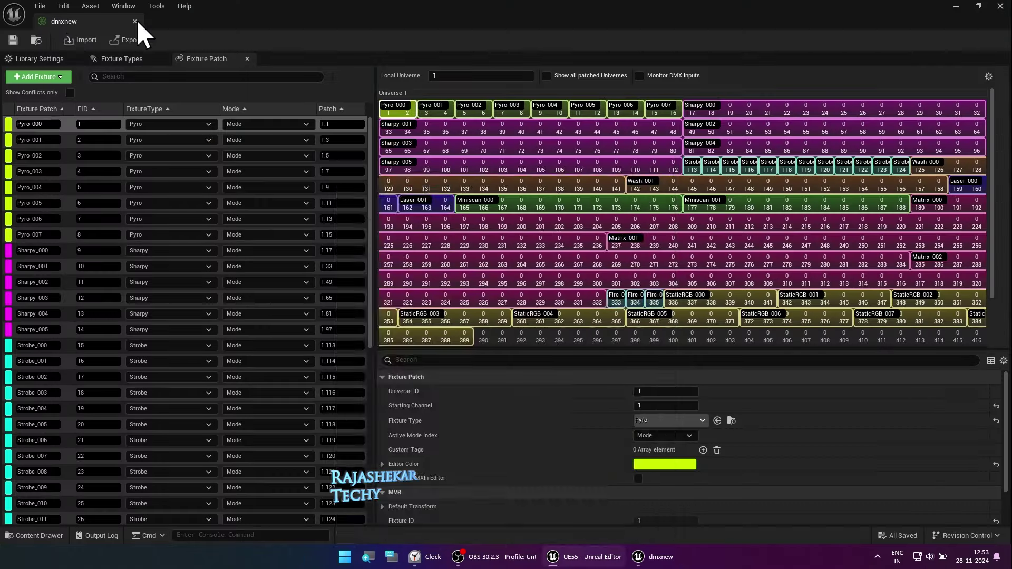
Launch MagicQ PC maximized and start a new empty show in programming mode.
{"action": "key", "text": "super"}
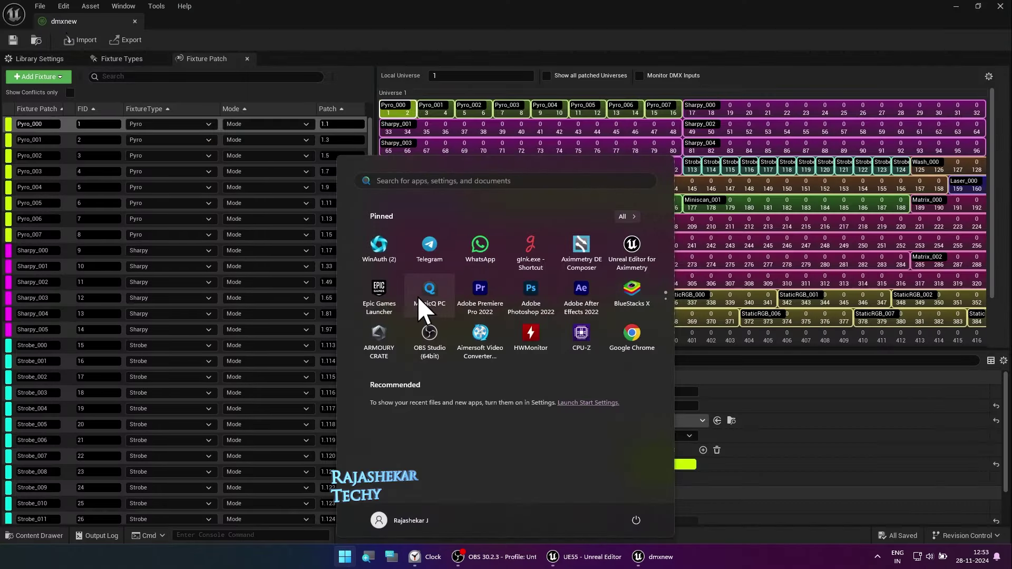
{"action": "left_click", "coordinate": [419, 310]}
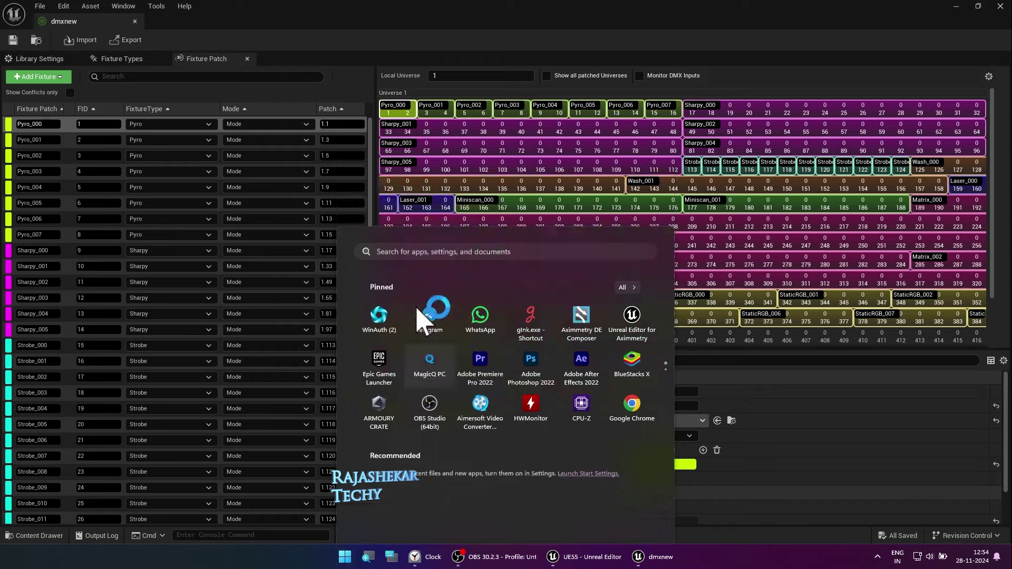
{"action": "double_click", "coordinate": [644, 10]}
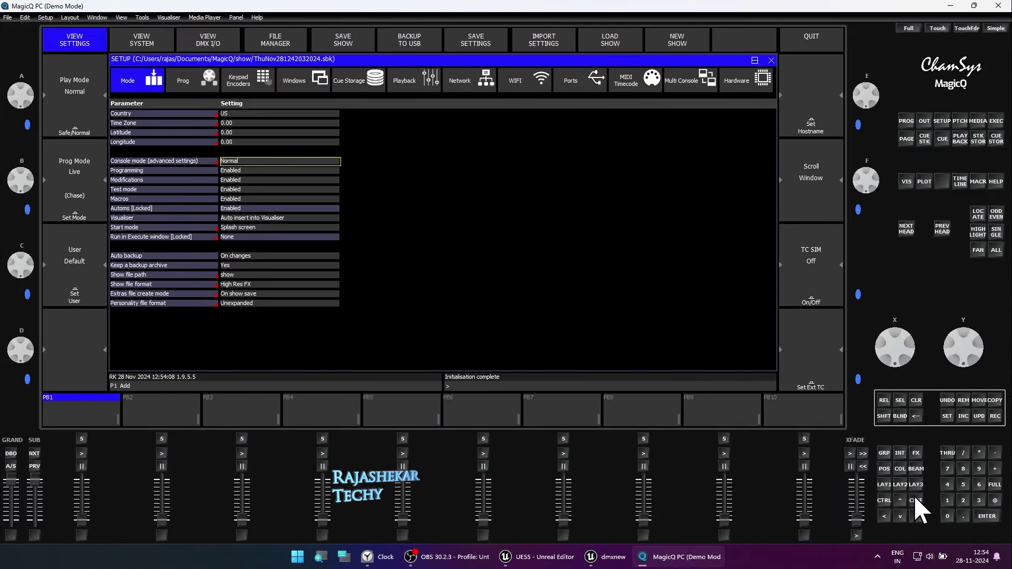
{"action": "left_click", "coordinate": [918, 505]}
{"action": "left_click", "coordinate": [11, 18]}
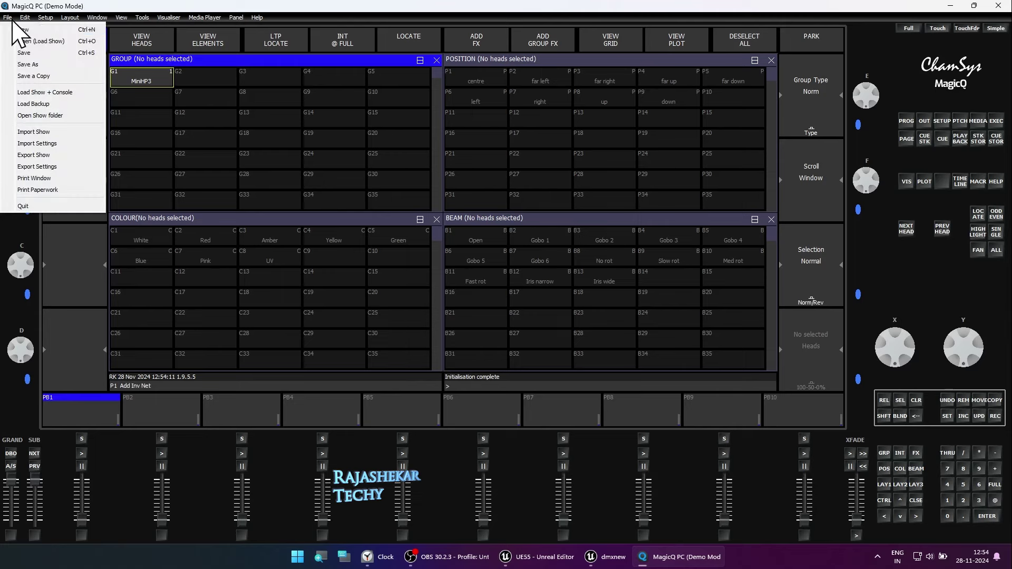
{"action": "left_click", "coordinate": [23, 39]}
{"action": "left_click", "coordinate": [378, 164]}
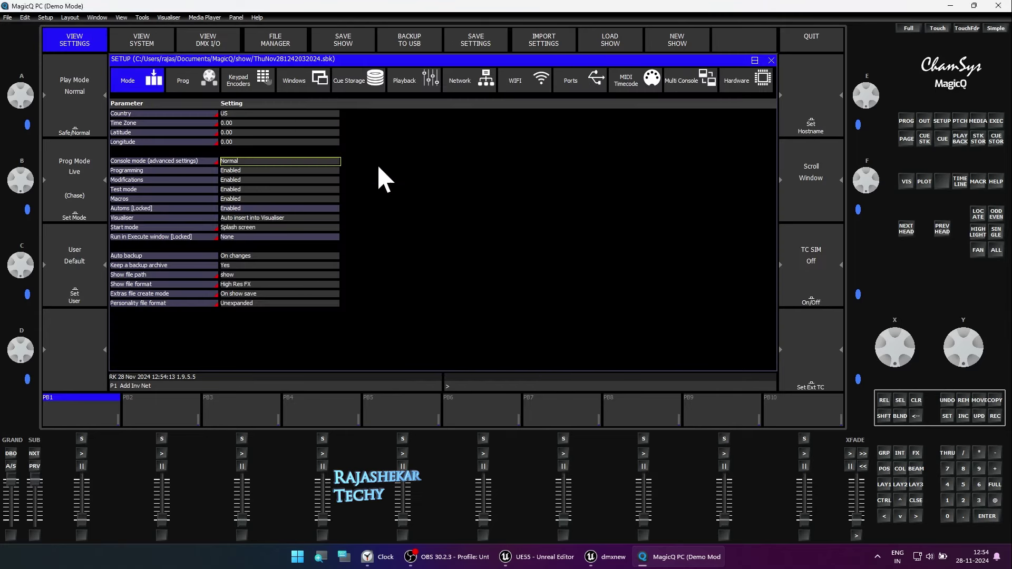
{"action": "left_click", "coordinate": [338, 111]}
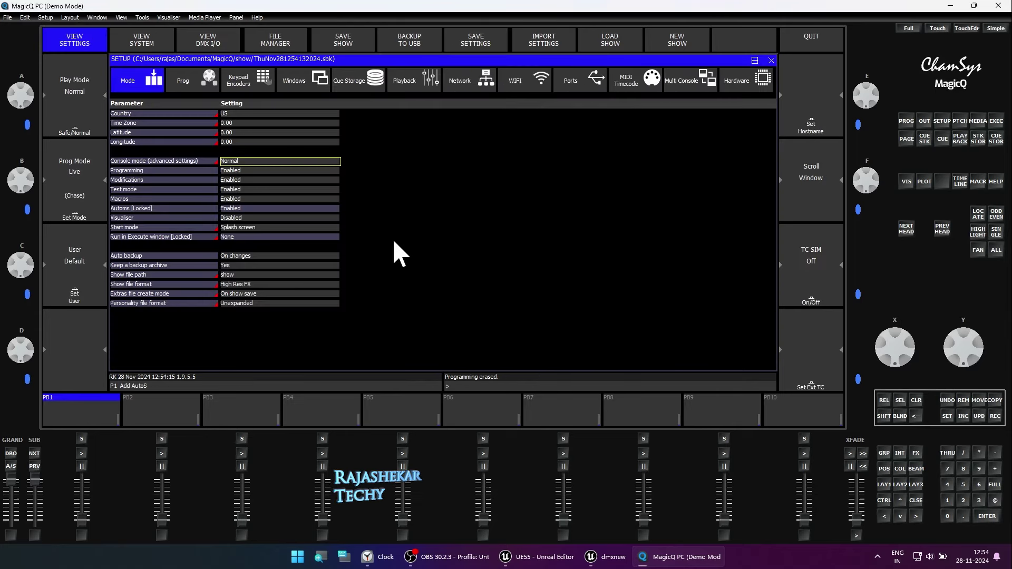
{"action": "left_click", "coordinate": [882, 484]}
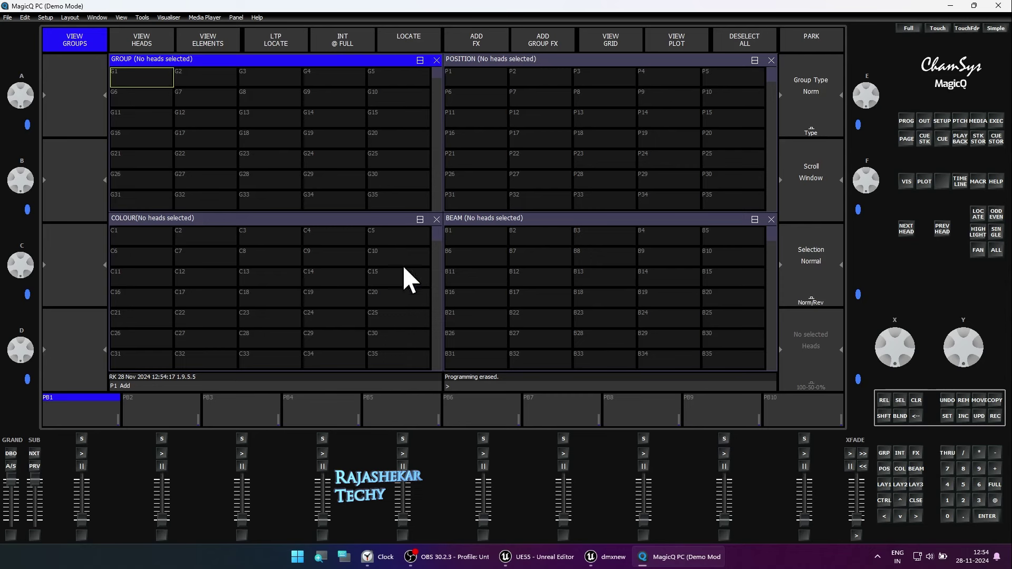
Set Net host options to Normal + Loopback IP in the network setup.
{"action": "left_click", "coordinate": [942, 122]}
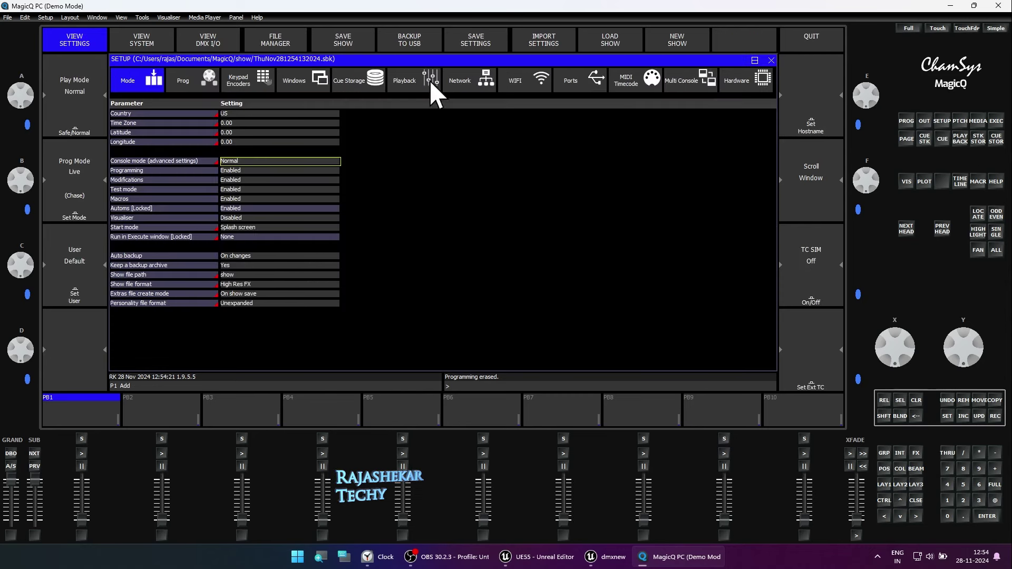
{"action": "left_click", "coordinate": [470, 79]}
{"action": "left_click", "coordinate": [130, 144]}
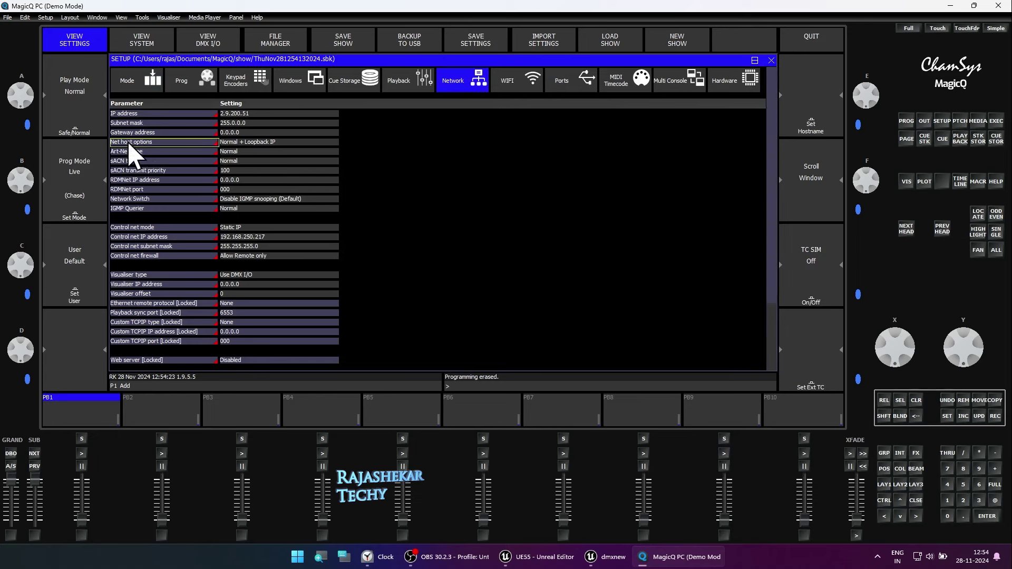
{"action": "left_click", "coordinate": [240, 141]}
{"action": "left_click", "coordinate": [241, 142]}
{"action": "left_click", "coordinate": [428, 108]}
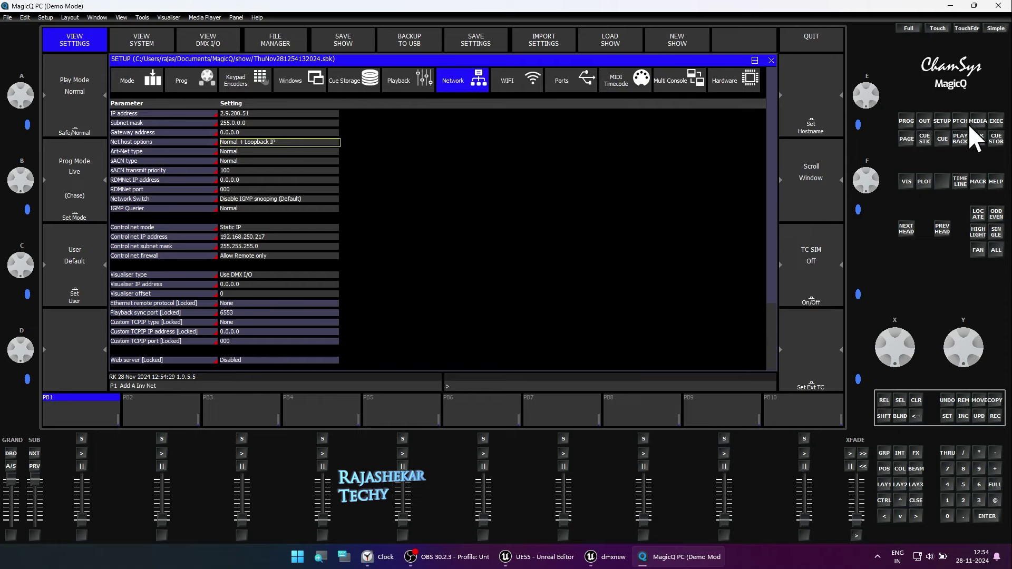
{"action": "left_click", "coordinate": [210, 46]}
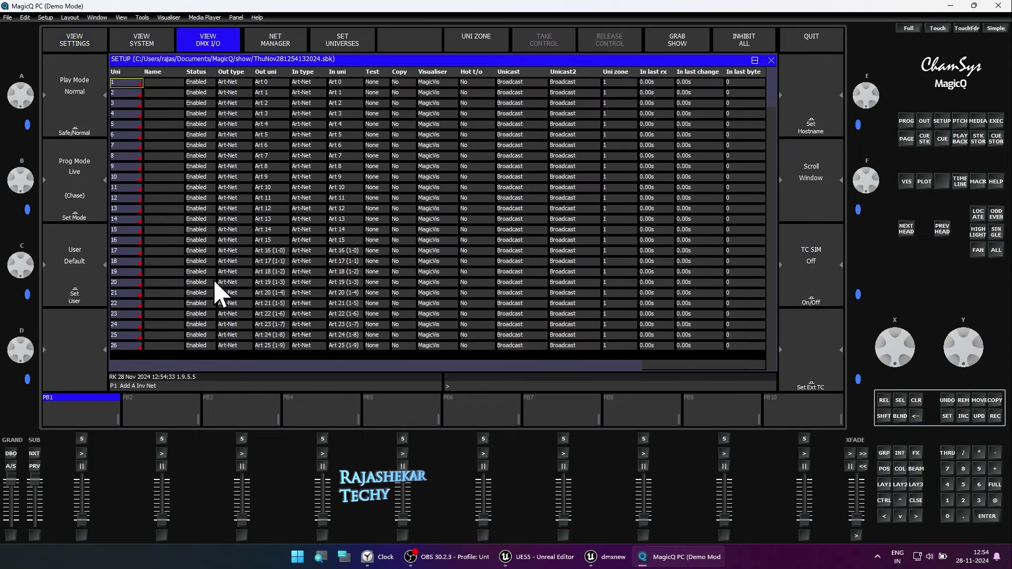
Toggle universes 1–5 to Disabled and back to Enabled, then return to the main windows.
{"action": "key", "text": "Down"}
{"action": "key", "text": "Down"}
{"action": "key", "text": "Down"}
{"action": "key", "text": "Down"}
{"action": "key", "text": "Down"}
{"action": "key", "text": "Down"}
{"action": "key", "text": "Down"}
{"action": "key", "text": "Down"}
{"action": "key", "text": "Down"}
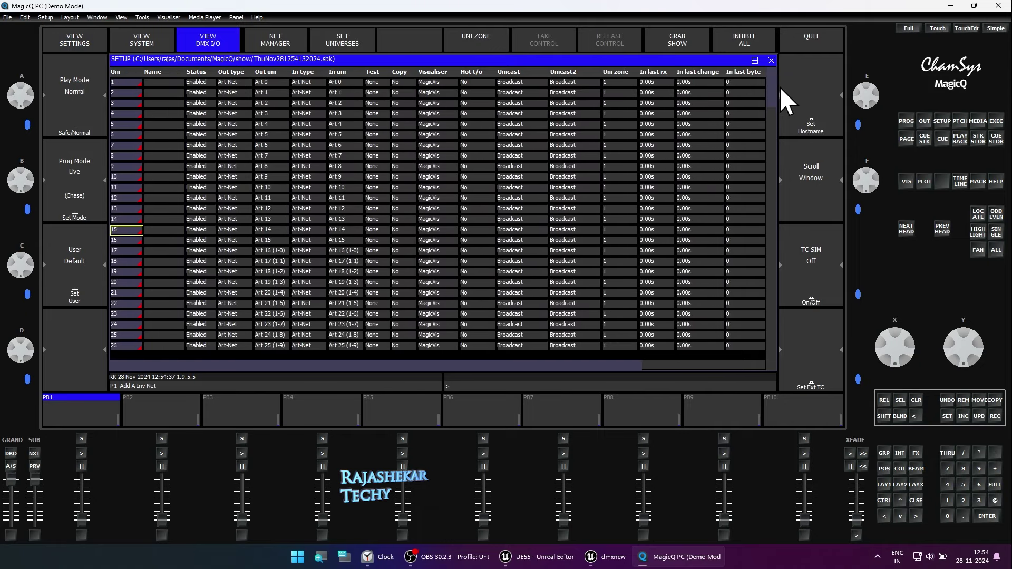
{"action": "left_click", "coordinate": [198, 83]}
{"action": "left_click", "coordinate": [198, 84]}
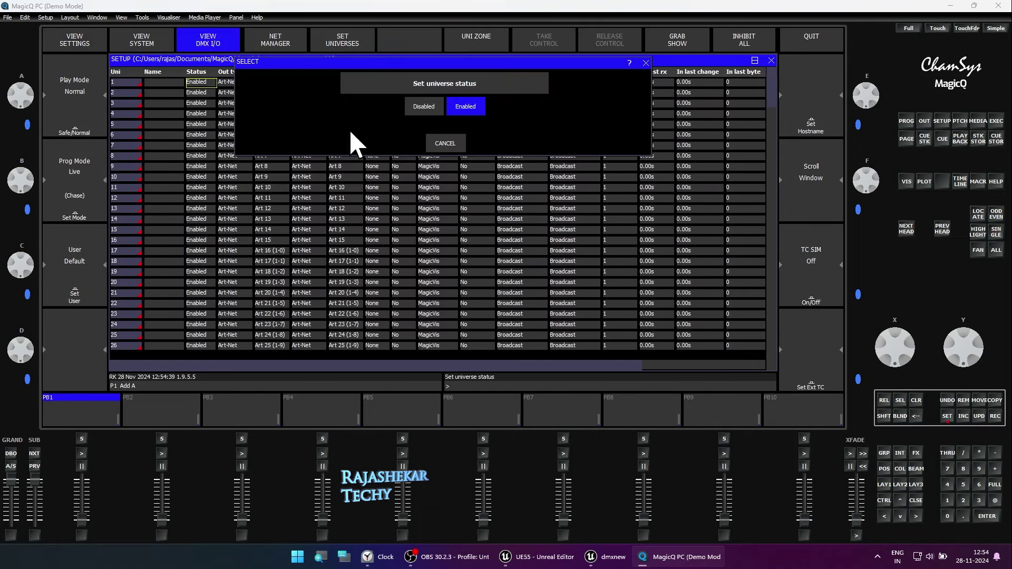
{"action": "left_click", "coordinate": [472, 111]}
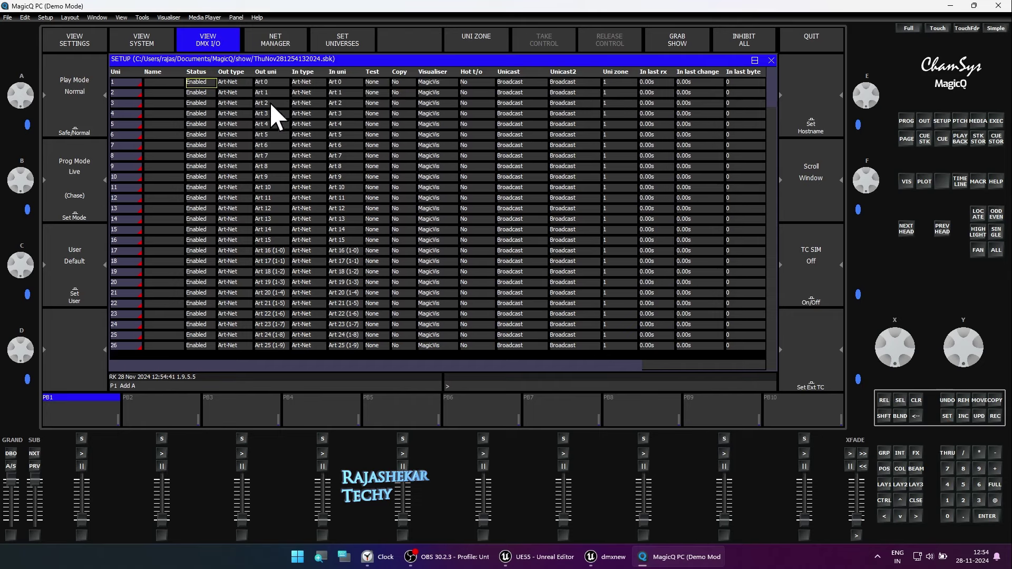
{"action": "left_click", "coordinate": [203, 125], "text": "shift"}
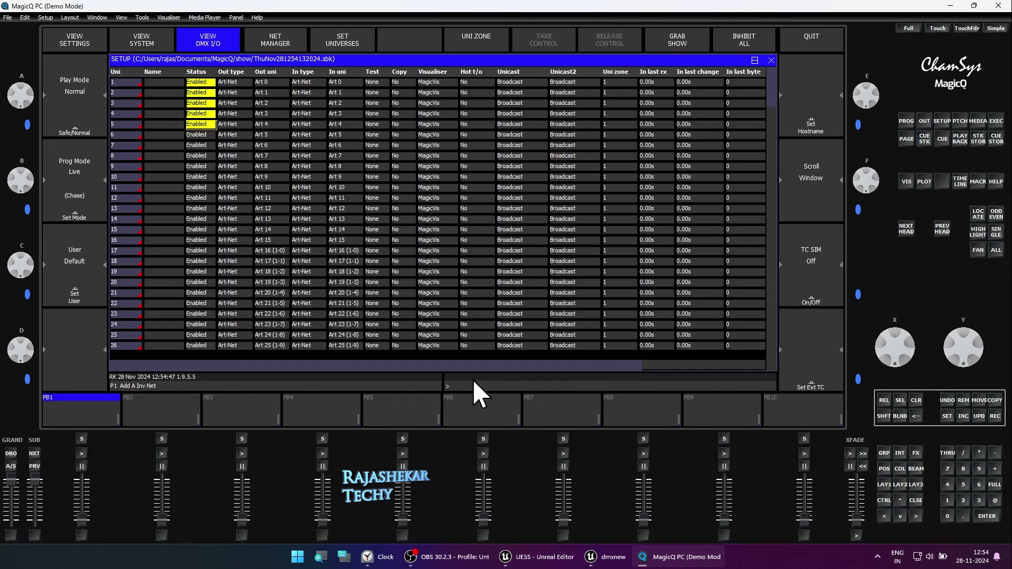
{"action": "key", "text": "Return"}
{"action": "left_click", "coordinate": [424, 107]}
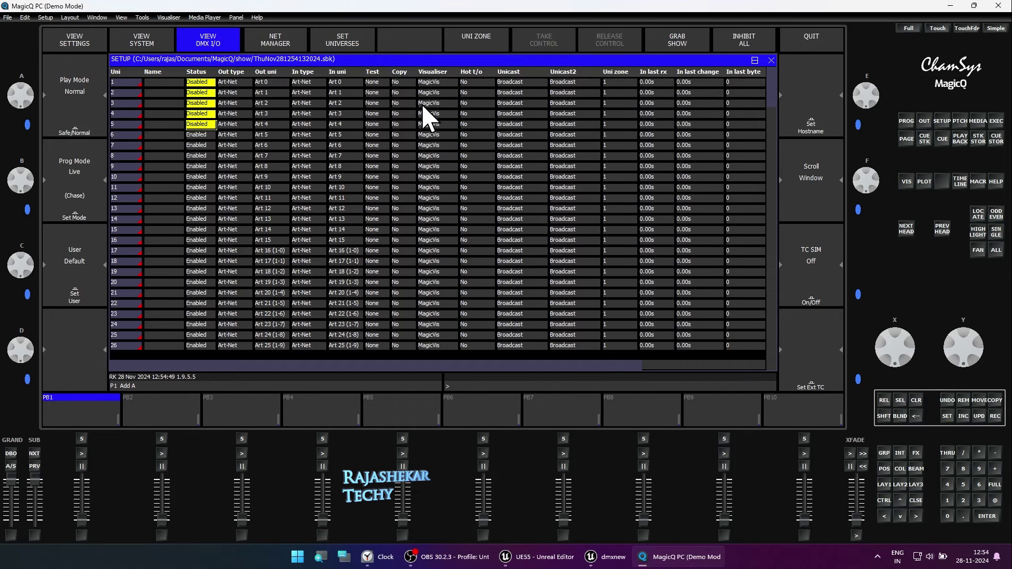
{"action": "key", "text": "Return"}
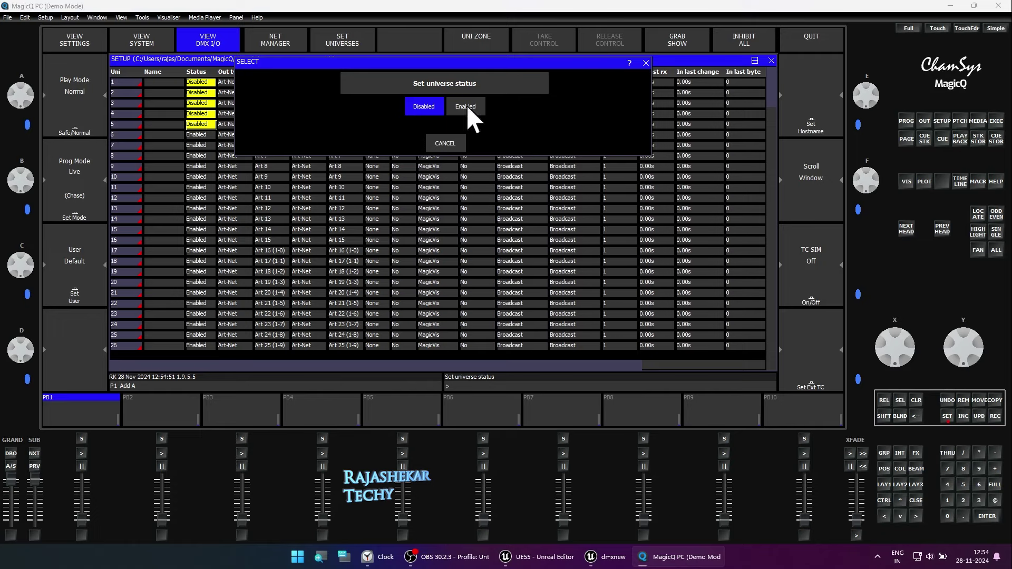
{"action": "left_click", "coordinate": [468, 107]}
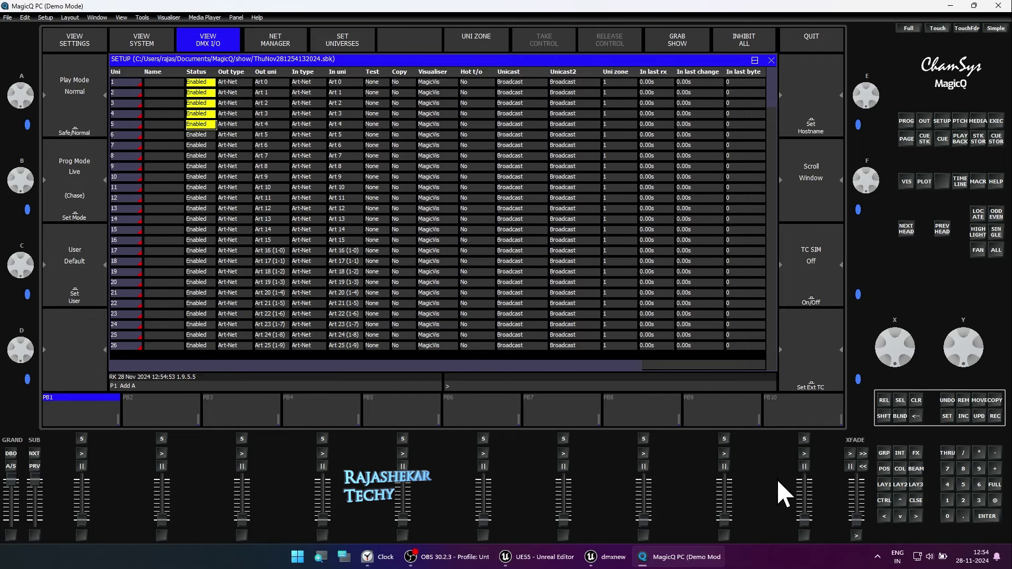
{"action": "left_click", "coordinate": [879, 484]}
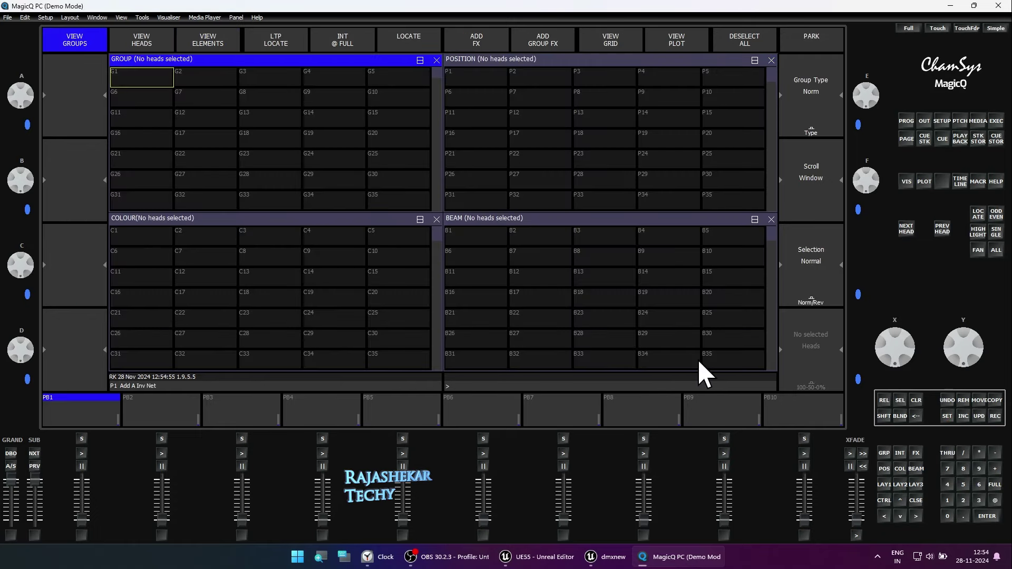
Patch 16 Generic Dimmers at 1-001 to 1-016 without adding them to the visualiser.
{"action": "left_click", "coordinate": [960, 121]}
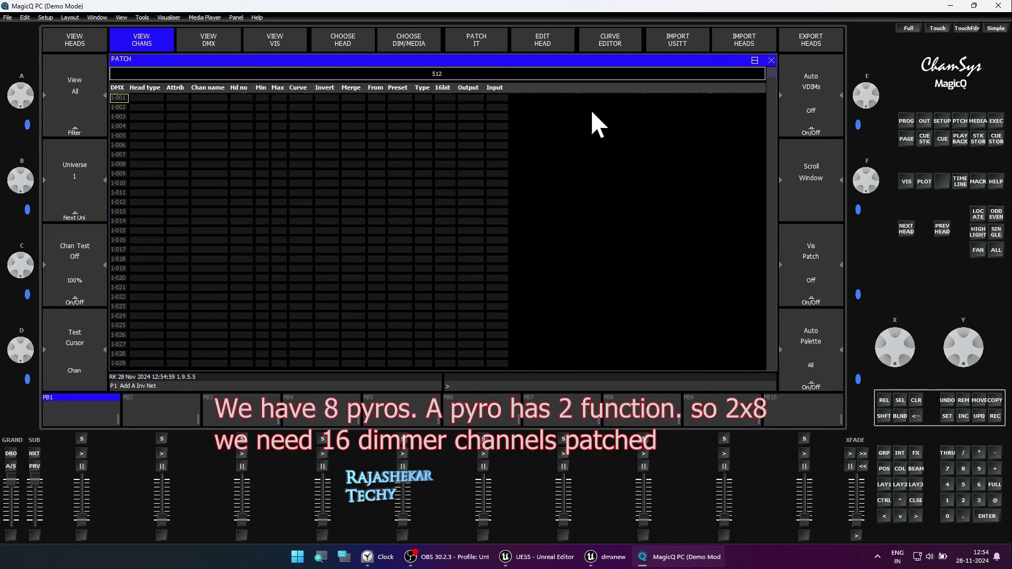
{"action": "left_click", "coordinate": [413, 46]}
{"action": "left_click", "coordinate": [372, 110]}
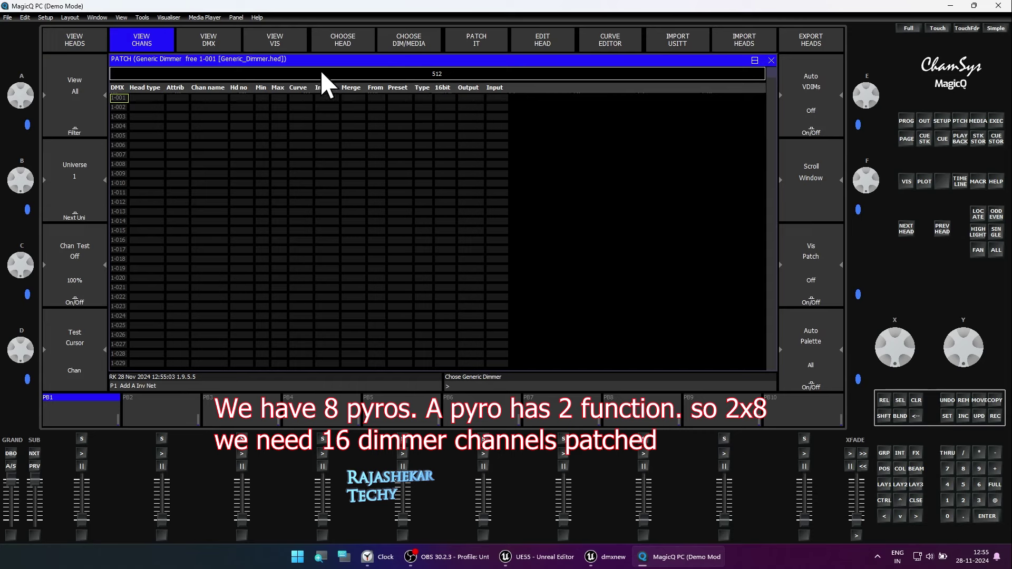
{"action": "left_click", "coordinate": [73, 45]}
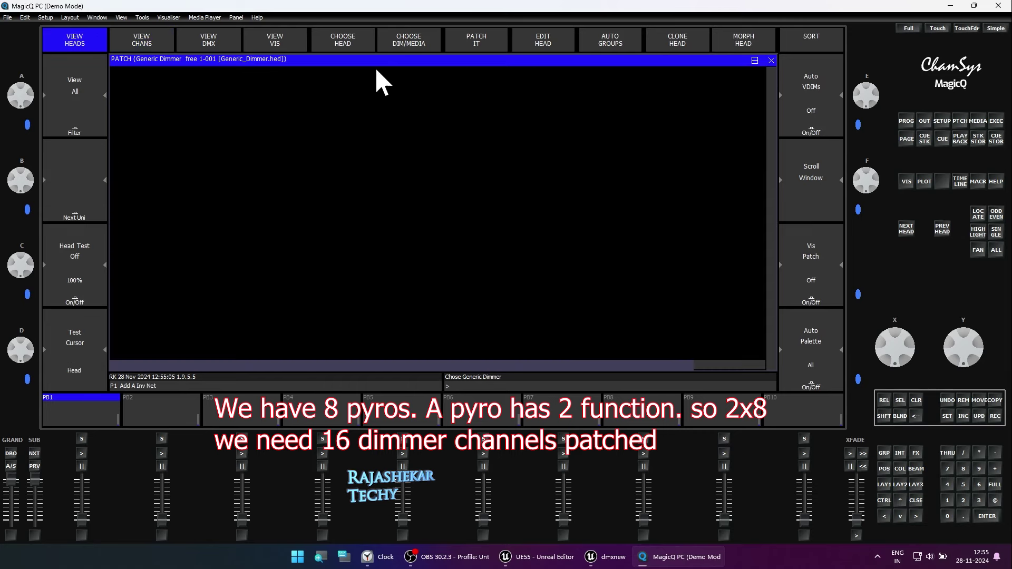
{"action": "left_click", "coordinate": [467, 48]}
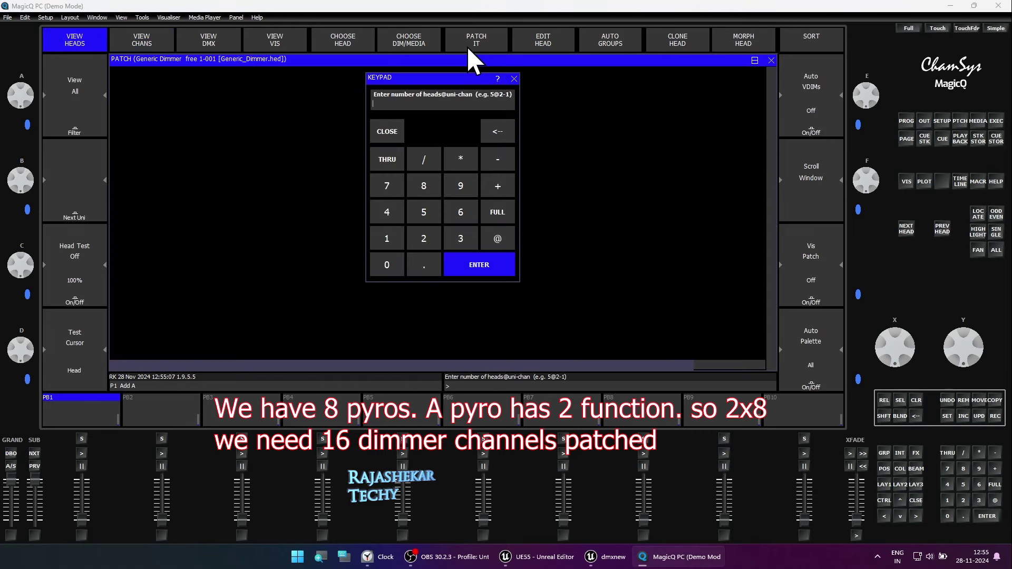
{"action": "left_click", "coordinate": [591, 557]}
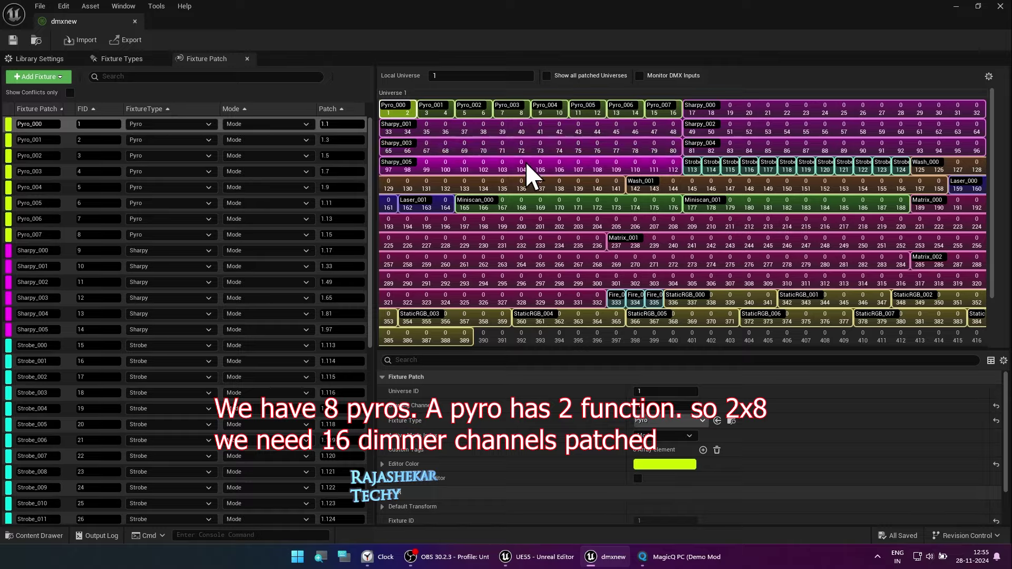
{"action": "key", "text": "alt+Tab"}
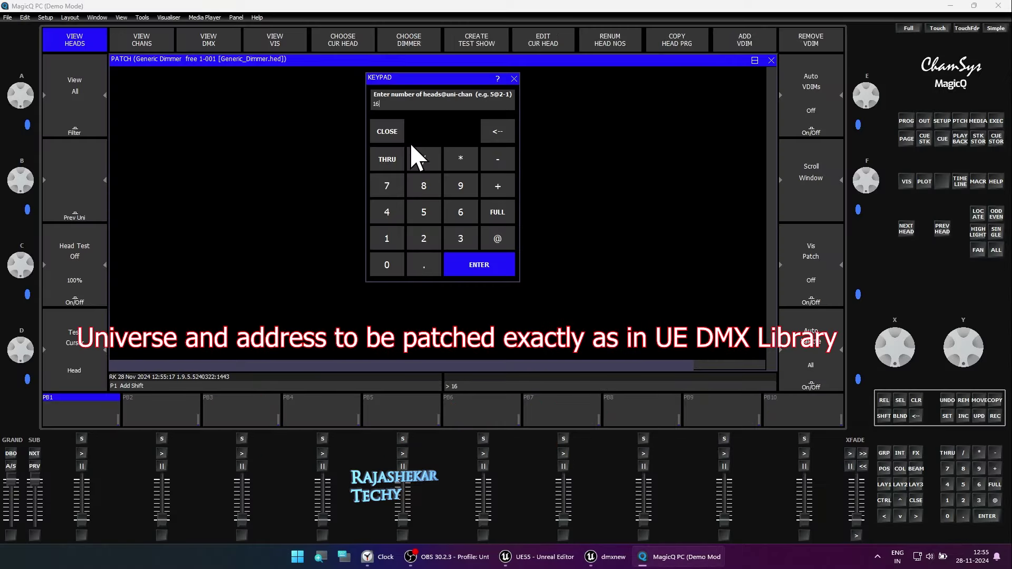
{"action": "type", "text": "16@1-1"}
{"action": "key", "text": "Return"}
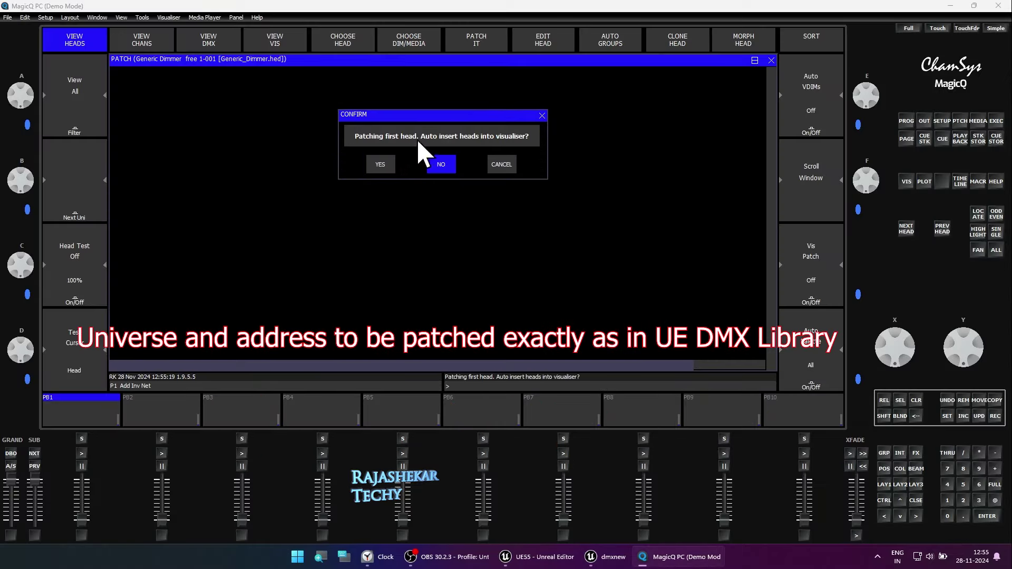
{"action": "left_click", "coordinate": [389, 165]}
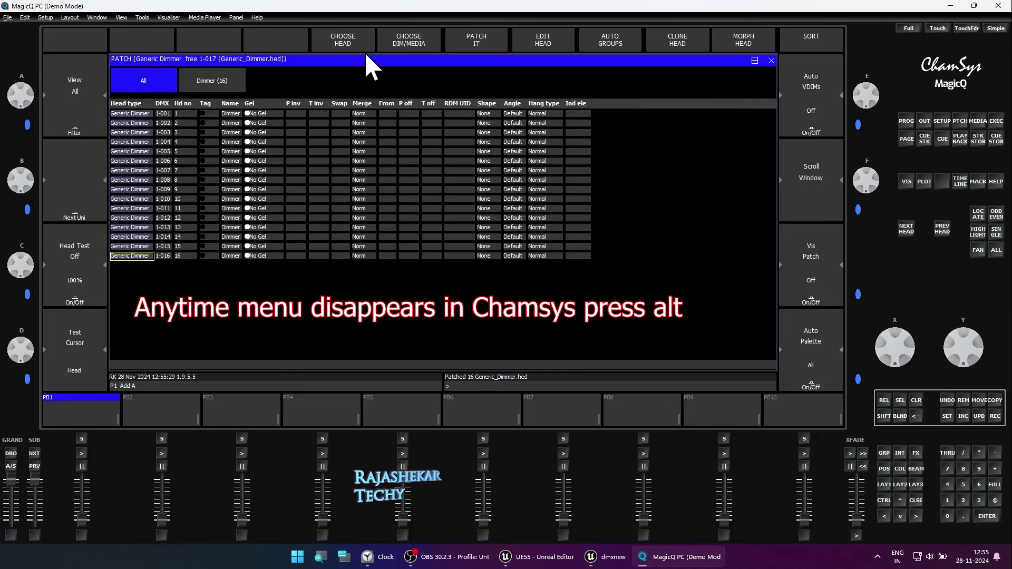
Select the Clay Paky Sharpy head in its Standard 16-channel mode.
{"action": "key", "text": "alt"}
{"action": "left_click", "coordinate": [340, 44]}
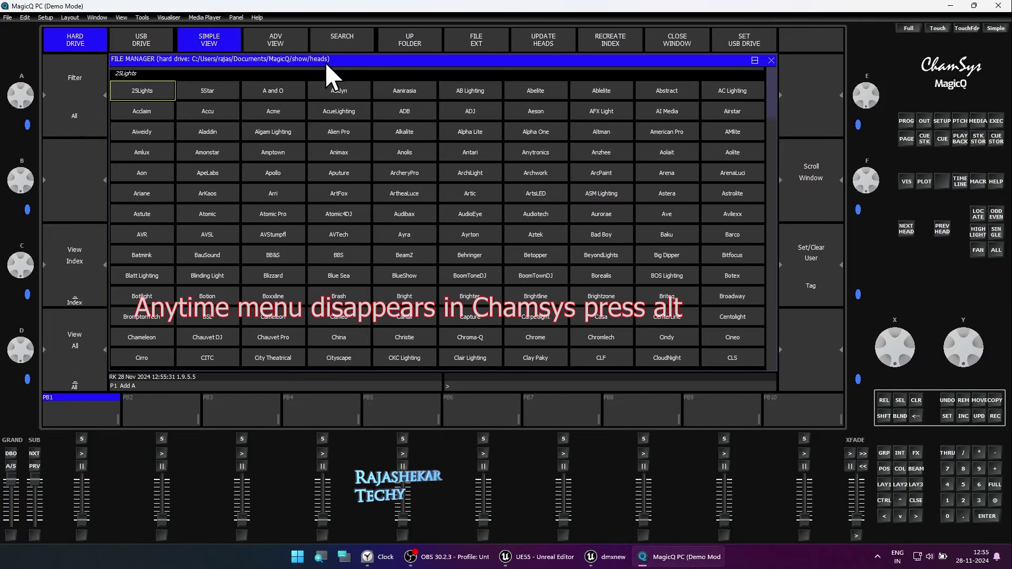
{"action": "type", "text": "clay"}
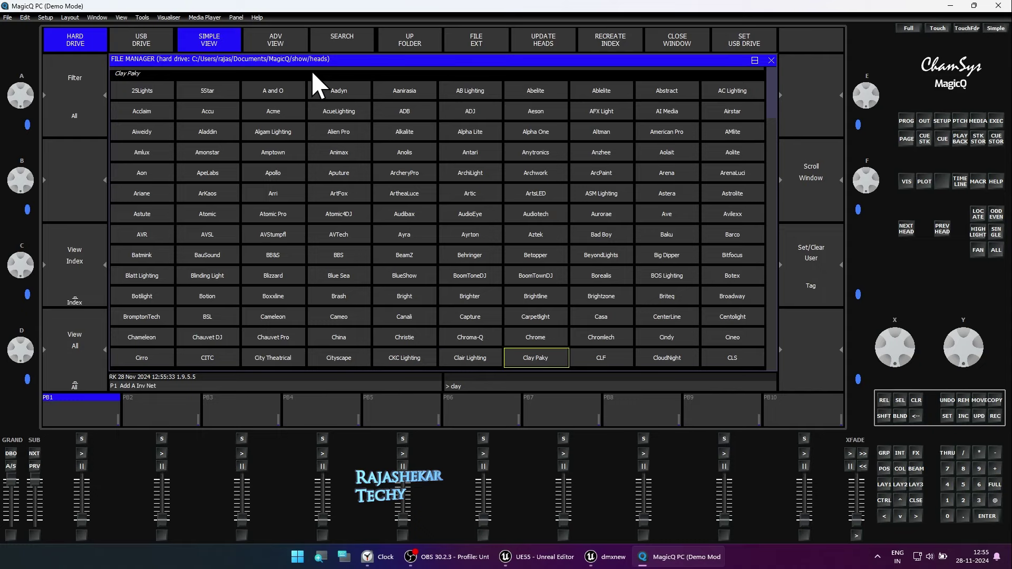
{"action": "key", "text": "Return"}
{"action": "type", "text": "shar"}
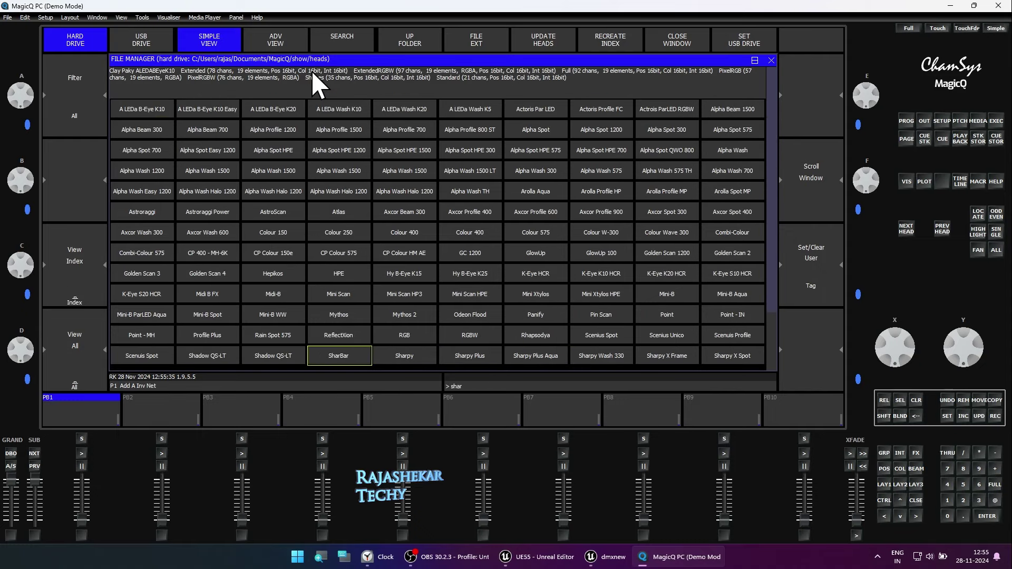
{"action": "type", "text": "p"}
{"action": "key", "text": "Return"}
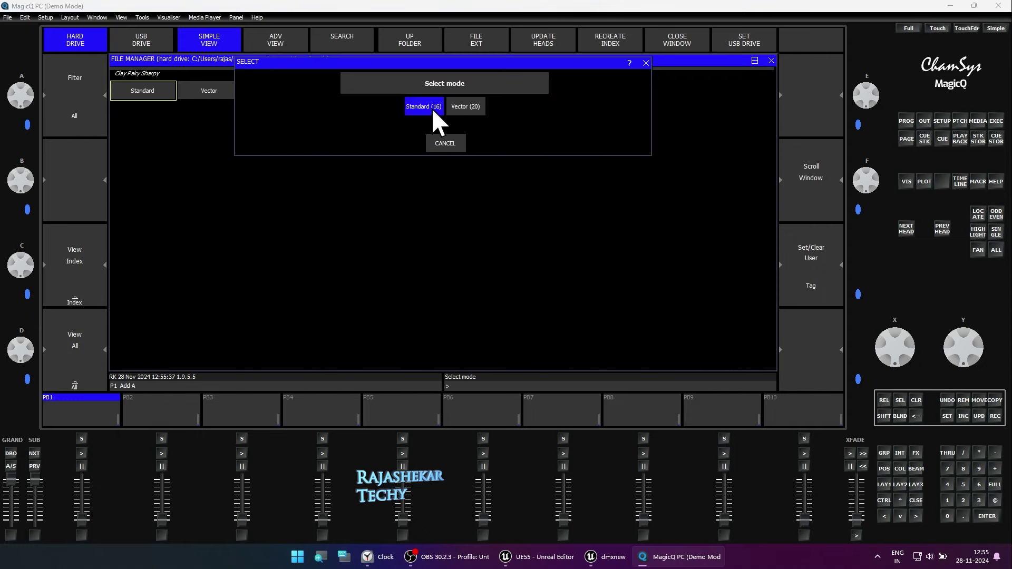
{"action": "left_click", "coordinate": [428, 107]}
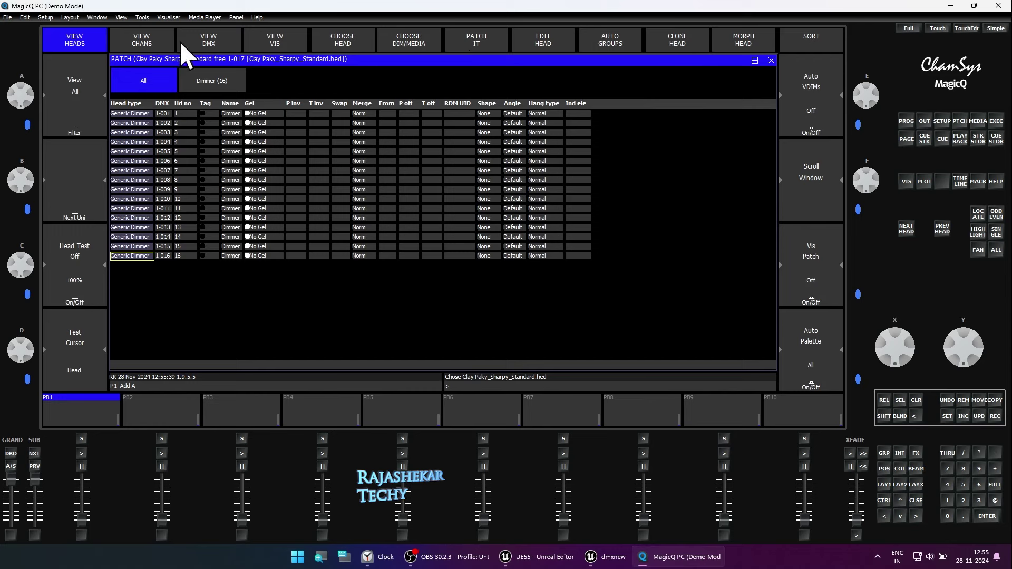
Patch six Sharpy heads from 1-017 and compare with the Unreal DMX library patch.
{"action": "left_click", "coordinate": [470, 40]}
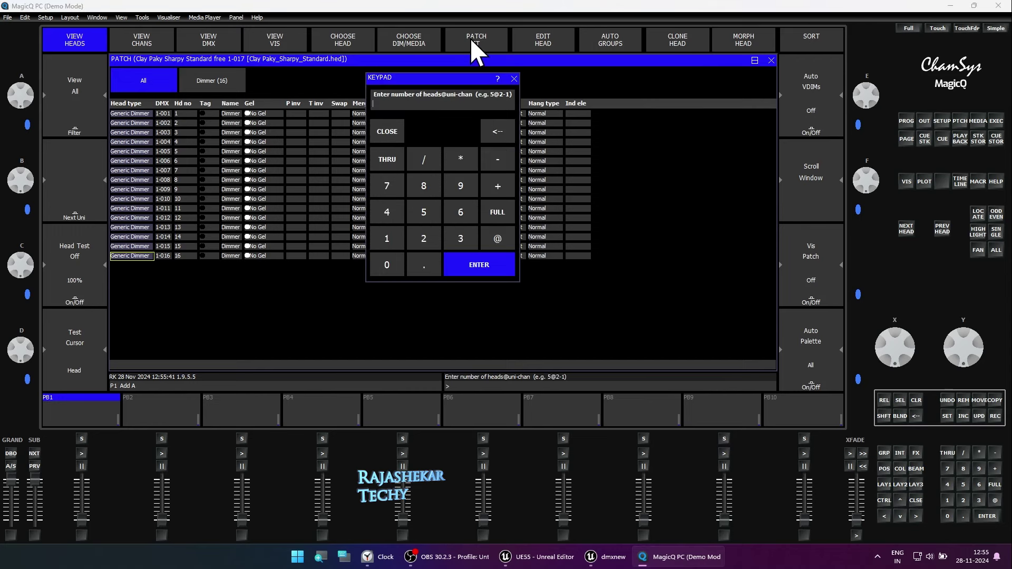
{"action": "type", "text": "6@1-"}
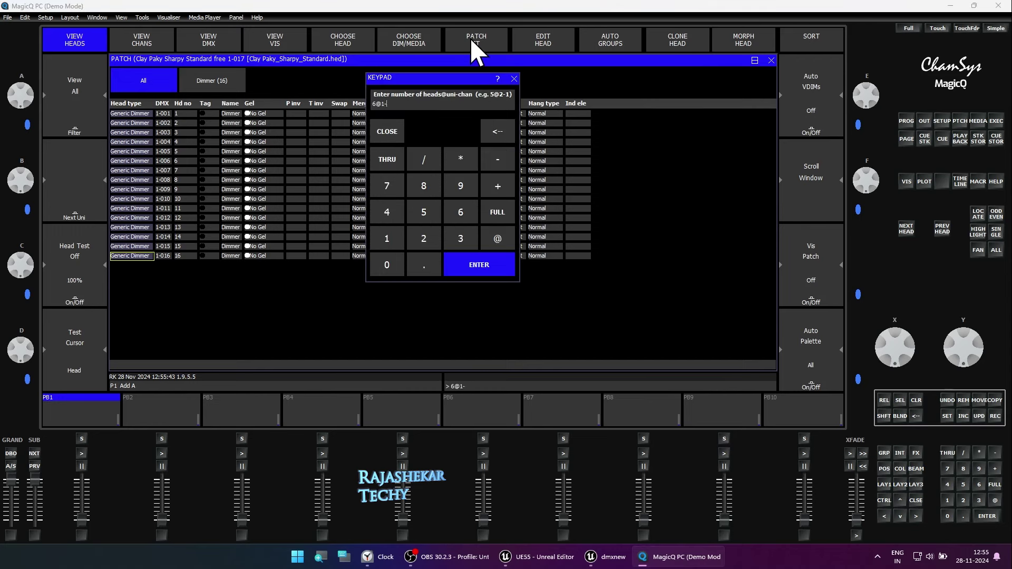
{"action": "type", "text": "13"}
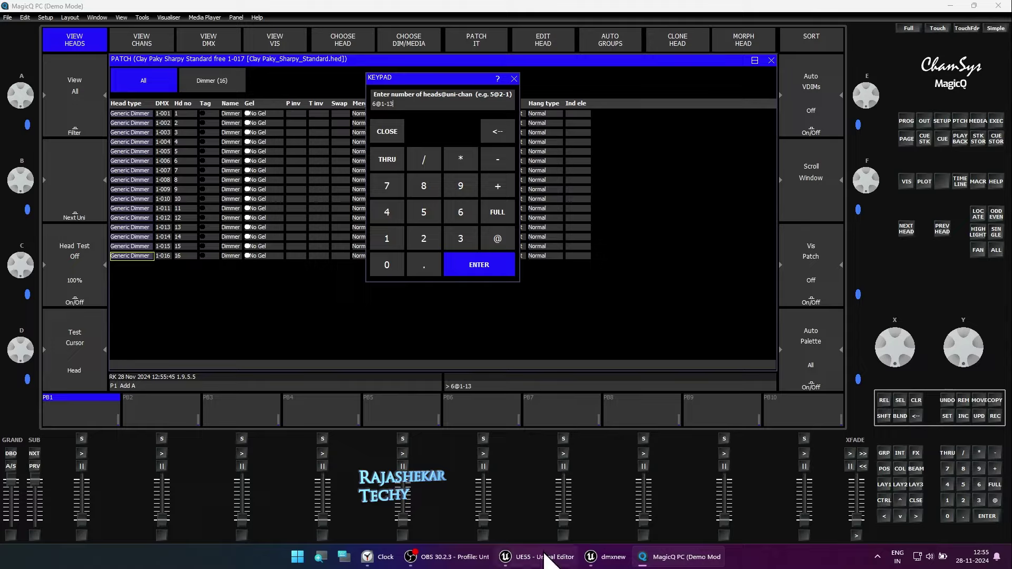
{"action": "left_click", "coordinate": [609, 554]}
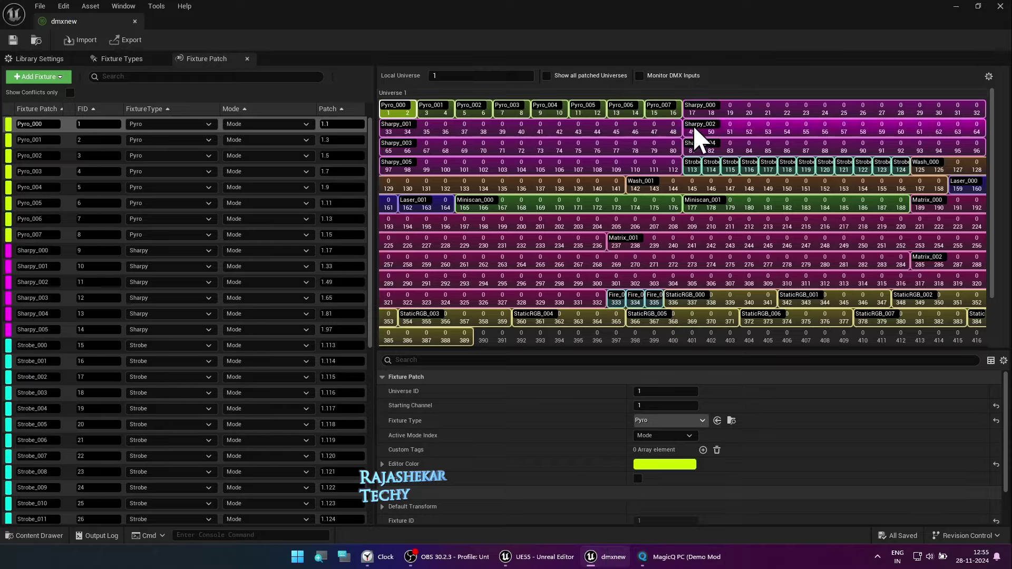
{"action": "key", "text": "alt+Tab"}
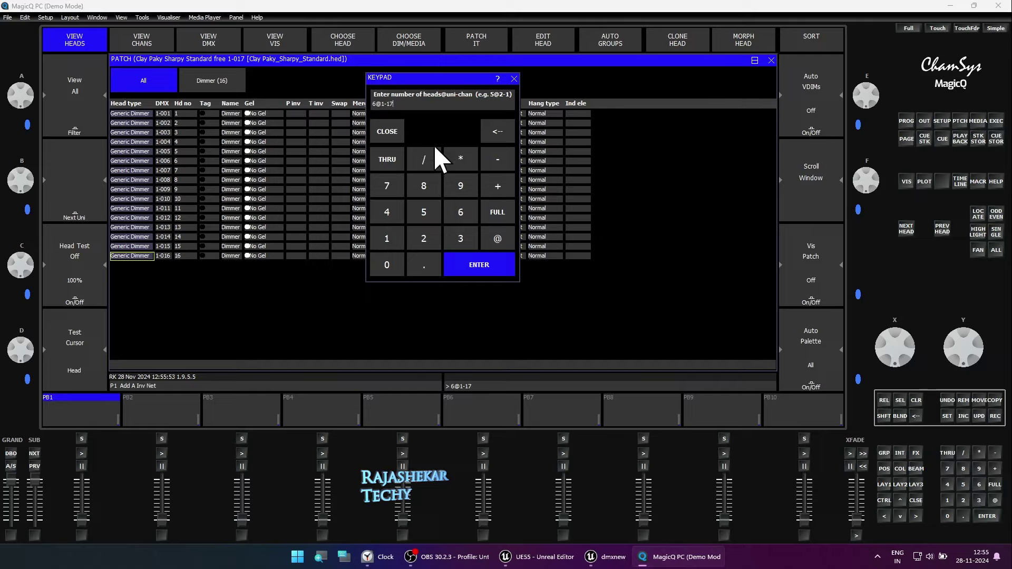
{"action": "key", "text": "alt+Tab"}
{"action": "key", "text": "alt+Tab"}
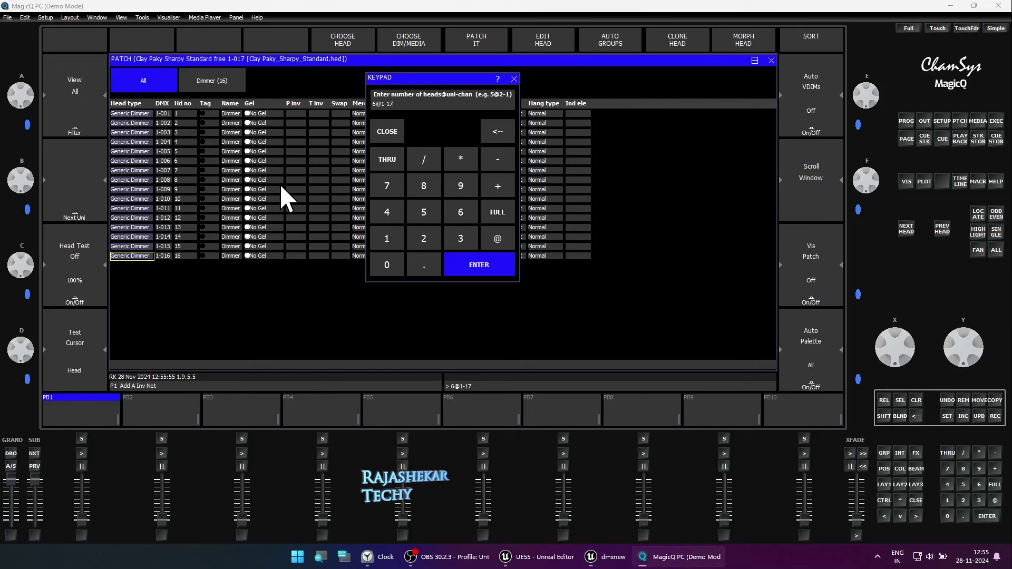
{"action": "left_click", "coordinate": [479, 266]}
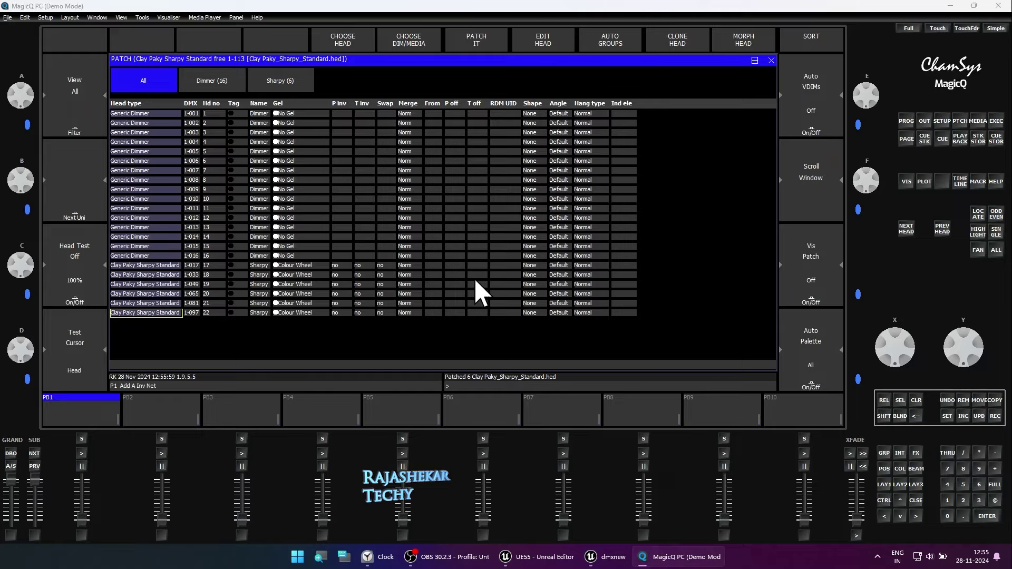
{"action": "key", "text": "alt+Tab"}
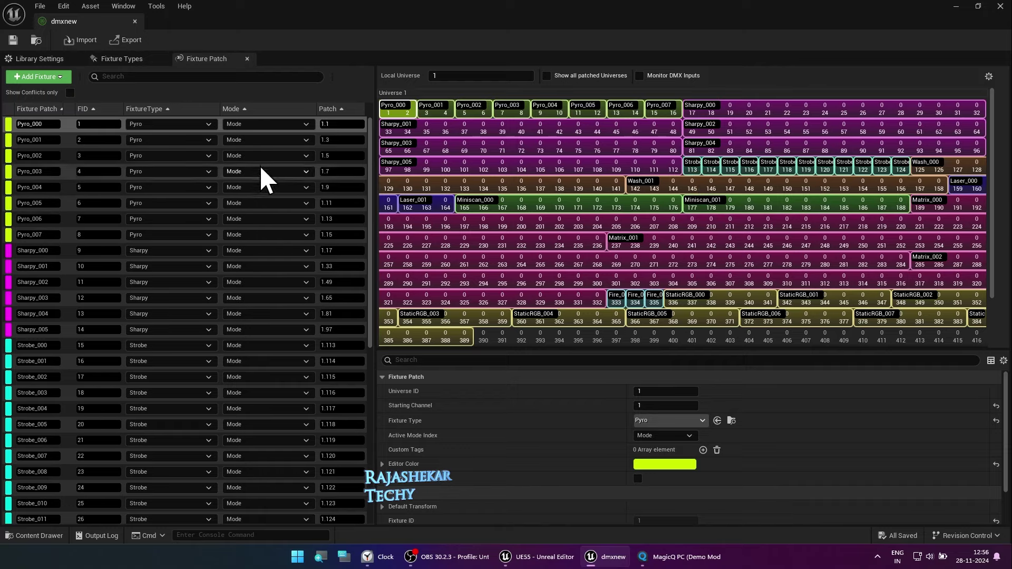
{"action": "scroll", "coordinate": [255, 169], "scroll_direction": "down", "scroll_amount": 1}
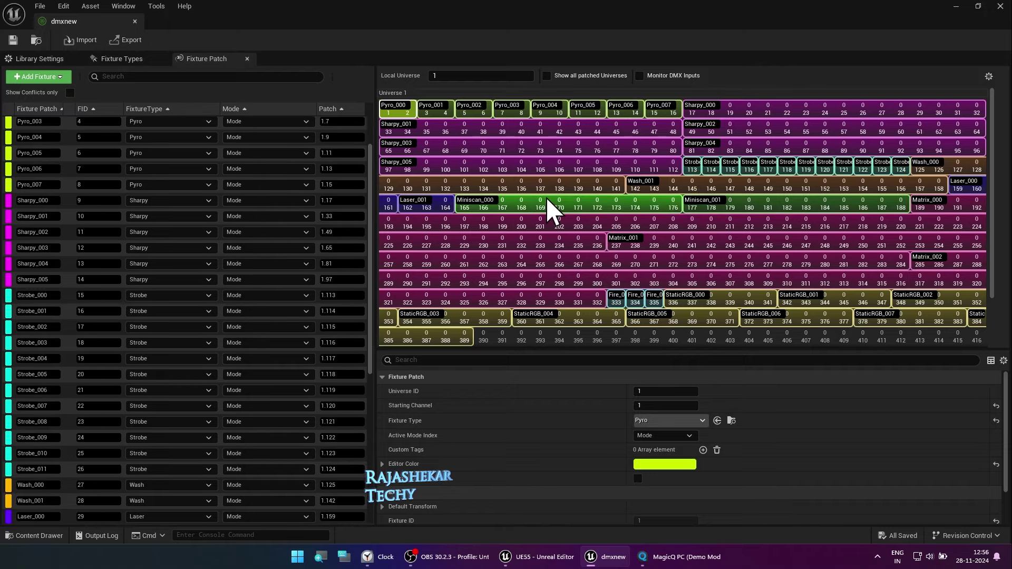
{"action": "key", "text": "alt+Tab"}
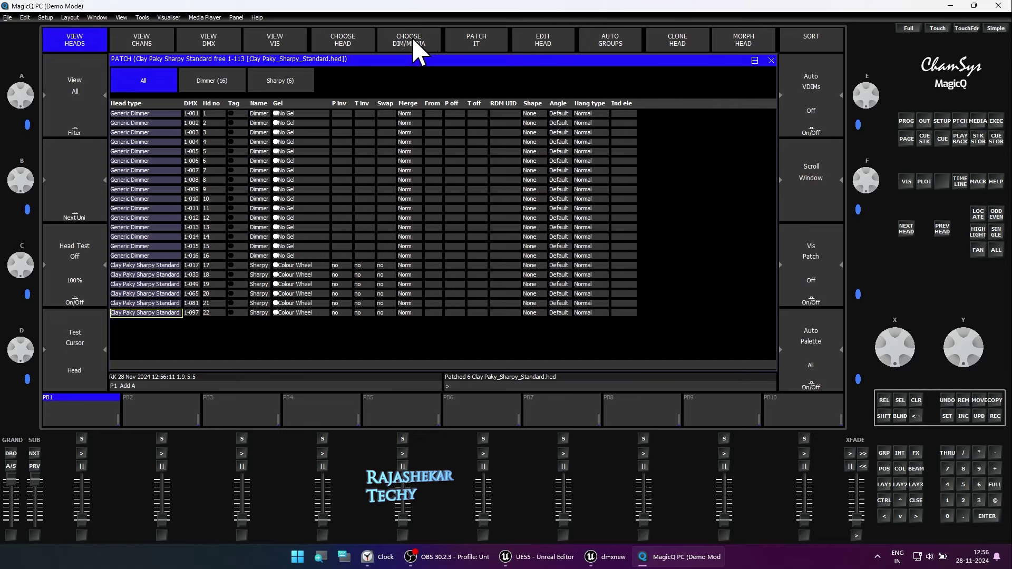
Patch 12 Generic Dimmers at 1-113 to 1-124 and verify them against Unreal's strobes.
{"action": "left_click", "coordinate": [415, 42]}
{"action": "left_click", "coordinate": [371, 112]}
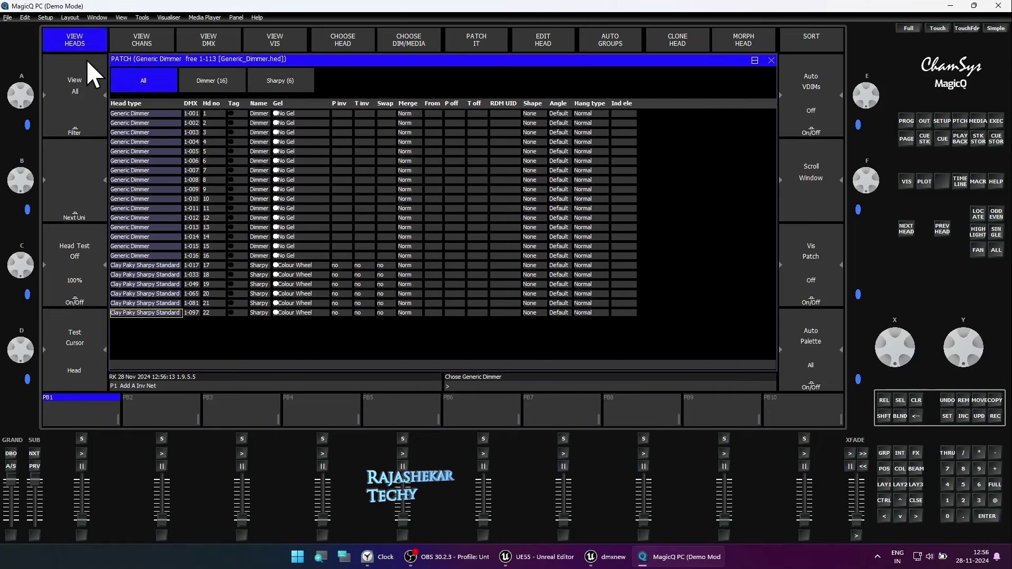
{"action": "left_click", "coordinate": [478, 42]}
{"action": "type", "text": "12"}
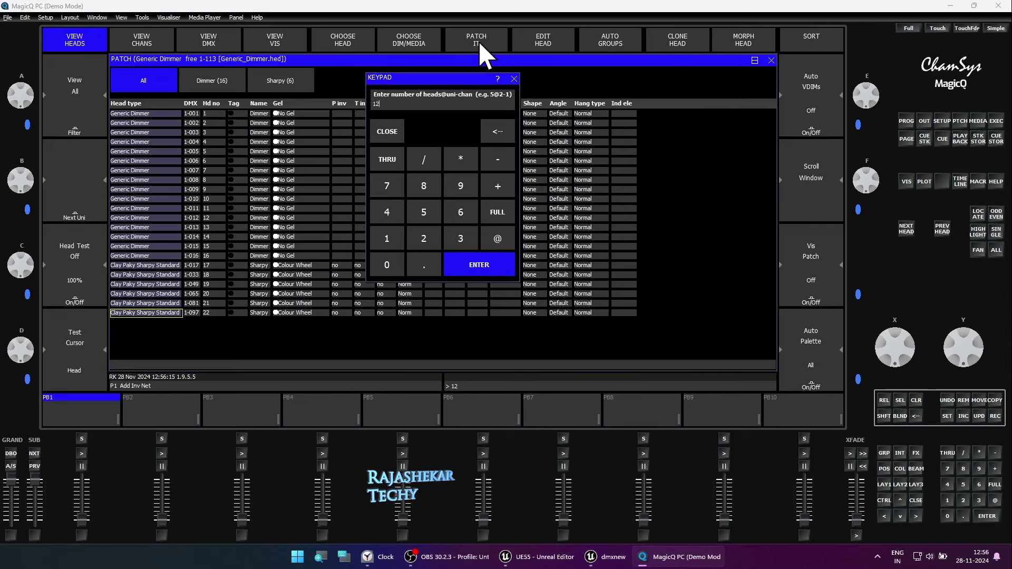
{"action": "type", "text": "@1-113"}
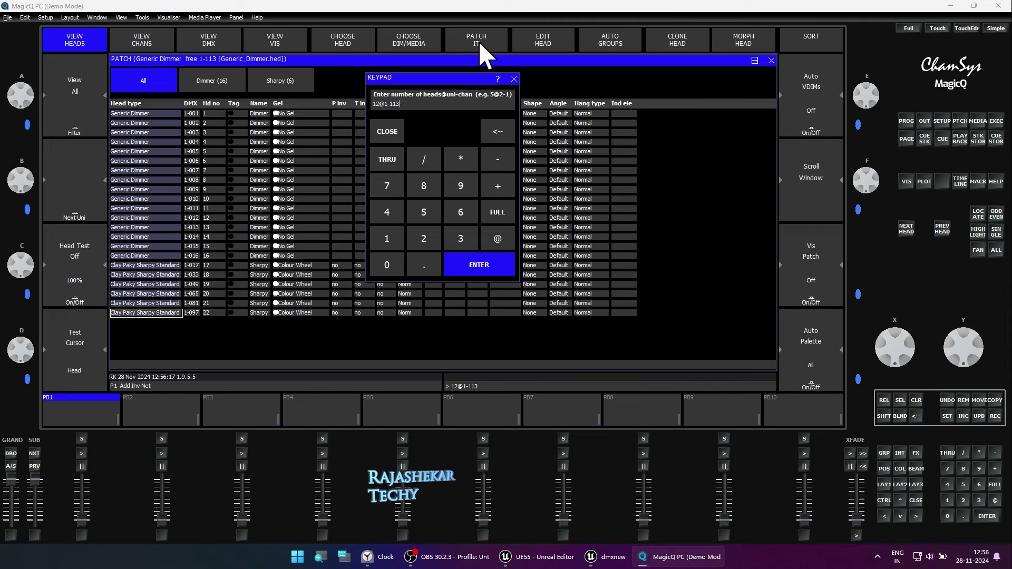
{"action": "key", "text": "Return"}
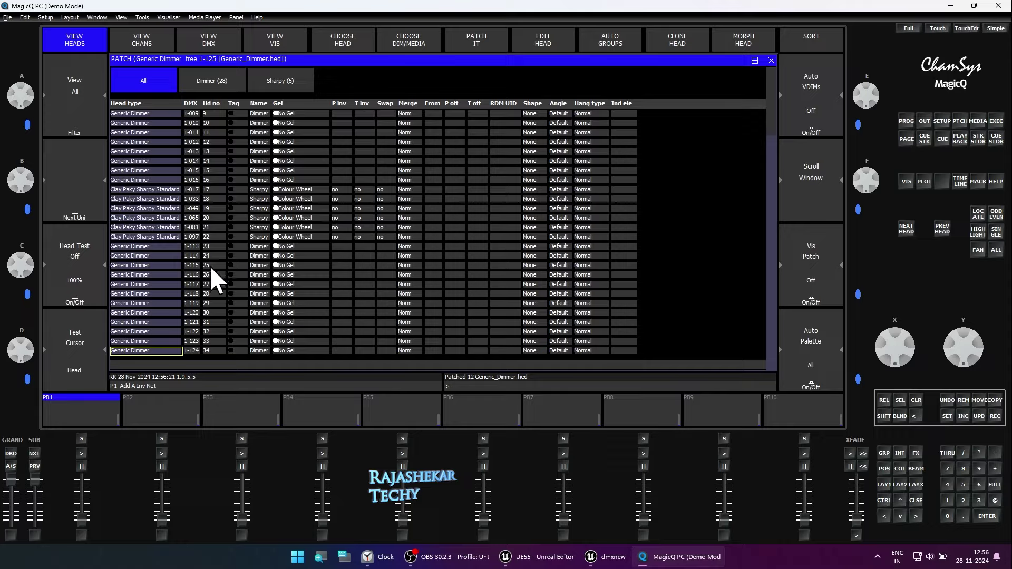
{"action": "key", "text": "alt+Tab"}
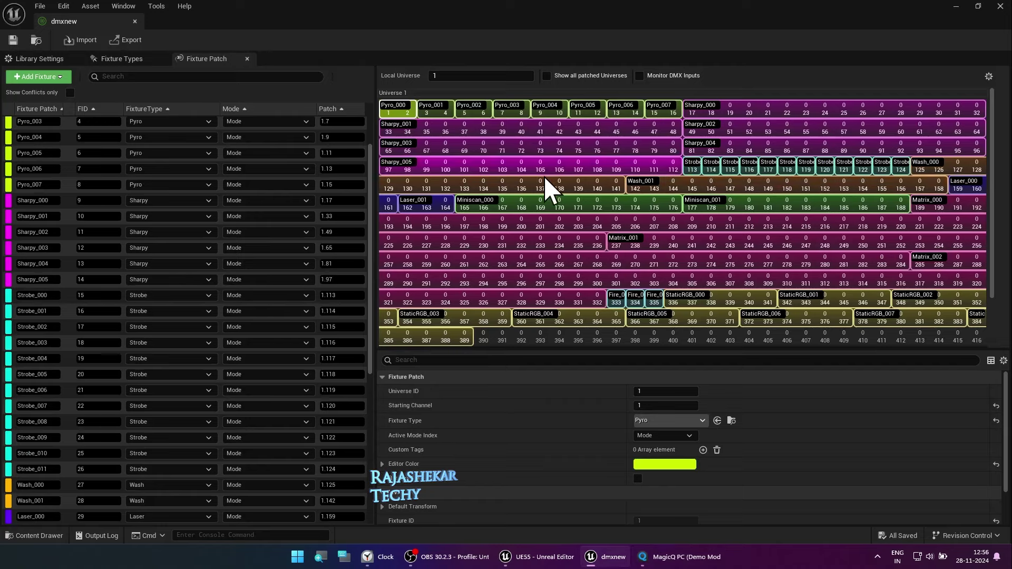
{"action": "key", "text": "alt+Tab"}
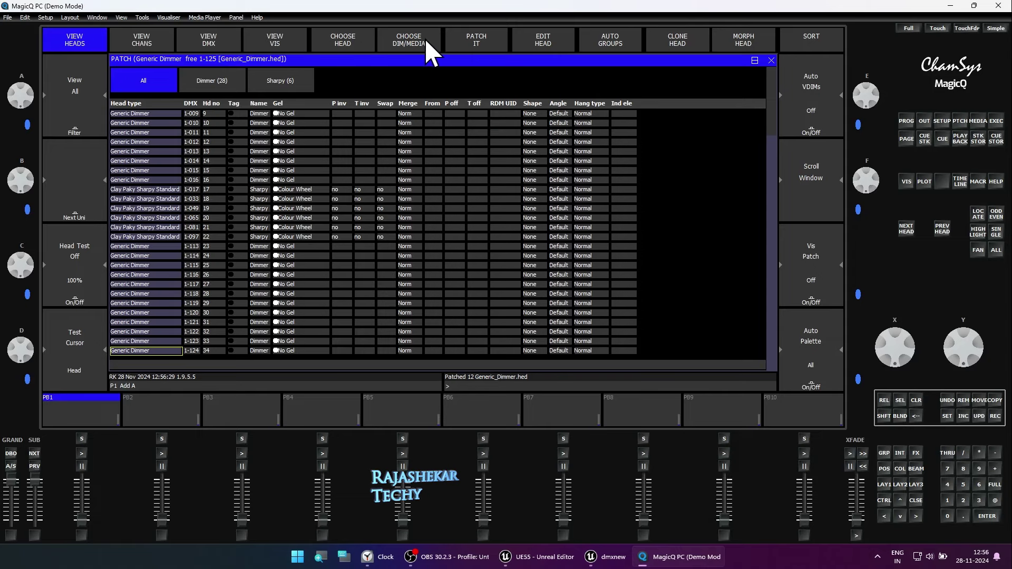
Select the Clay Paky MidiB head in its 17-channel RGBW mode.
{"action": "left_click", "coordinate": [421, 39]}
{"action": "left_click", "coordinate": [430, 141]}
{"action": "left_click", "coordinate": [368, 46]}
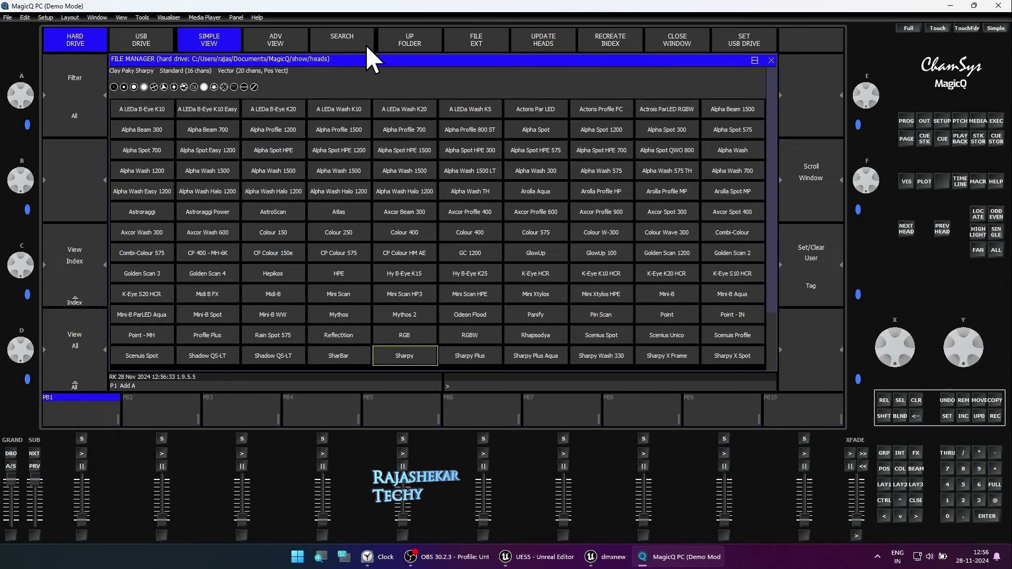
{"action": "type", "text": "mid"}
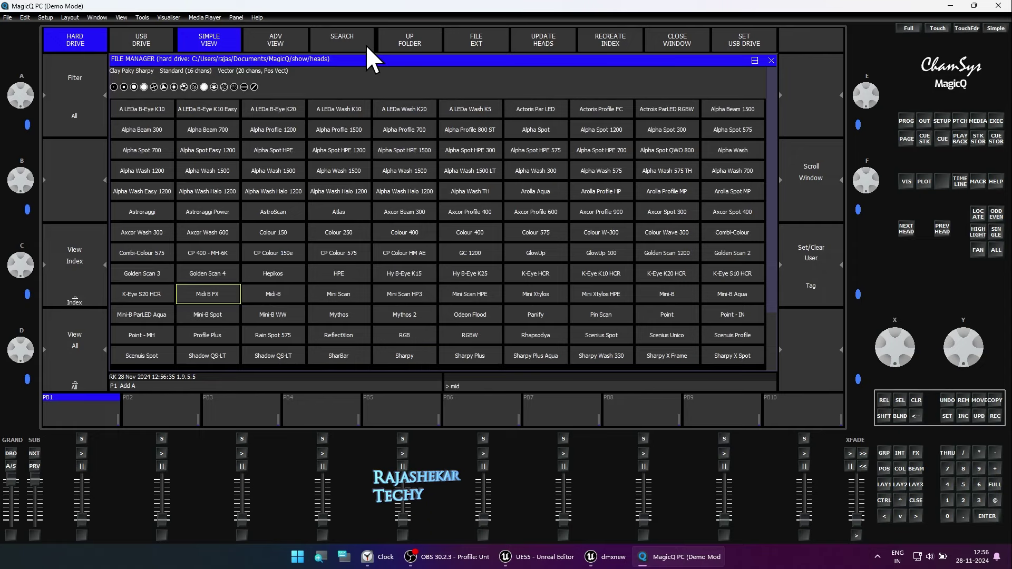
{"action": "key", "text": "Return"}
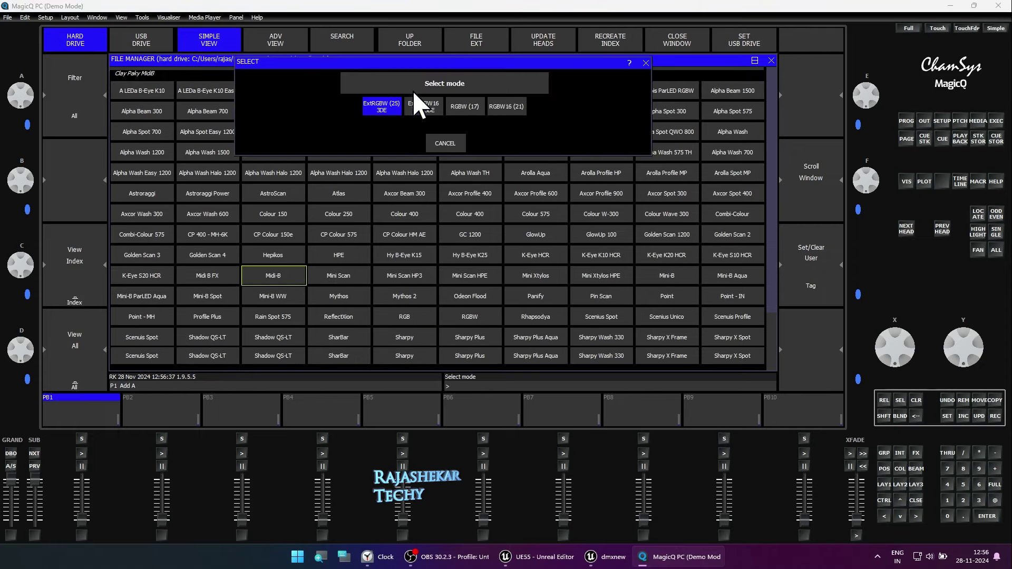
{"action": "left_click", "coordinate": [471, 111]}
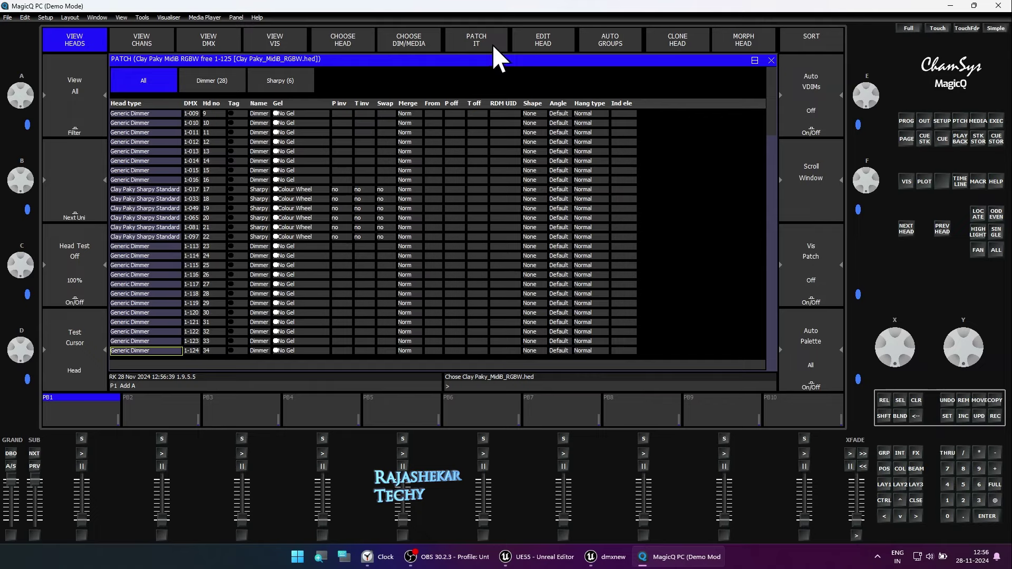
Patch two MidiB heads starting at 1-125 and check them in Unreal's Fixture Patch grid.
{"action": "left_click", "coordinate": [494, 44]}
{"action": "type", "text": "2@"}
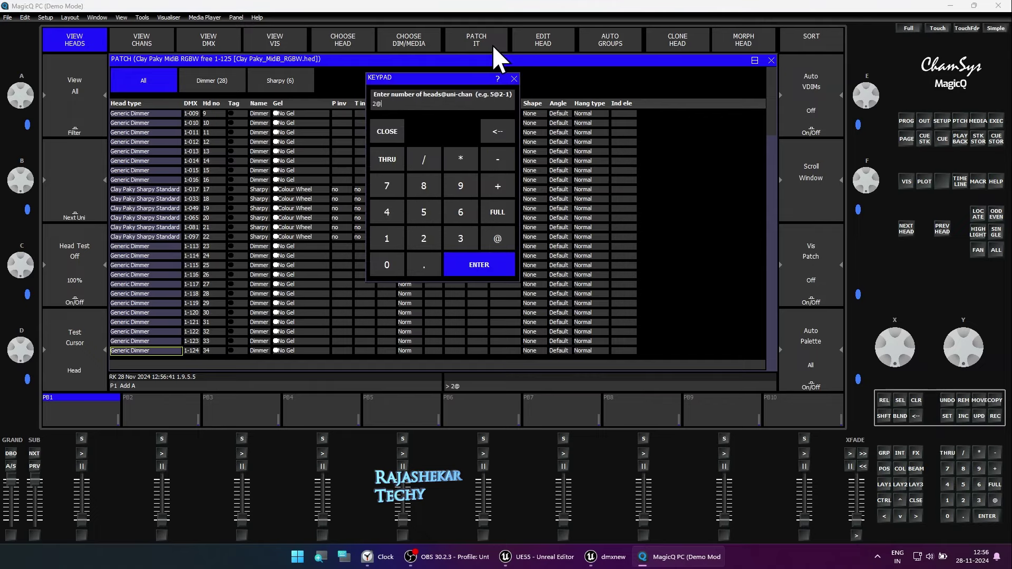
{"action": "type", "text": "1-125"}
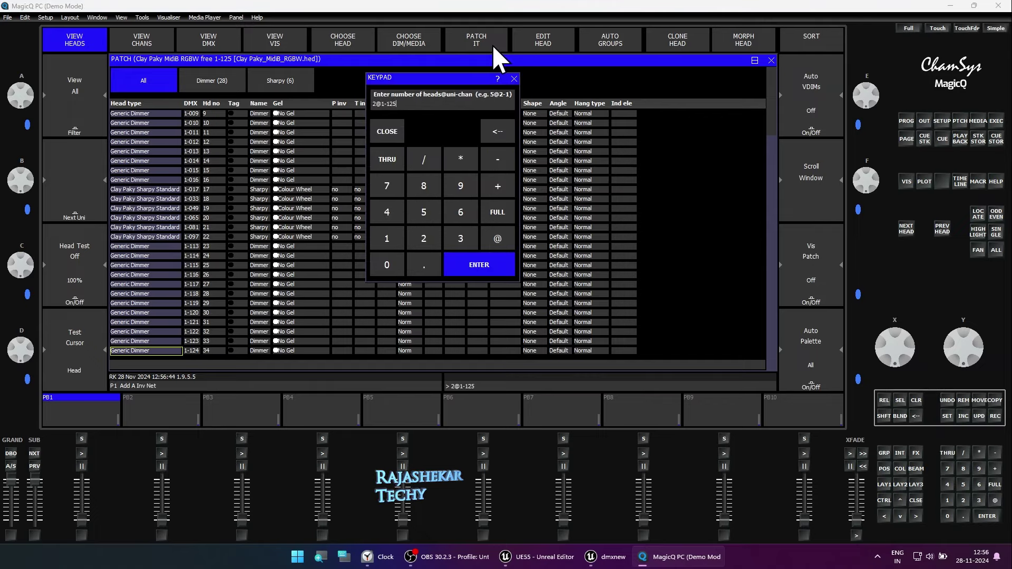
{"action": "key", "text": "alt+Tab"}
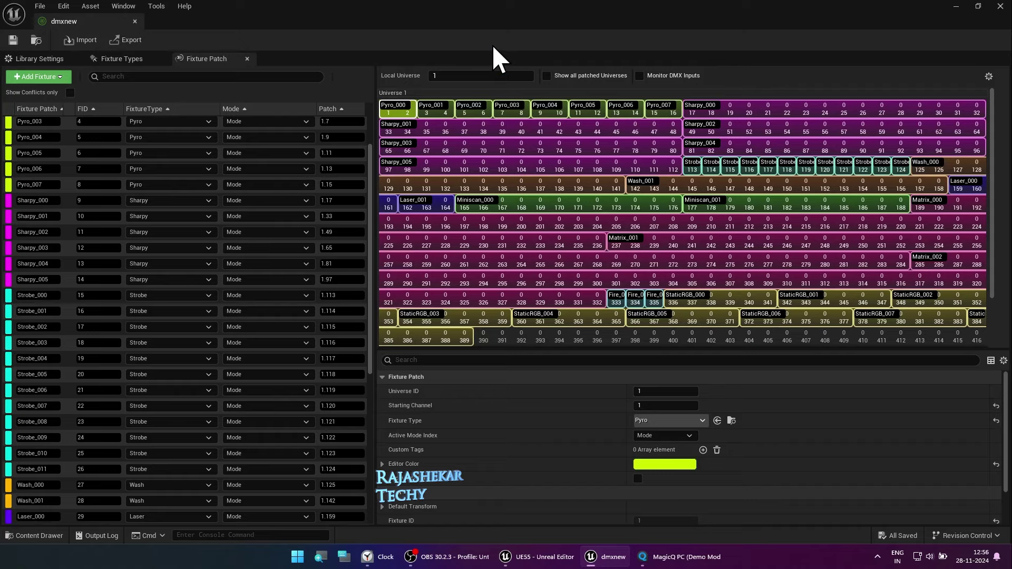
{"action": "key", "text": "alt+Tab"}
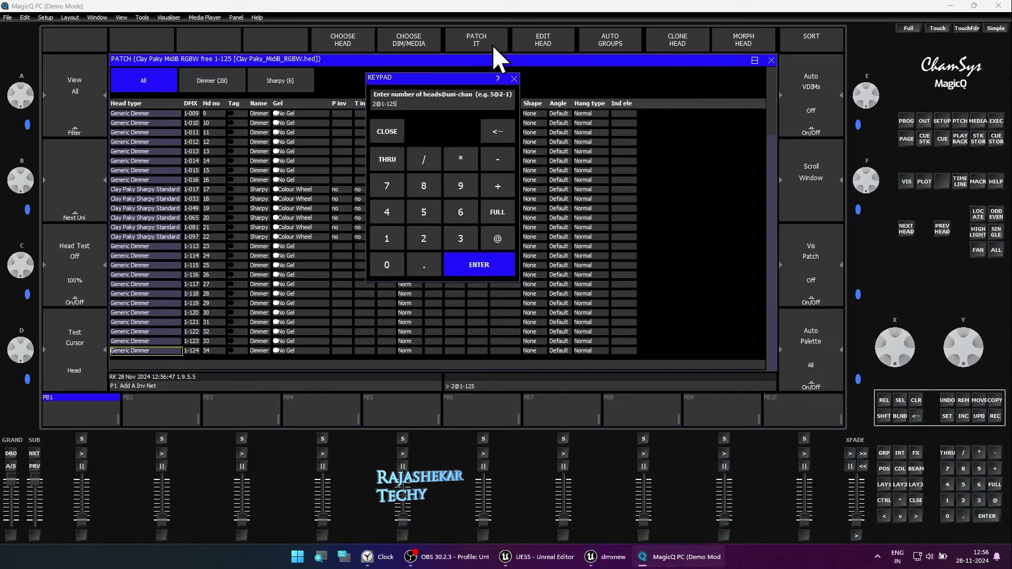
{"action": "key", "text": "Return"}
{"action": "key", "text": "alt+Tab"}
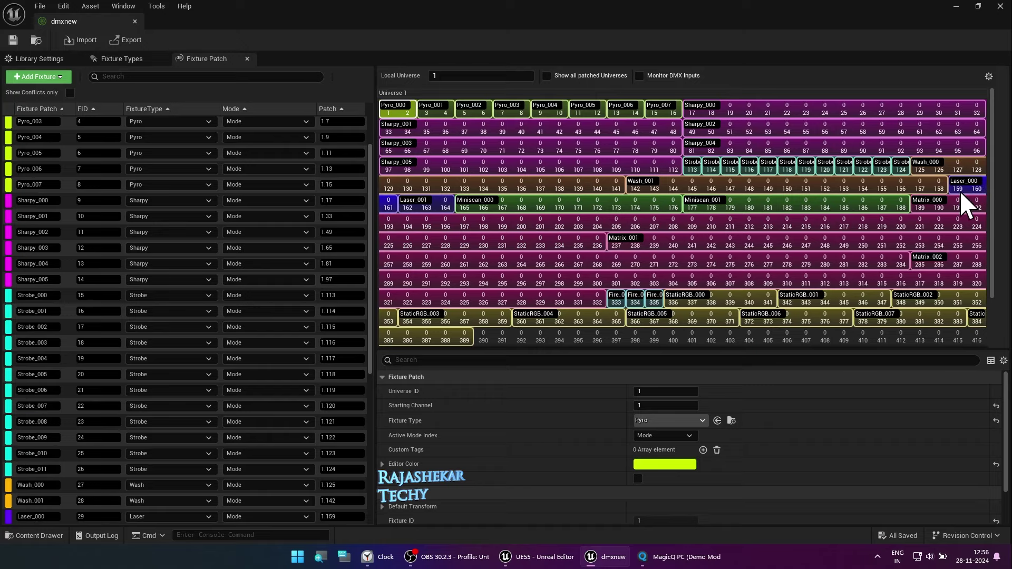
{"action": "scroll", "coordinate": [801, 229], "scroll_direction": "down", "scroll_amount": 1}
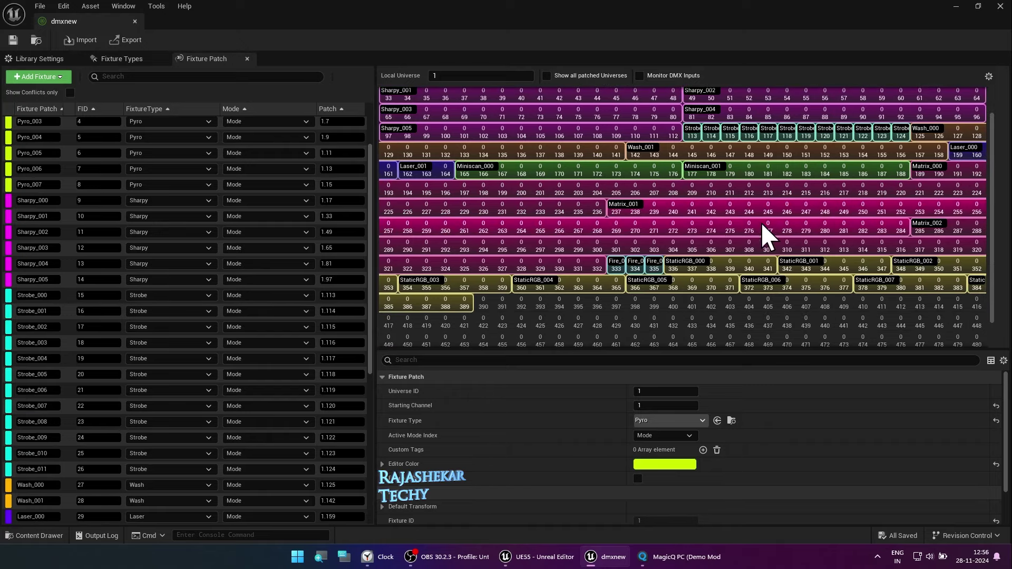
{"action": "scroll", "coordinate": [580, 230], "scroll_direction": "up", "scroll_amount": 1}
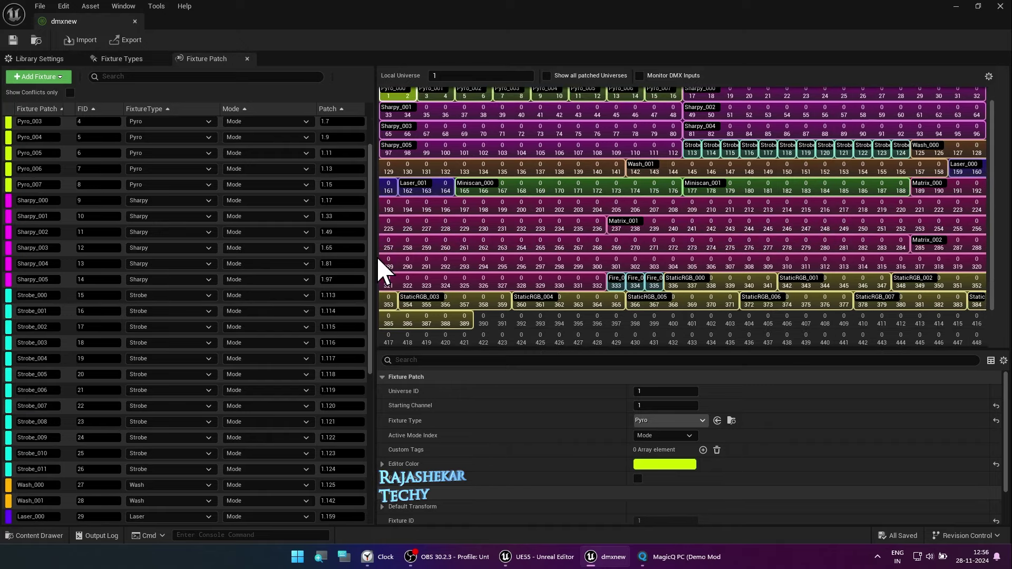
{"action": "left_click_drag", "start_coordinate": [374, 264], "coordinate": [317, 264]}
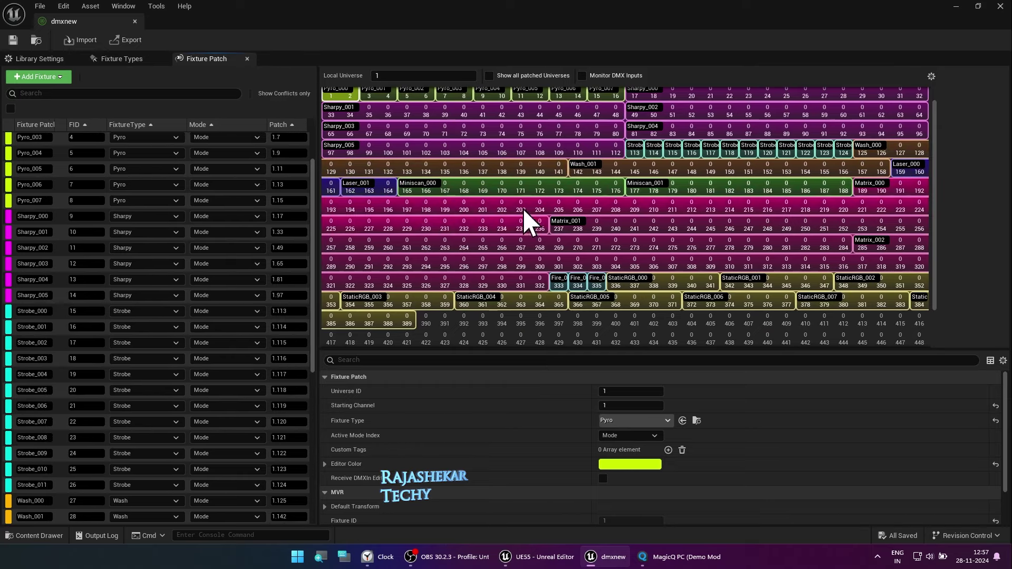
{"action": "key", "text": "alt+Tab"}
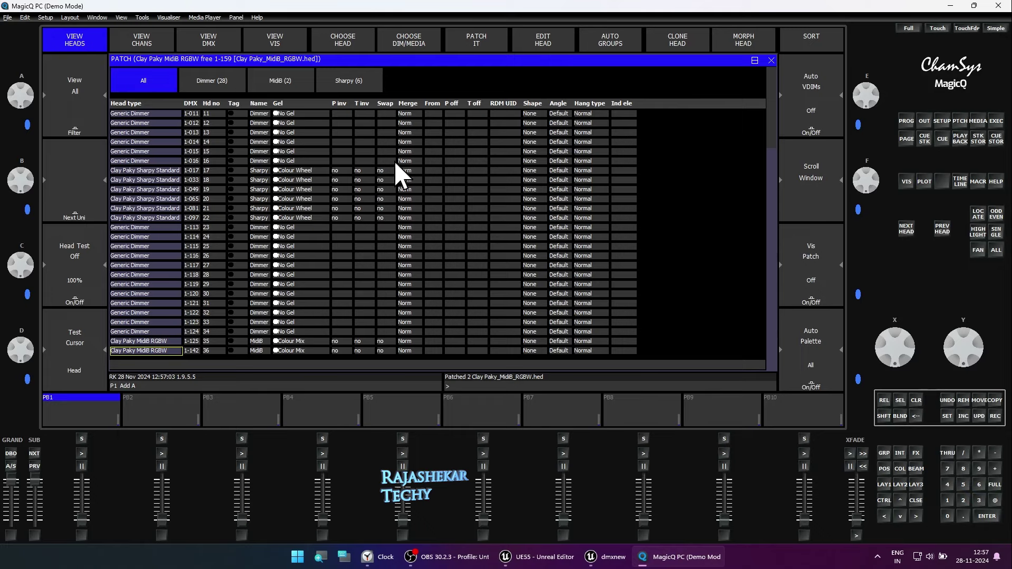
Patch six Generic Dimmers at 1-159 to 1-164, checking free channels in Unreal.
{"action": "left_click", "coordinate": [420, 53]}
{"action": "left_click", "coordinate": [378, 104]}
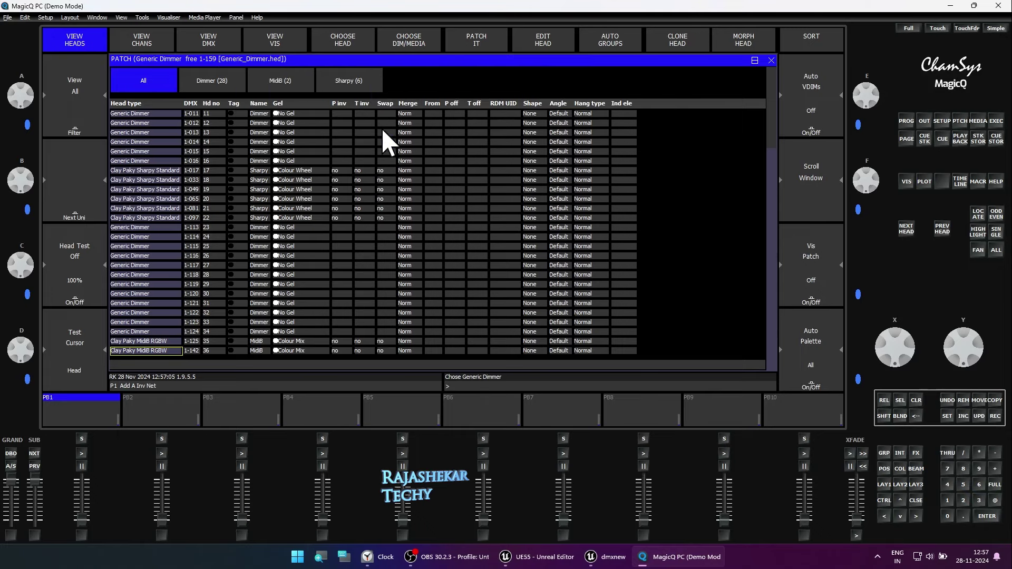
{"action": "left_click", "coordinate": [467, 35]}
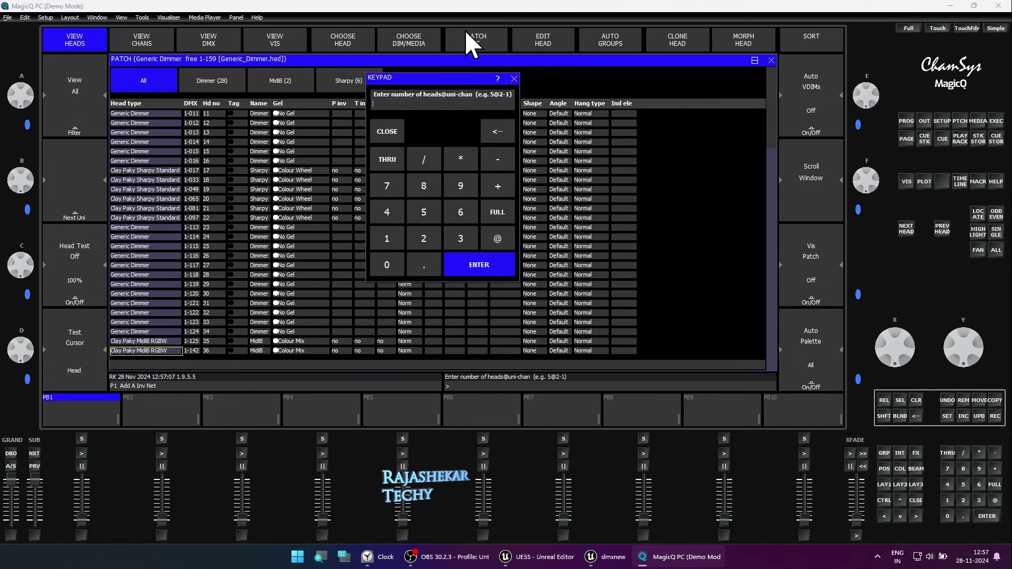
{"action": "key", "text": "alt+Tab"}
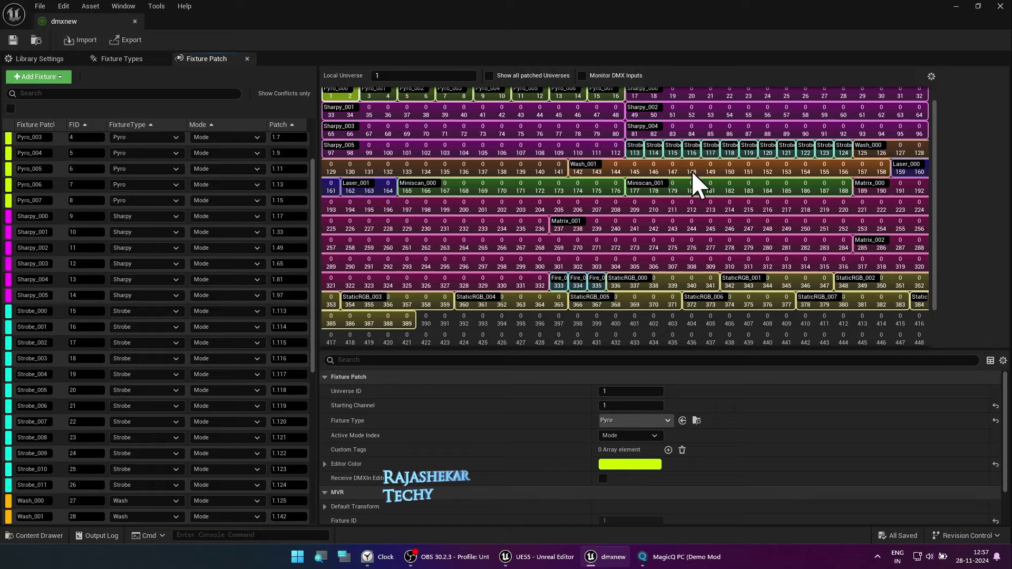
{"action": "key", "text": "alt+Tab"}
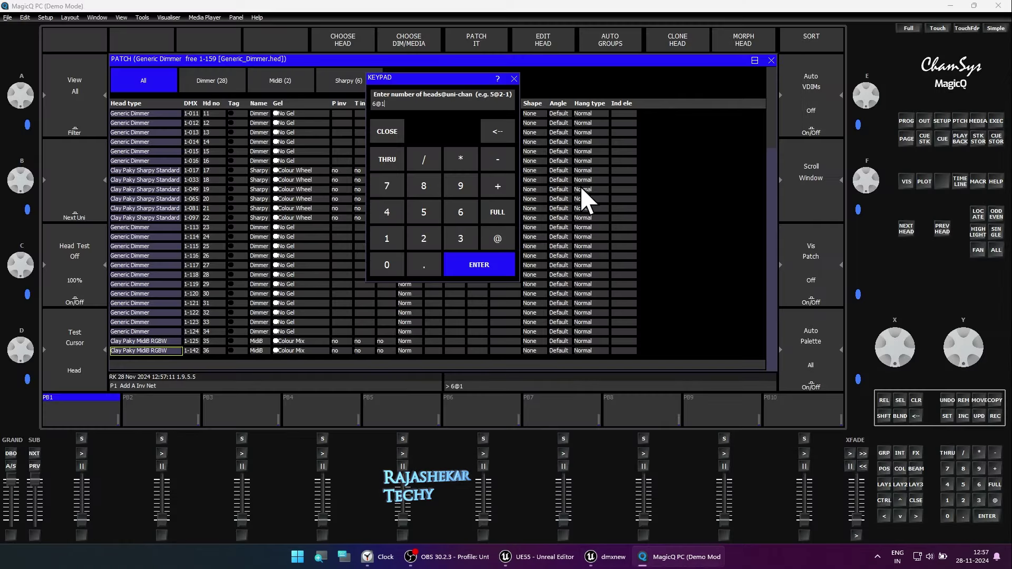
{"action": "key", "text": "Return"}
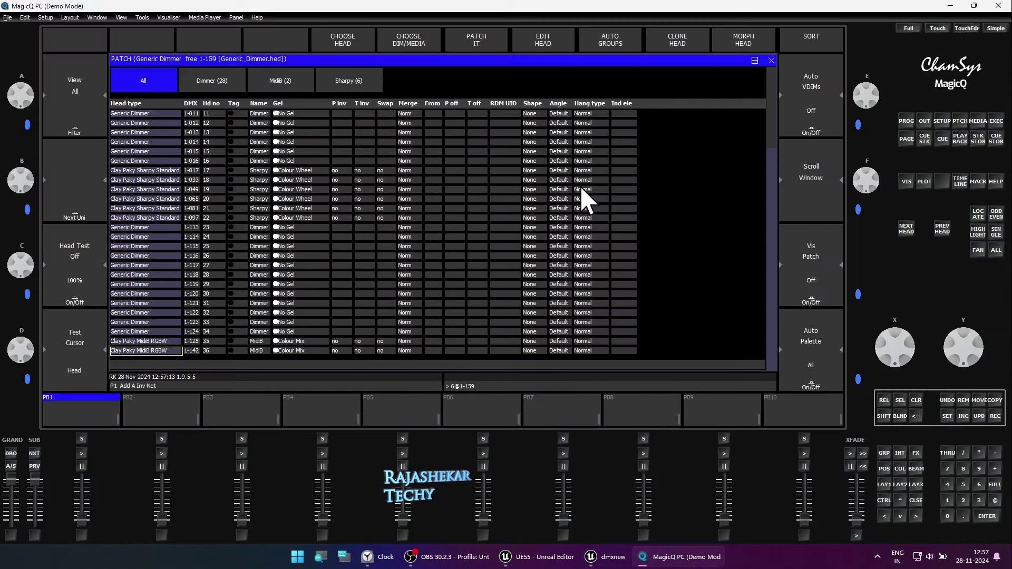
{"action": "key", "text": "alt+Tab"}
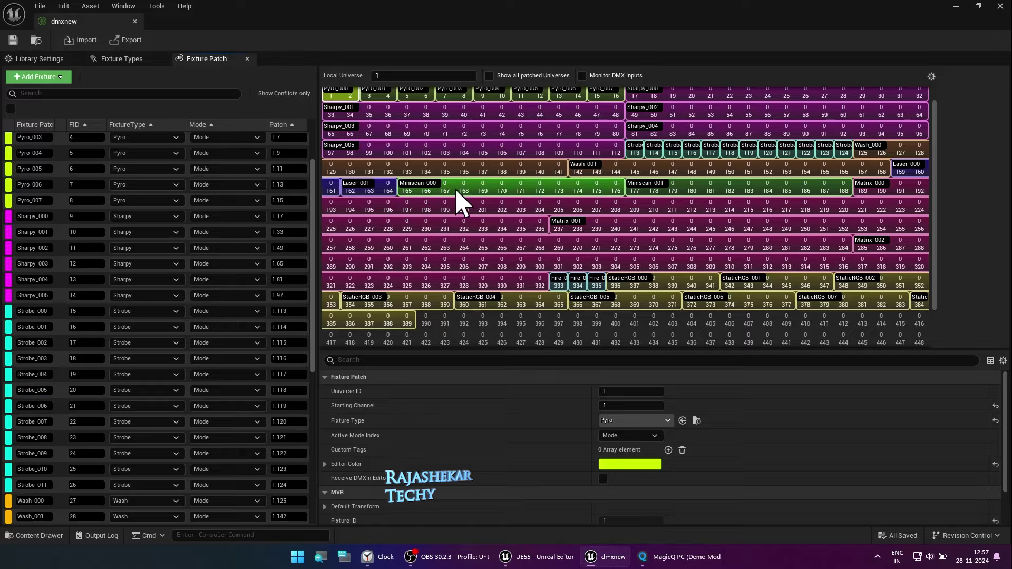
{"action": "key", "text": "alt+Tab"}
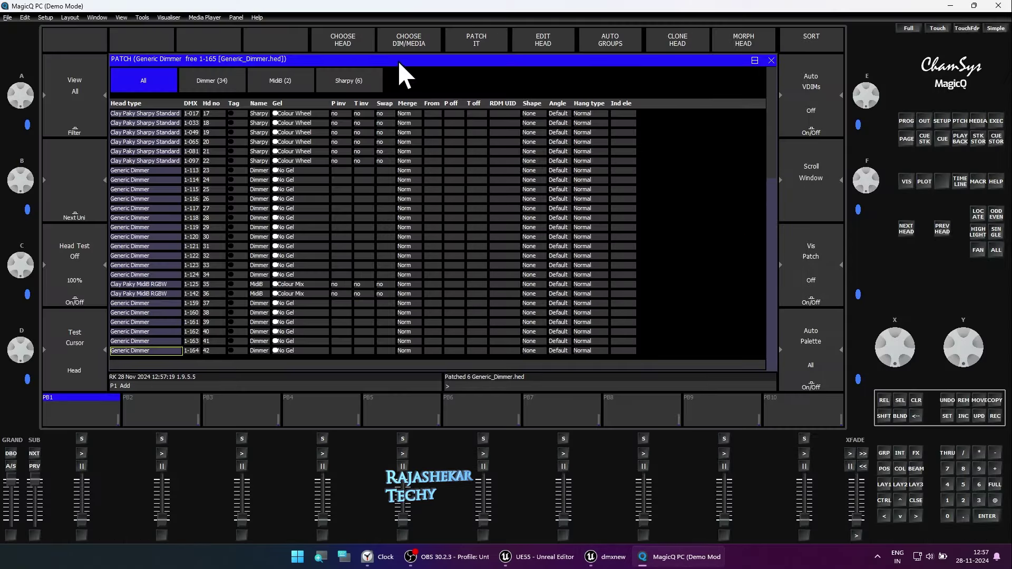
Patch two Clay Paky MiniHP3 heads at 1-165 and 1-177, then compare with Unreal.
{"action": "left_click", "coordinate": [366, 42]}
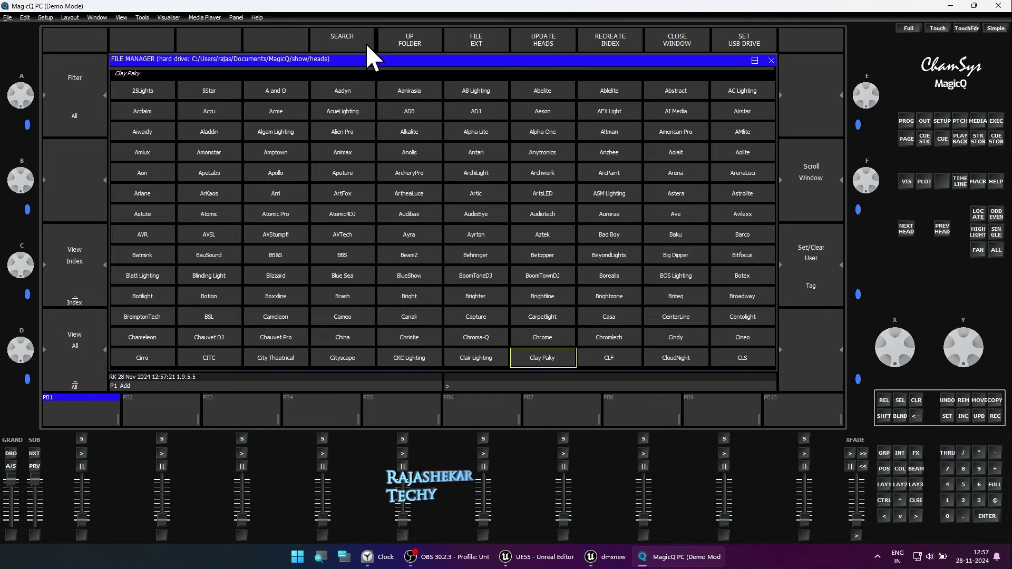
{"action": "key", "text": "Return"}
{"action": "type", "text": "min"}
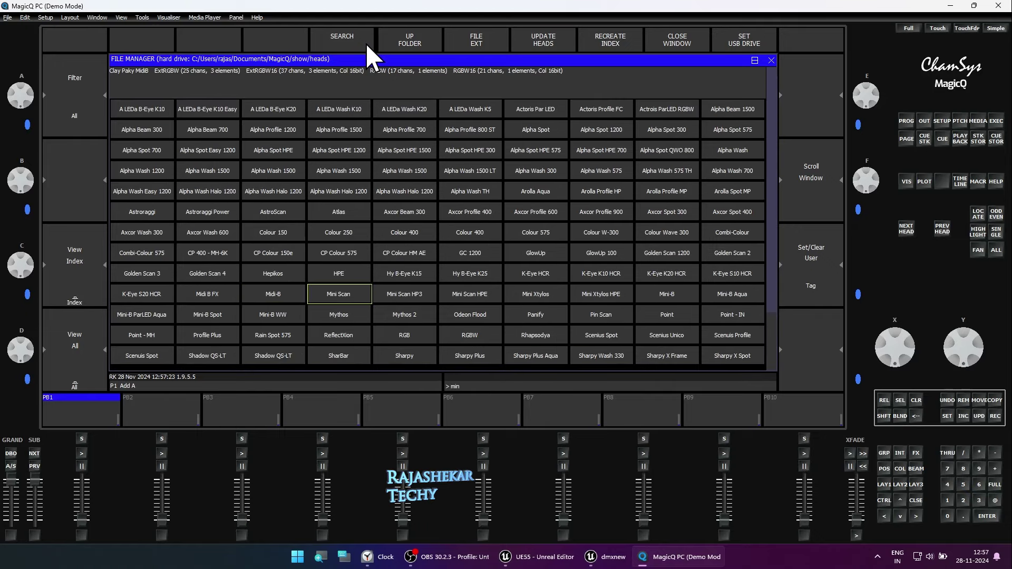
{"action": "key", "text": "Return"}
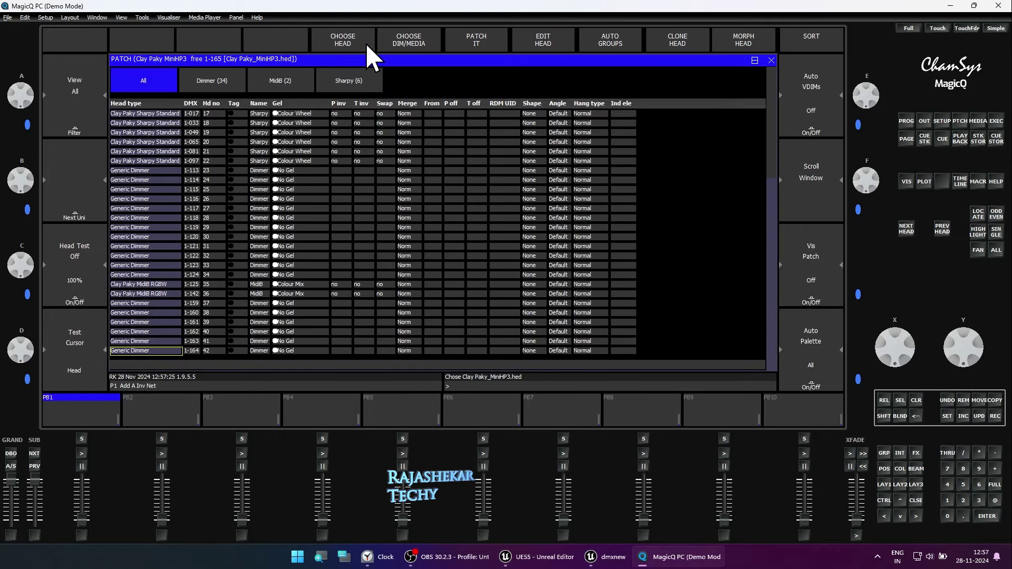
{"action": "left_click", "coordinate": [475, 48]}
{"action": "type", "text": "2@1-165"}
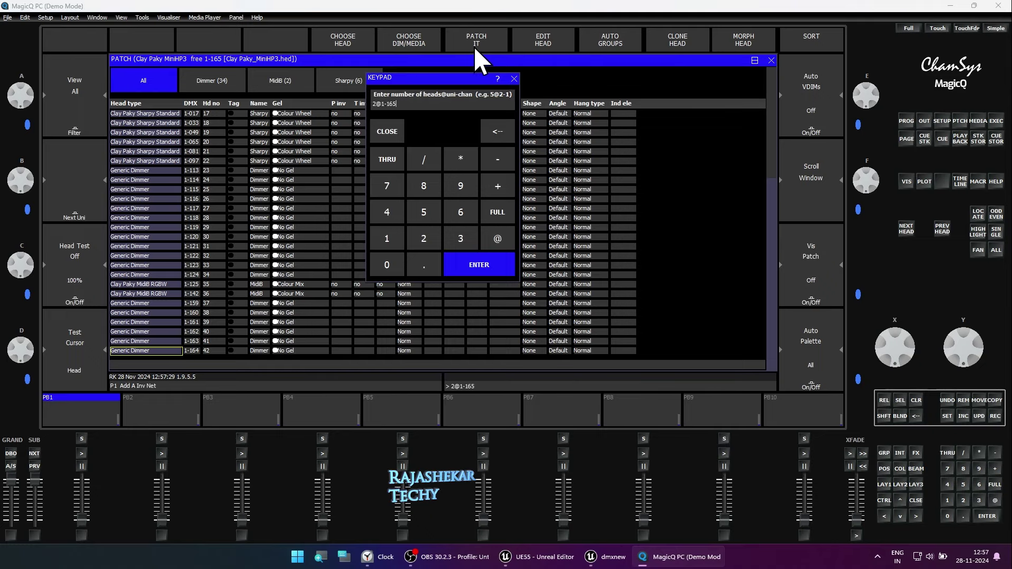
{"action": "key", "text": "Return"}
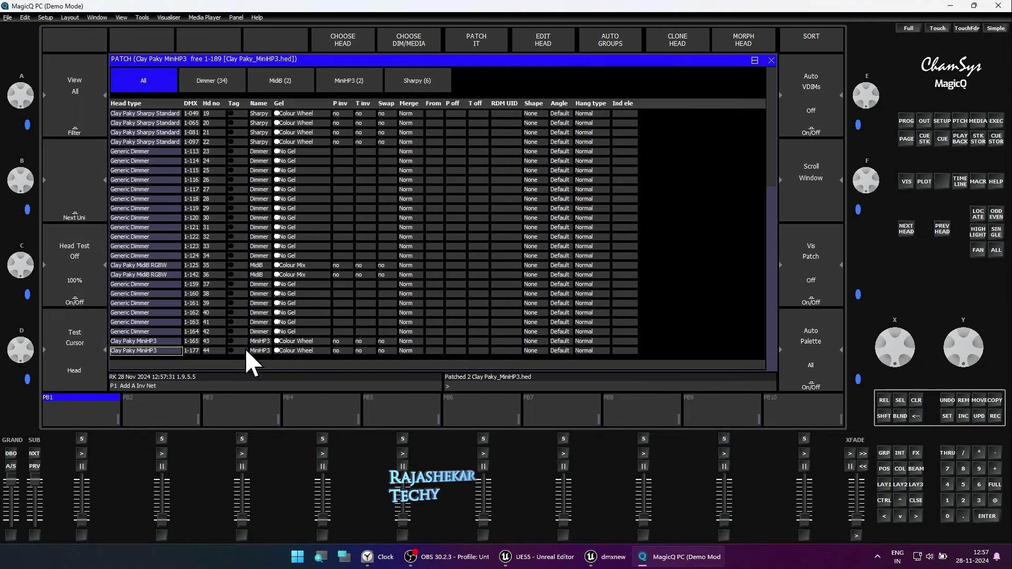
{"action": "key", "text": "alt+Tab"}
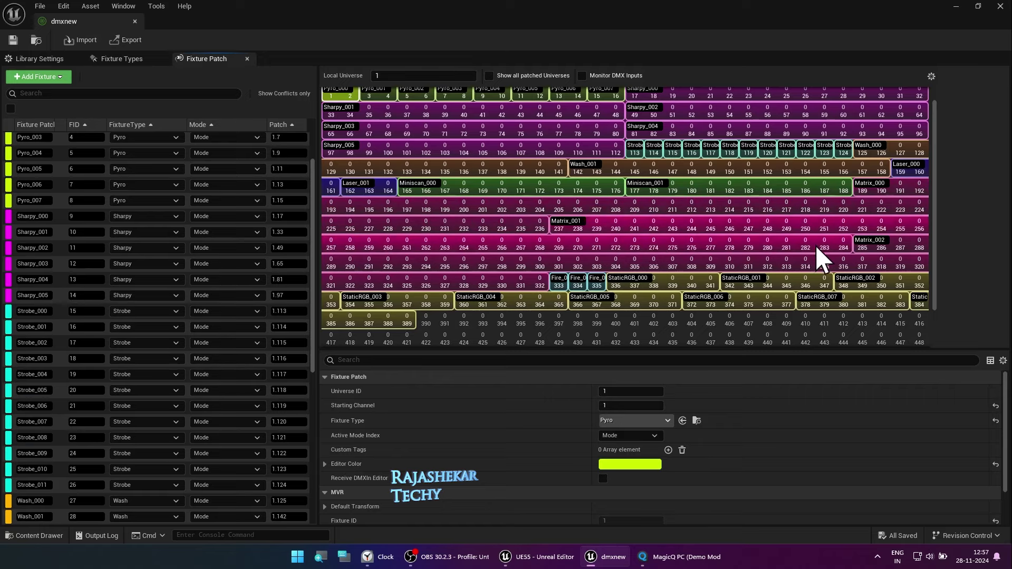
{"action": "key", "text": "alt+Tab"}
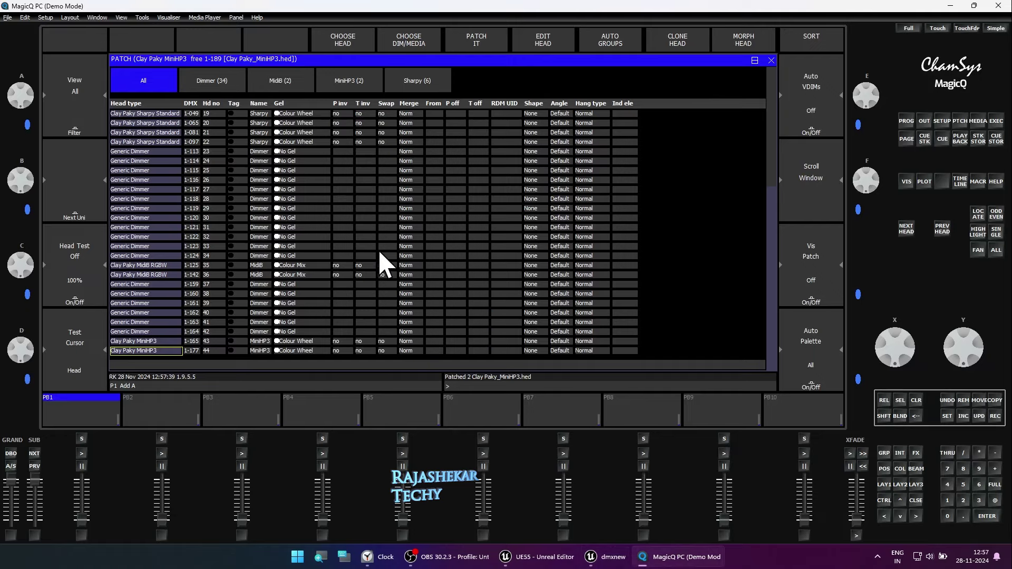
Select the Generic RGB Strip in 3ch mode and move to the first free channel, 189.
{"action": "left_click", "coordinate": [349, 45]}
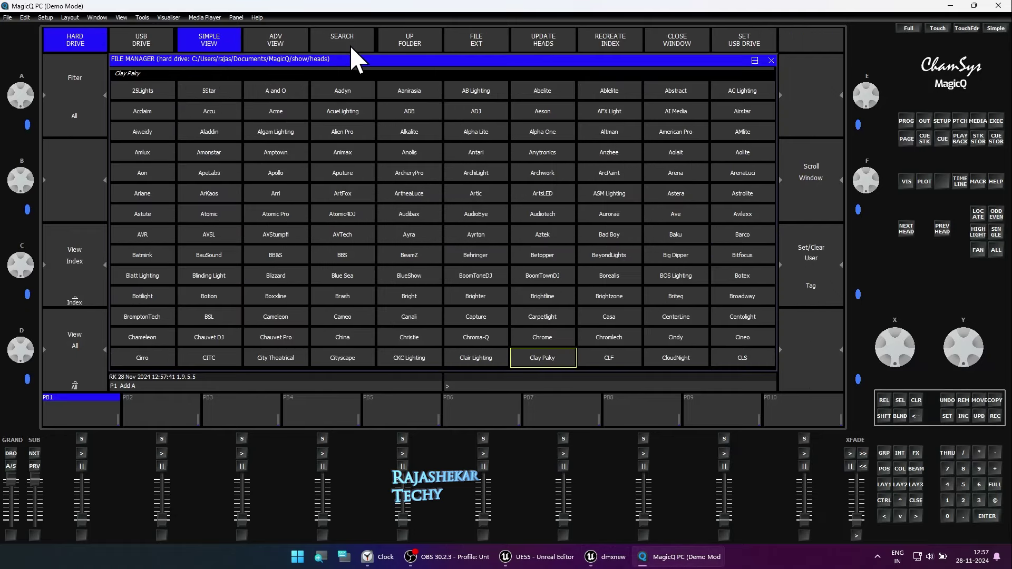
{"action": "type", "text": "gemne"}
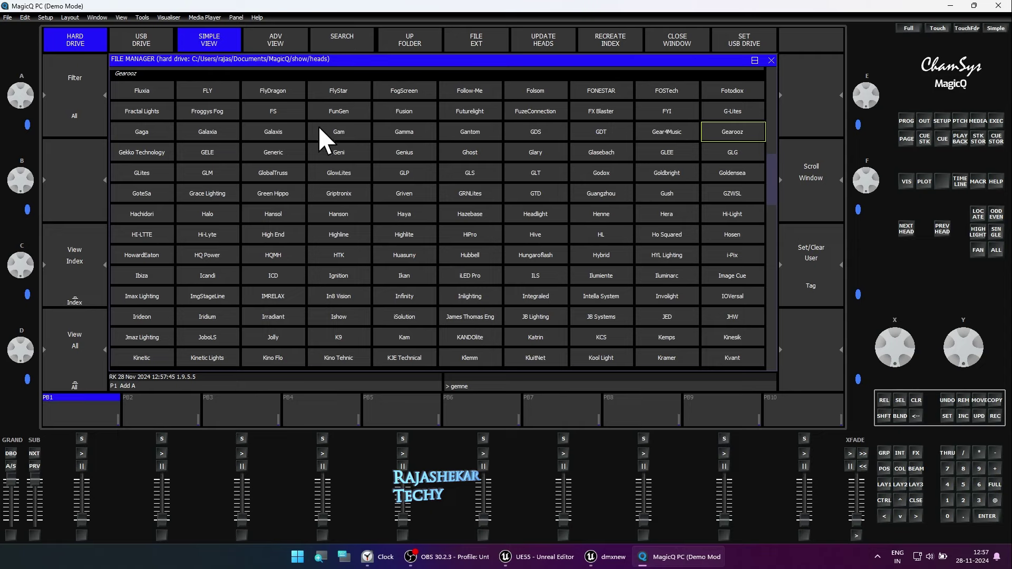
{"action": "left_click", "coordinate": [280, 159]}
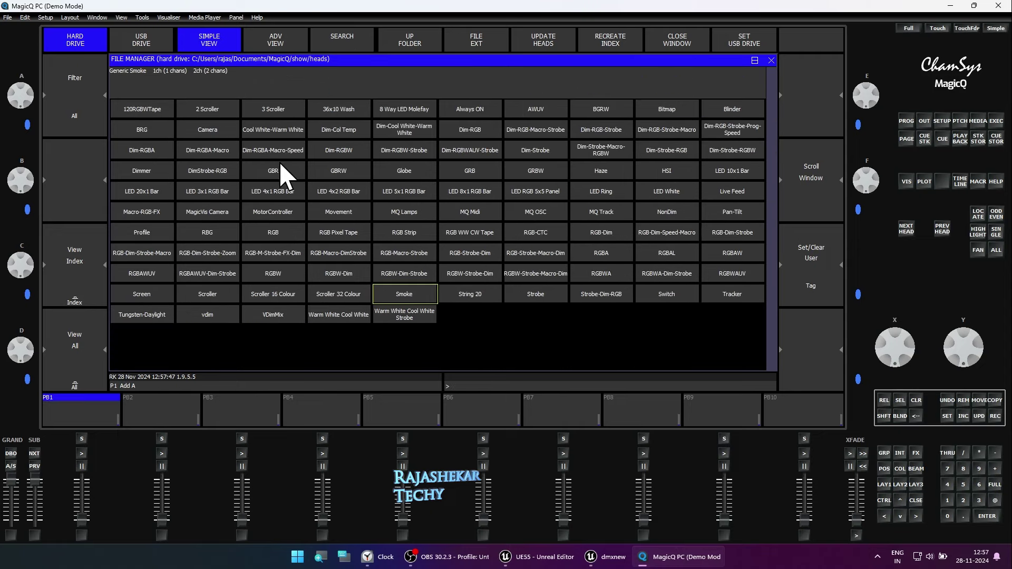
{"action": "type", "text": "rgb"}
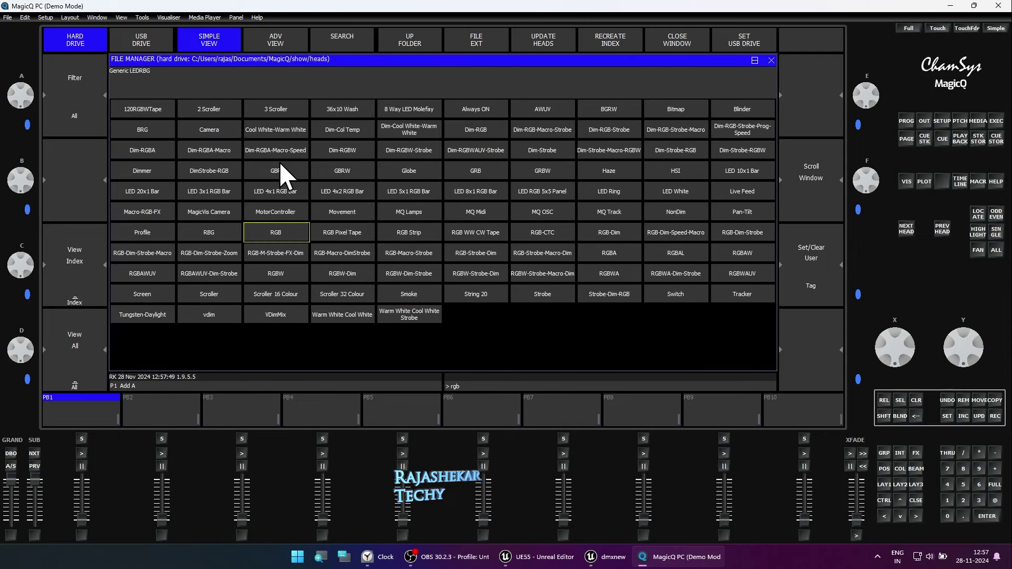
{"action": "left_click", "coordinate": [394, 229]}
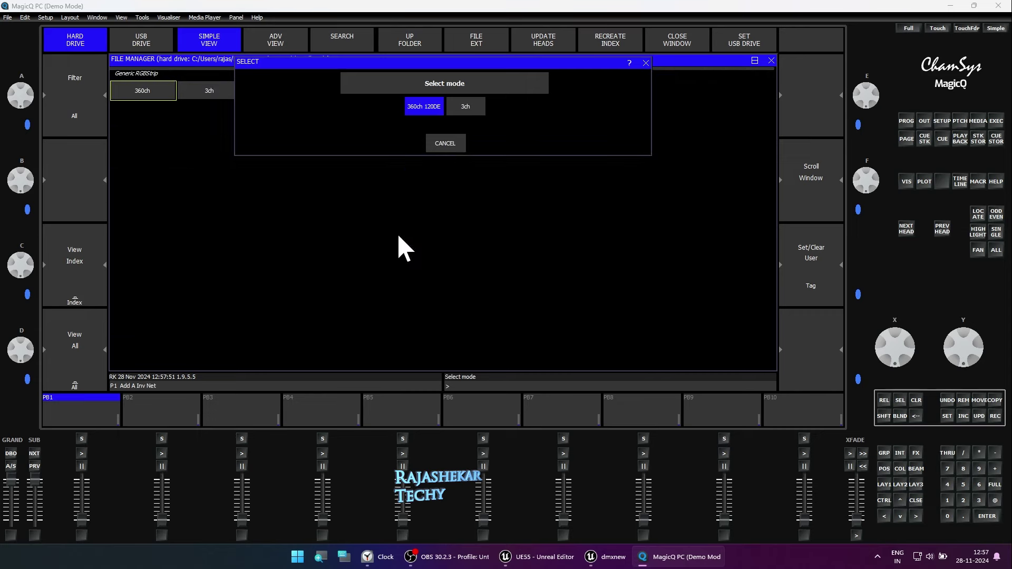
{"action": "left_click", "coordinate": [464, 108]}
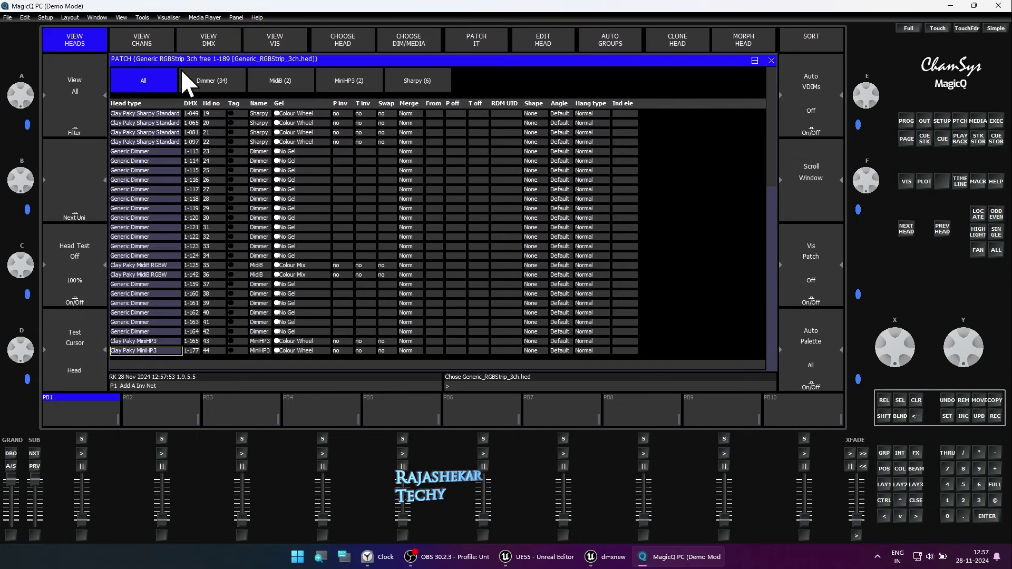
{"action": "left_click", "coordinate": [143, 43]}
{"action": "left_click", "coordinate": [120, 221]}
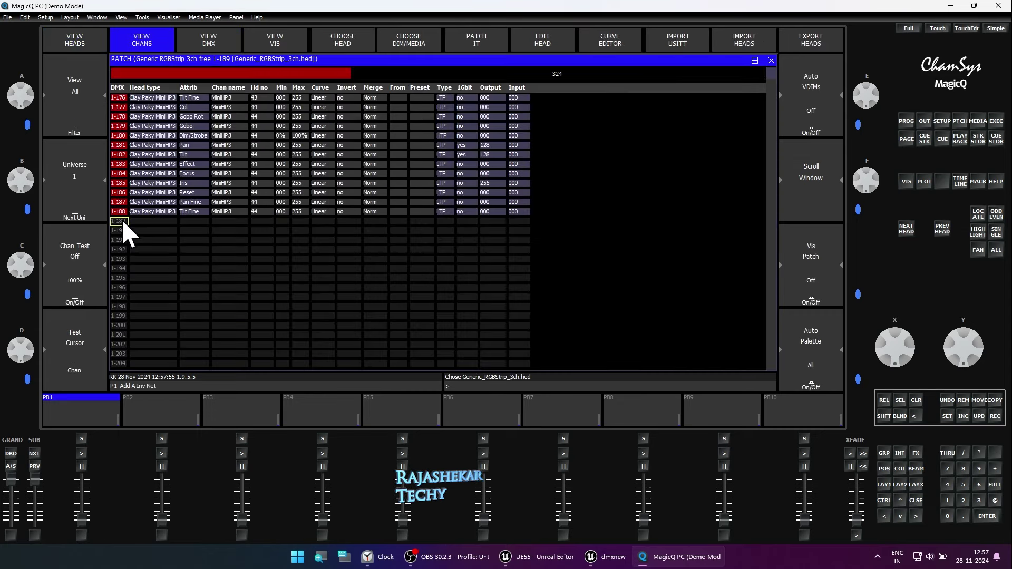
{"action": "key", "text": "alt+Tab"}
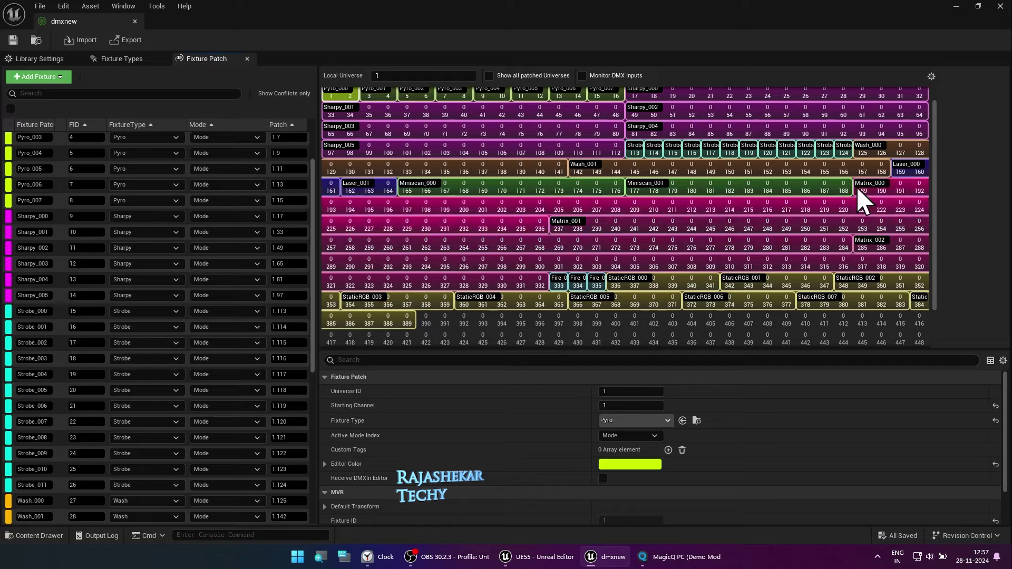
{"action": "key", "text": "alt+Tab"}
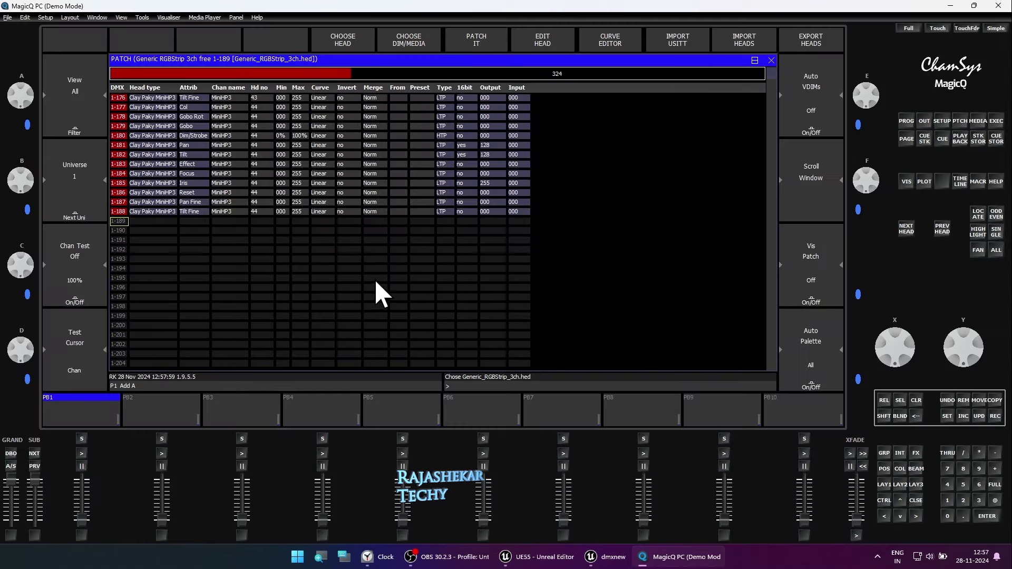
Patch RGBStrip 3ch heads one after another up to head 92, ending at 1-332.
{"action": "left_click", "coordinate": [479, 39]}
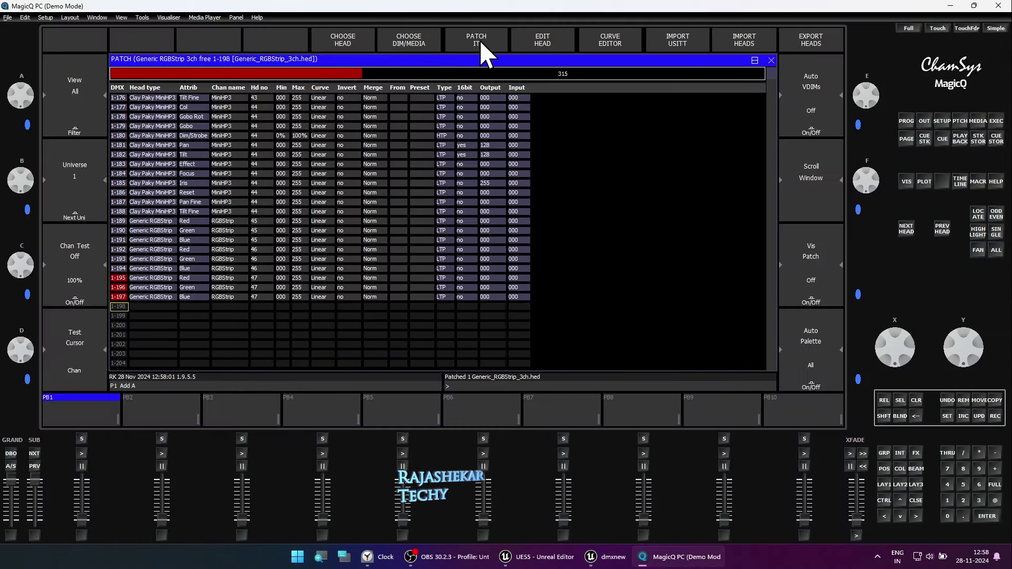
{"action": "left_click", "coordinate": [479, 40]}
{"action": "left_click", "coordinate": [479, 40]}
{"action": "left_click", "coordinate": [479, 40]}
{"action": "left_click", "coordinate": [480, 39]}
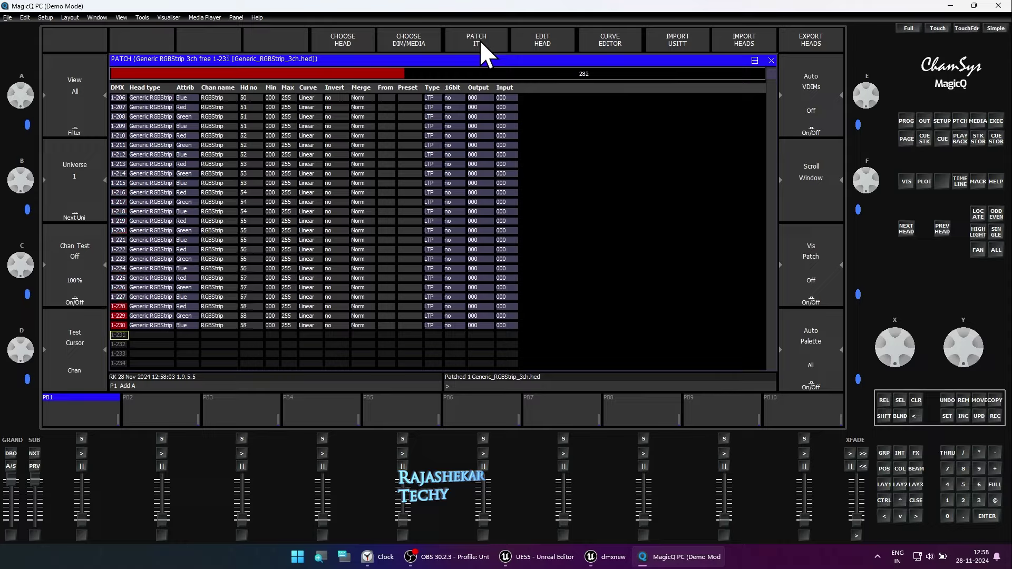
{"action": "key", "text": "alt+Tab"}
{"action": "key", "text": "alt+Tab"}
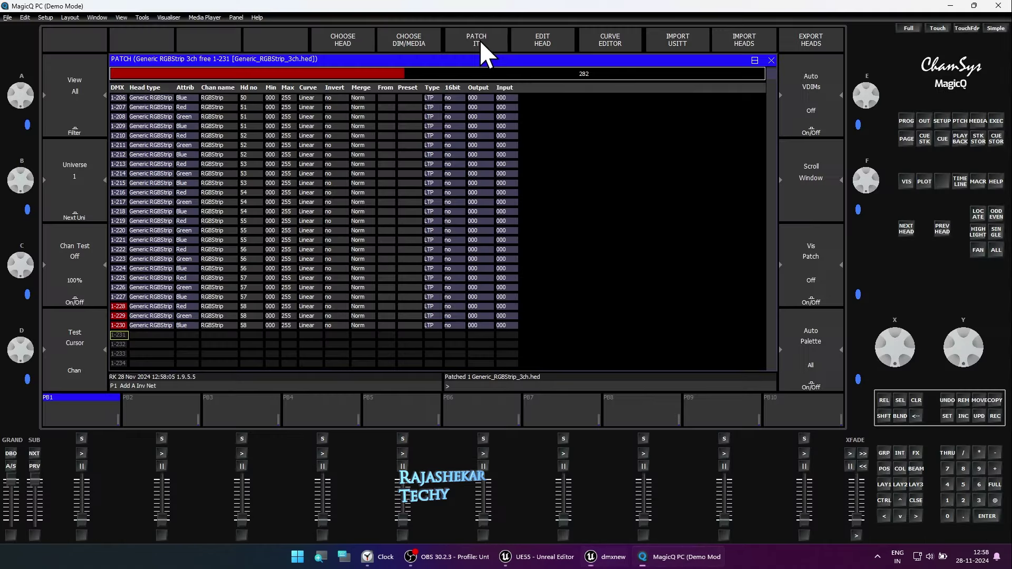
{"action": "left_click", "coordinate": [479, 39]}
{"action": "left_click", "coordinate": [480, 39]}
{"action": "left_click", "coordinate": [479, 39]}
{"action": "left_click", "coordinate": [479, 39]}
{"action": "left_click", "coordinate": [479, 40]}
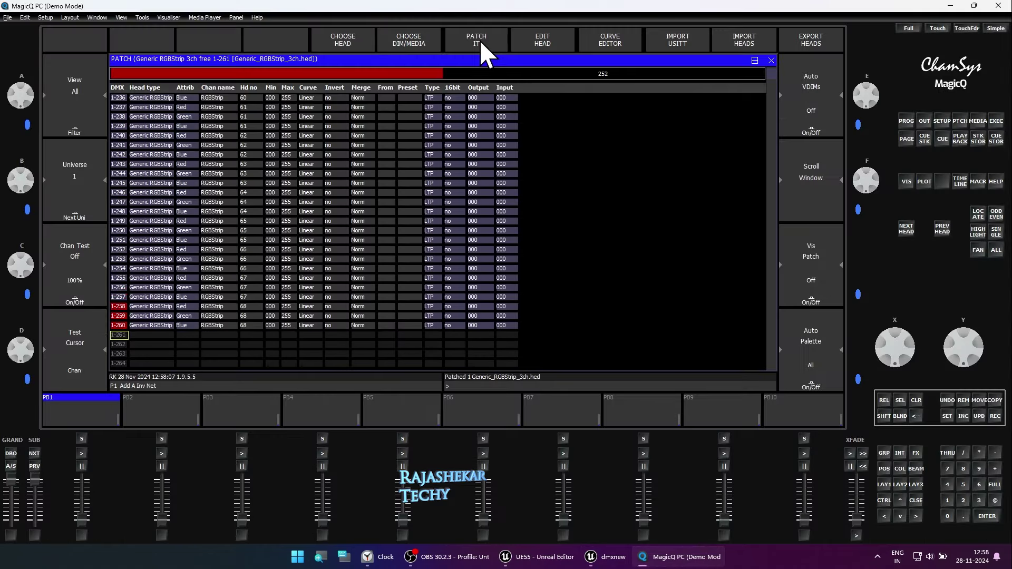
{"action": "left_click", "coordinate": [479, 39]}
{"action": "left_click", "coordinate": [479, 39]}
{"action": "left_click", "coordinate": [479, 39]}
{"action": "left_click", "coordinate": [479, 40]}
{"action": "left_click", "coordinate": [479, 39]}
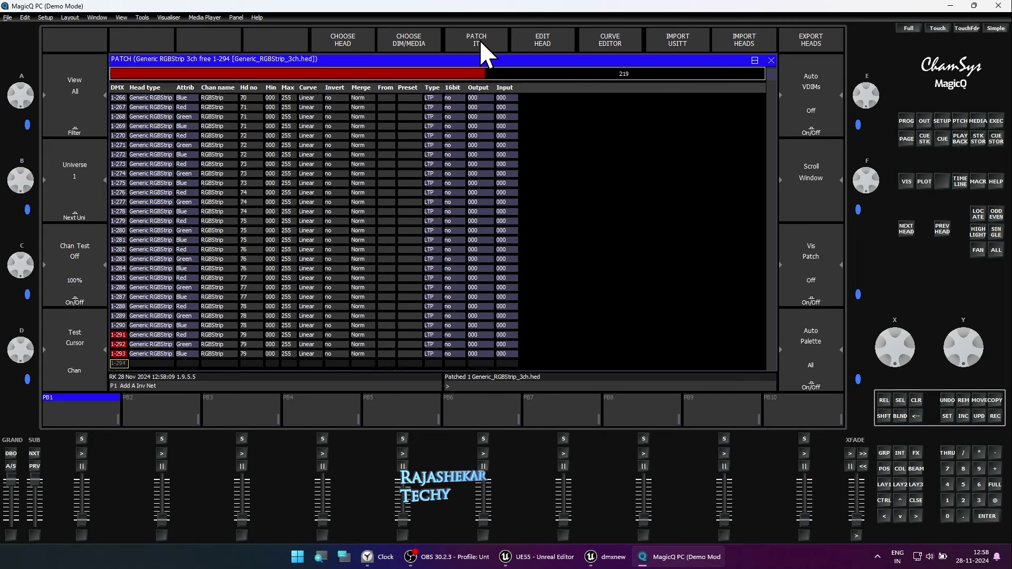
{"action": "left_click", "coordinate": [479, 40]}
{"action": "left_click", "coordinate": [479, 40]}
{"action": "left_click", "coordinate": [479, 39]}
{"action": "left_click", "coordinate": [479, 39]}
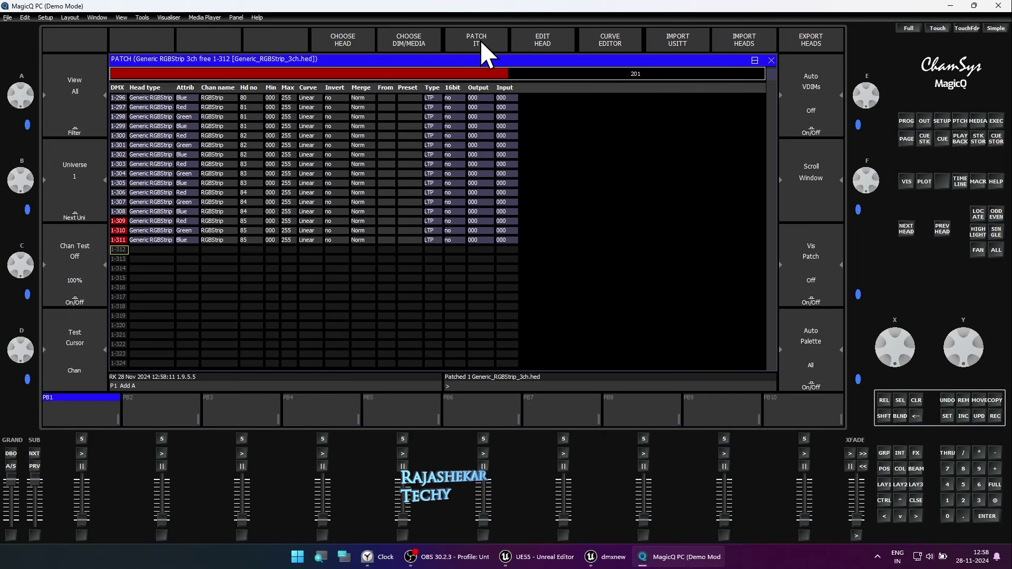
{"action": "left_click", "coordinate": [479, 40]}
{"action": "left_click", "coordinate": [479, 39]}
{"action": "left_click", "coordinate": [479, 39]}
{"action": "left_click", "coordinate": [480, 40]}
{"action": "left_click", "coordinate": [479, 39]}
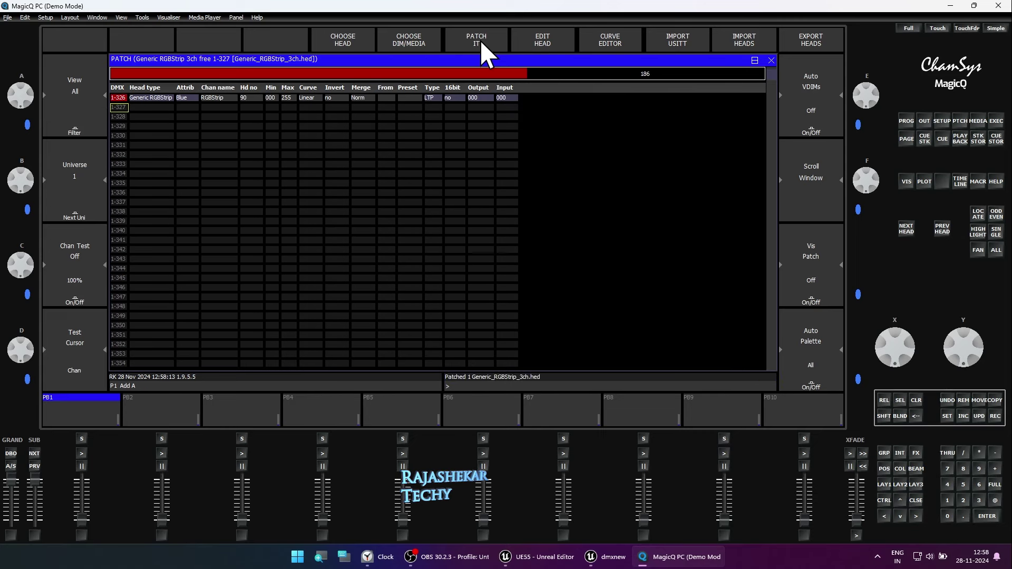
{"action": "left_click", "coordinate": [480, 40]}
{"action": "left_click", "coordinate": [479, 40]}
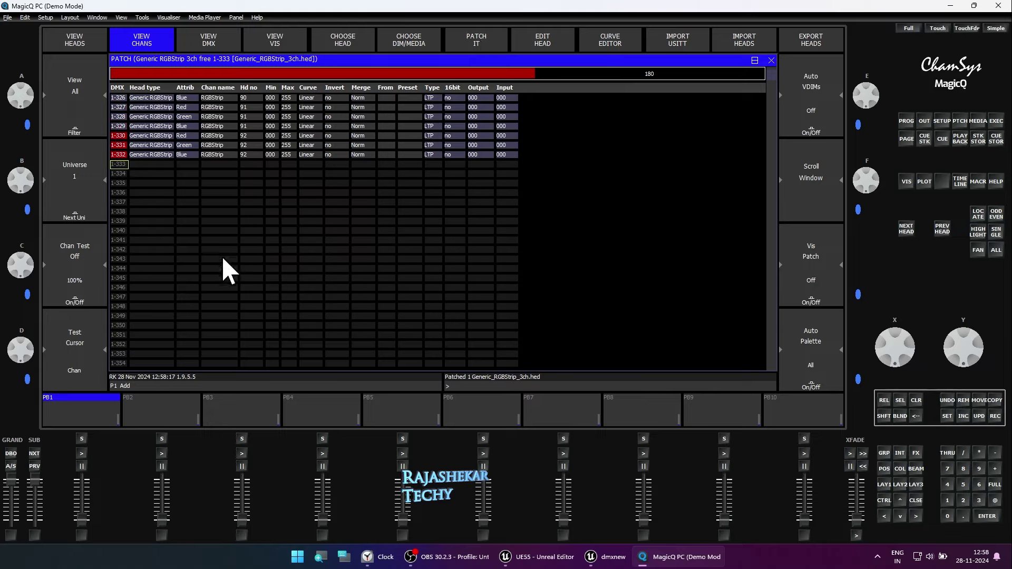
{"action": "key", "text": "alt+Tab"}
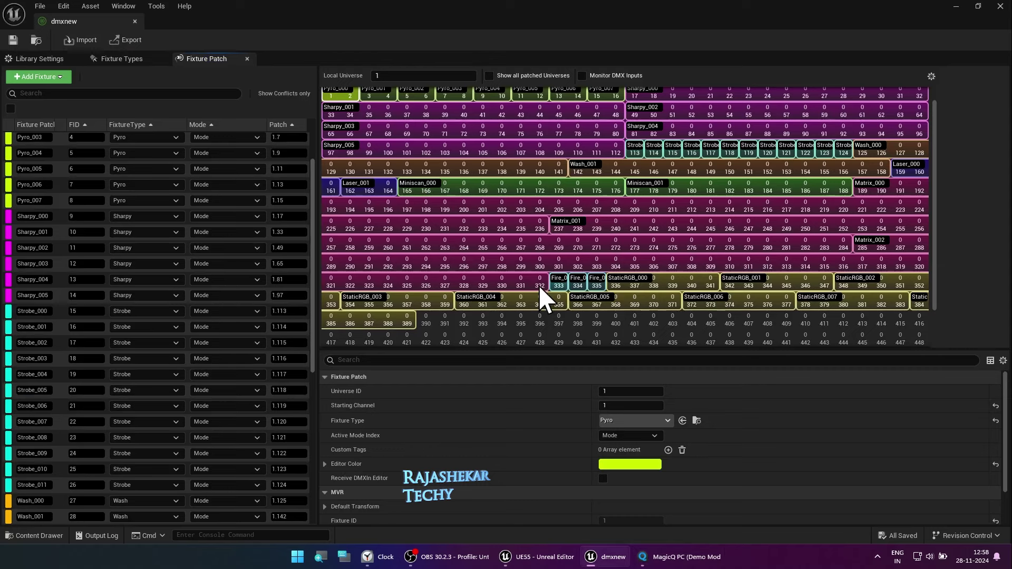
{"action": "key", "text": "alt+Tab"}
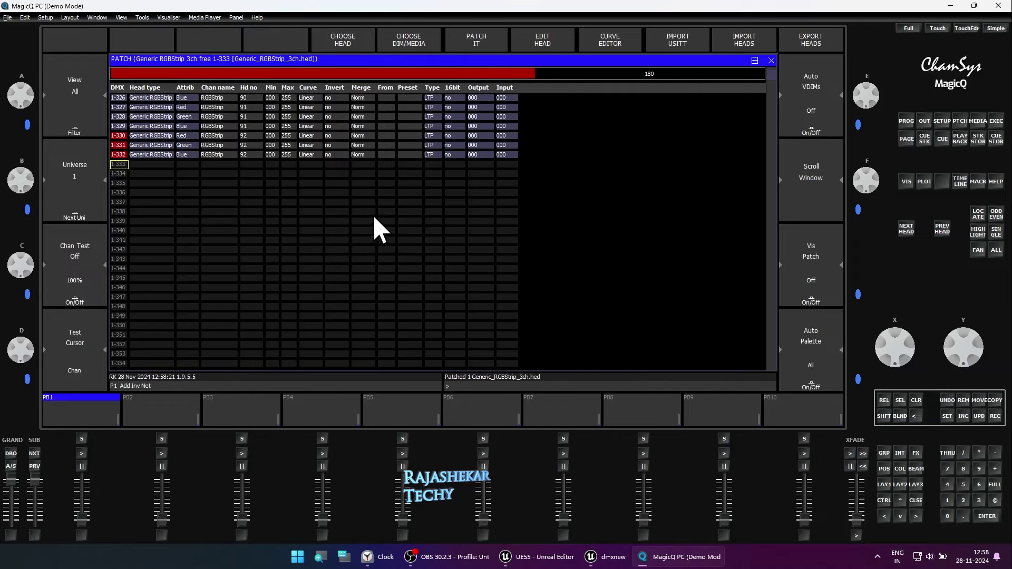
{"action": "left_click", "coordinate": [416, 45]}
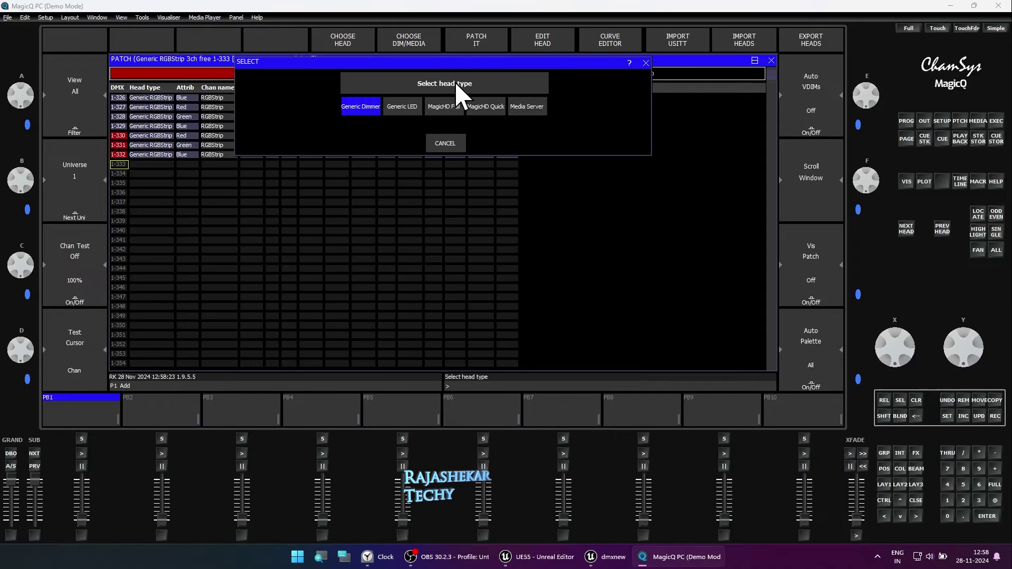
Patch three Generic Dimmer heads starting at 1-333, checking the fire addresses in Unreal.
{"action": "left_click", "coordinate": [368, 108]}
{"action": "left_click", "coordinate": [476, 45]}
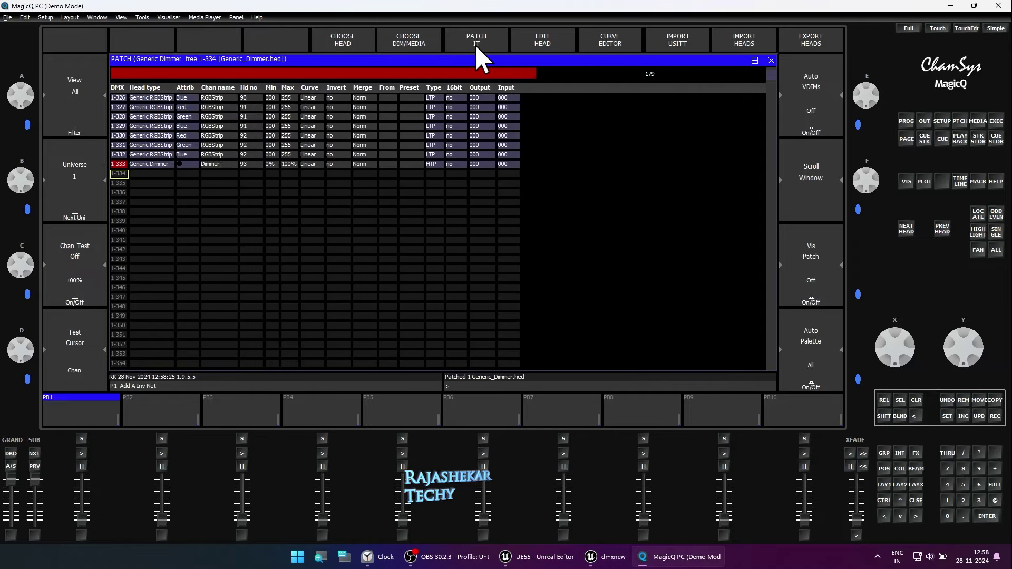
{"action": "left_click", "coordinate": [475, 45]}
{"action": "left_click", "coordinate": [475, 44]}
{"action": "key", "text": "alt+Tab"}
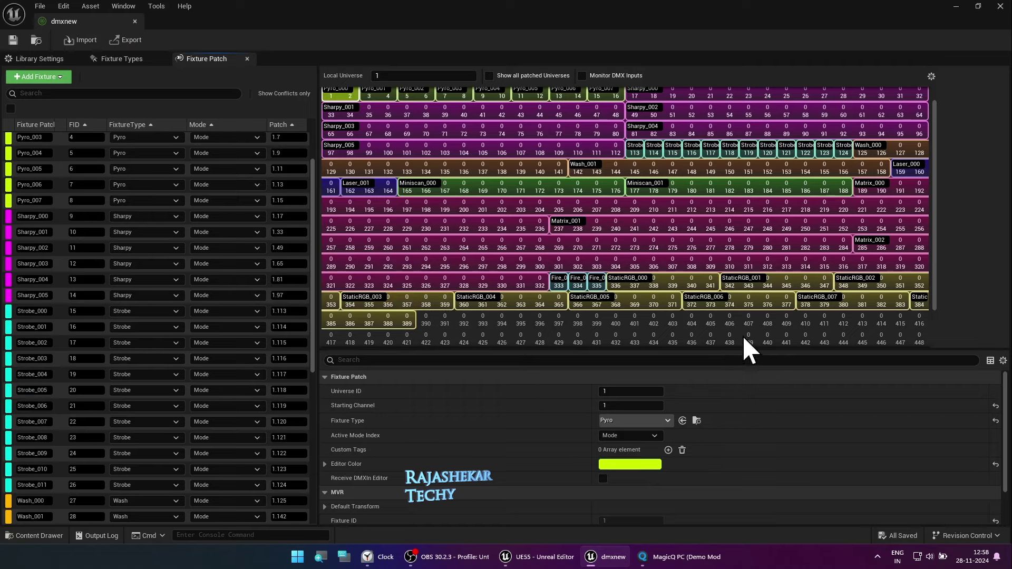
{"action": "key", "text": "alt+Tab"}
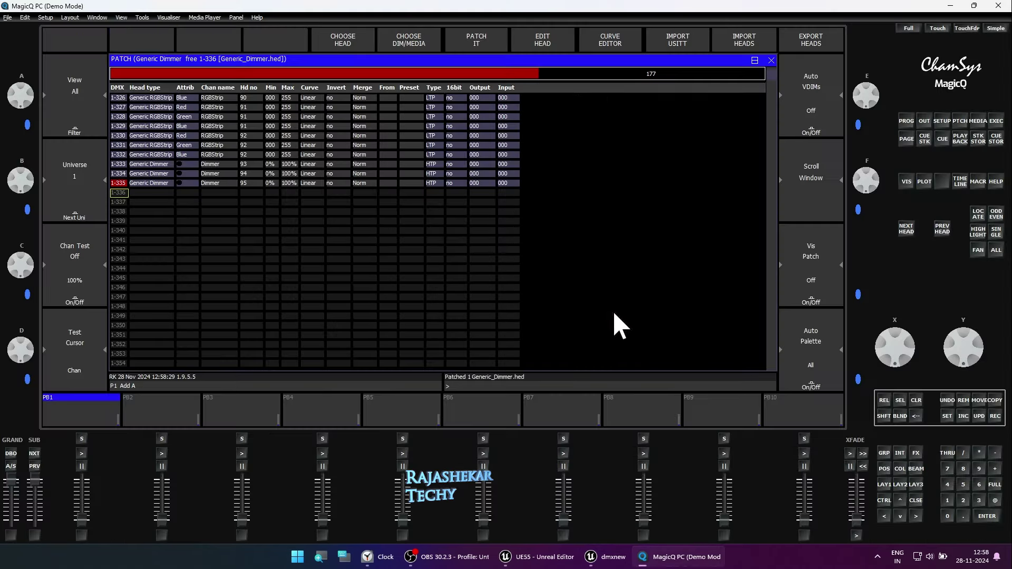
Choose the Generic RGB-Dim-Strobe-Zoom 6ch head type from the library.
{"action": "left_click", "coordinate": [347, 43]}
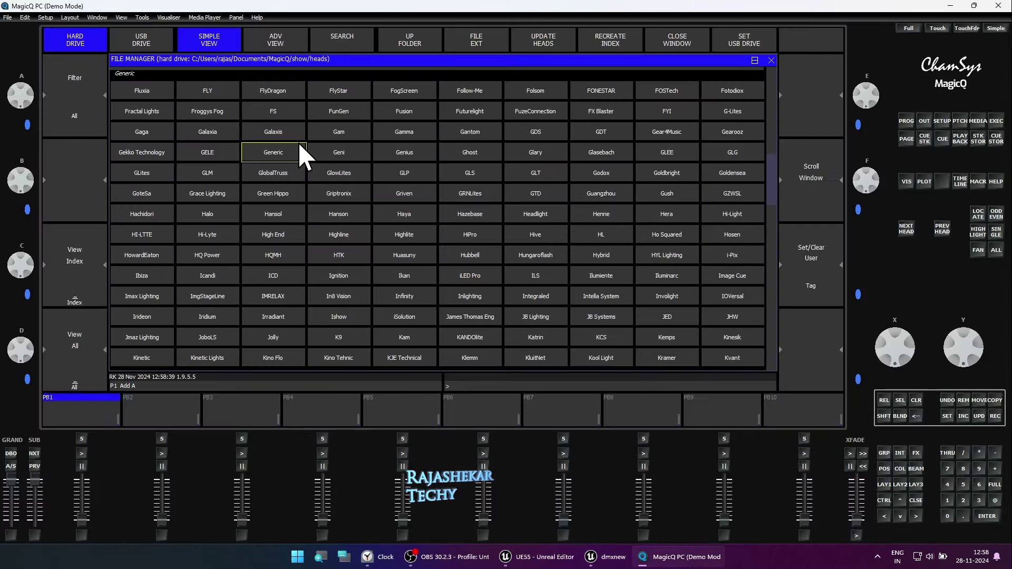
{"action": "left_click", "coordinate": [280, 152]}
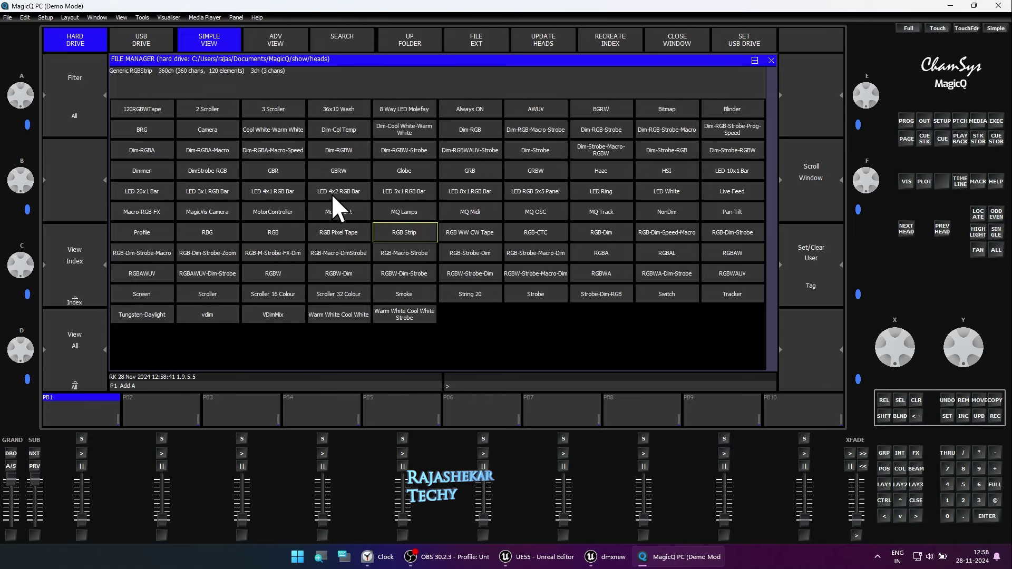
{"action": "type", "text": "rg"}
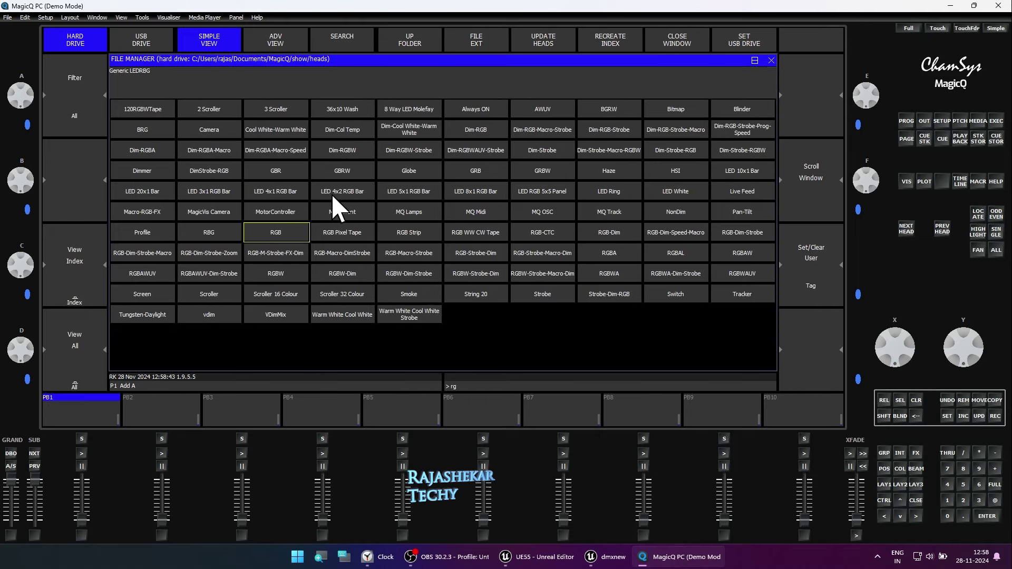
{"action": "left_click", "coordinate": [204, 258]}
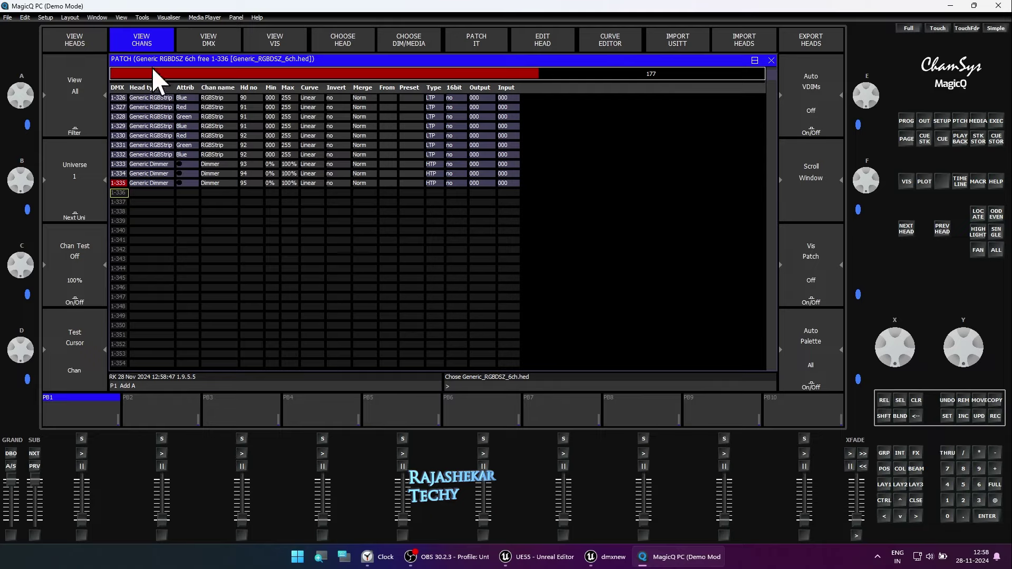
Patch nine RGBDSZ heads from 1-336, matching the StaticRGB start channel in Unreal.
{"action": "left_click", "coordinate": [75, 42]}
{"action": "left_click", "coordinate": [477, 37]}
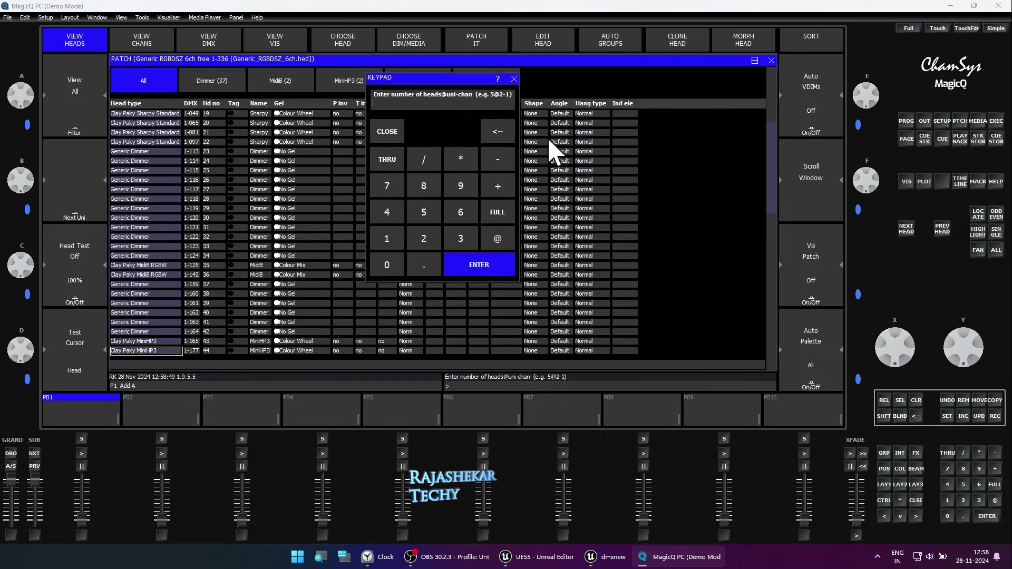
{"action": "key", "text": "alt+Tab"}
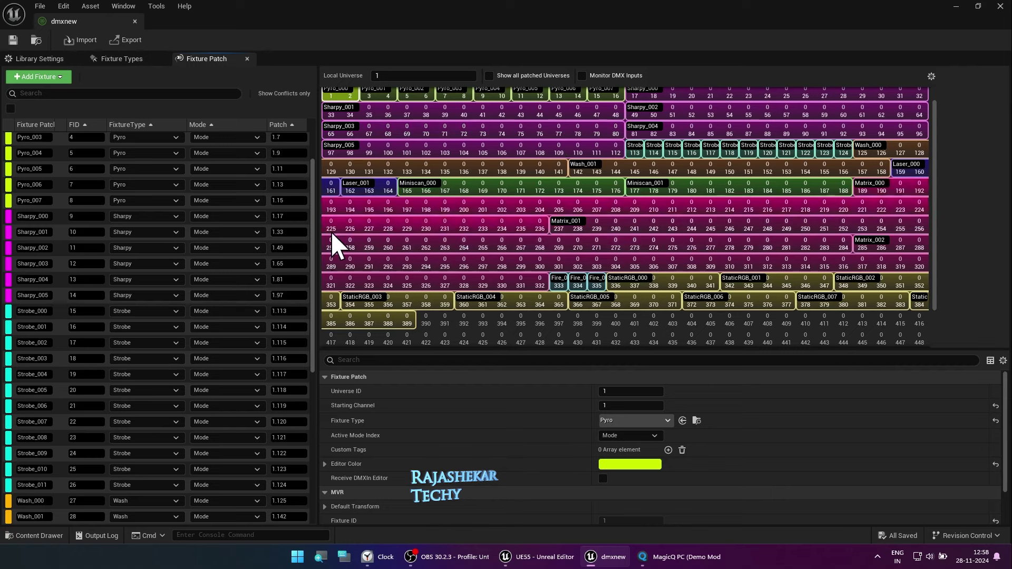
{"action": "left_click_drag", "start_coordinate": [317, 285], "coordinate": [316, 508]}
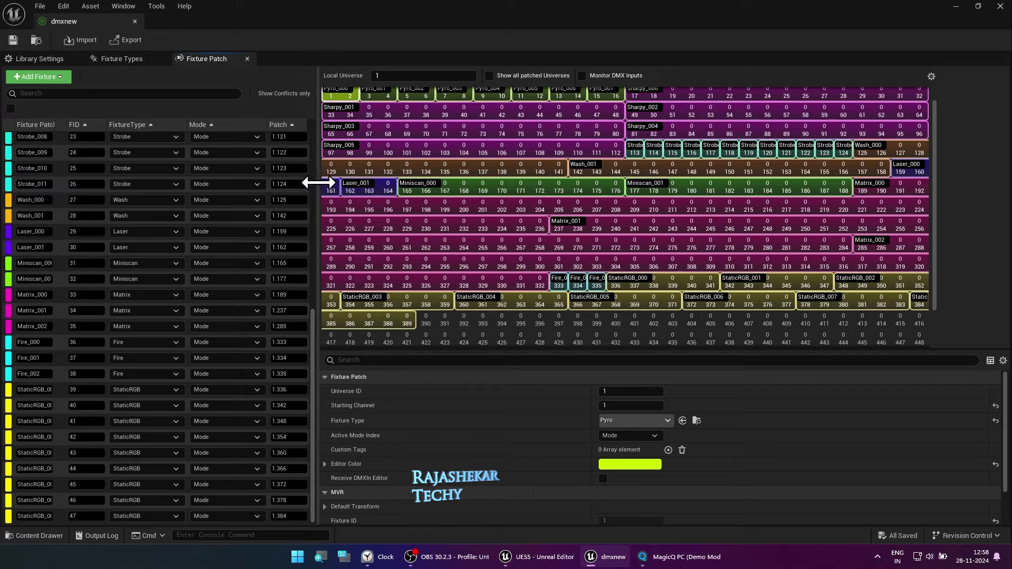
{"action": "left_click_drag", "start_coordinate": [318, 187], "coordinate": [421, 190]}
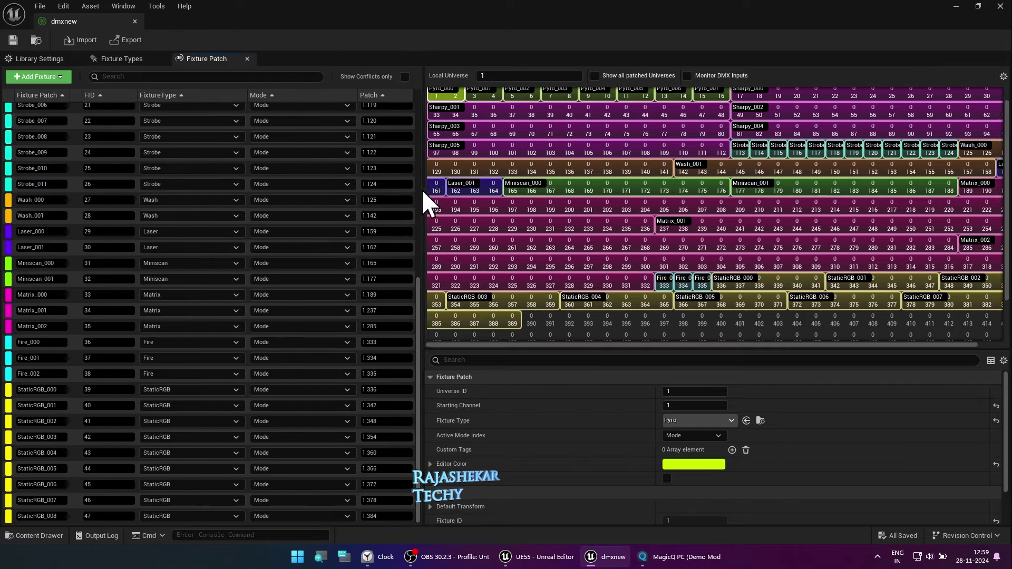
{"action": "key", "text": "alt+Tab"}
{"action": "type", "text": "9@"}
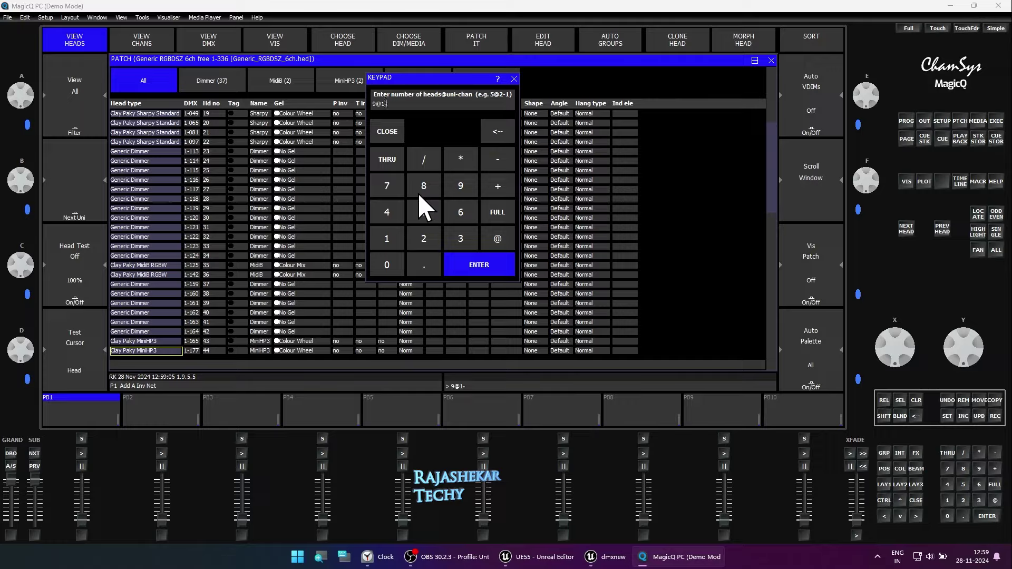
{"action": "key", "text": "alt+Tab"}
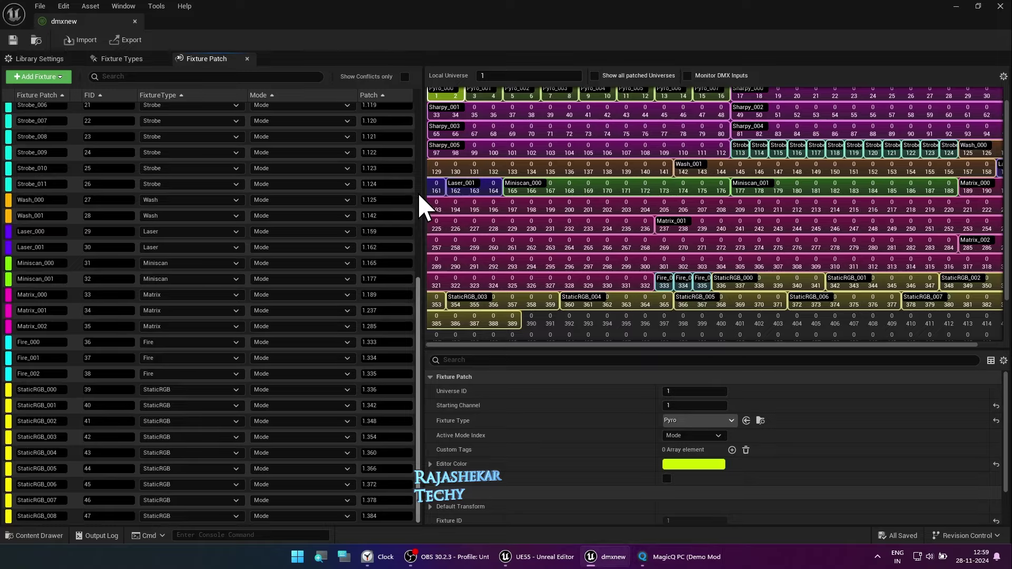
{"action": "key", "text": "alt+Tab"}
{"action": "type", "text": "33"}
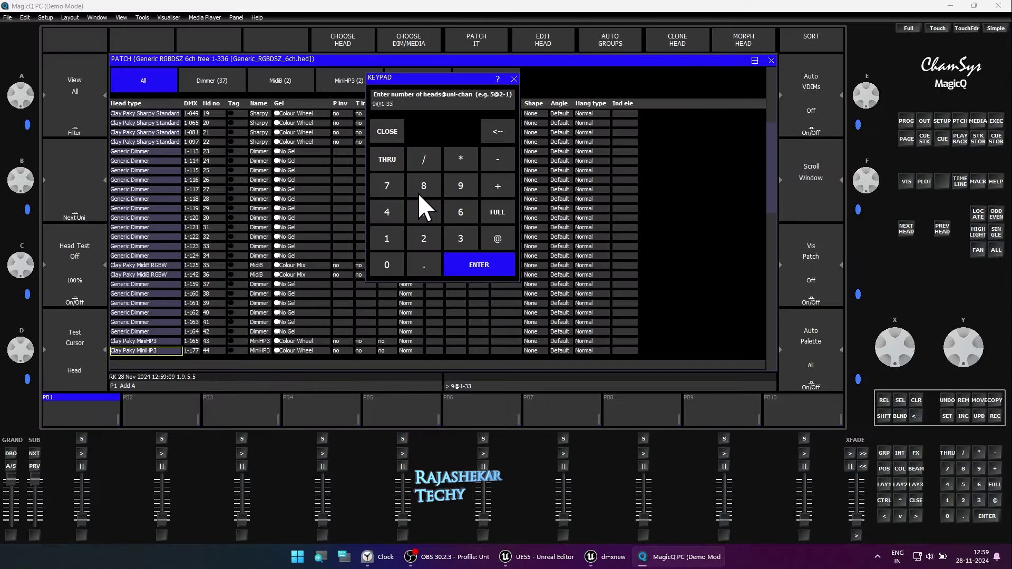
{"action": "key", "text": "Return"}
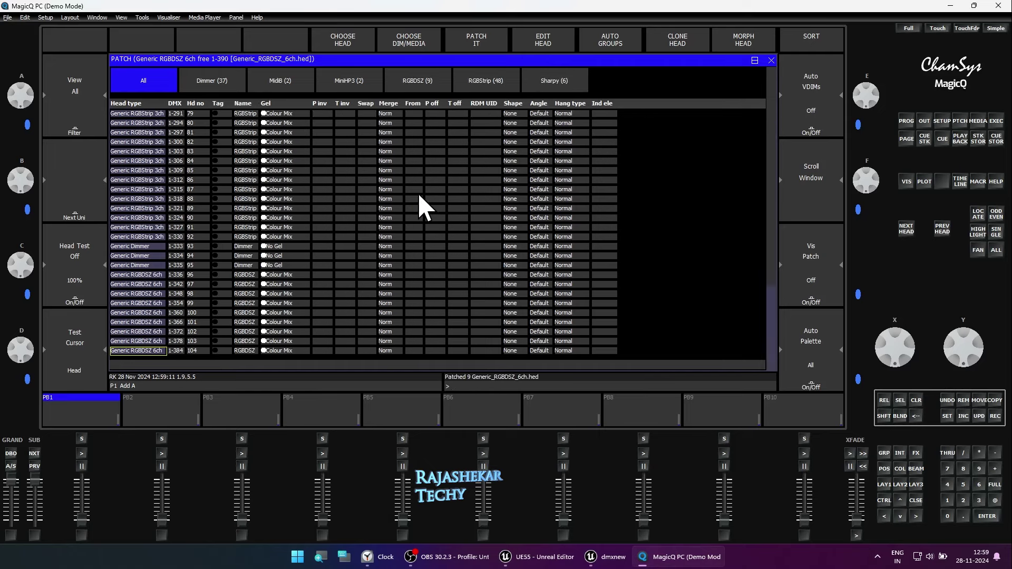
Save the show as dmx55 and dock MagicQ on the right half of the screen.
{"action": "type", "text": "mx55"}
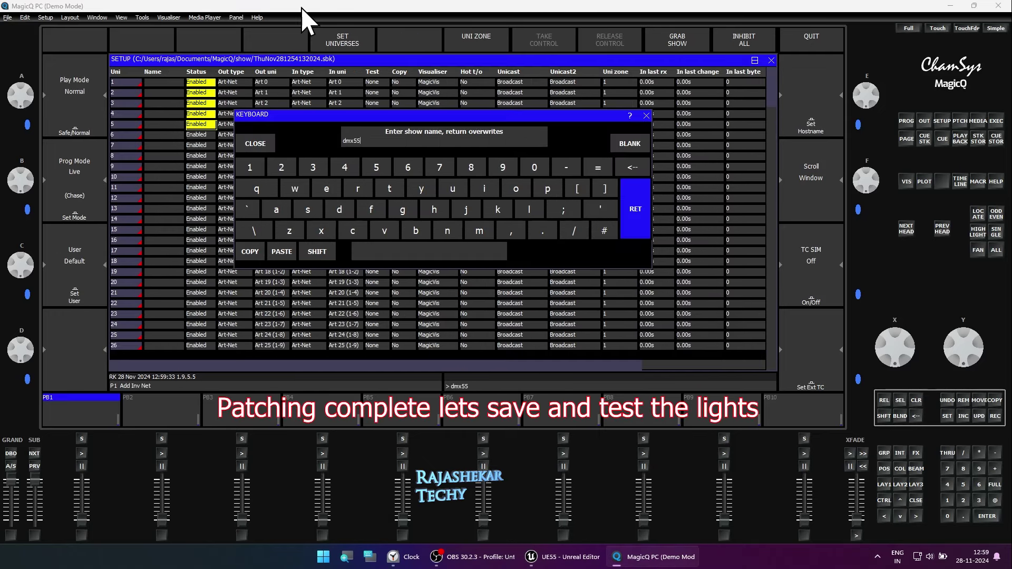
{"action": "key", "text": "Return"}
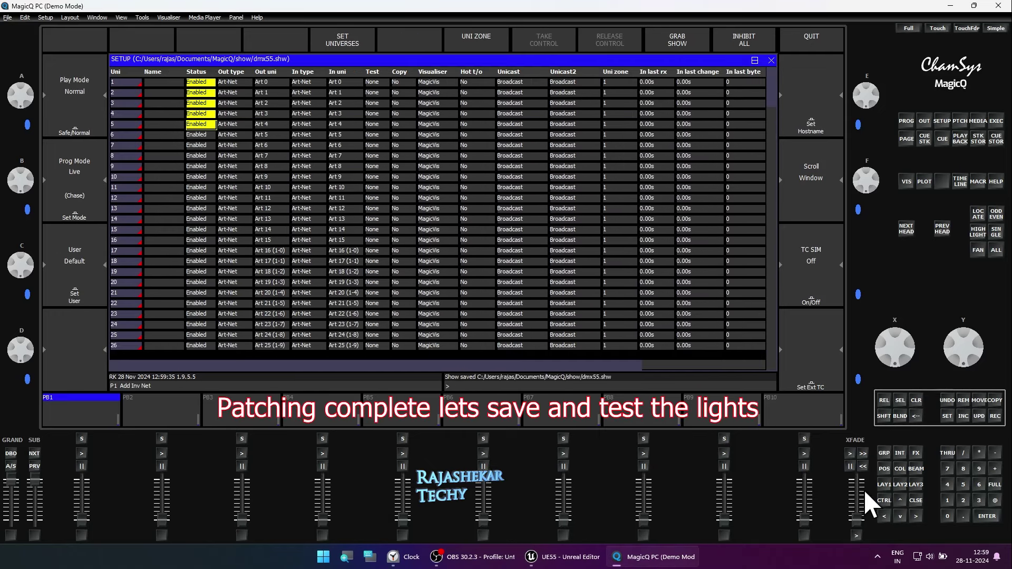
{"action": "left_click", "coordinate": [881, 484]}
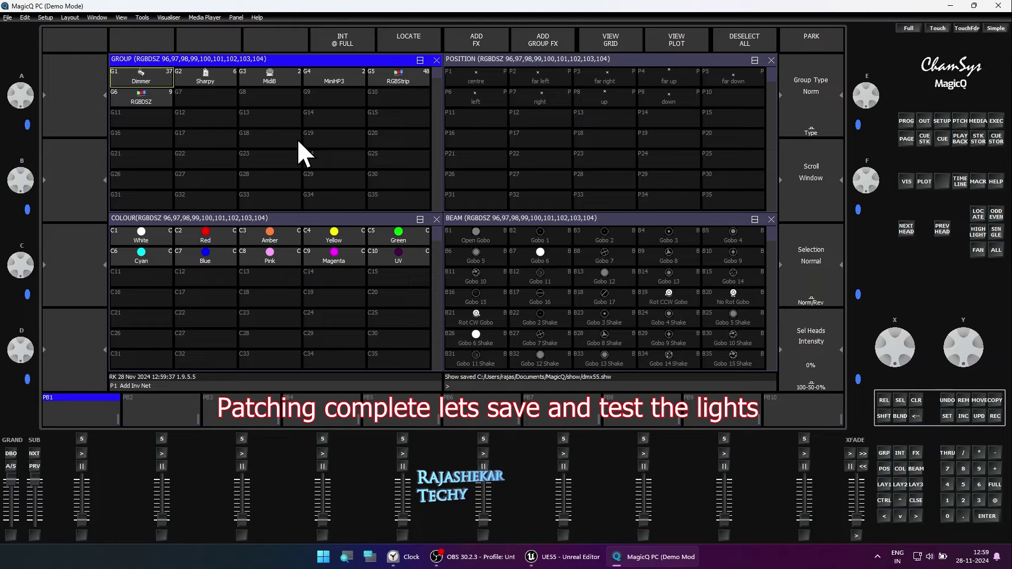
{"action": "key", "text": "super+Right"}
Put Unreal beside MagicQ, then cycle the Sharpy group through white, red, amber, yellow, green and blue.
{"action": "left_click", "coordinate": [297, 138]}
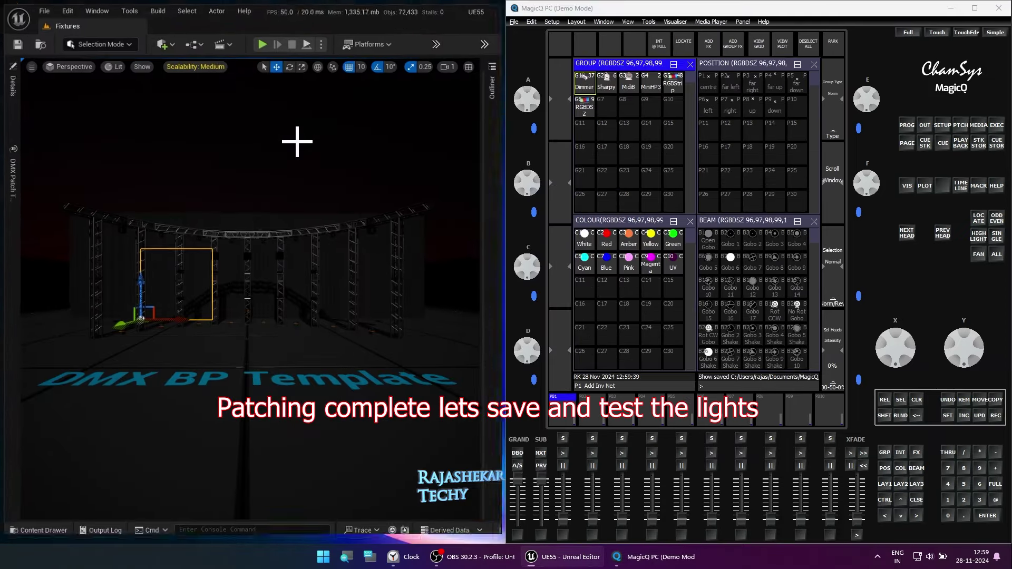
{"action": "left_click", "coordinate": [312, 211]}
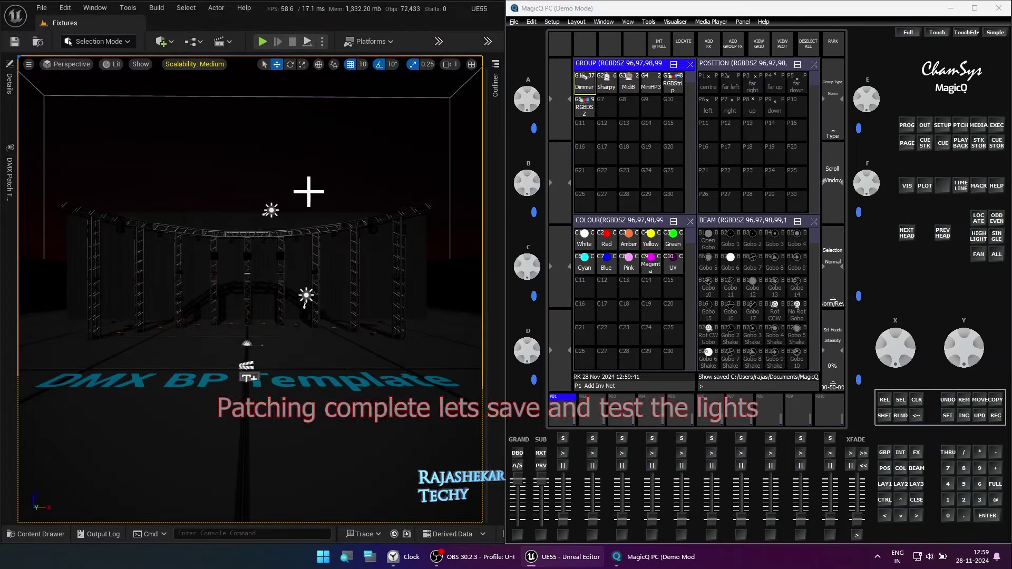
{"action": "left_click", "coordinate": [606, 83]}
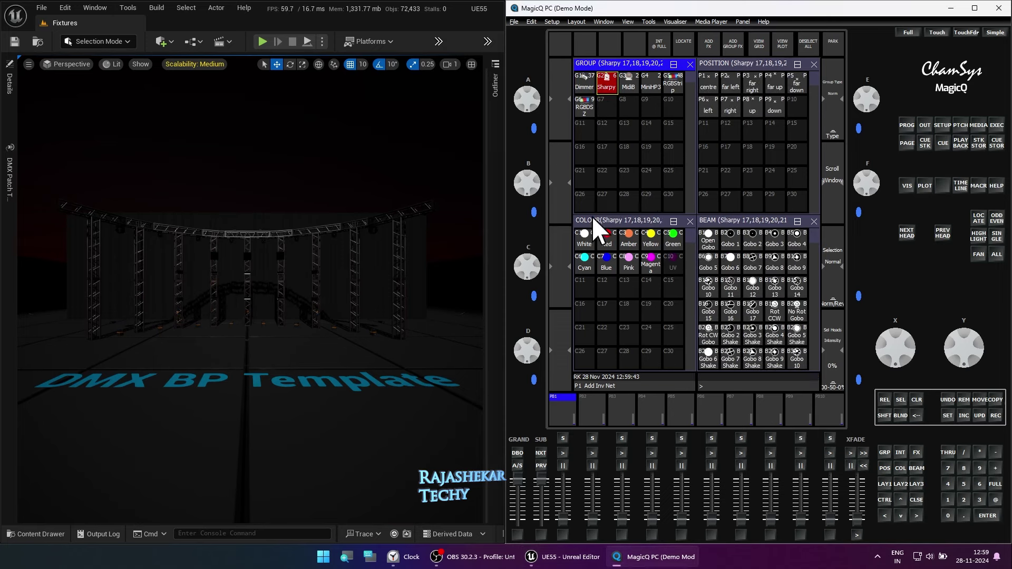
{"action": "left_click", "coordinate": [976, 220]}
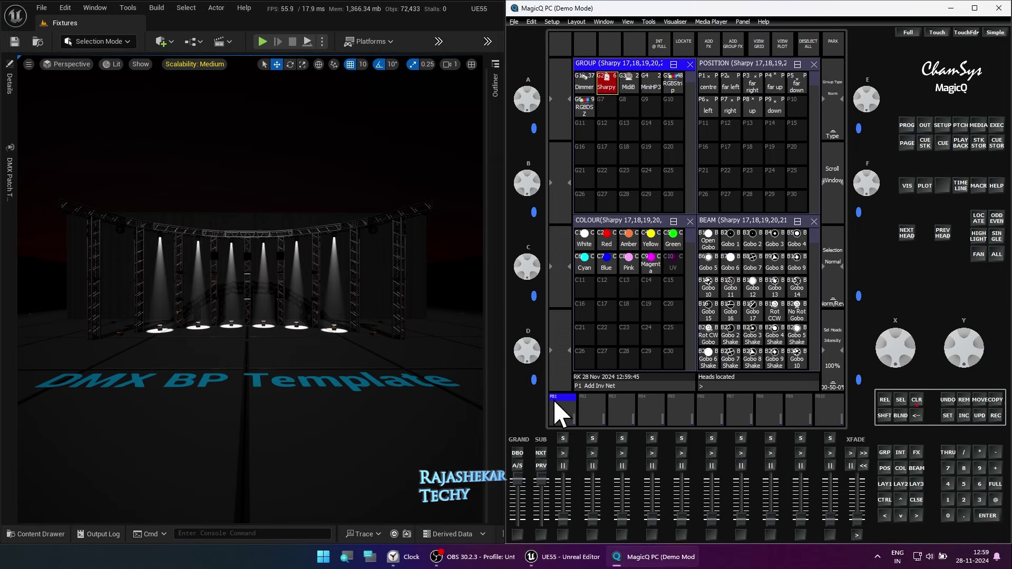
{"action": "left_click", "coordinate": [613, 244]}
{"action": "left_click", "coordinate": [612, 248]}
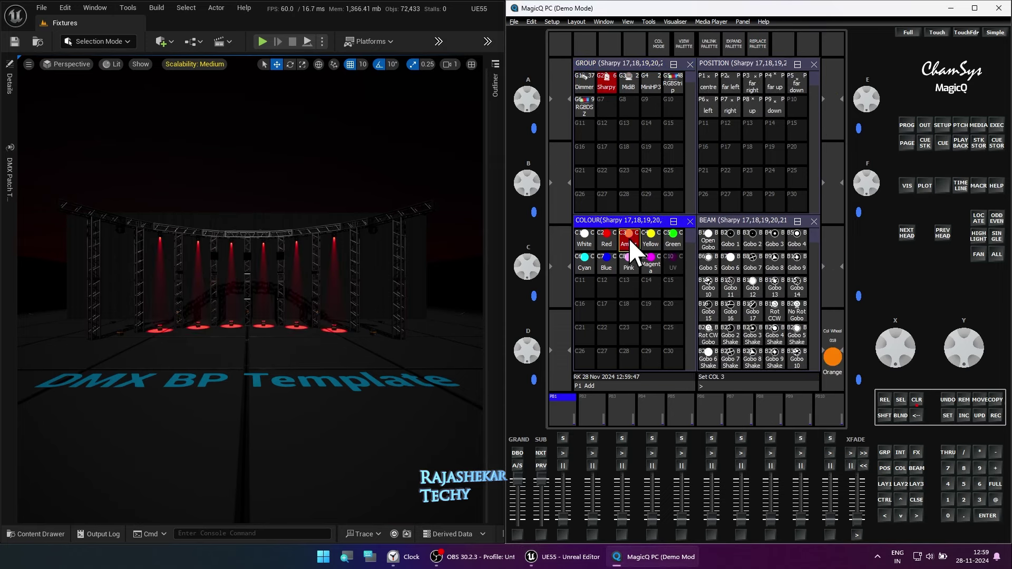
{"action": "left_click", "coordinate": [631, 247]}
{"action": "left_click", "coordinate": [651, 246]}
{"action": "left_click", "coordinate": [673, 244]}
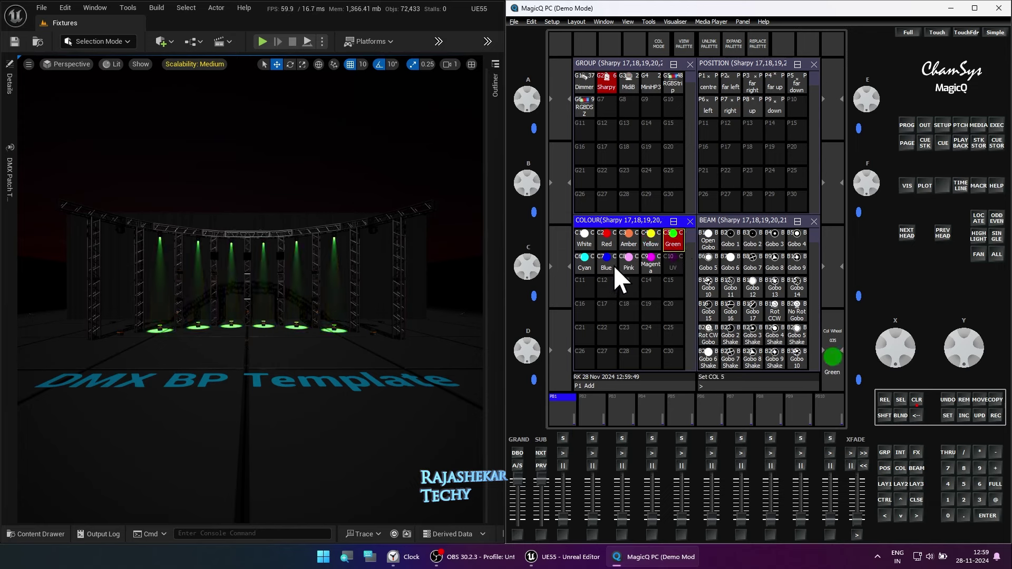
{"action": "left_click", "coordinate": [611, 264]}
Clear, light the MidiB group amber then green, and narrow its zoom to tight spots.
{"action": "left_click", "coordinate": [916, 401]}
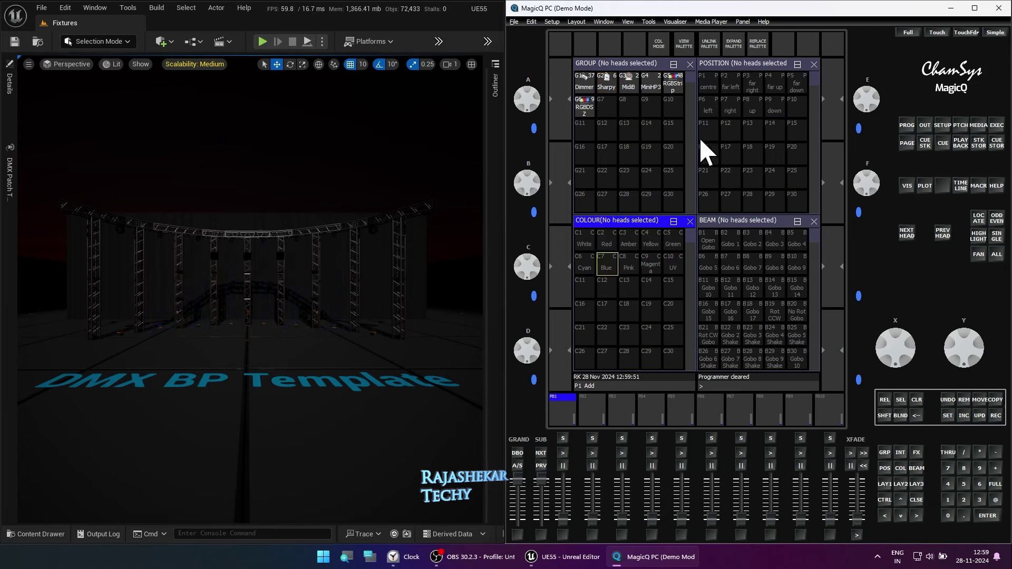
{"action": "left_click", "coordinate": [630, 85]}
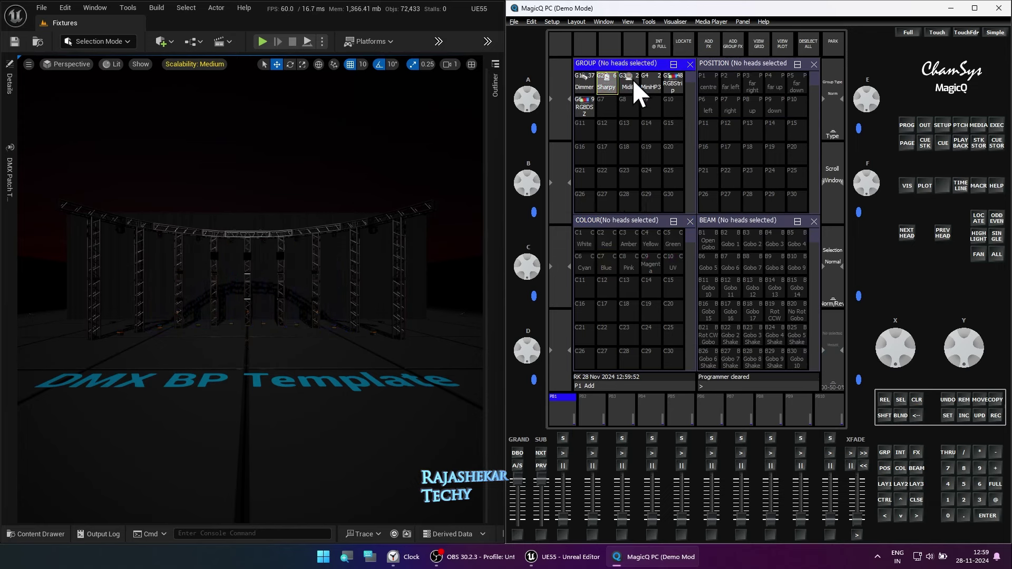
{"action": "left_click", "coordinate": [978, 218]}
{"action": "left_click", "coordinate": [629, 240]}
{"action": "left_click", "coordinate": [674, 239]}
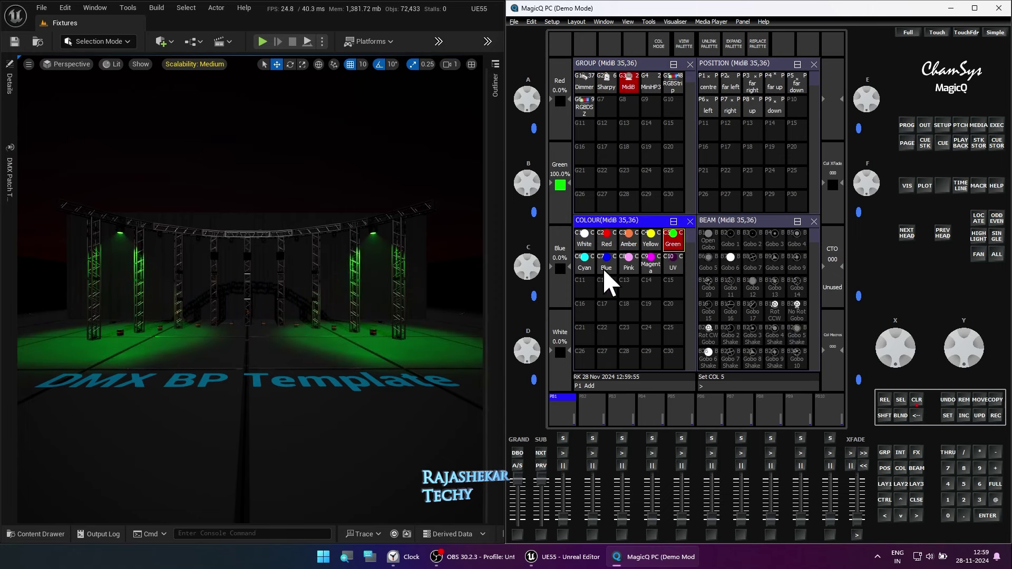
{"action": "left_click", "coordinate": [730, 221]}
{"action": "left_click_drag", "start_coordinate": [541, 329], "coordinate": [529, 351]}
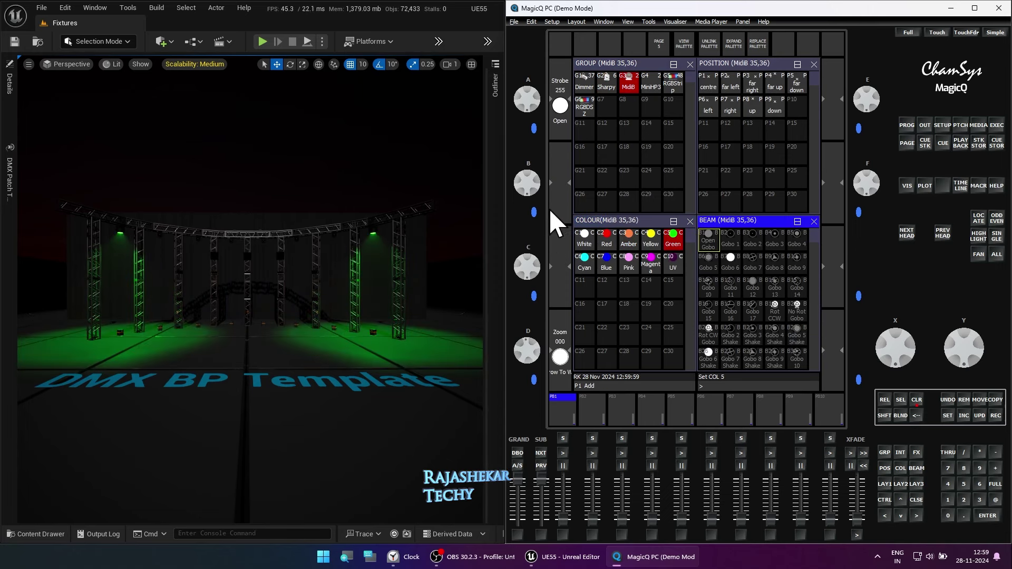
Clear, then test MiniHP3 spots with red, amber, yellow, magenta and cyan, ending on yellow.
{"action": "left_click", "coordinate": [918, 400]}
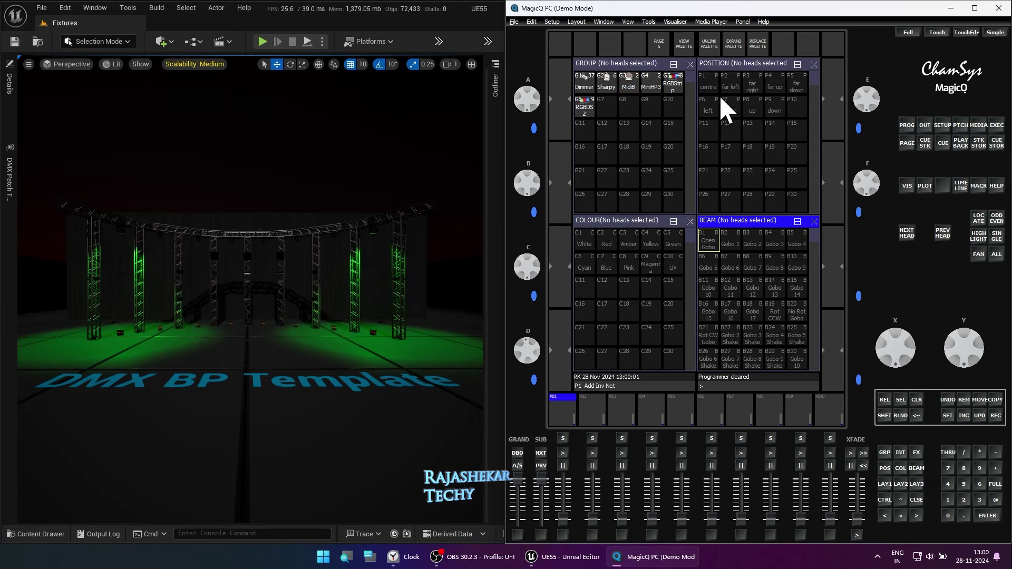
{"action": "left_click", "coordinate": [653, 85]}
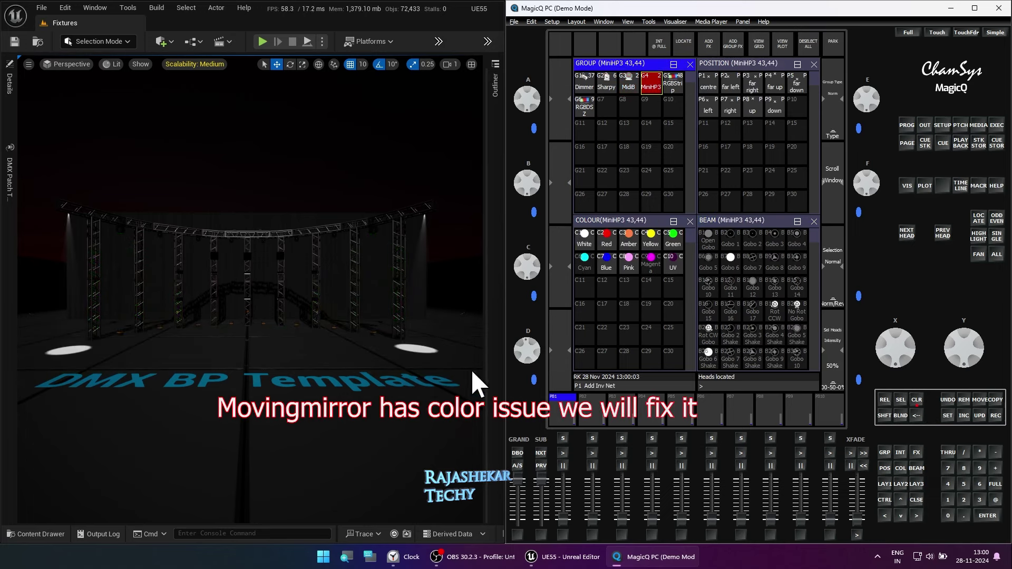
{"action": "left_click", "coordinate": [612, 242]}
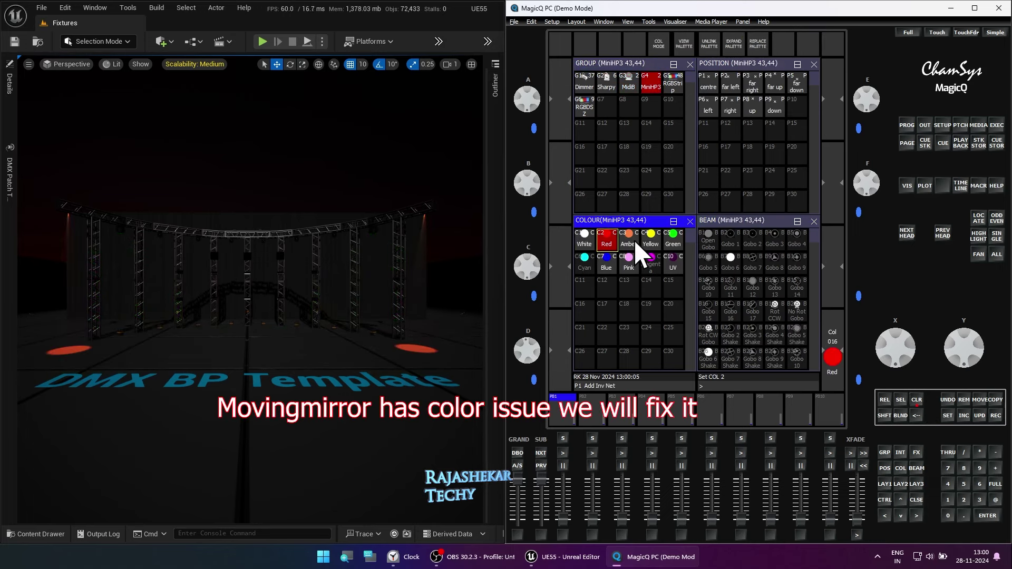
{"action": "left_click", "coordinate": [631, 245]}
{"action": "left_click", "coordinate": [653, 245]}
{"action": "left_click", "coordinate": [652, 263]}
{"action": "left_click", "coordinate": [593, 262]}
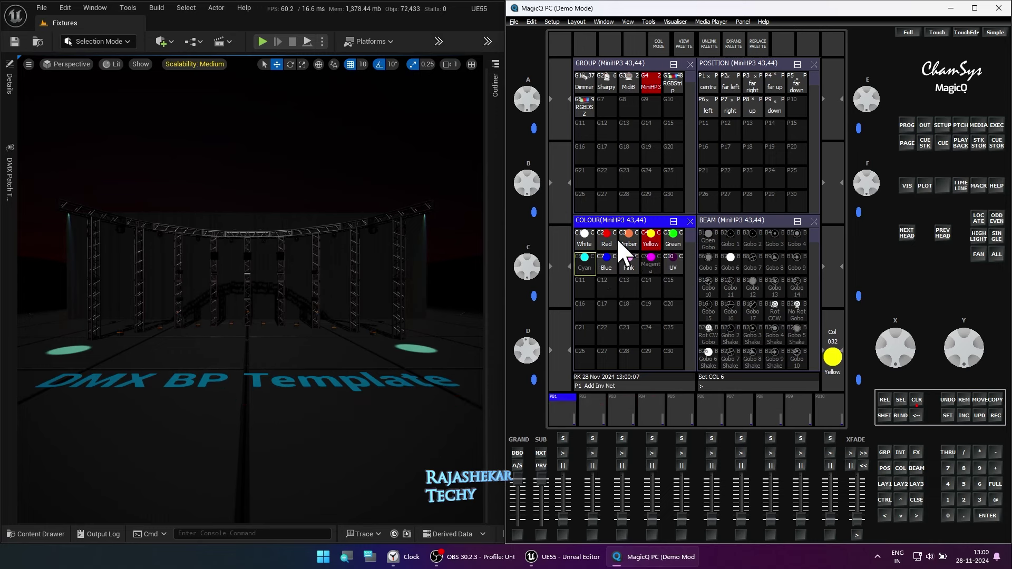
{"action": "left_click", "coordinate": [651, 240]}
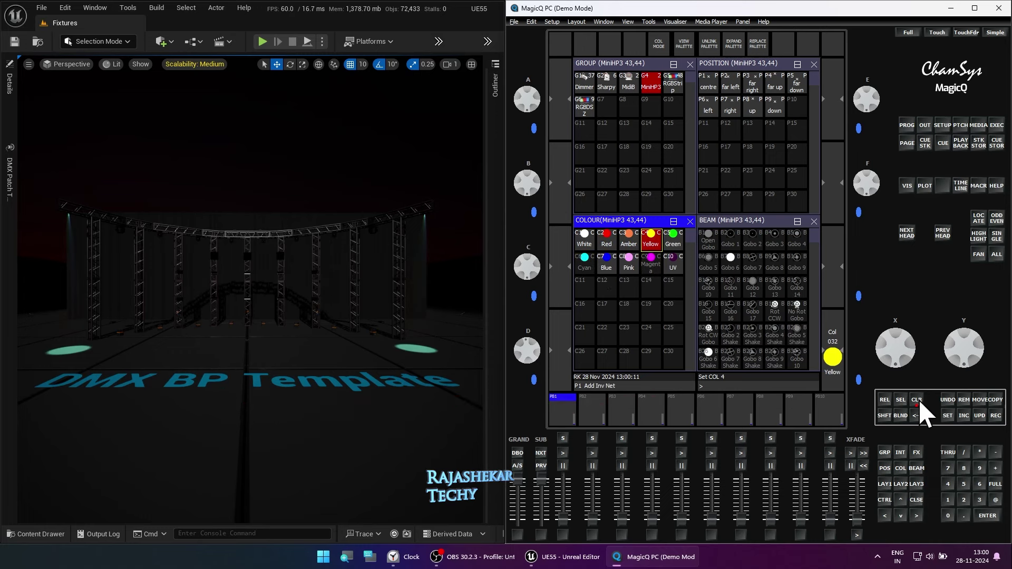
Light the RGBStrip group at full and test red, yellow, pink and blue.
{"action": "left_click", "coordinate": [674, 88]}
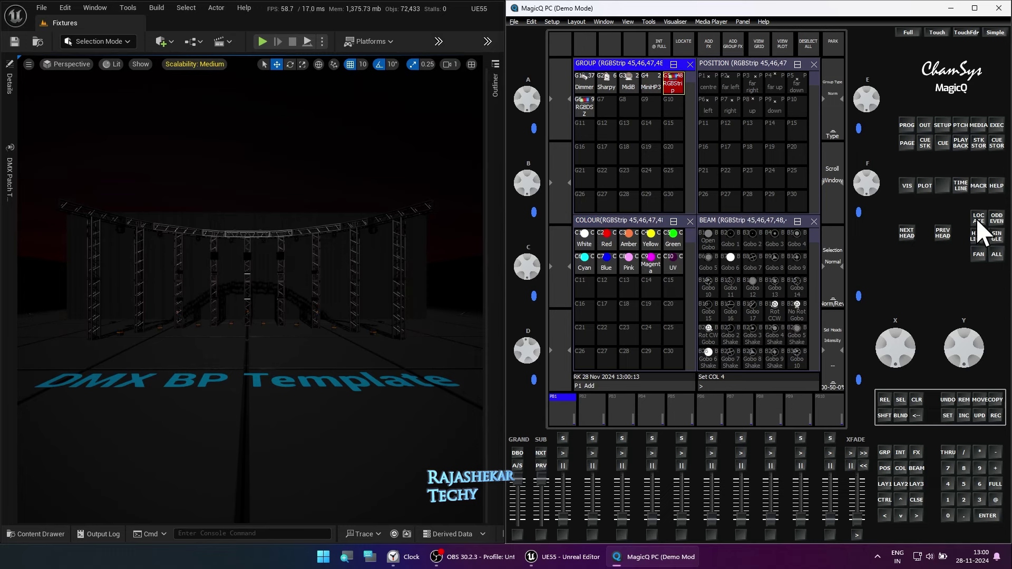
{"action": "left_click", "coordinate": [981, 235]}
{"action": "left_click", "coordinate": [605, 237]}
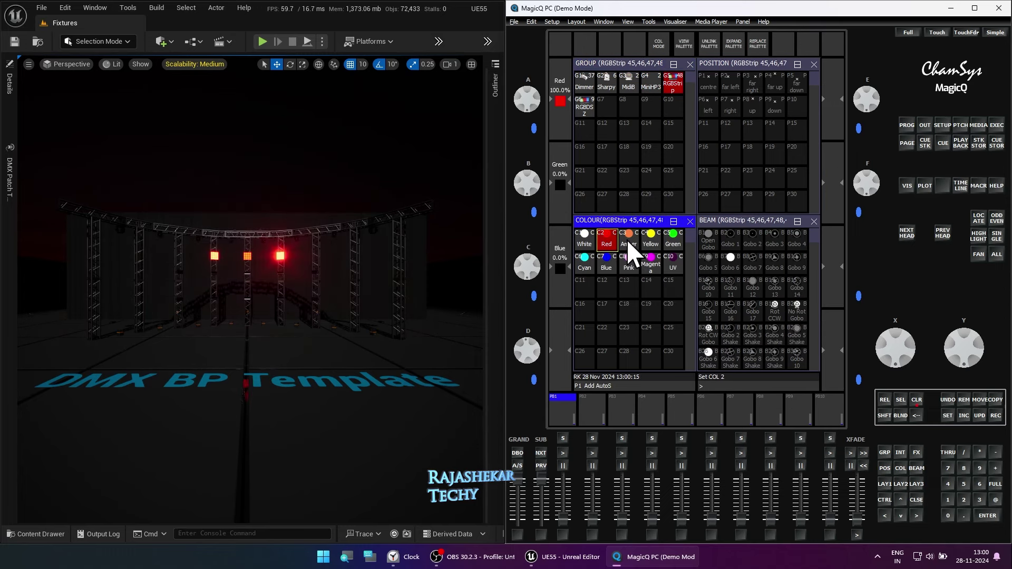
{"action": "left_click", "coordinate": [650, 238]}
{"action": "left_click", "coordinate": [638, 265]}
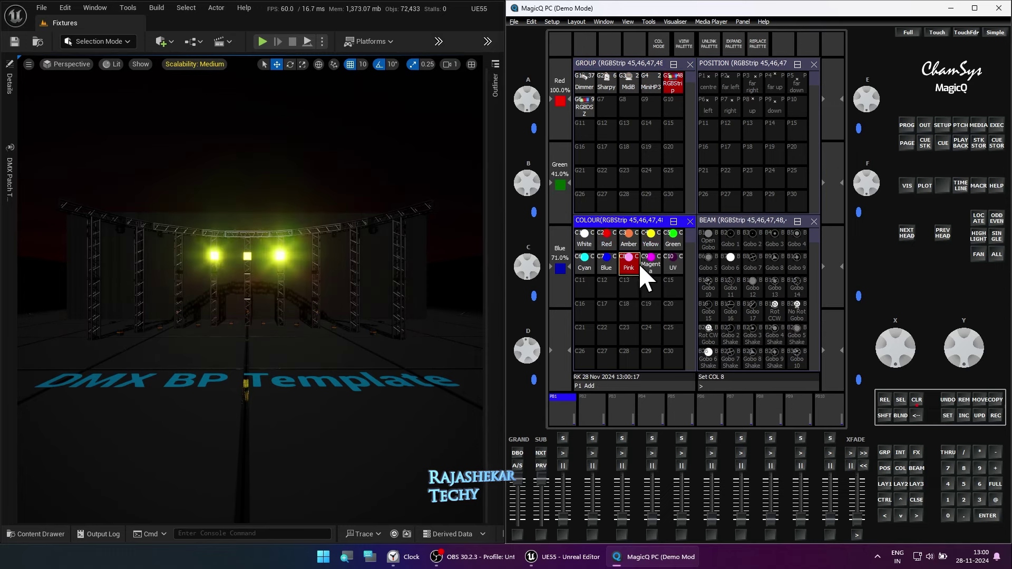
{"action": "left_click", "coordinate": [606, 267]}
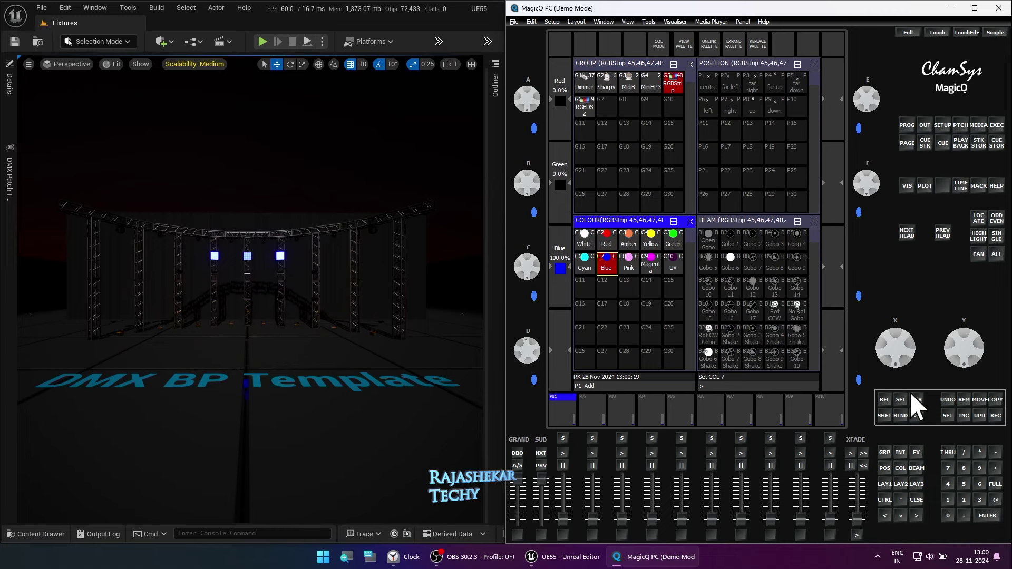
Clear, light the RGBDSZ truss heads at full and cycle magenta, blue, then cyan.
{"action": "left_click", "coordinate": [917, 402]}
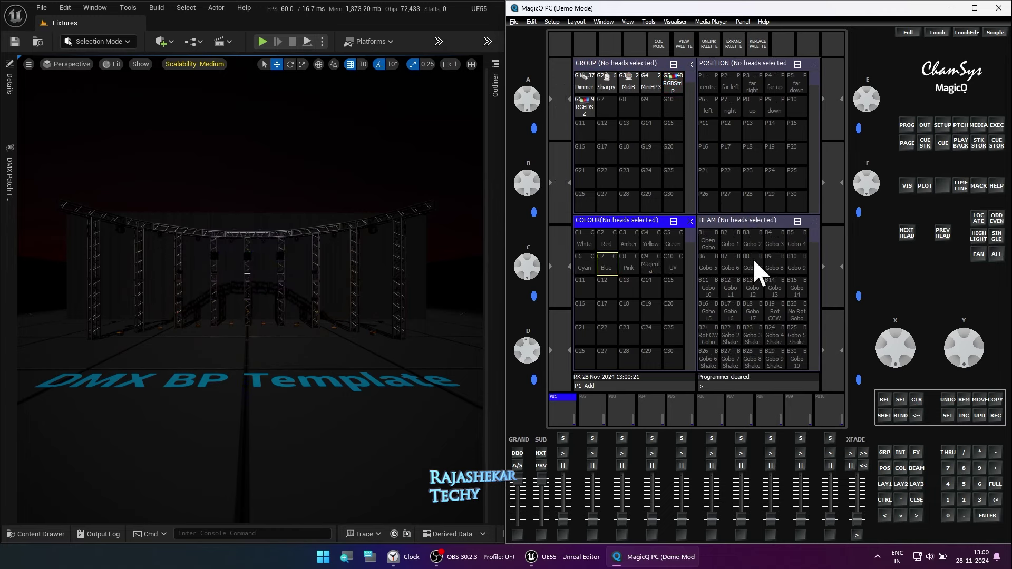
{"action": "left_click", "coordinate": [584, 106]}
{"action": "left_click", "coordinate": [982, 232]}
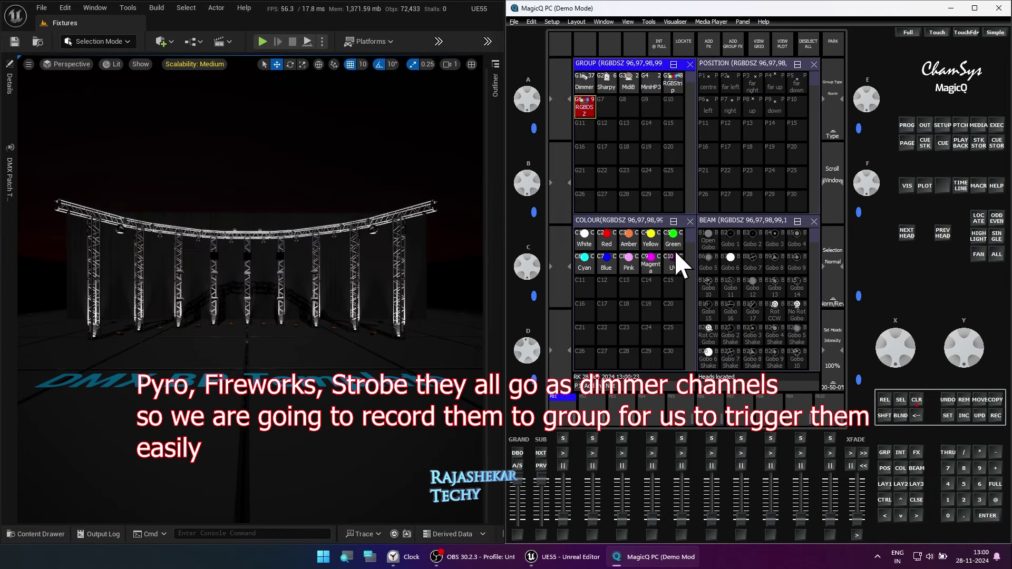
{"action": "left_click", "coordinate": [652, 264]}
{"action": "left_click", "coordinate": [604, 265]}
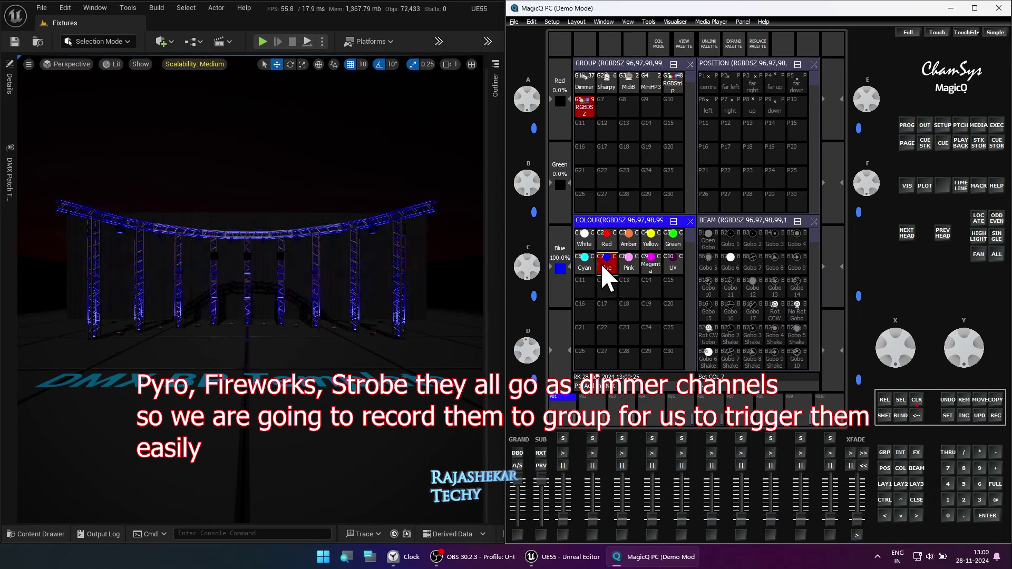
{"action": "left_click", "coordinate": [587, 264]}
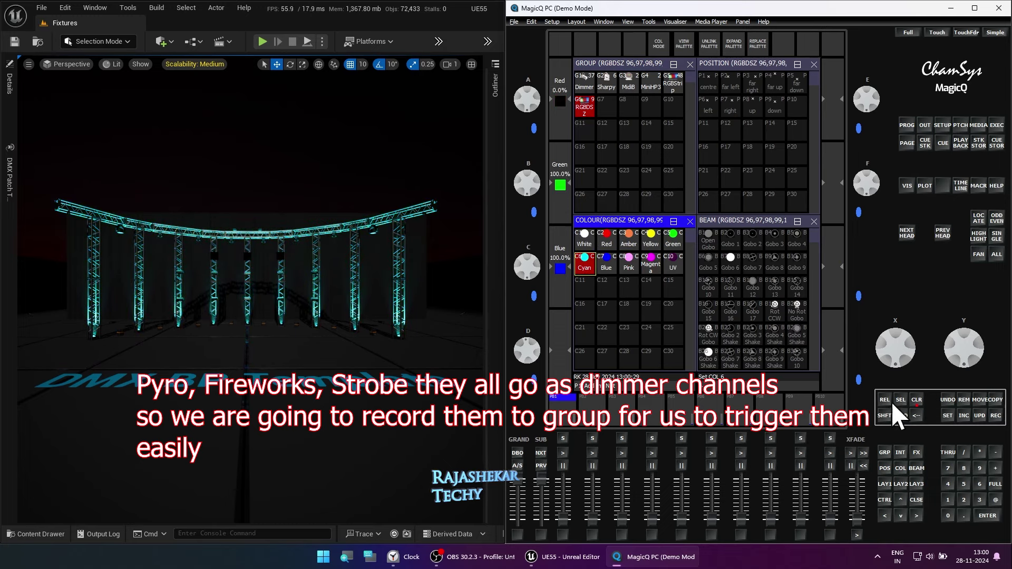
Clear the programmer and select odd dimmer heads 1, 3, 5, 7, 9, 11 and 15.
{"action": "left_click", "coordinate": [917, 401]}
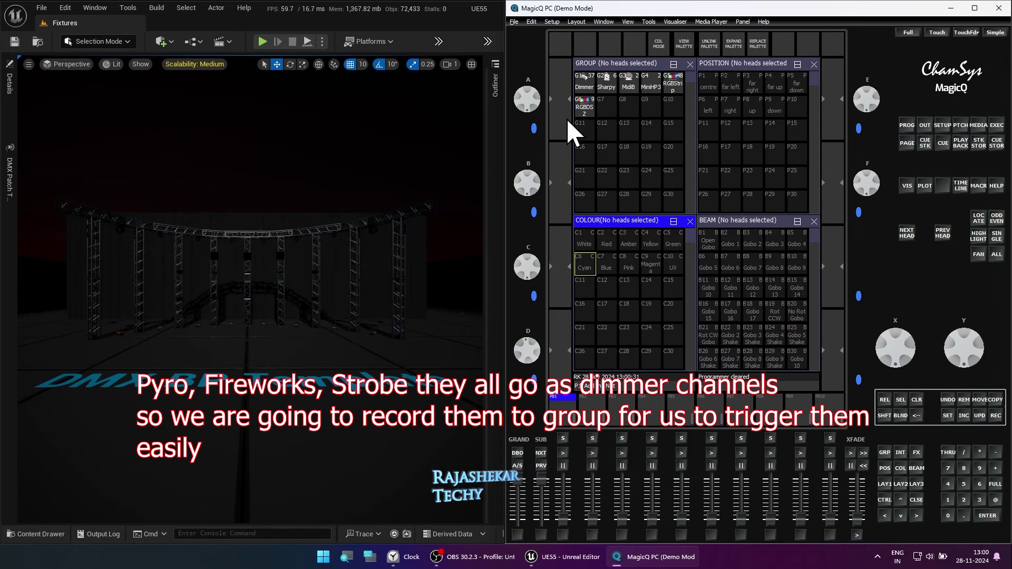
{"action": "left_click", "coordinate": [581, 89]}
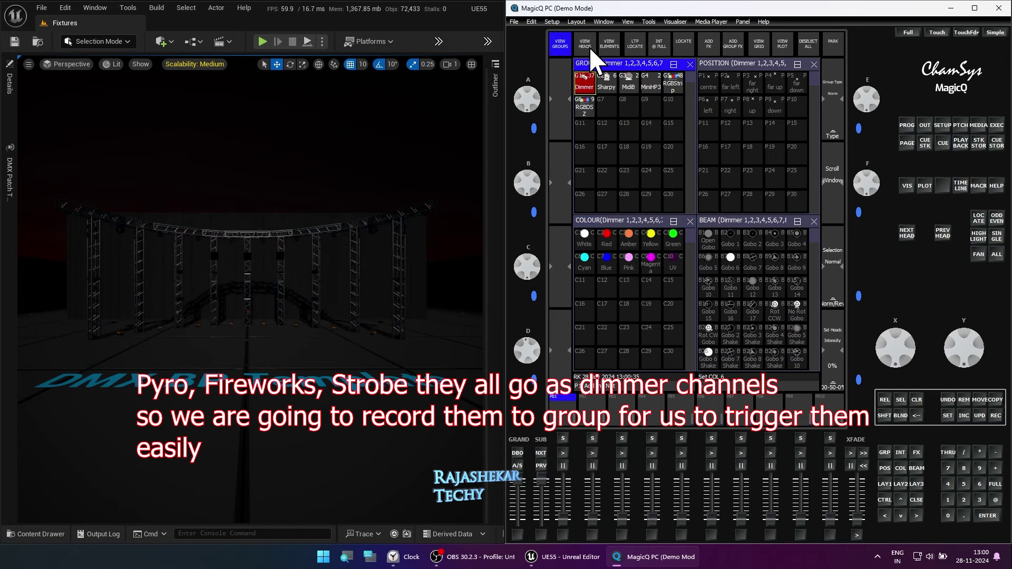
{"action": "left_click", "coordinate": [585, 44]}
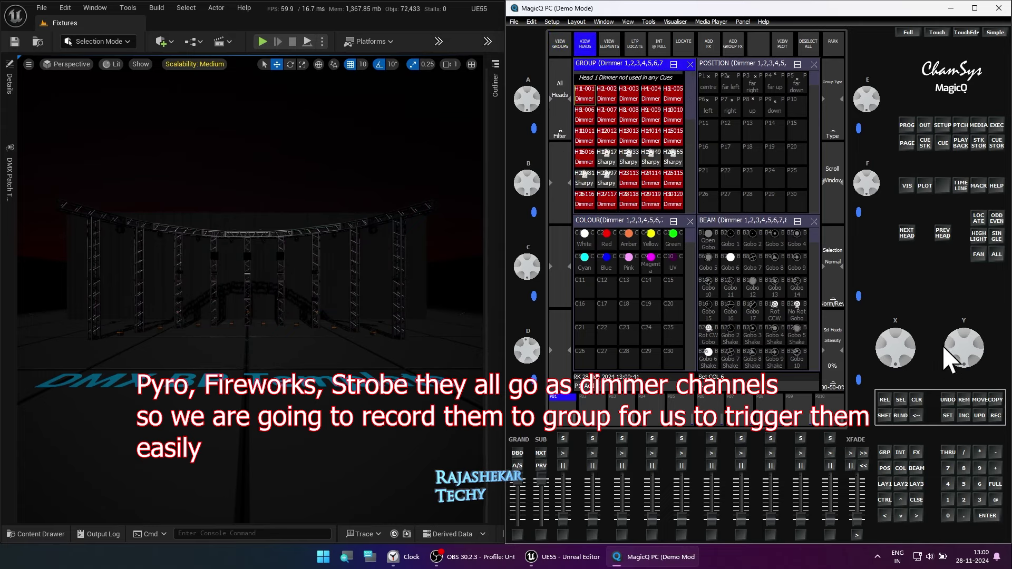
{"action": "left_click", "coordinate": [586, 93]}
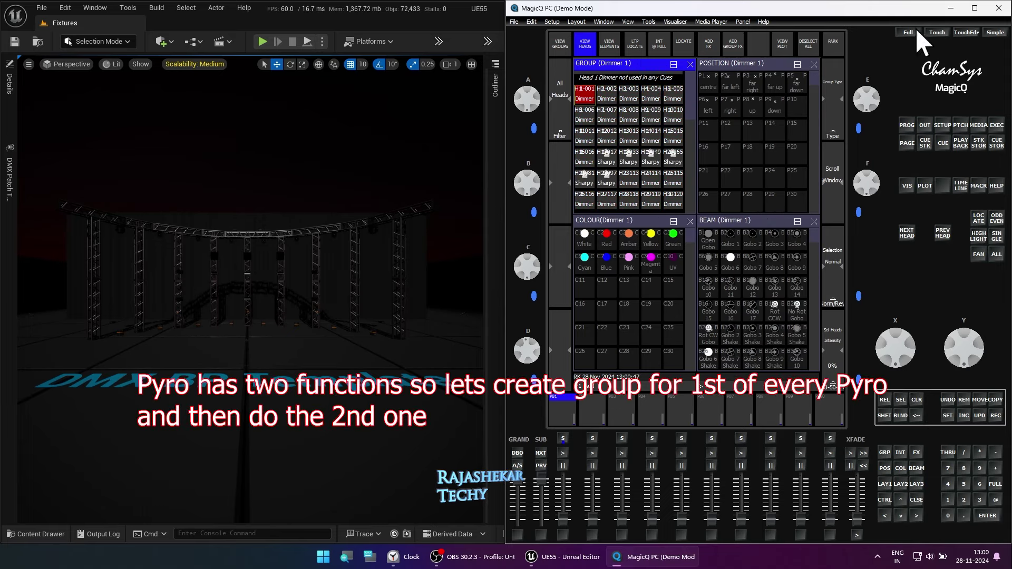
{"action": "left_click", "coordinate": [974, 8]}
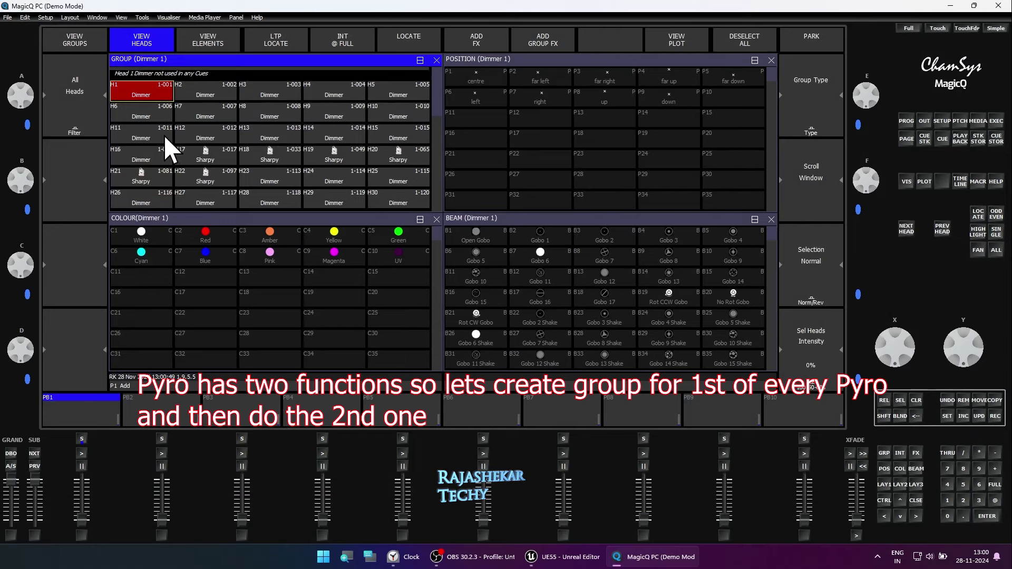
{"action": "left_click", "coordinate": [279, 97]}
{"action": "left_click", "coordinate": [392, 95]}
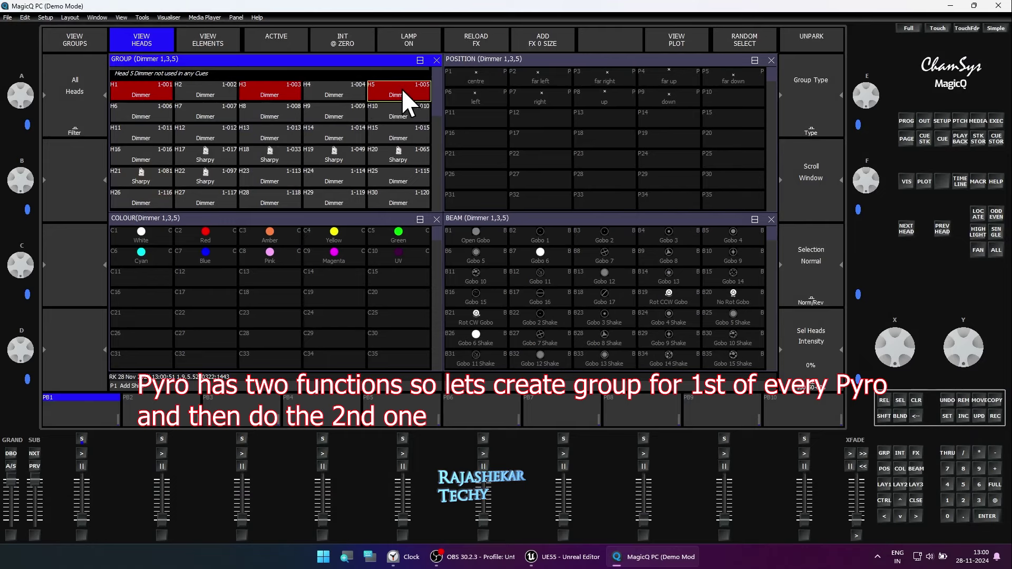
{"action": "left_click", "coordinate": [217, 116]}
{"action": "left_click", "coordinate": [339, 114]}
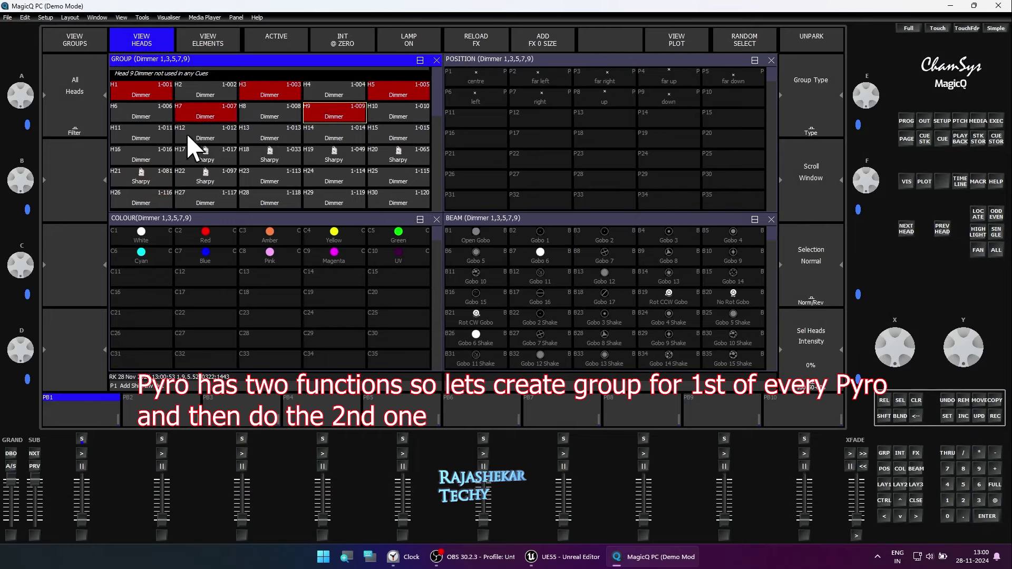
{"action": "left_click", "coordinate": [147, 138]}
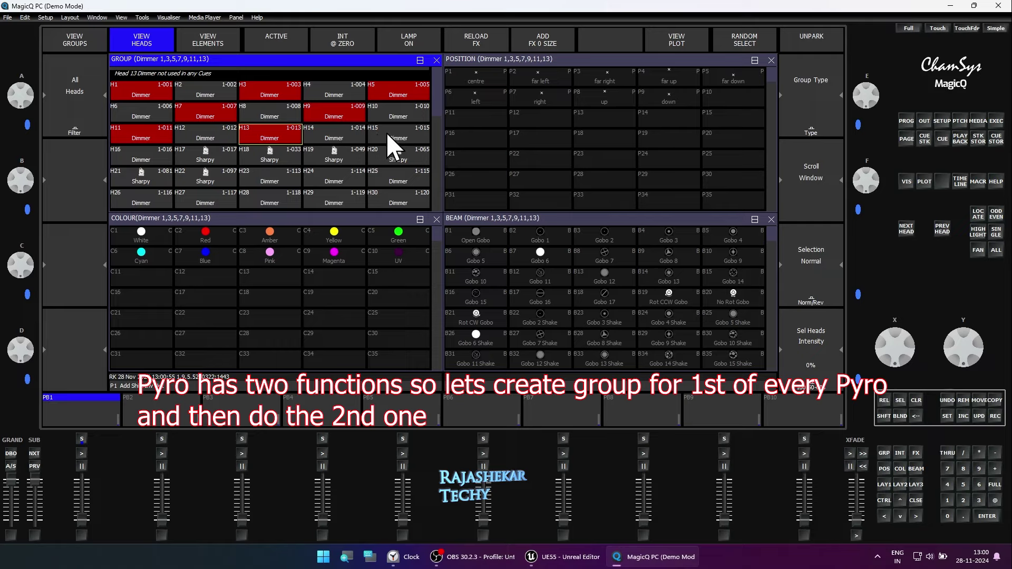
{"action": "left_click", "coordinate": [389, 136]}
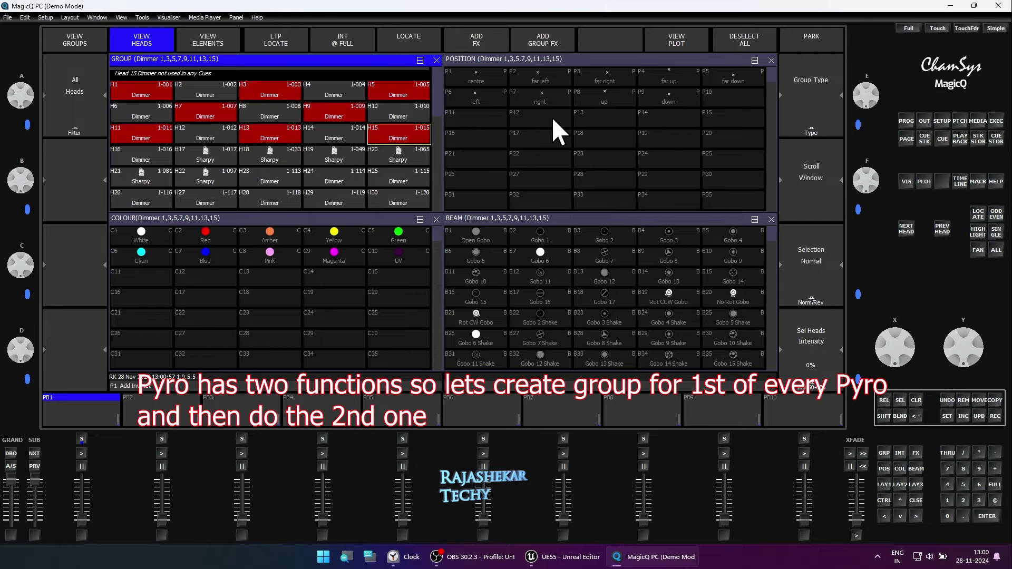
Fire the odd pyro heads in Unreal and record them as group G16.
{"action": "key", "text": "super+Right"}
{"action": "left_click", "coordinate": [978, 220]}
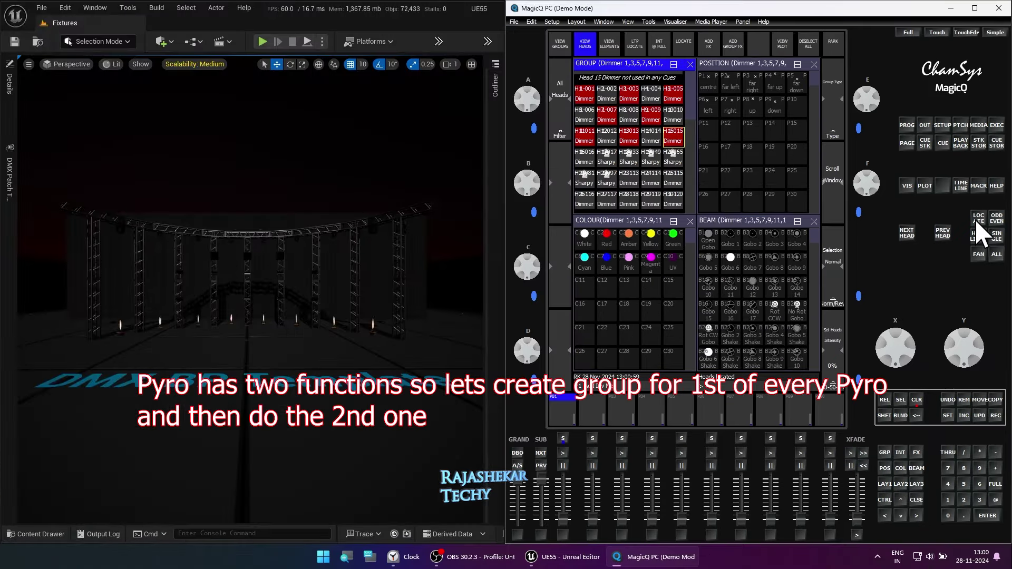
{"action": "left_click", "coordinate": [996, 416]}
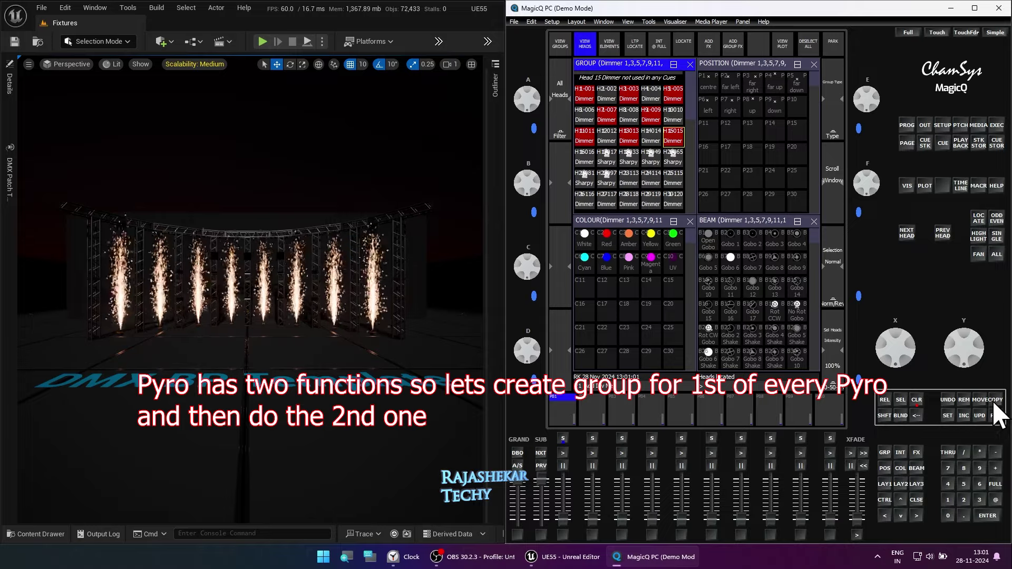
{"action": "left_click", "coordinate": [560, 44]}
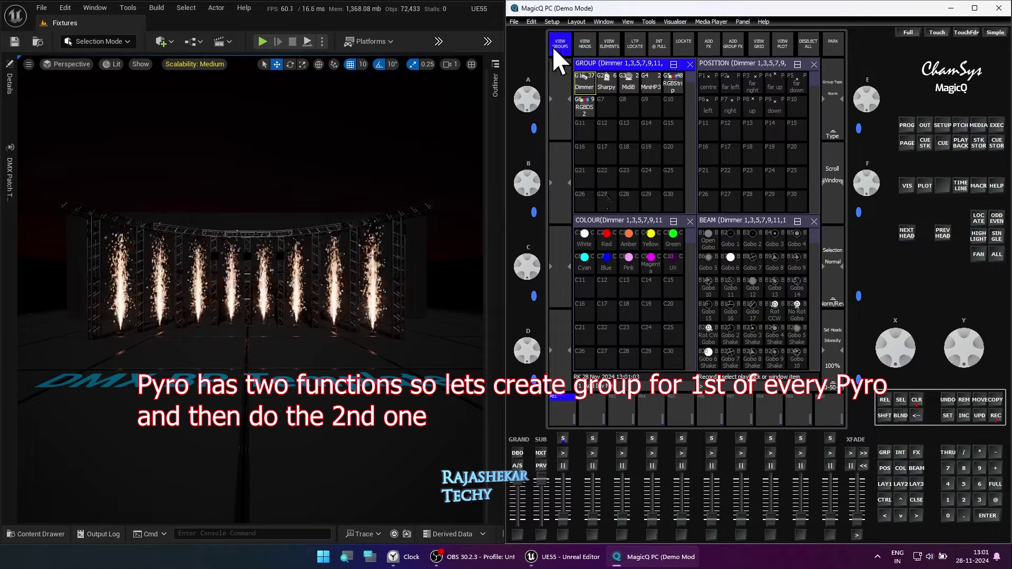
{"action": "left_click", "coordinate": [584, 152]}
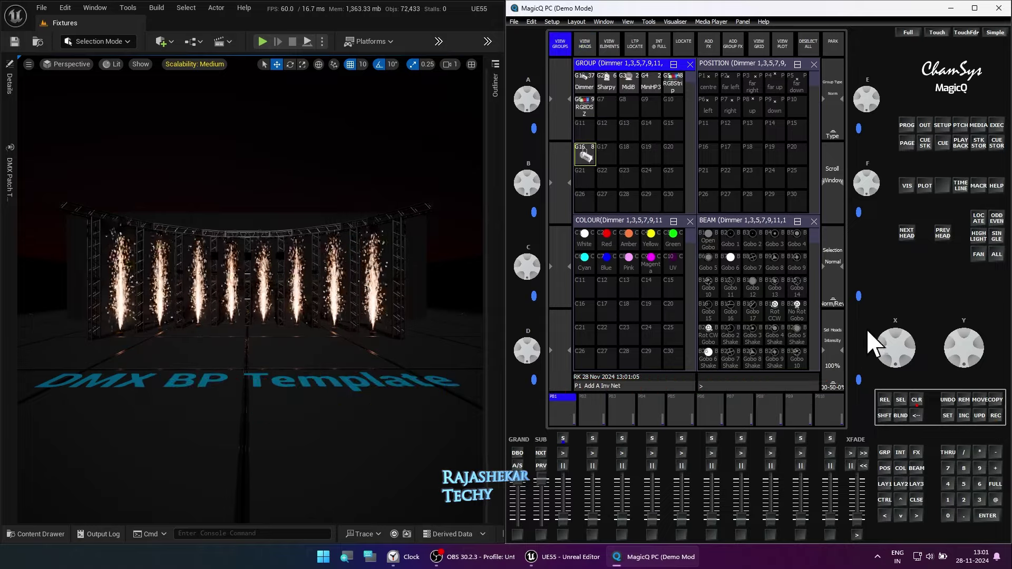
Clear the programmer and name group G16 'Pyro ON'.
{"action": "left_click", "coordinate": [917, 400]}
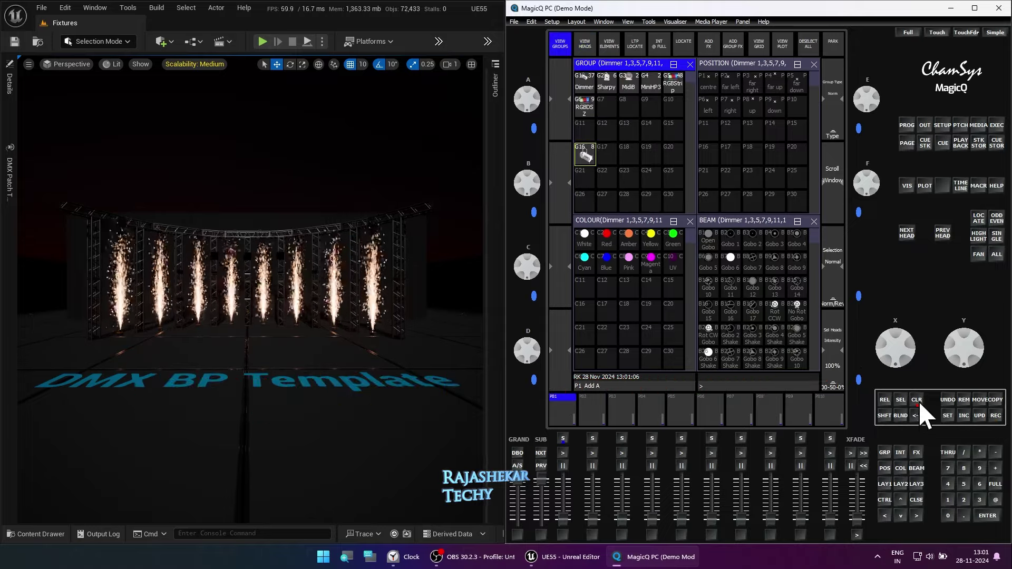
{"action": "left_click", "coordinate": [947, 416]}
{"action": "left_click", "coordinate": [586, 162]}
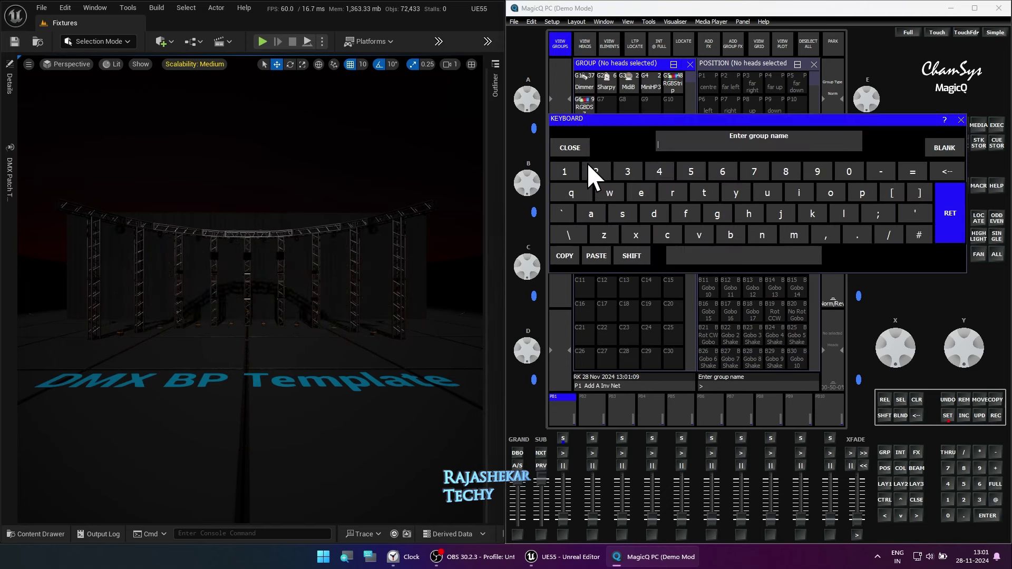
{"action": "type", "text": "Pyro ON"}
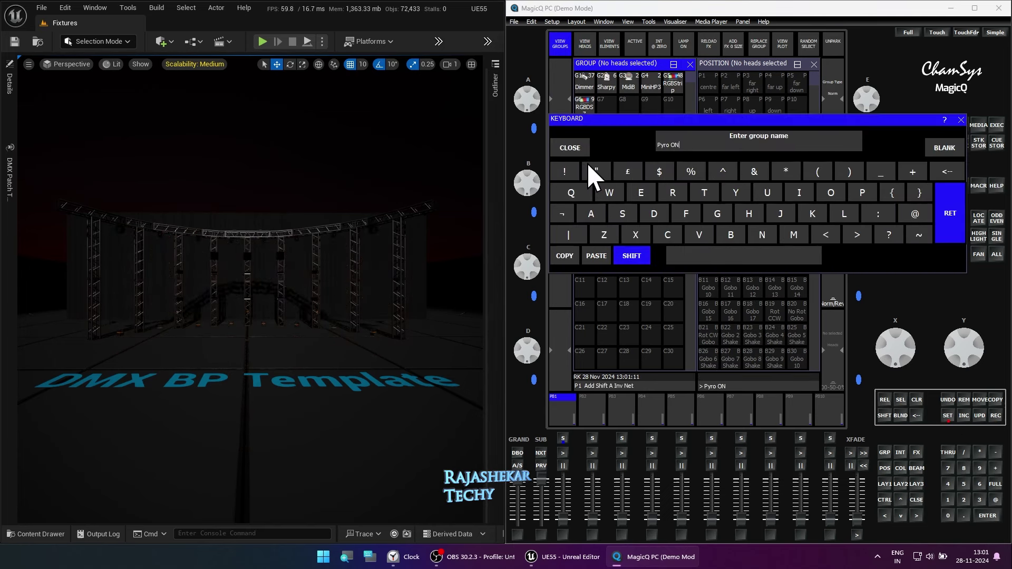
{"action": "key", "text": "Return"}
{"action": "left_click", "coordinate": [588, 161]}
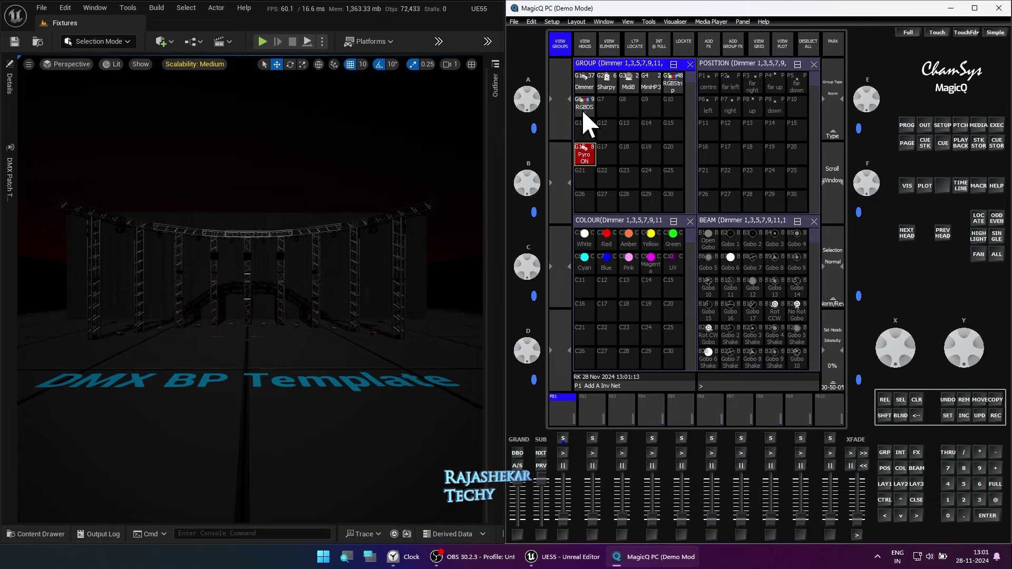
{"action": "left_click", "coordinate": [589, 48]}
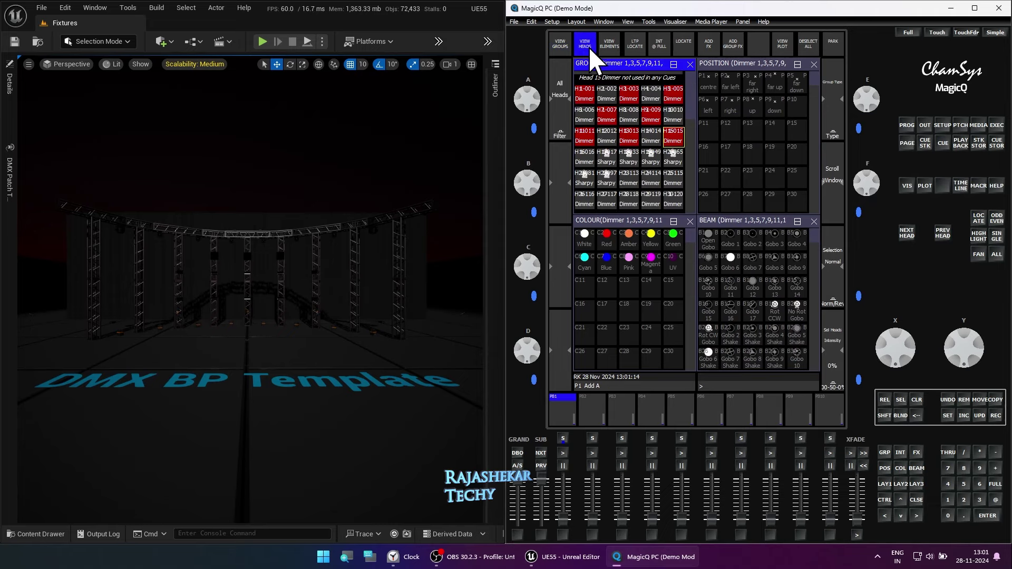
Select the even pyro heads H2, H4, H6, H8, H10, H12, H14 and H16.
{"action": "left_click", "coordinate": [975, 9]}
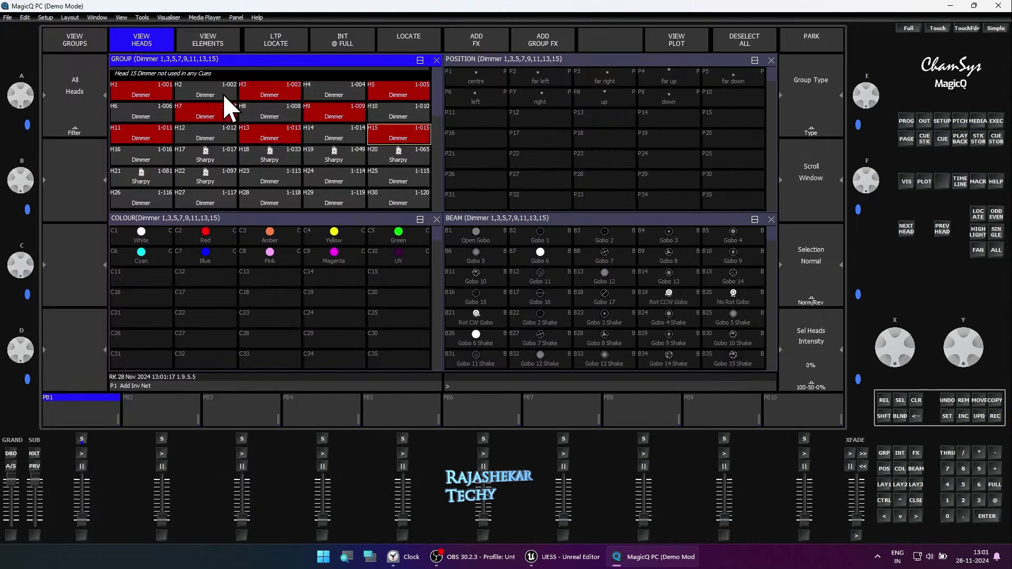
{"action": "left_click", "coordinate": [223, 93]}
{"action": "key", "text": "shift"}
{"action": "left_click", "coordinate": [331, 100]}
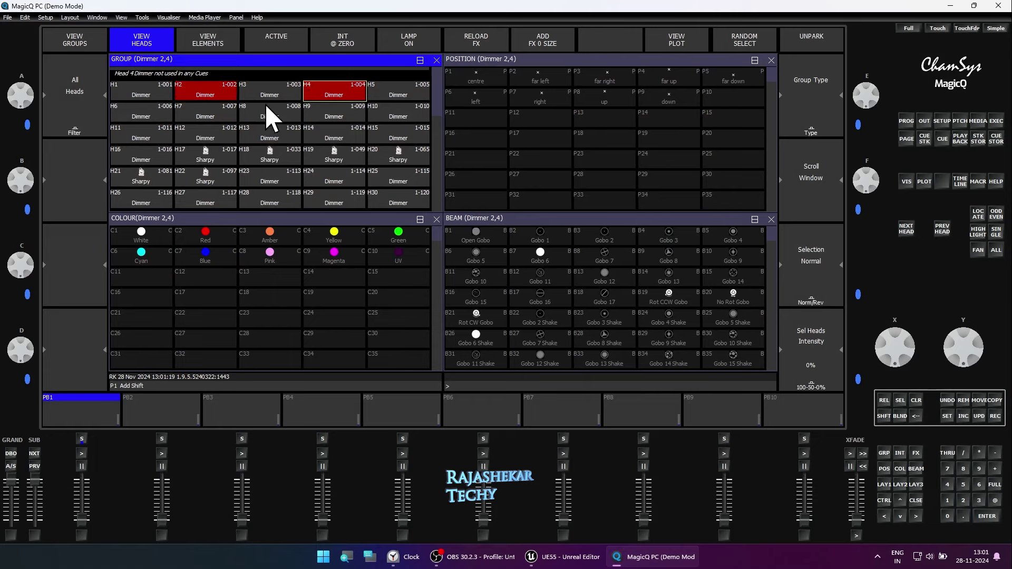
{"action": "left_click", "coordinate": [147, 110]}
{"action": "left_click", "coordinate": [269, 113]}
{"action": "left_click", "coordinate": [404, 116]}
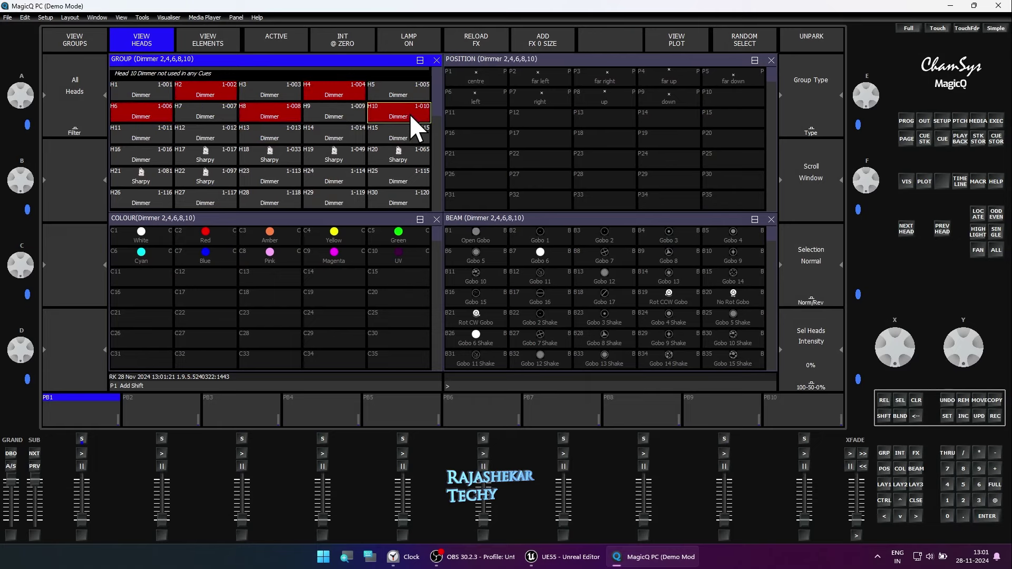
{"action": "left_click", "coordinate": [221, 135]}
{"action": "left_click", "coordinate": [318, 136]}
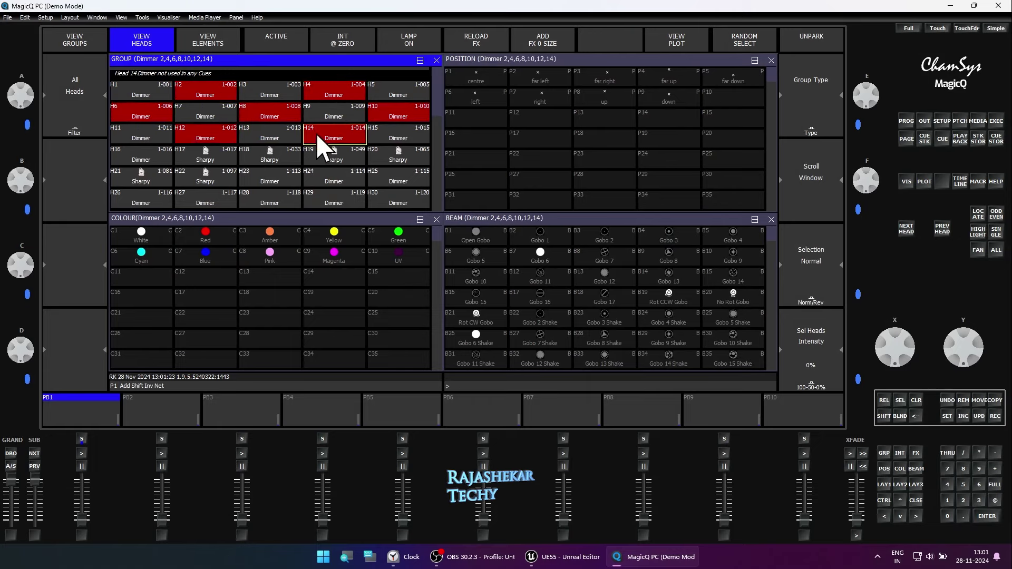
{"action": "left_click", "coordinate": [159, 153]}
Fire the even pyro heads in Unreal and record them as group G17.
{"action": "key", "text": "super+Down"}
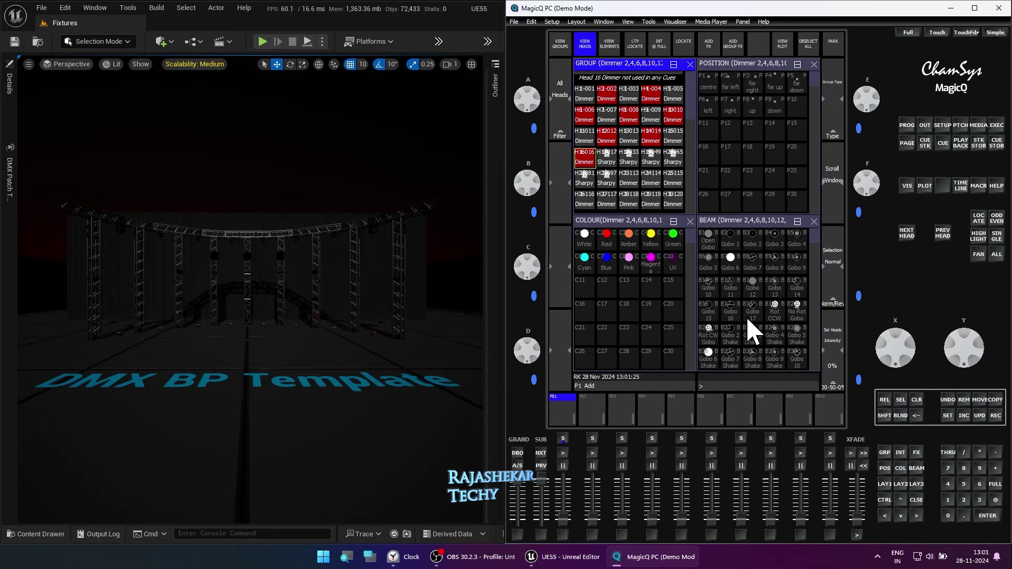
{"action": "left_click", "coordinate": [978, 218]}
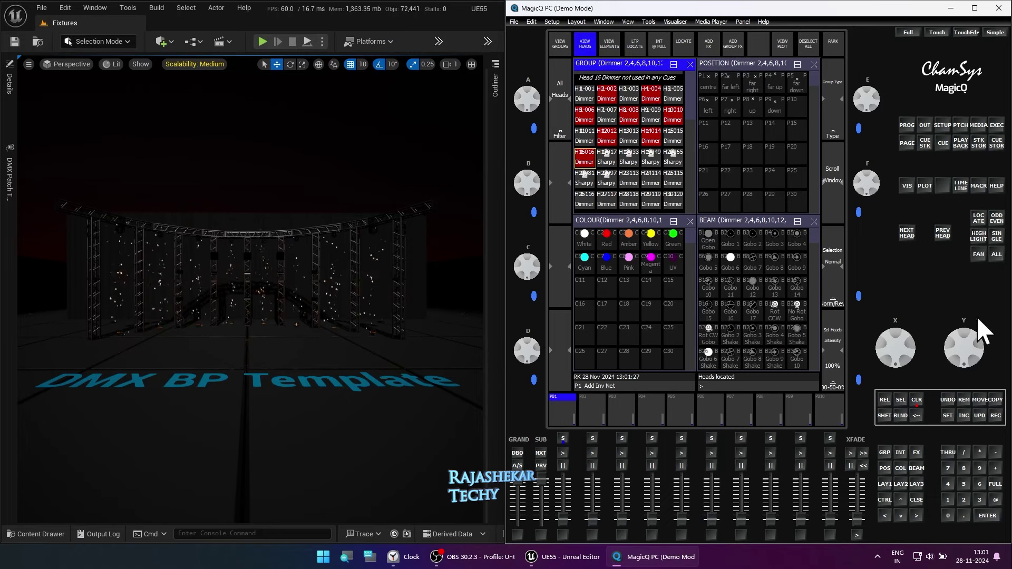
{"action": "left_click", "coordinate": [996, 417]}
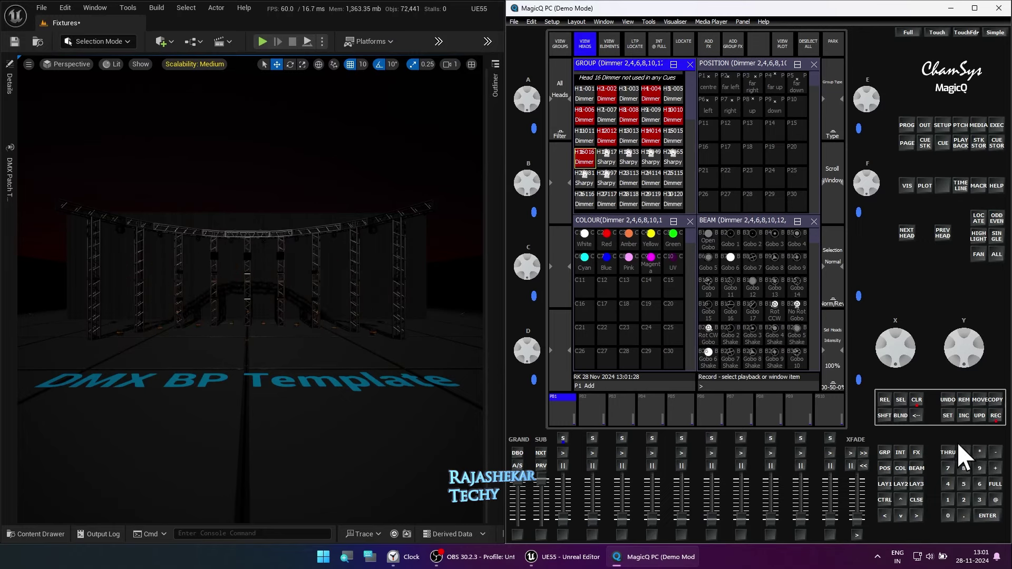
{"action": "left_click", "coordinate": [559, 44]}
{"action": "left_click", "coordinate": [612, 154]}
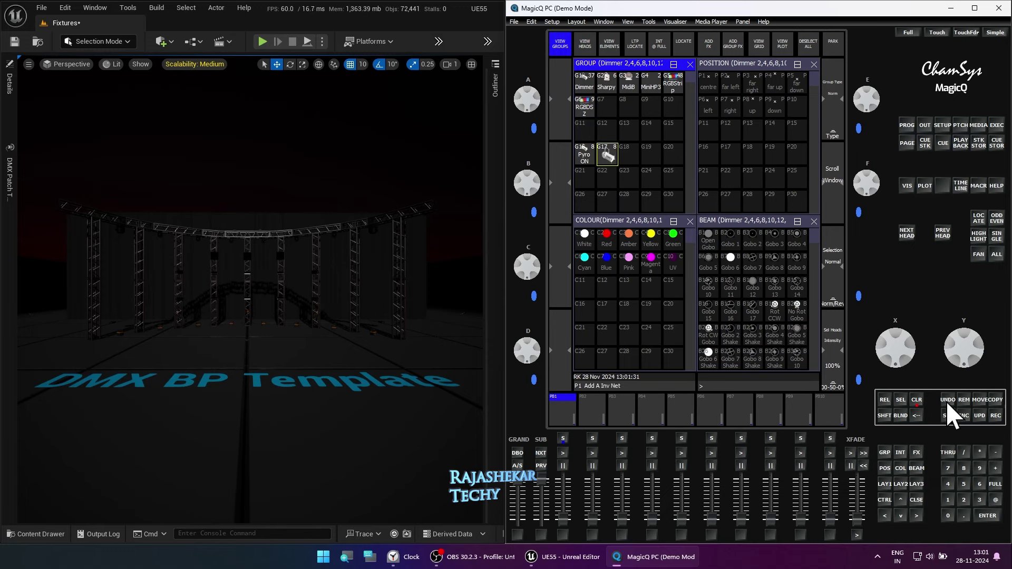
{"action": "left_click", "coordinate": [918, 400]}
Name group G17 'Pyro Burst' and clear the programmer.
{"action": "left_click", "coordinate": [948, 415]}
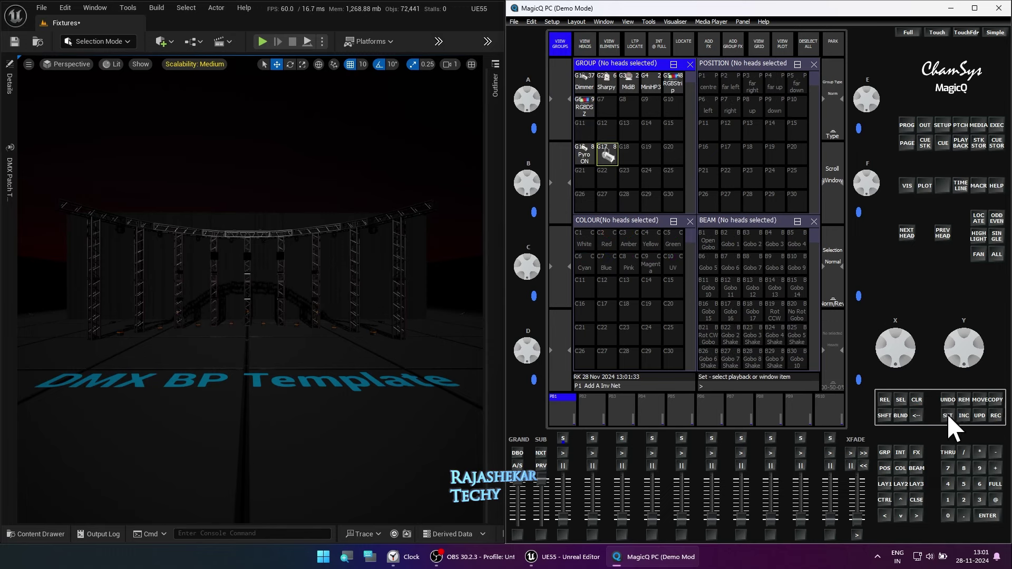
{"action": "left_click", "coordinate": [612, 154]}
{"action": "type", "text": "P"}
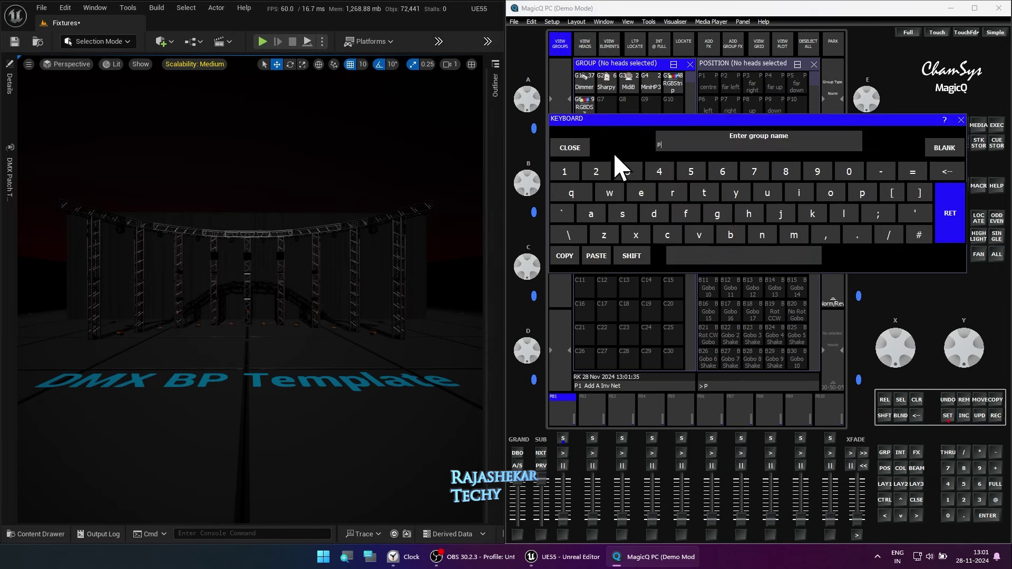
{"action": "type", "text": "yro"}
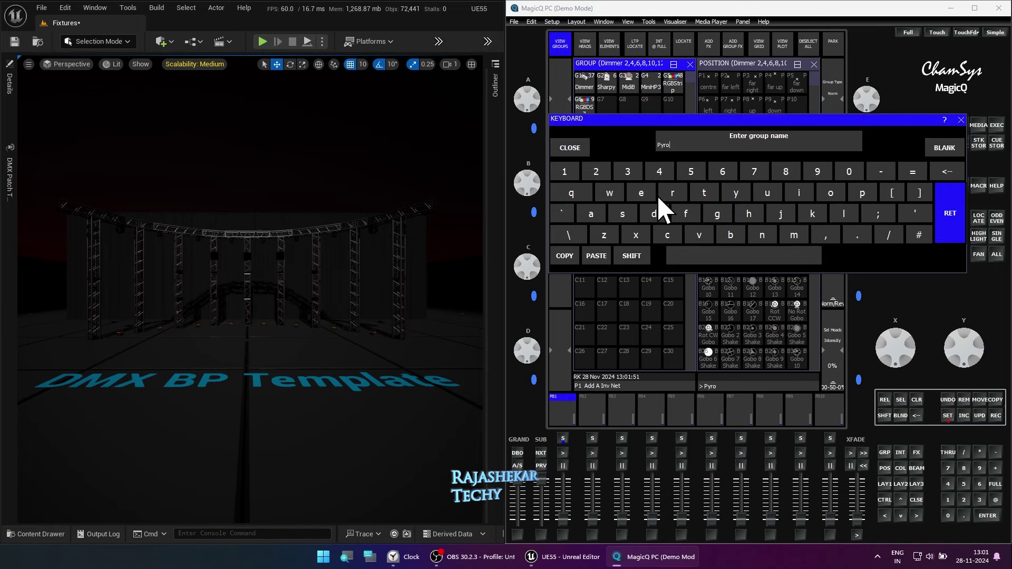
{"action": "type", "text": " Burst"}
{"action": "key", "text": "Return"}
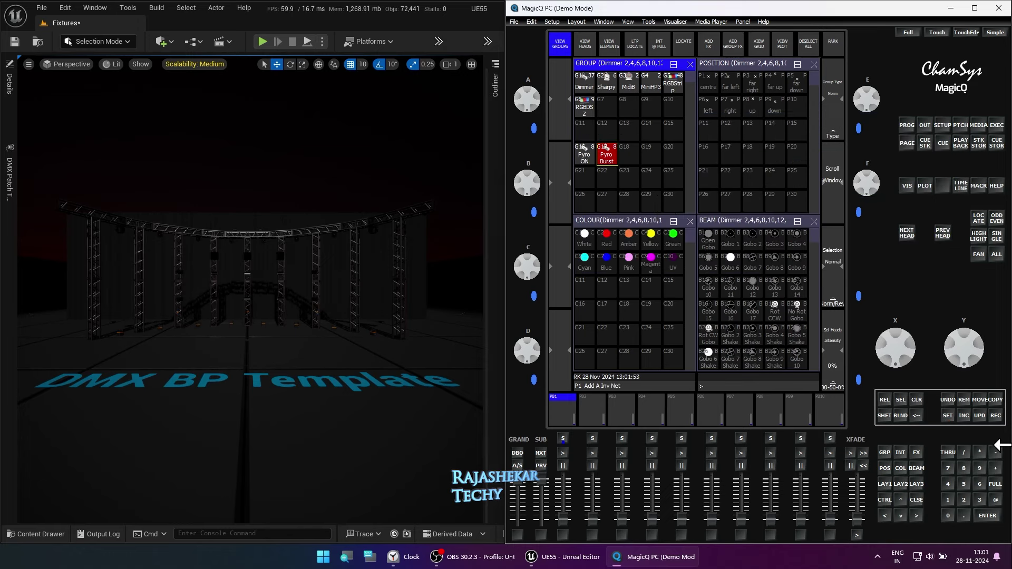
{"action": "left_click", "coordinate": [917, 401]}
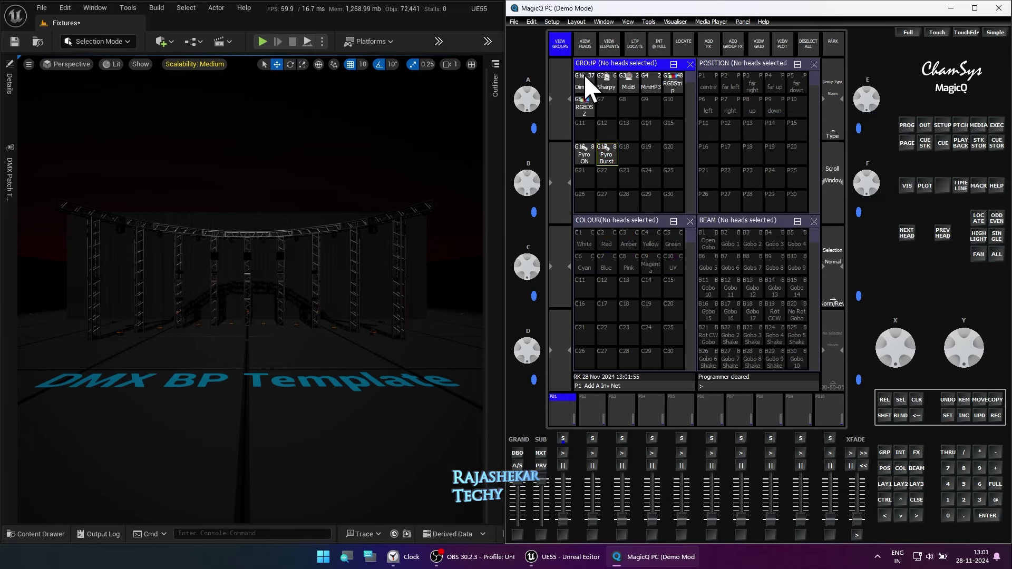
Select dimmer heads H23 through H34 in the heads list.
{"action": "left_click", "coordinate": [590, 87]}
{"action": "left_click", "coordinate": [975, 8]}
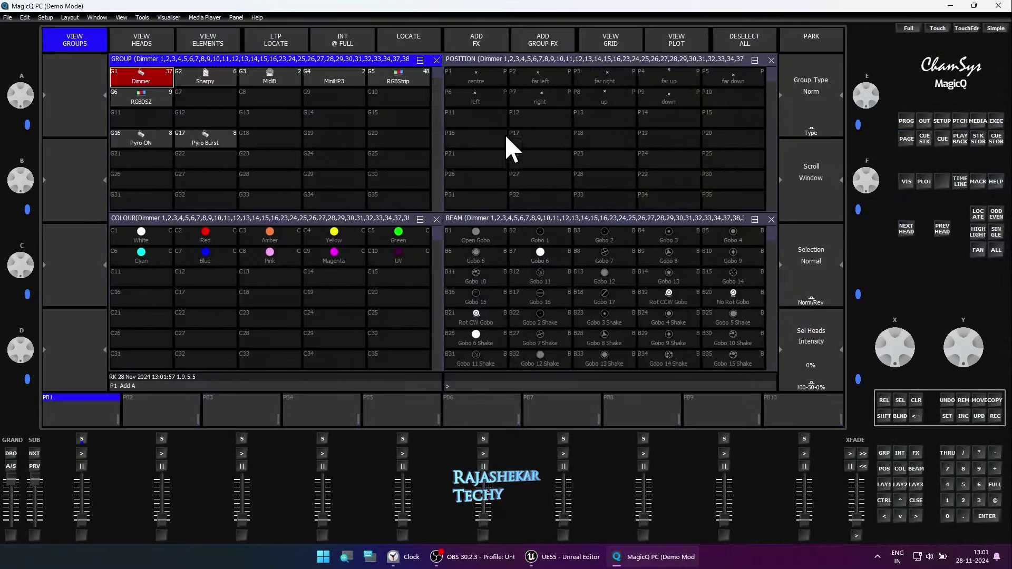
{"action": "left_click", "coordinate": [146, 48]}
{"action": "scroll", "coordinate": [265, 137], "scroll_direction": "down", "scroll_amount": 2}
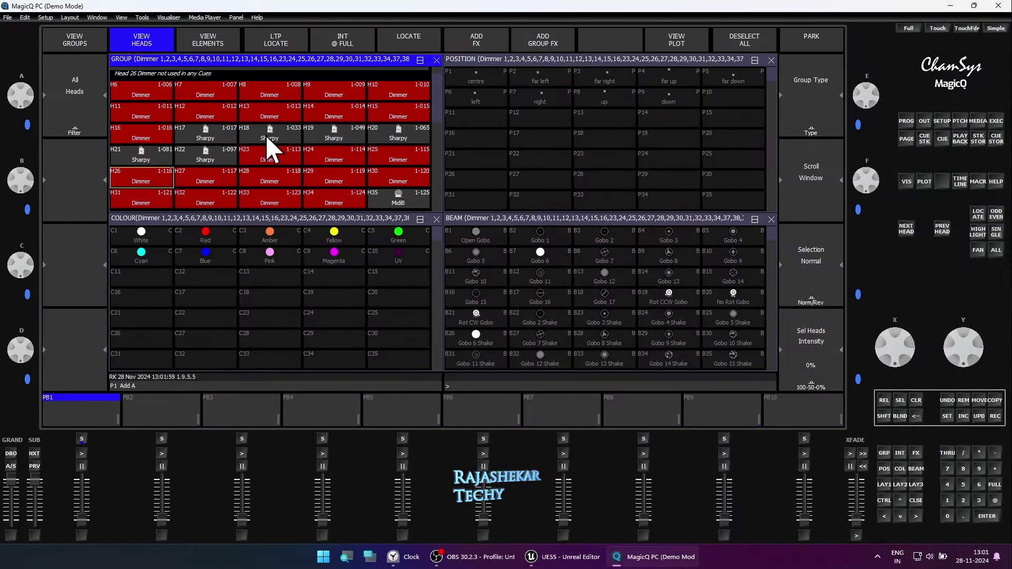
{"action": "scroll", "coordinate": [266, 136], "scroll_direction": "down", "scroll_amount": 1}
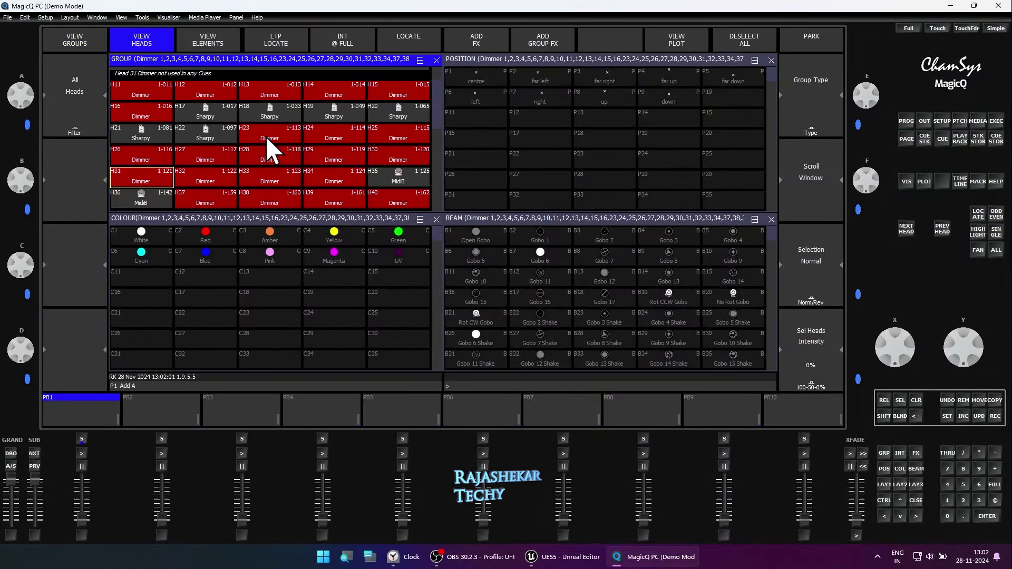
{"action": "left_click", "coordinate": [267, 138]}
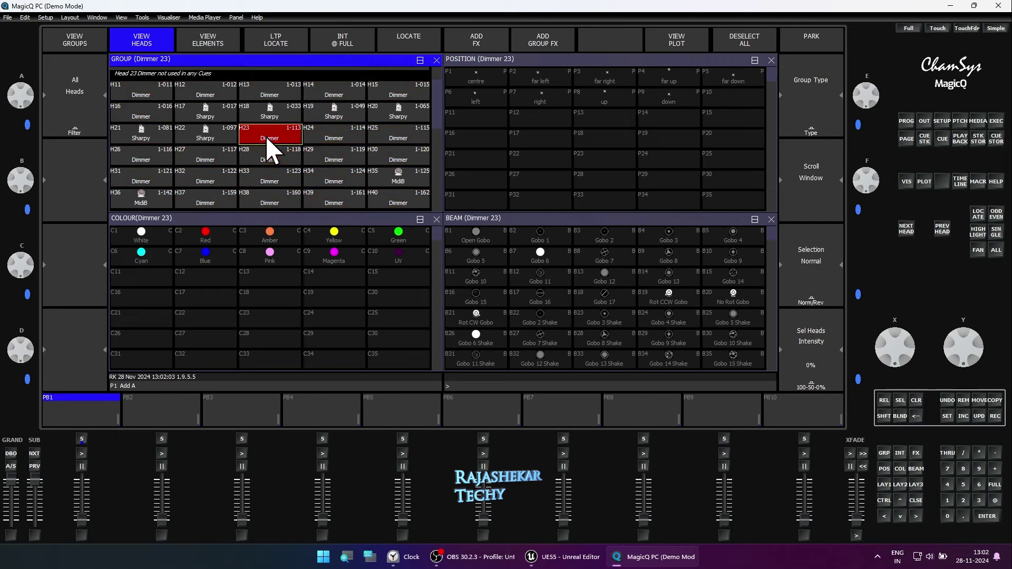
{"action": "left_click", "coordinate": [324, 138]}
{"action": "left_click", "coordinate": [395, 140]}
{"action": "left_click", "coordinate": [153, 158]}
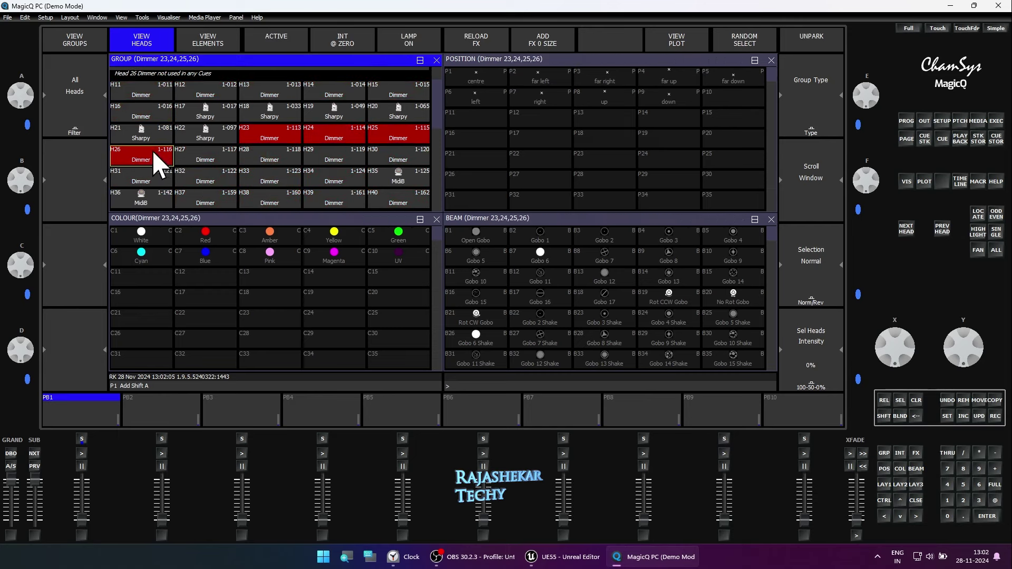
{"action": "left_click", "coordinate": [196, 161]}
{"action": "left_click", "coordinate": [274, 155]}
{"action": "left_click", "coordinate": [332, 156]}
{"action": "left_click", "coordinate": [391, 160]}
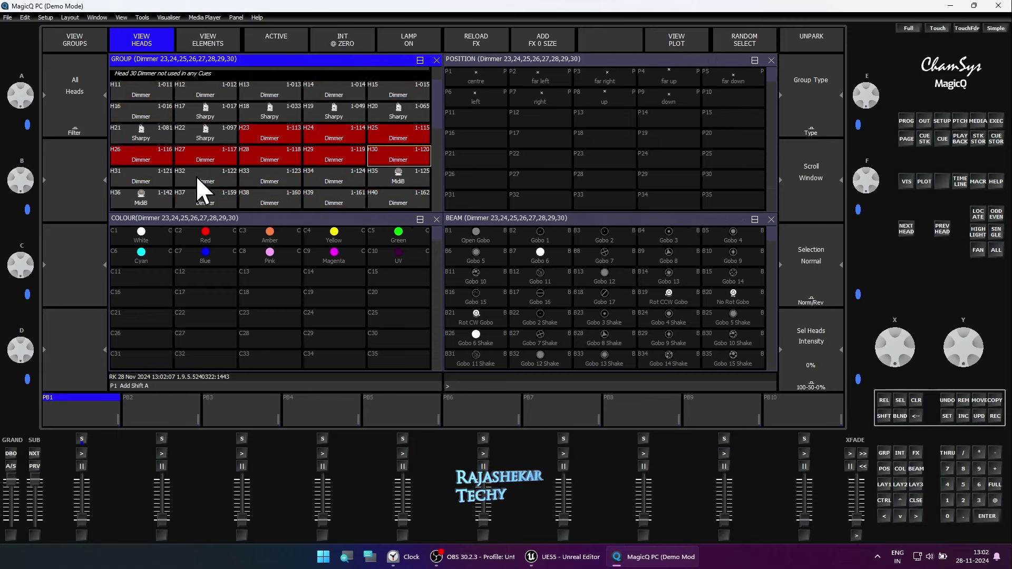
{"action": "left_click", "coordinate": [140, 180]}
{"action": "left_click", "coordinate": [200, 180]}
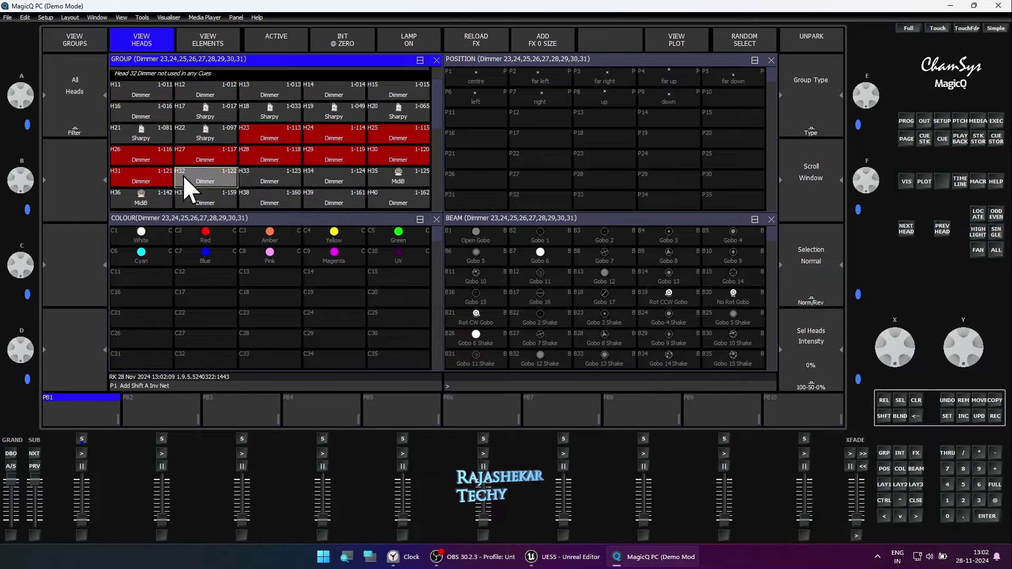
{"action": "left_click", "coordinate": [272, 180]}
{"action": "left_click", "coordinate": [336, 179]}
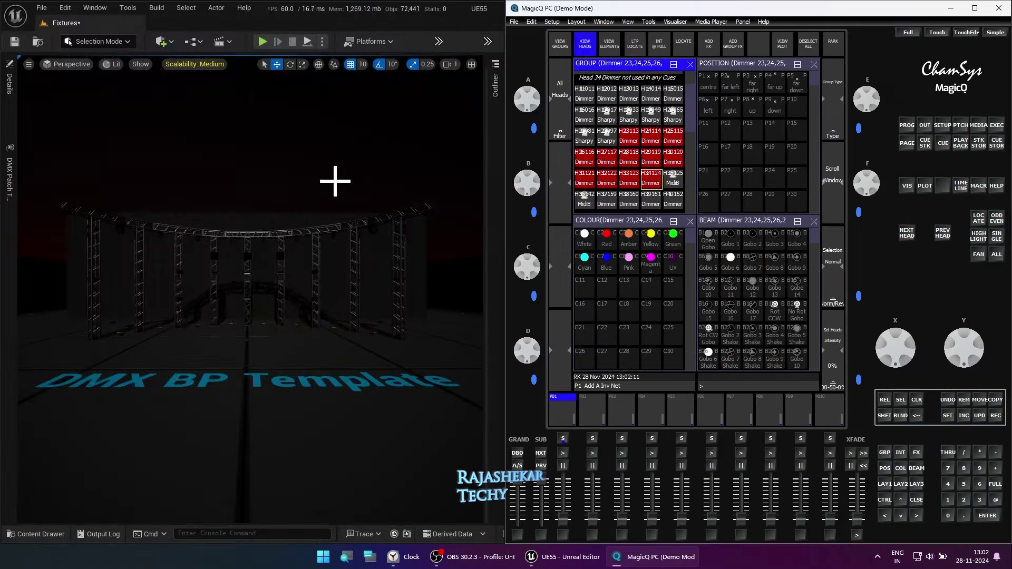
Bring heads H23–H34 to full, record them as group G18, and clear.
{"action": "left_click", "coordinate": [976, 220]}
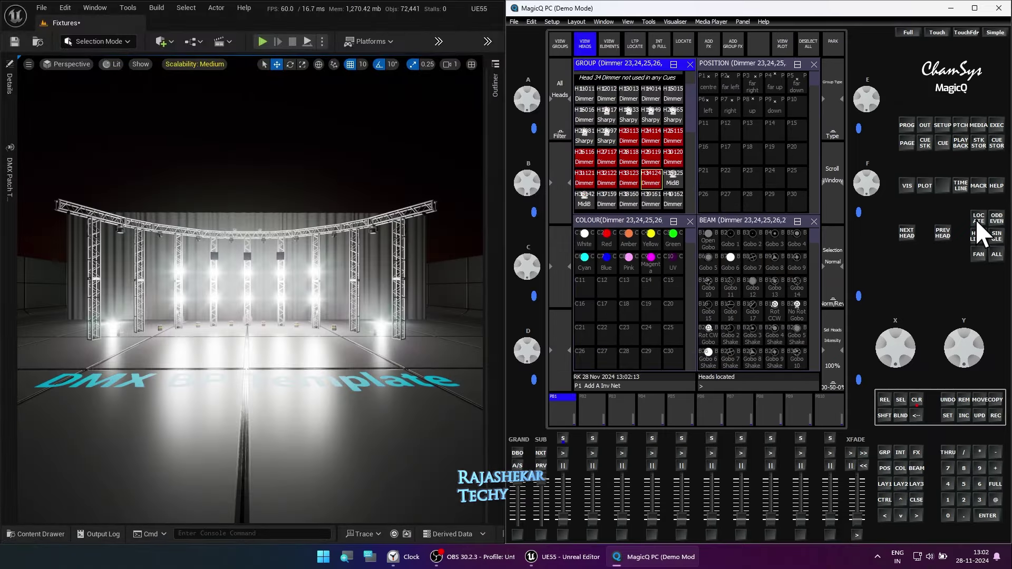
{"action": "left_click", "coordinate": [996, 416]}
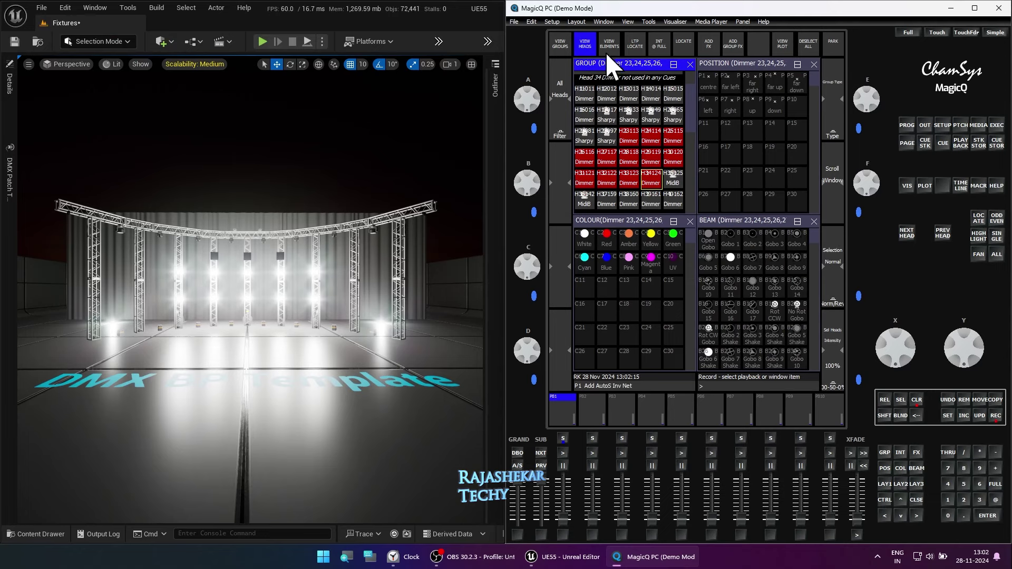
{"action": "left_click", "coordinate": [560, 42]}
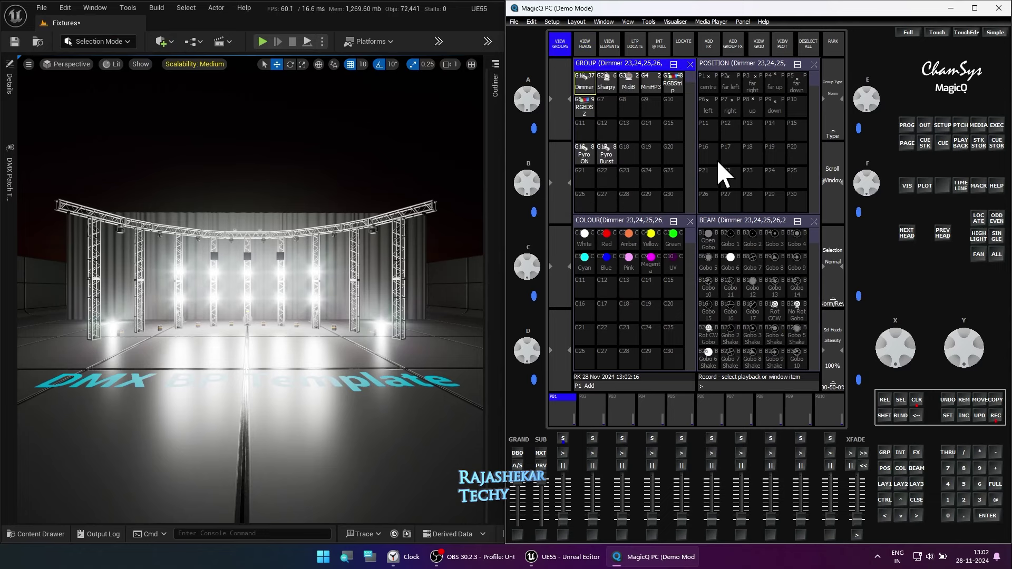
{"action": "left_click", "coordinate": [630, 153]}
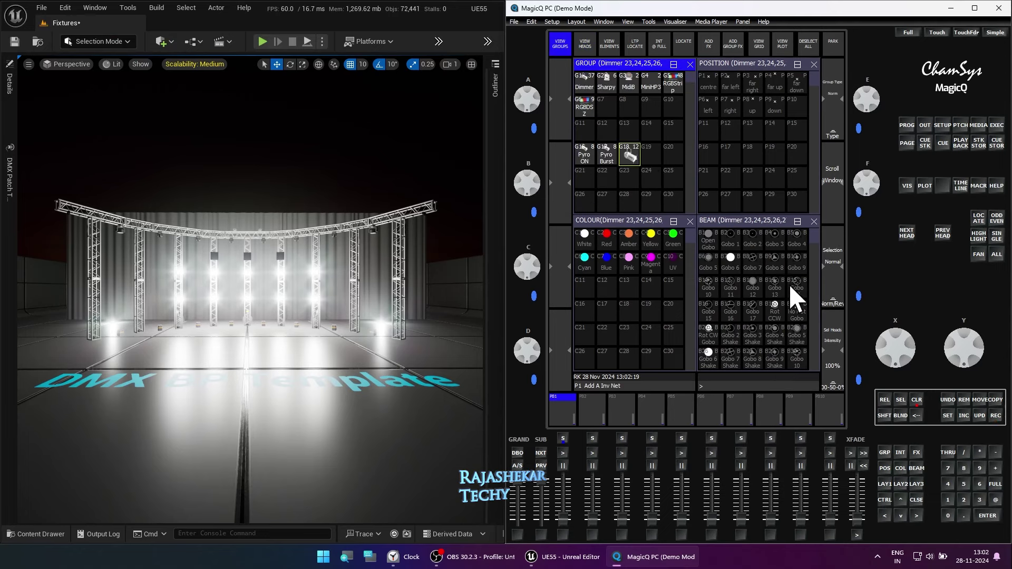
{"action": "left_click", "coordinate": [915, 400]}
Name group G18 'Strobe', test it on the Unreal stage, then clear.
{"action": "left_click", "coordinate": [948, 416]}
{"action": "left_click", "coordinate": [633, 158]}
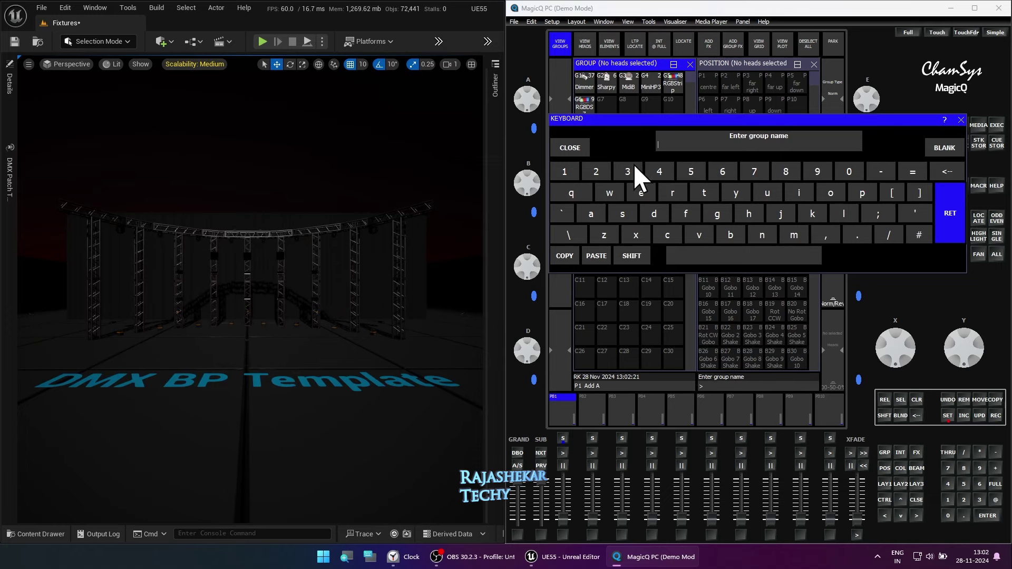
{"action": "type", "text": "Strobe"}
{"action": "key", "text": "Return"}
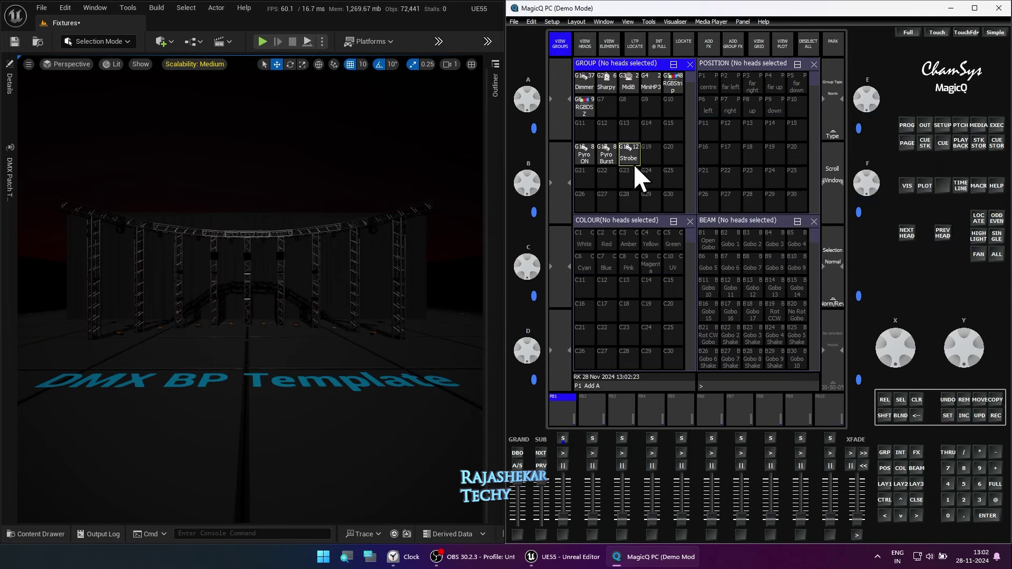
{"action": "left_click", "coordinate": [633, 162]}
{"action": "left_click", "coordinate": [976, 220]}
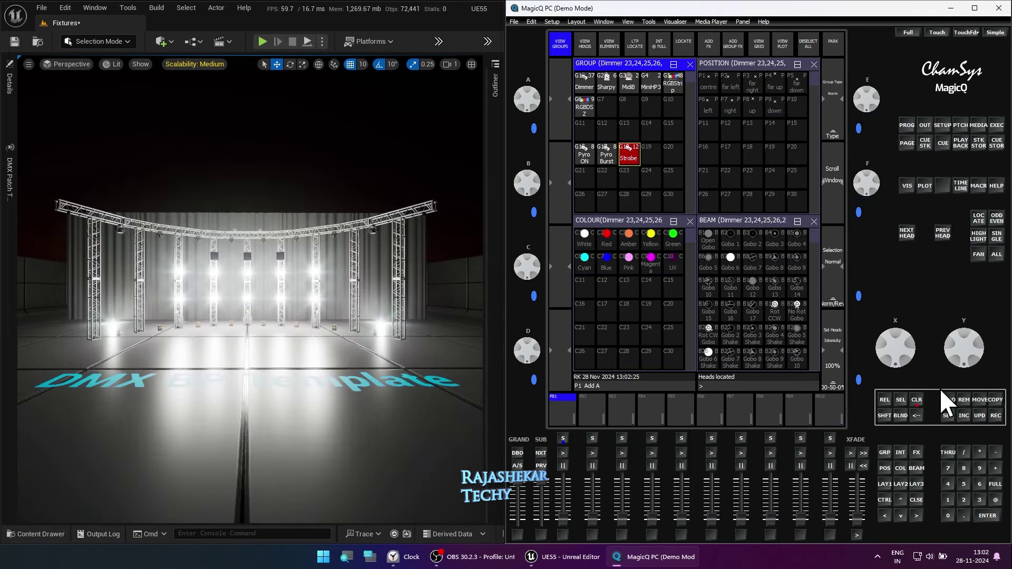
{"action": "left_click", "coordinate": [917, 400]}
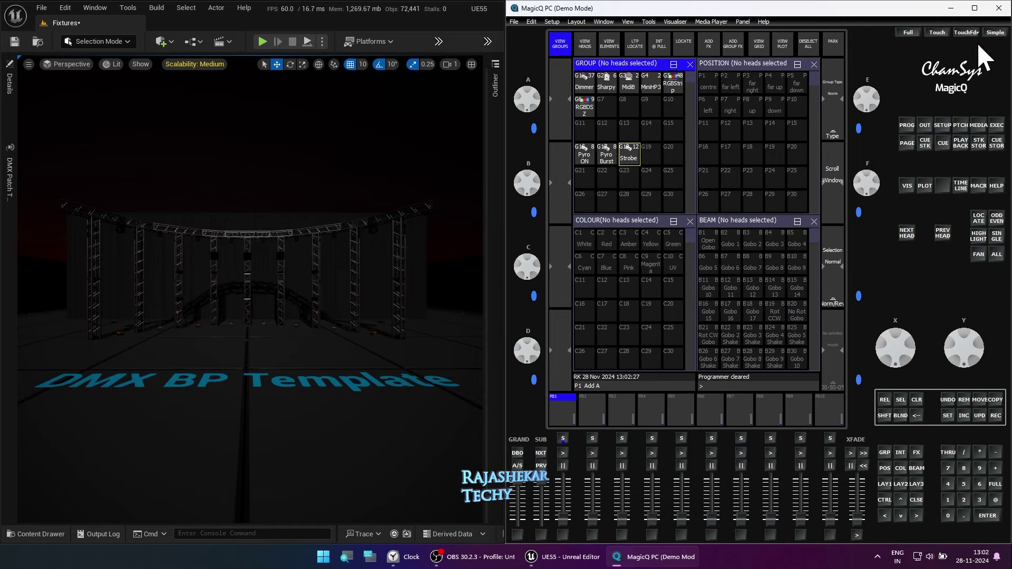
Record heads 37 and 40 as group G21 and name it 'Laser ON'.
{"action": "left_click", "coordinate": [975, 8]}
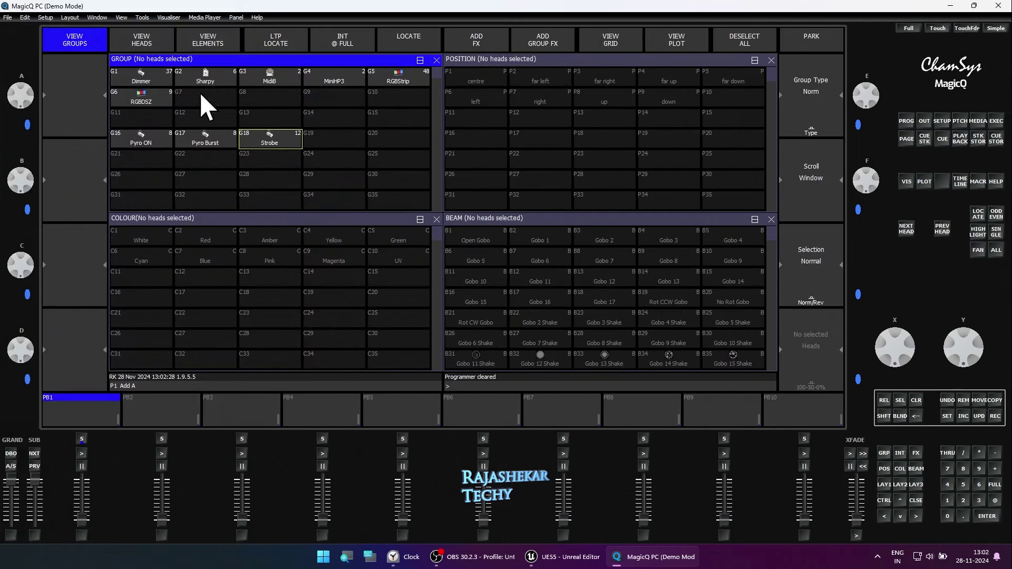
{"action": "left_click", "coordinate": [152, 76]}
{"action": "left_click", "coordinate": [153, 33]}
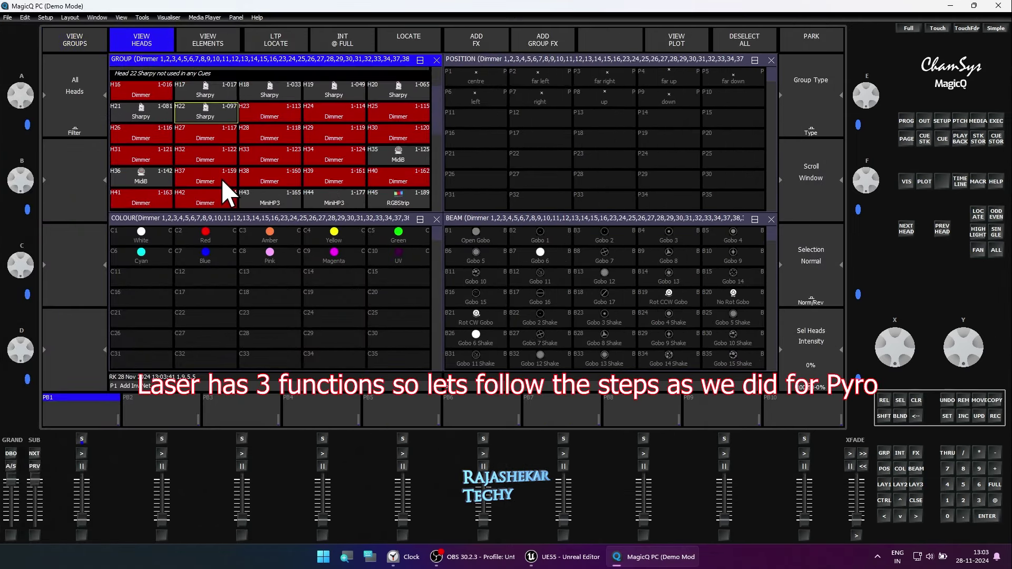
{"action": "left_click", "coordinate": [220, 179]}
{"action": "left_click", "coordinate": [415, 181]}
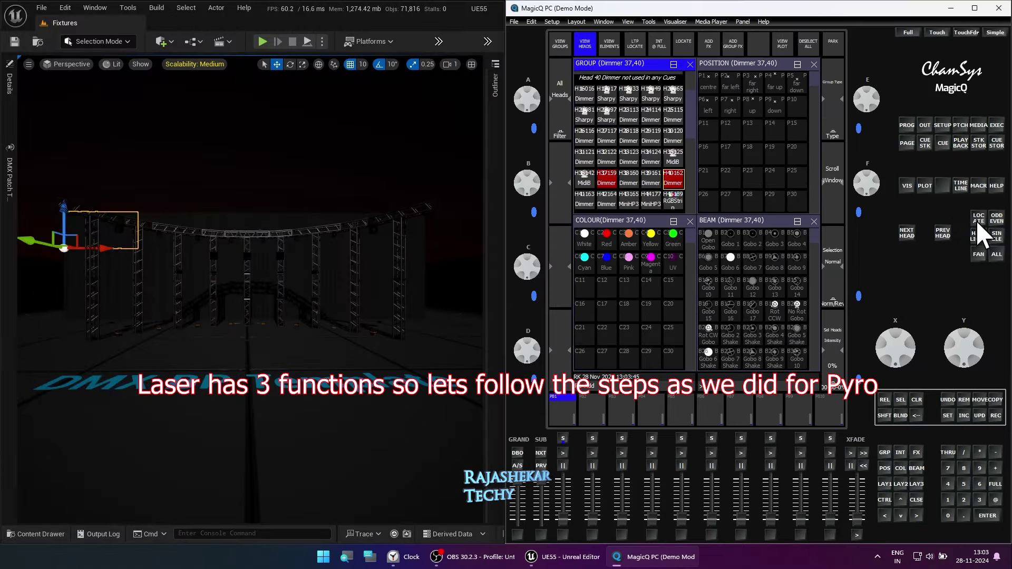
{"action": "left_click", "coordinate": [978, 218]}
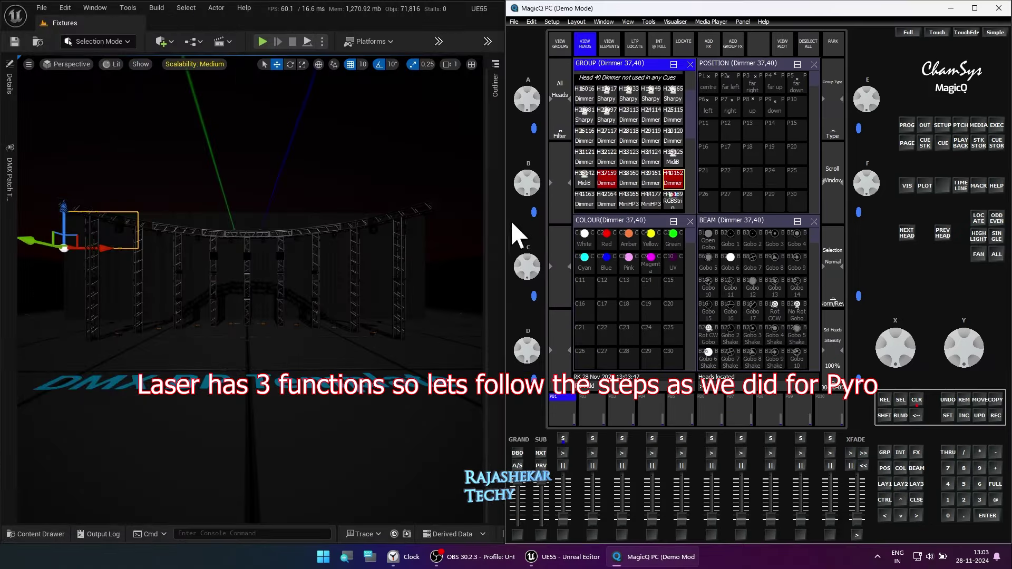
{"action": "left_click", "coordinate": [560, 40]}
{"action": "left_click", "coordinate": [996, 417]}
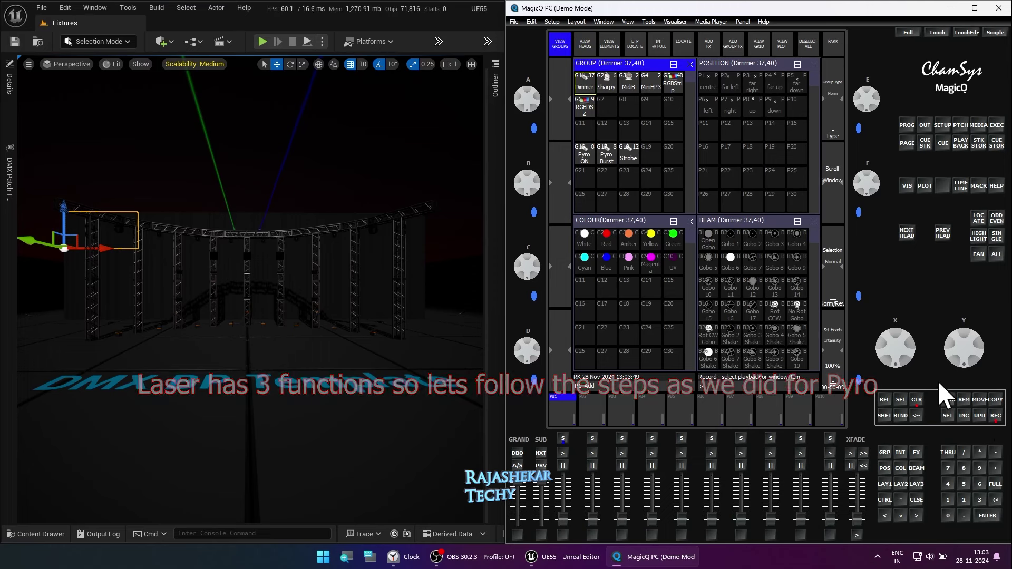
{"action": "left_click", "coordinate": [584, 179]}
{"action": "left_click", "coordinate": [947, 416]}
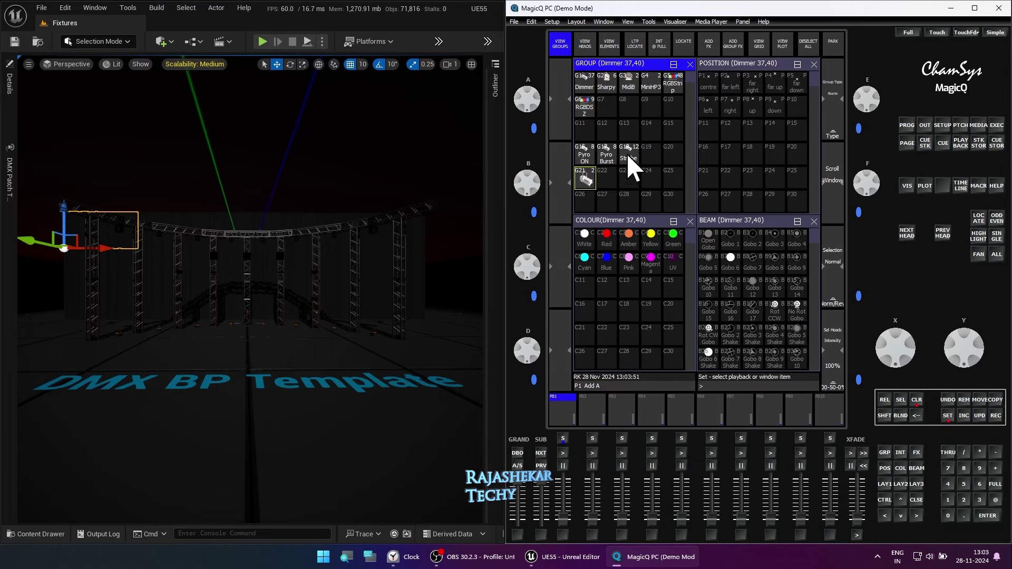
{"action": "left_click", "coordinate": [593, 175]}
{"action": "type", "text": "Laser O"}
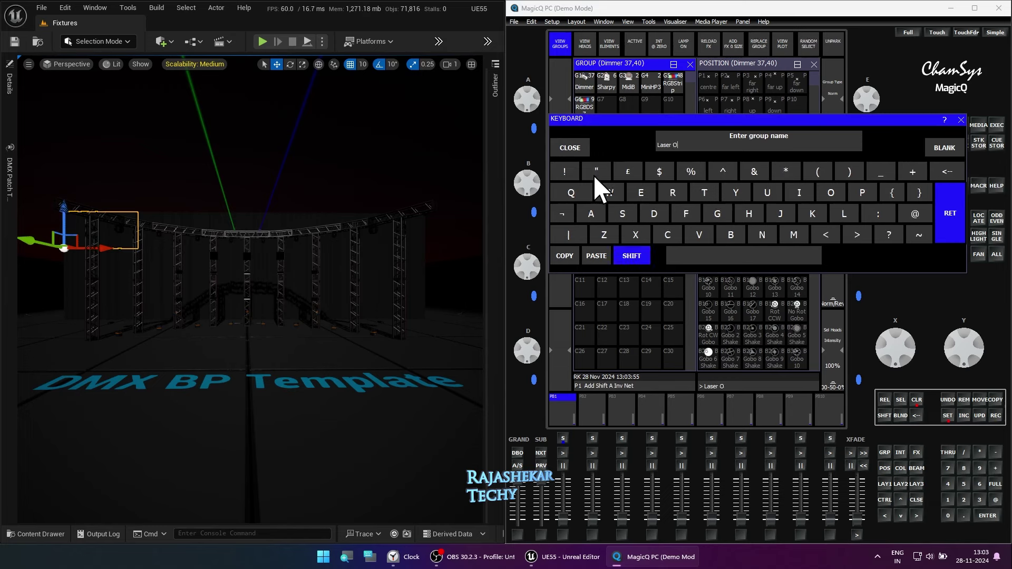
{"action": "type", "text": "N"}
{"action": "key", "text": "Return"}
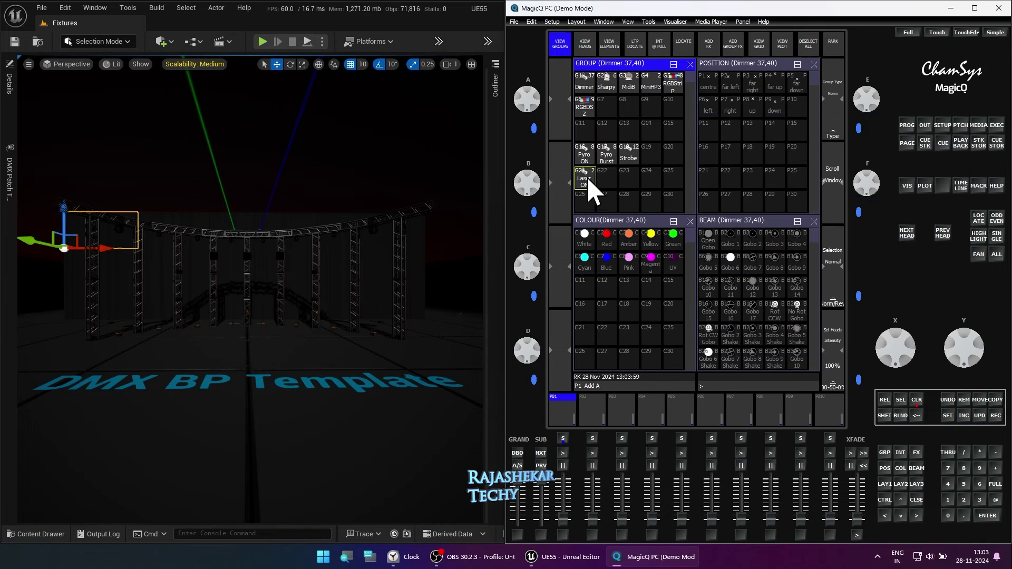
Record heads 38 and 41 as group G22 and name it 'Laser Angle'.
{"action": "left_click", "coordinate": [584, 46]}
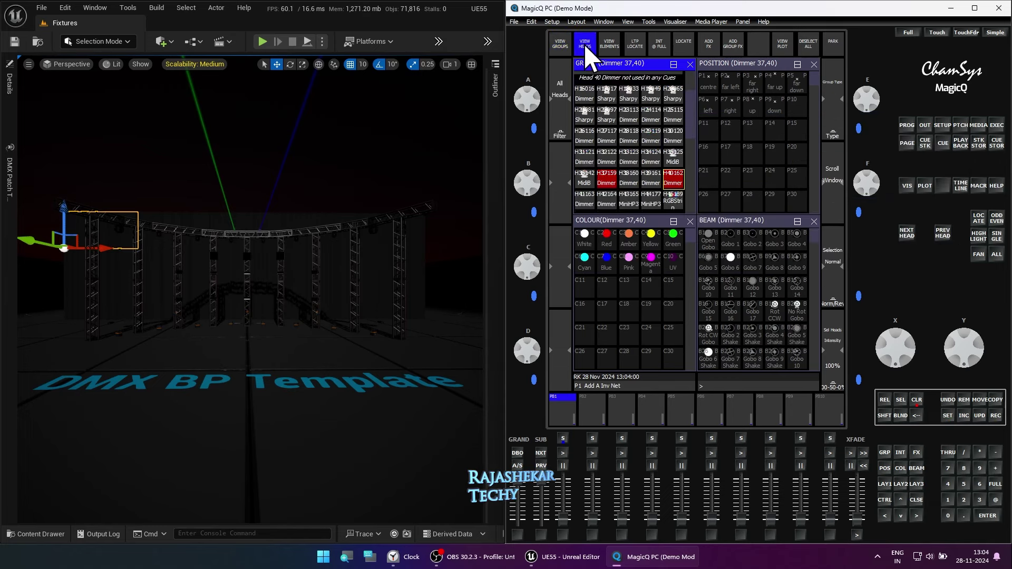
{"action": "left_click", "coordinate": [630, 182]}
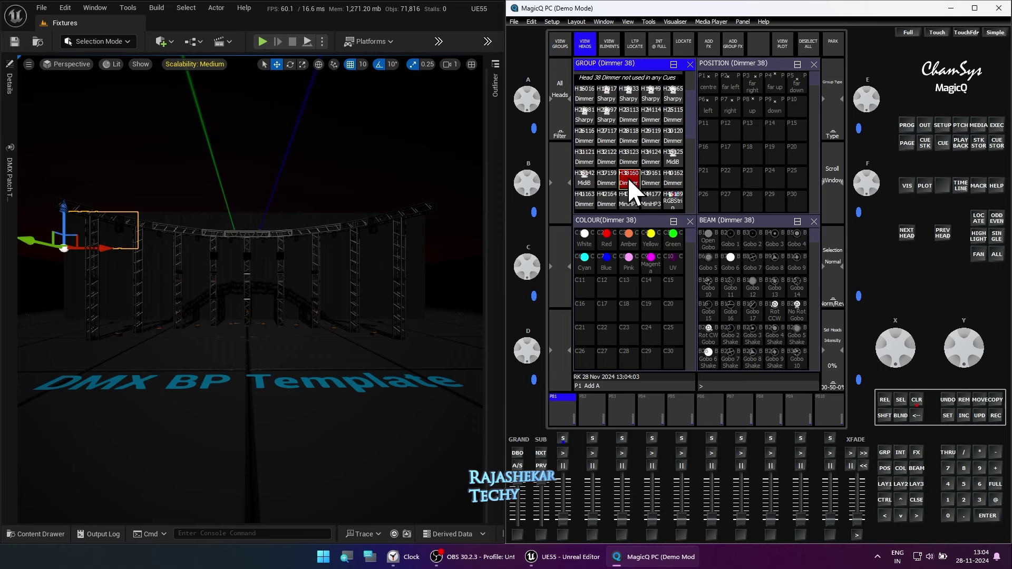
{"action": "left_click", "coordinate": [586, 199]}
{"action": "left_click", "coordinate": [979, 218]}
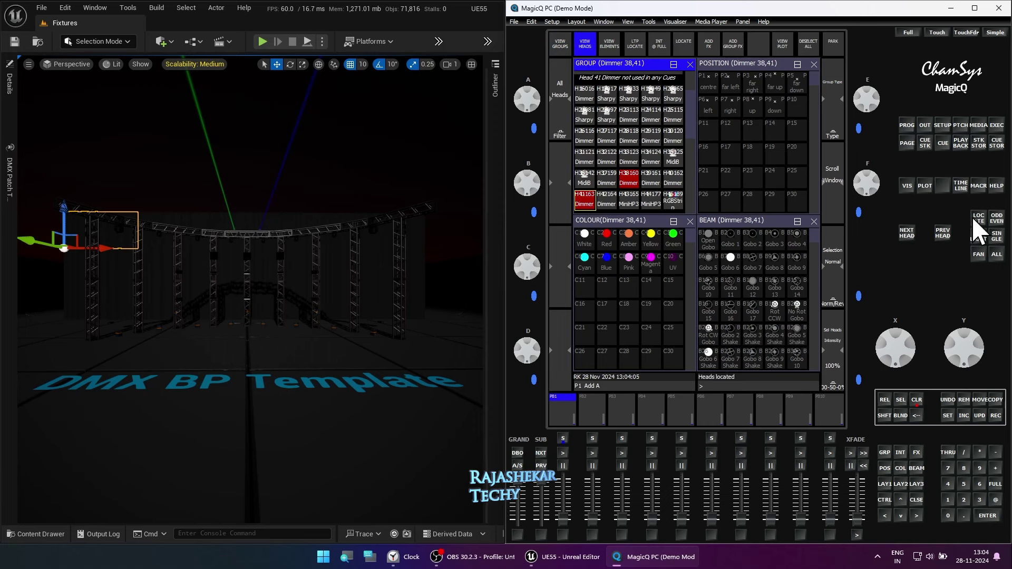
{"action": "left_click", "coordinate": [997, 417]}
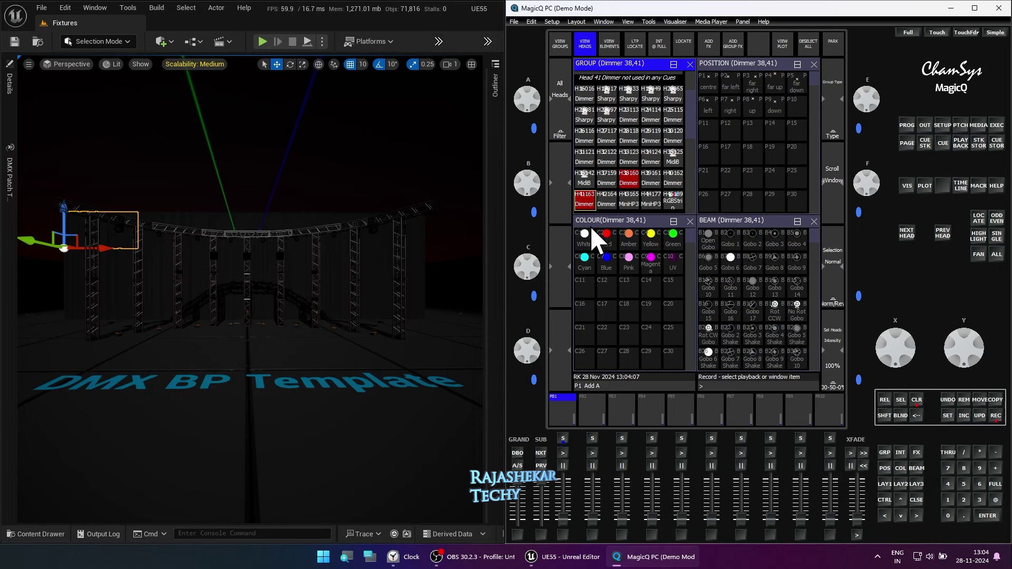
{"action": "left_click", "coordinate": [560, 45]}
{"action": "left_click", "coordinate": [610, 182]}
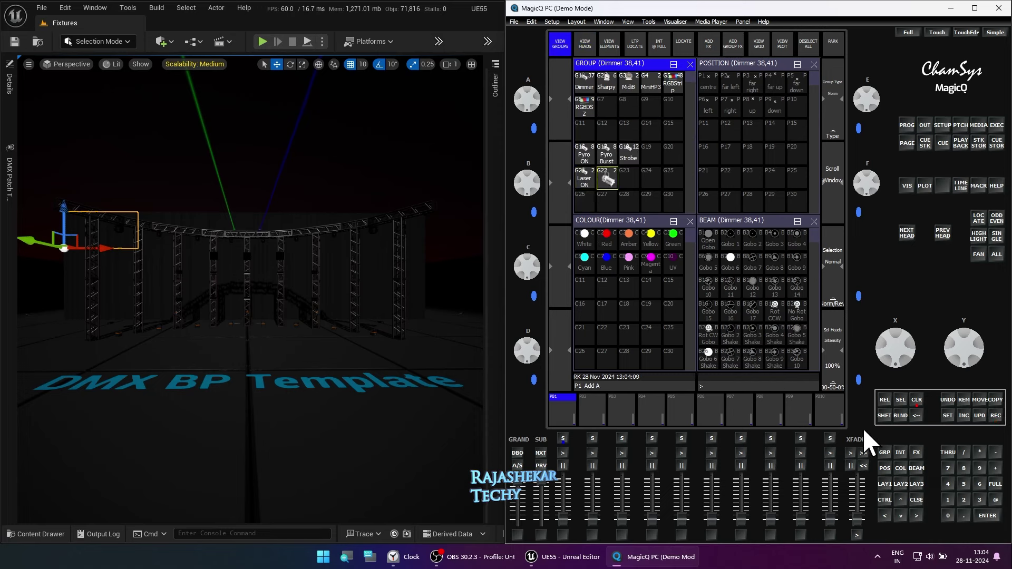
{"action": "left_click", "coordinate": [947, 416]}
{"action": "left_click", "coordinate": [618, 177]}
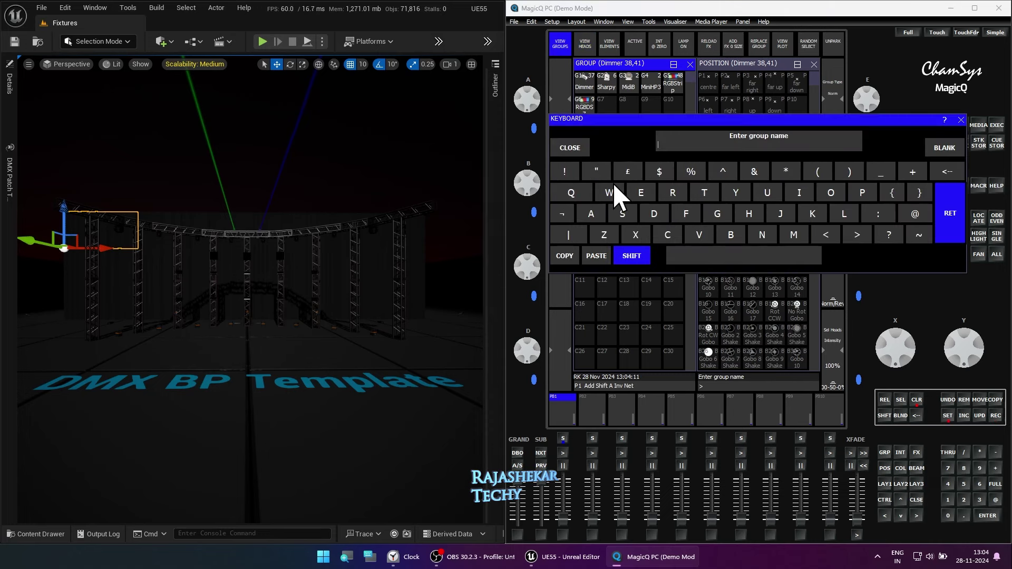
{"action": "type", "text": "Laser Angle"}
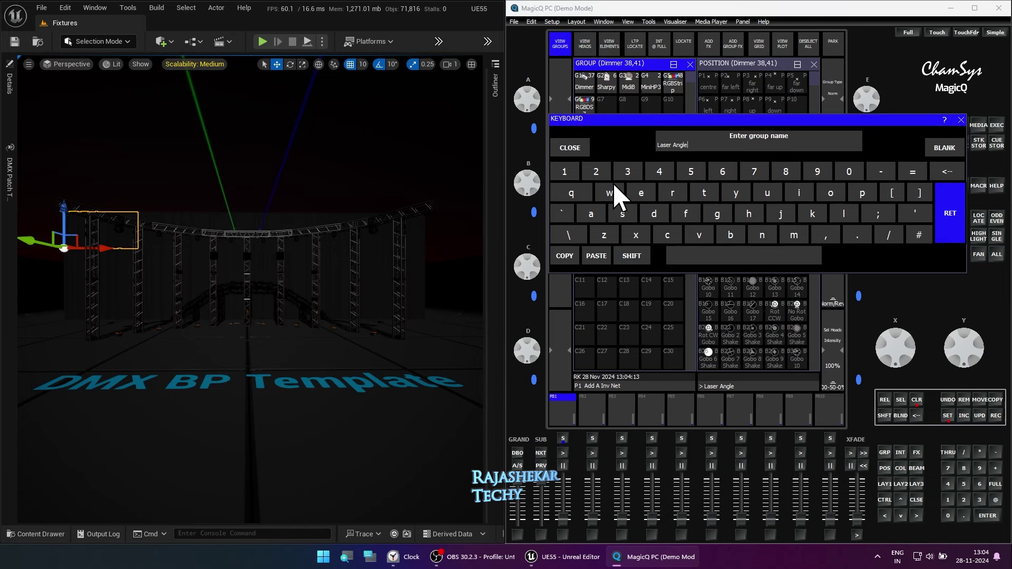
{"action": "key", "text": "Return"}
Record heads 39 and 42 as group G23 and name it 'Laser Beam'.
{"action": "left_click", "coordinate": [584, 44]}
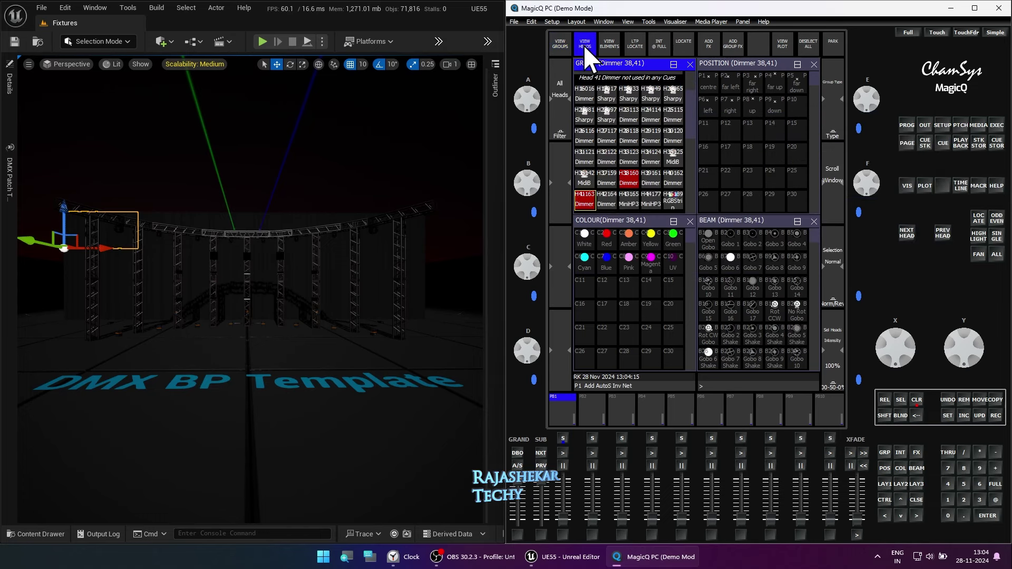
{"action": "left_click", "coordinate": [656, 182]}
{"action": "left_click", "coordinate": [612, 201]}
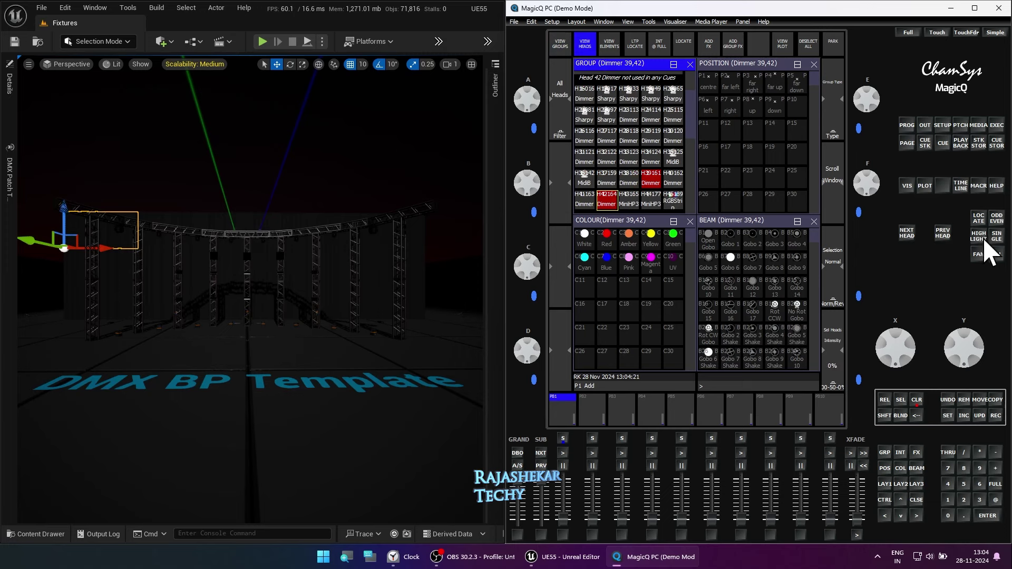
{"action": "left_click", "coordinate": [976, 222]}
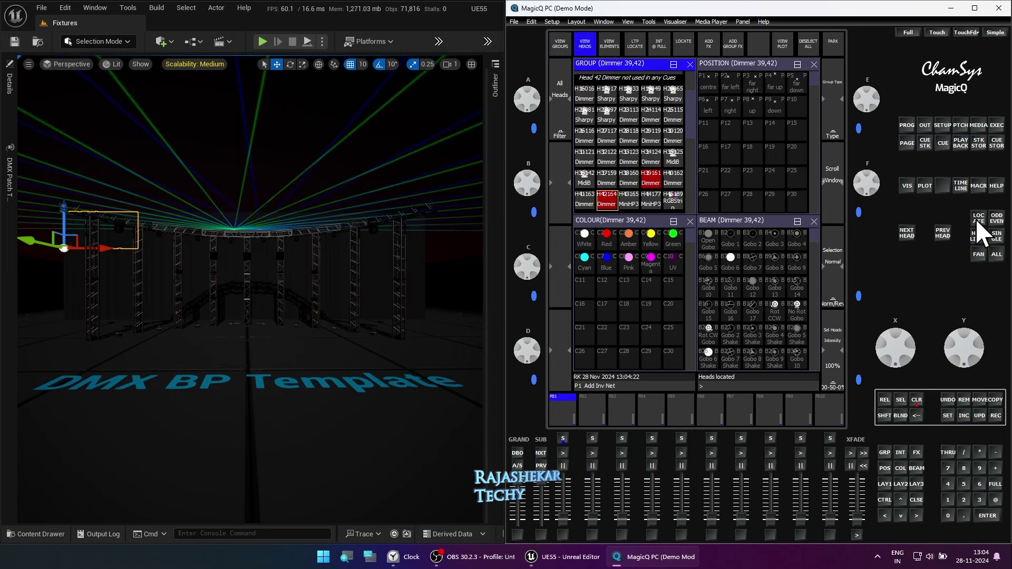
{"action": "left_click", "coordinate": [995, 416]}
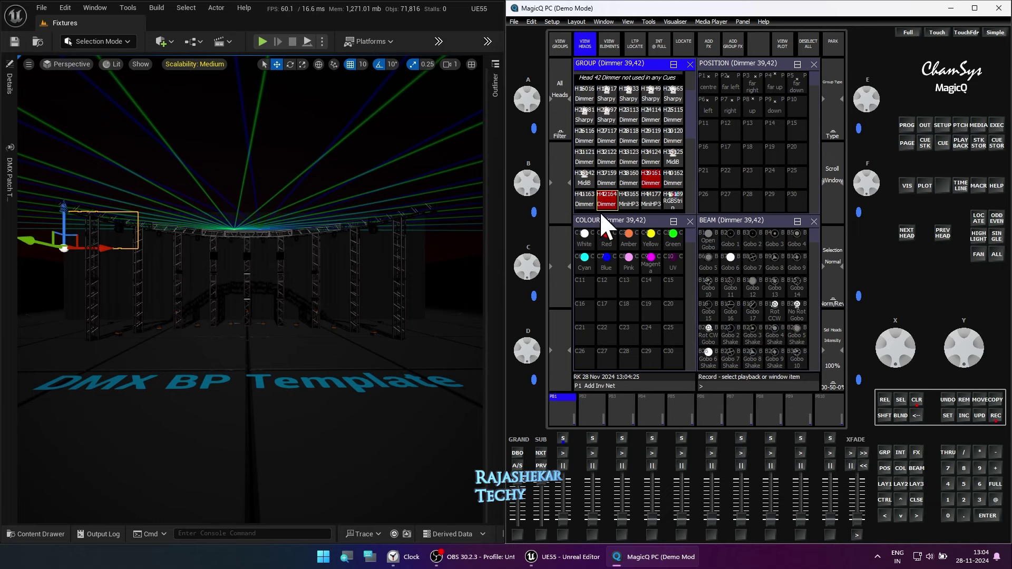
{"action": "left_click", "coordinate": [558, 44]}
{"action": "left_click", "coordinate": [630, 179]}
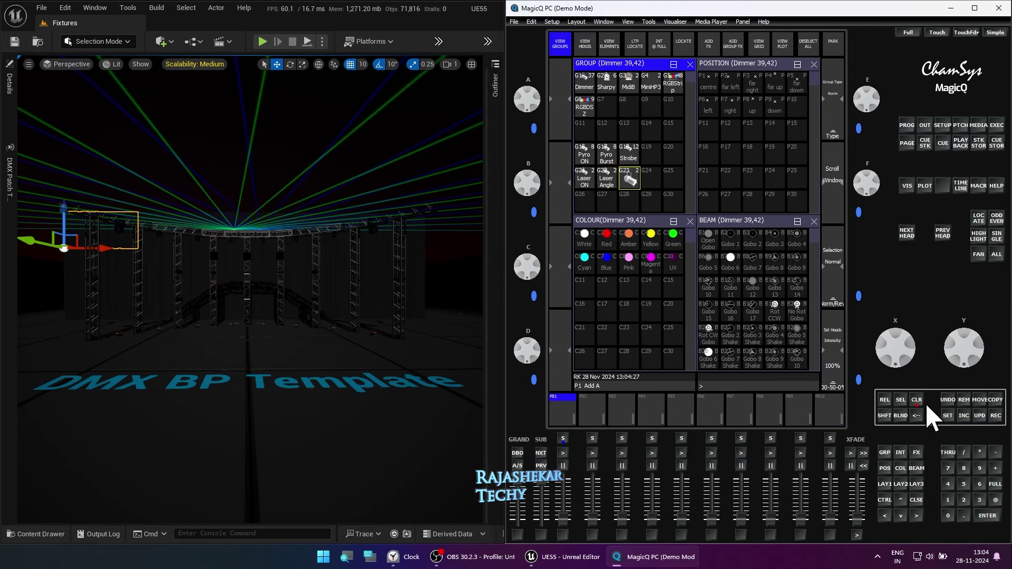
{"action": "left_click", "coordinate": [919, 400]}
{"action": "left_click", "coordinate": [948, 416]}
{"action": "left_click", "coordinate": [635, 186]}
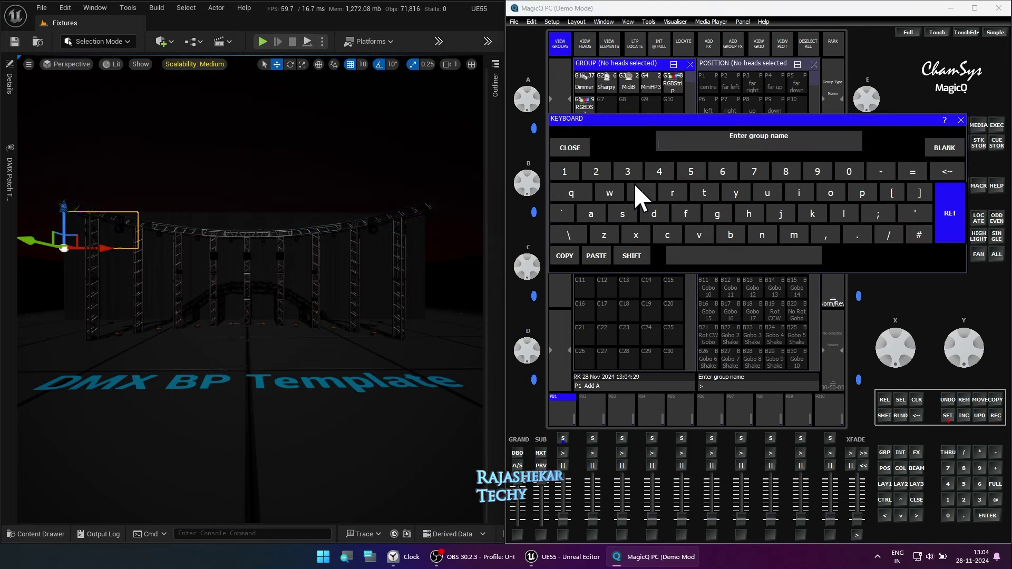
{"action": "type", "text": "Laser Beam"}
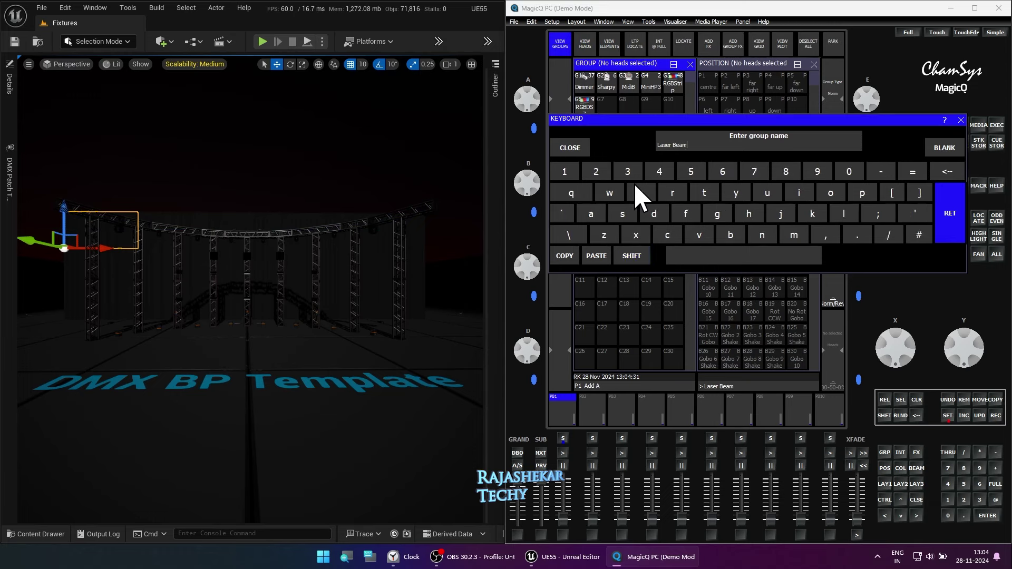
{"action": "key", "text": "Return"}
Test the Laser Beam and Laser Angle groups at full, then clear the programmer.
{"action": "left_click", "coordinate": [635, 184]}
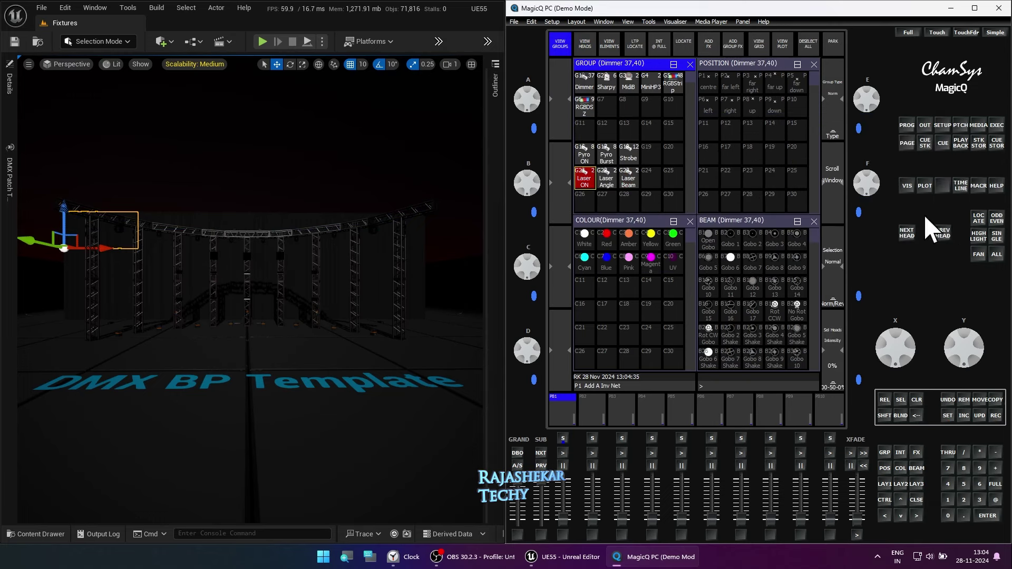
{"action": "left_click", "coordinate": [979, 217]}
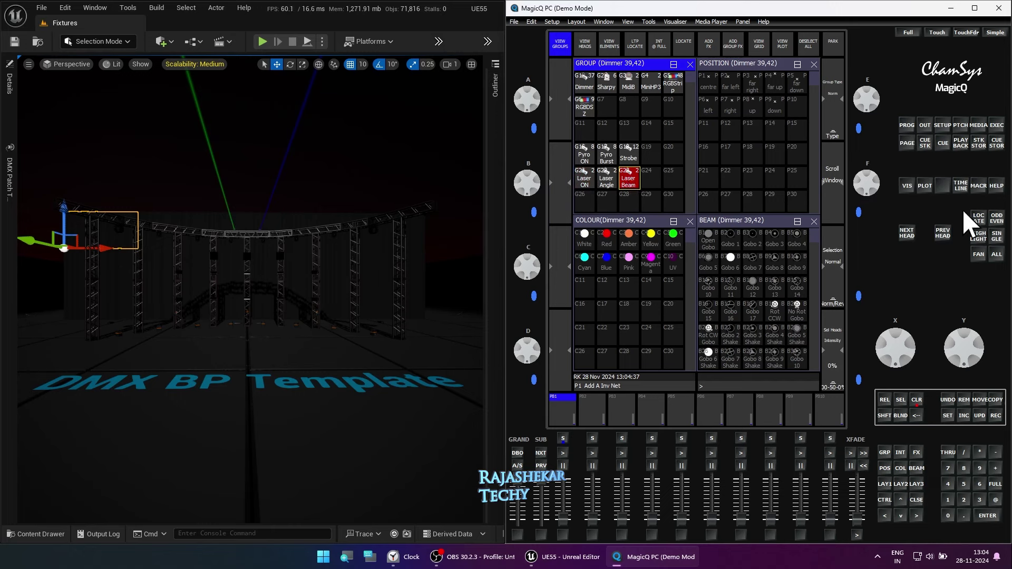
{"action": "left_click", "coordinate": [978, 221]}
{"action": "left_click", "coordinate": [611, 181]}
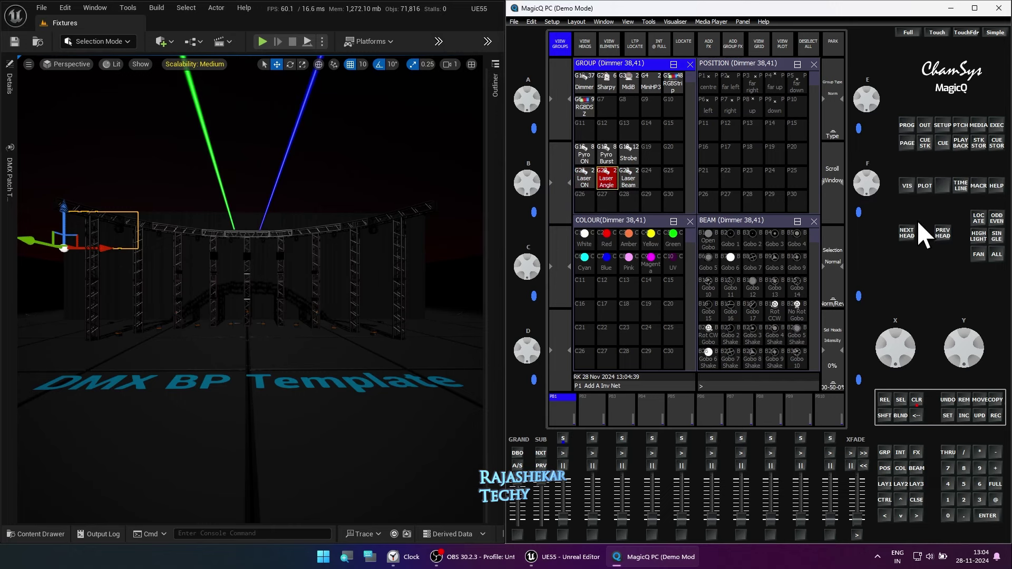
{"action": "left_click", "coordinate": [978, 220]}
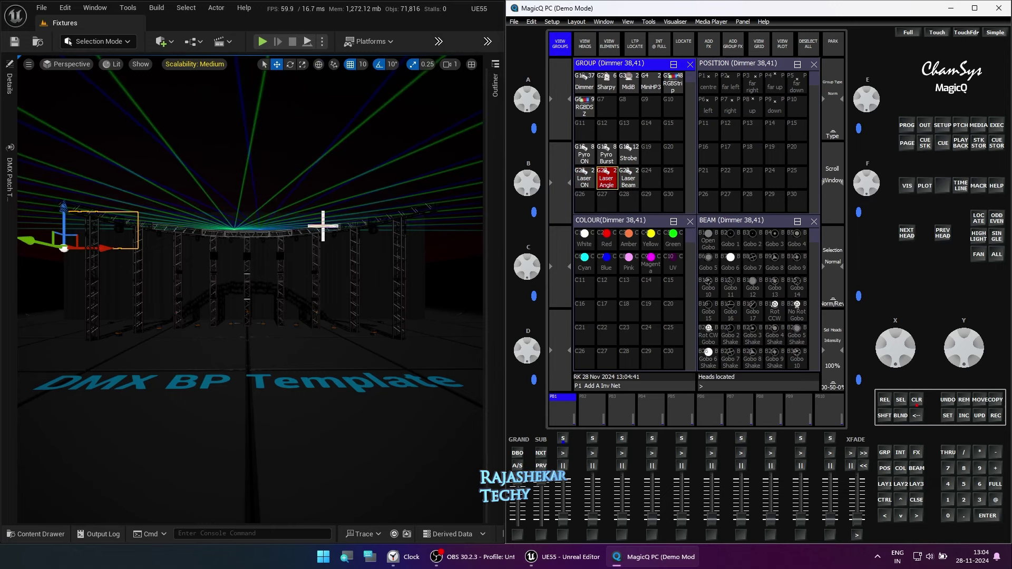
{"action": "left_click", "coordinate": [918, 400]}
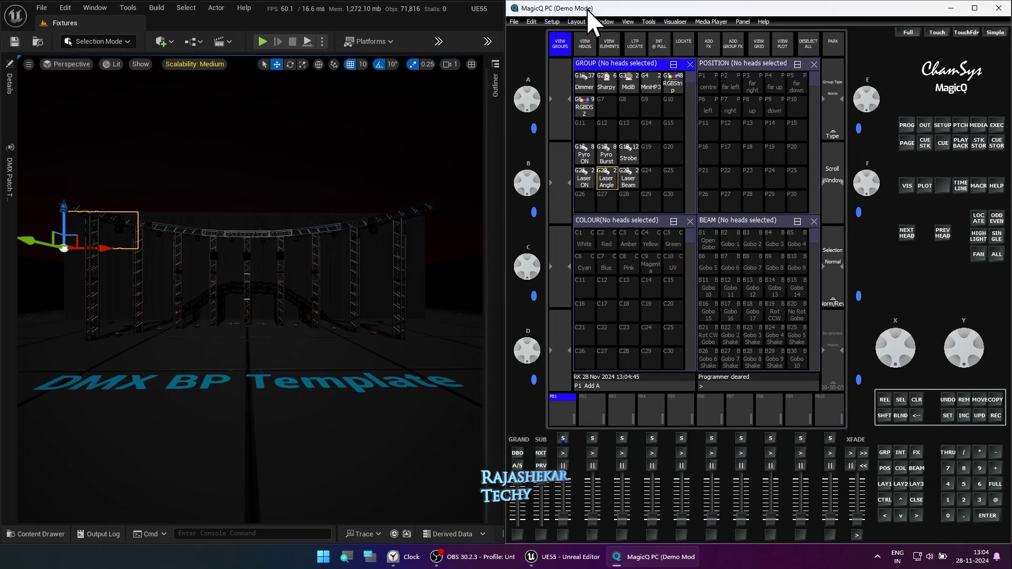
Save the show as 'dmx55', overwriting the existing file.
{"action": "key", "text": "ctrl+s"}
{"action": "type", "text": "dmx55"}
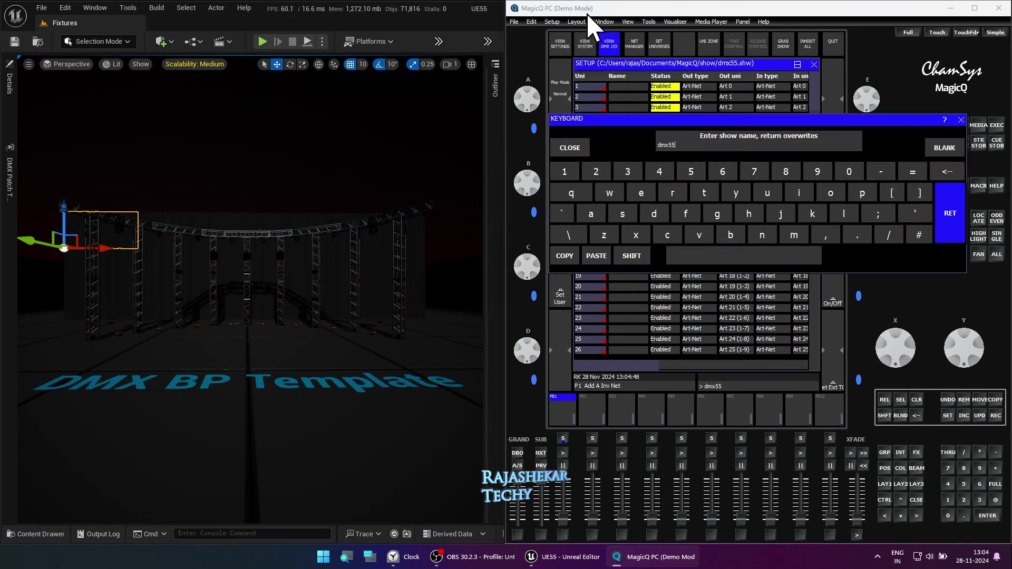
{"action": "key", "text": "Return"}
{"action": "key", "text": "Return"}
{"action": "left_click", "coordinate": [592, 52]}
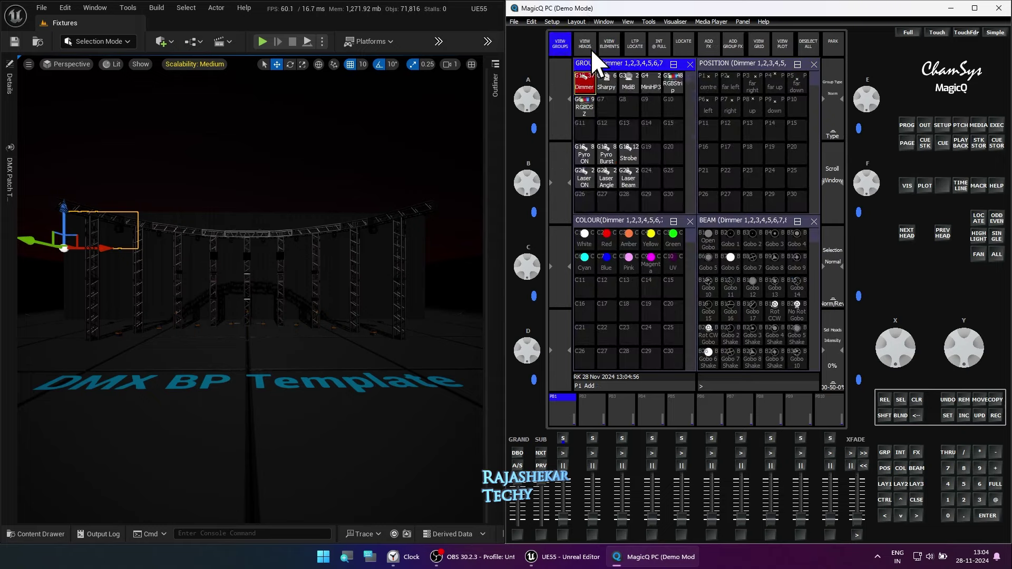
Enlarge the console window, select heads 93–95, and snap it back beside Unreal.
{"action": "left_click", "coordinate": [975, 8]}
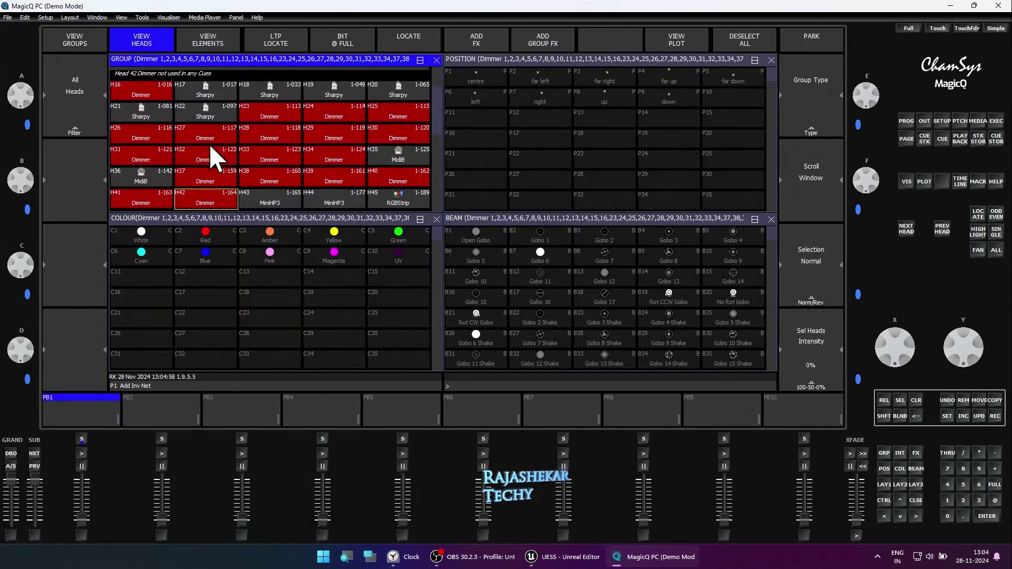
{"action": "left_click_drag", "start_coordinate": [438, 87], "coordinate": [439, 174]}
{"action": "left_click_drag", "start_coordinate": [293, 162], "coordinate": [399, 158]}
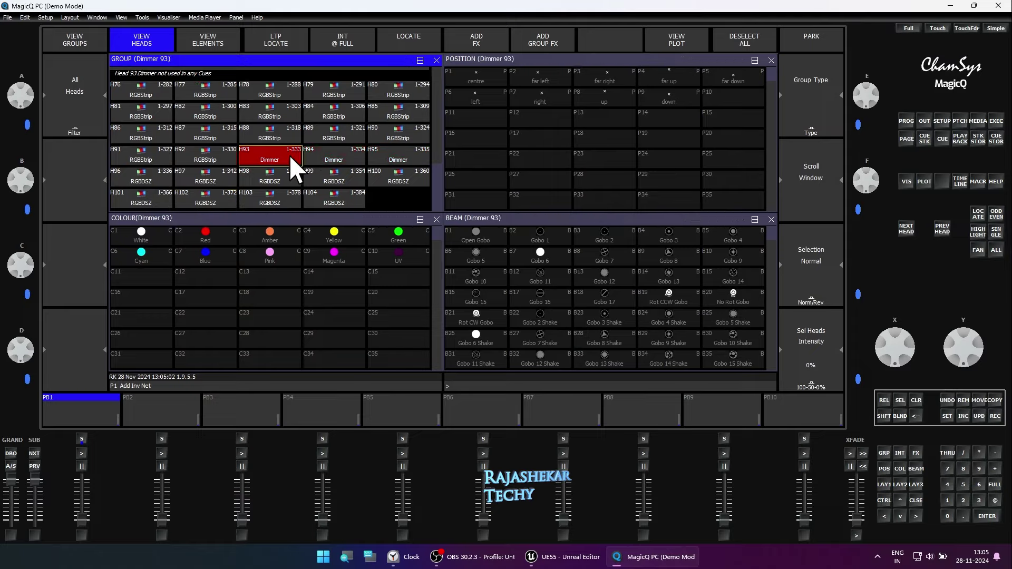
{"action": "left_click", "coordinate": [75, 40]}
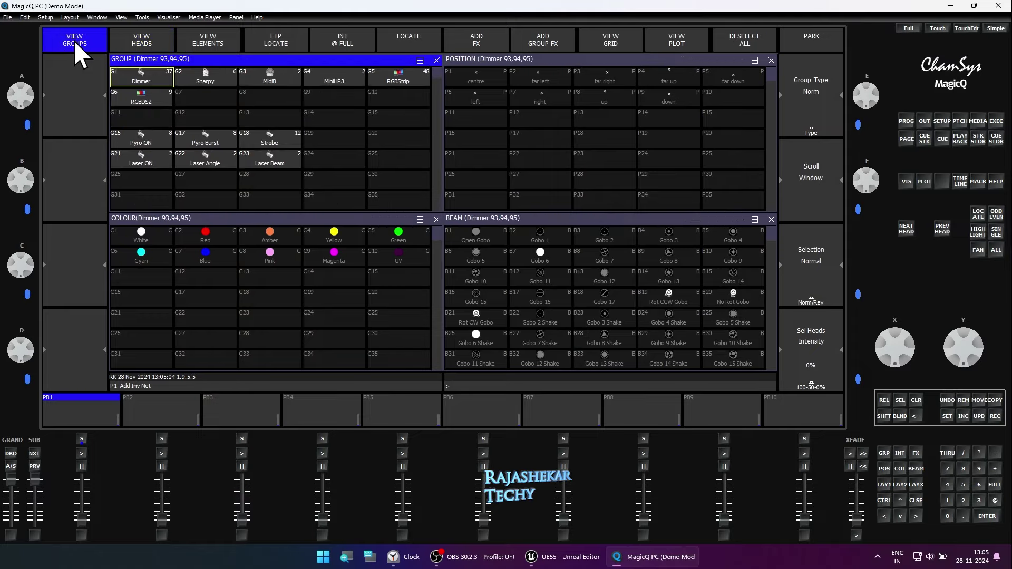
{"action": "key", "text": "super+Right"}
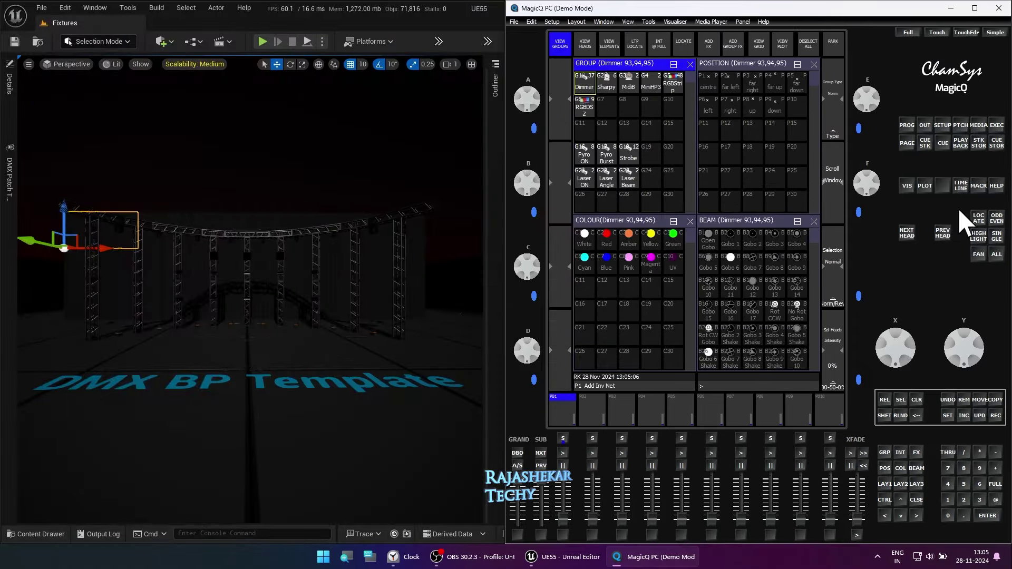
Record the selected heads into group G15 and name it 'Fire'.
{"action": "left_click", "coordinate": [585, 47]}
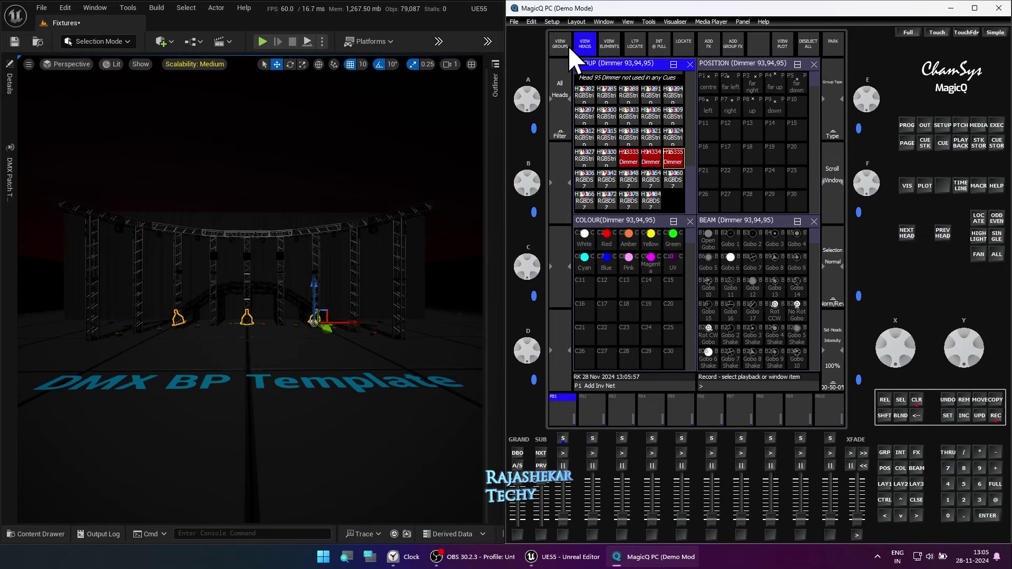
{"action": "left_click", "coordinate": [560, 46]}
{"action": "left_click", "coordinate": [674, 131]}
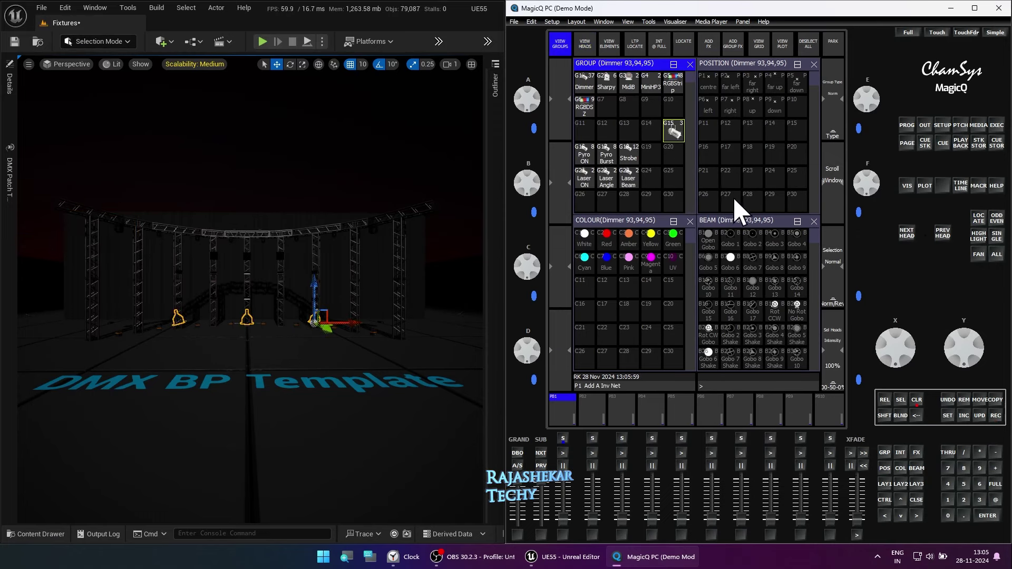
{"action": "left_click", "coordinate": [916, 401]}
{"action": "left_click", "coordinate": [947, 417]}
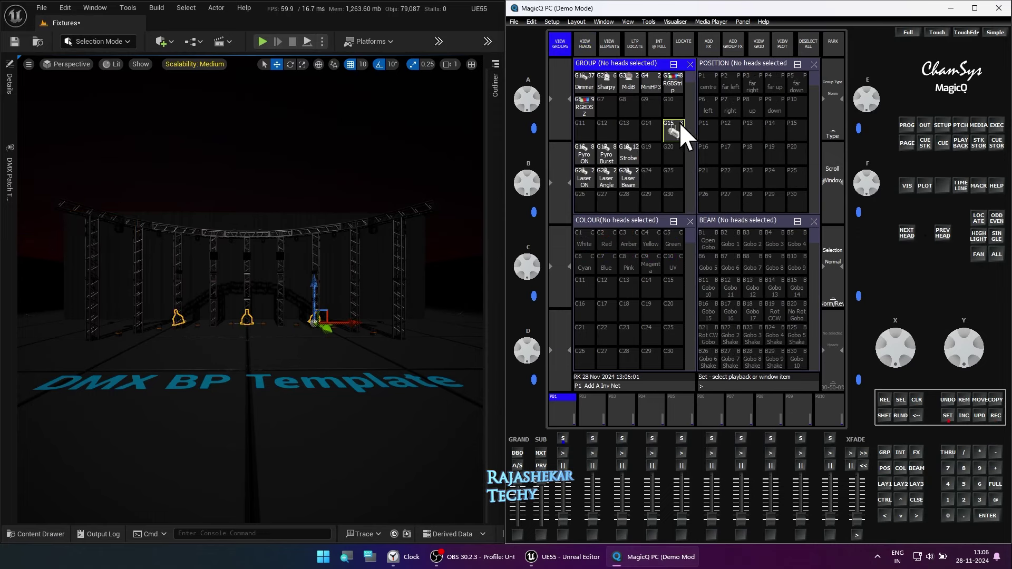
{"action": "left_click", "coordinate": [677, 131]}
{"action": "type", "text": "Fire"}
{"action": "key", "text": "Return"}
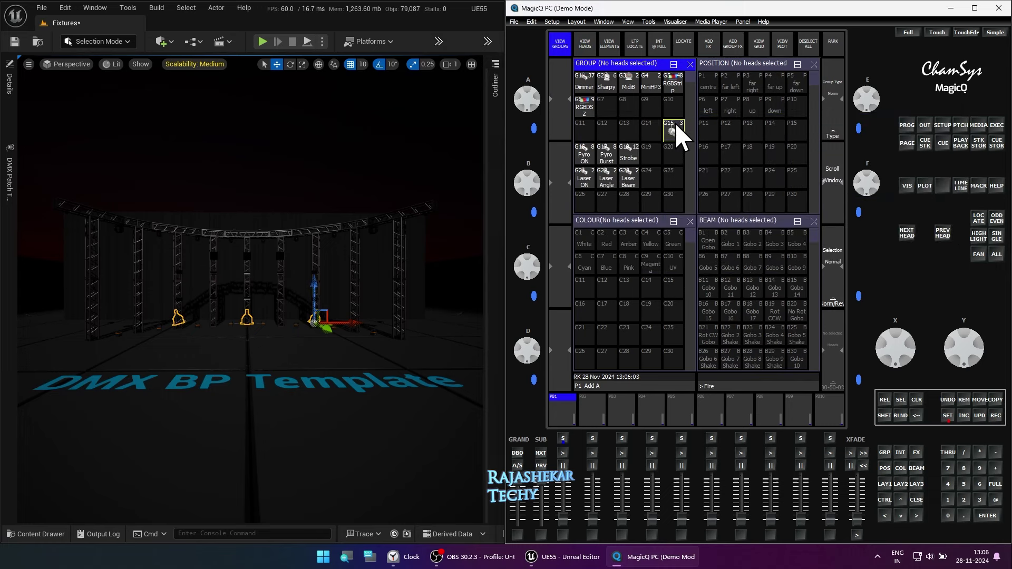
Test the Fire group on the Unreal stage, save the show again, and return to Unreal.
{"action": "left_click", "coordinate": [979, 218]}
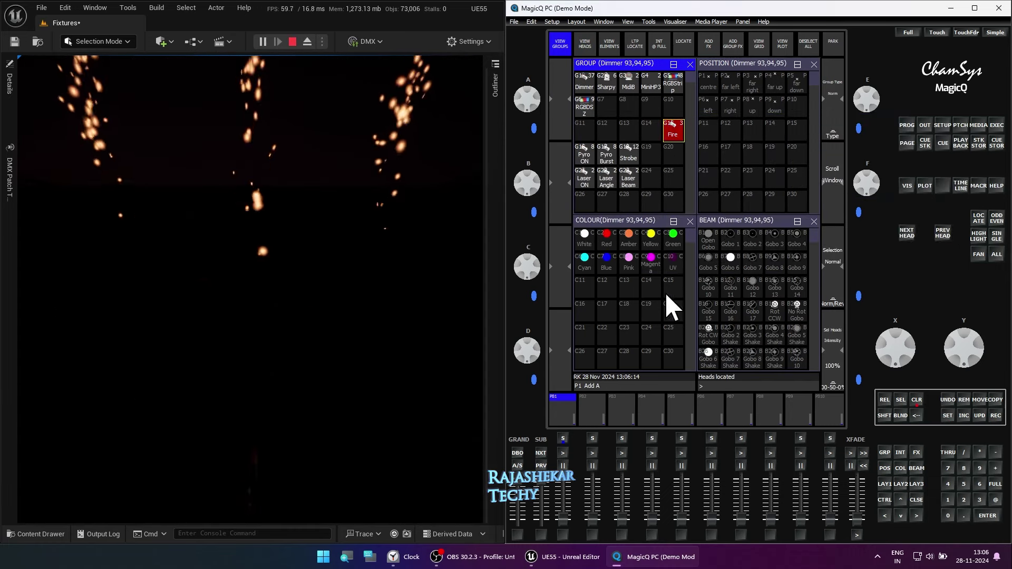
{"action": "left_click", "coordinate": [378, 270]}
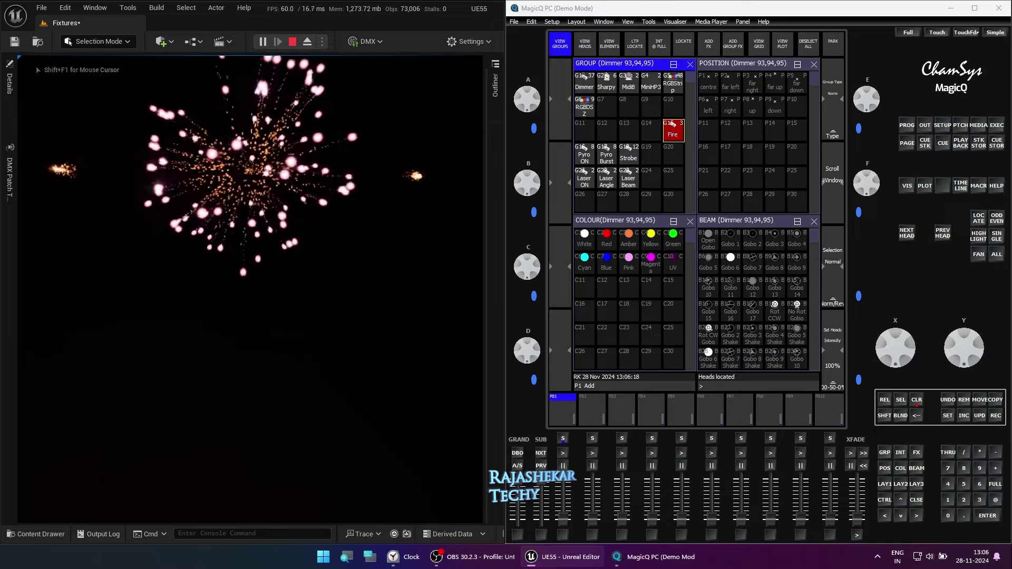
{"action": "key", "text": "ctrl+s"}
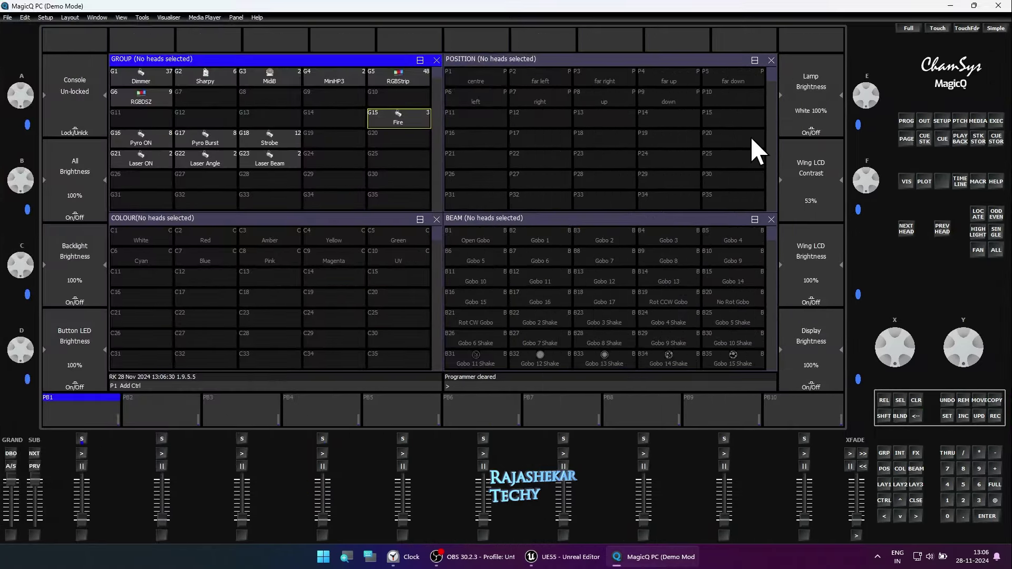
{"action": "type", "text": "dmx"}
{"action": "key", "text": "Return"}
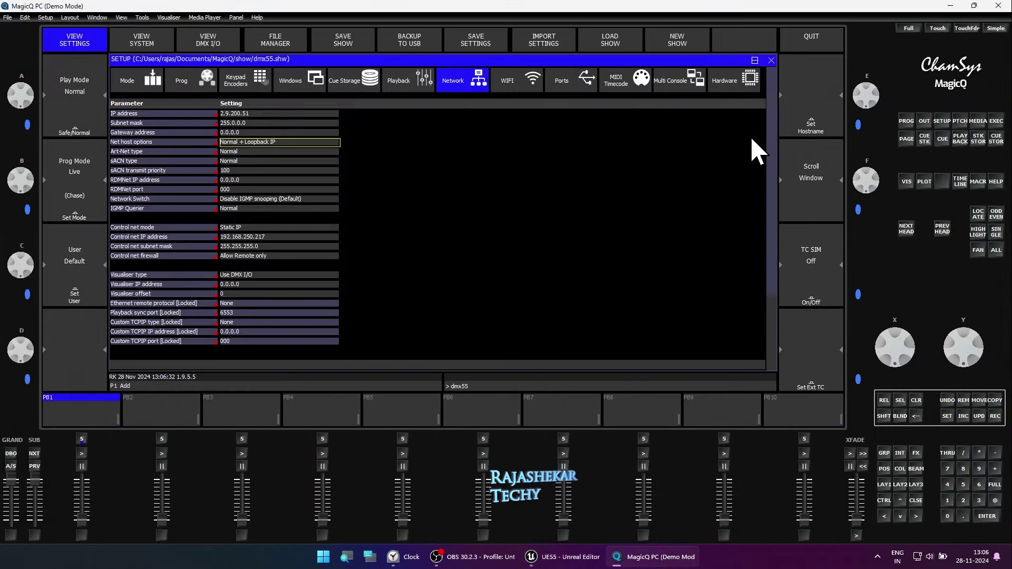
{"action": "key", "text": "alt+Tab"}
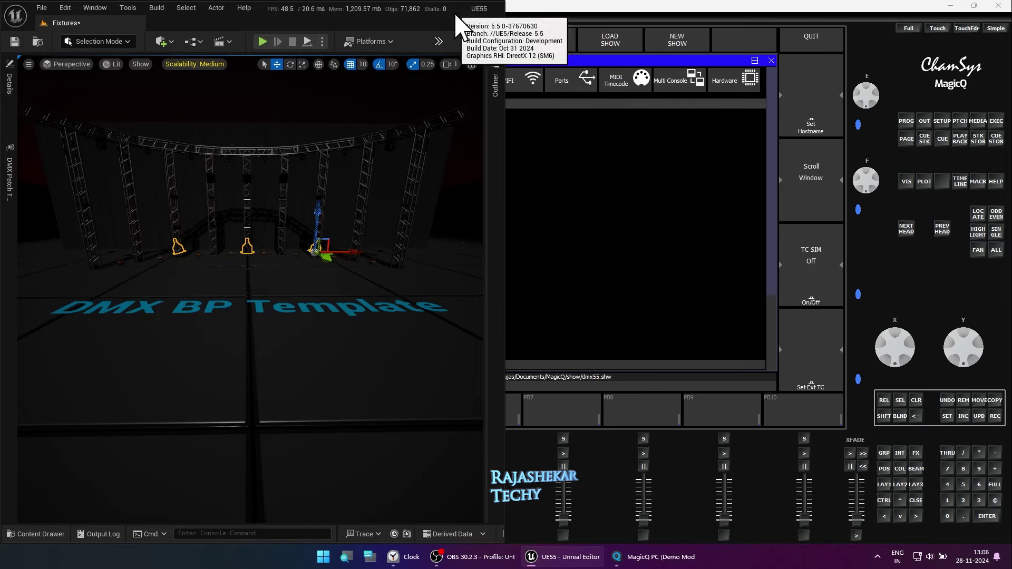
{"action": "double_click", "coordinate": [458, 8]}
Maximize Unreal Editor, frame the stage mesh, and save the Fixtures map with Ctrl+S.
{"action": "left_click", "coordinate": [811, 90]}
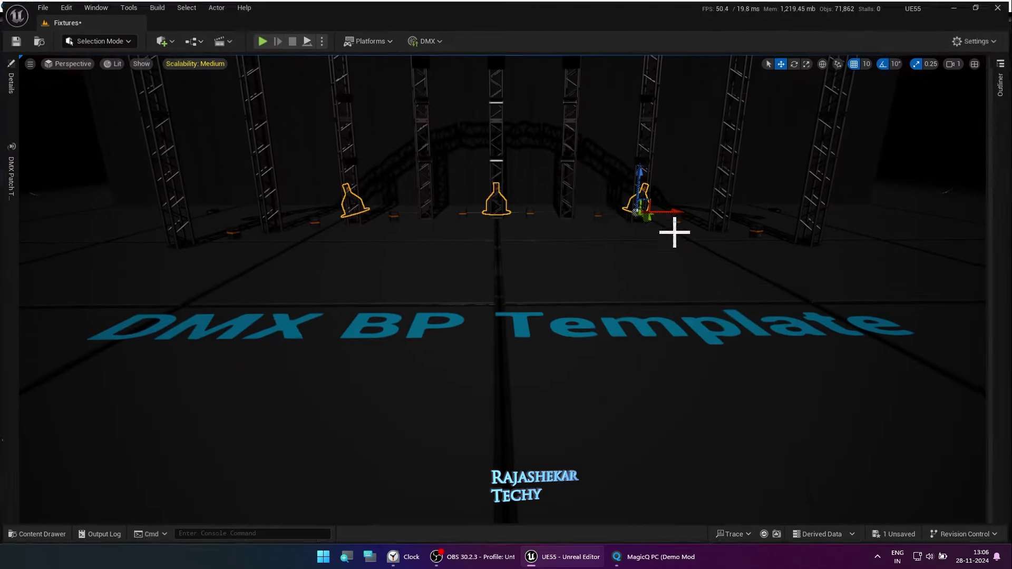
{"action": "left_click", "coordinate": [605, 229]}
{"action": "key", "text": "f"}
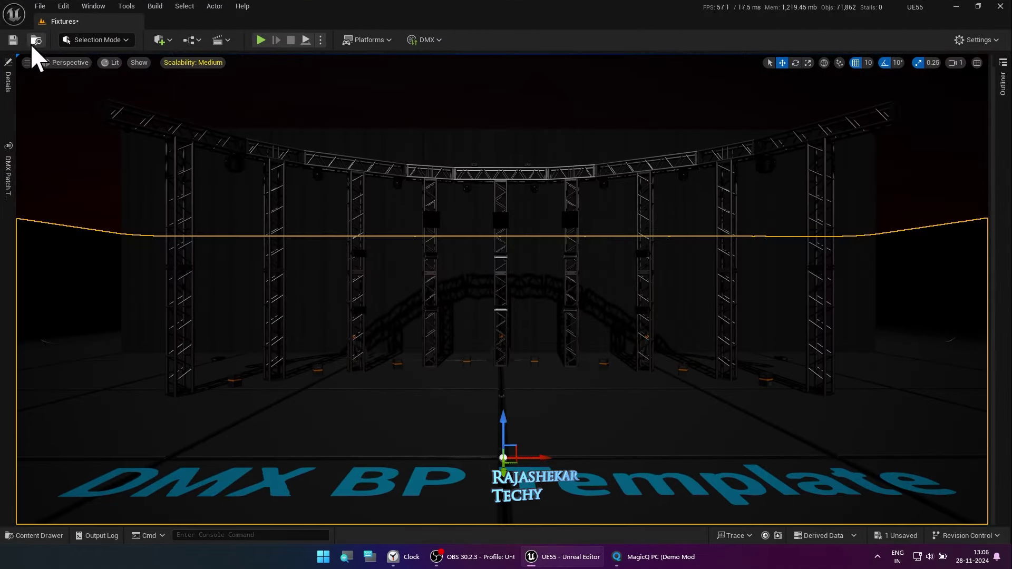
{"action": "key", "text": "ctrl+s"}
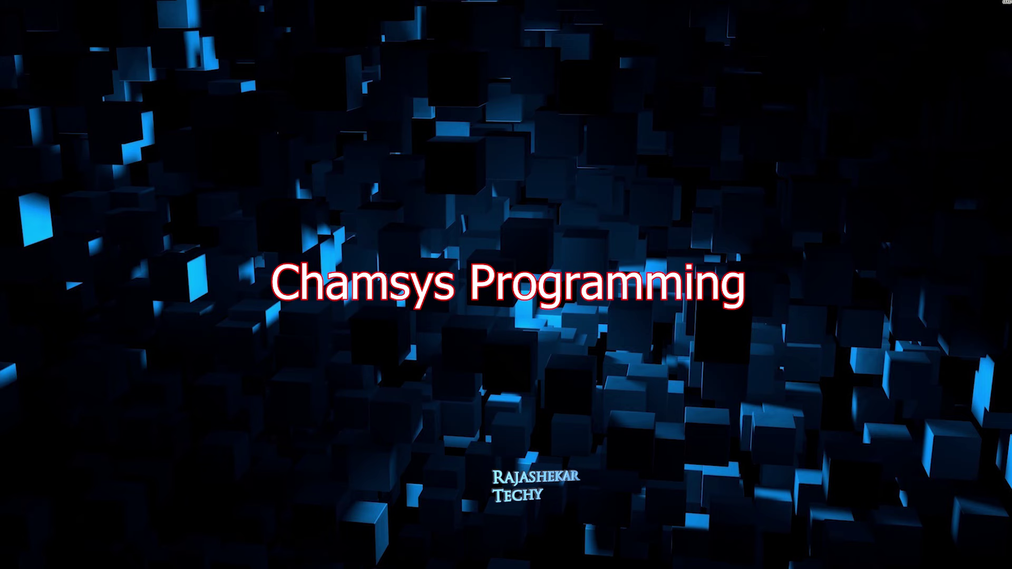
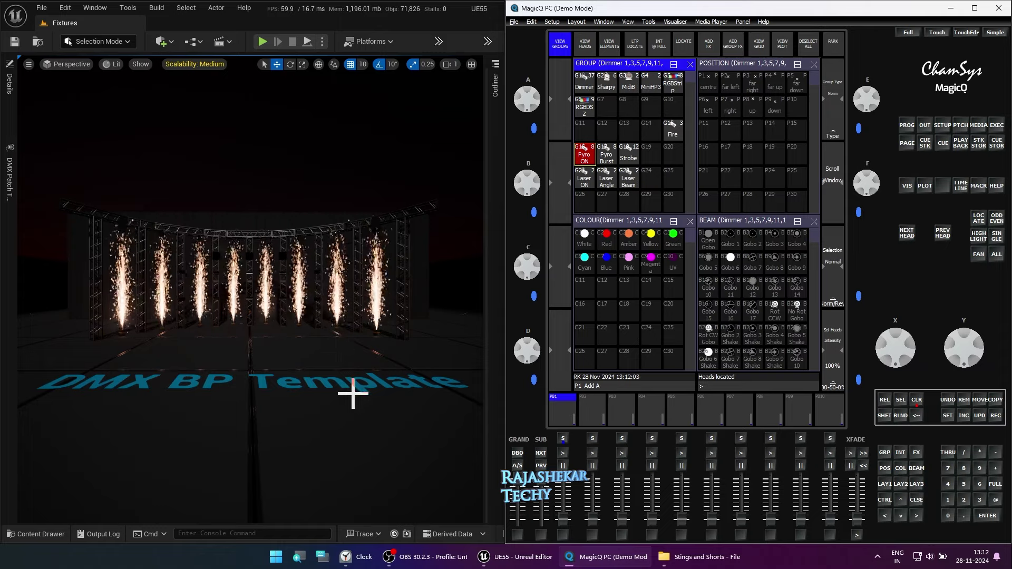
Maximise the console and add the Dim Chase intensity effect to the dimmers in absolute mode.
{"action": "left_click", "coordinate": [975, 8]}
{"action": "left_click", "coordinate": [468, 45]}
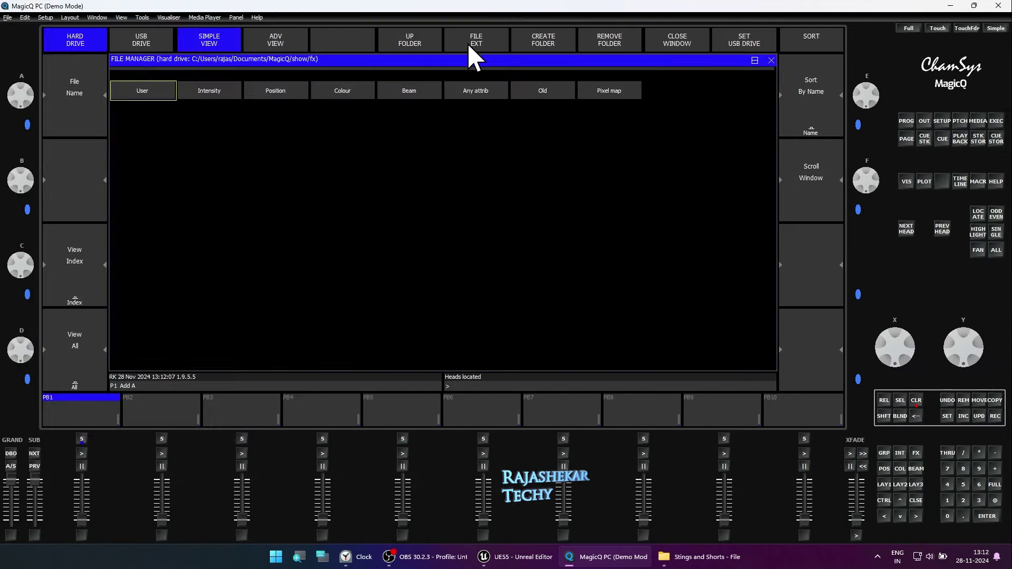
{"action": "left_click", "coordinate": [214, 94]}
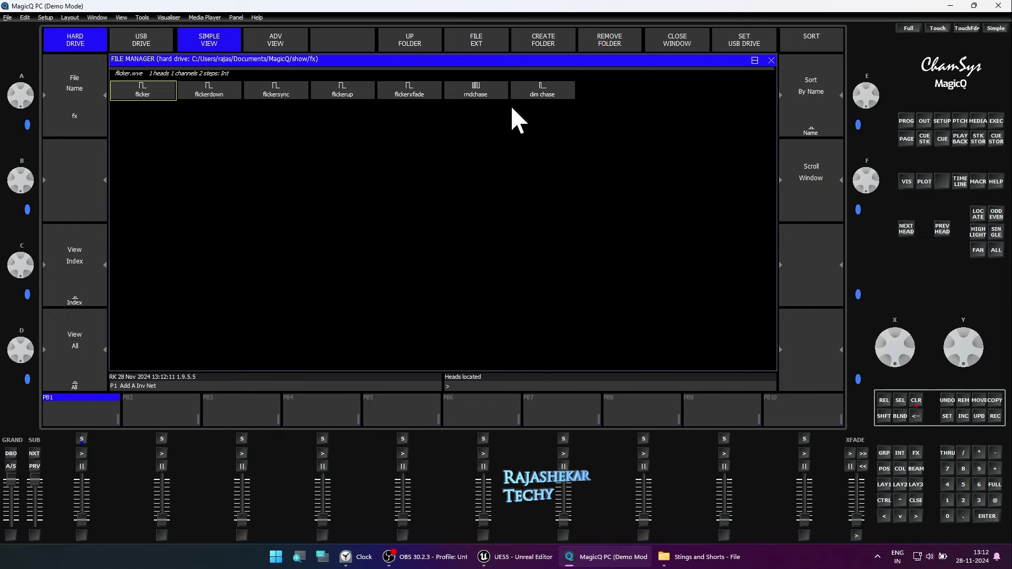
{"action": "left_click", "coordinate": [539, 99]}
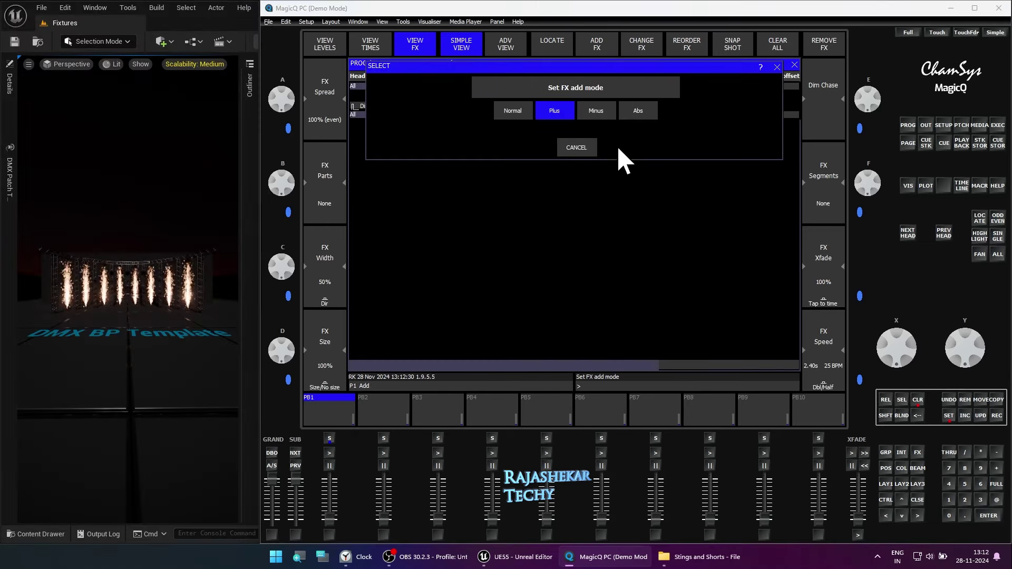
{"action": "left_click", "coordinate": [642, 112]}
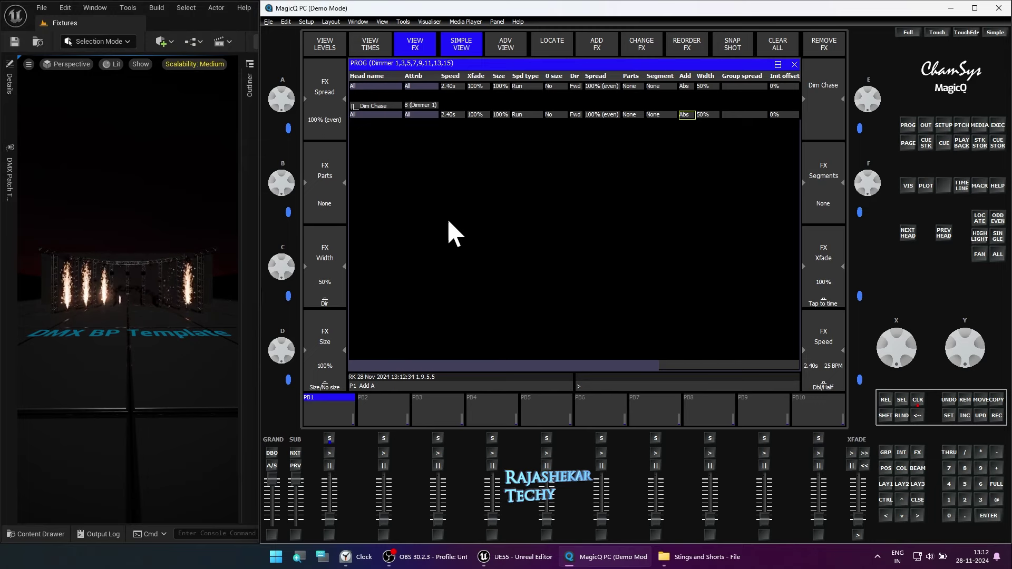
Set the Dim Chase to run Centre out at 1.00s speed, after briefly trying 0.5s.
{"action": "left_click", "coordinate": [450, 115]}
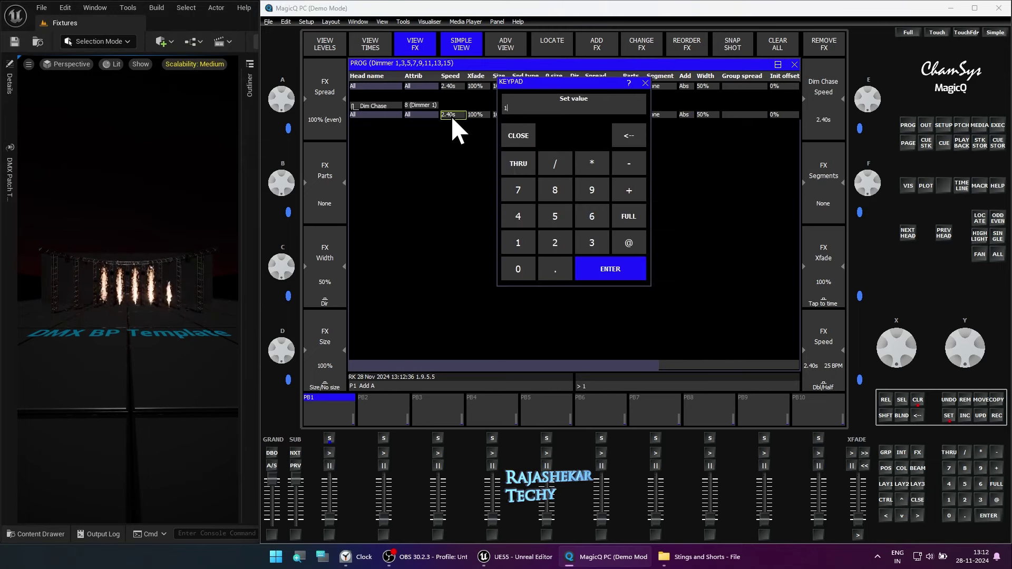
{"action": "type", "text": "1"}
{"action": "key", "text": "Return"}
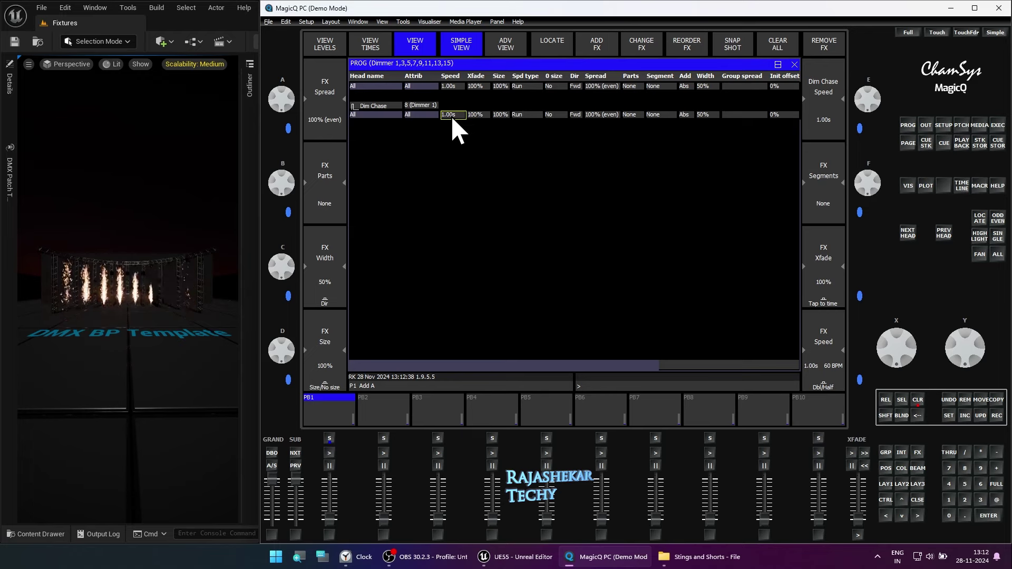
{"action": "left_click", "coordinate": [575, 115]}
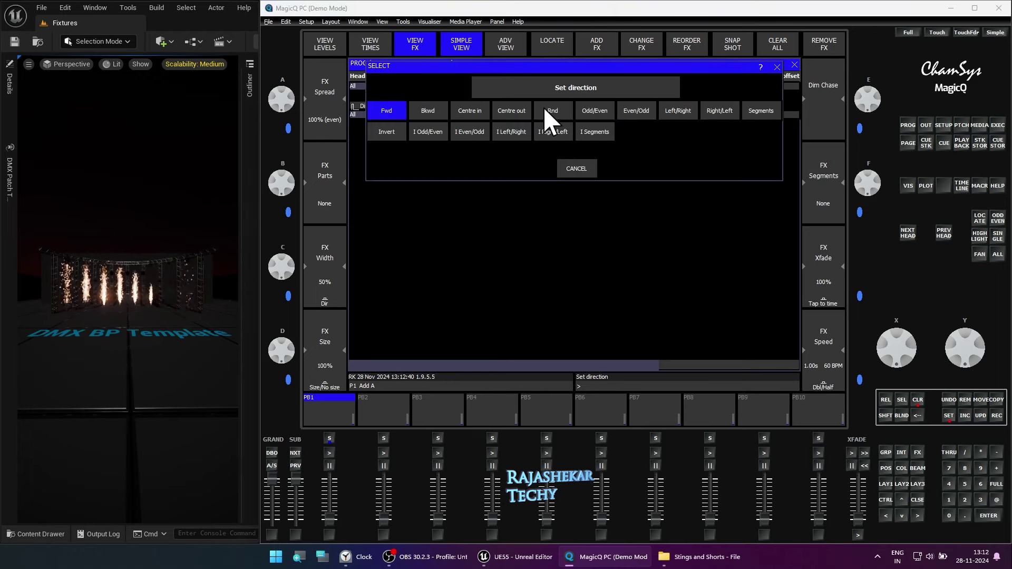
{"action": "left_click", "coordinate": [512, 125]}
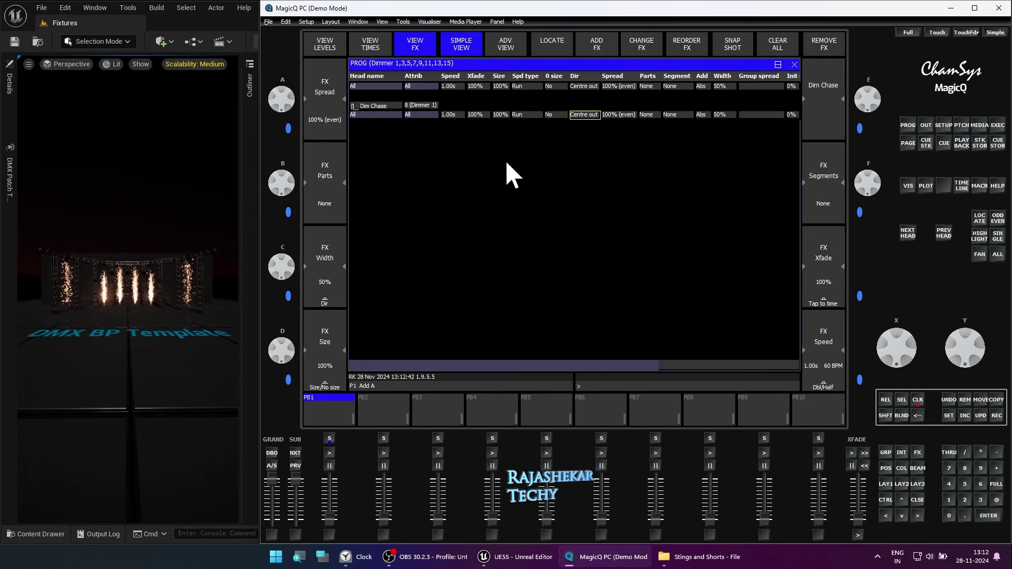
{"action": "left_click", "coordinate": [451, 116]}
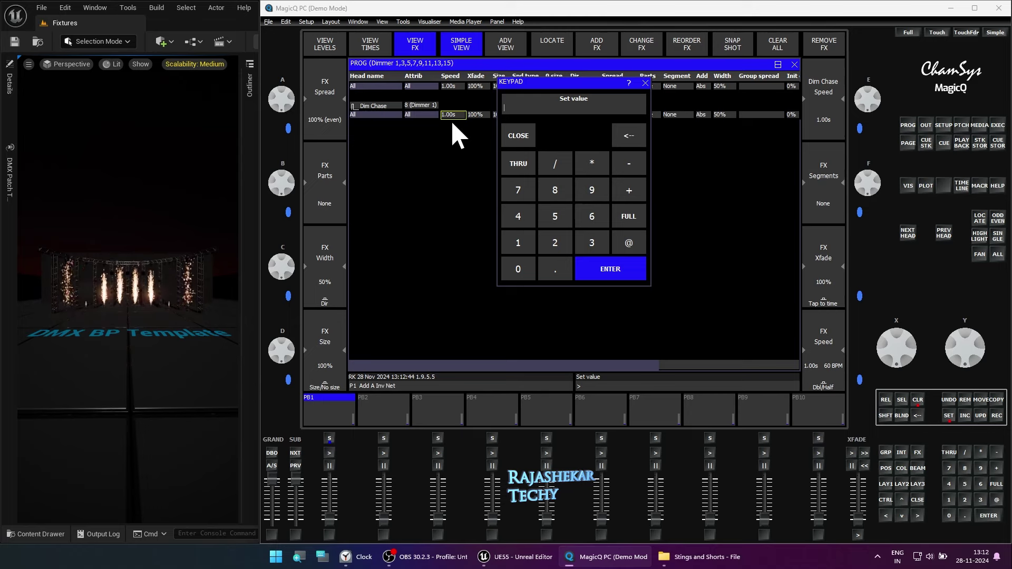
{"action": "type", "text": ".5"}
{"action": "key", "text": "Return"}
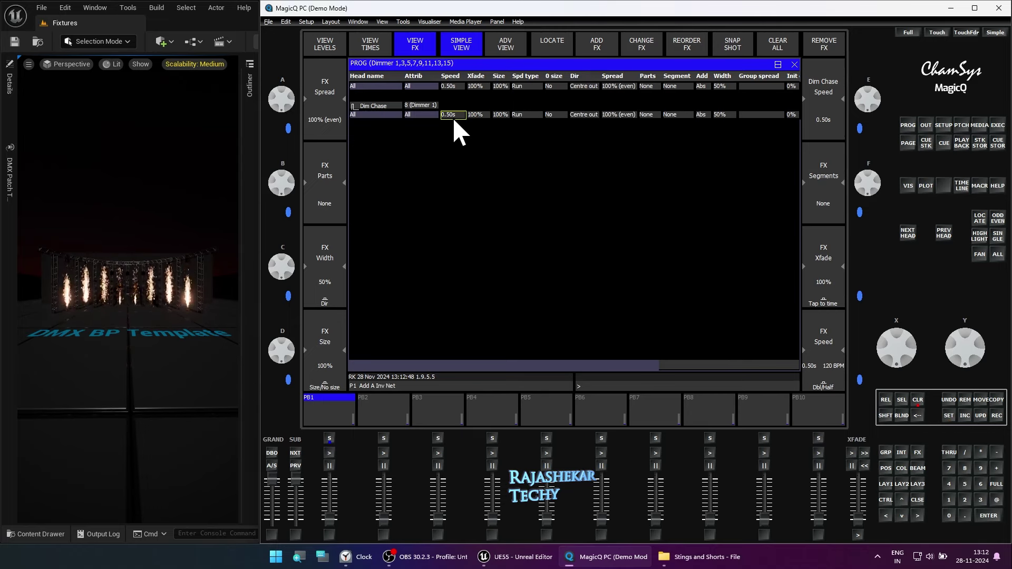
{"action": "left_click", "coordinate": [455, 124]}
{"action": "type", "text": "1"}
{"action": "key", "text": "Return"}
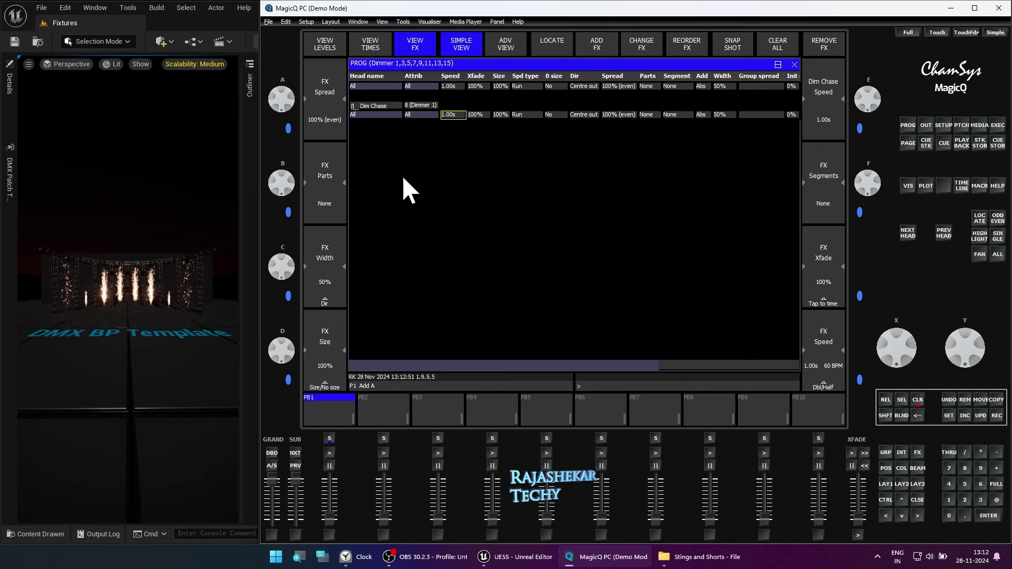
Record the chase onto playback 1, clear the programmer, and test the PB1 fader.
{"action": "left_click", "coordinate": [996, 418]}
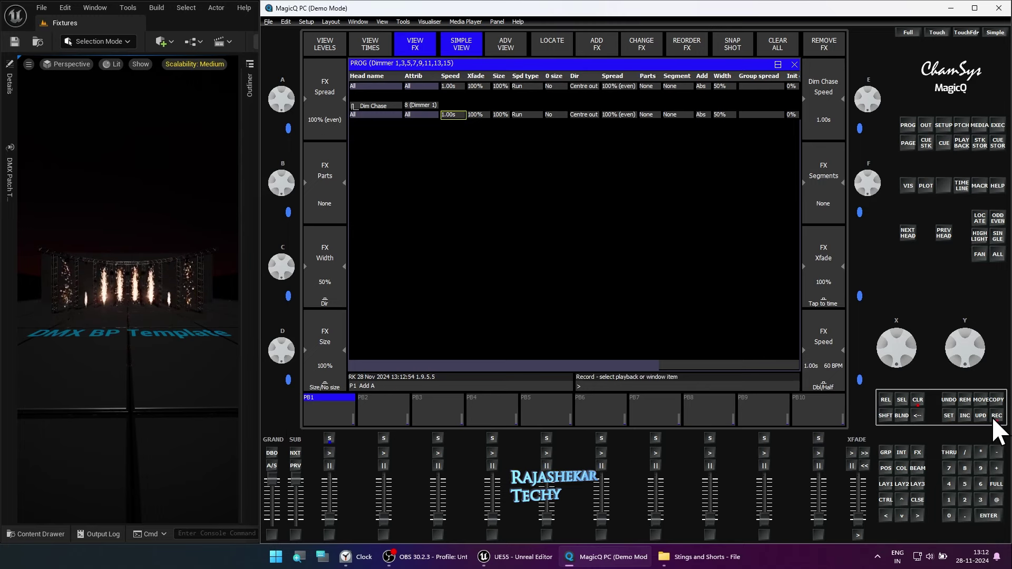
{"action": "left_click", "coordinate": [334, 419]}
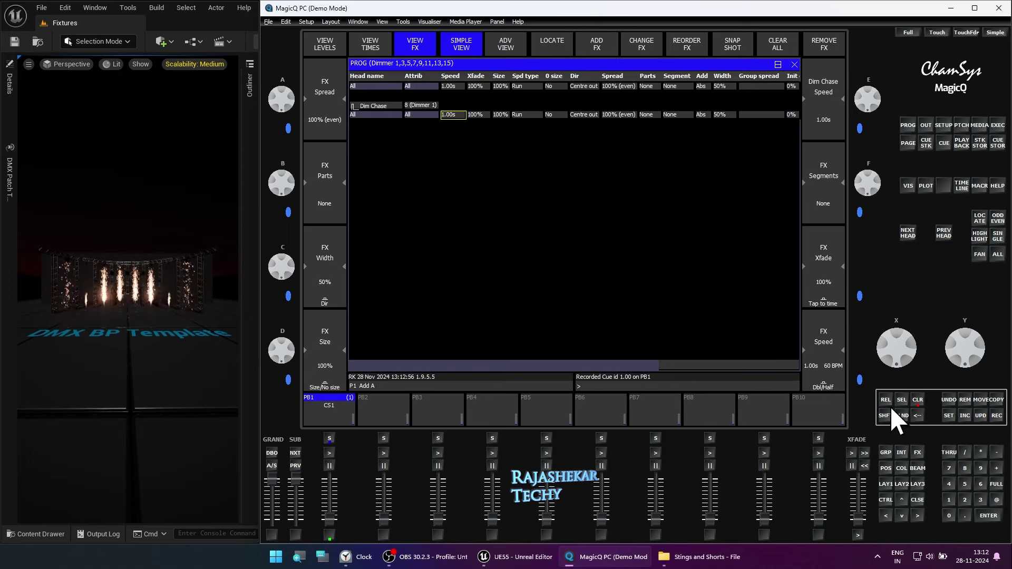
{"action": "left_click", "coordinate": [919, 401]}
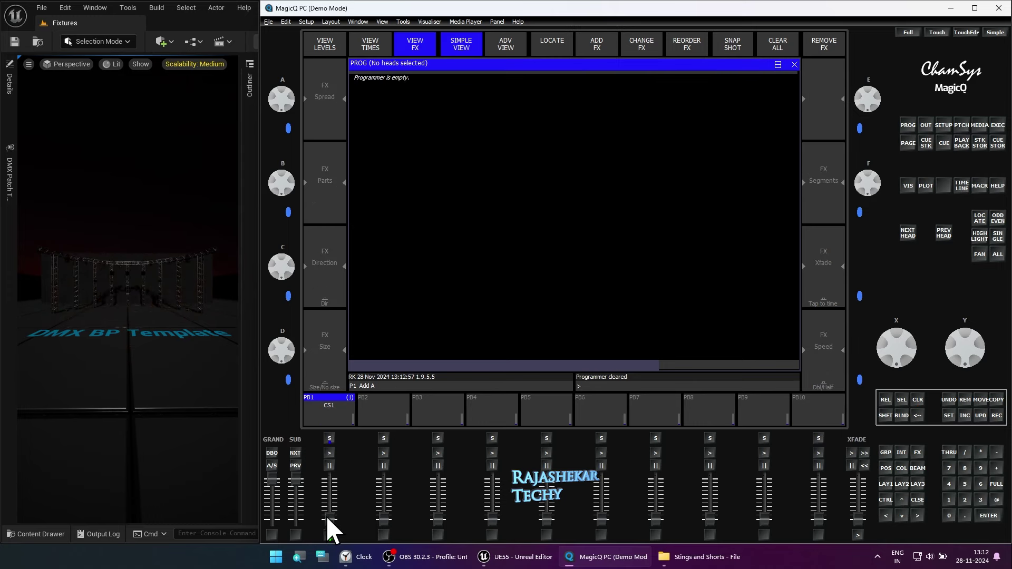
{"action": "left_click_drag", "start_coordinate": [327, 517], "coordinate": [337, 465]}
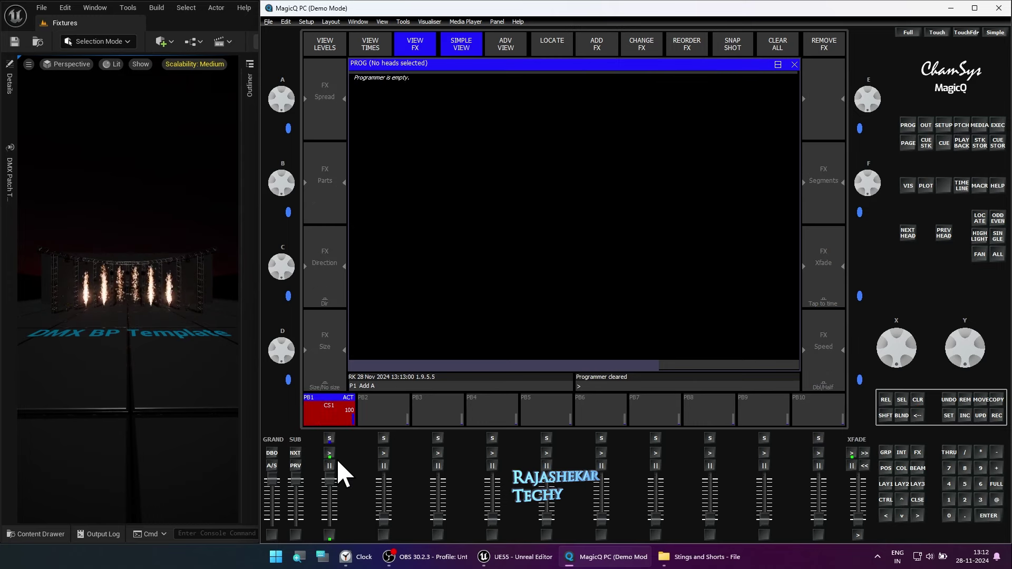
{"action": "left_click_drag", "start_coordinate": [338, 465], "coordinate": [331, 519]}
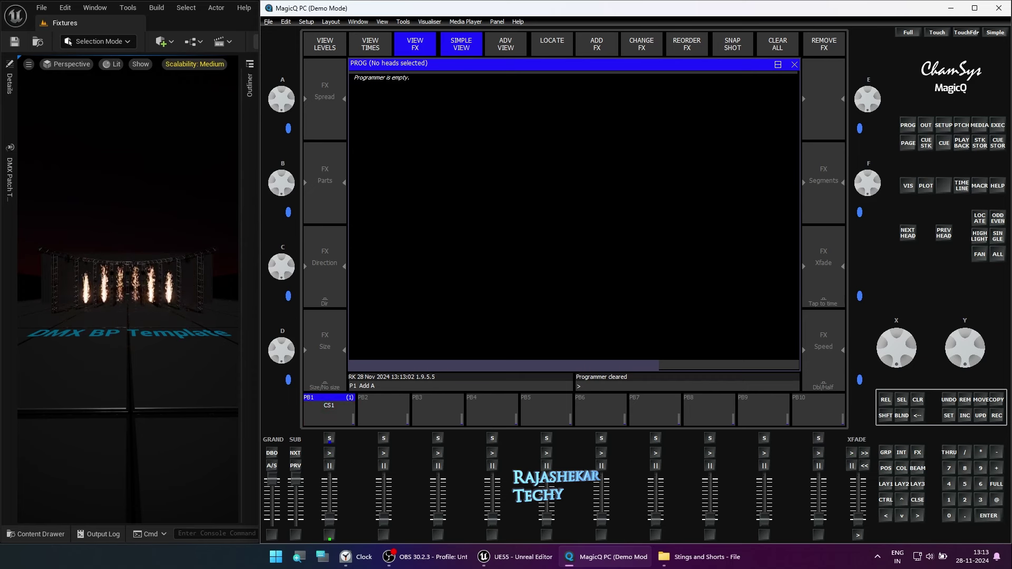
Name playback 1 'PyroChase' and return to the group and palette layout.
{"action": "left_click", "coordinate": [336, 410]}
{"action": "type", "text": "Pyro"}
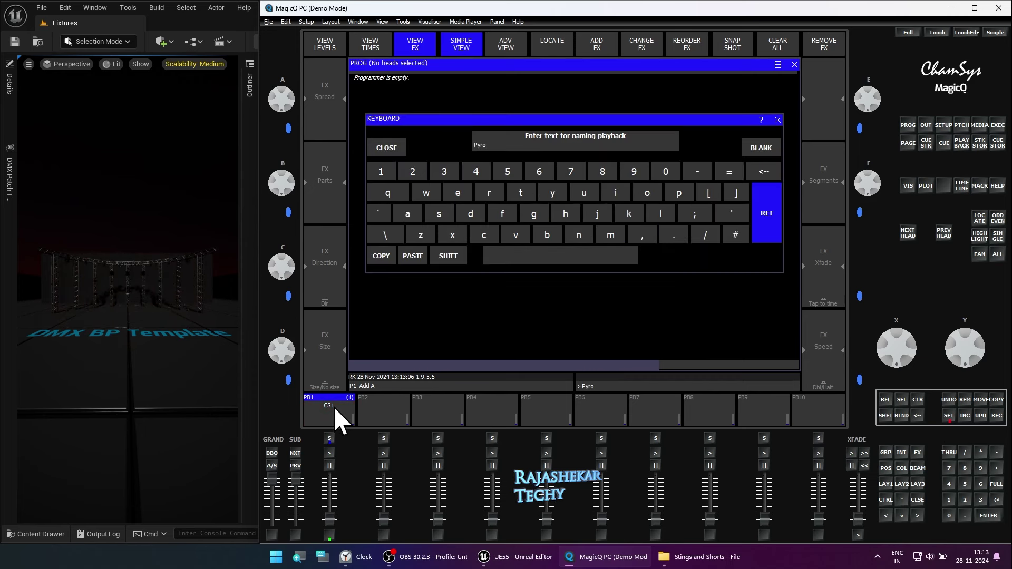
{"action": "key", "text": "shift"}
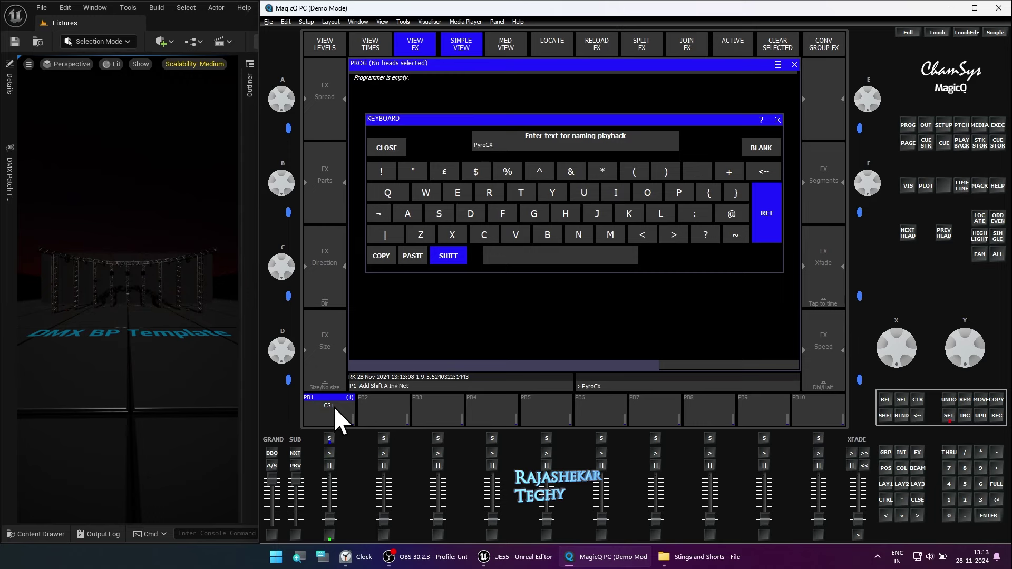
{"action": "key", "text": "BackSpace"}
{"action": "type", "text": "hase"}
{"action": "key", "text": "Return"}
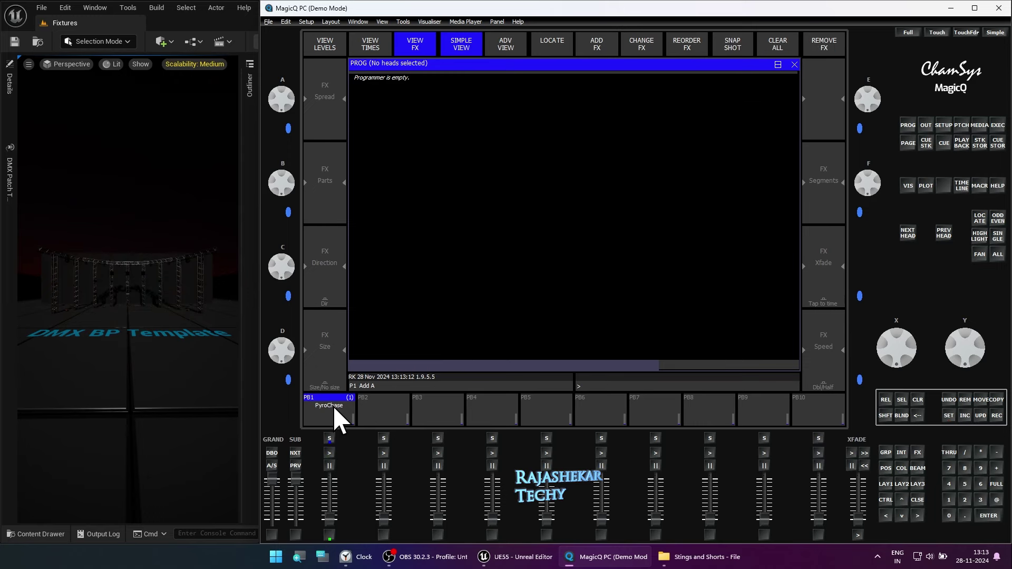
{"action": "left_click", "coordinate": [886, 483]}
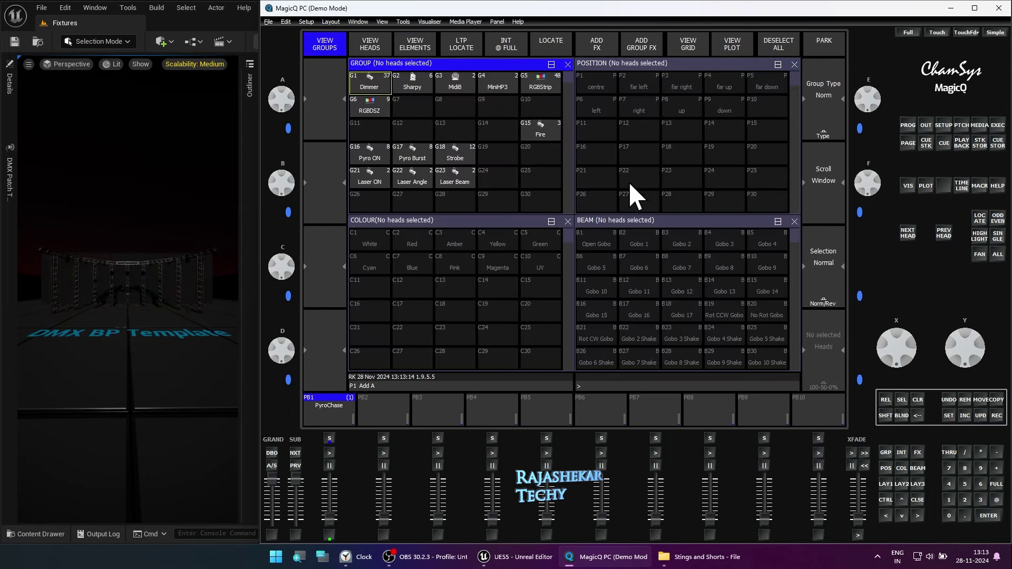
Select and locate the MidB heads and colour them cyan.
{"action": "left_click", "coordinate": [456, 90]}
{"action": "left_click", "coordinate": [980, 218]}
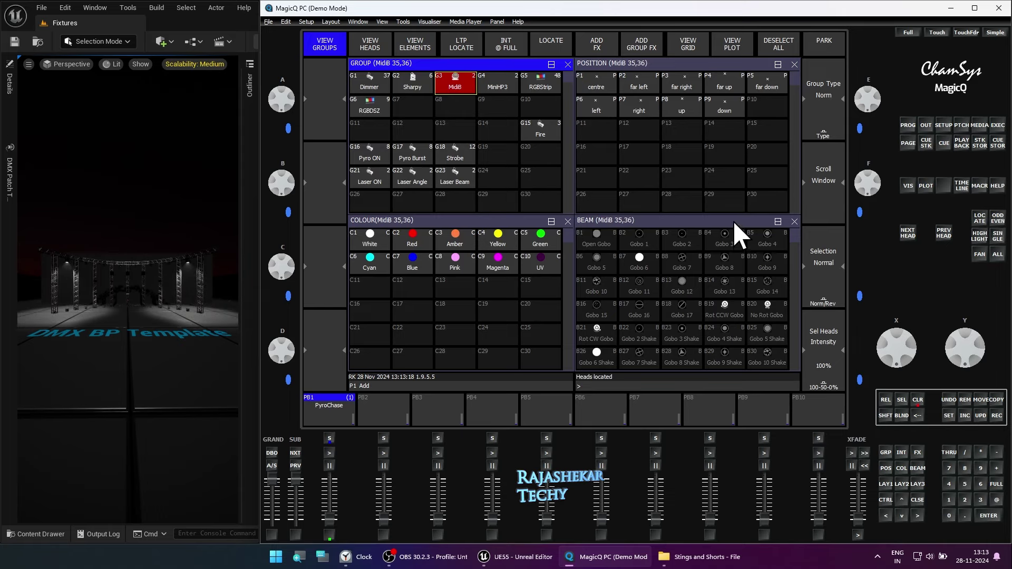
{"action": "left_click", "coordinate": [763, 219]}
{"action": "left_click_drag", "start_coordinate": [279, 364], "coordinate": [278, 459]}
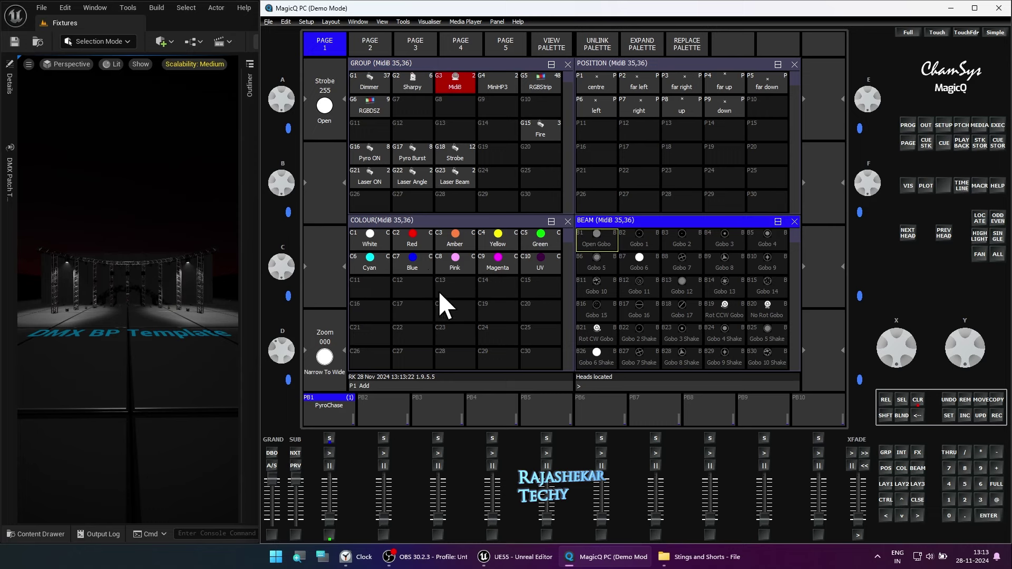
{"action": "left_click", "coordinate": [420, 267]}
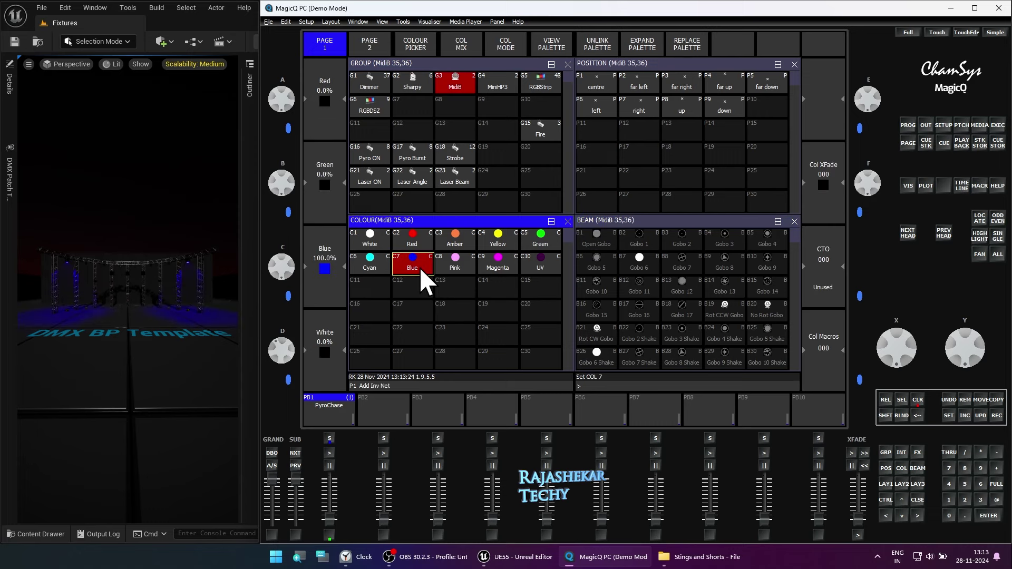
{"action": "left_click", "coordinate": [382, 266]}
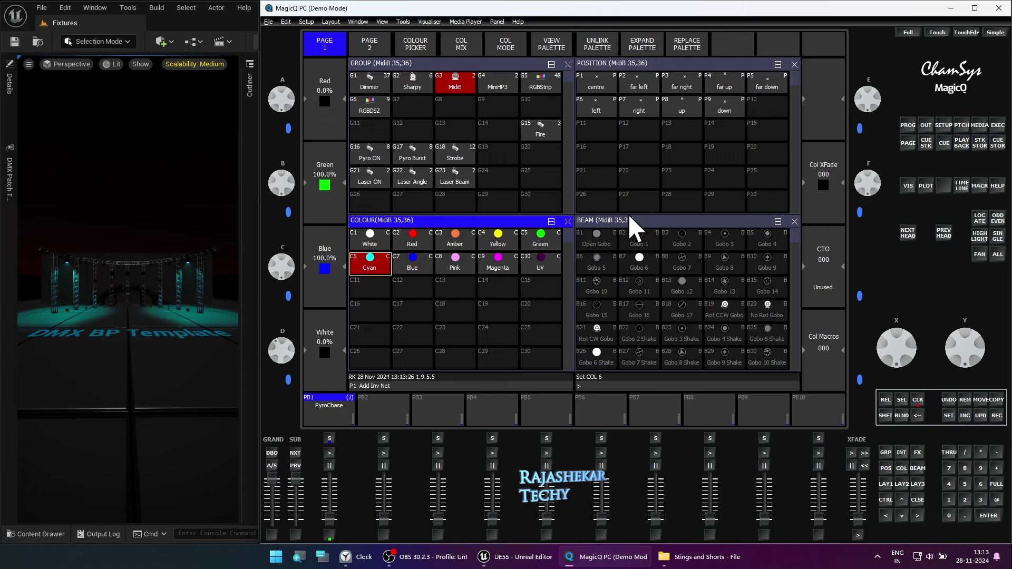
Re-aim the MidB beams with tilt and settle their colour on cyan after trying amber and blue.
{"action": "left_click", "coordinate": [639, 63]}
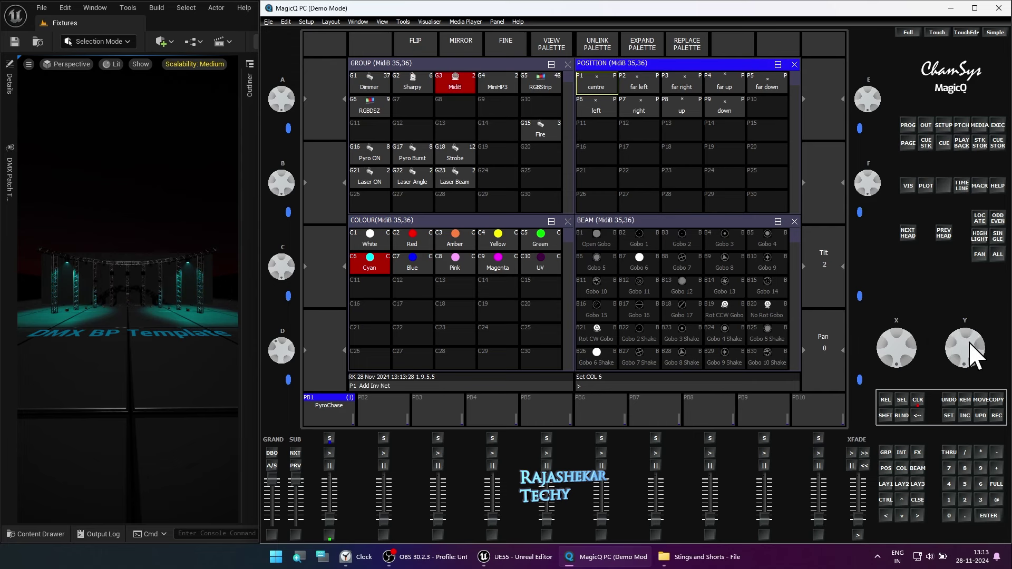
{"action": "mouse_move", "coordinate": [972, 350]}
{"action": "left_mouse_down"}
{"action": "mouse_move", "coordinate": [973, 376]}
{"action": "mouse_move", "coordinate": [980, 355]}
{"action": "left_mouse_up"}
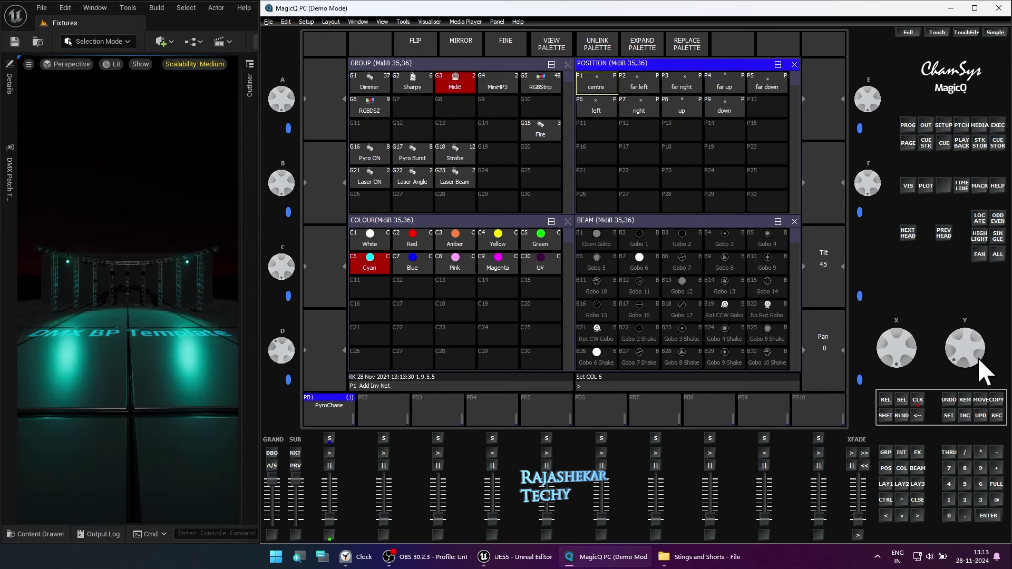
{"action": "left_click", "coordinate": [466, 241]}
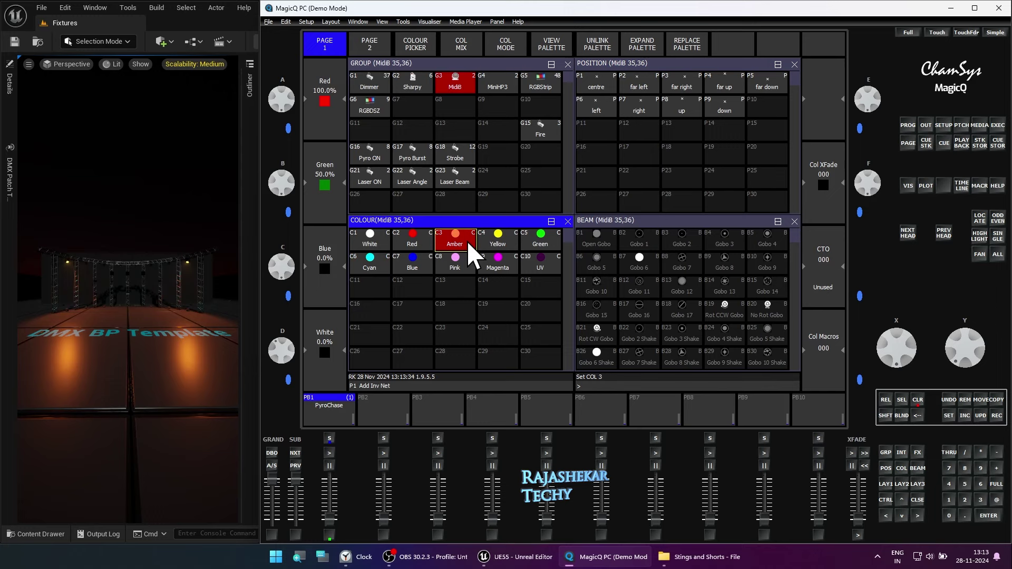
{"action": "left_click", "coordinate": [395, 264]}
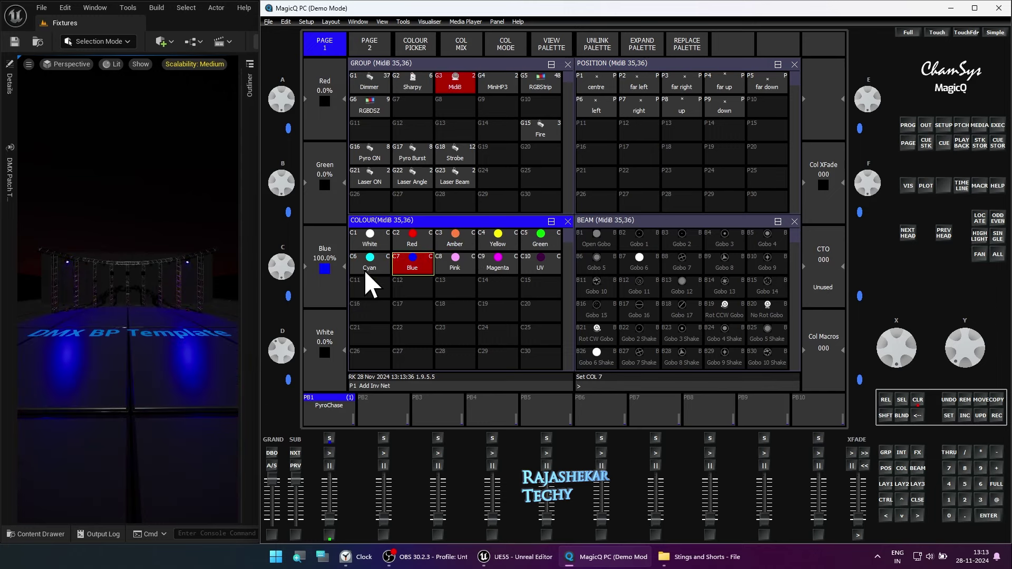
{"action": "left_click", "coordinate": [364, 271]}
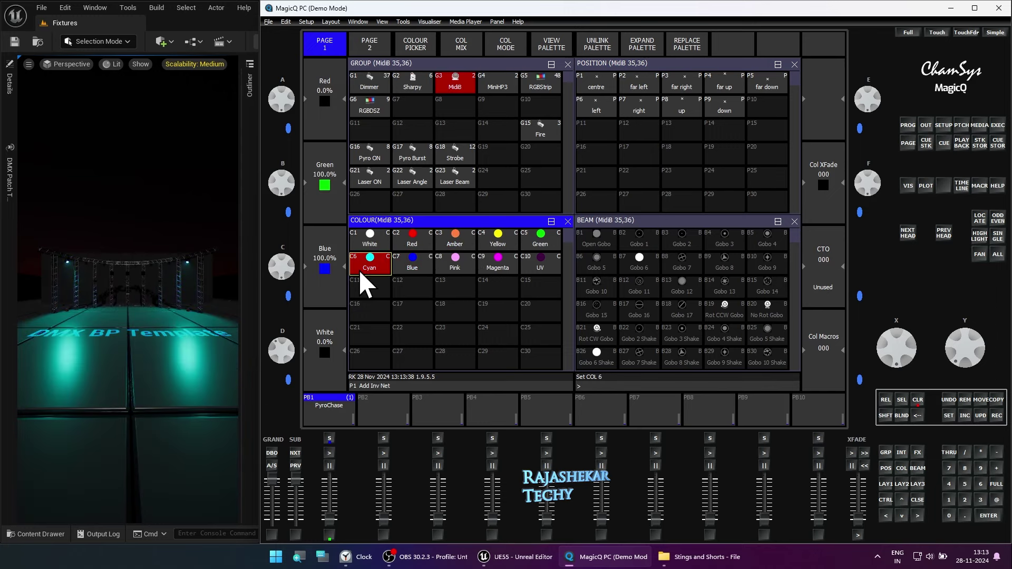
Dim the MidB heads to about 24% and tilt them up to 81.
{"action": "left_click", "coordinate": [660, 62]}
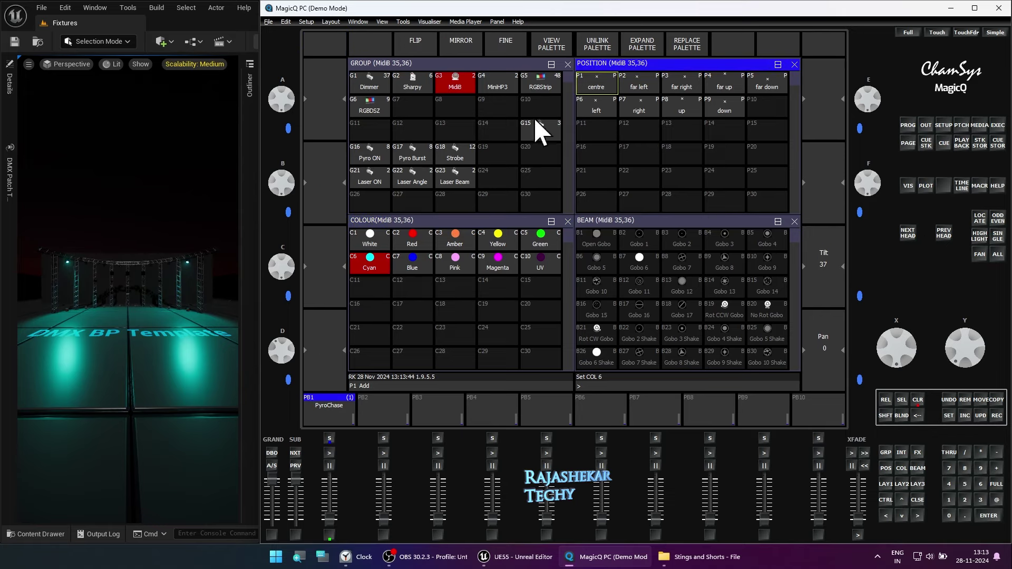
{"action": "left_click", "coordinate": [543, 64]}
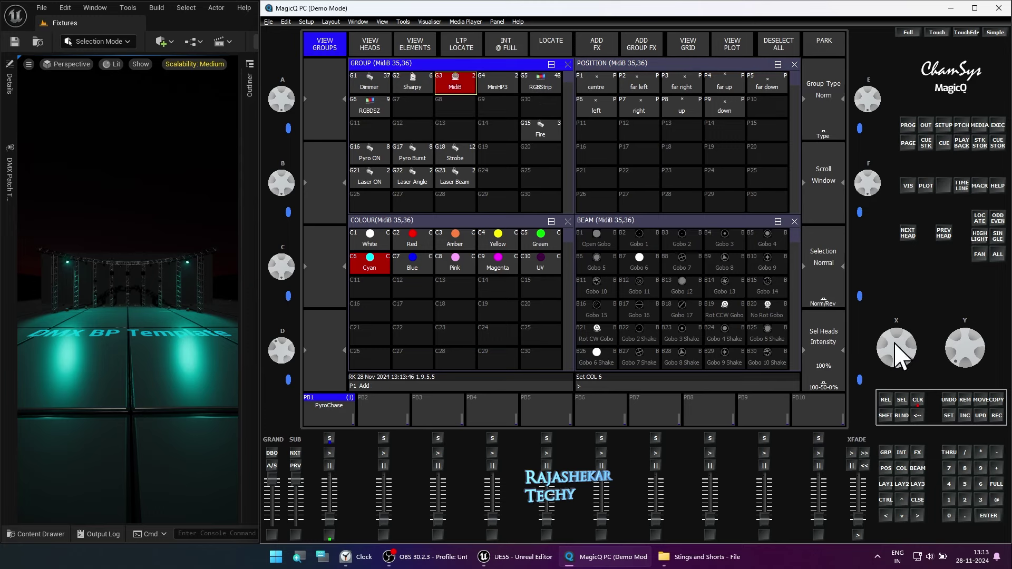
{"action": "left_click_drag", "start_coordinate": [896, 352], "coordinate": [900, 357]}
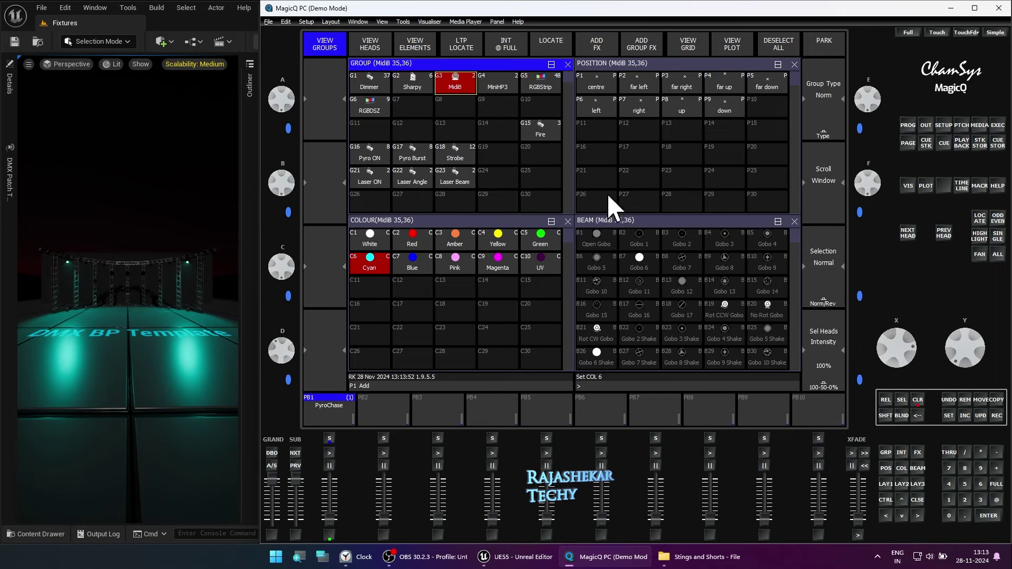
{"action": "left_click", "coordinate": [645, 68]}
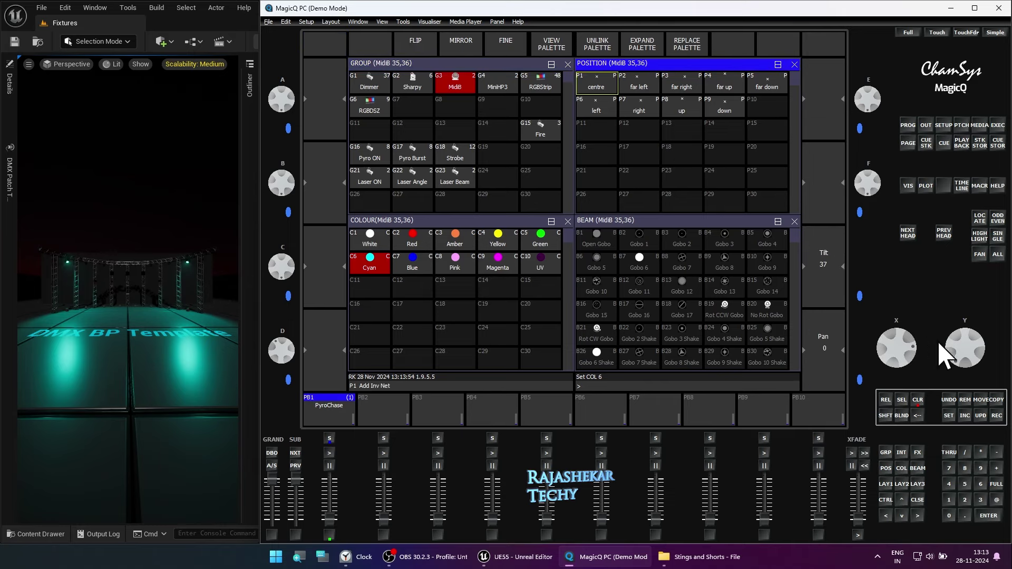
{"action": "left_click_drag", "start_coordinate": [971, 352], "coordinate": [973, 373]}
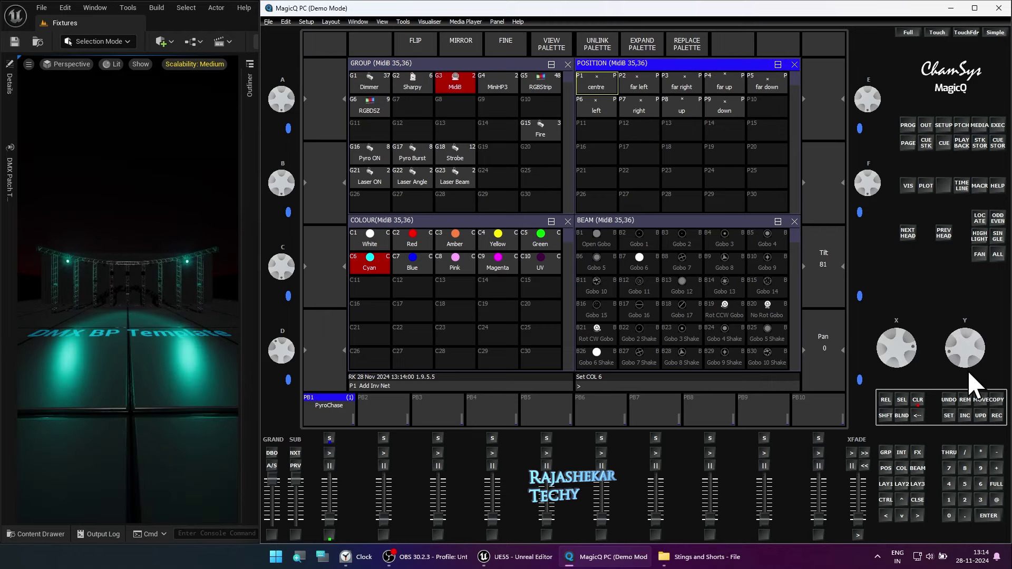
Add the Position tilt effect in Abs mode at 1.00s speed with random direction.
{"action": "left_click", "coordinate": [482, 64]}
{"action": "left_click", "coordinate": [611, 46]}
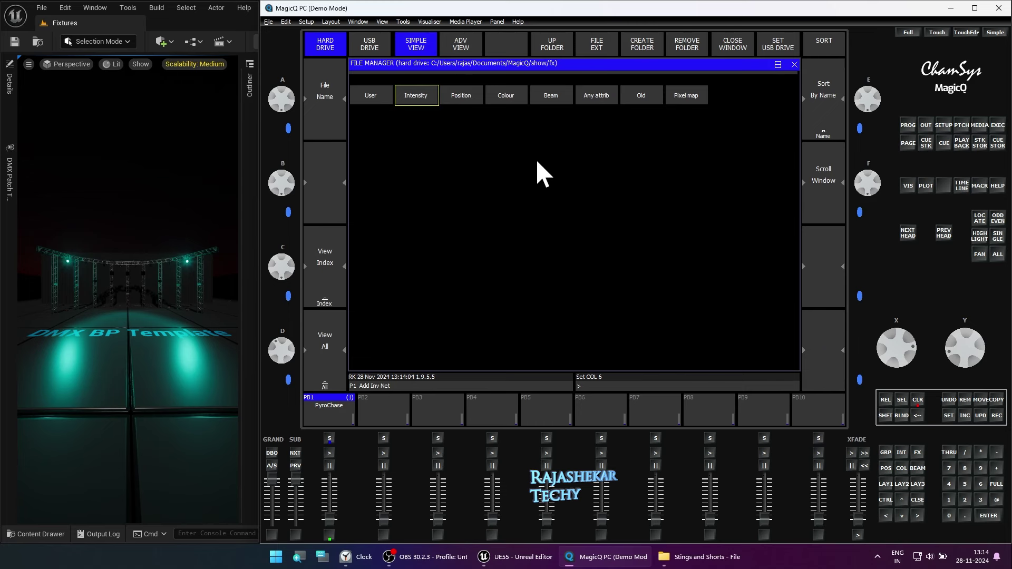
{"action": "left_click", "coordinate": [460, 99]}
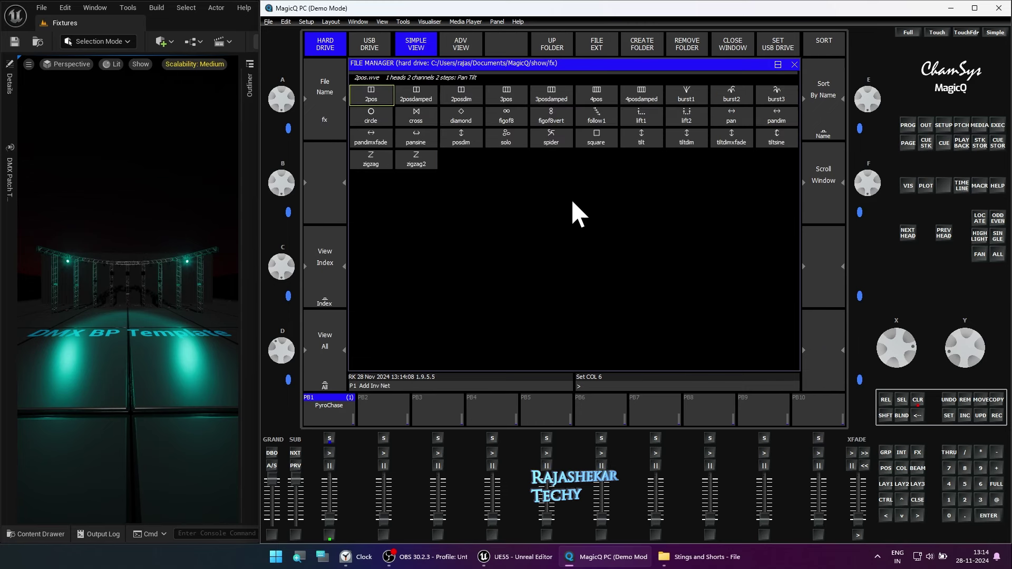
{"action": "left_click", "coordinate": [653, 139]}
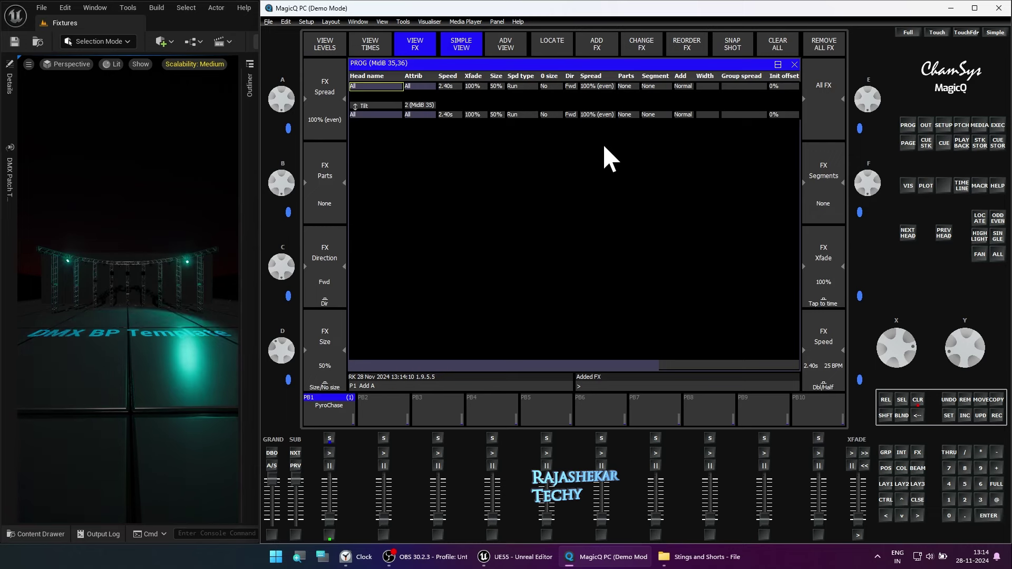
{"action": "left_click", "coordinate": [685, 116]}
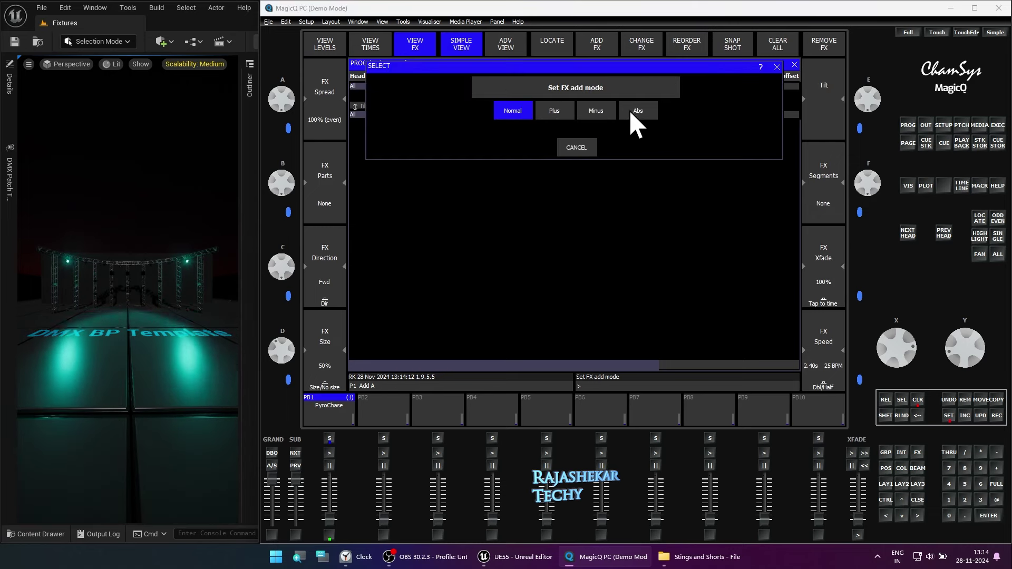
{"action": "left_click", "coordinate": [636, 111]}
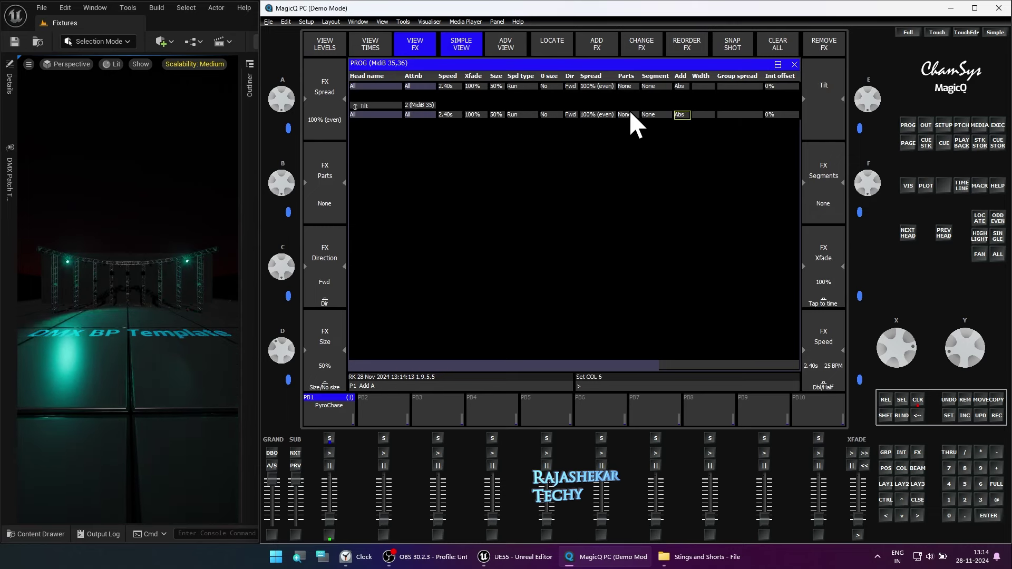
{"action": "left_click", "coordinate": [450, 117]}
{"action": "type", "text": "1"}
{"action": "key", "text": "Return"}
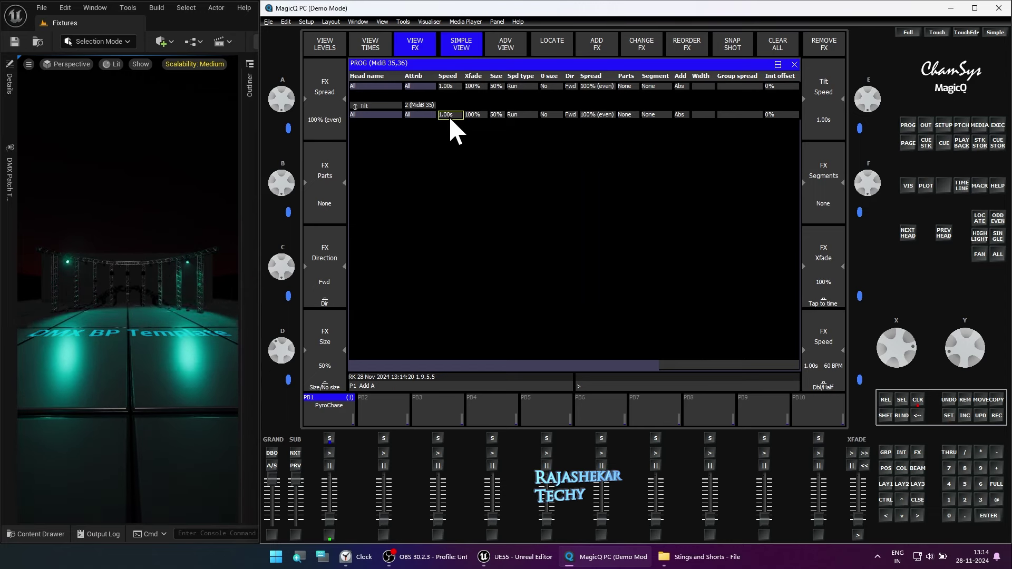
{"action": "left_click", "coordinate": [571, 114]}
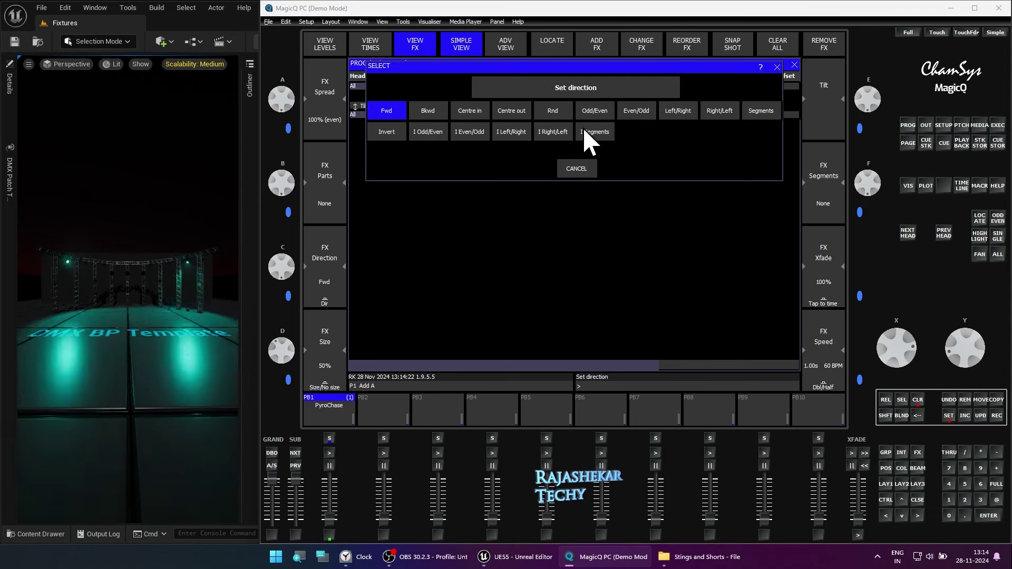
{"action": "left_click", "coordinate": [551, 111]}
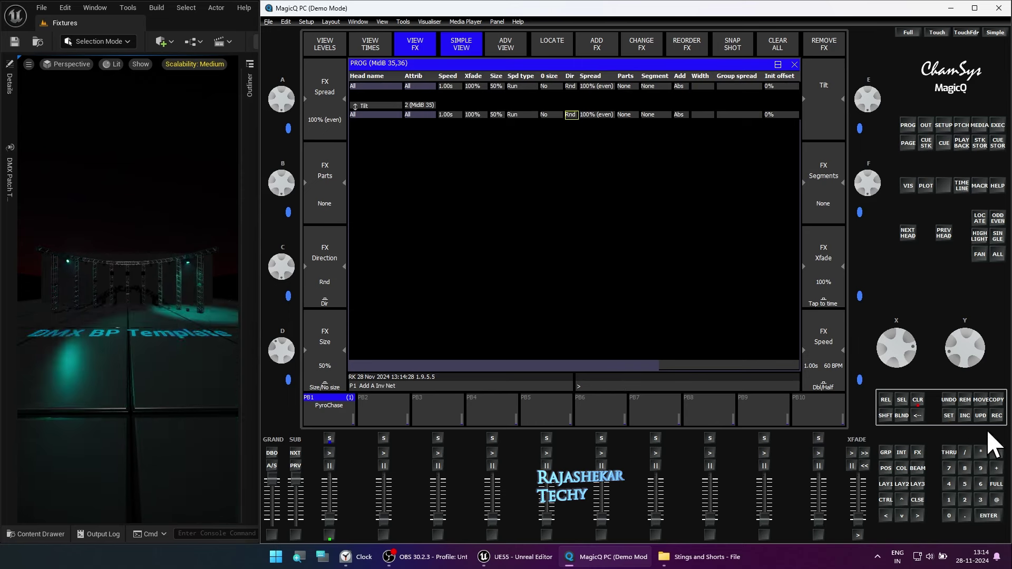
Store the tilt cue on playback 2 named 'Wash', then colour the MiniHP3 heads Red.
{"action": "left_click", "coordinate": [997, 415]}
{"action": "left_click", "coordinate": [383, 439]}
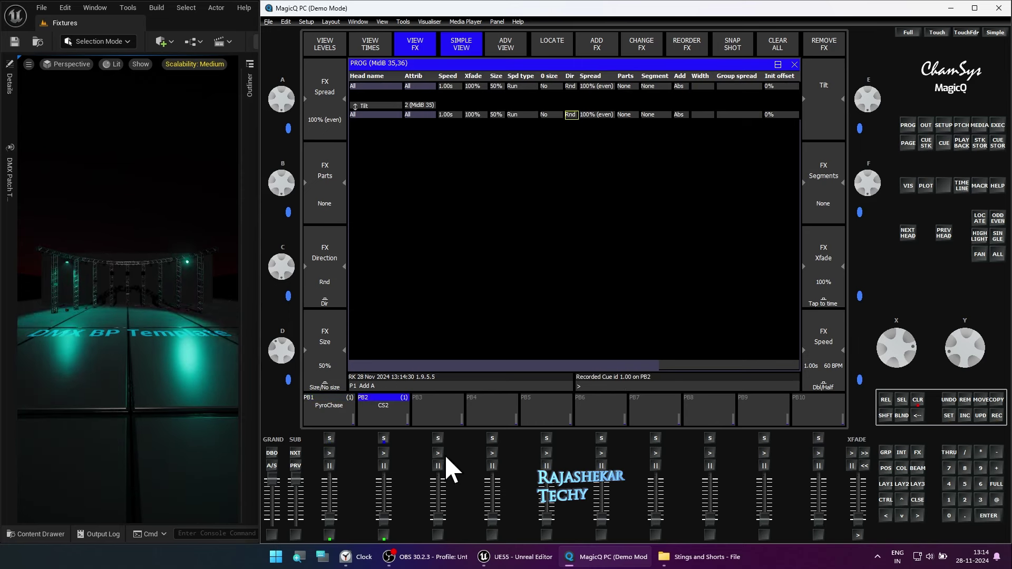
{"action": "left_click", "coordinate": [917, 400]}
{"action": "left_click", "coordinate": [948, 416]}
{"action": "left_click", "coordinate": [375, 408]}
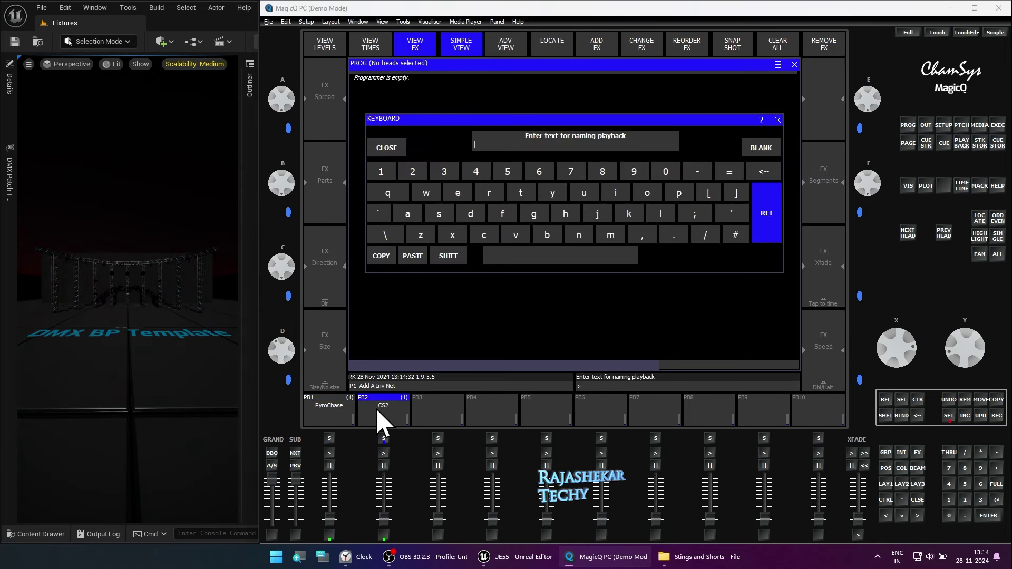
{"action": "type", "text": "Wash"}
{"action": "key", "text": "Return"}
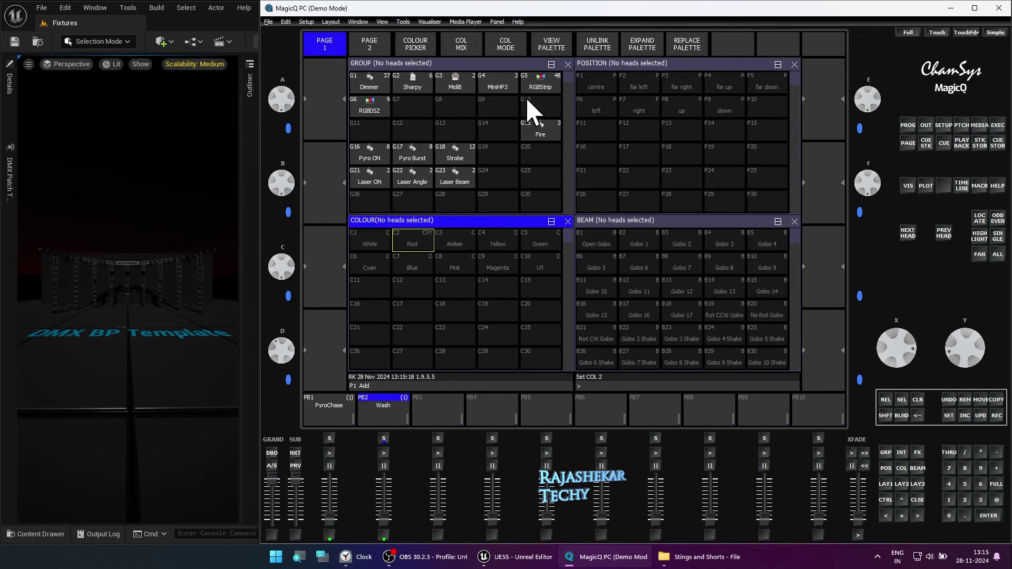
{"action": "left_click", "coordinate": [503, 89]}
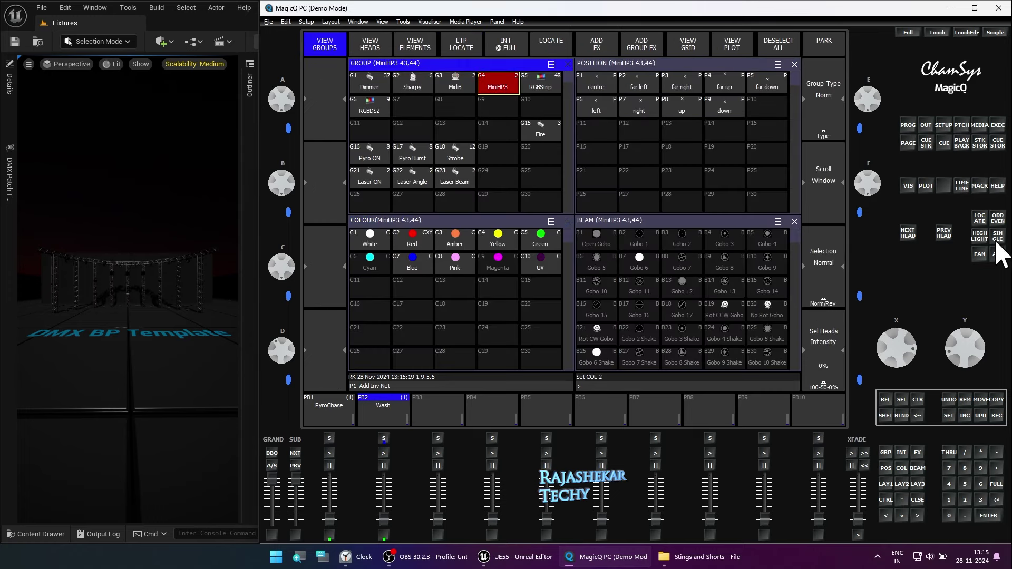
{"action": "left_click", "coordinate": [410, 243]}
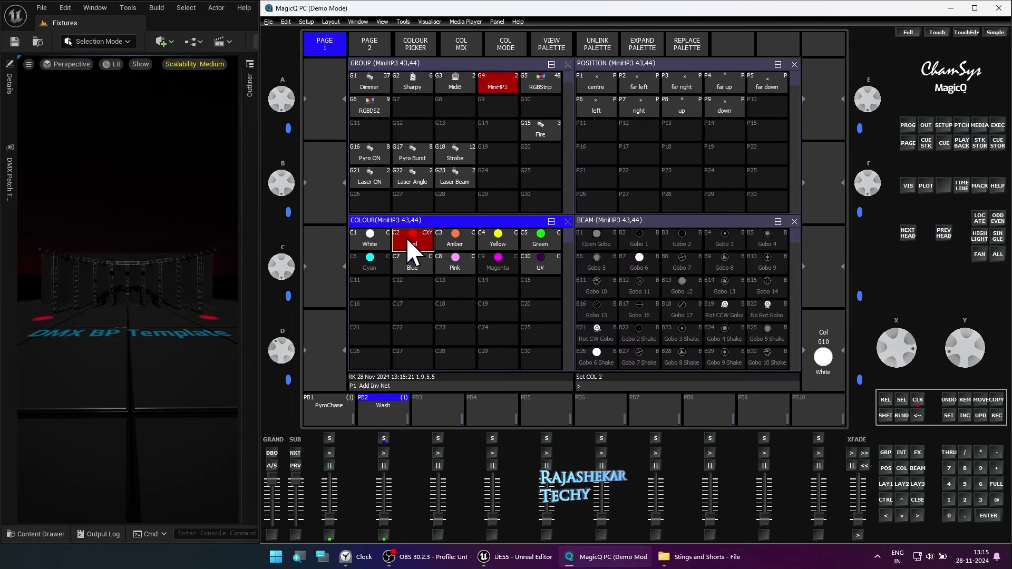
Correct and re-record the MiniHP3 Amber, Yellow and Green colour palettes.
{"action": "left_click", "coordinate": [455, 245]}
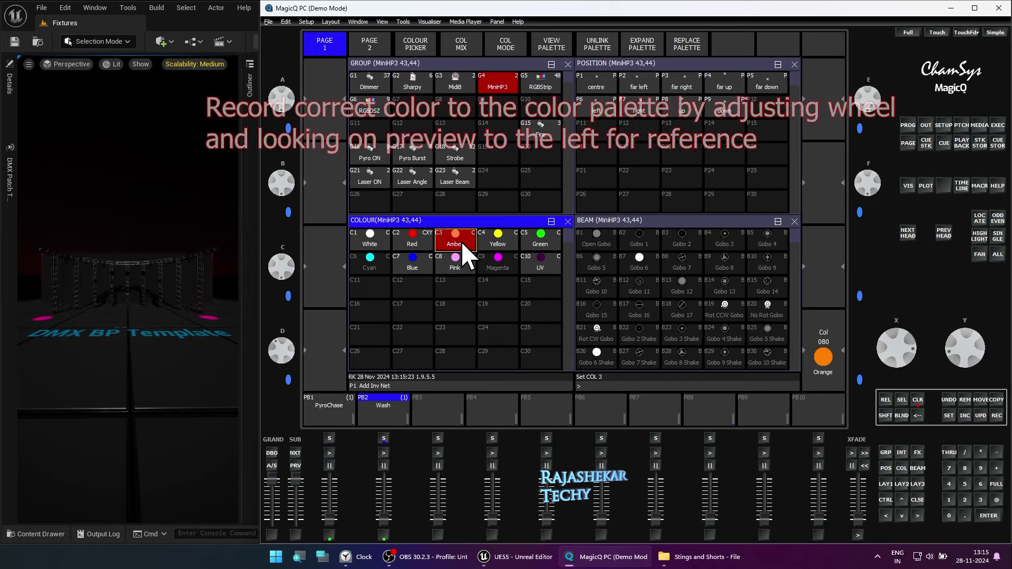
{"action": "left_click_drag", "start_coordinate": [910, 367], "coordinate": [896, 353]}
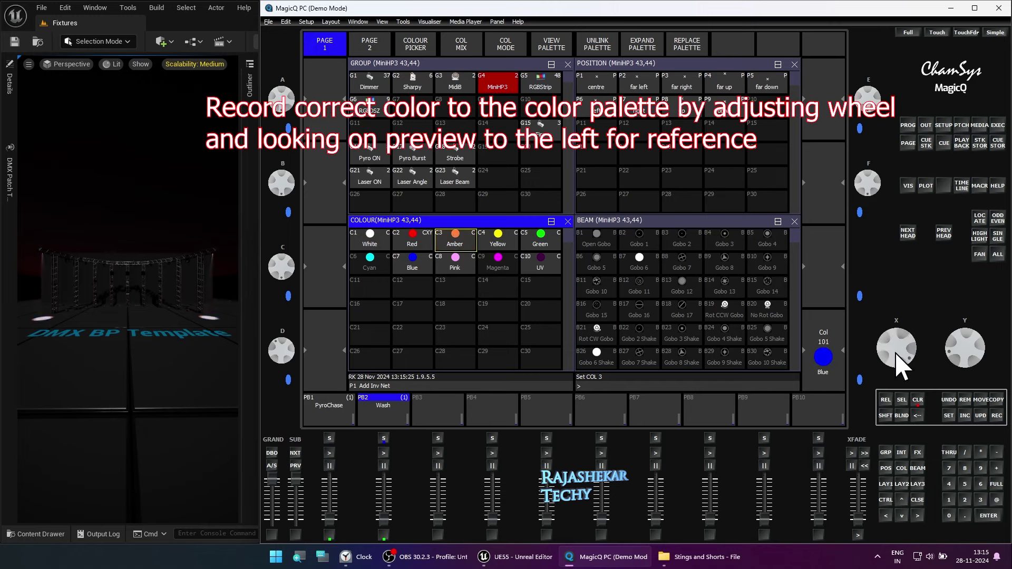
{"action": "left_click", "coordinate": [996, 417]}
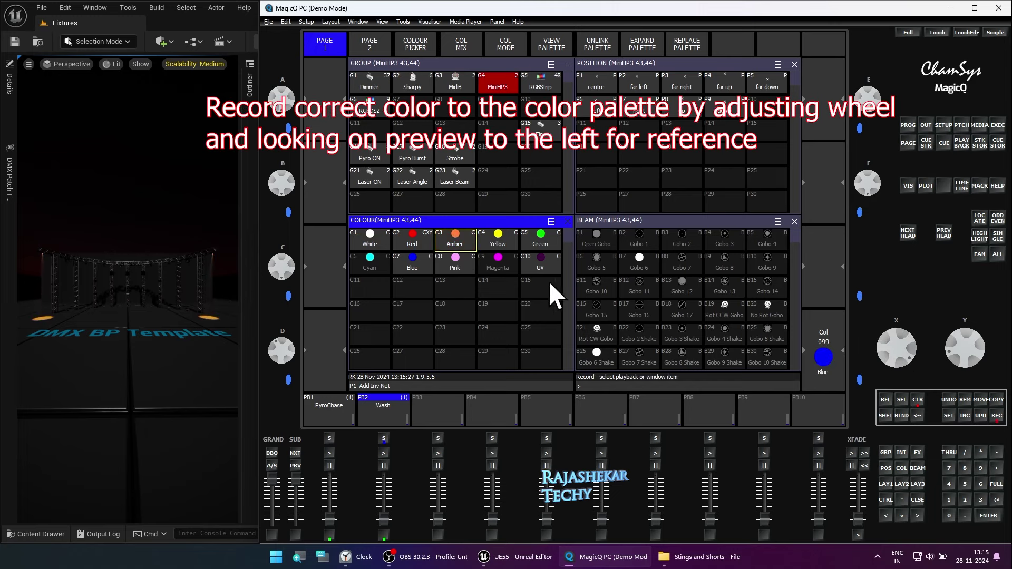
{"action": "left_click", "coordinate": [466, 242]}
{"action": "left_click", "coordinate": [514, 173]}
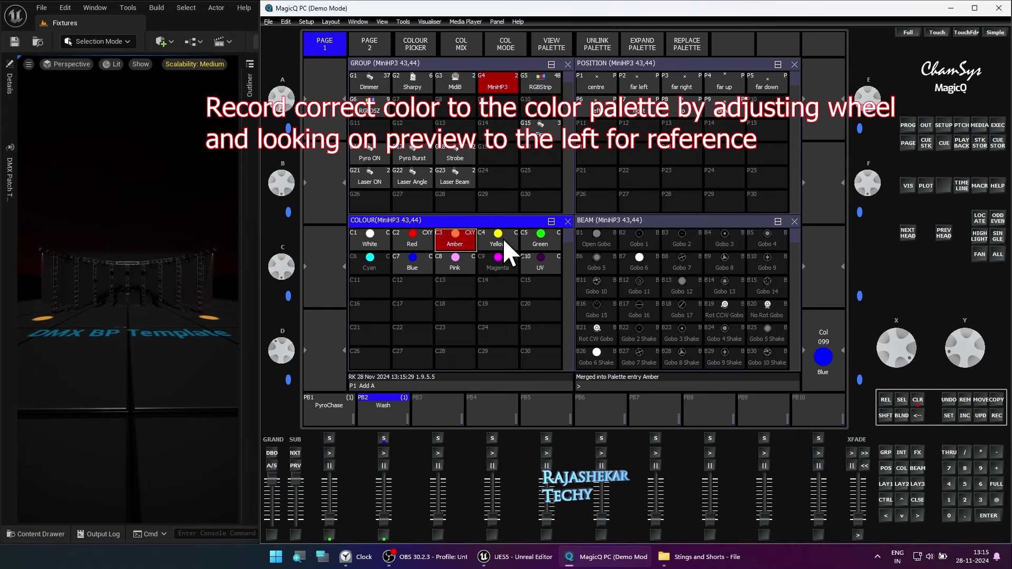
{"action": "left_click", "coordinate": [505, 247]}
{"action": "mouse_move", "coordinate": [900, 359]}
{"action": "left_mouse_down"}
{"action": "mouse_move", "coordinate": [898, 337]}
{"action": "mouse_move", "coordinate": [900, 372]}
{"action": "left_mouse_up"}
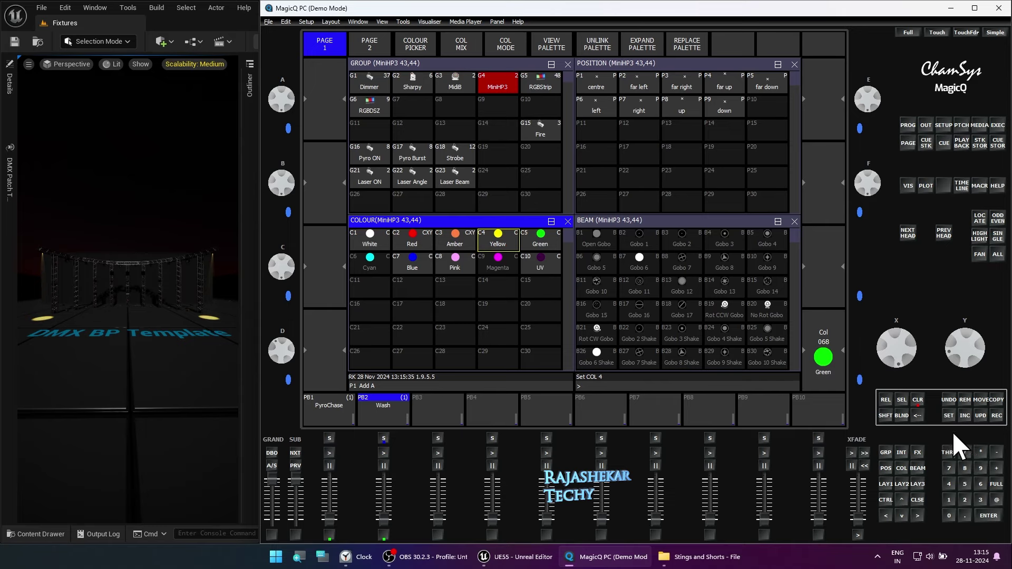
{"action": "left_click", "coordinate": [994, 416]}
{"action": "left_click", "coordinate": [506, 241]}
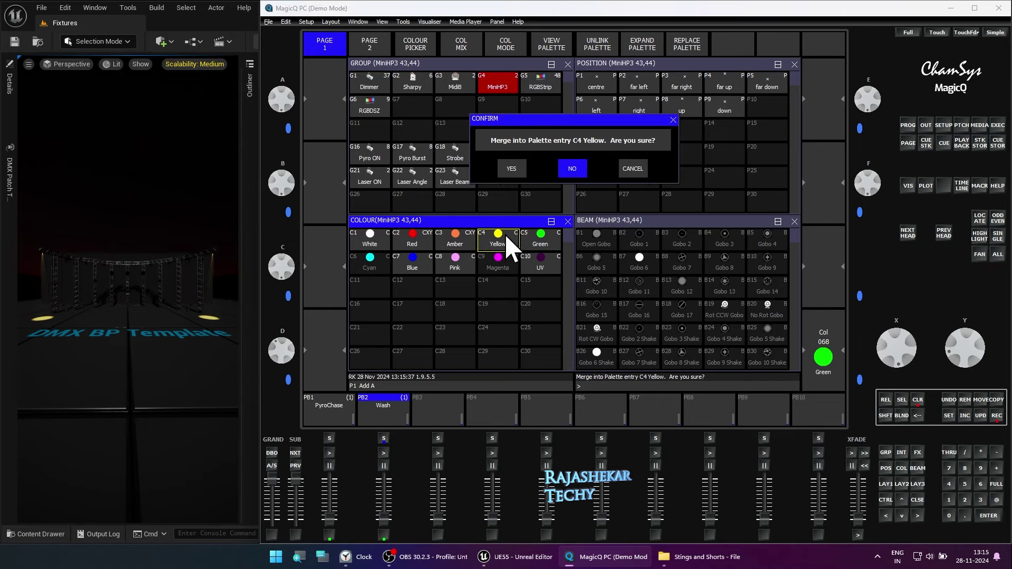
{"action": "left_click", "coordinate": [501, 168]}
{"action": "left_click", "coordinate": [539, 239]}
{"action": "left_click_drag", "start_coordinate": [897, 346], "coordinate": [902, 374]}
{"action": "left_click", "coordinate": [996, 416]}
{"action": "left_click", "coordinate": [541, 238]}
{"action": "left_click", "coordinate": [500, 169]}
Correct and re-record the MiniHP3 Blue, Cyan and Pink colour palettes.
{"action": "left_click", "coordinate": [413, 262]}
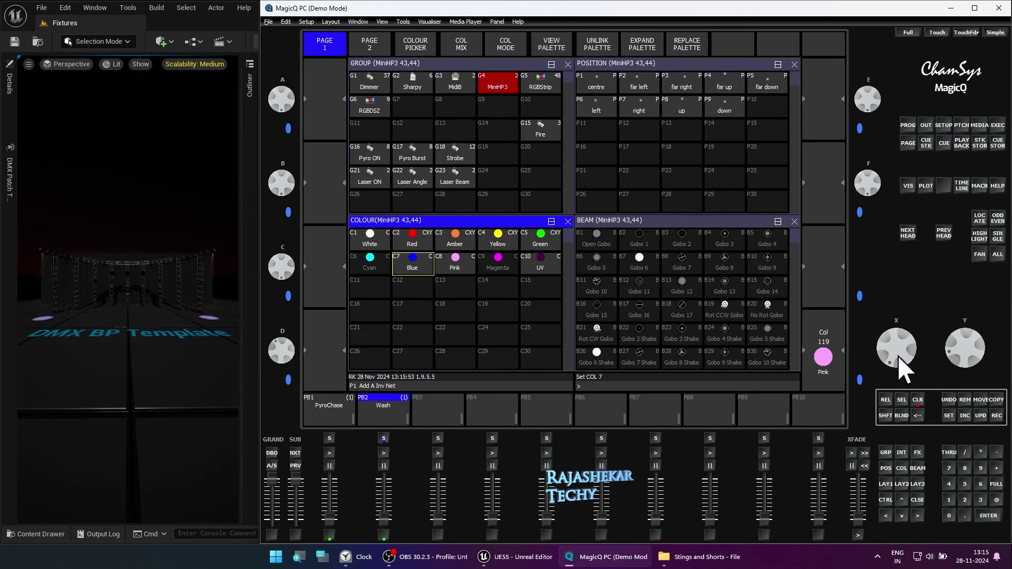
{"action": "left_click", "coordinate": [997, 415]}
{"action": "left_click", "coordinate": [412, 262]}
{"action": "key", "text": "Return"}
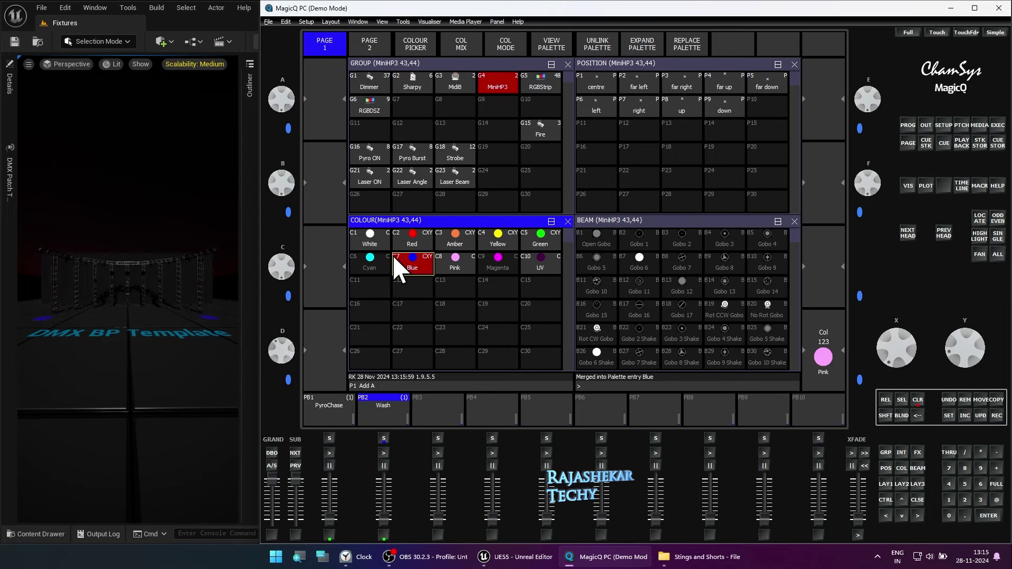
{"action": "left_click", "coordinate": [370, 263]}
{"action": "left_click_drag", "start_coordinate": [896, 346], "coordinate": [902, 344]}
{"action": "left_click", "coordinate": [997, 415]}
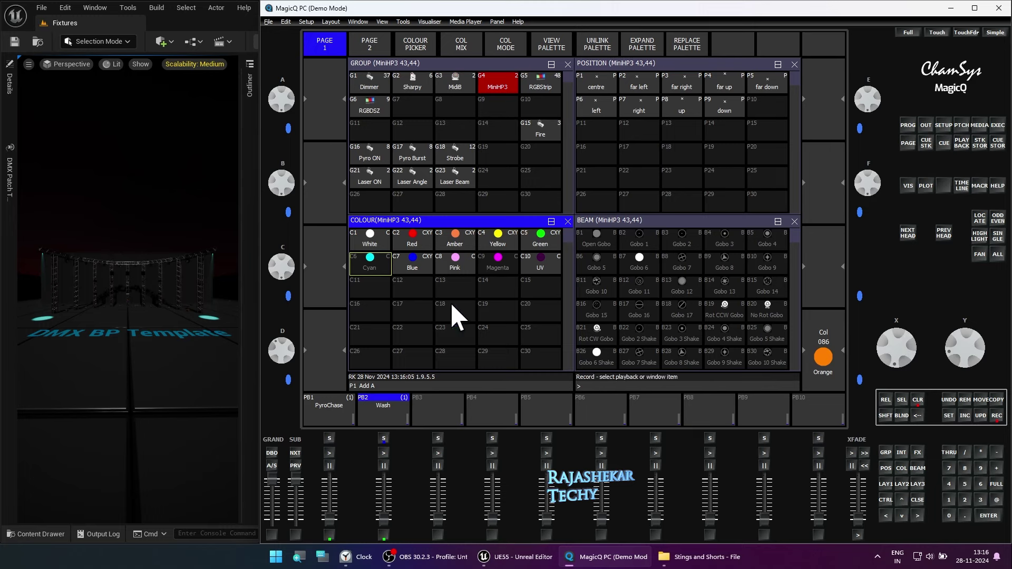
{"action": "left_click", "coordinate": [370, 262]}
{"action": "left_click", "coordinate": [512, 174]}
{"action": "left_click", "coordinate": [457, 266]}
{"action": "mouse_move", "coordinate": [895, 344]}
{"action": "left_mouse_down"}
{"action": "mouse_move", "coordinate": [899, 313]}
{"action": "mouse_move", "coordinate": [890, 317]}
{"action": "mouse_move", "coordinate": [902, 347]}
{"action": "mouse_move", "coordinate": [899, 334]}
{"action": "left_mouse_up"}
{"action": "left_click", "coordinate": [996, 416]}
{"action": "left_click", "coordinate": [457, 266]}
{"action": "left_click", "coordinate": [511, 168]}
Re-record the Magenta and UV palettes, then save the show as dmx55.shw.
{"action": "left_click", "coordinate": [498, 263]}
{"action": "left_click", "coordinate": [997, 416]}
{"action": "left_click", "coordinate": [498, 263]}
{"action": "left_click", "coordinate": [535, 266]}
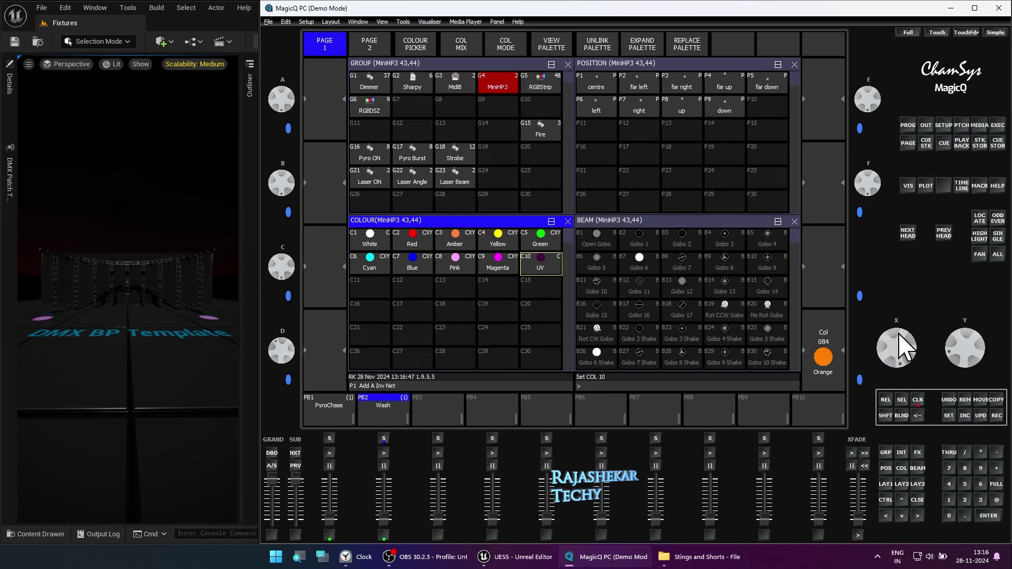
{"action": "left_click", "coordinate": [452, 266]}
{"action": "left_click", "coordinate": [542, 266]}
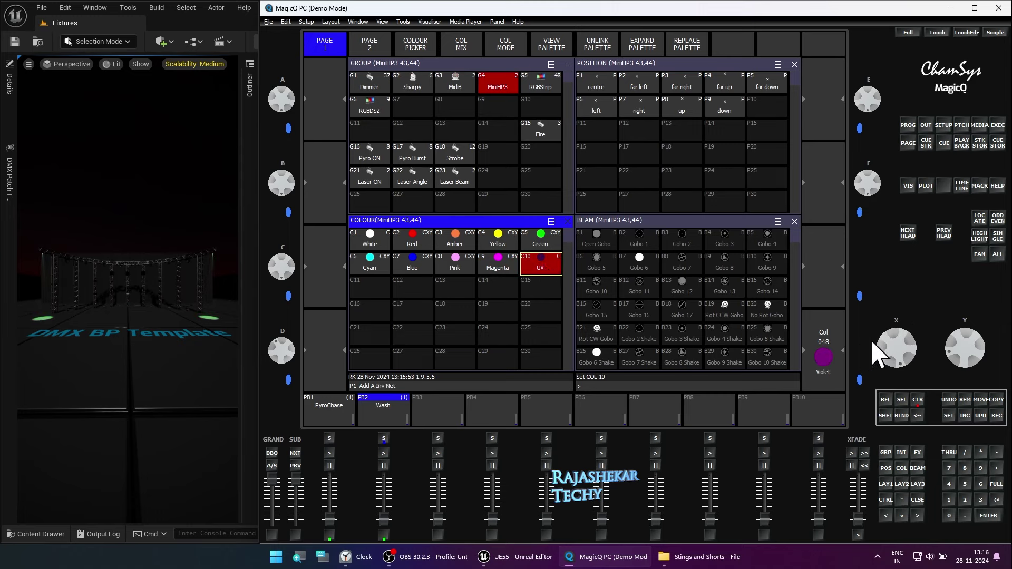
{"action": "left_click_drag", "start_coordinate": [897, 345], "coordinate": [1002, 462]}
{"action": "left_click", "coordinate": [558, 264]}
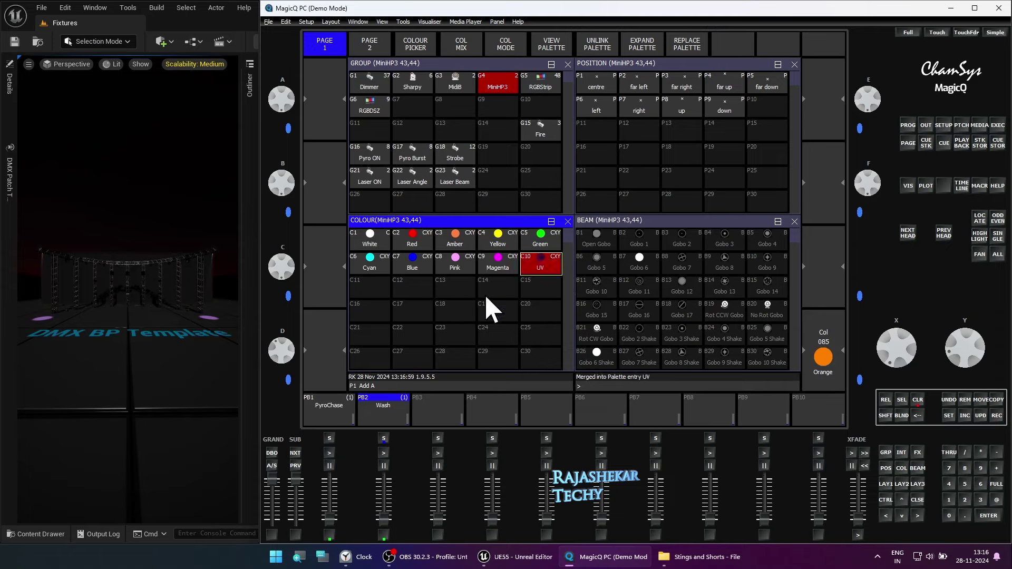
{"action": "key", "text": "ctrl+s"}
{"action": "key", "text": "Return"}
Add the whiteflick effect to the RGBStrip heads, running Left/Right in add mode.
{"action": "left_click", "coordinate": [886, 484]}
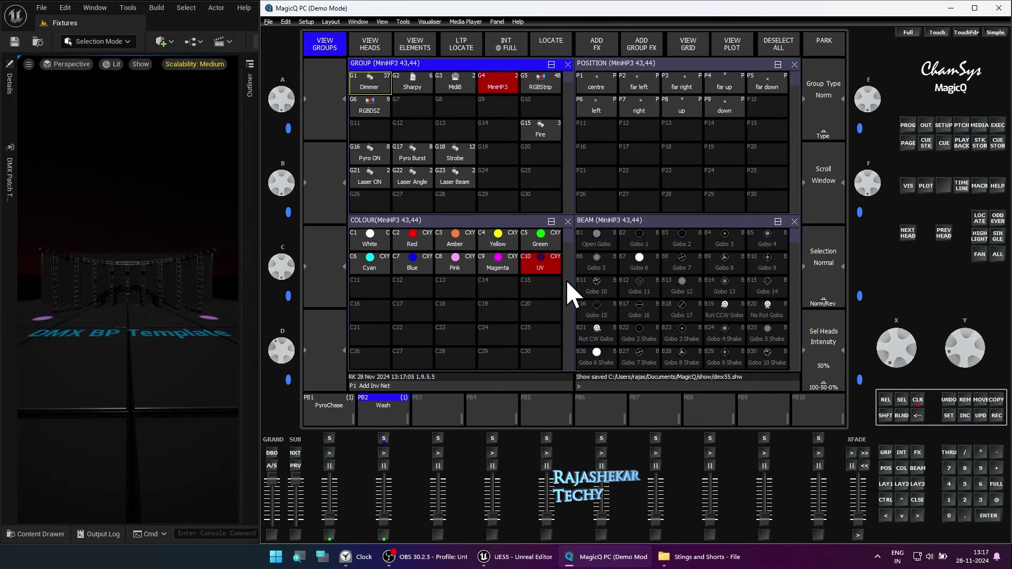
{"action": "left_click", "coordinate": [976, 215]}
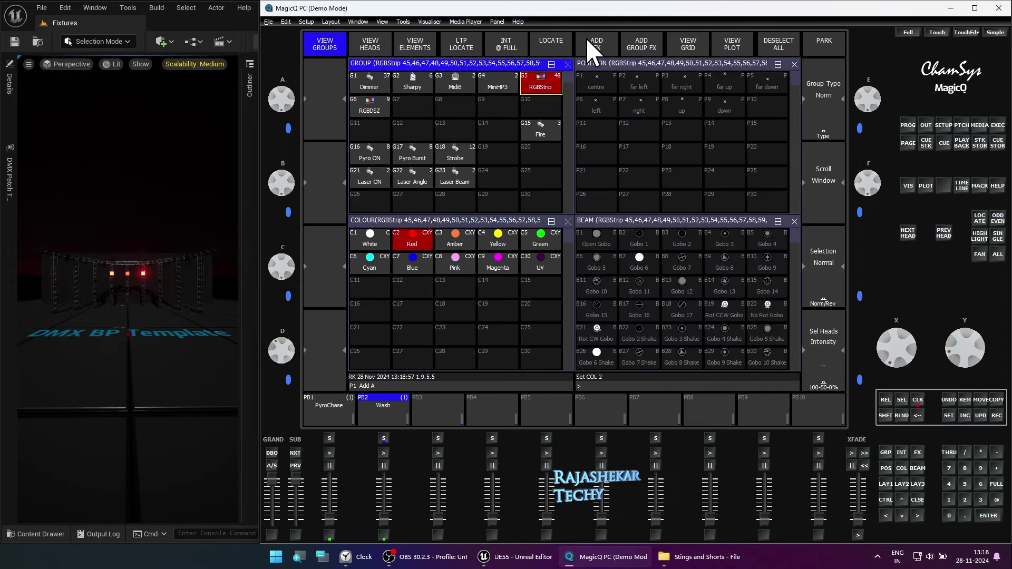
{"action": "left_click", "coordinate": [588, 45]}
{"action": "left_click", "coordinate": [695, 120]}
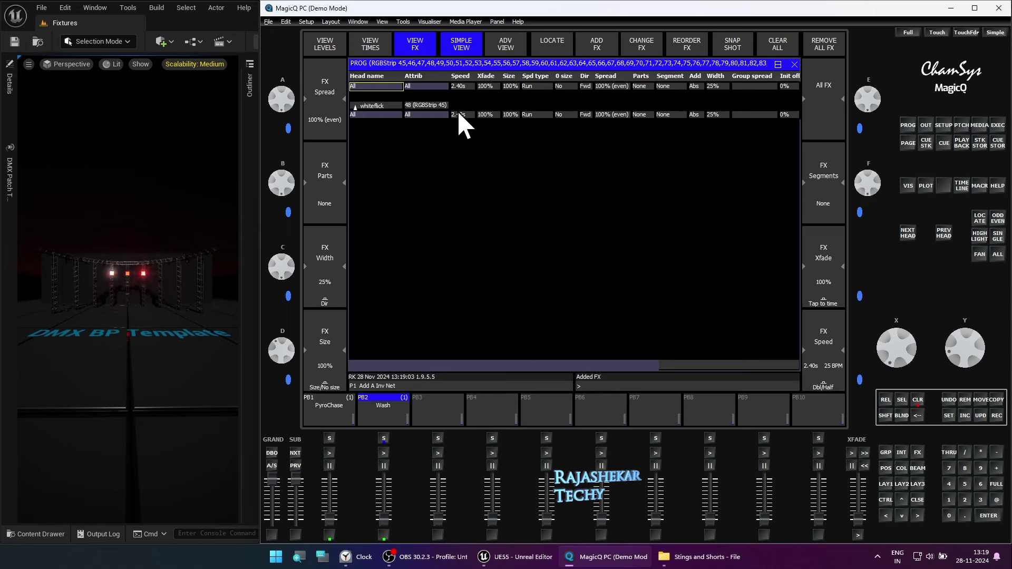
{"action": "left_click", "coordinate": [585, 114]}
{"action": "left_click", "coordinate": [639, 107]}
{"action": "left_click", "coordinate": [694, 114]}
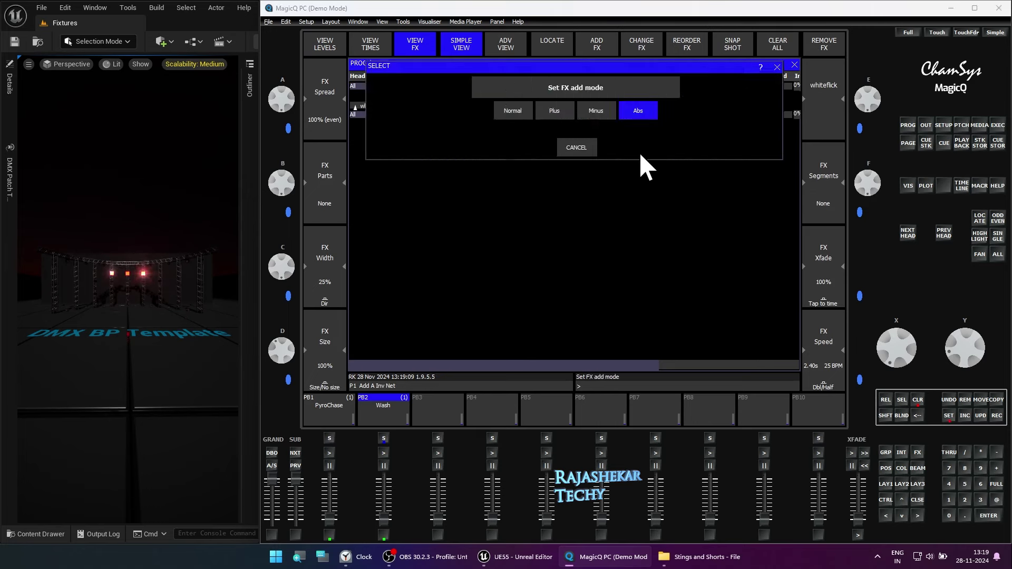
{"action": "left_click", "coordinate": [642, 108]}
Speed the whiteflick effect up to 0.25s, passing through 0.50s.
{"action": "left_click", "coordinate": [462, 115]}
{"action": "key", "text": "Escape"}
{"action": "left_click", "coordinate": [462, 115]}
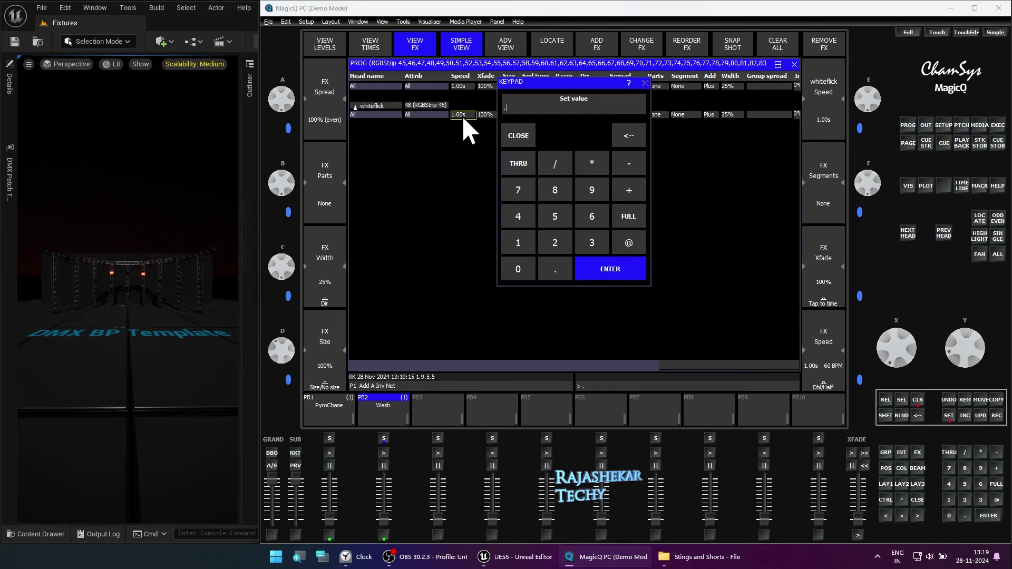
{"action": "type", "text": "0.5"}
{"action": "key", "text": "Return"}
{"action": "left_click", "coordinate": [463, 115]}
{"action": "type", "text": "0.25"}
{"action": "key", "text": "Return"}
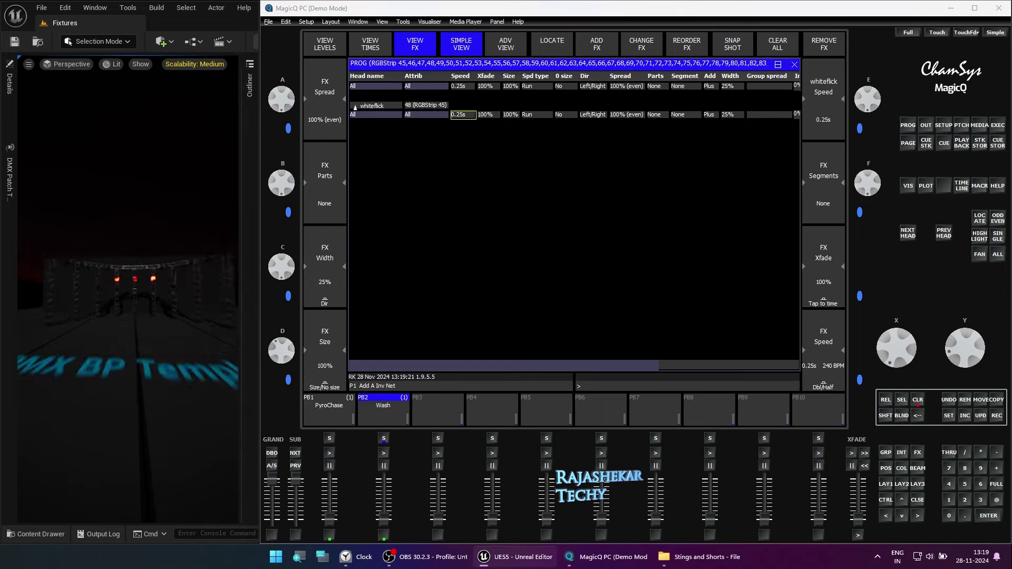
Record the whiteflick effect onto playback 3 and name it 'Strip'.
{"action": "scroll", "coordinate": [148, 319], "scroll_direction": "down", "scroll_amount": 5}
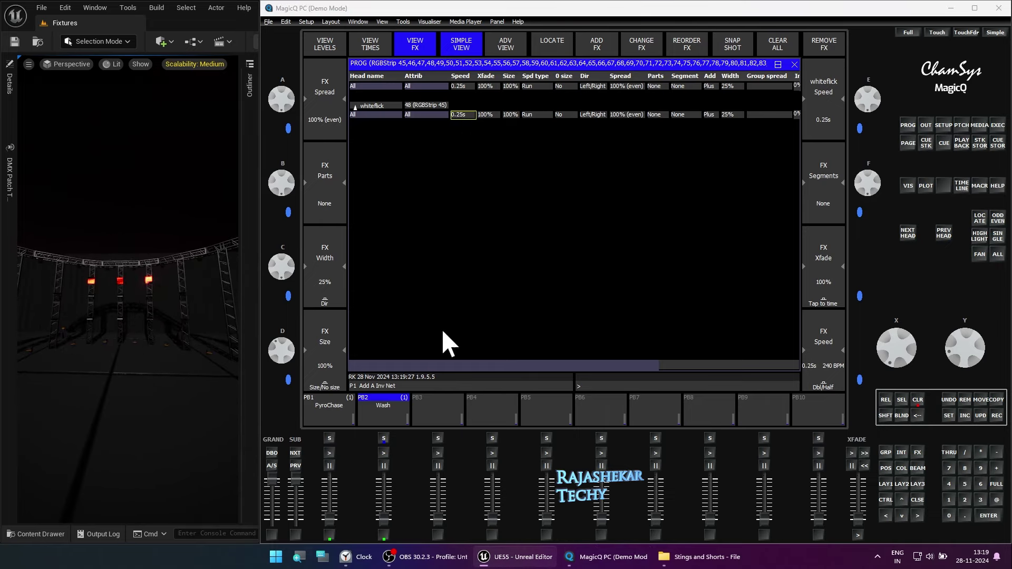
{"action": "left_click", "coordinate": [431, 407]}
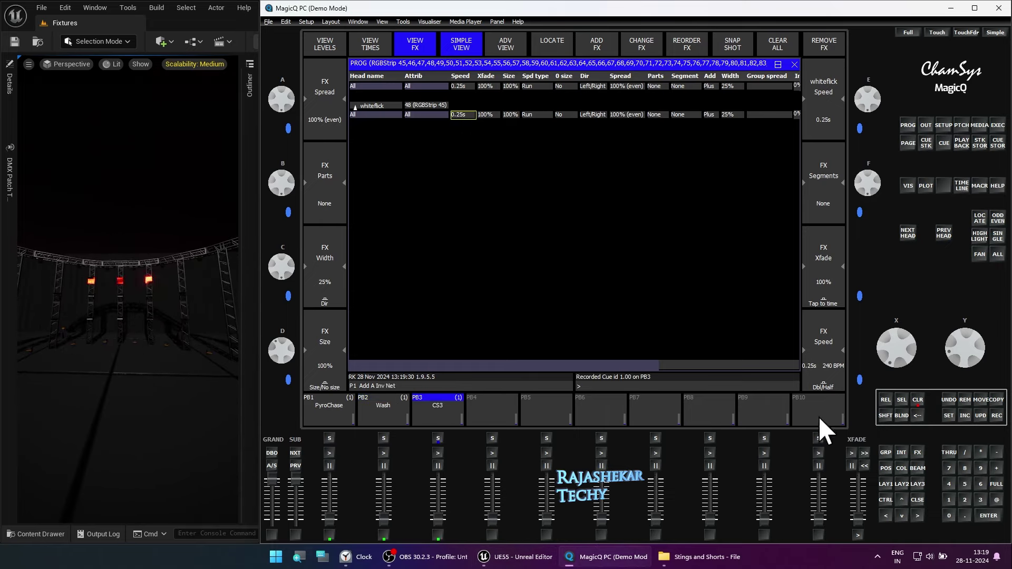
{"action": "left_click", "coordinate": [425, 412]}
{"action": "type", "text": "Strip"}
{"action": "key", "text": "Return"}
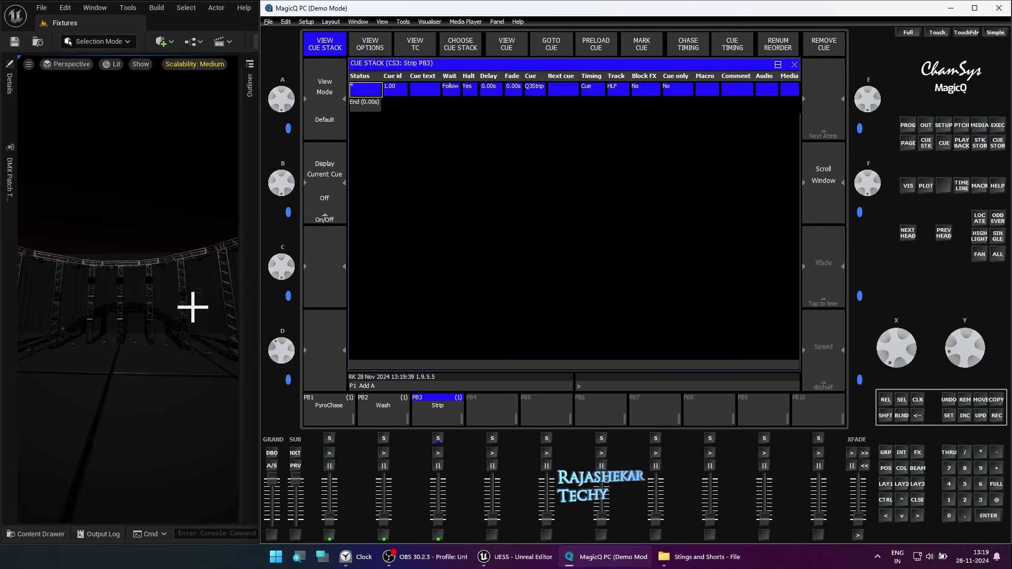
{"action": "left_click", "coordinate": [169, 320]}
Select the Sharpy group and give it Amber colour with Gobo 13.
{"action": "key", "text": "ctrl+1"}
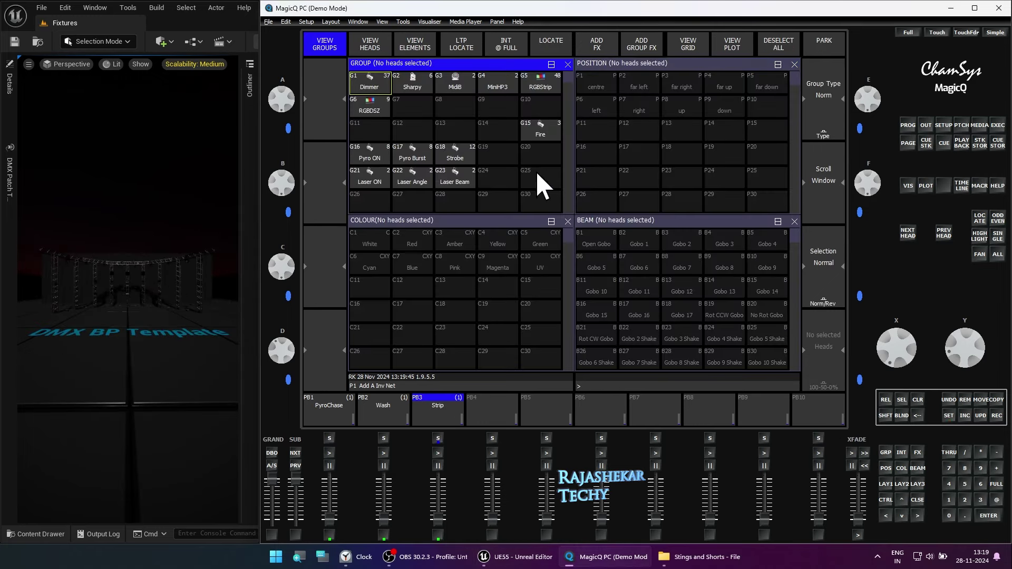
{"action": "left_click", "coordinate": [412, 84]}
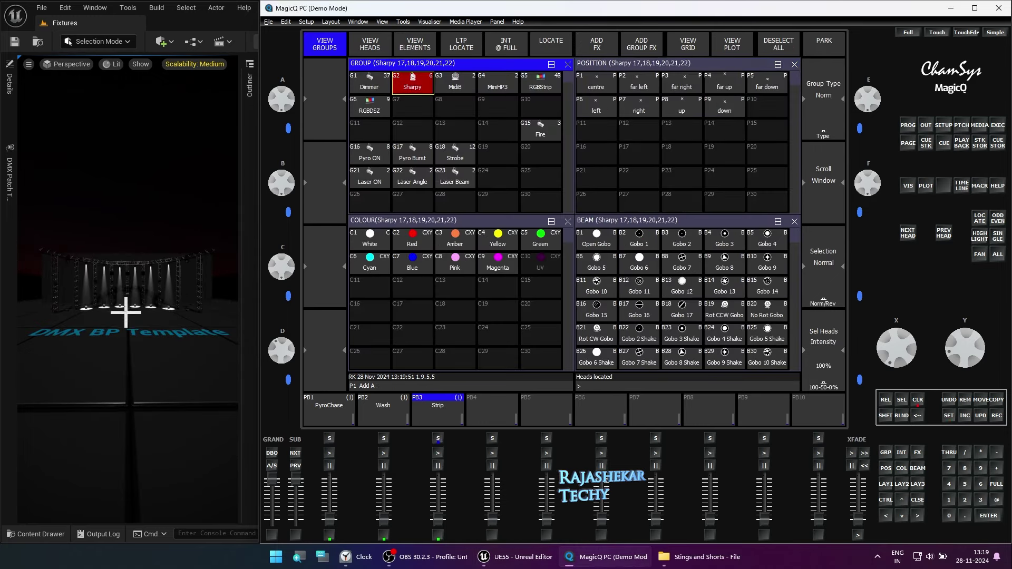
{"action": "left_click", "coordinate": [442, 248]}
{"action": "left_click", "coordinate": [633, 285]}
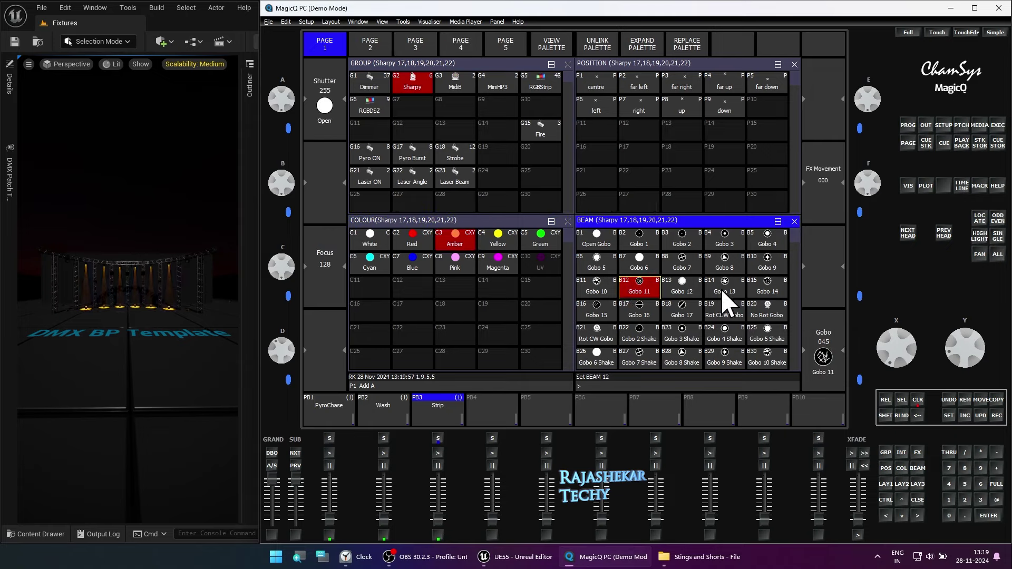
{"action": "left_click", "coordinate": [721, 296]}
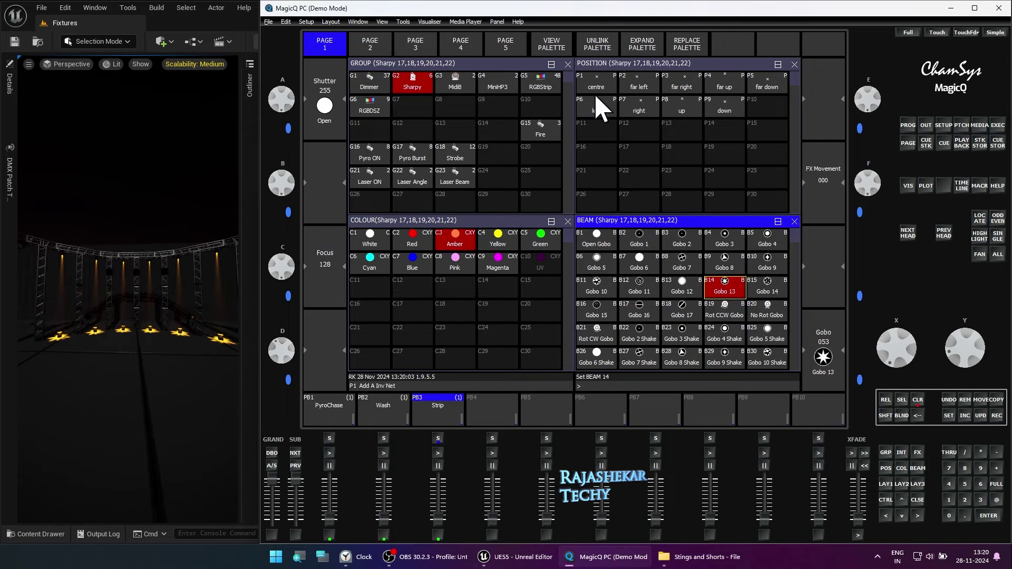
Add an absolute Centre out Tilt effect at 1.00s to the Sharpys and maximise Unreal Editor.
{"action": "key", "text": "alt+f"}
{"action": "left_click", "coordinate": [555, 137]}
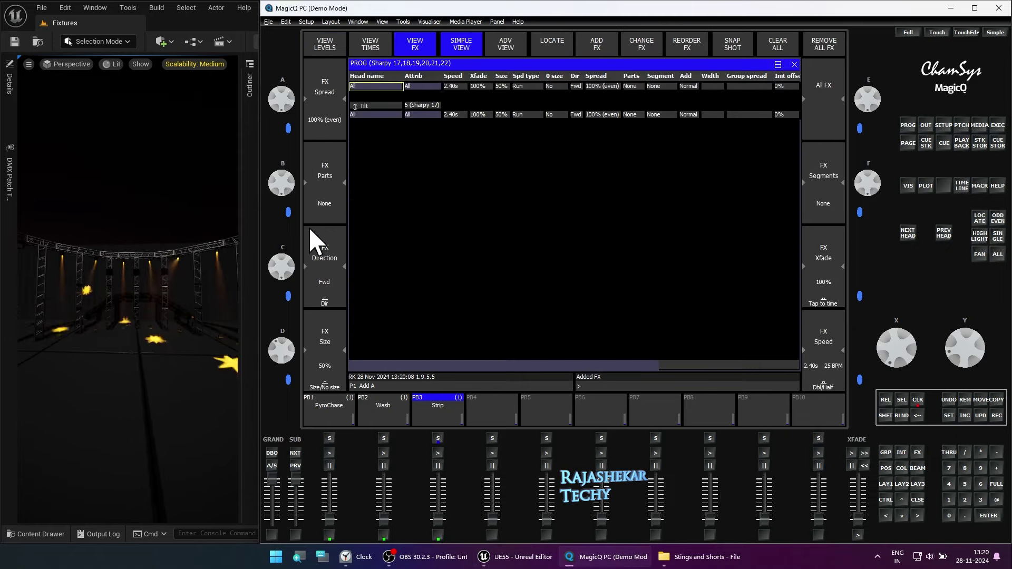
{"action": "left_click", "coordinate": [686, 114]}
{"action": "left_click", "coordinate": [642, 111]}
{"action": "left_click", "coordinate": [575, 114]}
{"action": "left_click", "coordinate": [545, 130]}
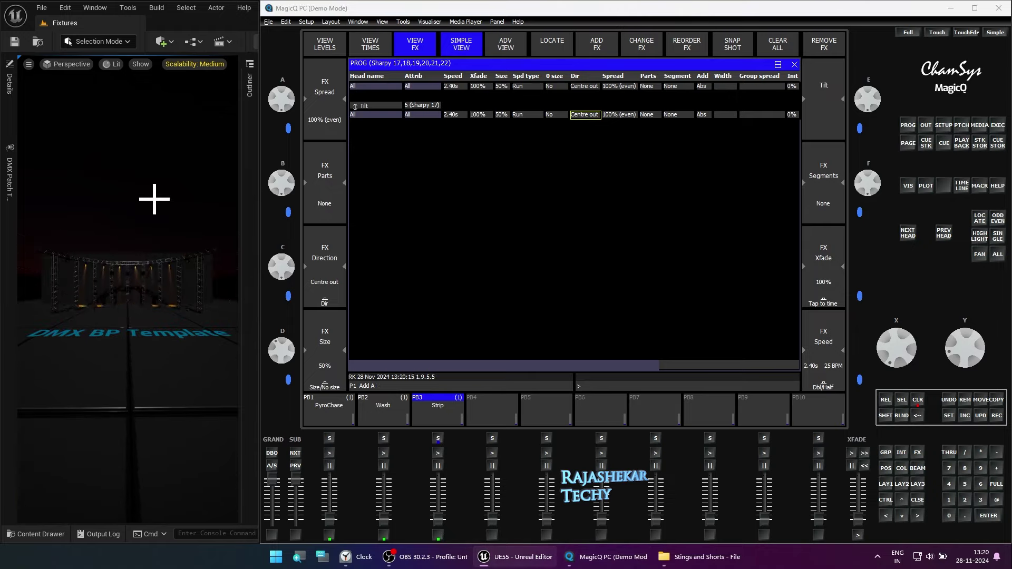
{"action": "left_click", "coordinate": [456, 115]}
{"action": "type", "text": "1"}
{"action": "key", "text": "Return"}
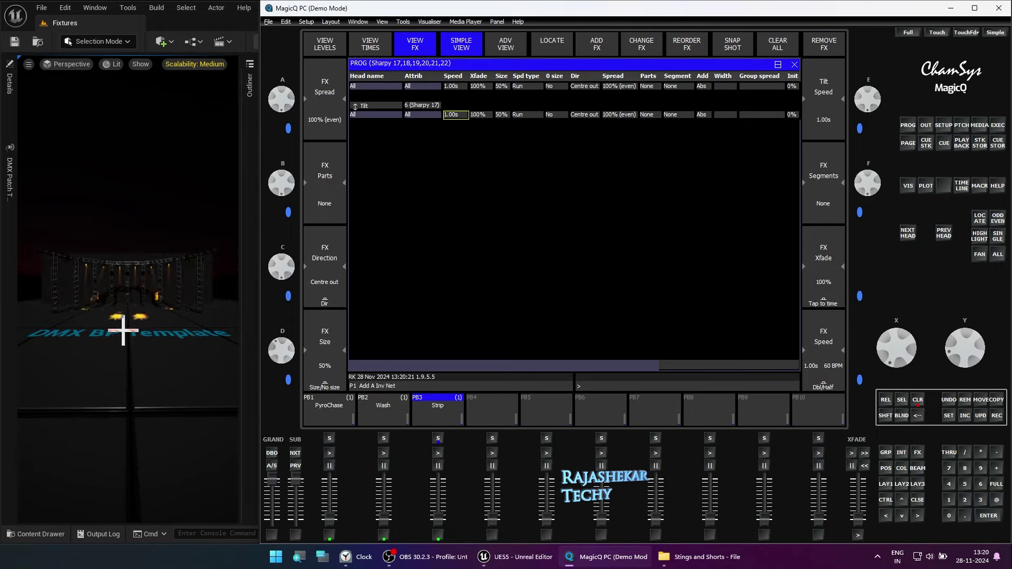
{"action": "double_click", "coordinate": [256, 25]}
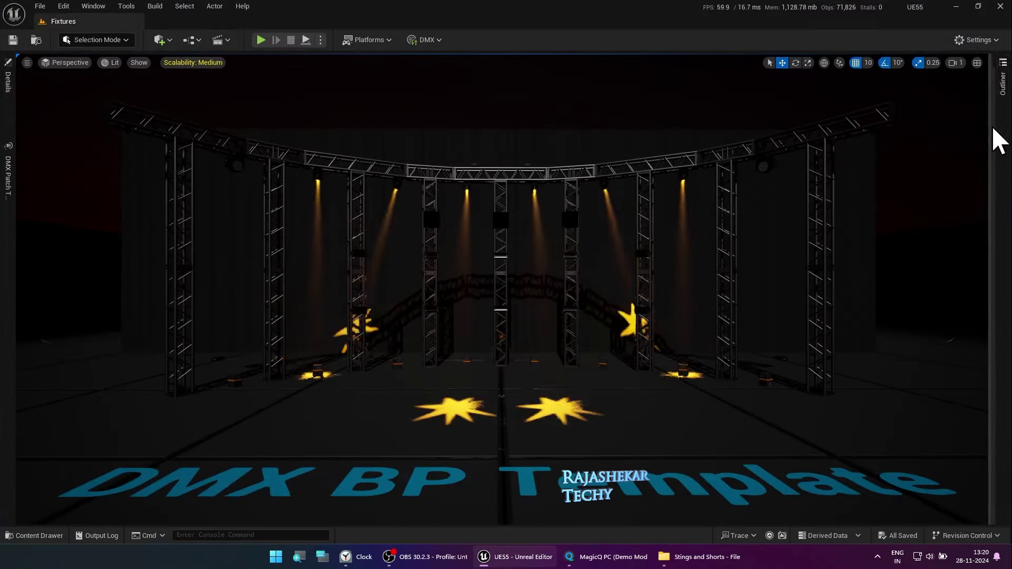
Clear the Outliner filter and select the six Sharpy fixtures, Sharpy_000 to Sharpy_005.
{"action": "left_click", "coordinate": [1003, 81]}
{"action": "left_click", "coordinate": [882, 64]}
{"action": "left_click", "coordinate": [855, 321]}
{"action": "scroll", "coordinate": [922, 226], "scroll_direction": "down", "scroll_amount": 4}
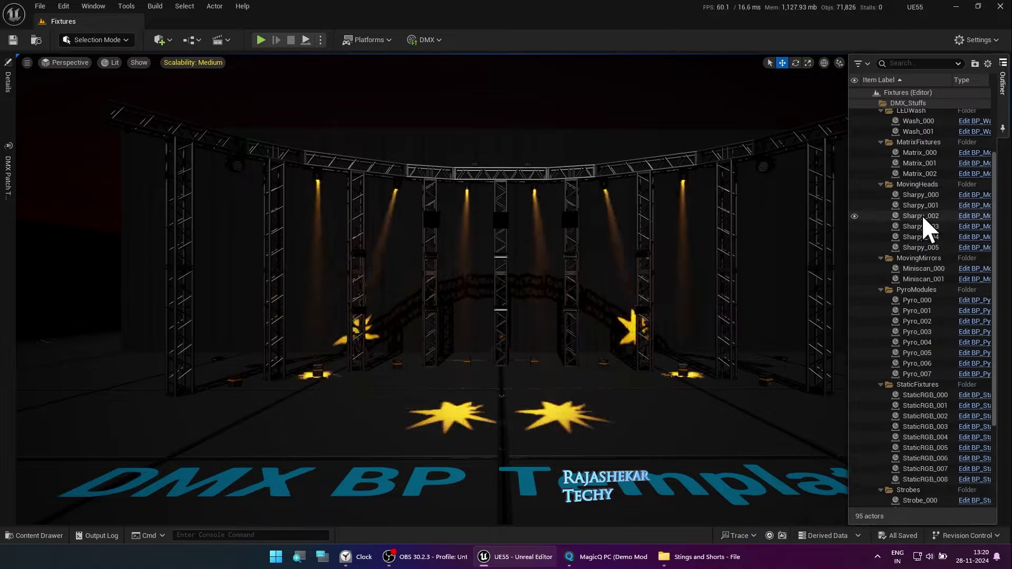
{"action": "left_click", "coordinate": [922, 247], "text": "shift"}
{"action": "left_click", "coordinate": [8, 81]}
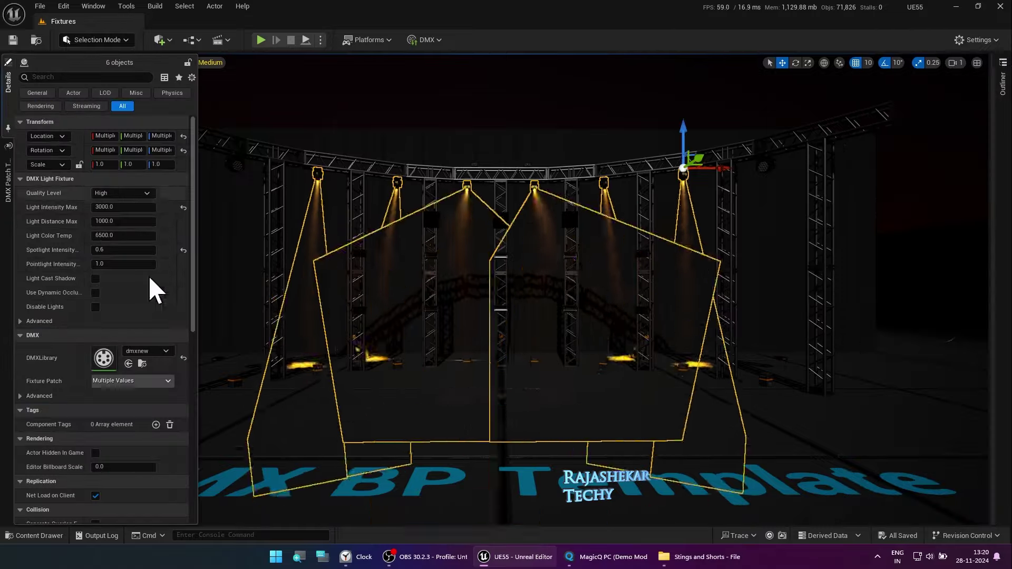
Set Light Intensity Max and Light Distance Max to 5000 on the Sharpys, then deselect them.
{"action": "left_click", "coordinate": [153, 207]}
{"action": "type", "text": "5000"}
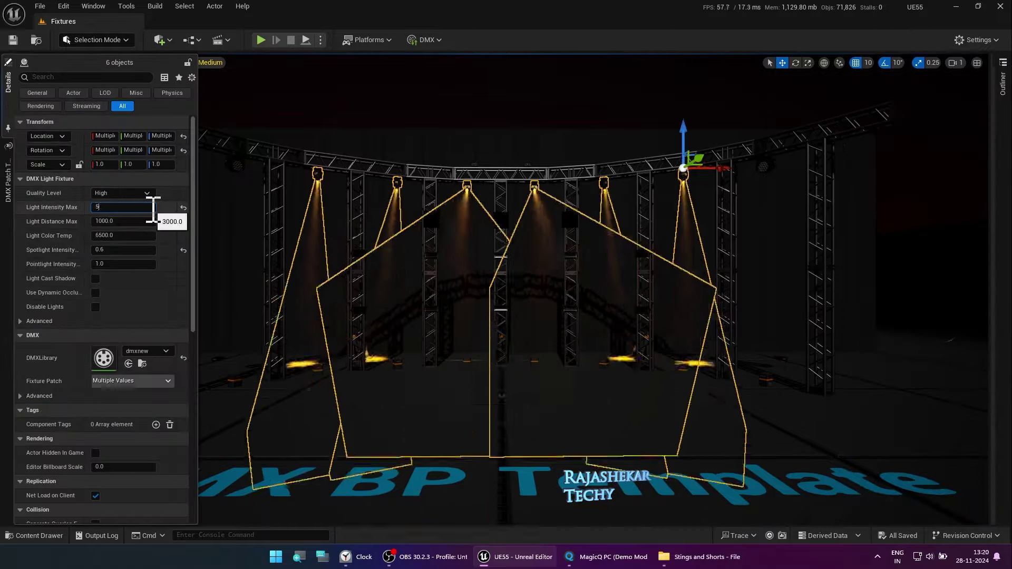
{"action": "key", "text": "Return"}
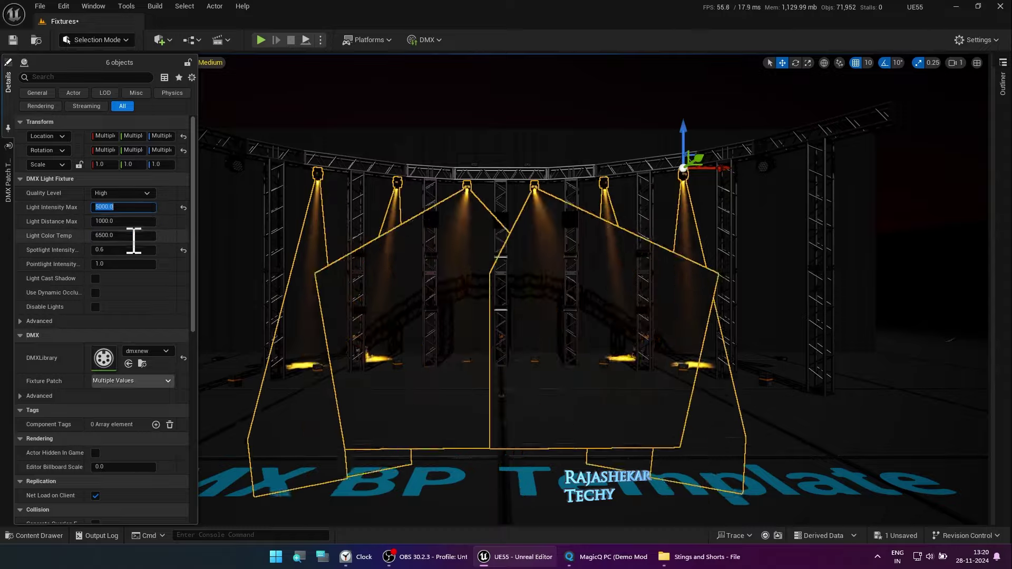
{"action": "left_click", "coordinate": [131, 223]}
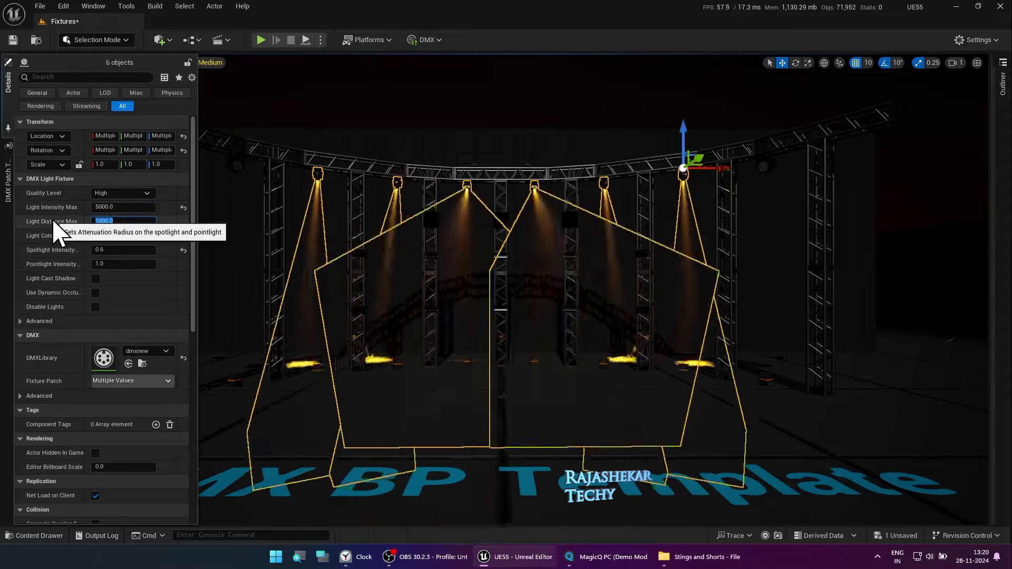
{"action": "type", "text": "3000"}
{"action": "key", "text": "Return"}
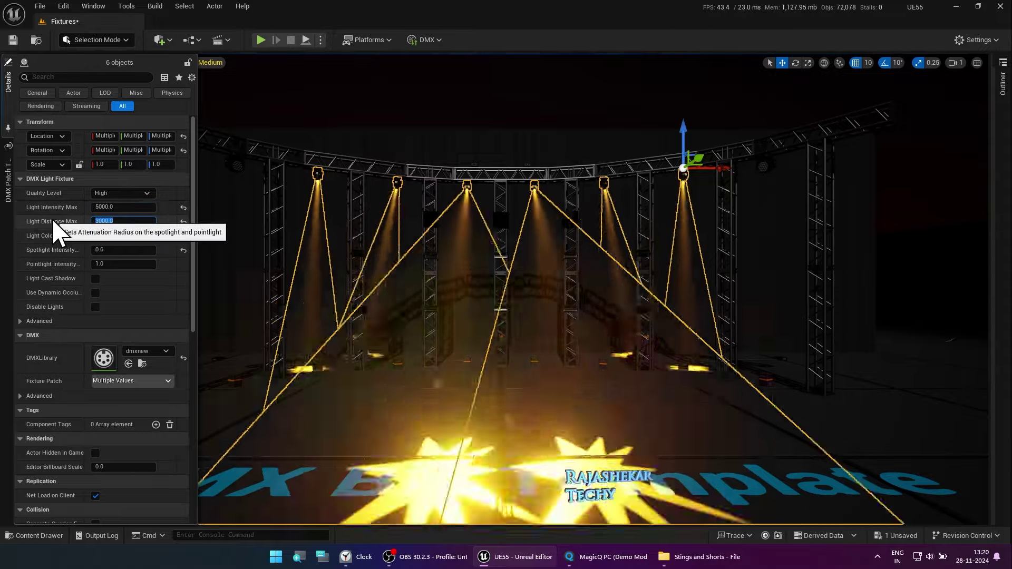
{"action": "type", "text": "5000"}
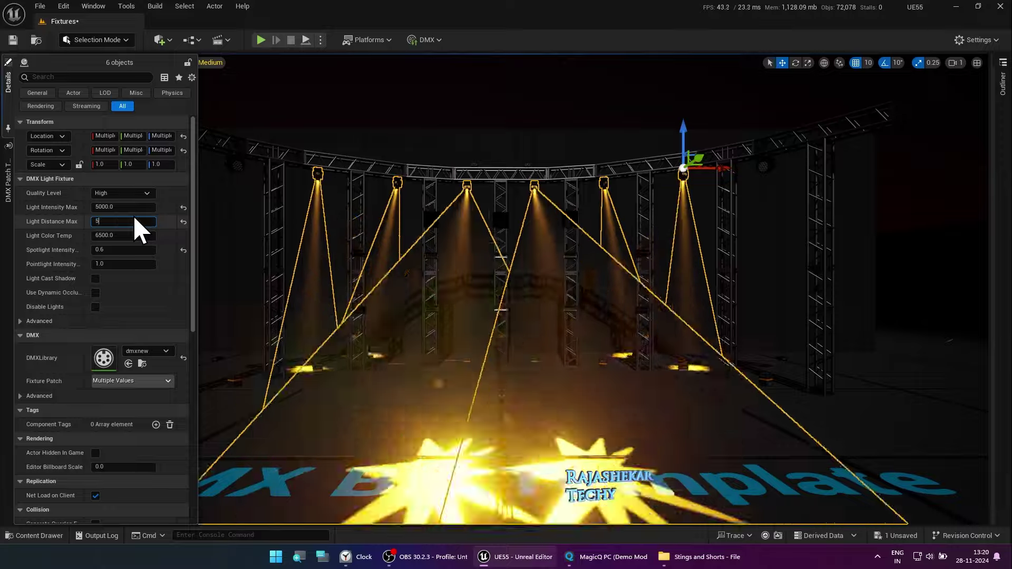
{"action": "key", "text": "Return"}
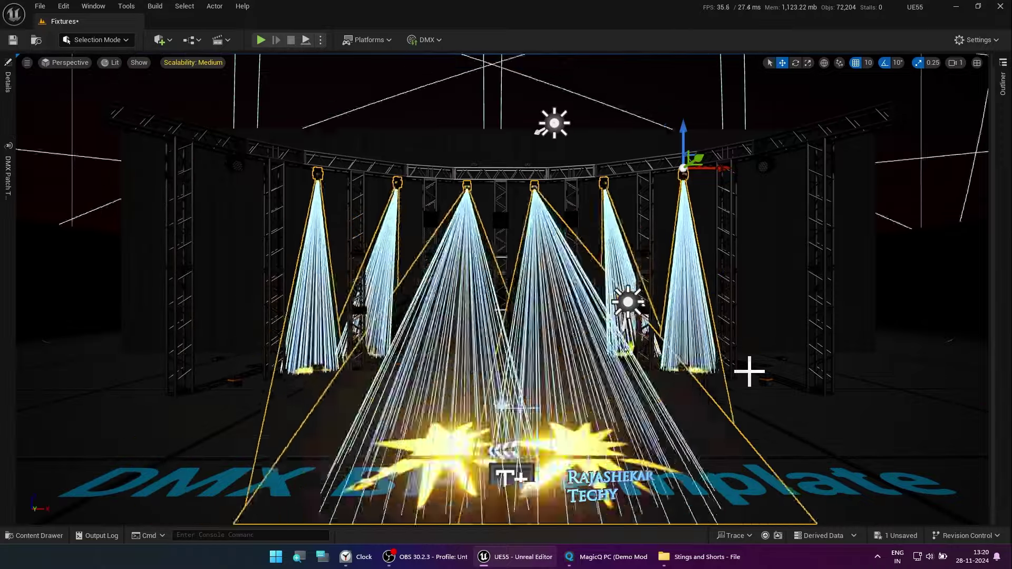
{"action": "key", "text": "Escape"}
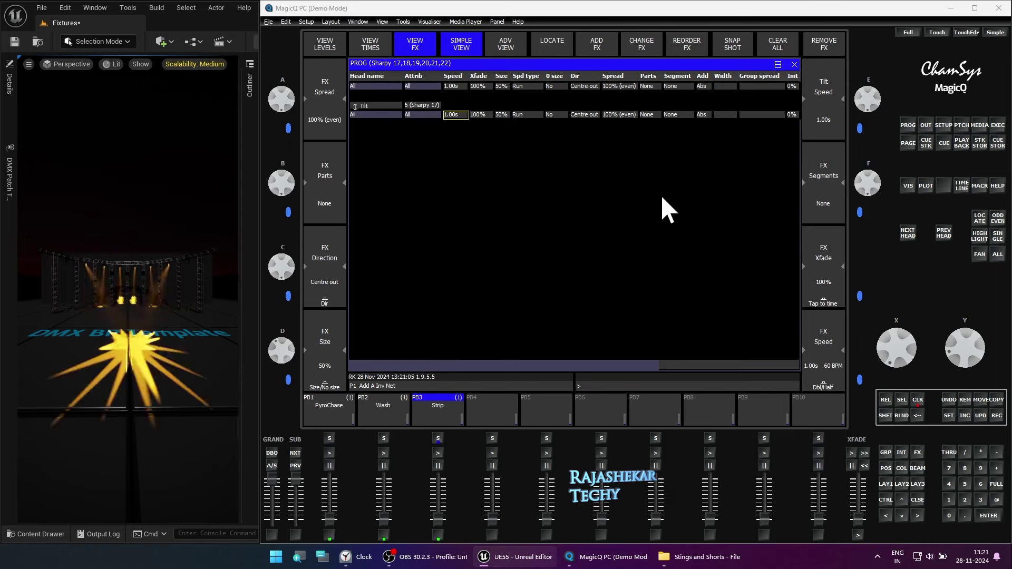
Set the Sharpy Tilt effect speed to 1.25s and undo the stray record on playback 3.
{"action": "left_click", "coordinate": [462, 116]}
{"action": "key", "text": "Escape"}
{"action": "left_click", "coordinate": [462, 116]}
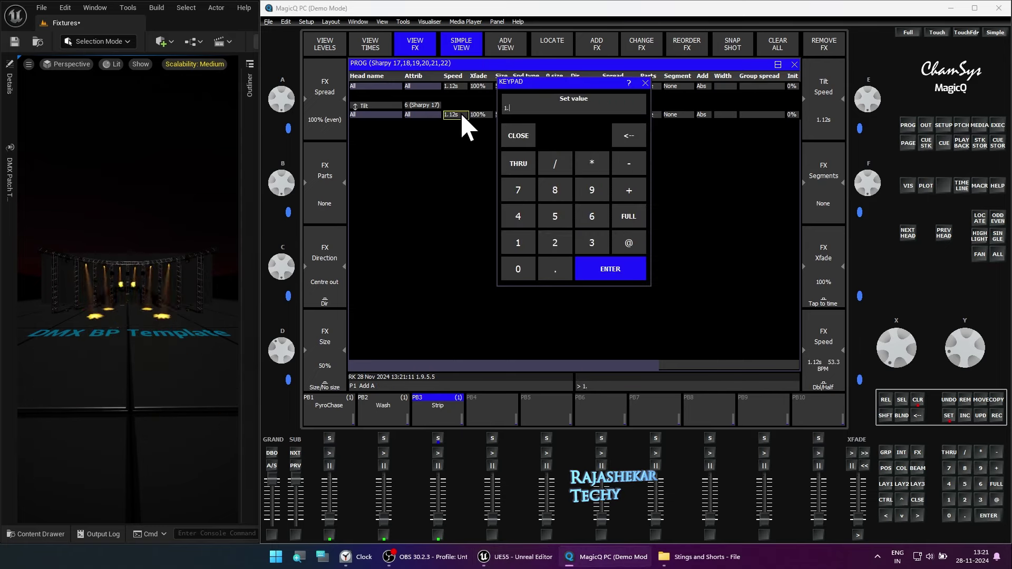
{"action": "type", "text": "1.25"}
{"action": "key", "text": "Return"}
{"action": "left_click", "coordinate": [949, 399]}
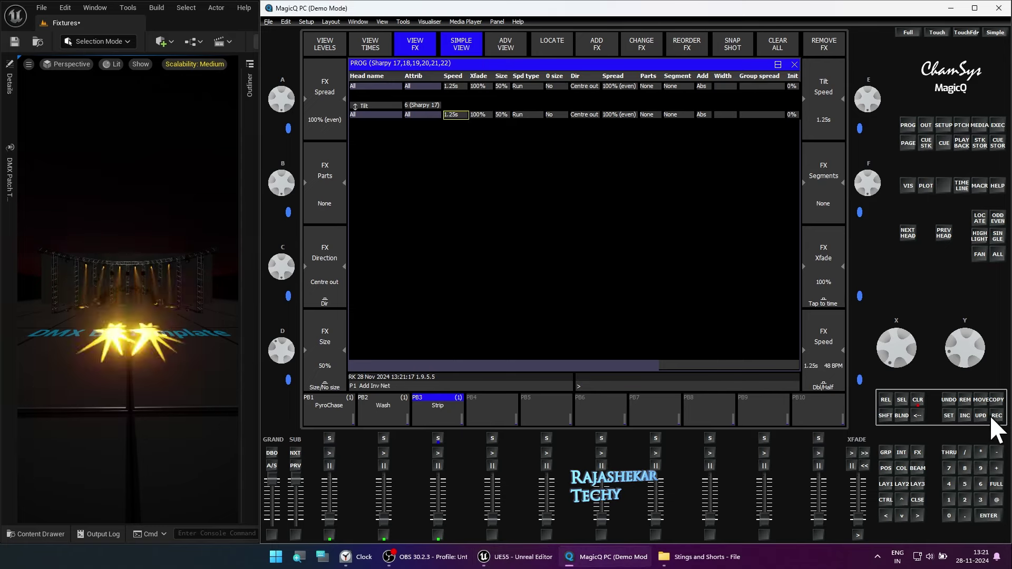
Record the Sharpy look onto playback 4, name it Sharpy, and raise its fader to full.
{"action": "left_click", "coordinate": [997, 415]}
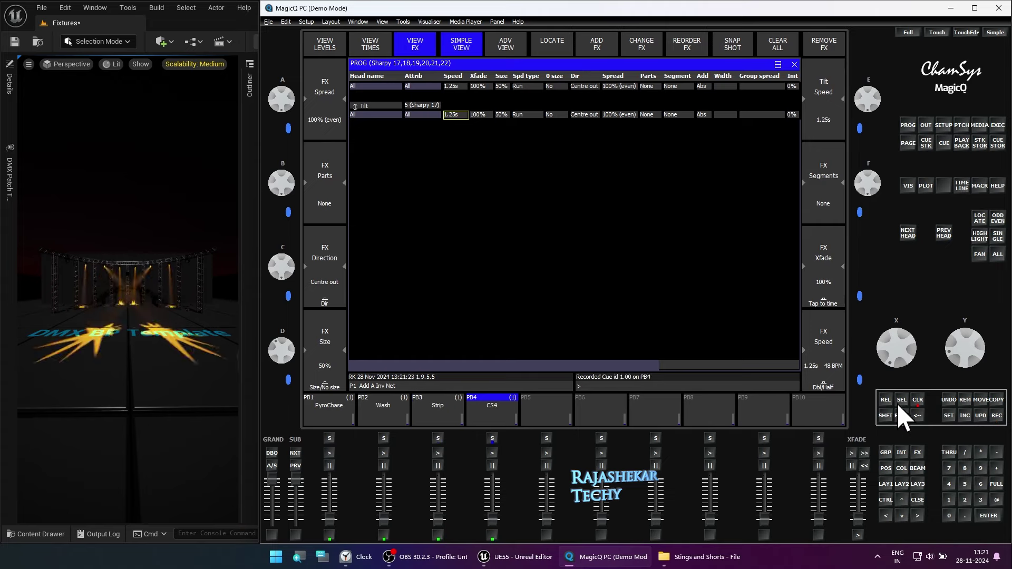
{"action": "left_click", "coordinate": [489, 409]}
{"action": "type", "text": "Sga"}
{"action": "key", "text": "BackSpace"}
{"action": "key", "text": "BackSpace"}
{"action": "type", "text": "harpy"}
{"action": "key", "text": "Return"}
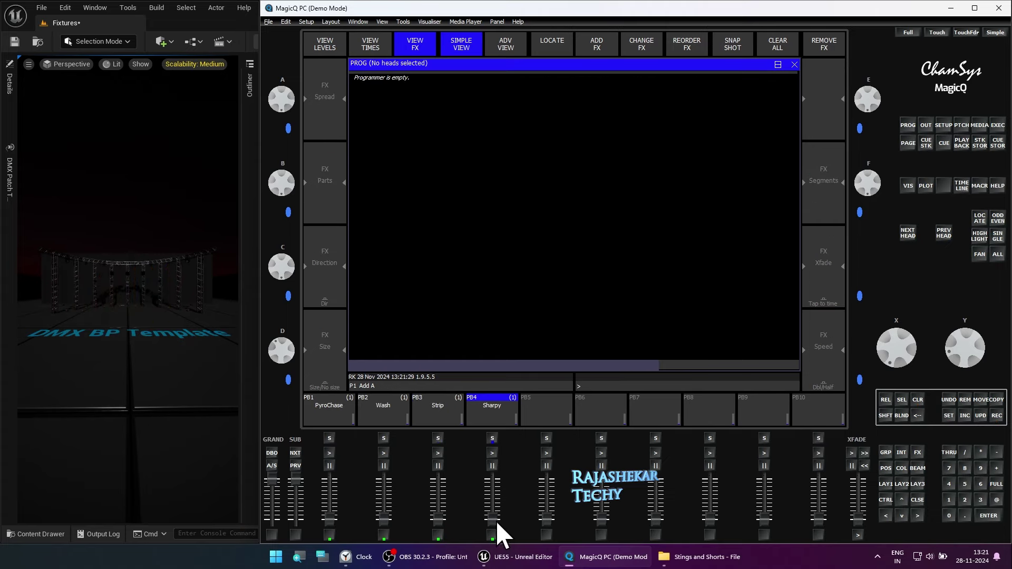
{"action": "left_click_drag", "start_coordinate": [496, 520], "coordinate": [496, 480]}
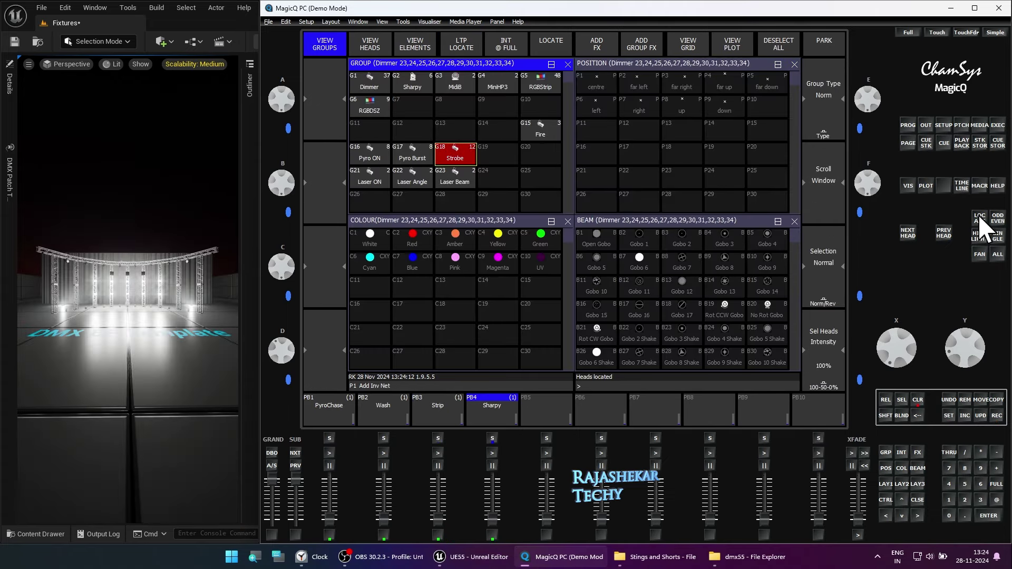
Add an absolute, centre-out Pulse 6steps dimmer effect running at 0.25s.
{"action": "left_click", "coordinate": [597, 44]}
{"action": "left_click", "coordinate": [768, 109]}
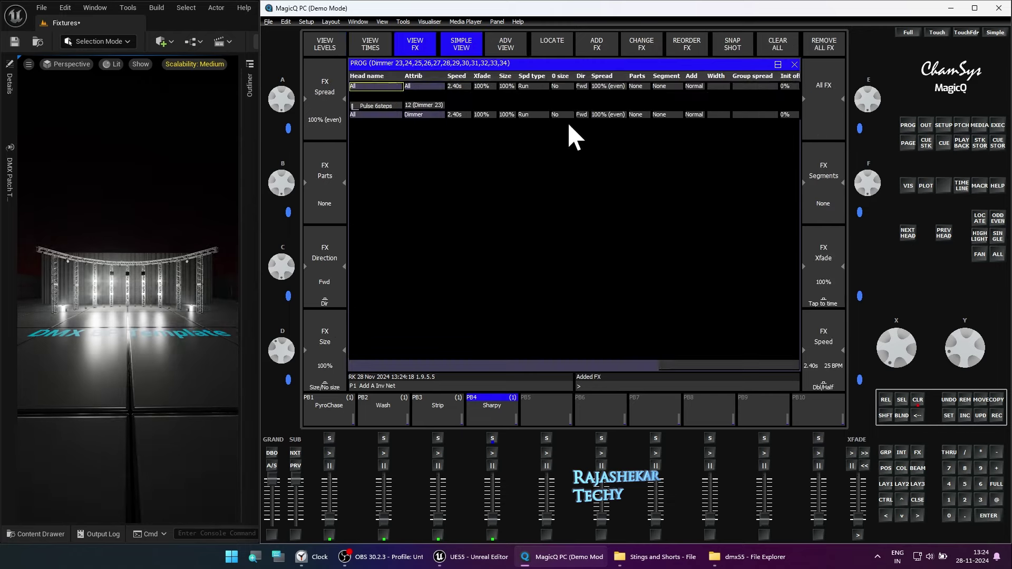
{"action": "left_click", "coordinate": [694, 114]}
{"action": "left_click", "coordinate": [457, 115]}
{"action": "type", "text": "0.25"}
{"action": "key", "text": "Return"}
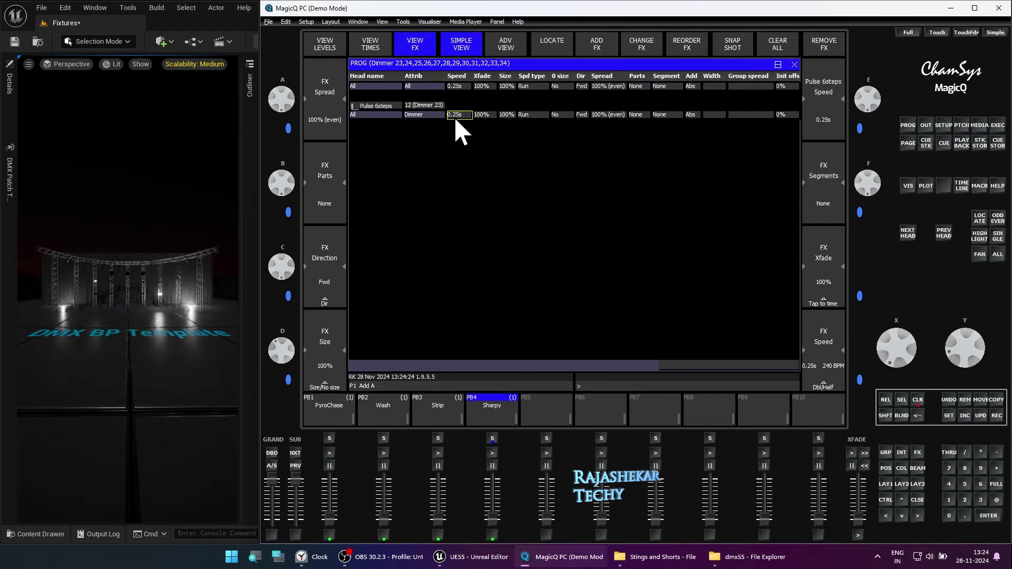
{"action": "left_click", "coordinate": [456, 117]}
{"action": "type", "text": "0.5"}
{"action": "key", "text": "Return"}
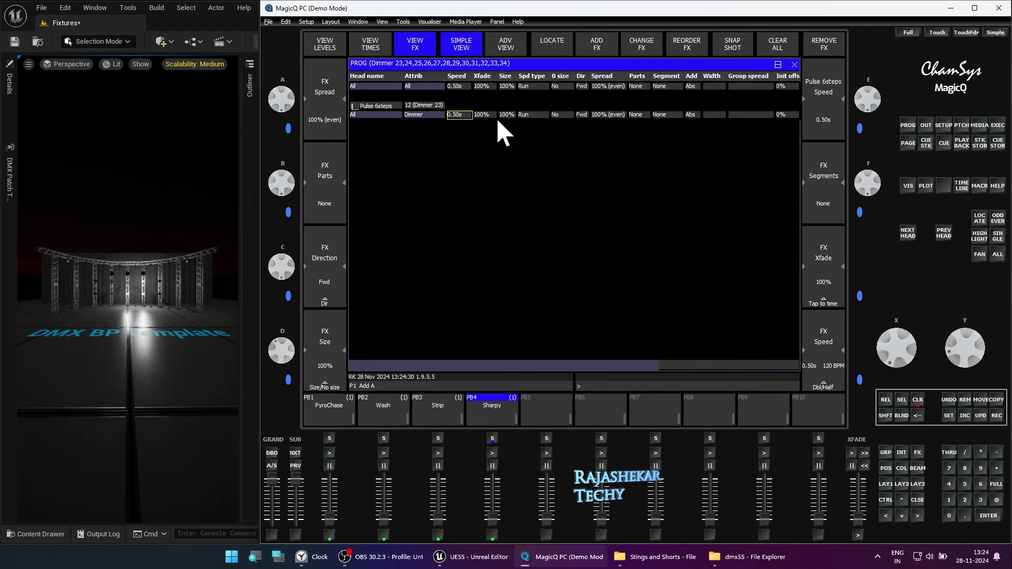
{"action": "left_click", "coordinate": [582, 114]}
{"action": "left_click", "coordinate": [520, 110]}
{"action": "left_click", "coordinate": [457, 115]}
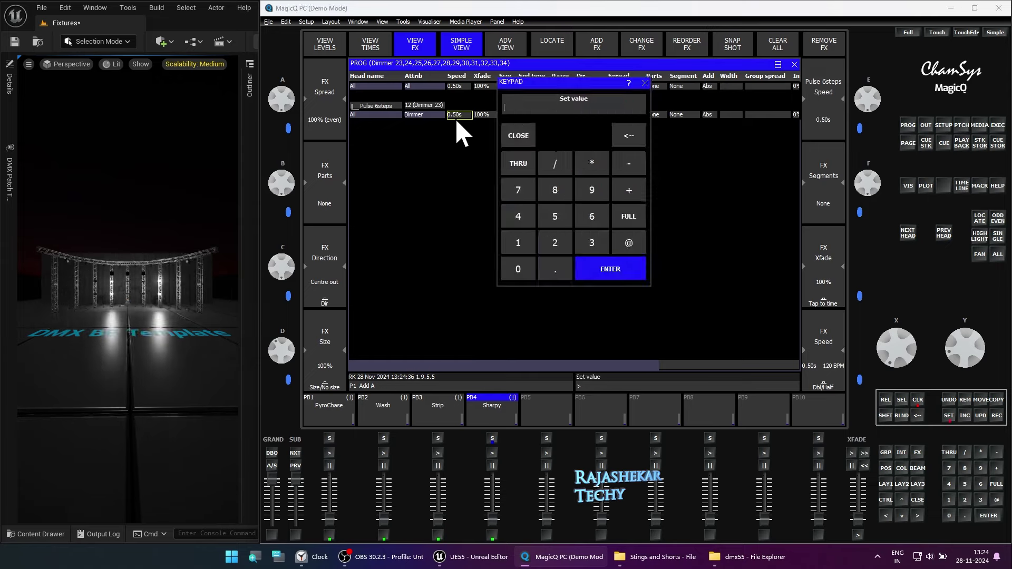
{"action": "type", "text": "0.25"}
{"action": "key", "text": "Return"}
Record the pulse look onto playback 5 and name it Strobe.
{"action": "left_click", "coordinate": [997, 416]}
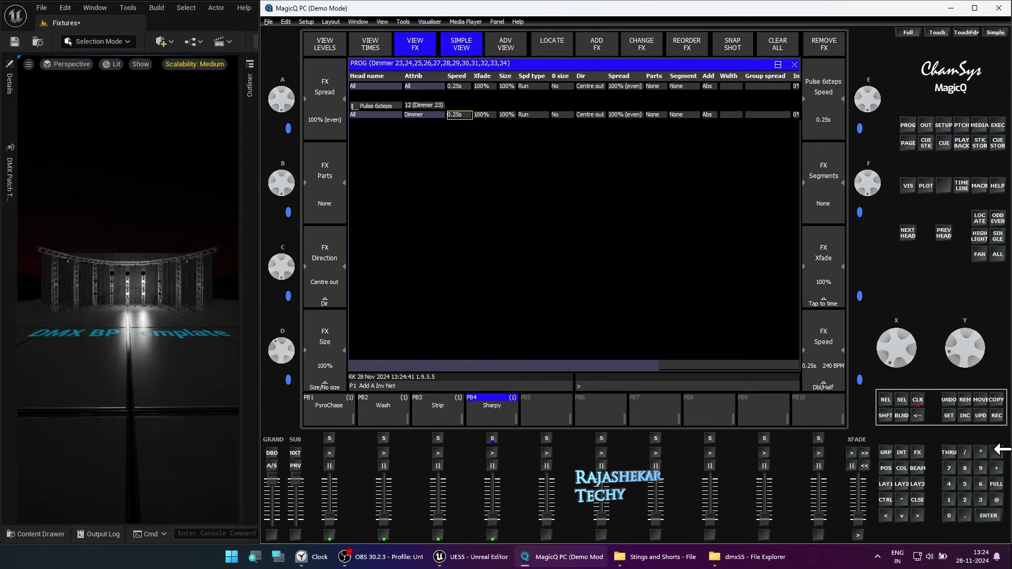
{"action": "left_click", "coordinate": [551, 416]}
{"action": "left_click", "coordinate": [546, 411]}
{"action": "type", "text": "Strobe"}
{"action": "key", "text": "Return"}
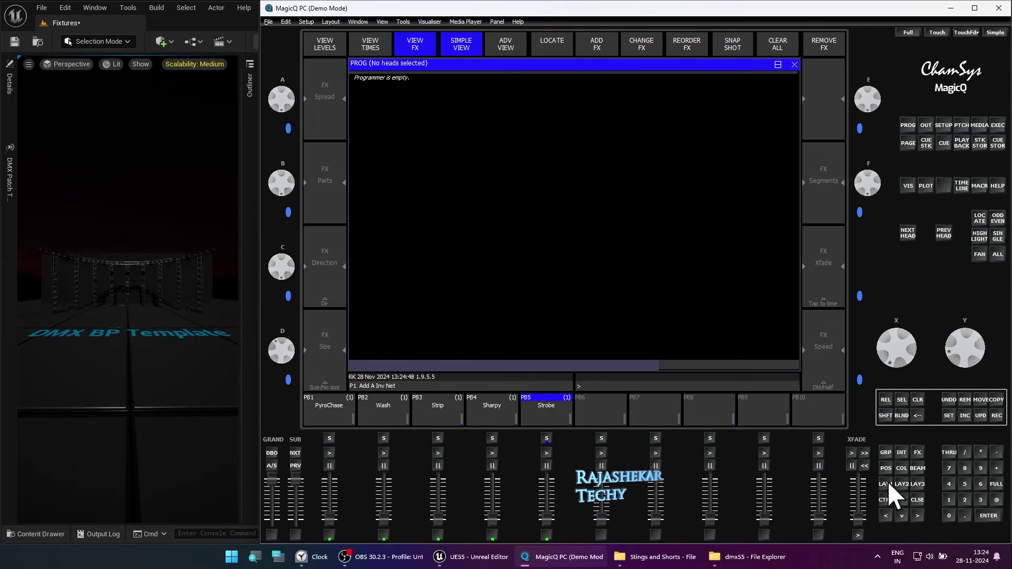
Select the Laser Beam group and add a Dim Chase effect in Abs mode at 0.25s.
{"action": "left_click", "coordinate": [887, 484]}
{"action": "left_click", "coordinate": [385, 182]}
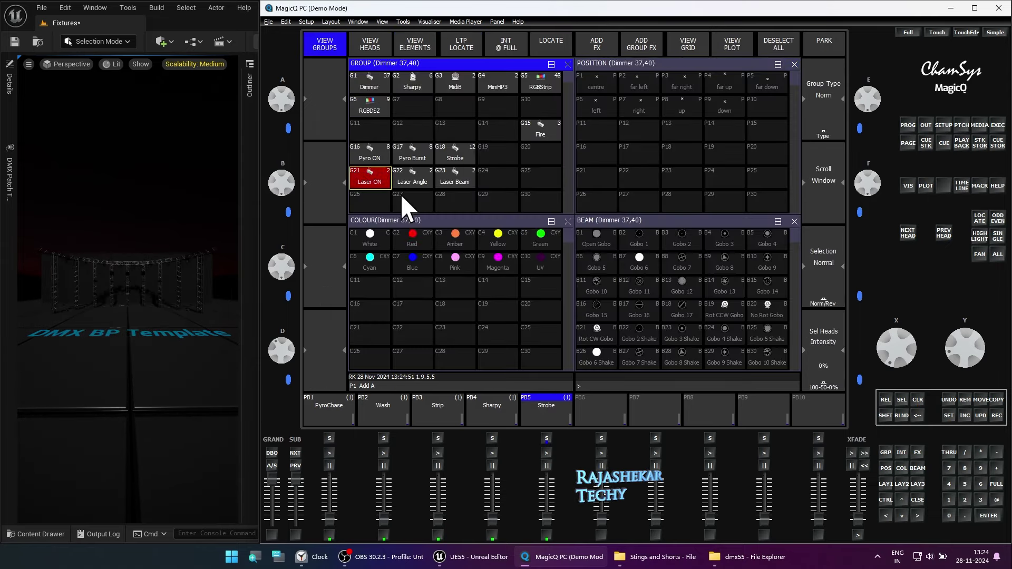
{"action": "left_click", "coordinate": [464, 183]}
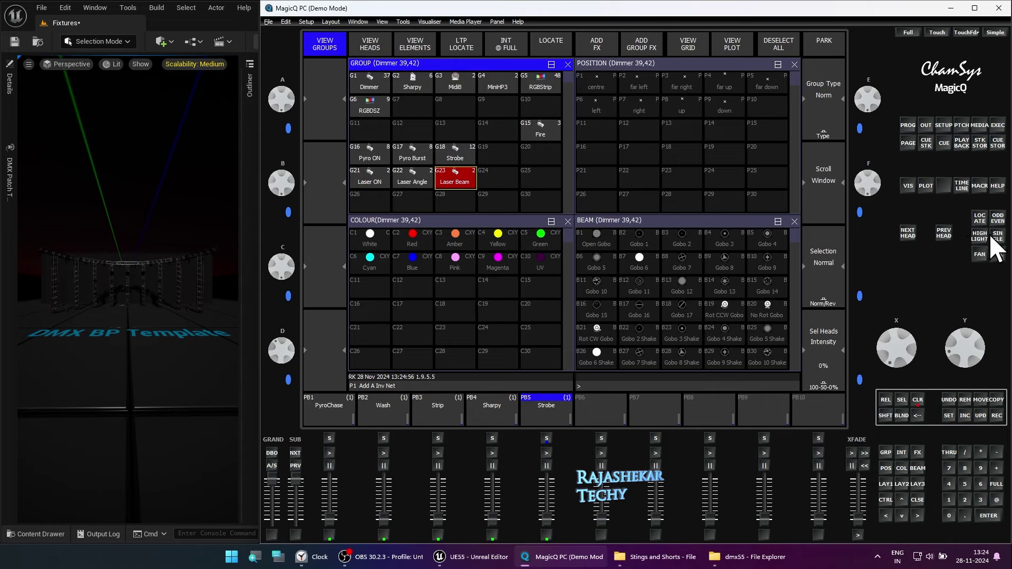
{"action": "left_click", "coordinate": [591, 43]}
{"action": "left_click", "coordinate": [431, 102]}
{"action": "left_click", "coordinate": [514, 152]}
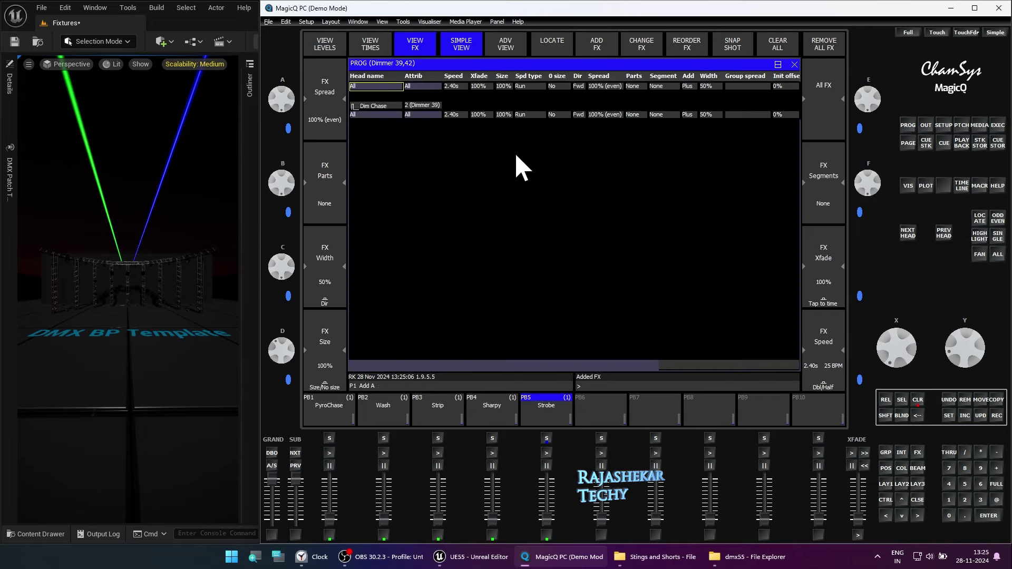
{"action": "left_click", "coordinate": [687, 114]}
{"action": "left_click", "coordinate": [556, 106]}
{"action": "left_click", "coordinate": [453, 114]}
{"action": "type", "text": "0.25"}
{"action": "key", "text": "Return"}
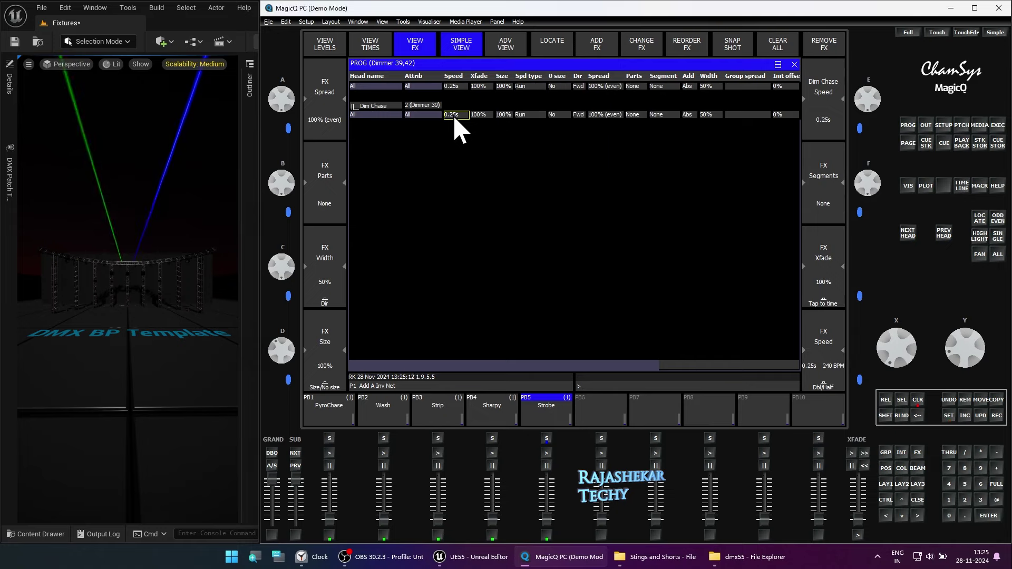
Add the Laser Angle group and set the Dim Chase to 2s, Centre out, Minus mode.
{"action": "left_click", "coordinate": [553, 114]}
{"action": "left_click", "coordinate": [553, 113]}
{"action": "left_click", "coordinate": [886, 484]}
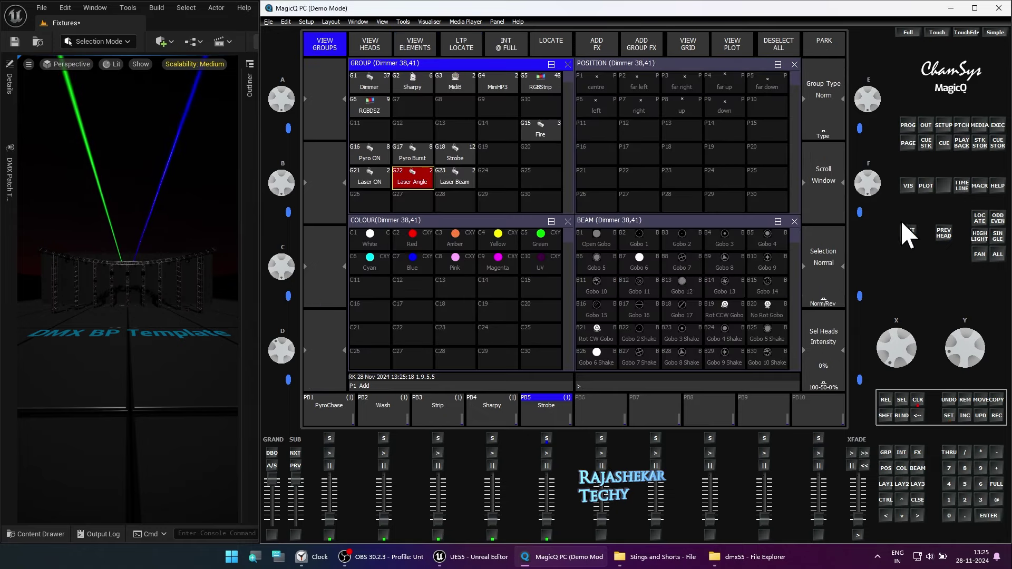
{"action": "left_click", "coordinate": [455, 115]}
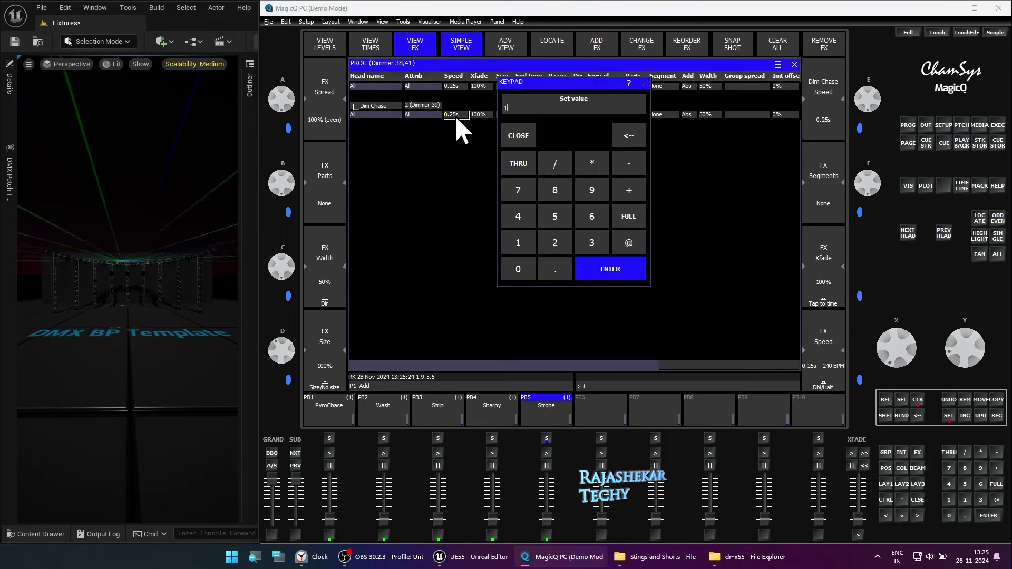
{"action": "left_click", "coordinate": [456, 118]}
{"action": "left_click", "coordinate": [457, 116]}
{"action": "type", "text": "2"}
{"action": "key", "text": "Return"}
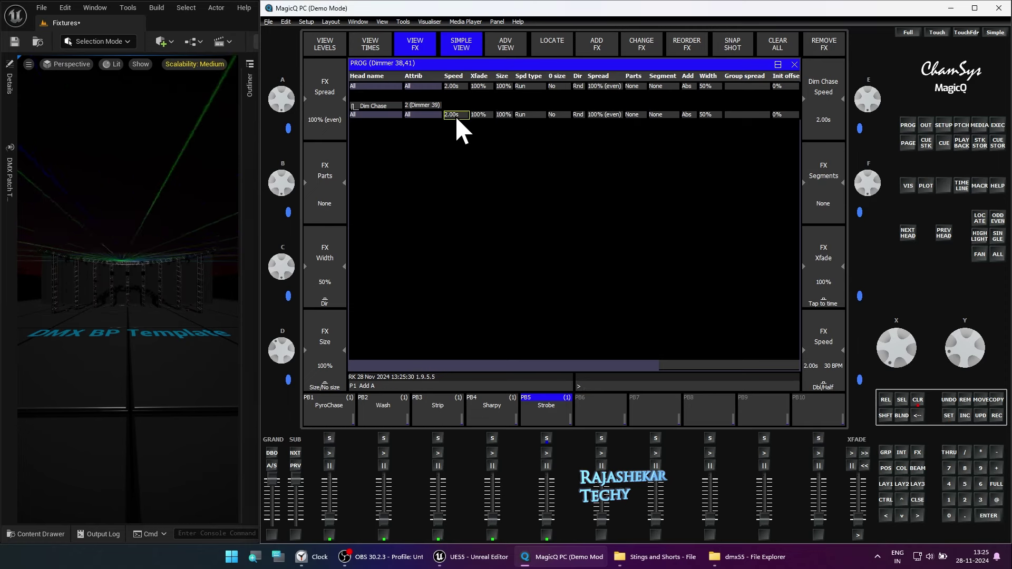
{"action": "left_click", "coordinate": [580, 115]}
{"action": "left_click", "coordinate": [605, 116]}
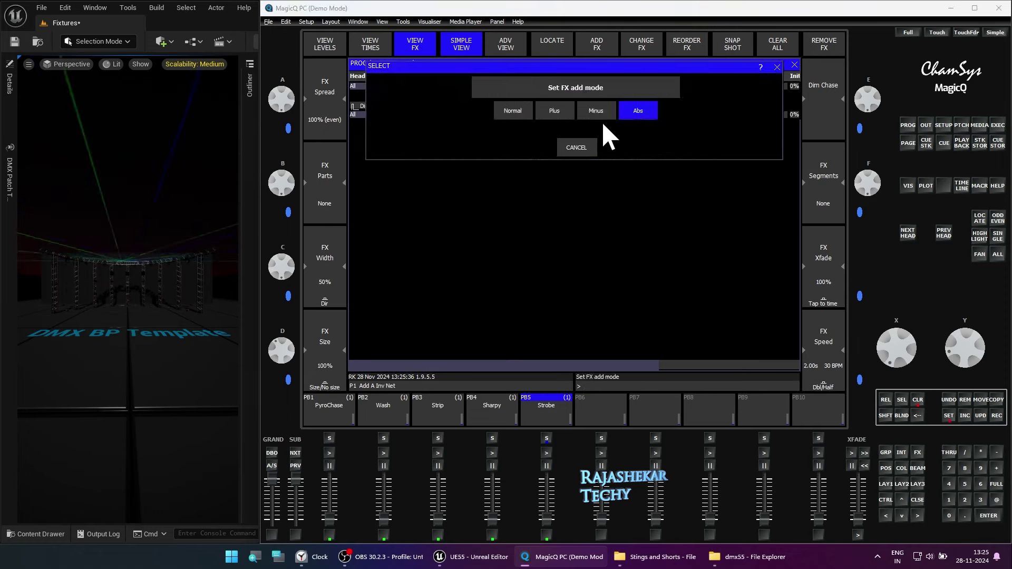
{"action": "left_click", "coordinate": [601, 113]}
{"action": "left_click", "coordinate": [603, 116]}
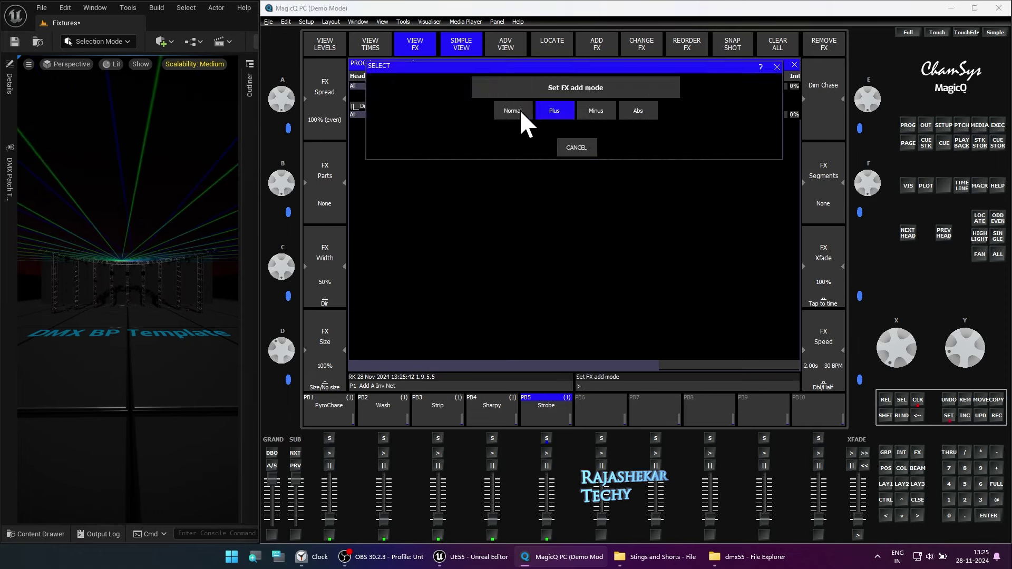
{"action": "left_click", "coordinate": [158, 317]}
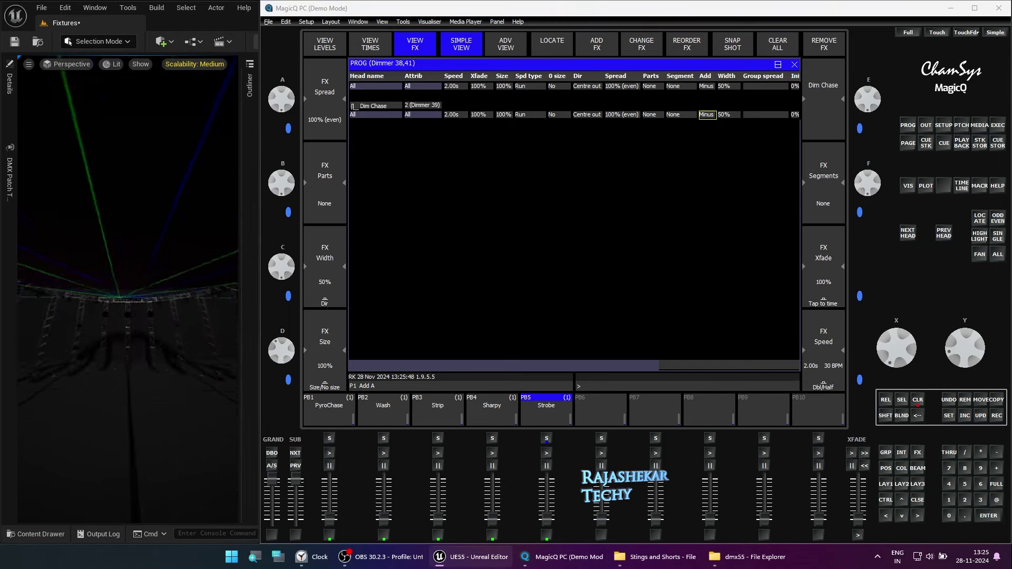
Record the laser effect onto playback 6 and name it Laser.
{"action": "left_click", "coordinate": [596, 404]}
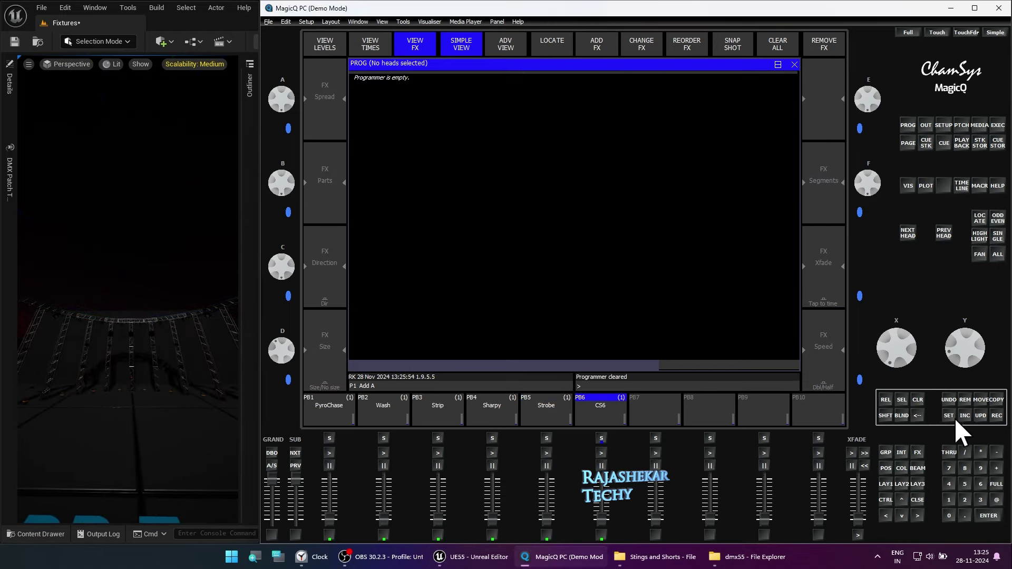
{"action": "left_click", "coordinate": [949, 415]}
{"action": "left_click", "coordinate": [601, 417]}
{"action": "type", "text": "Laser"}
{"action": "key", "text": "Return"}
Select the RGBDSZ group and colour it yellow.
{"action": "left_click", "coordinate": [886, 452]}
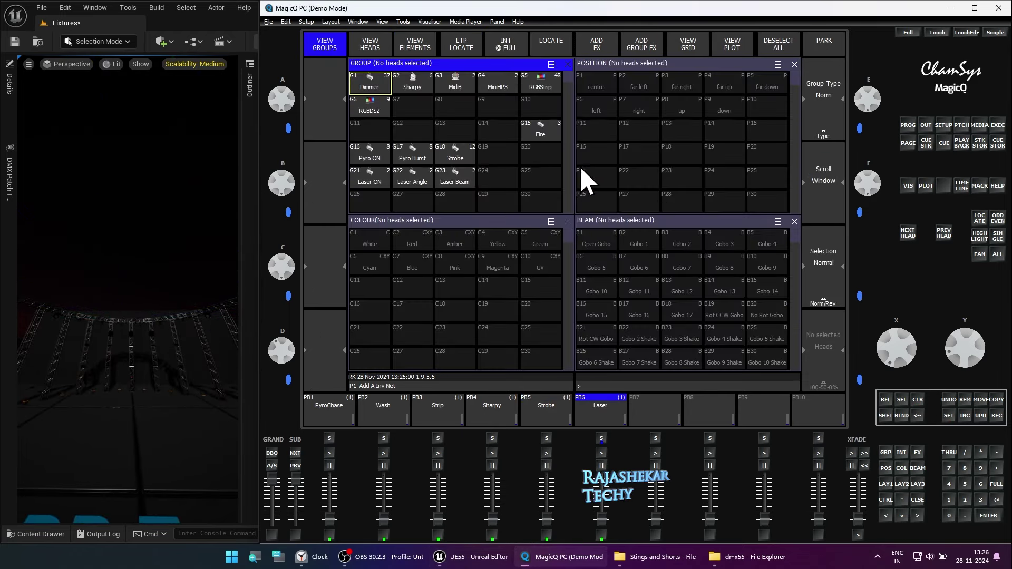
{"action": "left_click", "coordinate": [211, 296]}
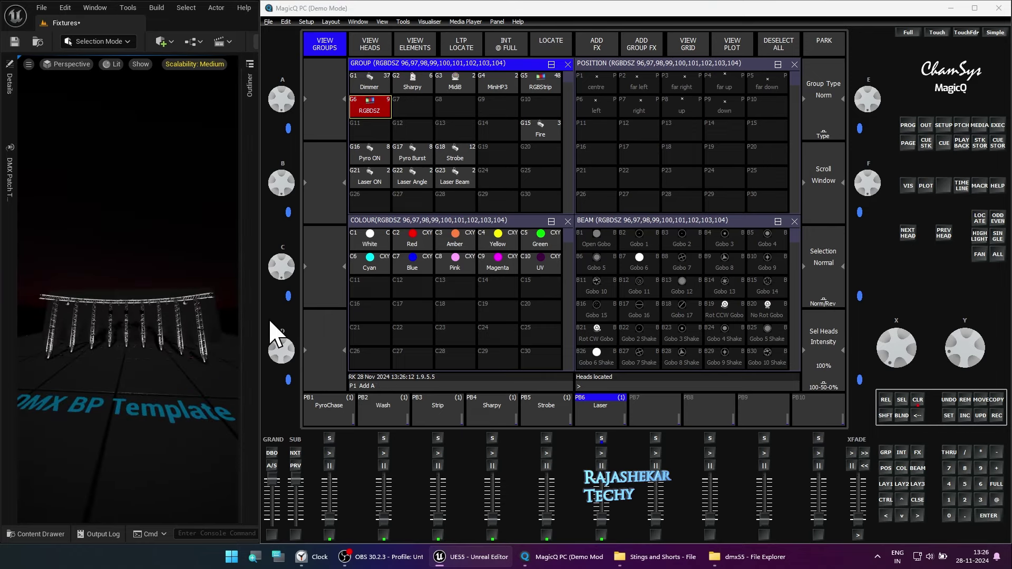
{"action": "left_click", "coordinate": [496, 243]}
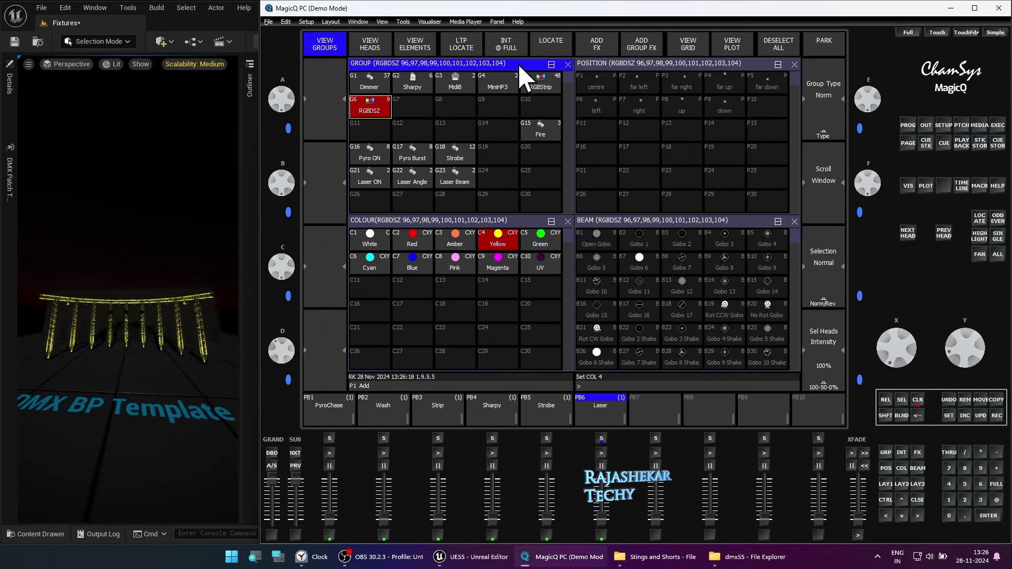
Add a centre-out Bounce 4steps dimmer effect at 0.25s and record it onto playback 7.
{"action": "left_click", "coordinate": [601, 48]}
{"action": "left_click", "coordinate": [596, 95]}
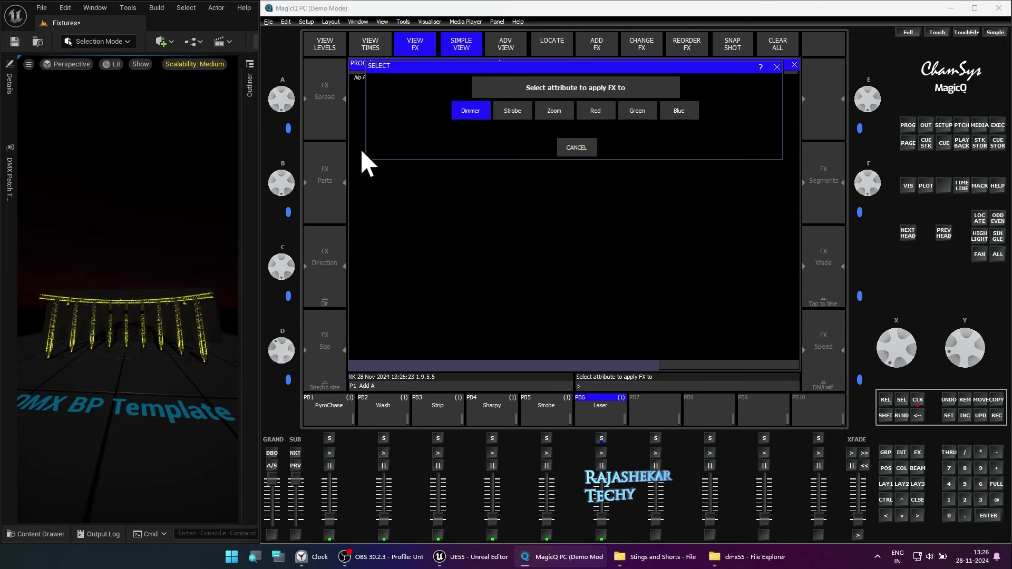
{"action": "left_click", "coordinate": [484, 114]}
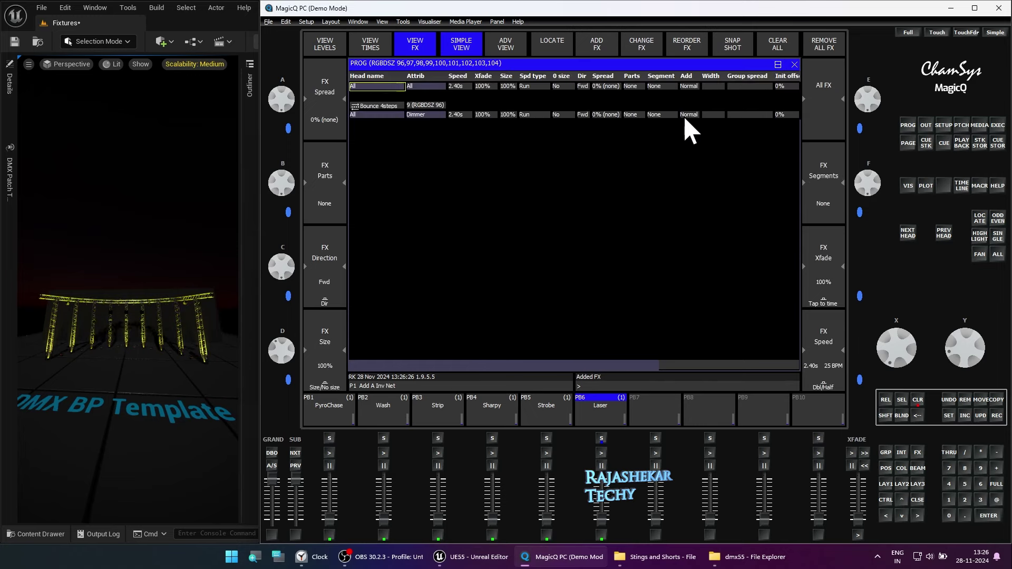
{"action": "left_click", "coordinate": [585, 115]}
{"action": "left_click", "coordinate": [467, 116]}
{"action": "type", "text": "0.25"}
{"action": "key", "text": "Return"}
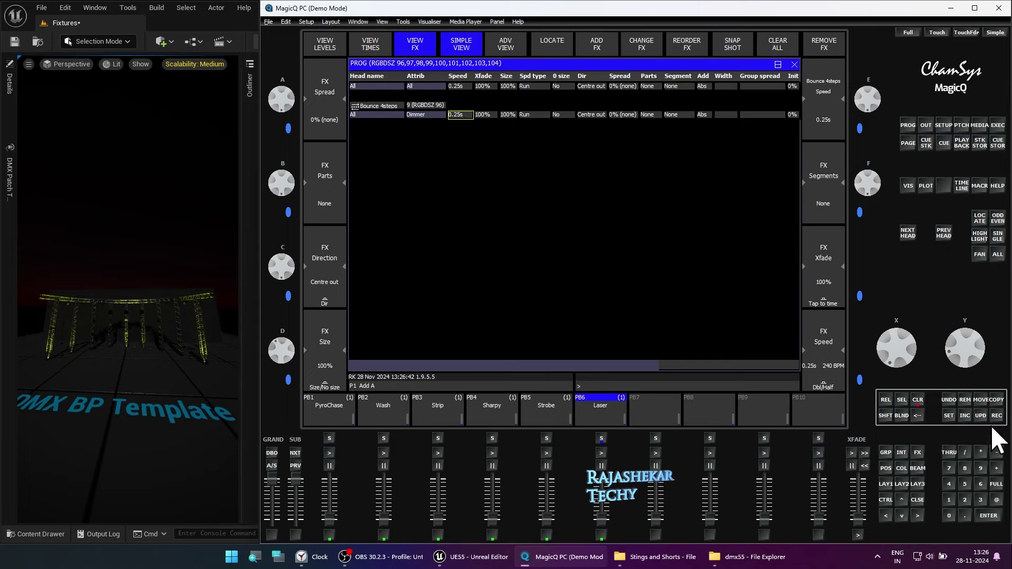
{"action": "left_click", "coordinate": [630, 422]}
Name playback 7 RGB.
{"action": "left_click", "coordinate": [949, 416]}
{"action": "left_click", "coordinate": [661, 406]}
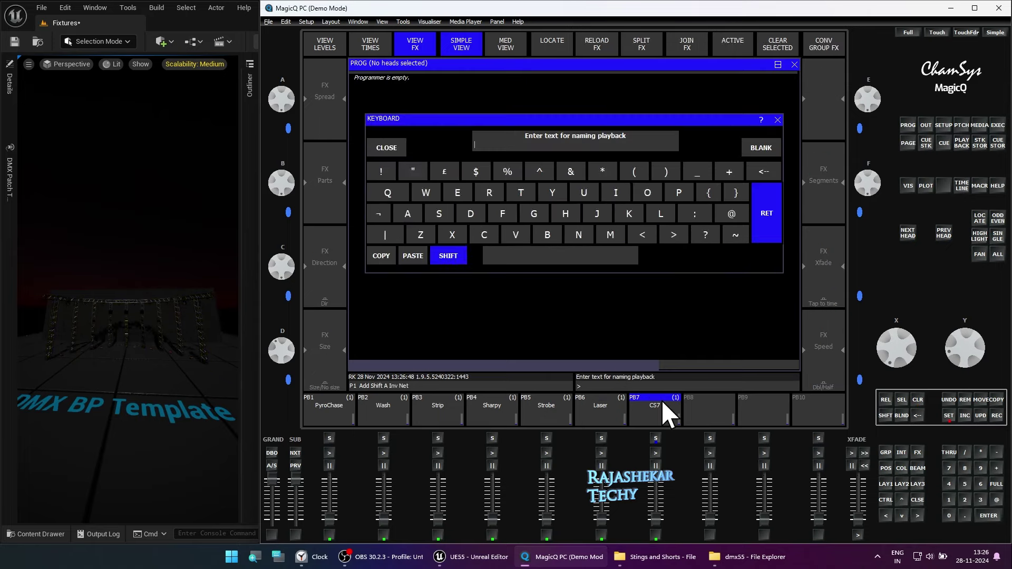
{"action": "type", "text": "RGB"}
{"action": "key", "text": "Return"}
Select the MiniHP3 heads, centre and slightly pan them, and colour them green.
{"action": "left_click", "coordinate": [886, 484]}
{"action": "left_click", "coordinate": [497, 85]}
{"action": "left_click", "coordinate": [978, 217]}
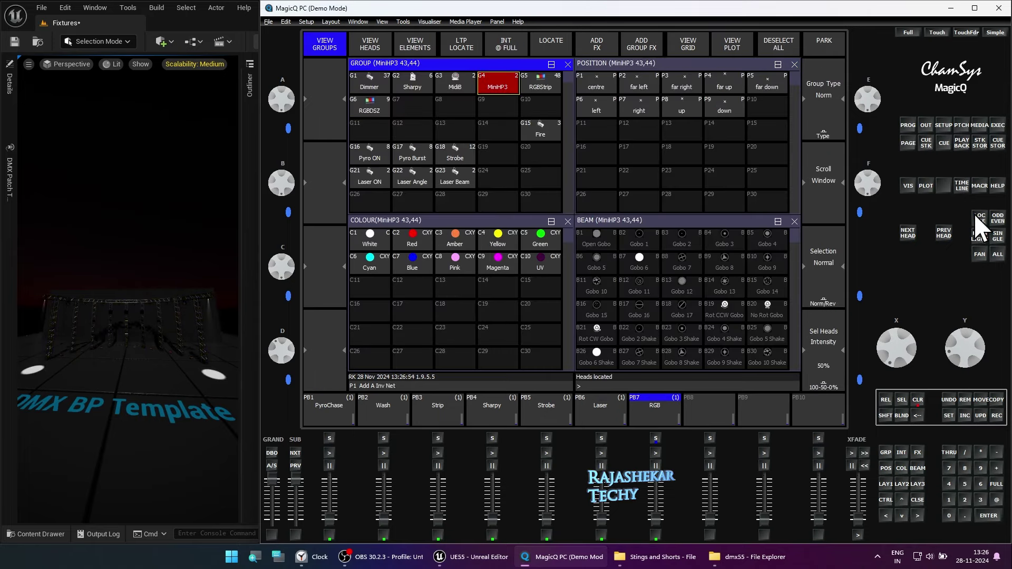
{"action": "left_click", "coordinate": [613, 85]}
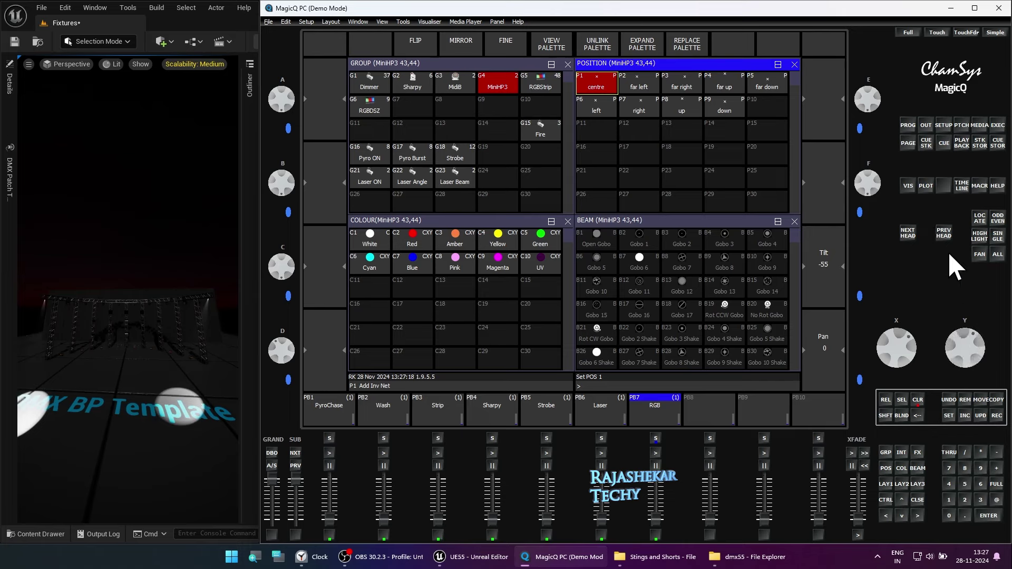
{"action": "left_click_drag", "start_coordinate": [897, 343], "coordinate": [907, 350]}
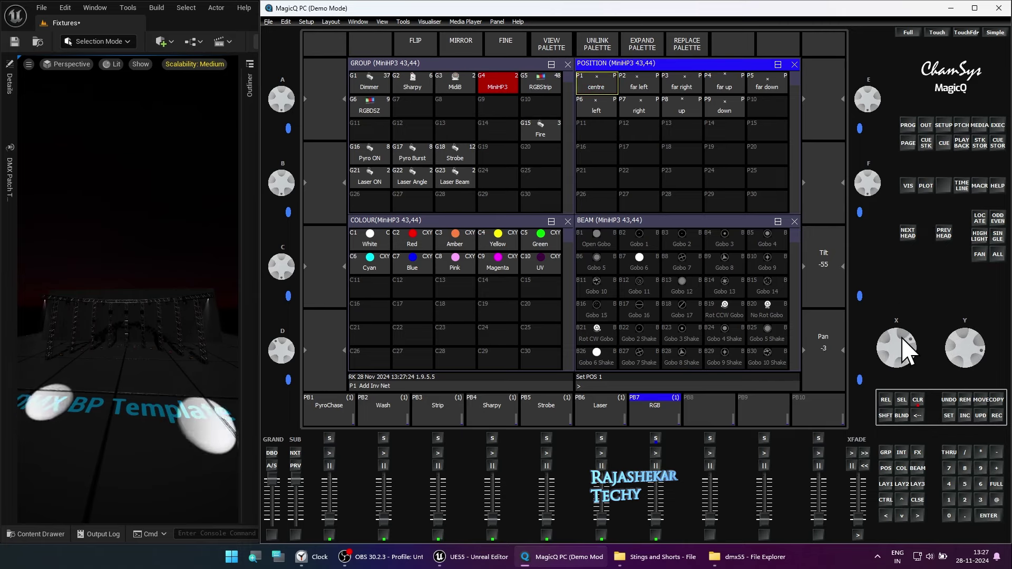
{"action": "left_click", "coordinate": [409, 238]}
{"action": "left_click", "coordinate": [373, 260]}
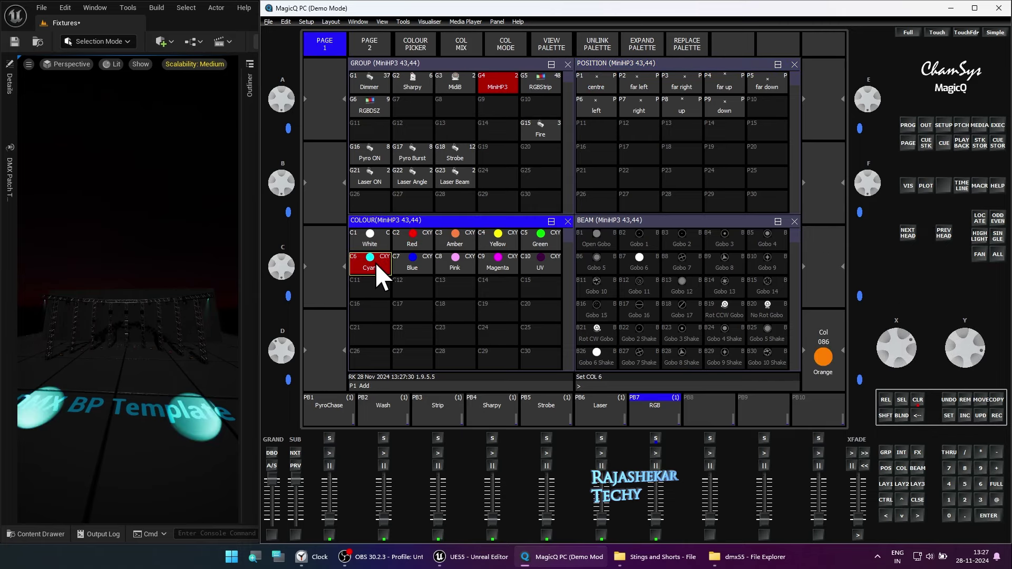
{"action": "left_click", "coordinate": [503, 258]}
{"action": "left_click", "coordinate": [541, 243]}
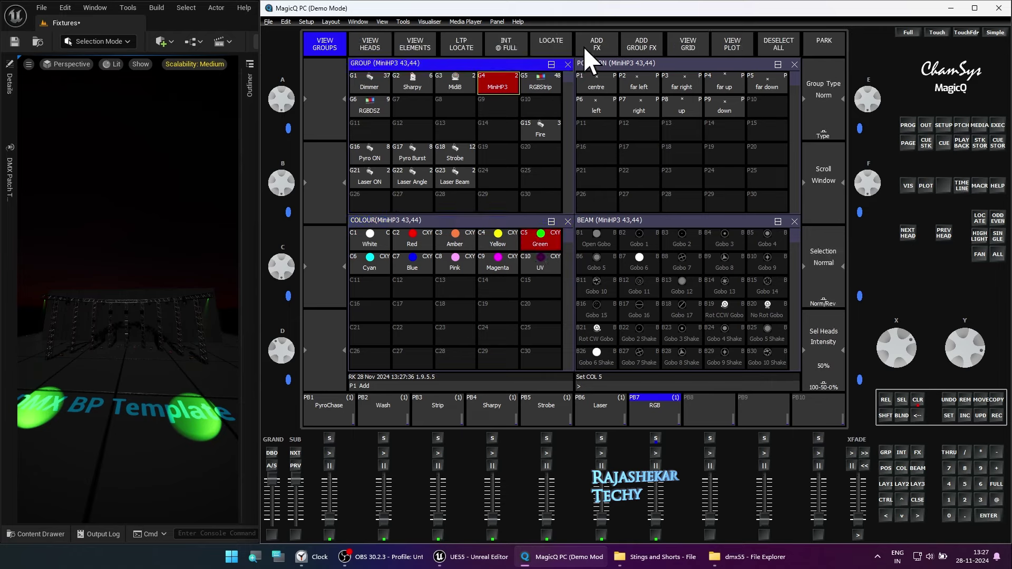
Add a circle position effect in Abs mode with Rnd direction at 0.25s.
{"action": "left_click", "coordinate": [583, 46]}
{"action": "left_click", "coordinate": [472, 101]}
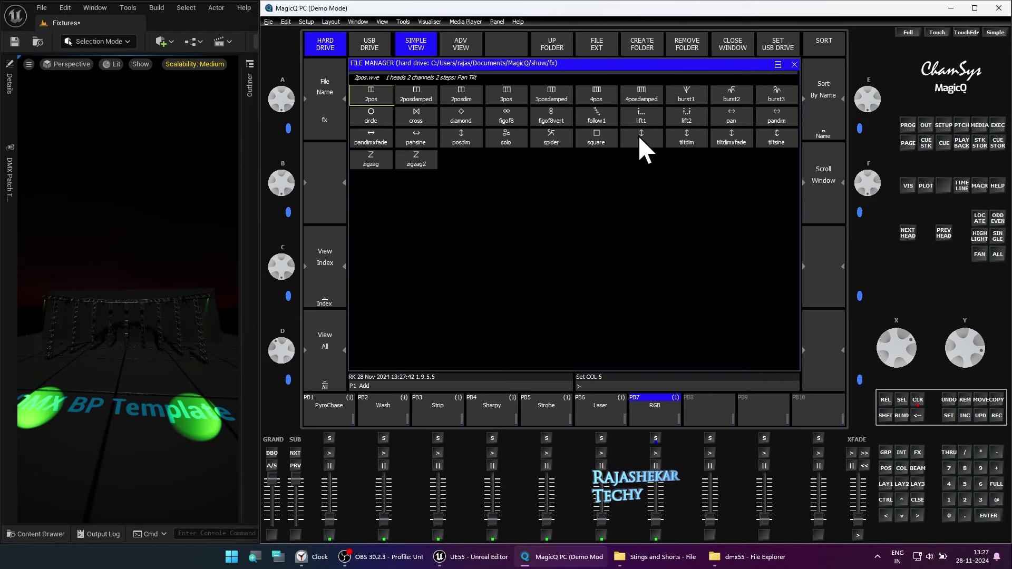
{"action": "left_click", "coordinate": [372, 115]}
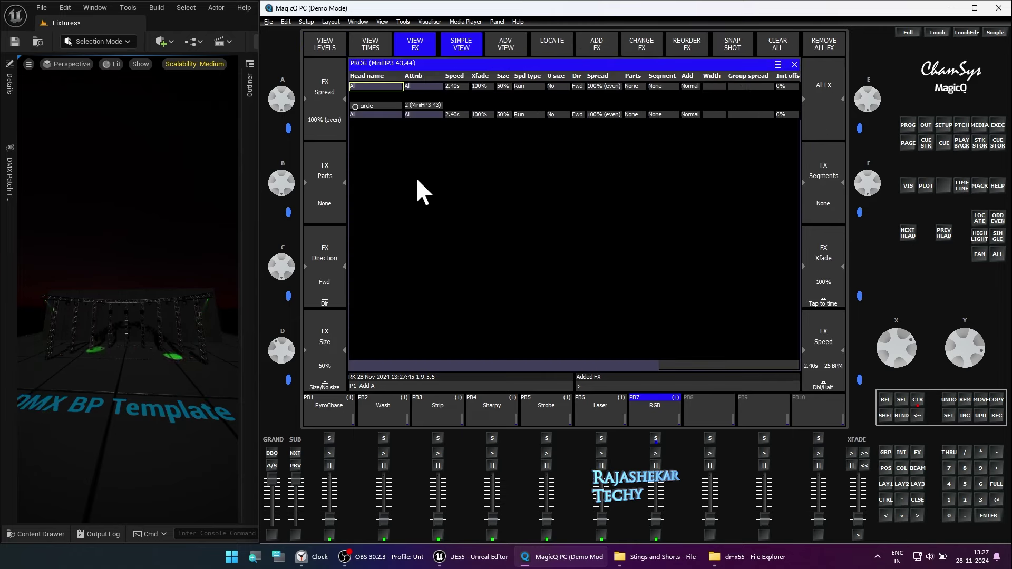
{"action": "left_click", "coordinate": [685, 114]}
{"action": "left_click", "coordinate": [457, 115]}
{"action": "type", "text": "5"}
{"action": "key", "text": "Return"}
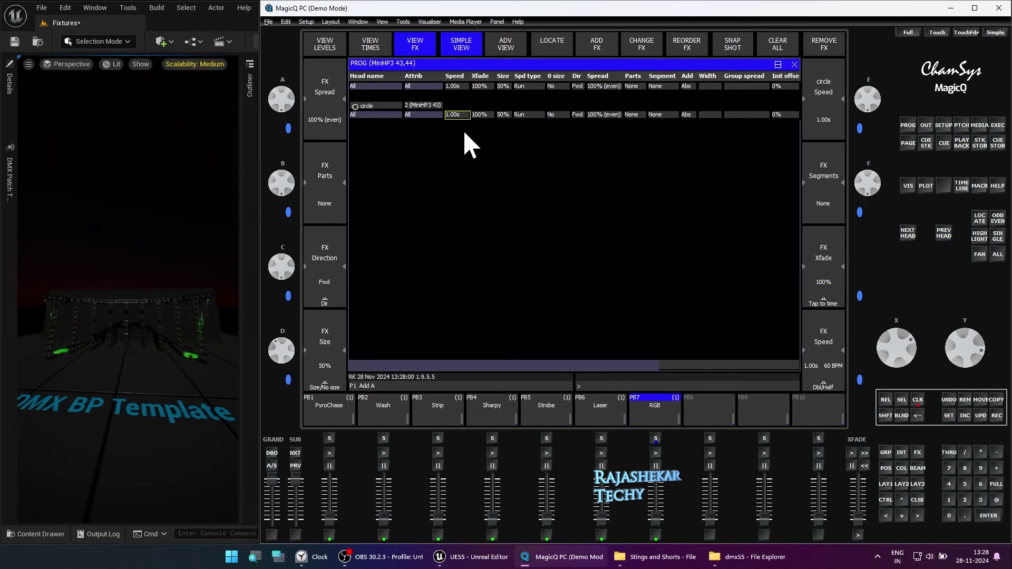
{"action": "left_click", "coordinate": [577, 114]}
{"action": "left_click", "coordinate": [576, 132]}
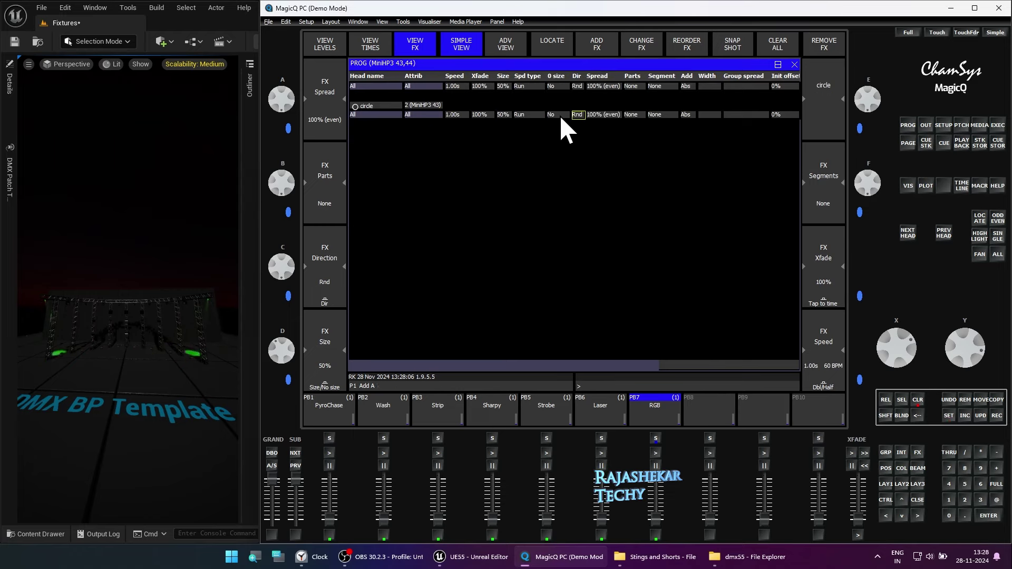
{"action": "left_click", "coordinate": [457, 115]}
{"action": "type", "text": ".25"}
{"action": "key", "text": "Return"}
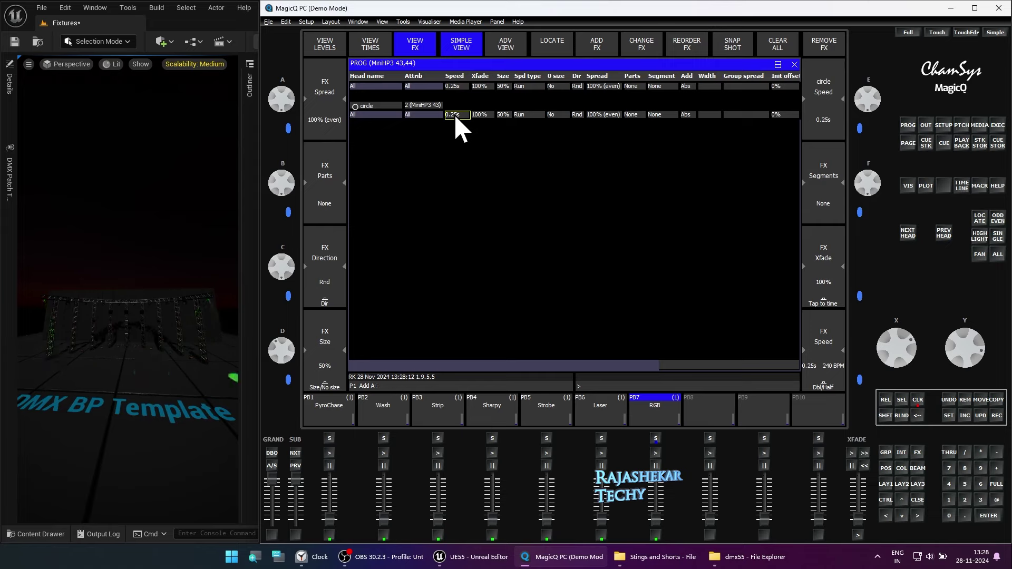
Set the circle size to 5% and its speed to 0.50s.
{"action": "left_click", "coordinate": [503, 114]}
{"action": "type", "text": "25"}
{"action": "key", "text": "Return"}
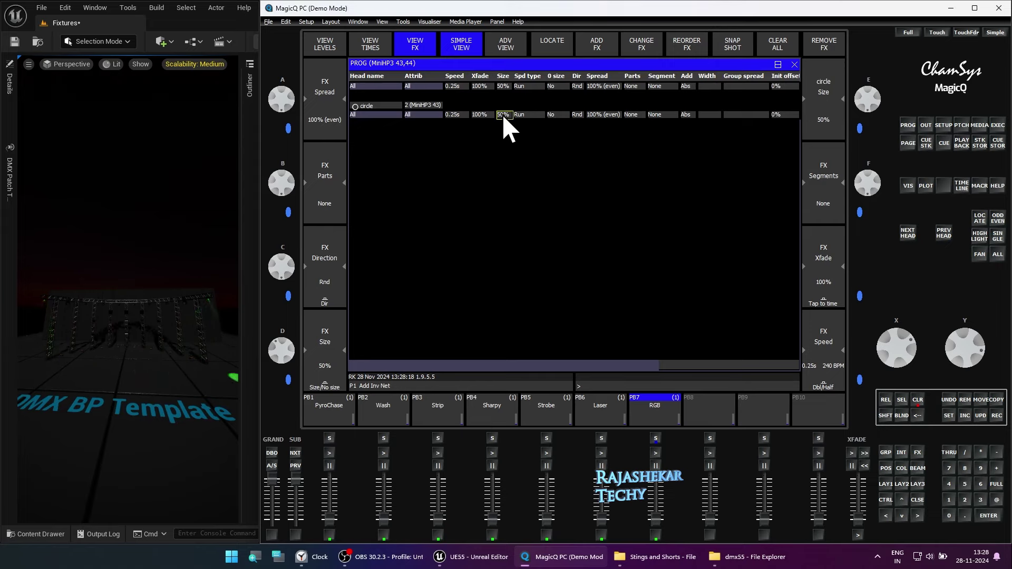
{"action": "left_click", "coordinate": [503, 114]}
{"action": "type", "text": "1"}
{"action": "key", "text": "Return"}
{"action": "left_click", "coordinate": [505, 115]}
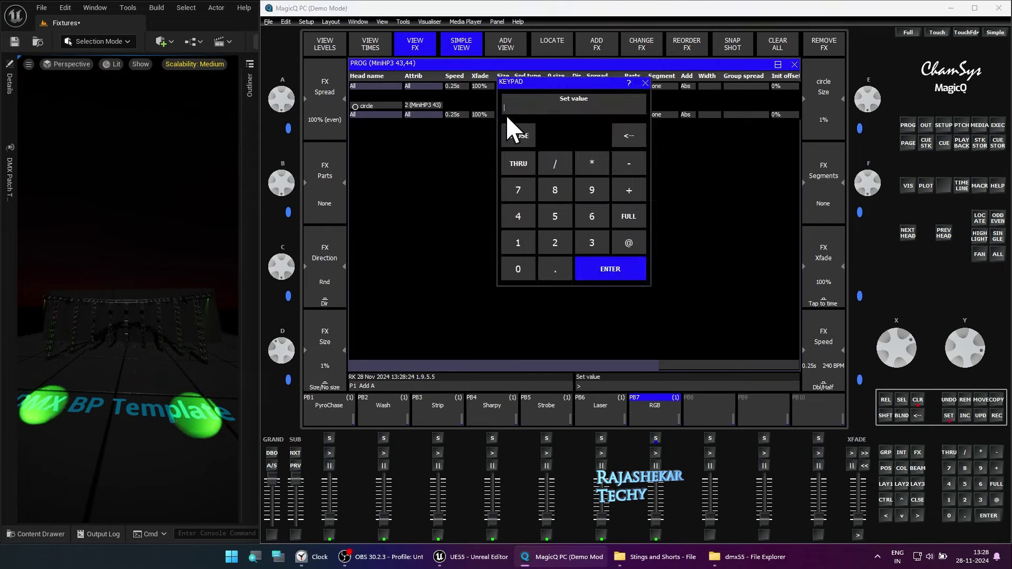
{"action": "type", "text": "5"}
{"action": "key", "text": "Return"}
{"action": "left_click", "coordinate": [454, 115]}
{"action": "type", "text": "1"}
{"action": "key", "text": "Return"}
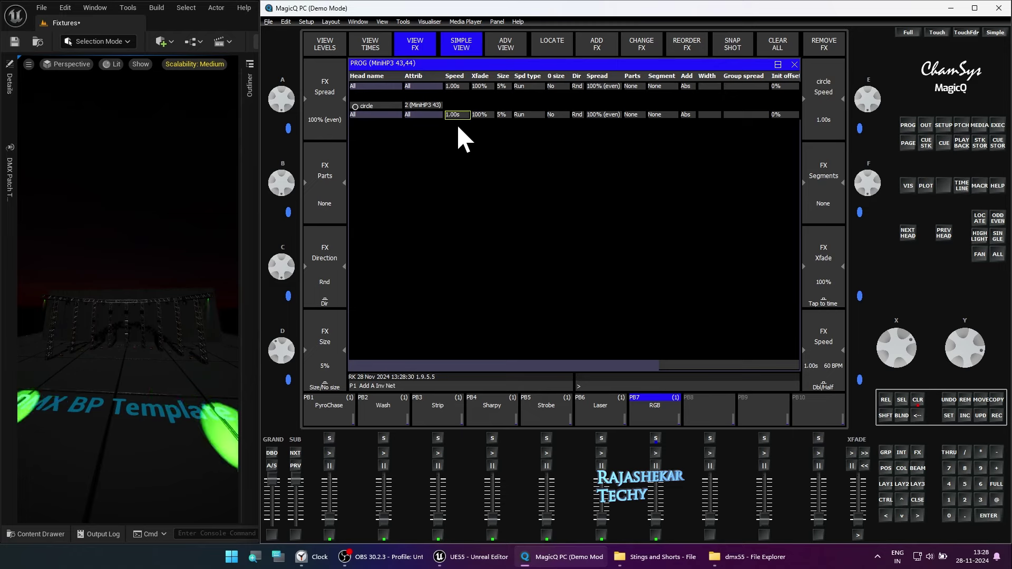
{"action": "type", "text": "0.5"}
{"action": "key", "text": "Return"}
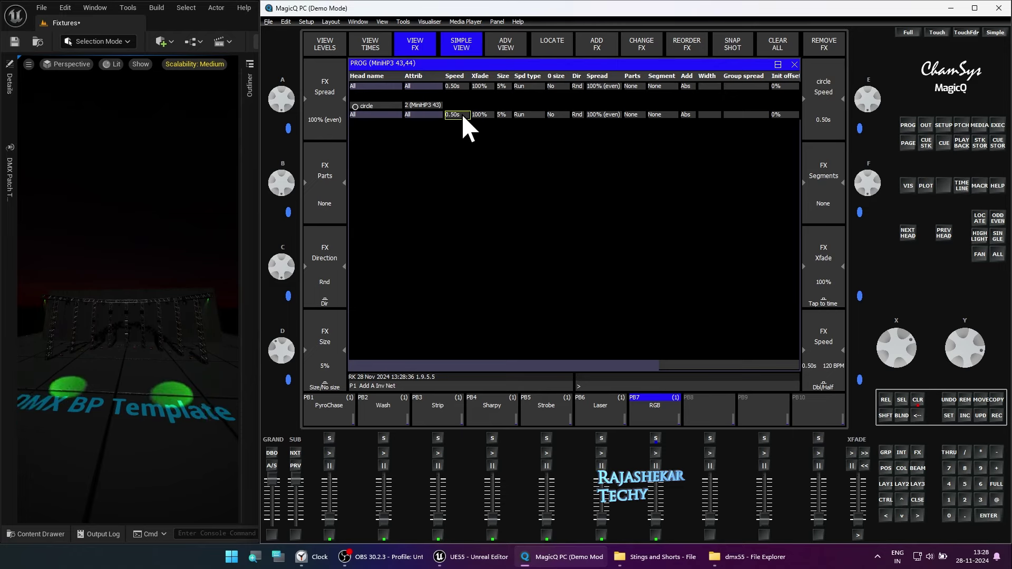
Set the circle's add modes to Abs and record it onto playback 8.
{"action": "left_click", "coordinate": [685, 114]}
{"action": "left_click", "coordinate": [606, 113]}
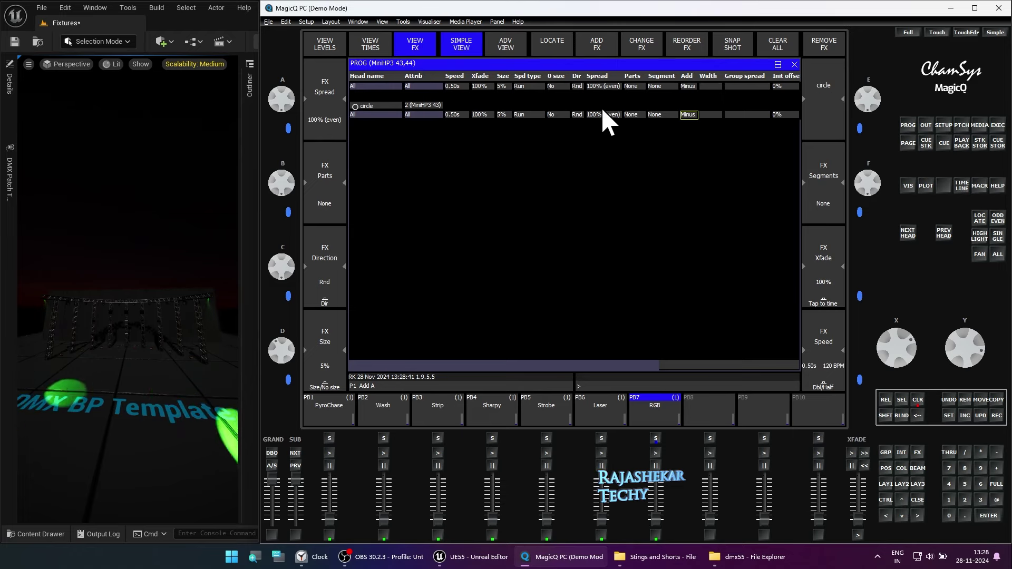
{"action": "left_click", "coordinate": [687, 115]}
{"action": "left_click", "coordinate": [556, 111]}
{"action": "left_click", "coordinate": [685, 115]}
{"action": "left_click", "coordinate": [645, 108]}
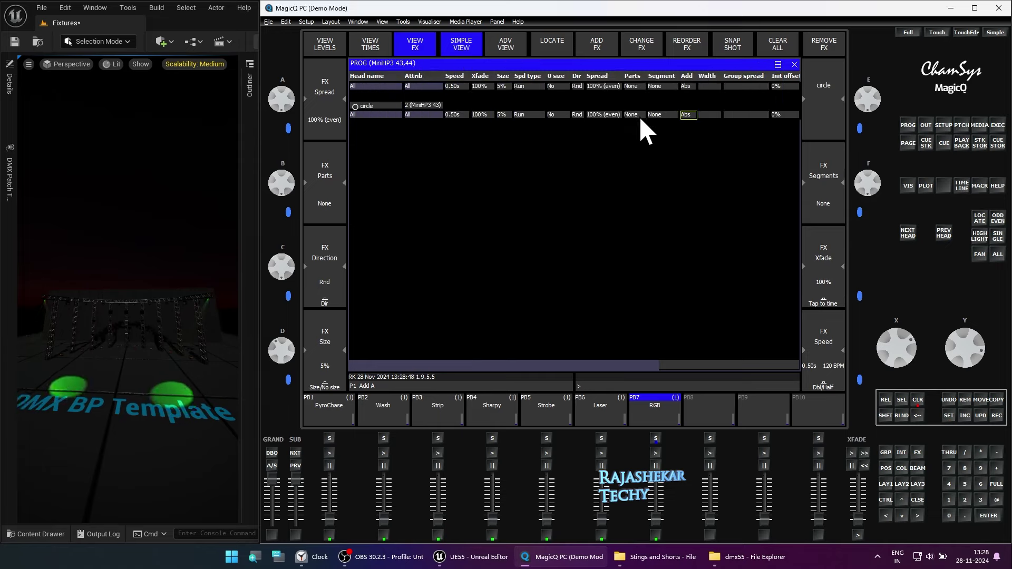
{"action": "left_click", "coordinate": [997, 416]}
Name playback 8 'MiniScan'.
{"action": "left_click", "coordinate": [710, 411]}
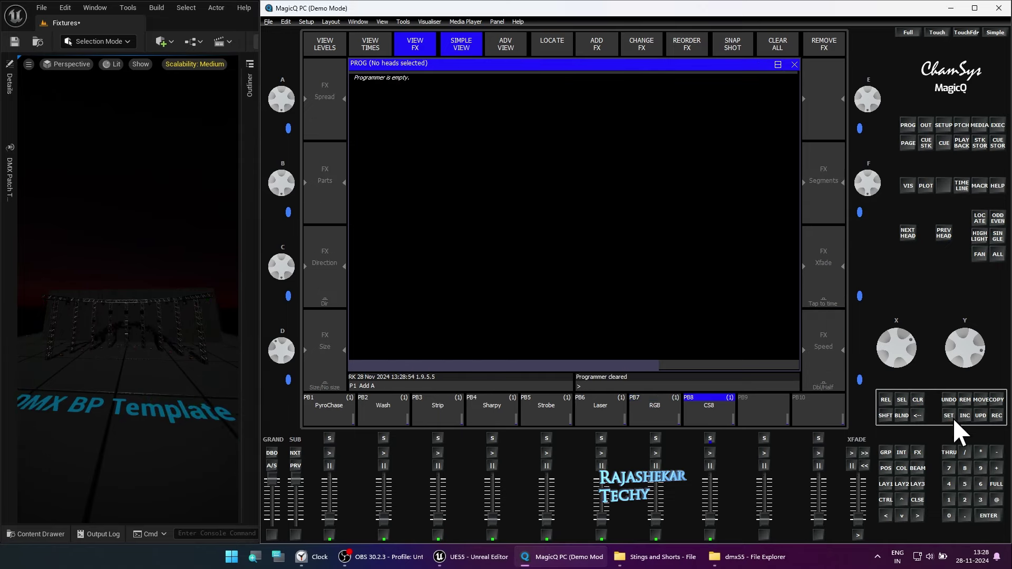
{"action": "type", "text": "MiniScan"}
{"action": "key", "text": "Return"}
Select the Fire group G15 and record its look onto playback 9.
{"action": "left_click", "coordinate": [902, 486]}
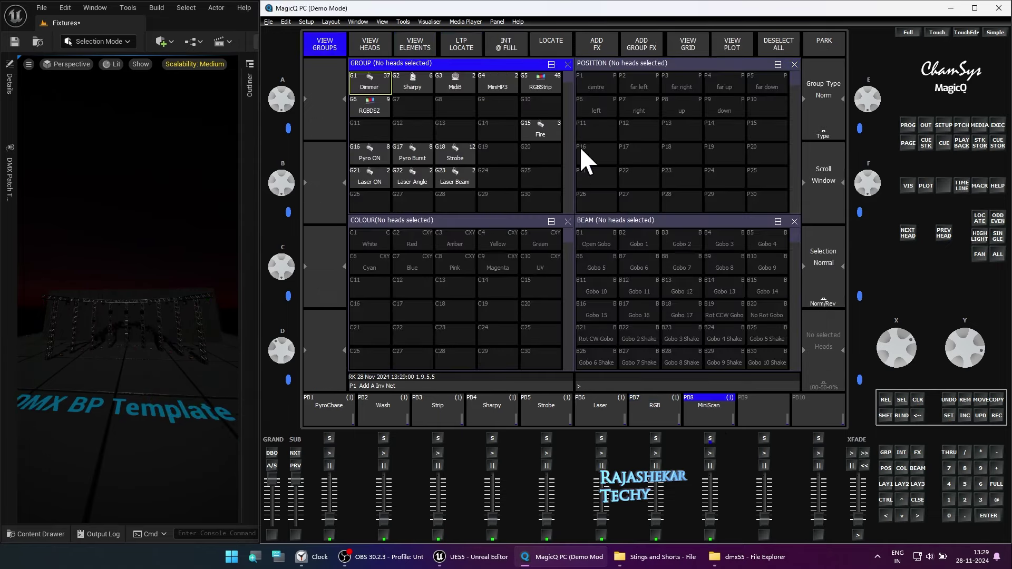
{"action": "left_click", "coordinate": [529, 129]}
{"action": "left_click", "coordinate": [980, 218]}
{"action": "left_click", "coordinate": [997, 415]}
{"action": "left_click", "coordinate": [764, 411]}
Name playback 9 'Fire' and bring it up to full.
{"action": "left_click", "coordinate": [948, 415]}
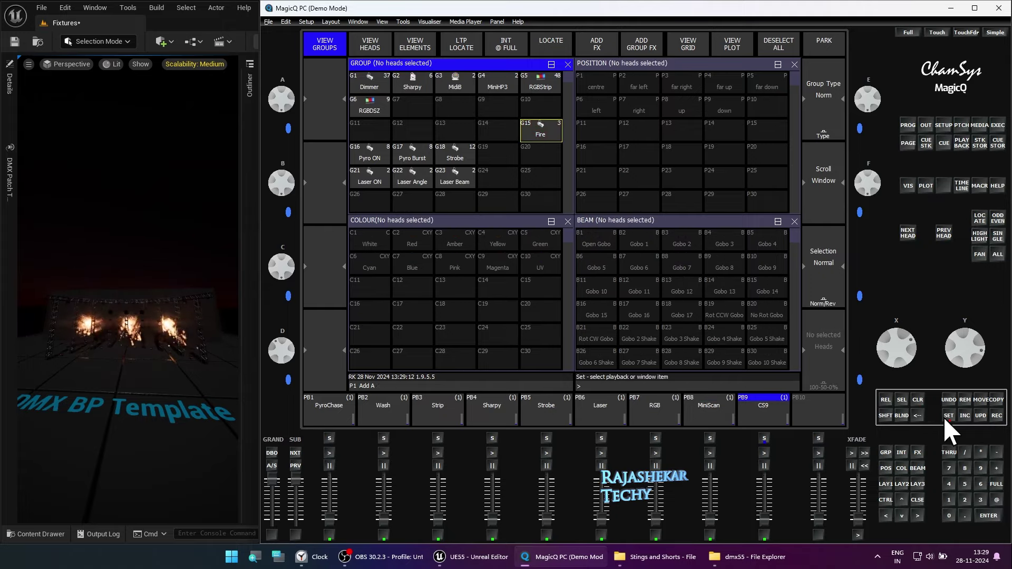
{"action": "left_click", "coordinate": [776, 416]}
{"action": "type", "text": "Fire"}
{"action": "key", "text": "Return"}
{"action": "left_click", "coordinate": [764, 452]}
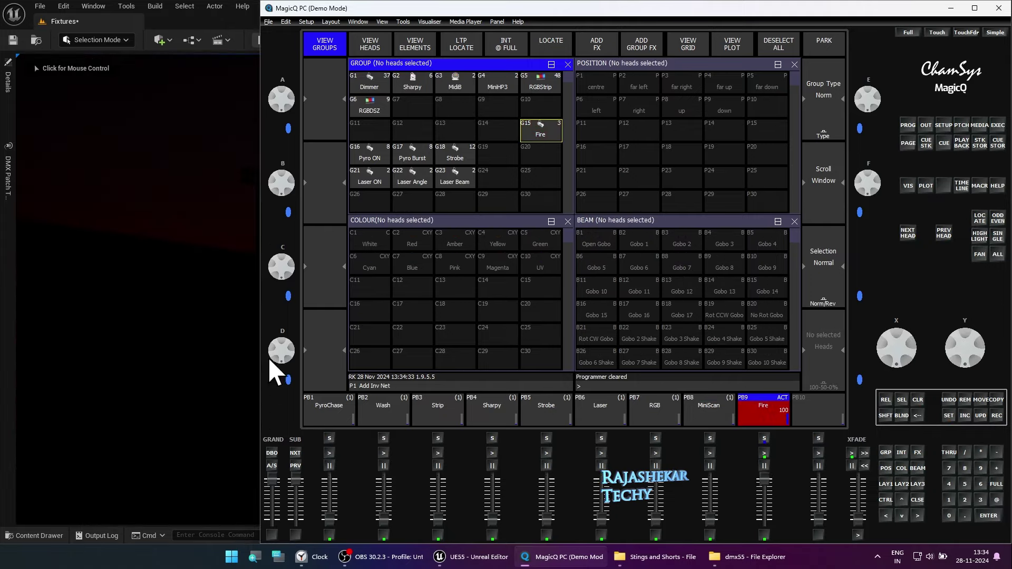
{"action": "key", "text": "alt+Tab"}
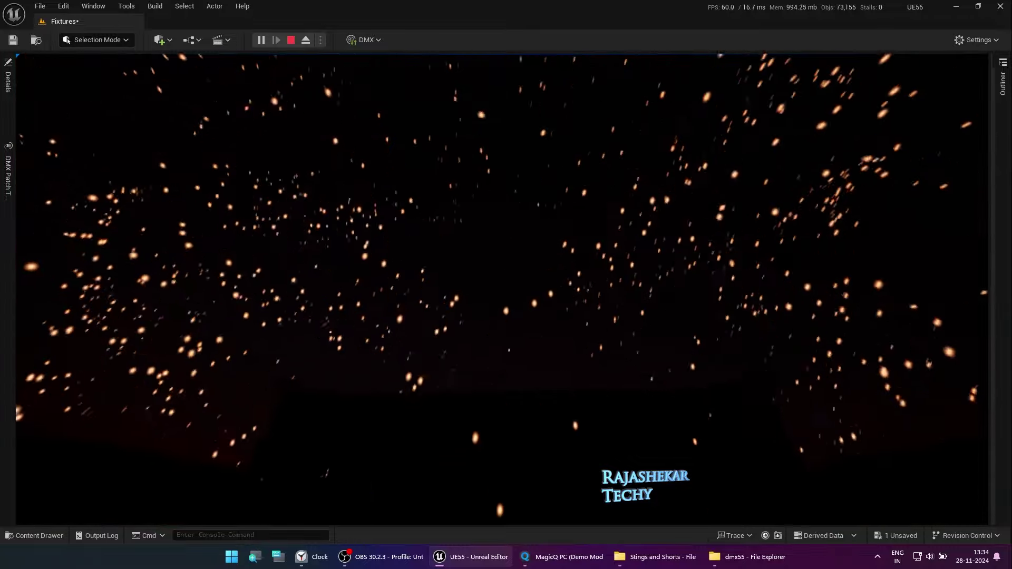
End Unreal's Play-in-Editor session after the fire sparks have played.
{"action": "key", "text": "Escape"}
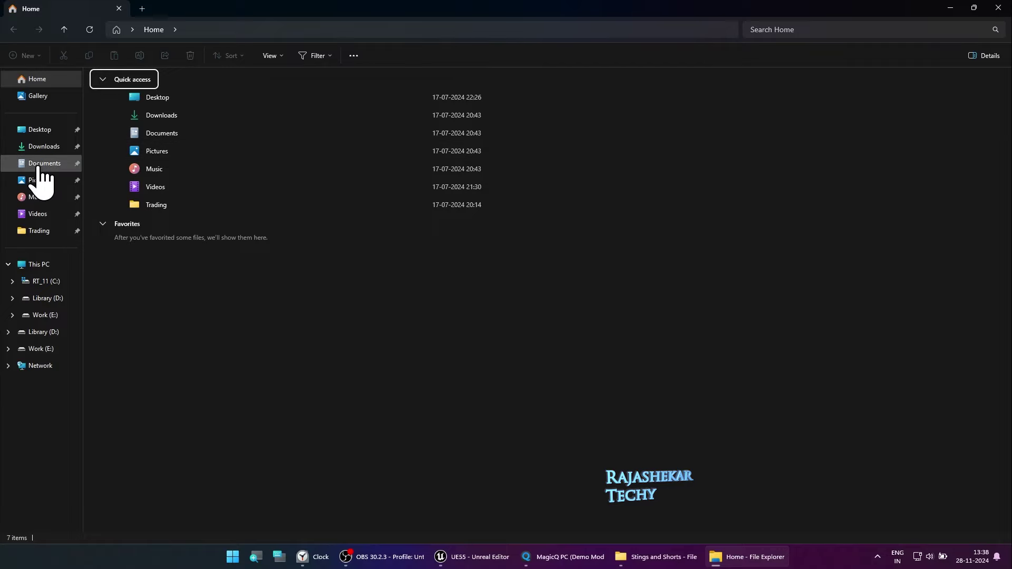
Navigate from Documents into MagicQ > show > audio.
{"action": "left_click", "coordinate": [37, 164]}
{"action": "left_click", "coordinate": [167, 138]}
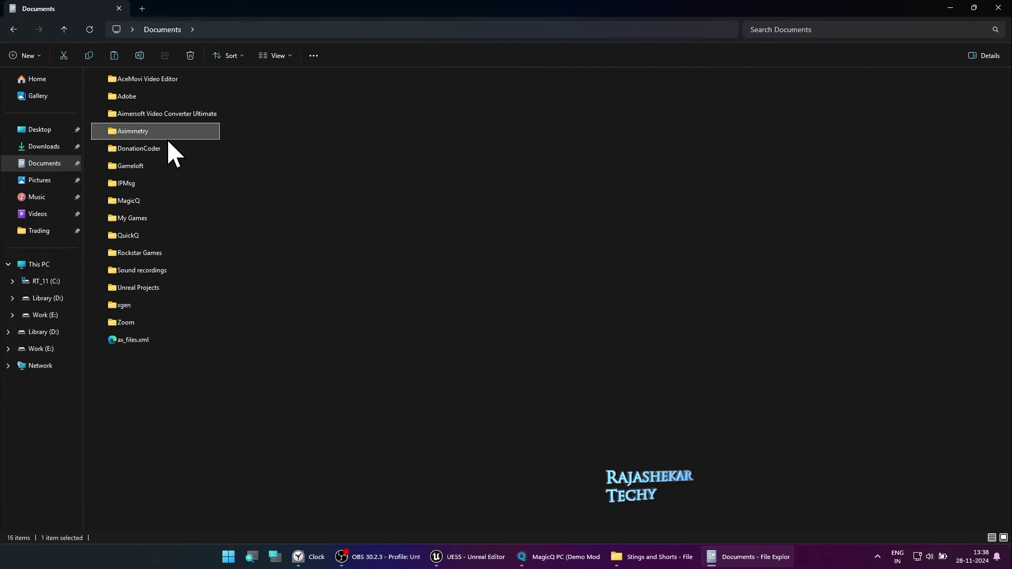
{"action": "key", "text": "m"}
{"action": "key", "text": "Return"}
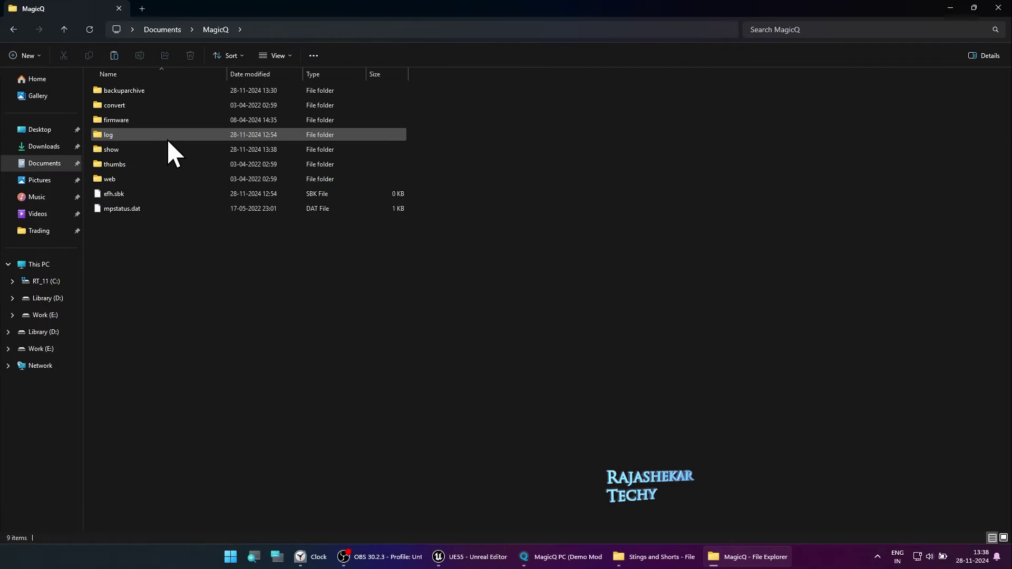
{"action": "key", "text": "Down"}
{"action": "key", "text": "Down"}
{"action": "key", "text": "Down"}
{"action": "key", "text": "Down"}
{"action": "key", "text": "Down"}
{"action": "key", "text": "Up"}
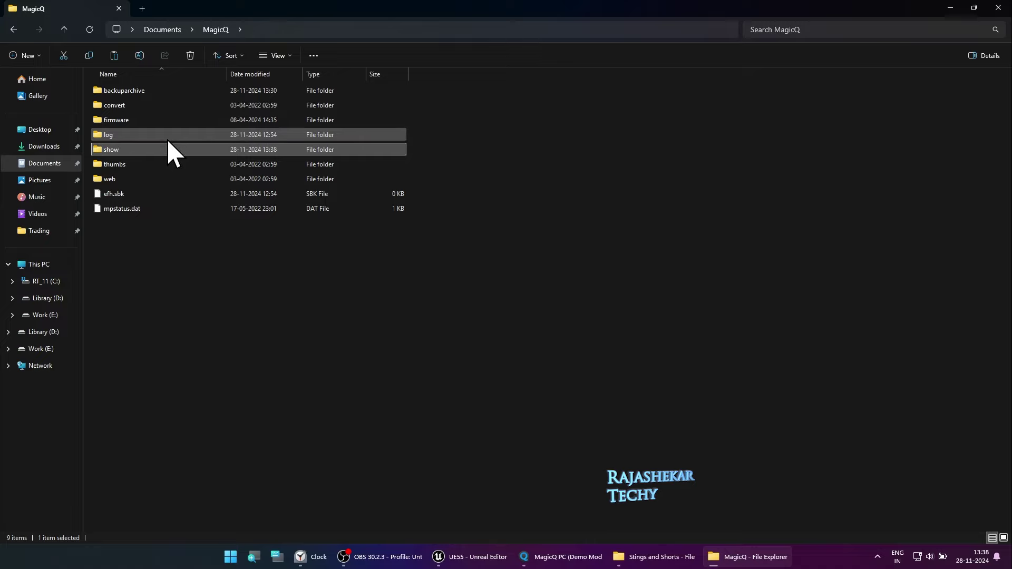
{"action": "key", "text": "Return"}
{"action": "key", "text": "a"}
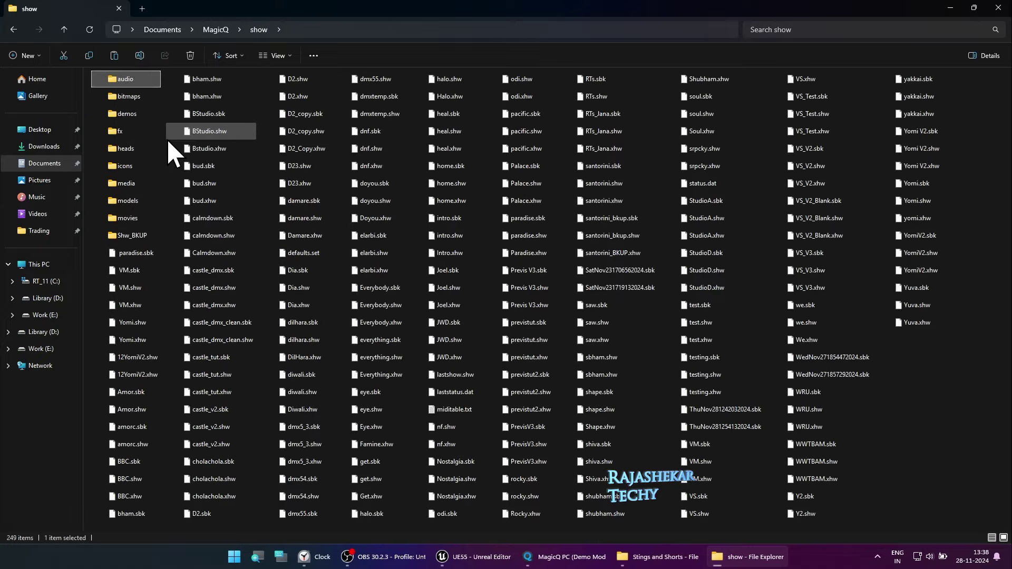
{"action": "key", "text": "Return"}
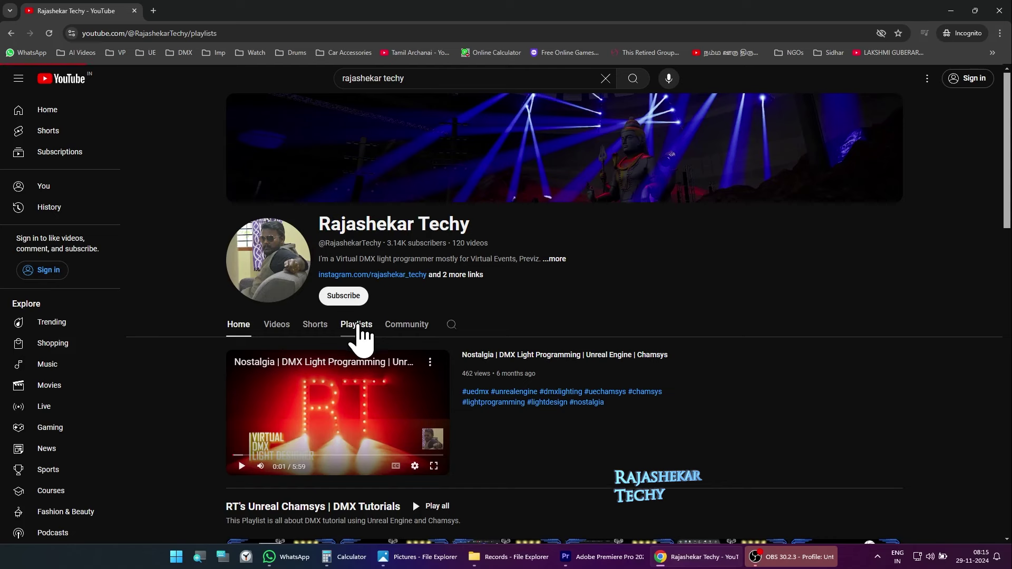
Open the RT's Unreal Chamsys | DMX Tutorials playlist from the channel's Playlists and pause its first video.
{"action": "left_click", "coordinate": [349, 325]}
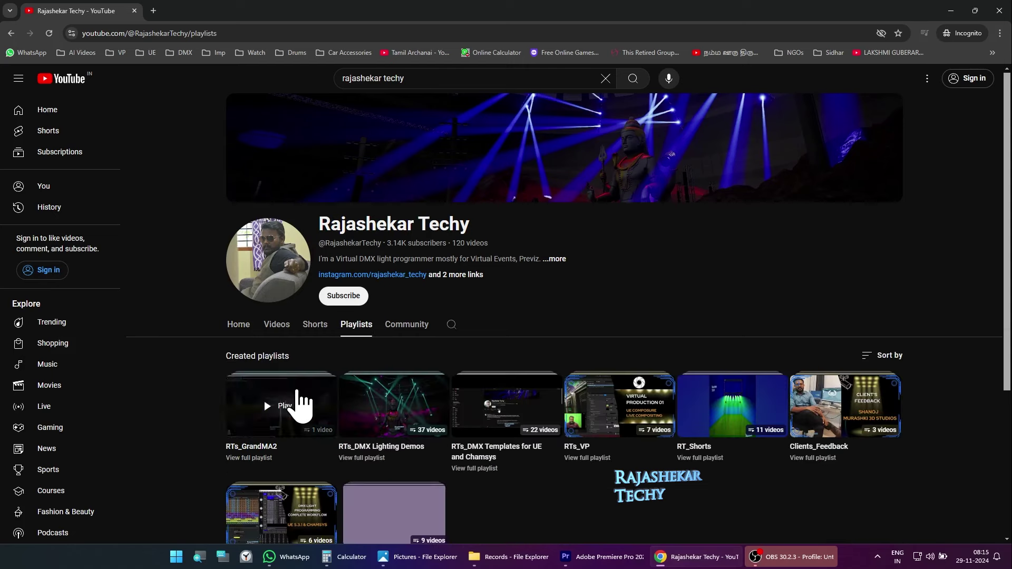
{"action": "scroll", "coordinate": [471, 372], "scroll_direction": "down", "scroll_amount": 2}
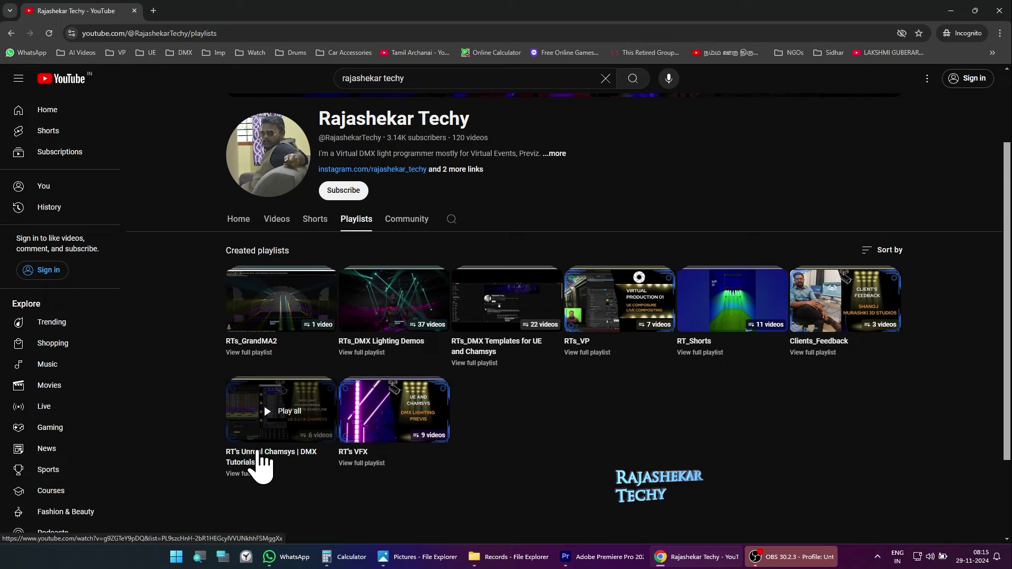
{"action": "left_click", "coordinate": [248, 455]}
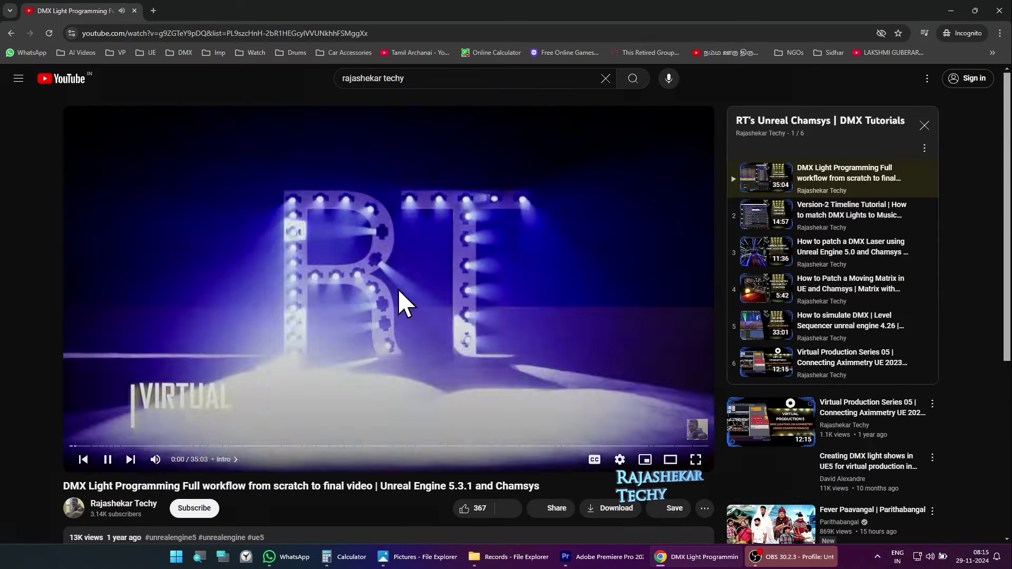
{"action": "left_click", "coordinate": [397, 290]}
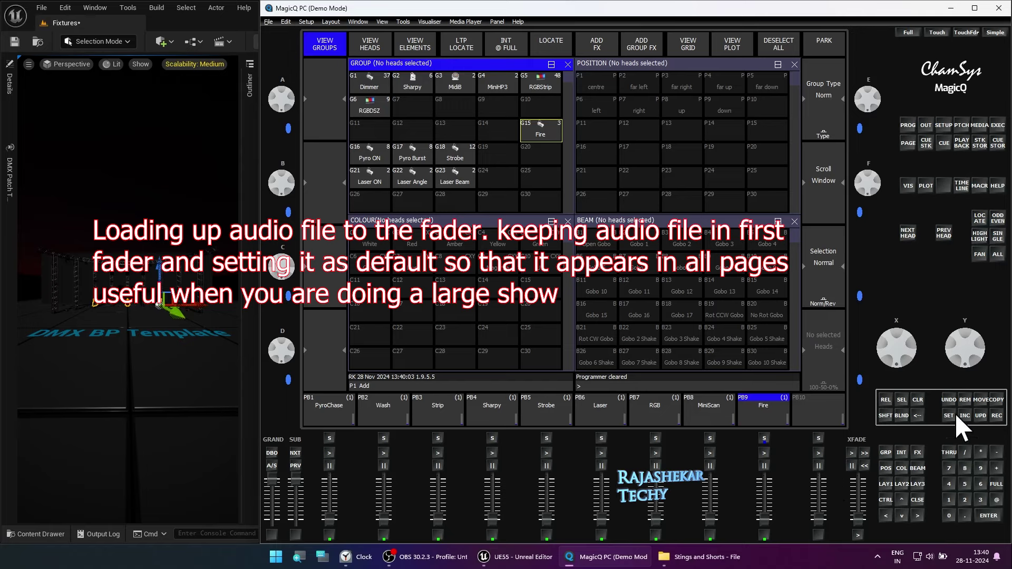
Move PyroChase from playback 1 to playback 10.
{"action": "left_click", "coordinate": [982, 402]}
{"action": "left_click", "coordinate": [333, 415]}
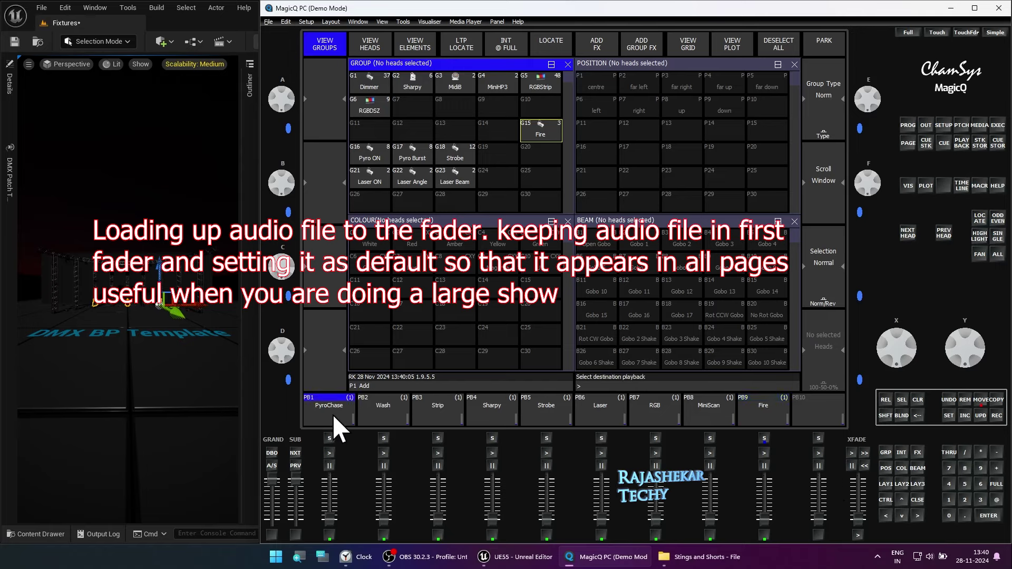
{"action": "left_click", "coordinate": [815, 436]}
{"action": "left_click", "coordinate": [296, 454]}
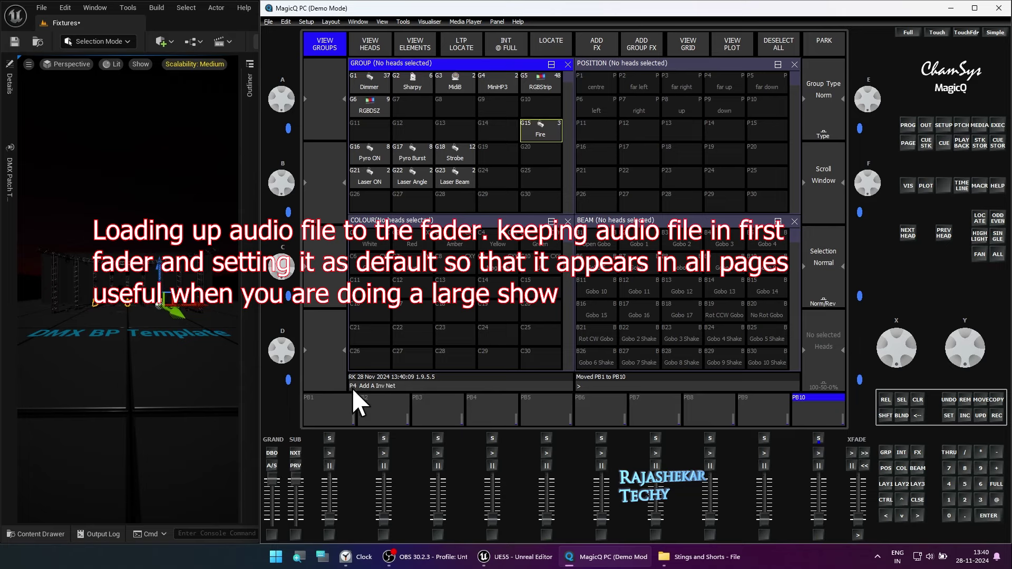
{"action": "left_click", "coordinate": [295, 453]}
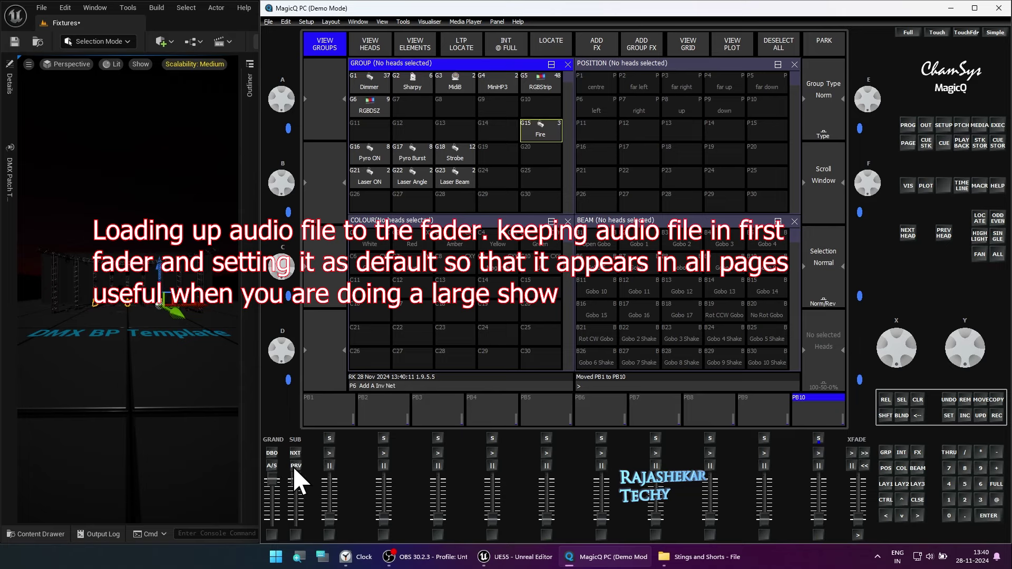
{"action": "left_click", "coordinate": [296, 466]}
{"action": "left_click", "coordinate": [296, 466]}
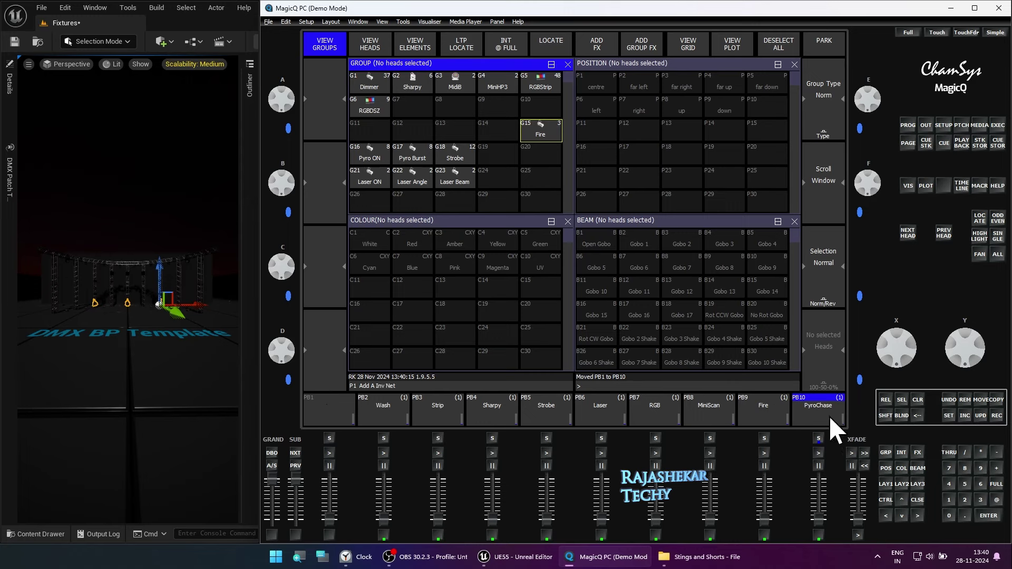
Clear the programmer, record an empty cue on playback 1 named 'Music', and view its cue stack.
{"action": "left_click", "coordinate": [917, 401]}
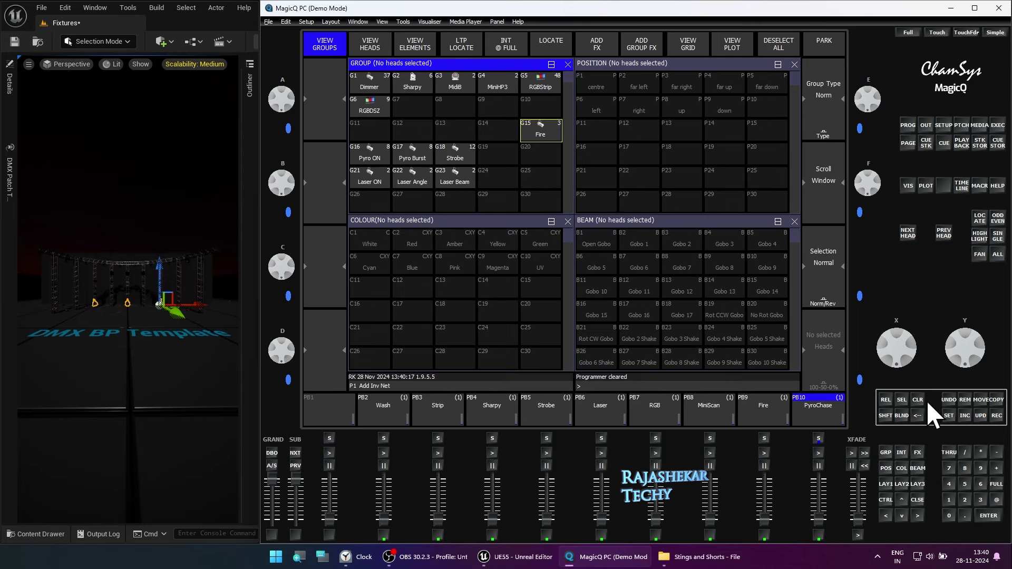
{"action": "left_click", "coordinate": [993, 417]}
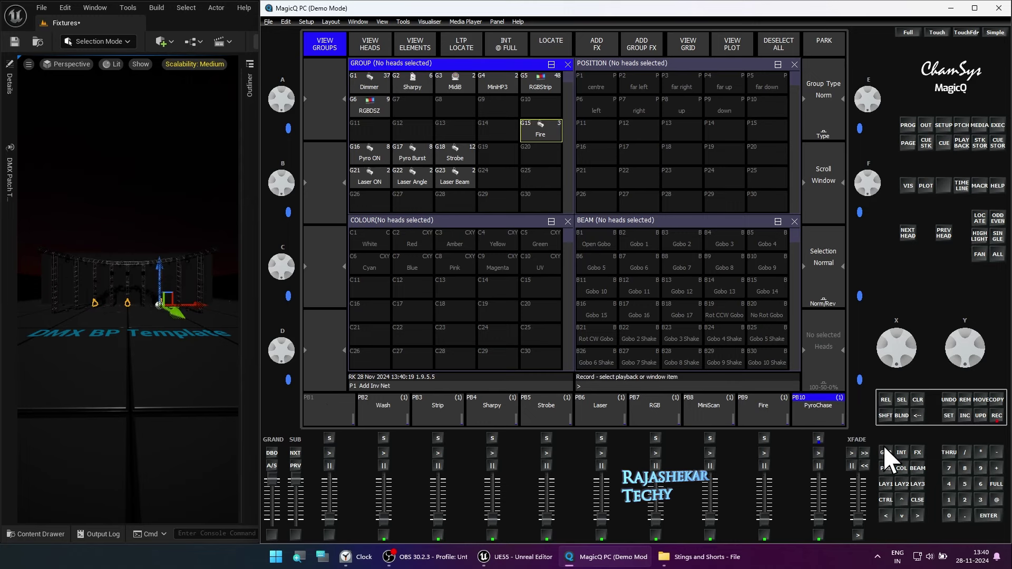
{"action": "left_click", "coordinate": [318, 404]}
{"action": "left_click", "coordinate": [948, 416]}
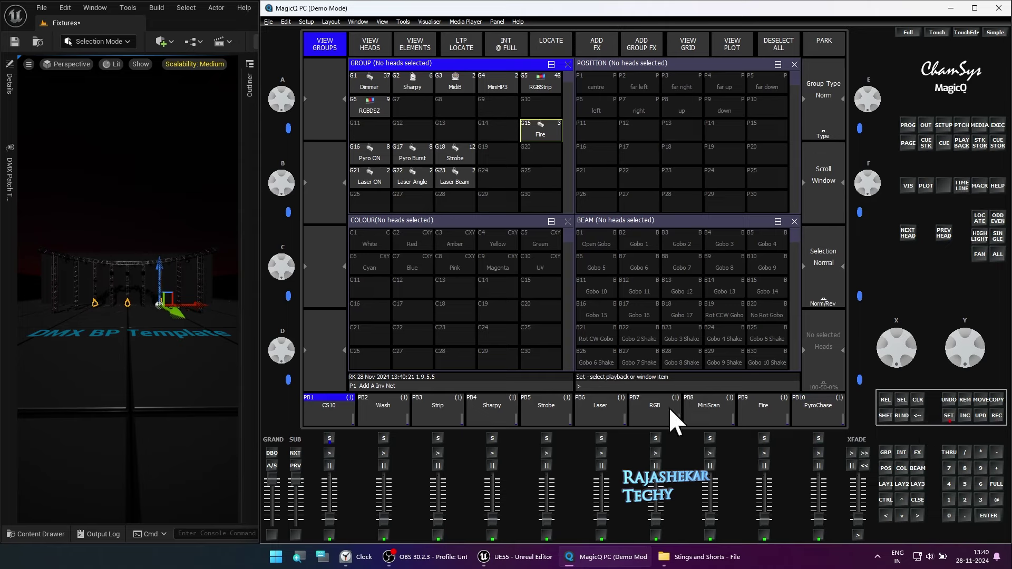
{"action": "left_click", "coordinate": [328, 408]}
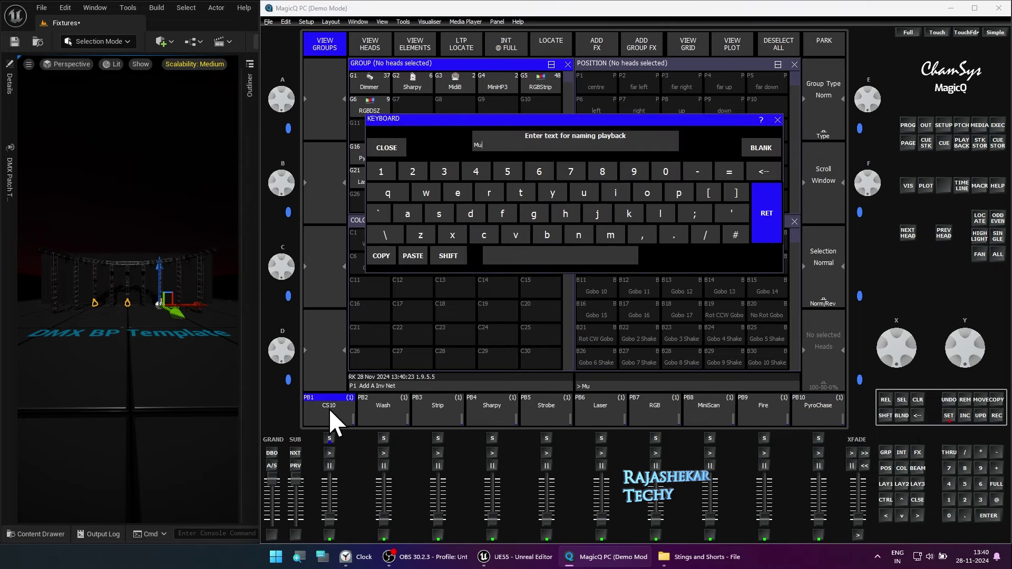
{"action": "type", "text": "Music"}
{"action": "key", "text": "Return"}
{"action": "left_click", "coordinate": [325, 411]}
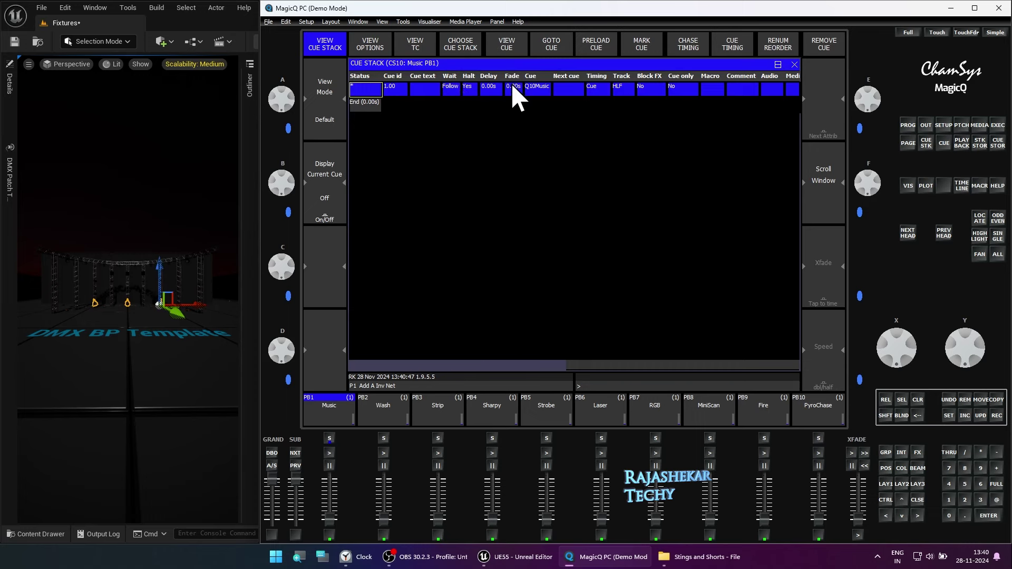
Set the Music cue to halt on timecode, with individual cue timing for all steps.
{"action": "left_click", "coordinate": [470, 90]}
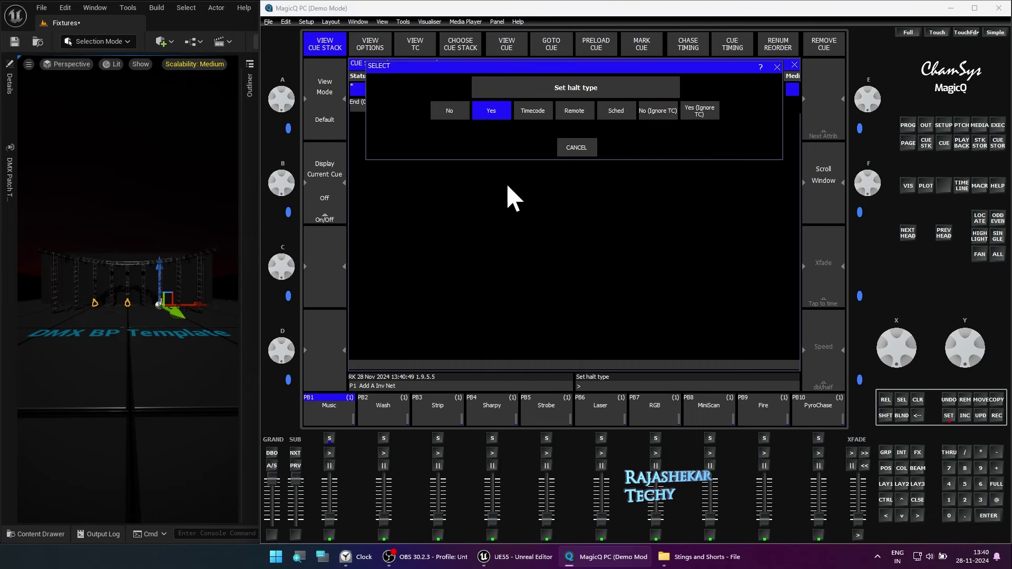
{"action": "left_click", "coordinate": [528, 113]}
{"action": "left_click", "coordinate": [727, 44]}
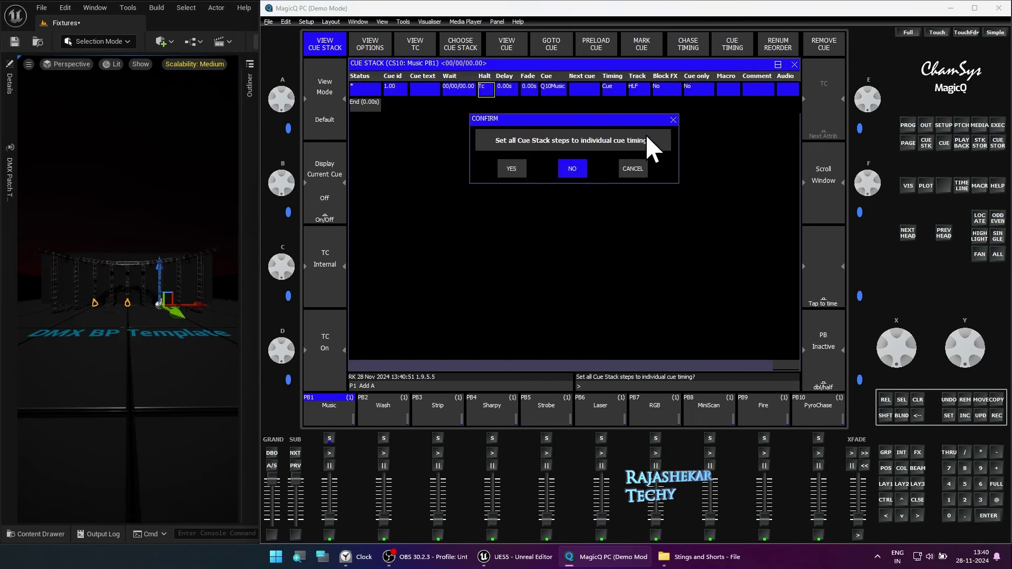
{"action": "left_click", "coordinate": [510, 166]}
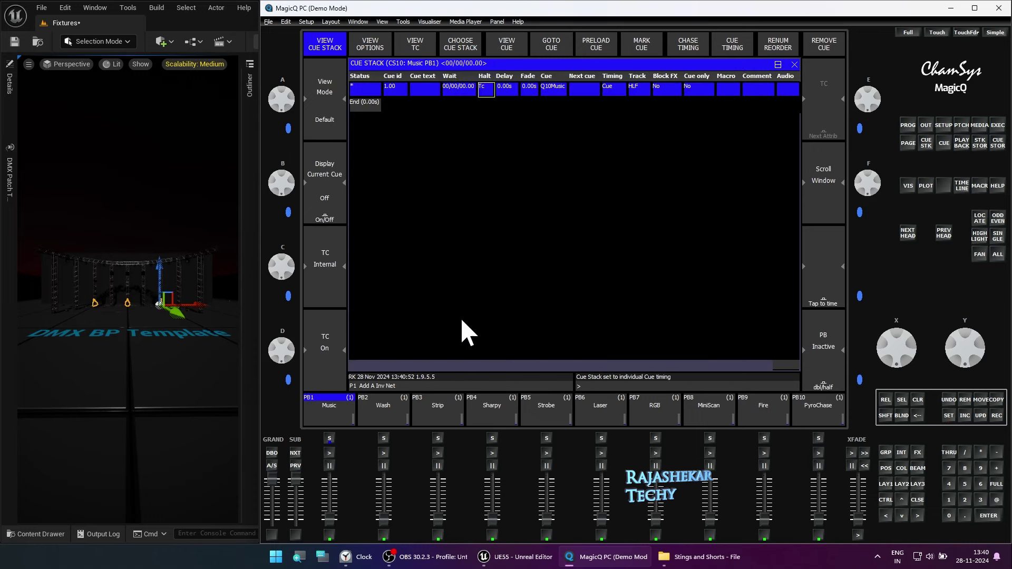
Assign On my way home.wav as the Music cue stack's audio file.
{"action": "left_click", "coordinate": [336, 408]}
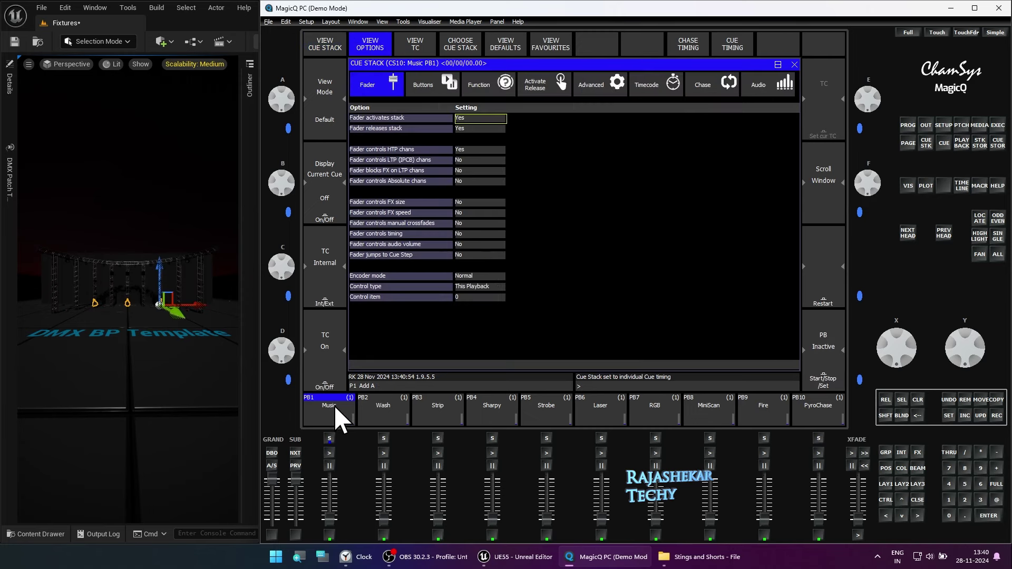
{"action": "left_click", "coordinate": [776, 86]}
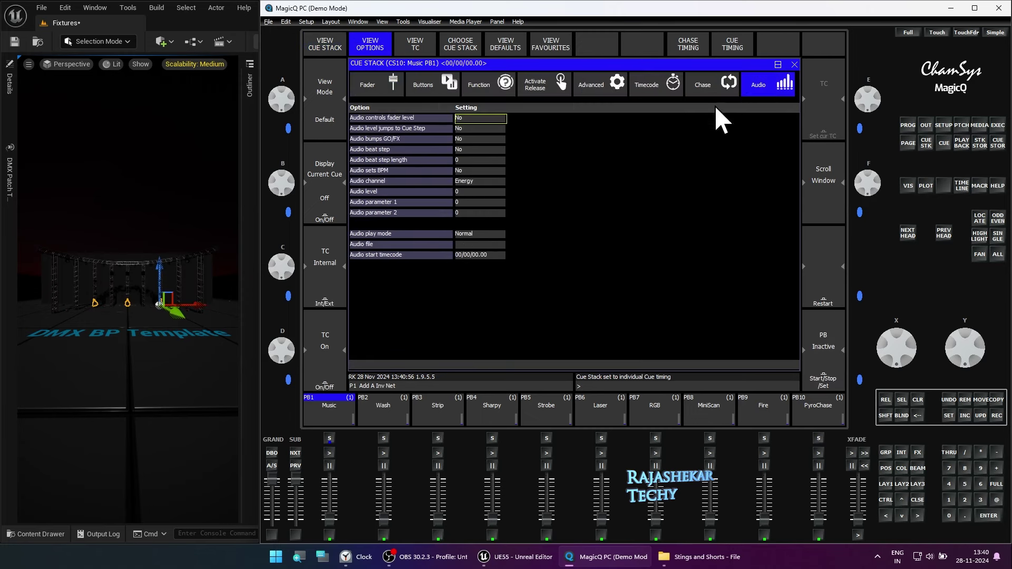
{"action": "left_click", "coordinate": [469, 246]}
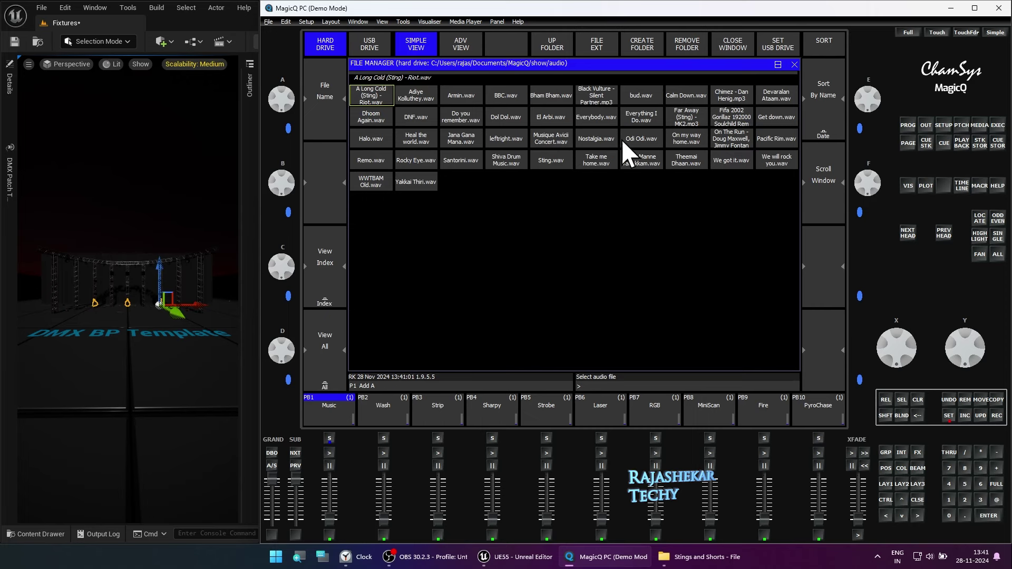
{"action": "left_click", "coordinate": [680, 140]}
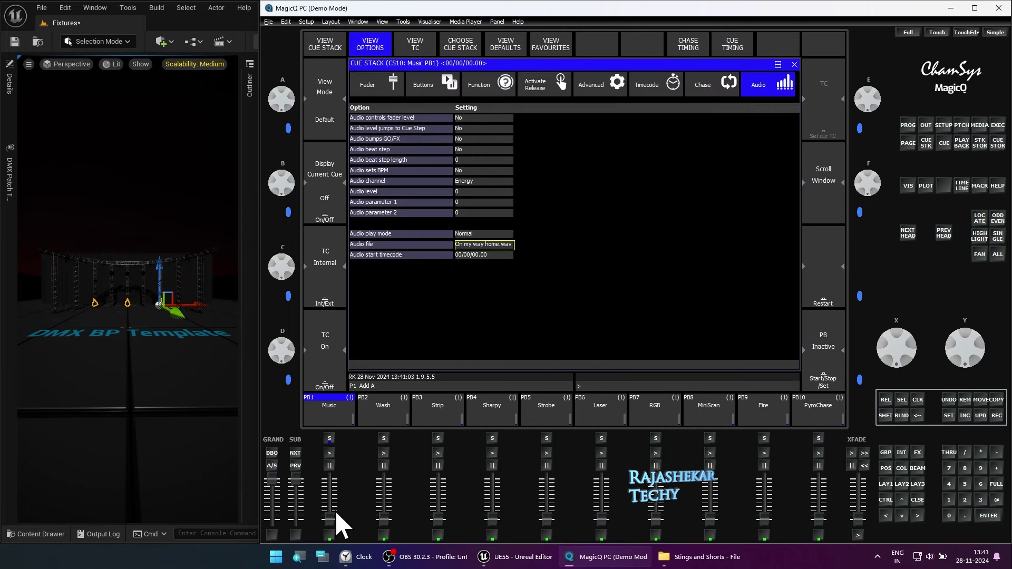
Test the track by raising and lowering the playback 1 fader, then show the playbacks page.
{"action": "left_click_drag", "start_coordinate": [327, 519], "coordinate": [338, 464]}
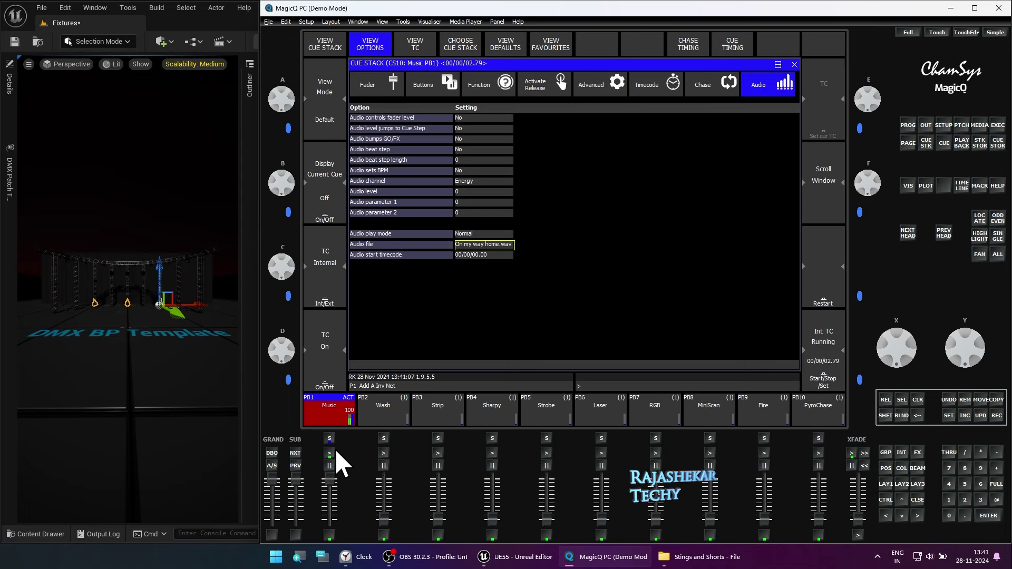
{"action": "left_click_drag", "start_coordinate": [329, 480], "coordinate": [329, 519]}
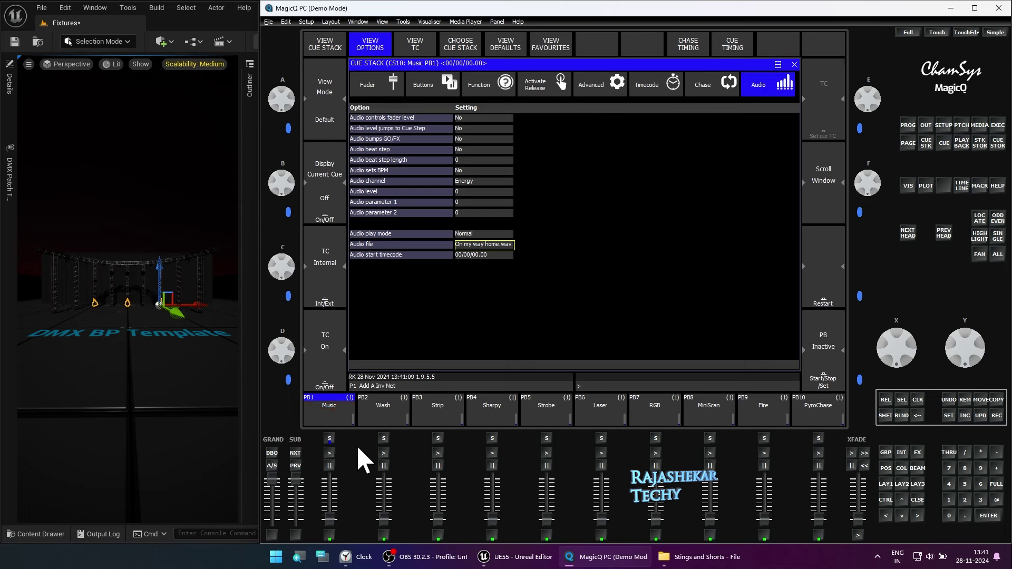
{"action": "left_click", "coordinate": [345, 403]}
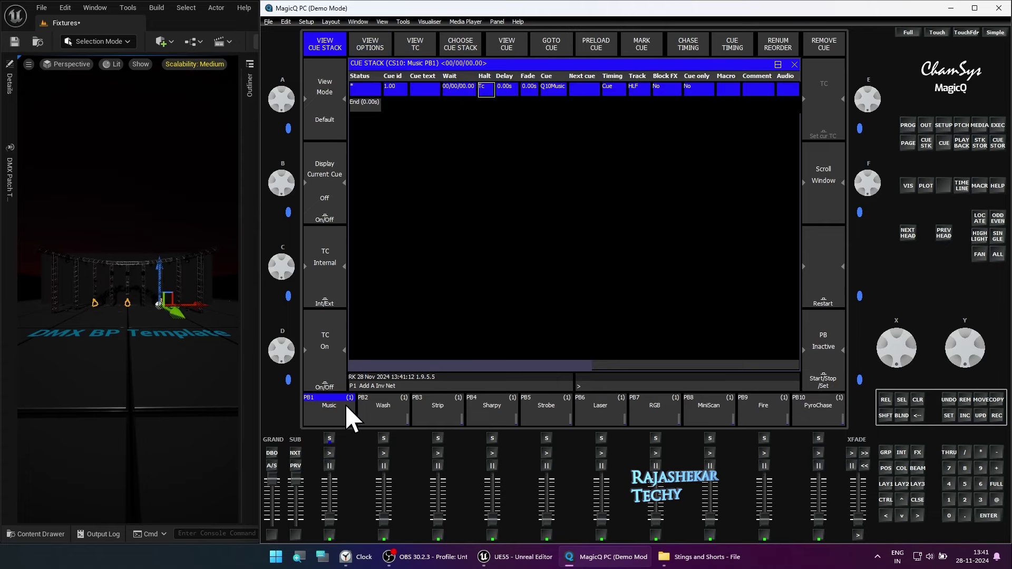
{"action": "left_click", "coordinate": [964, 145]}
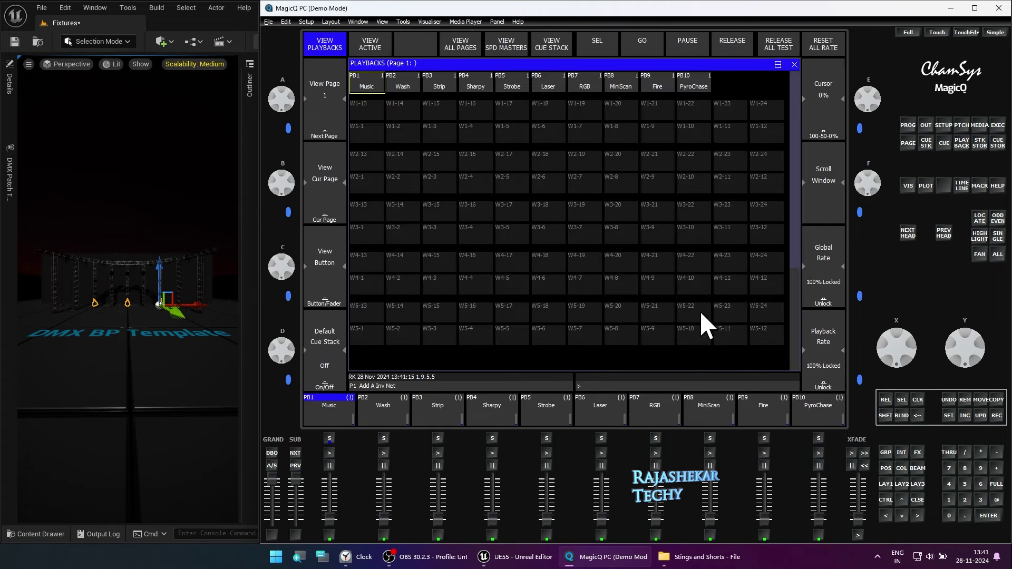
Turn Default Cue Stack on for the Music playback.
{"action": "left_click", "coordinate": [341, 357]}
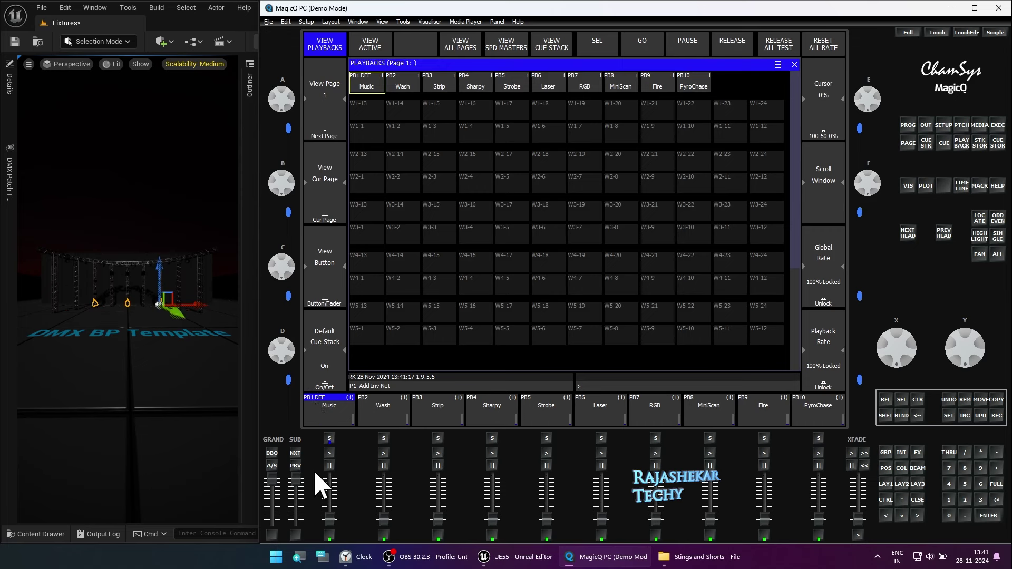
{"action": "left_click", "coordinate": [298, 454]}
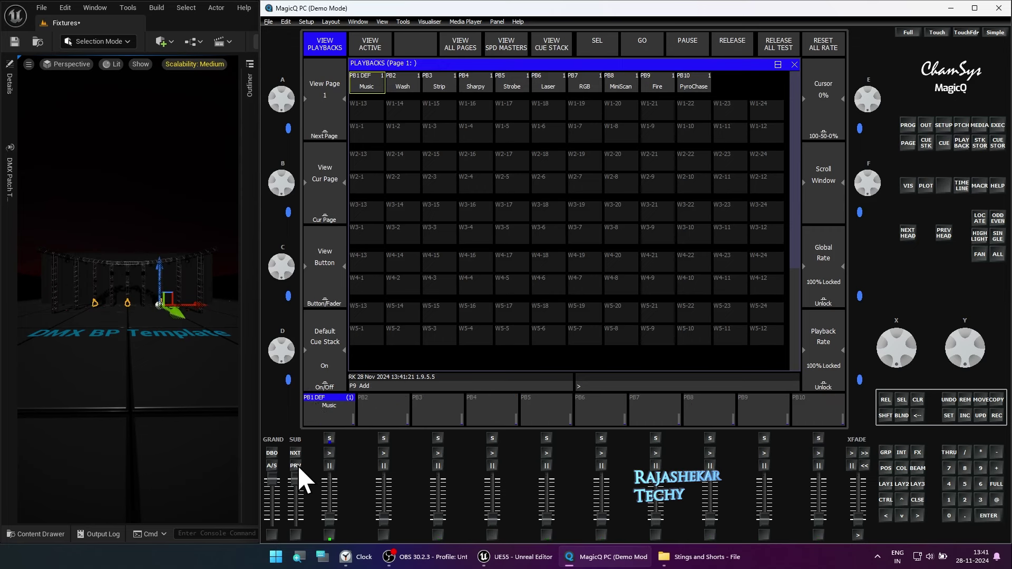
{"action": "left_click", "coordinate": [296, 466]}
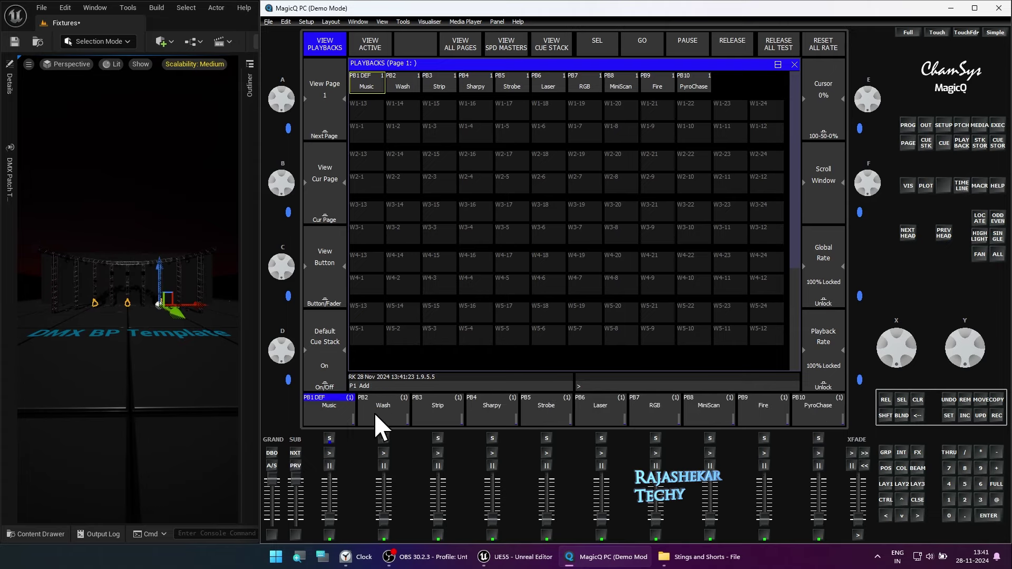
Save the show over dmx55.shw and open the Music cue's timeline.
{"action": "key", "text": "ctrl+s"}
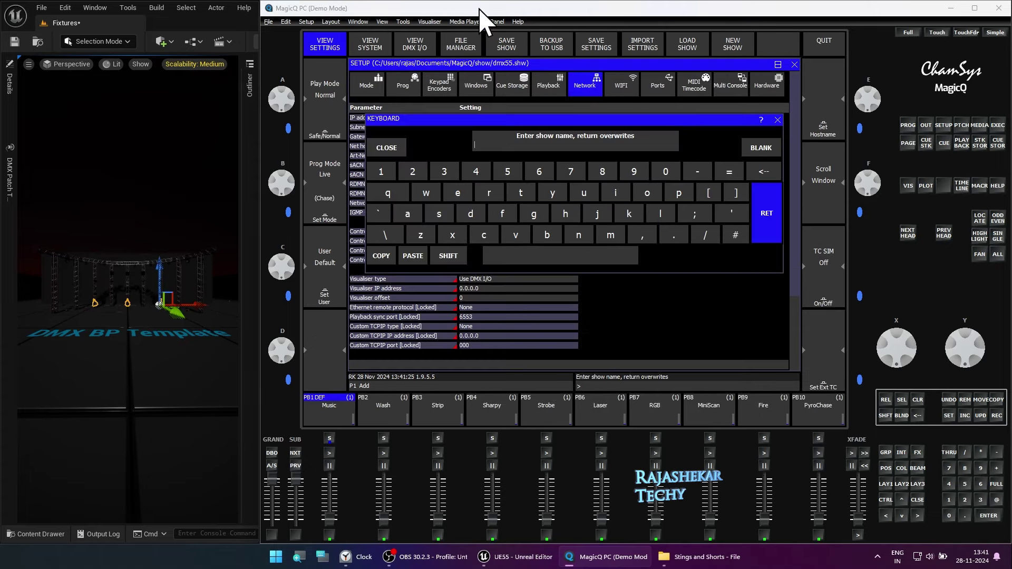
{"action": "type", "text": "dmx"}
{"action": "key", "text": "Return"}
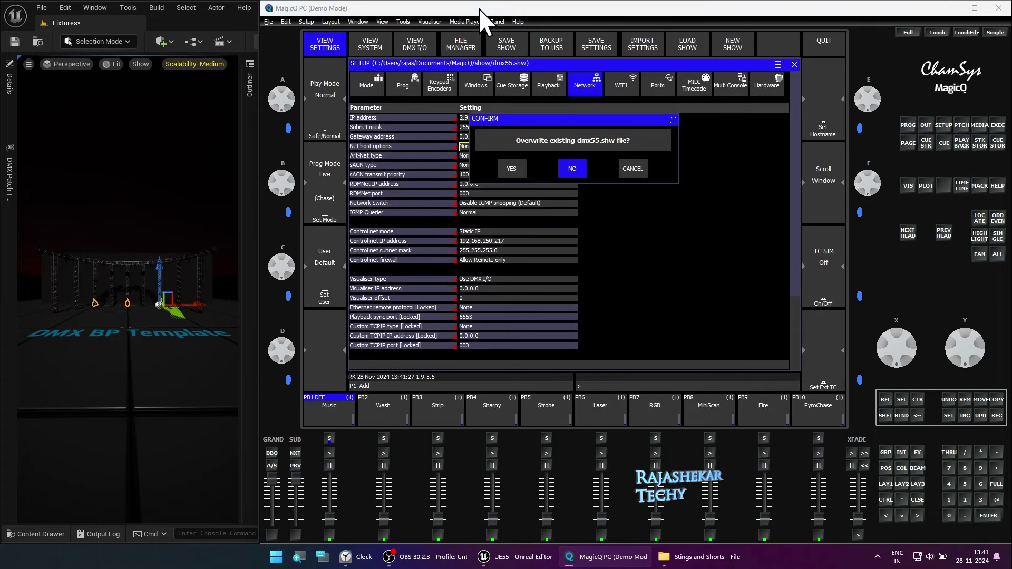
{"action": "key", "text": "Left"}
{"action": "key", "text": "Return"}
{"action": "left_click", "coordinate": [333, 407]}
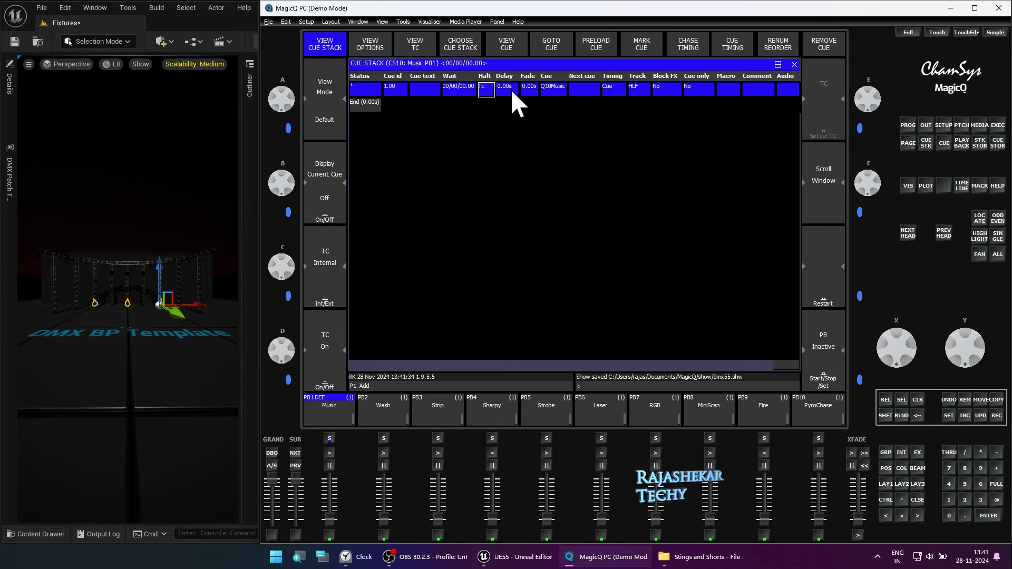
{"action": "left_click", "coordinate": [963, 188]}
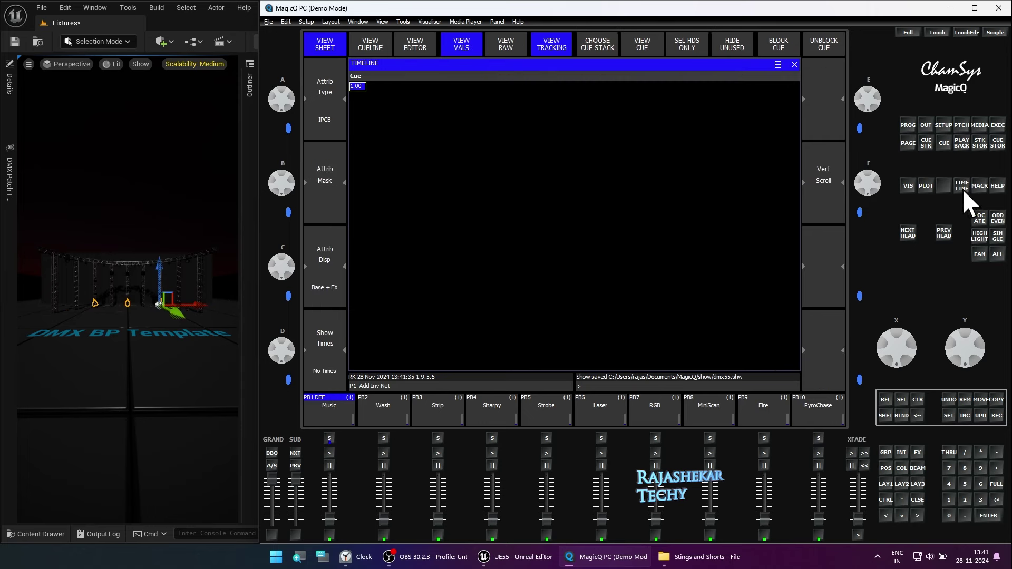
Show the On my way home.wav waveform in the timeline editor, preview playback 1, and release PB5 Strobe.
{"action": "left_click", "coordinate": [429, 49]}
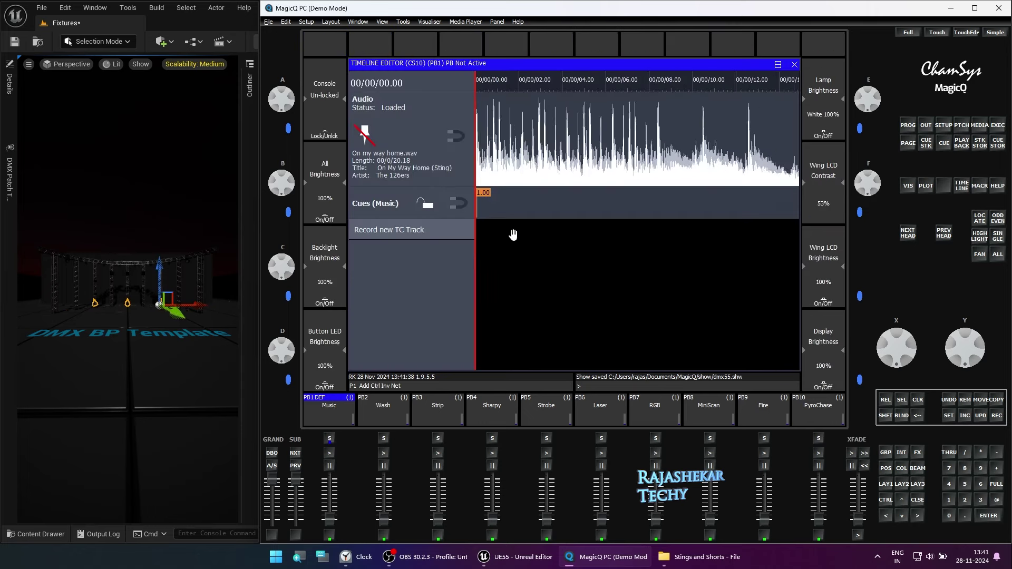
{"action": "left_click_drag", "start_coordinate": [340, 518], "coordinate": [337, 467]}
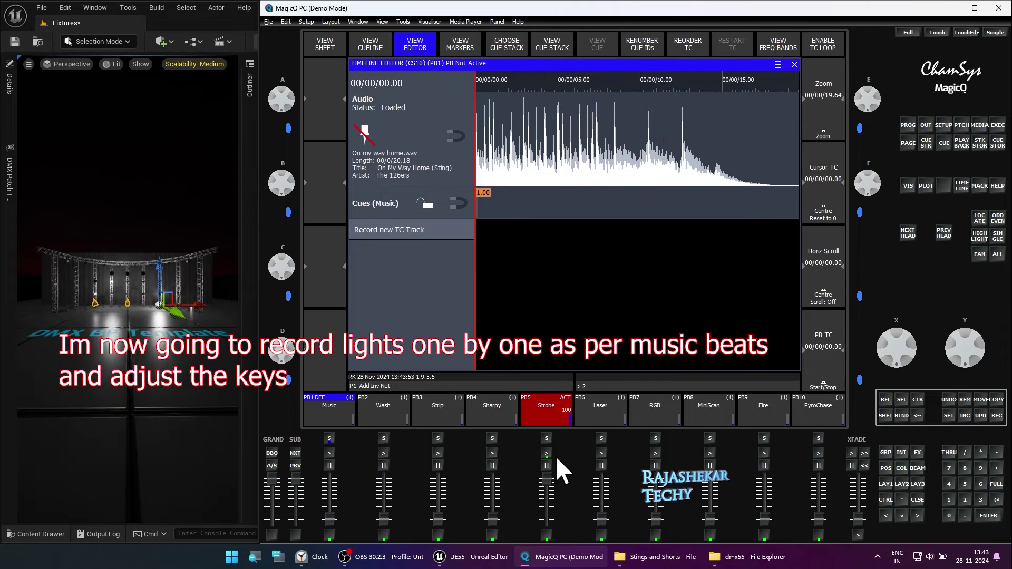
{"action": "left_click_drag", "start_coordinate": [547, 479], "coordinate": [547, 519]}
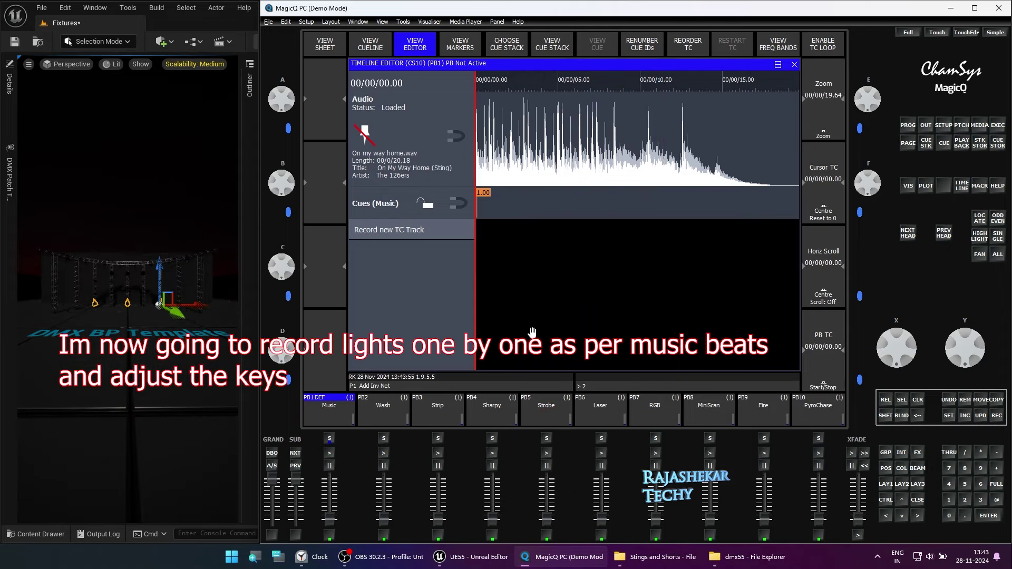
Record a Strobe timecode track with S1 and S2 Level cues on the beats, moving S1 to the start.
{"action": "left_click", "coordinate": [395, 233]}
{"action": "left_click", "coordinate": [547, 454]}
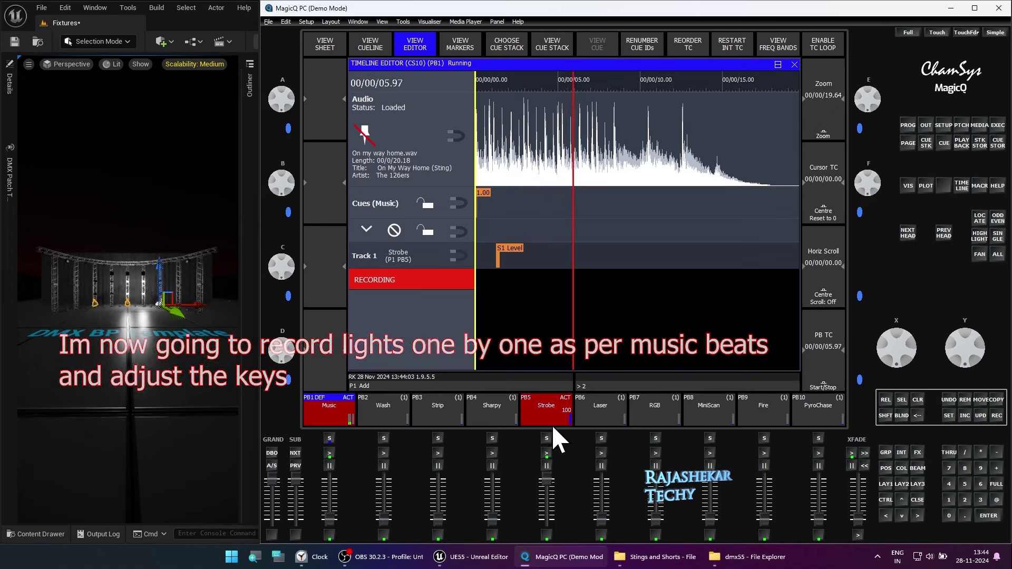
{"action": "left_click", "coordinate": [545, 485]}
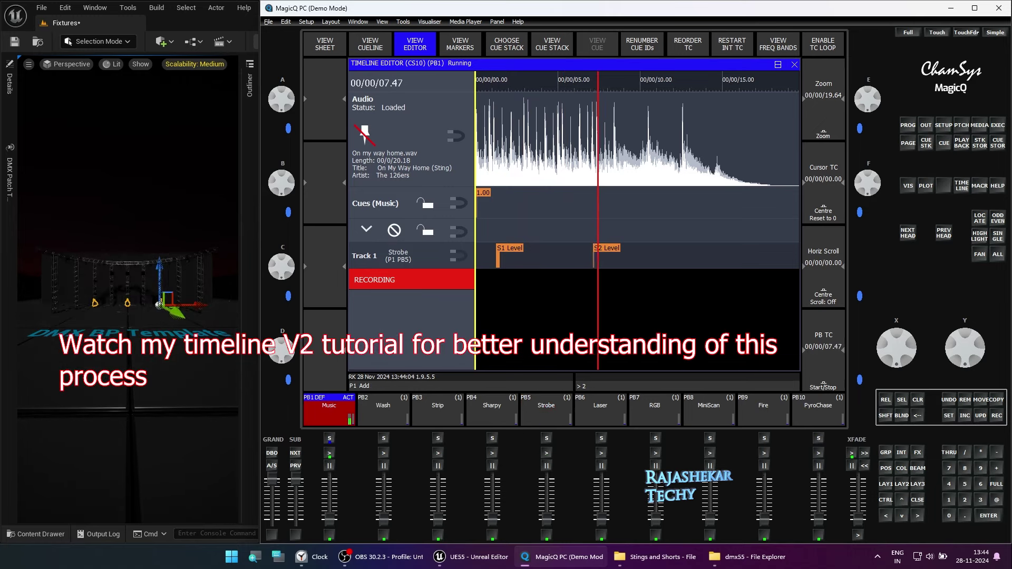
{"action": "left_click", "coordinate": [307, 414]}
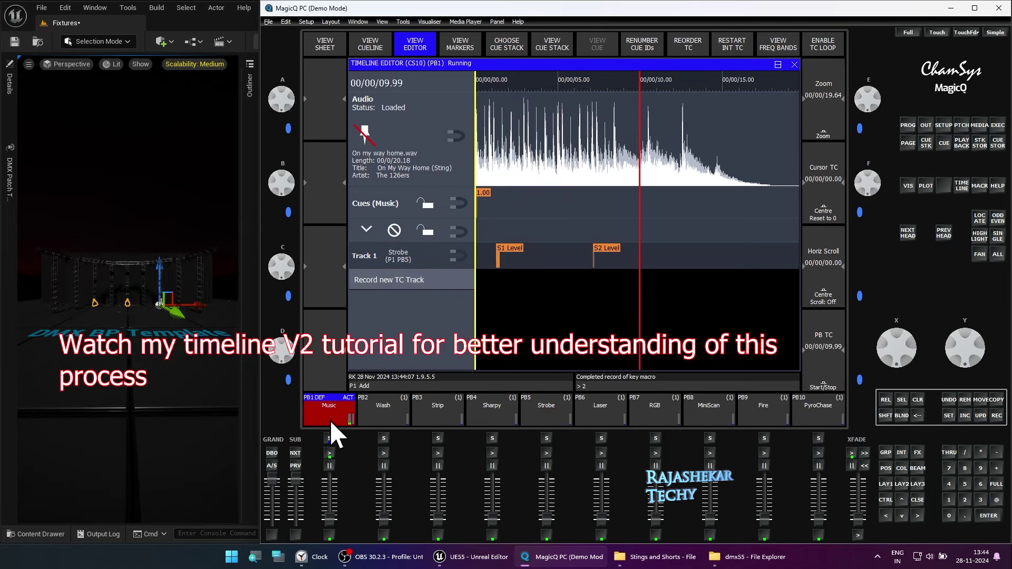
{"action": "left_click", "coordinate": [330, 465]}
{"action": "mouse_move", "coordinate": [513, 248]}
{"action": "left_mouse_down"}
{"action": "mouse_move", "coordinate": [498, 248]}
{"action": "mouse_move", "coordinate": [496, 272]}
{"action": "left_mouse_up"}
{"action": "scroll", "coordinate": [549, 310], "scroll_direction": "up", "scroll_amount": 2}
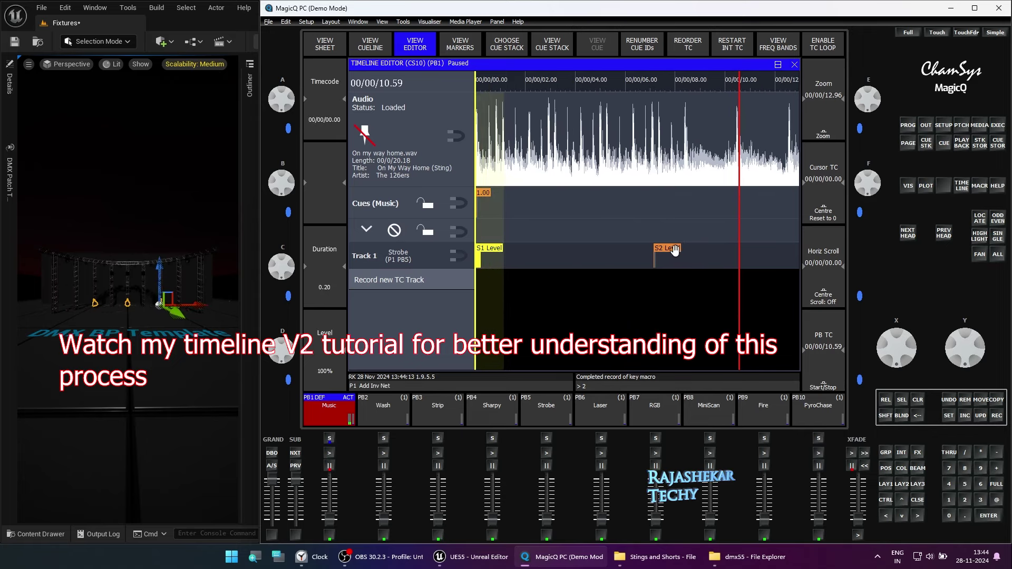
Shift the S2 Level cue earlier onto the beat, replaying the music to check.
{"action": "left_click_drag", "start_coordinate": [675, 249], "coordinate": [621, 252]}
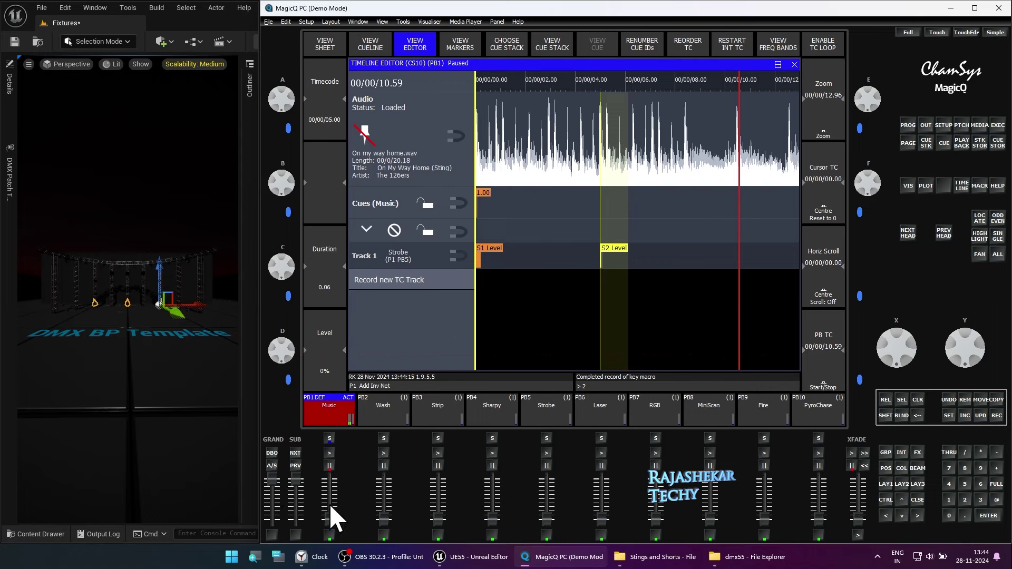
{"action": "left_click_drag", "start_coordinate": [330, 515], "coordinate": [329, 478]}
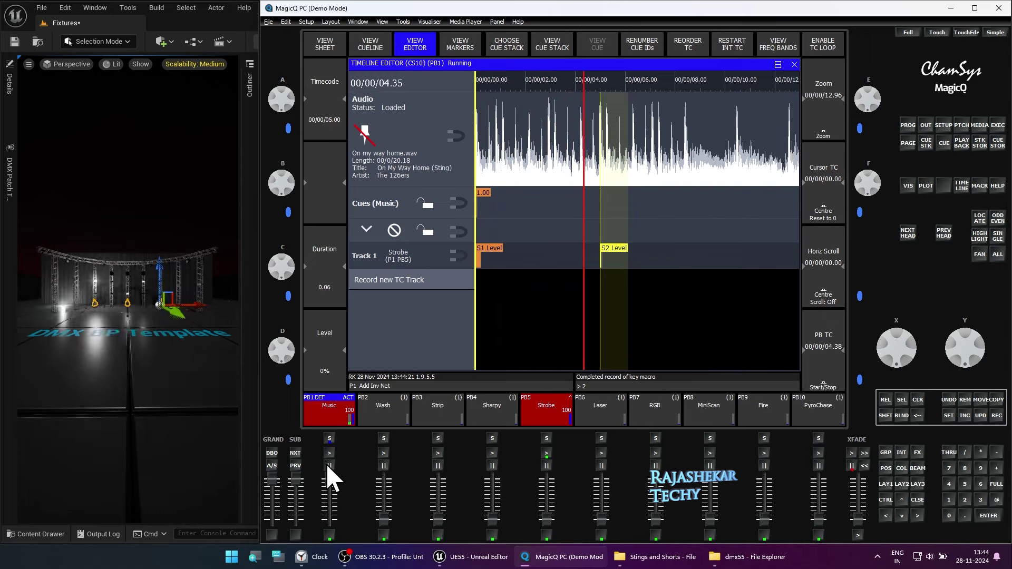
{"action": "left_click", "coordinate": [558, 91]}
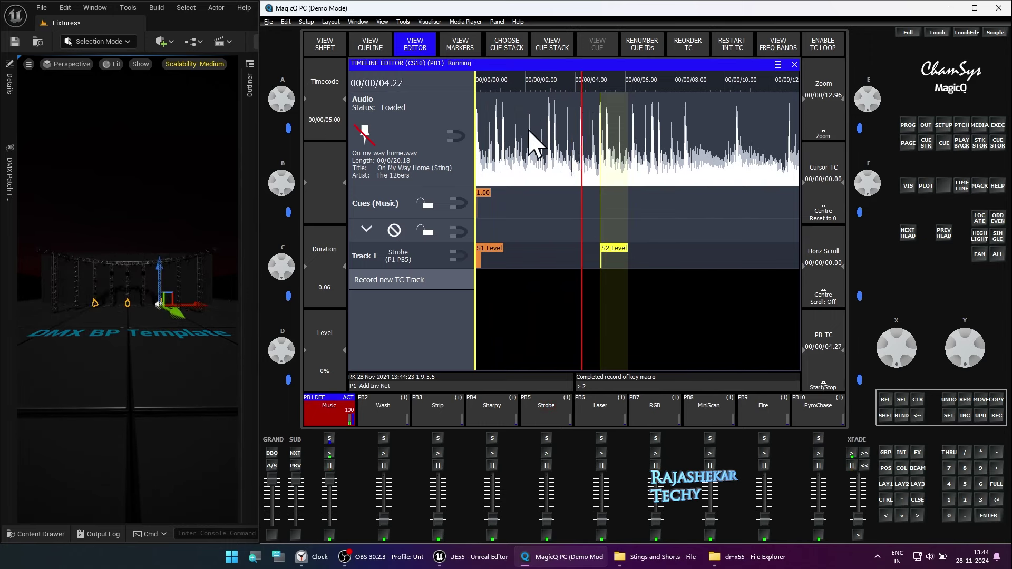
{"action": "left_click_drag", "start_coordinate": [615, 260], "coordinate": [594, 261]}
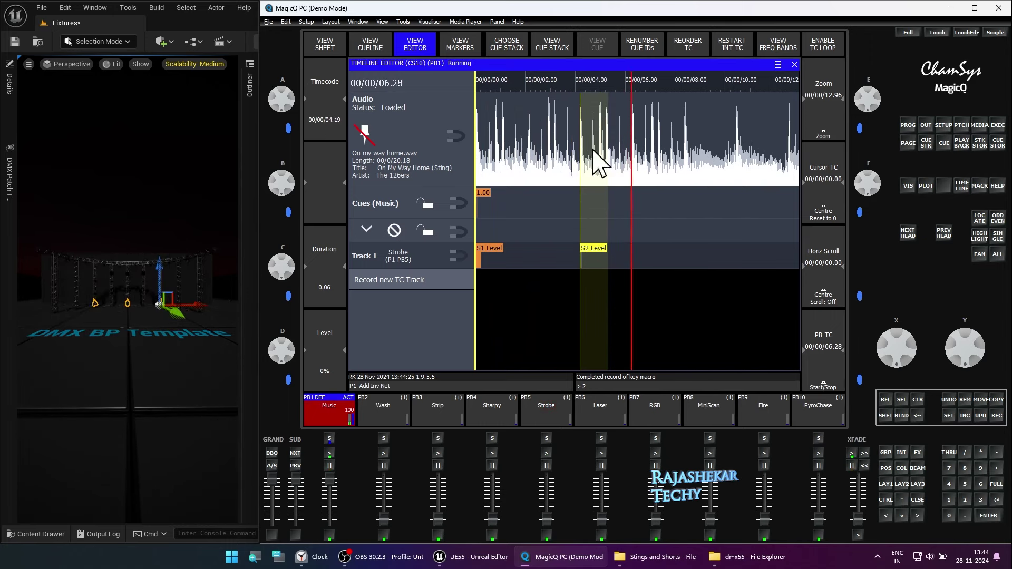
{"action": "left_click", "coordinate": [558, 132]}
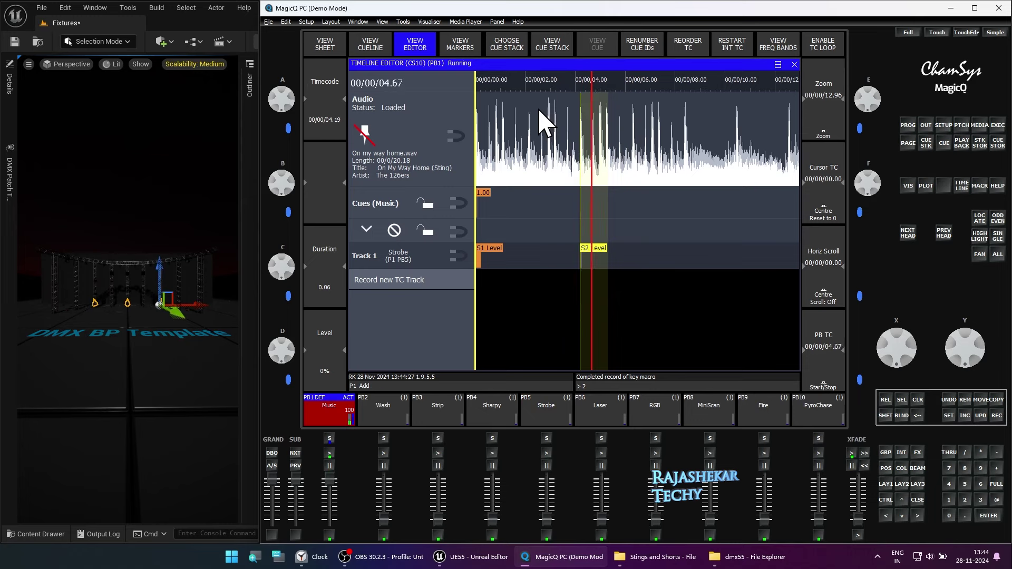
{"action": "left_click", "coordinate": [330, 466]}
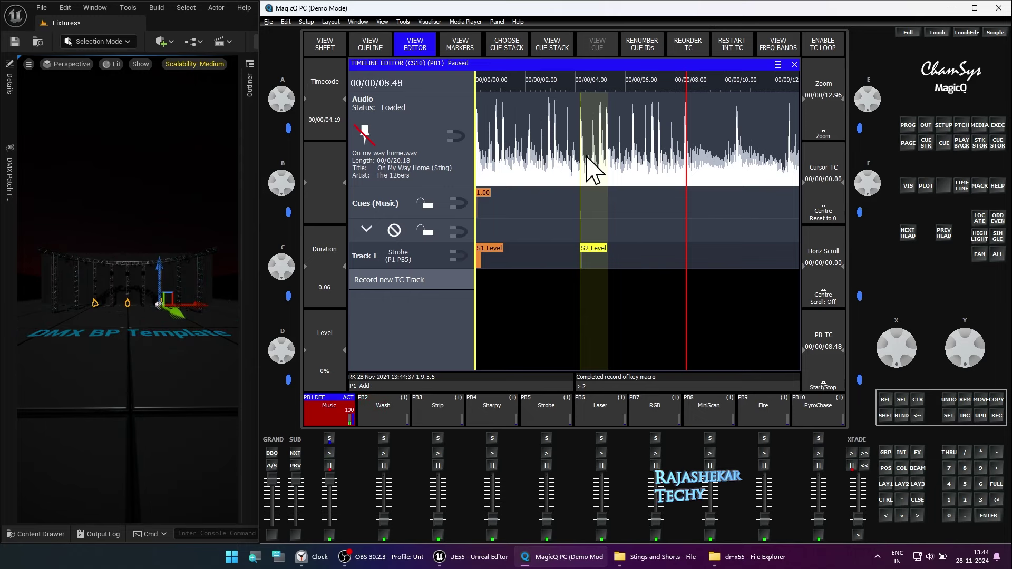
Put the playhead at 02.63 and select the Strobe track row (Track 1) to record into.
{"action": "left_click", "coordinate": [541, 79]}
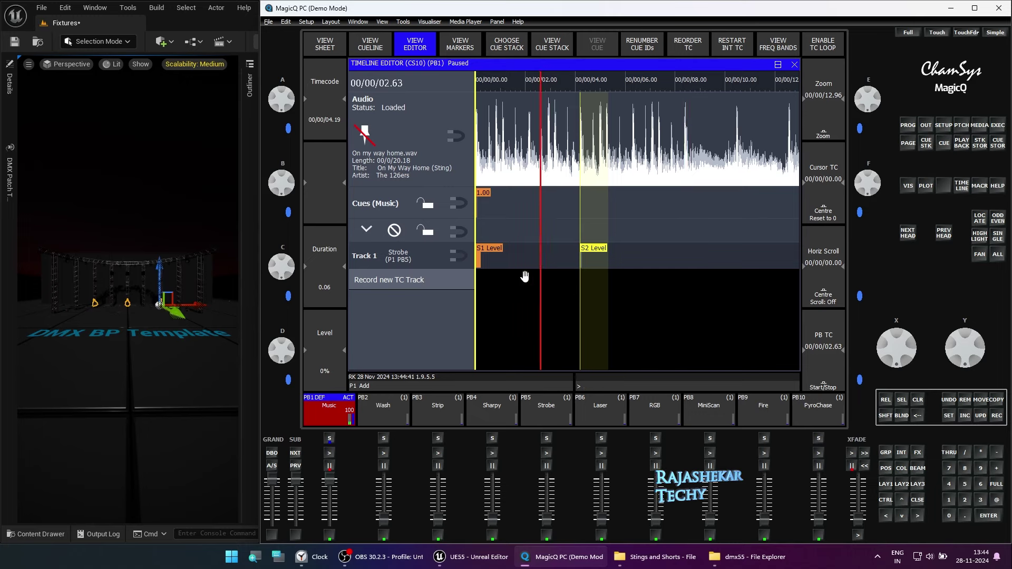
{"action": "left_click", "coordinate": [490, 223]}
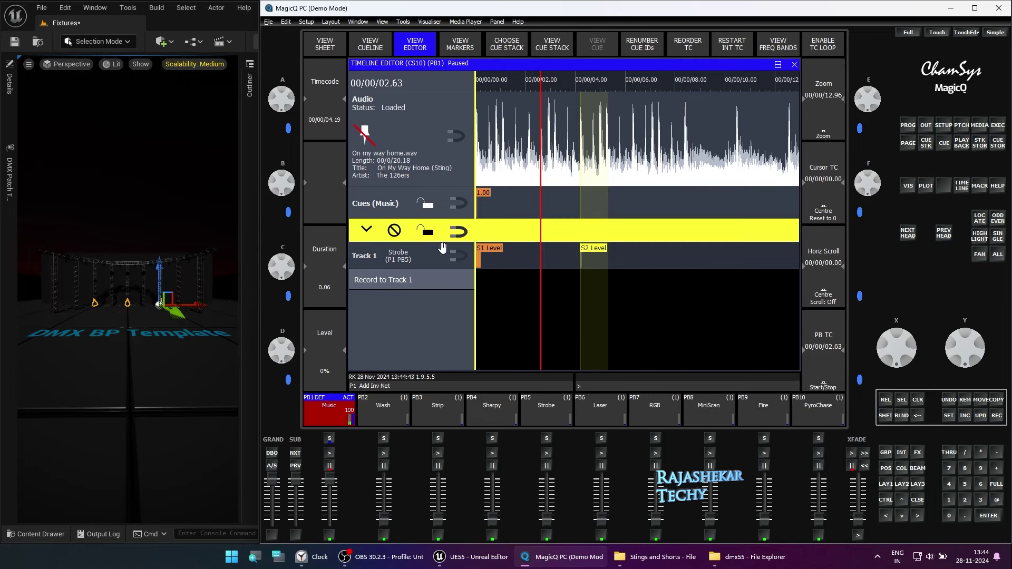
{"action": "left_click", "coordinate": [479, 259]}
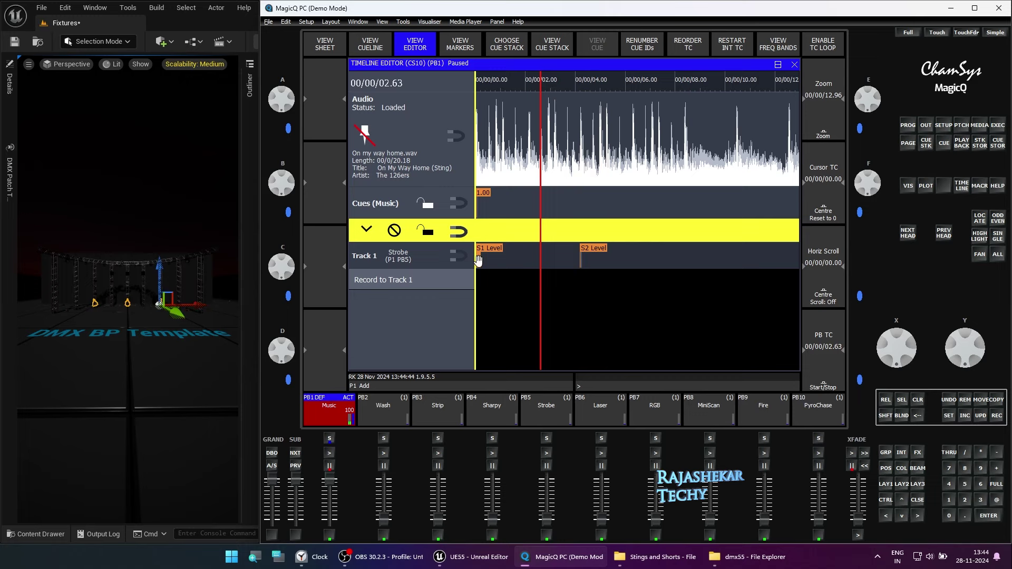
Record the PB2 Wash fader rising and falling as a new track with S2 and S4 Level cues.
{"action": "left_click", "coordinate": [494, 232]}
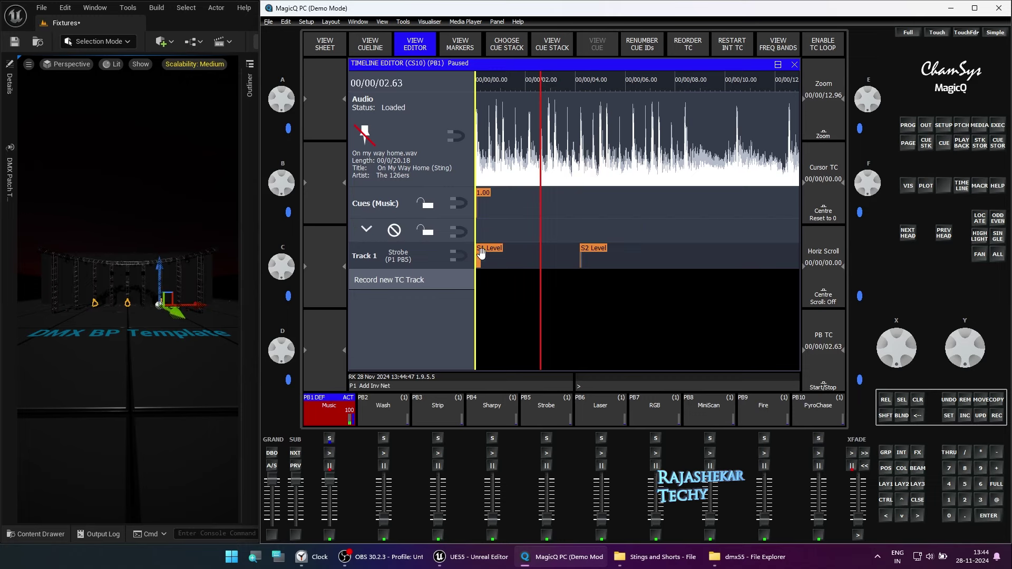
{"action": "left_click", "coordinate": [494, 234]}
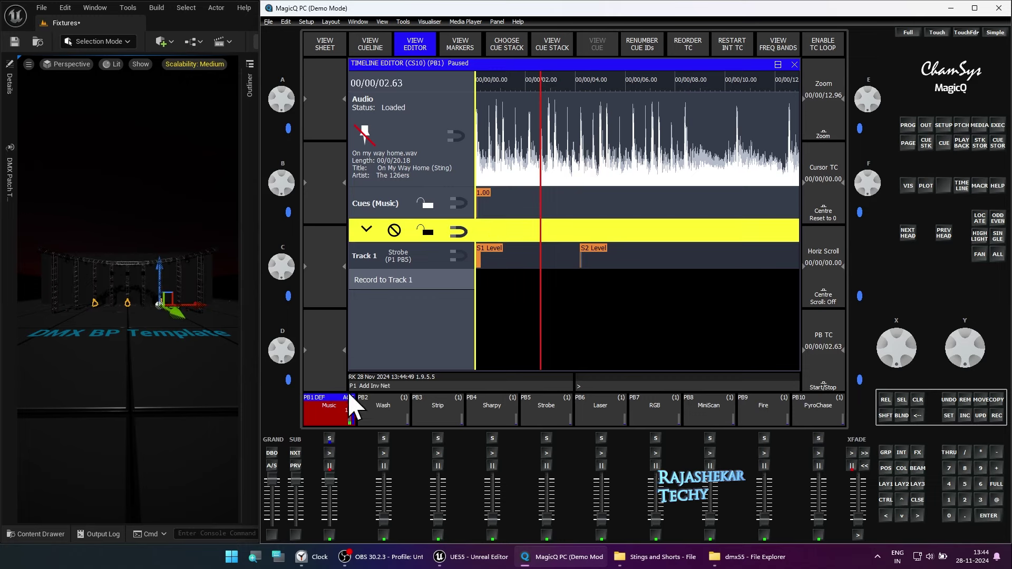
{"action": "left_click", "coordinate": [384, 281]}
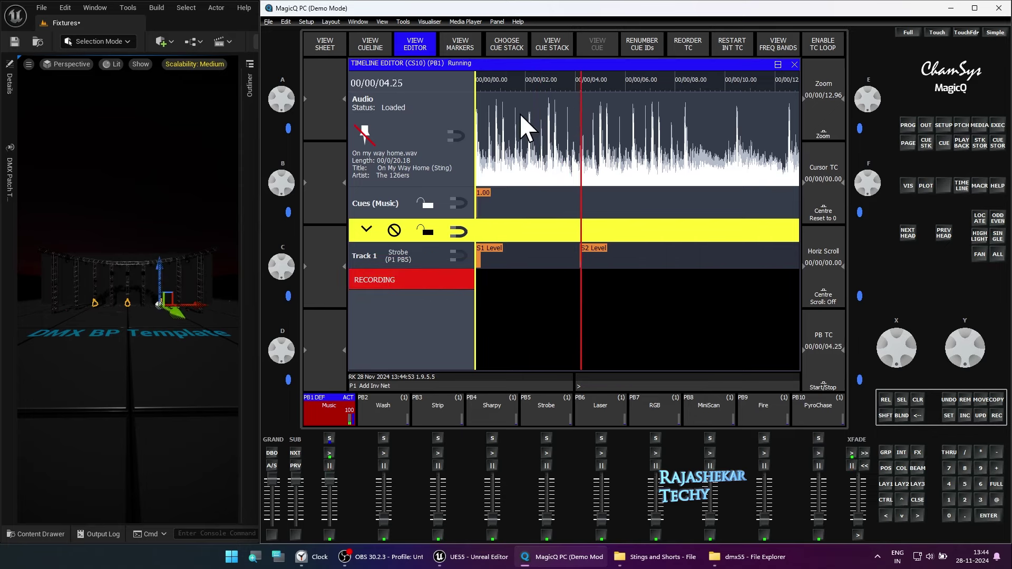
{"action": "left_click", "coordinate": [483, 135]}
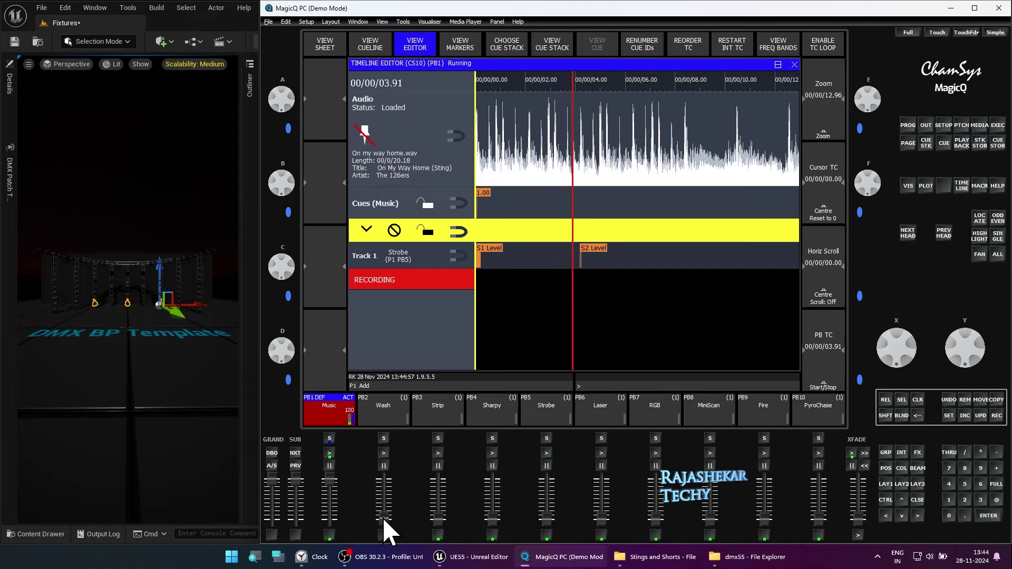
{"action": "left_click_drag", "start_coordinate": [383, 517], "coordinate": [394, 465]}
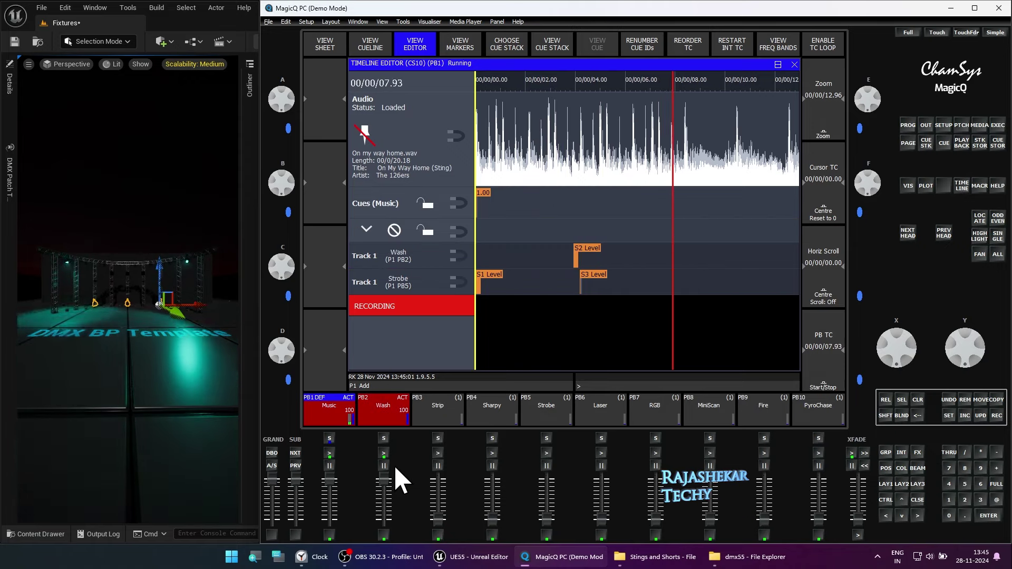
{"action": "left_click_drag", "start_coordinate": [397, 477], "coordinate": [395, 519]}
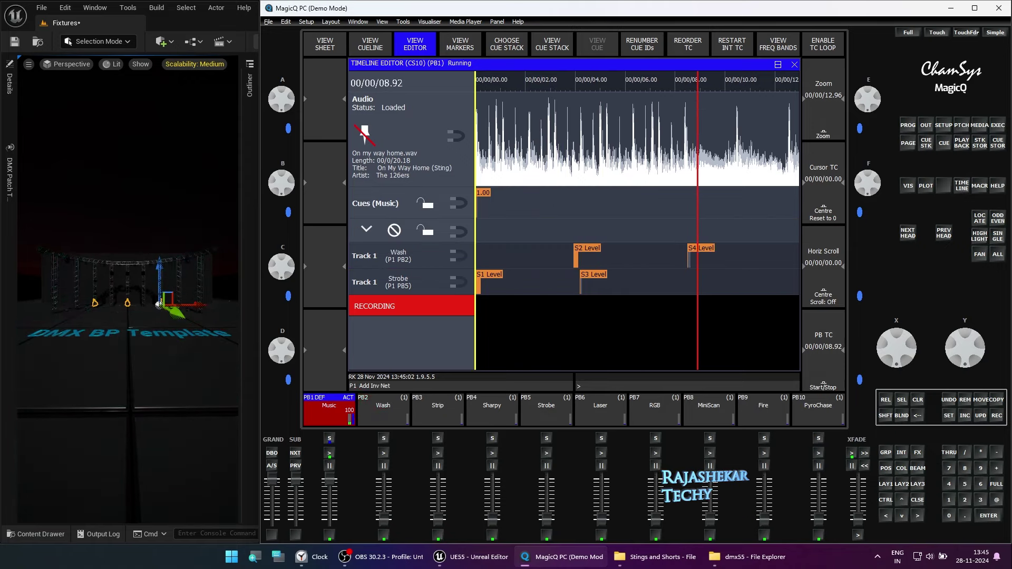
{"action": "left_click", "coordinate": [405, 314]}
{"action": "left_click", "coordinate": [329, 465]}
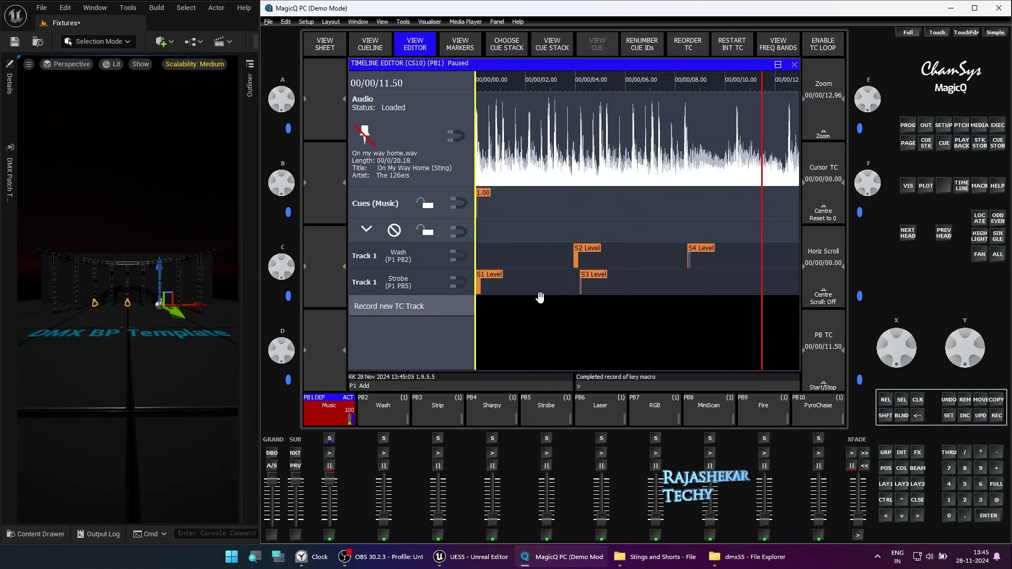
Shift the Wash S4 Level cue earlier to about 06.29 and play the timeline from the start.
{"action": "left_click", "coordinate": [589, 274]}
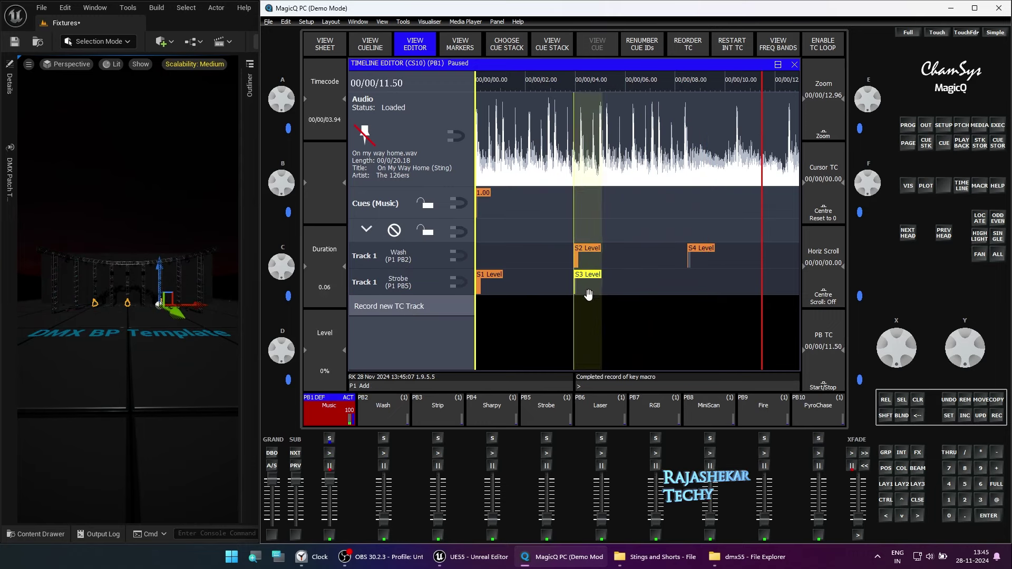
{"action": "left_click_drag", "start_coordinate": [701, 247], "coordinate": [649, 313]}
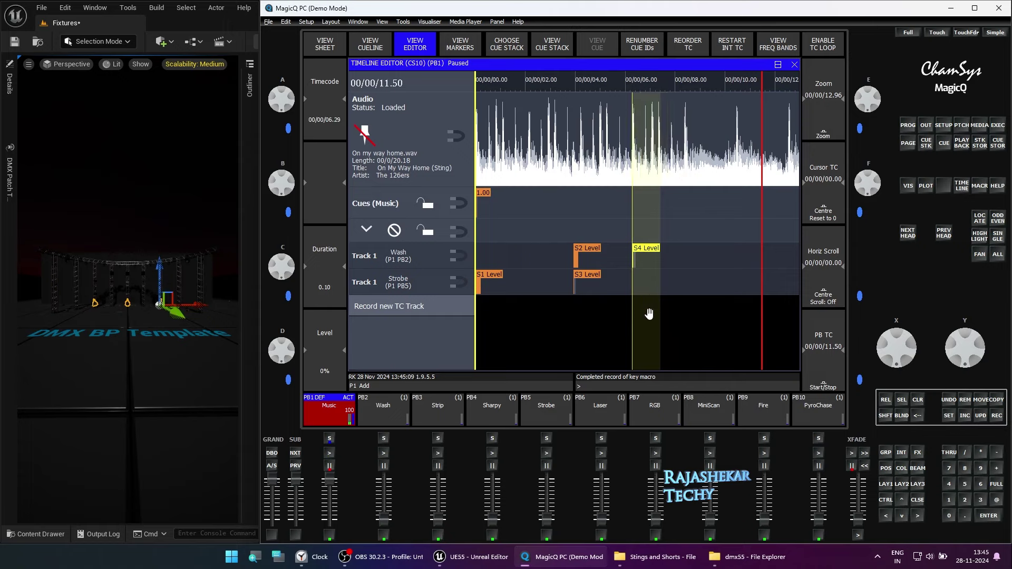
{"action": "left_click", "coordinate": [330, 453]}
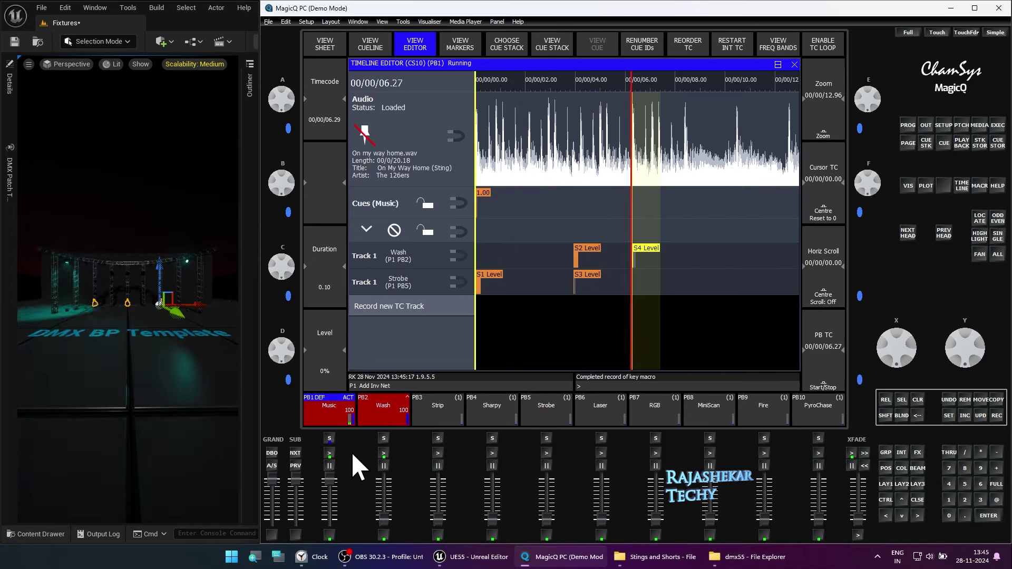
Pause playback and start recording a new timecode track from zero.
{"action": "left_click", "coordinate": [330, 466]}
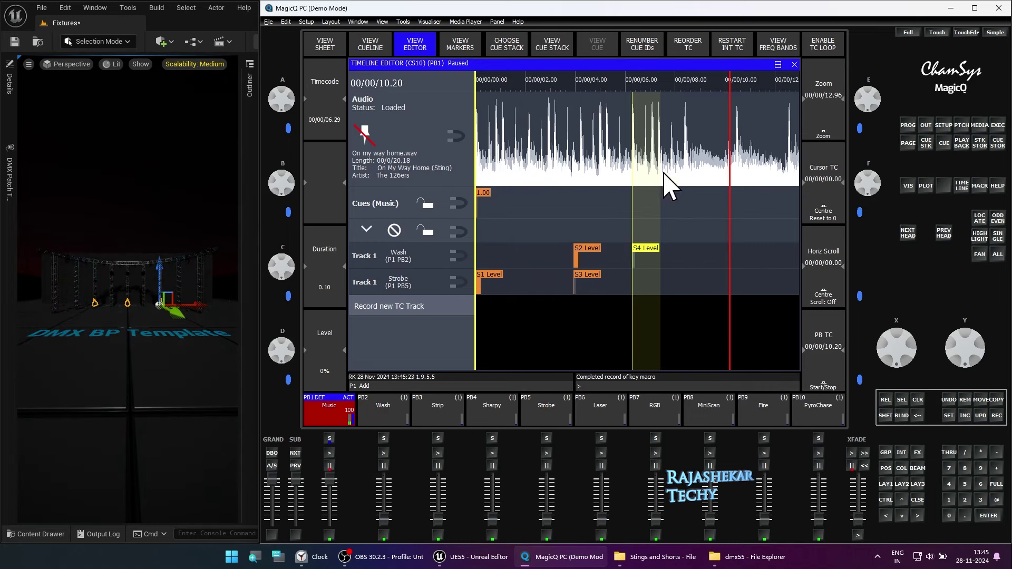
{"action": "left_click", "coordinate": [513, 232]}
{"action": "left_click", "coordinate": [401, 308]}
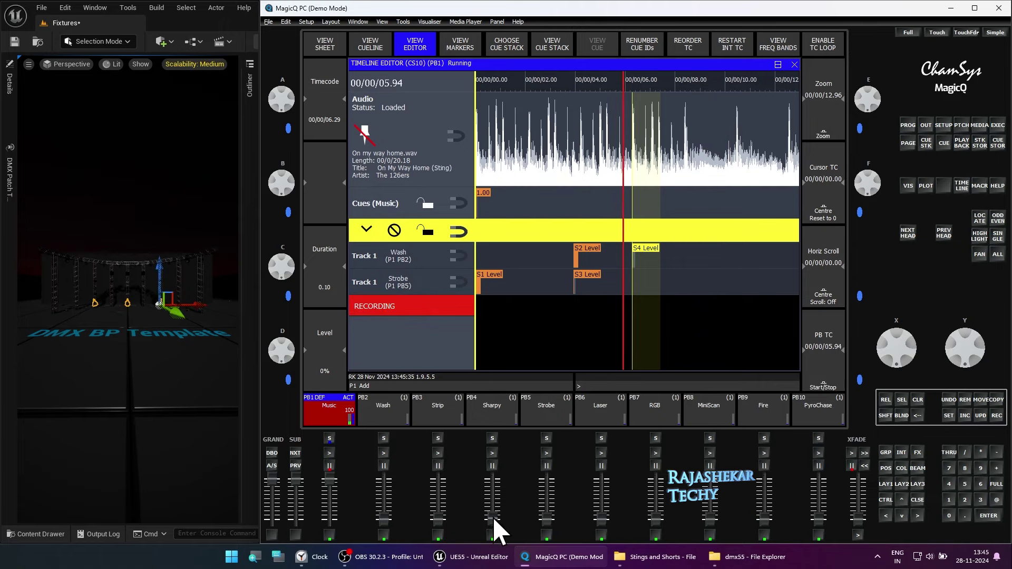
Finish the Sharpy recording, then align its S4 cue under Wash S5 and move S6 to 08.38.
{"action": "left_click", "coordinate": [492, 453]}
{"action": "left_click", "coordinate": [329, 466]}
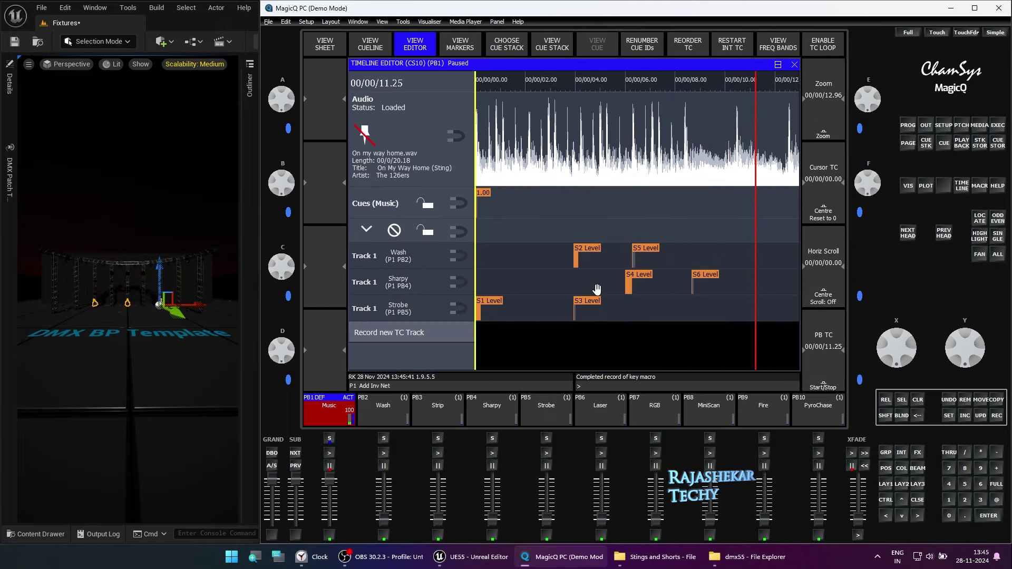
{"action": "left_click_drag", "start_coordinate": [646, 281], "coordinate": [652, 301]}
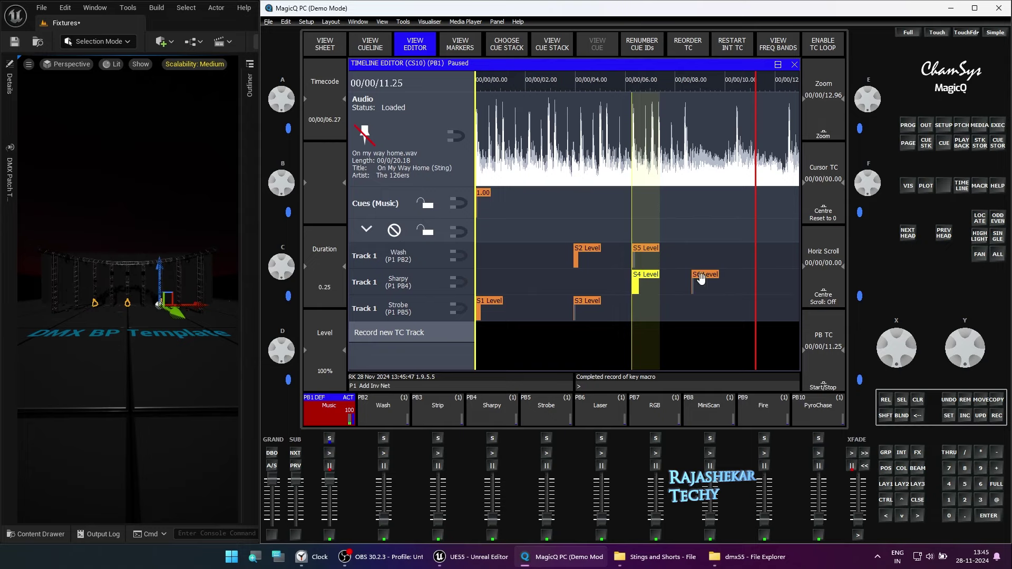
{"action": "left_click_drag", "start_coordinate": [701, 279], "coordinate": [694, 297]}
Play back to check the Sharpy cues, pause, and start recording another timecode track.
{"action": "left_click", "coordinate": [330, 453]}
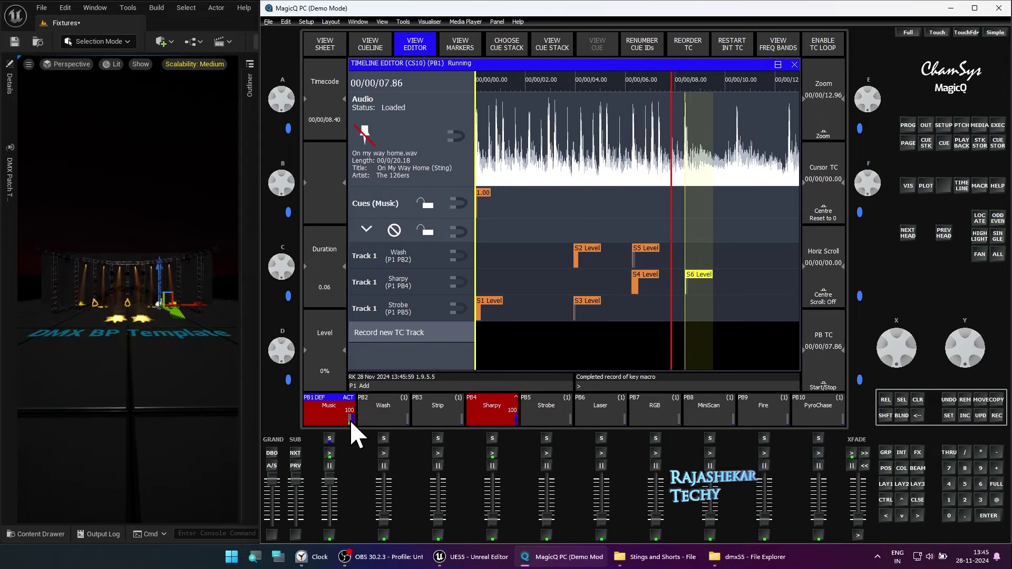
{"action": "scroll", "coordinate": [593, 223], "scroll_direction": "down", "scroll_amount": 2, "text": "ctrl"}
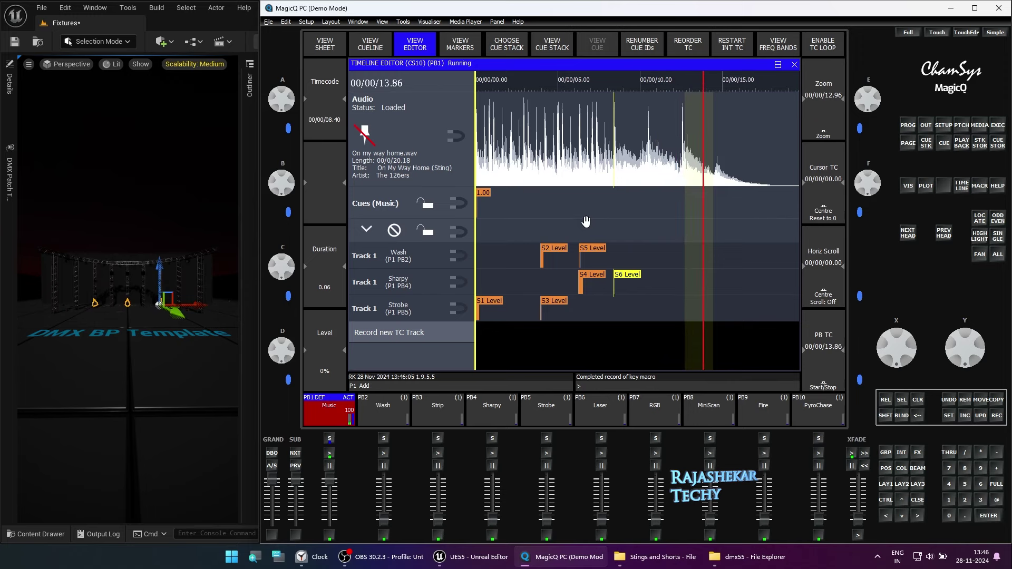
{"action": "left_click", "coordinate": [330, 466]}
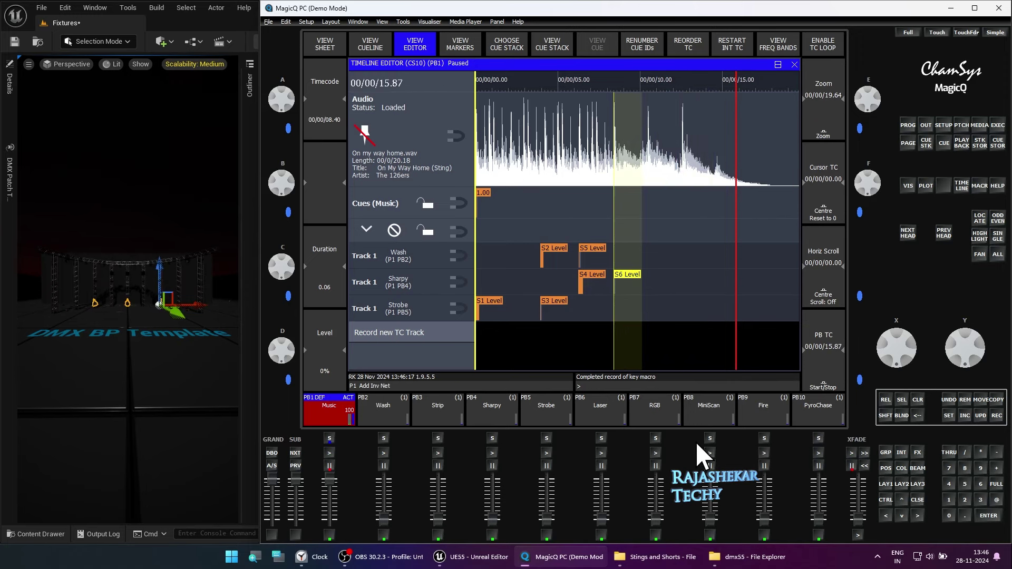
{"action": "left_click", "coordinate": [833, 373]}
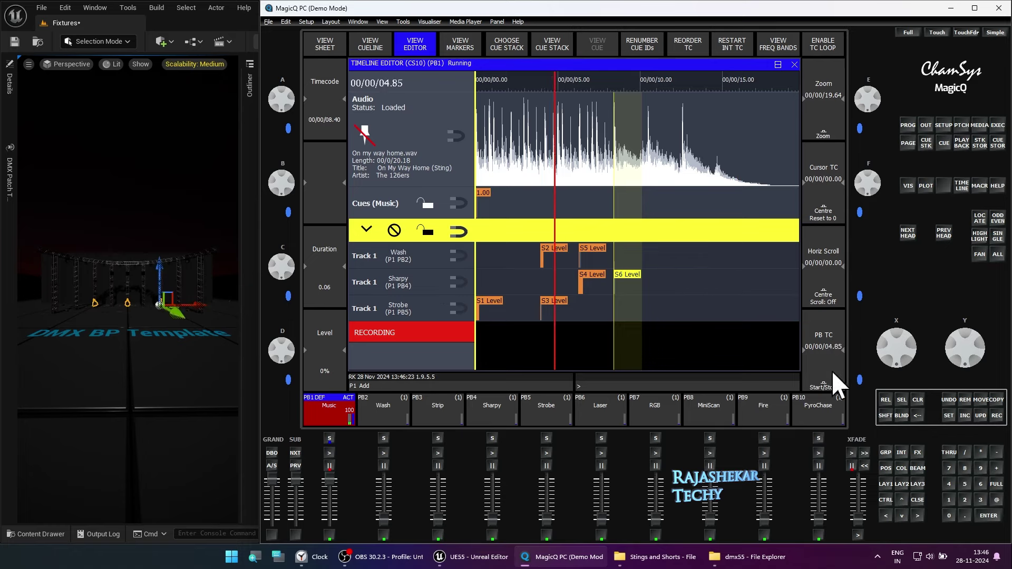
Flash the PB10 PyroChase, PB3 Strip, PB6 Laser and PB9 Fire faders in time with the music.
{"action": "mouse_move", "coordinate": [817, 520]}
{"action": "left_mouse_down"}
{"action": "mouse_move", "coordinate": [818, 474]}
{"action": "mouse_move", "coordinate": [818, 520]}
{"action": "left_mouse_up"}
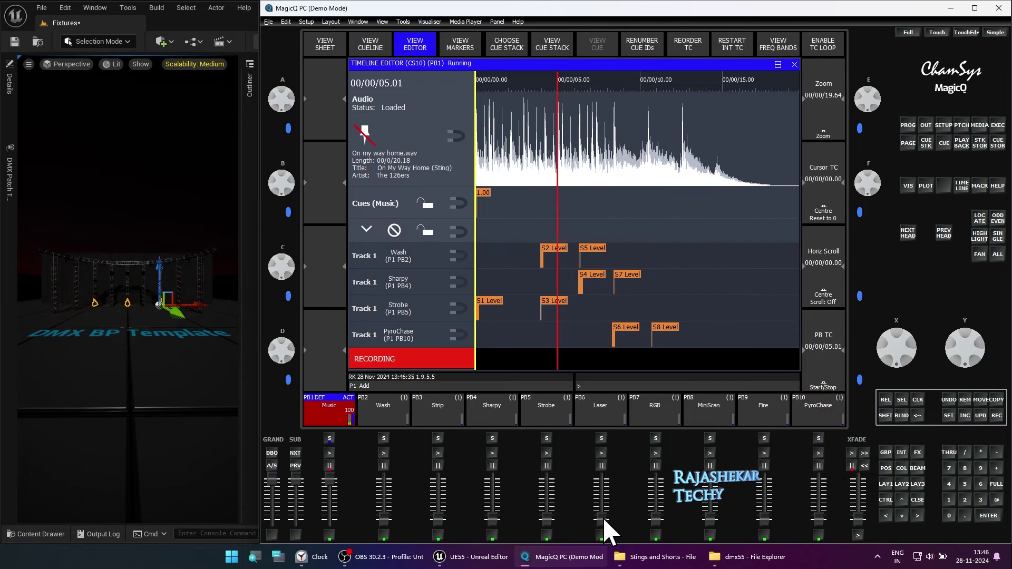
{"action": "mouse_move", "coordinate": [440, 521]}
{"action": "left_mouse_down"}
{"action": "mouse_move", "coordinate": [451, 462]}
{"action": "mouse_move", "coordinate": [453, 522]}
{"action": "left_mouse_up"}
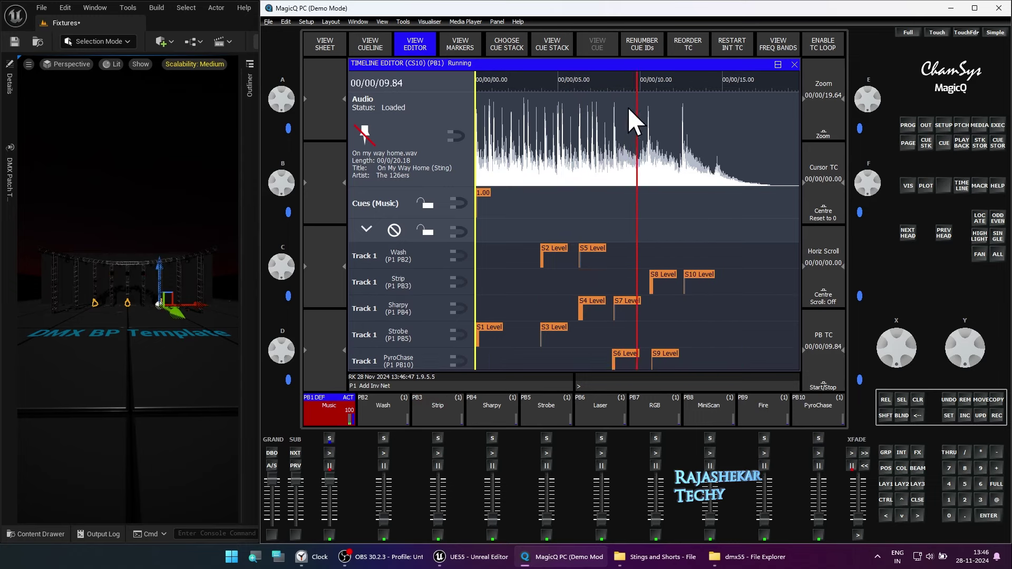
{"action": "mouse_move", "coordinate": [603, 520]}
{"action": "left_mouse_down"}
{"action": "mouse_move", "coordinate": [615, 467]}
{"action": "mouse_move", "coordinate": [607, 522]}
{"action": "left_mouse_up"}
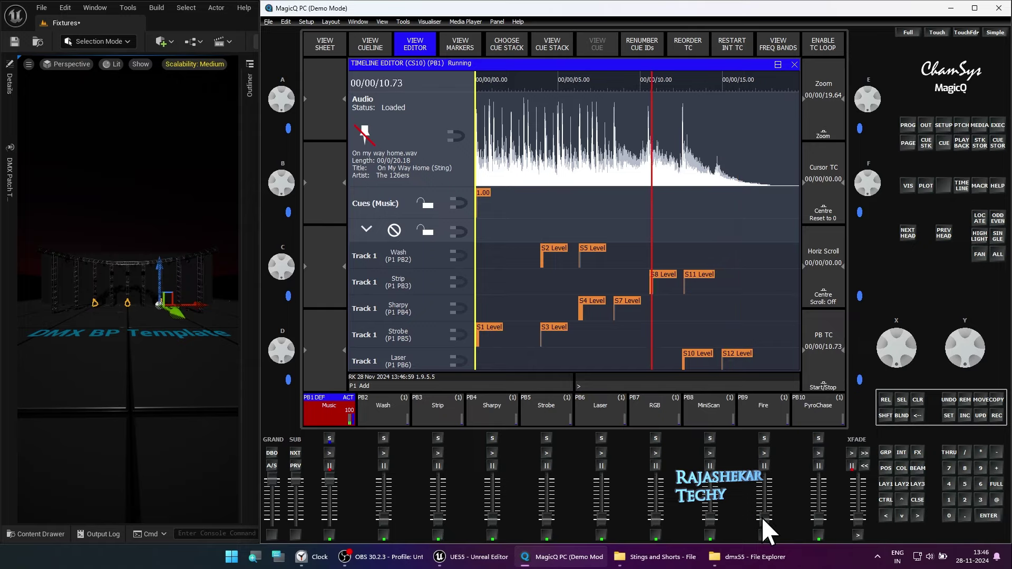
{"action": "mouse_move", "coordinate": [761, 517]}
{"action": "left_mouse_down"}
{"action": "mouse_move", "coordinate": [764, 475]}
{"action": "mouse_move", "coordinate": [764, 520]}
{"action": "left_mouse_up"}
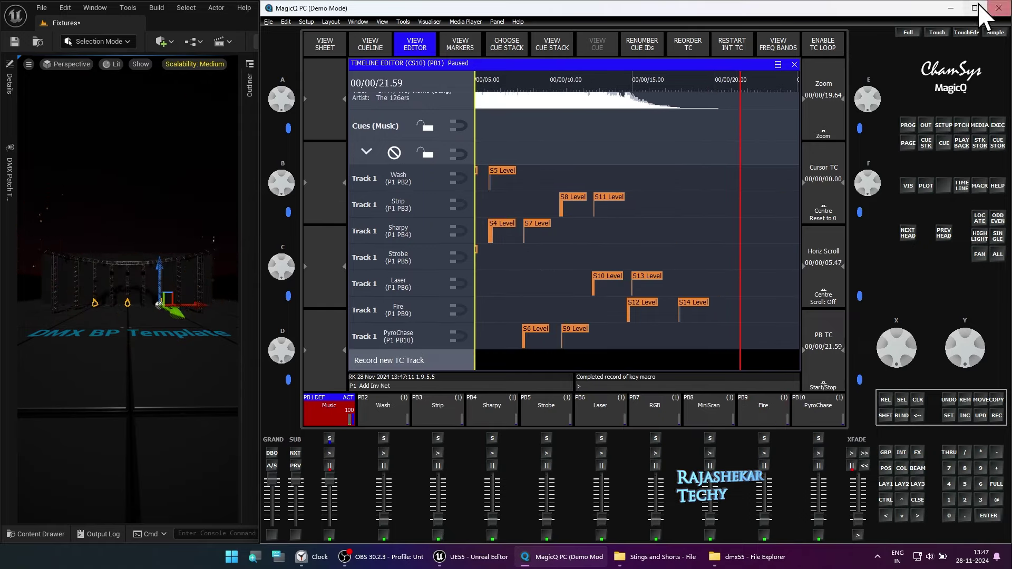
Maximize MagicQ and move the S9 Level cue and S13 Fire cue earlier.
{"action": "key", "text": "super+Up"}
{"action": "scroll", "coordinate": [425, 230], "scroll_direction": "up", "scroll_amount": 5}
{"action": "left_click_drag", "start_coordinate": [497, 331], "coordinate": [494, 354]}
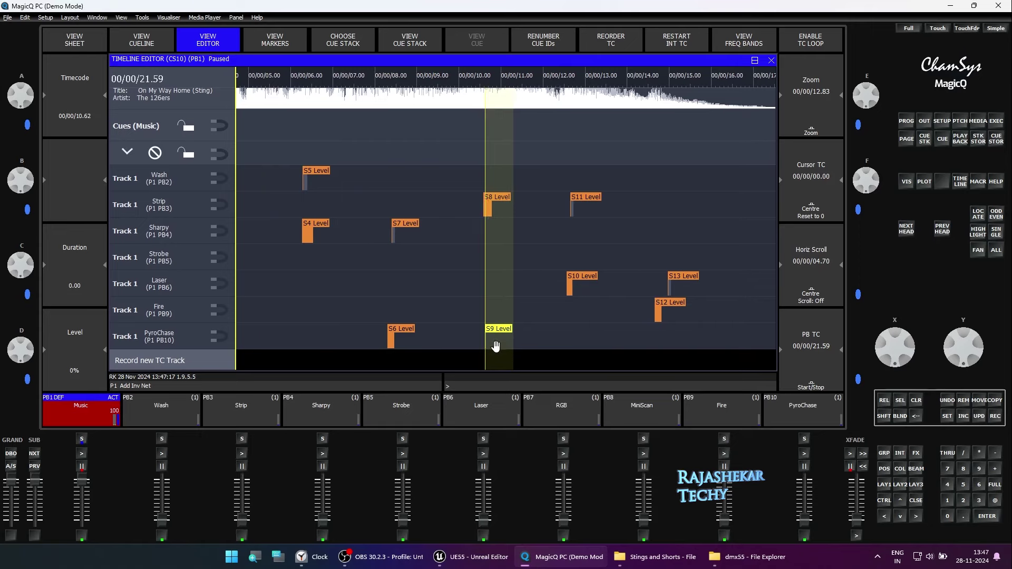
{"action": "left_click", "coordinate": [587, 280]}
{"action": "left_click_drag", "start_coordinate": [677, 280], "coordinate": [661, 374]}
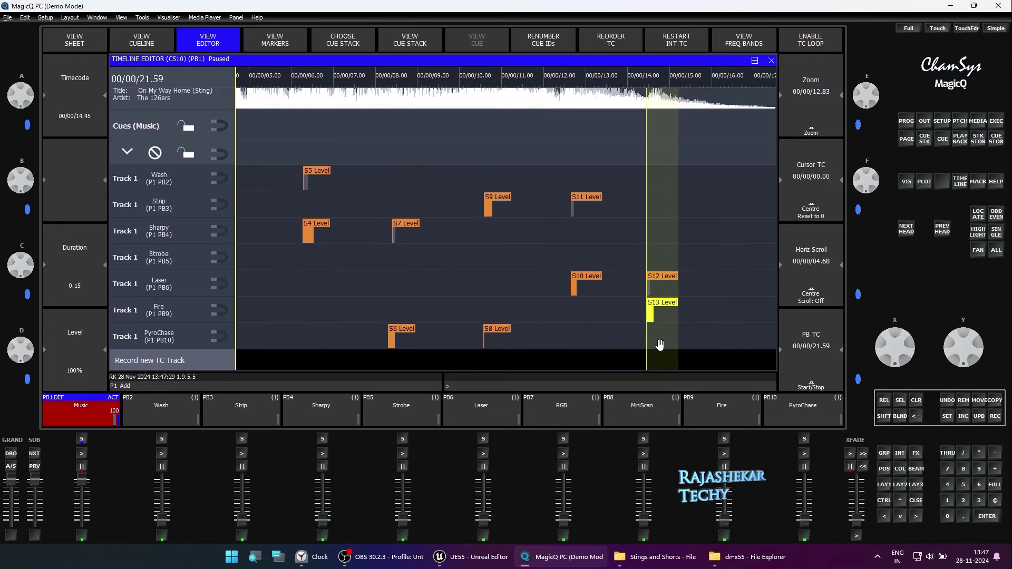
Check the S11 Strip, PyroChase, S7 Sharpy and S6 cues, then save the show as dmx55.shw.
{"action": "left_click", "coordinate": [582, 238]}
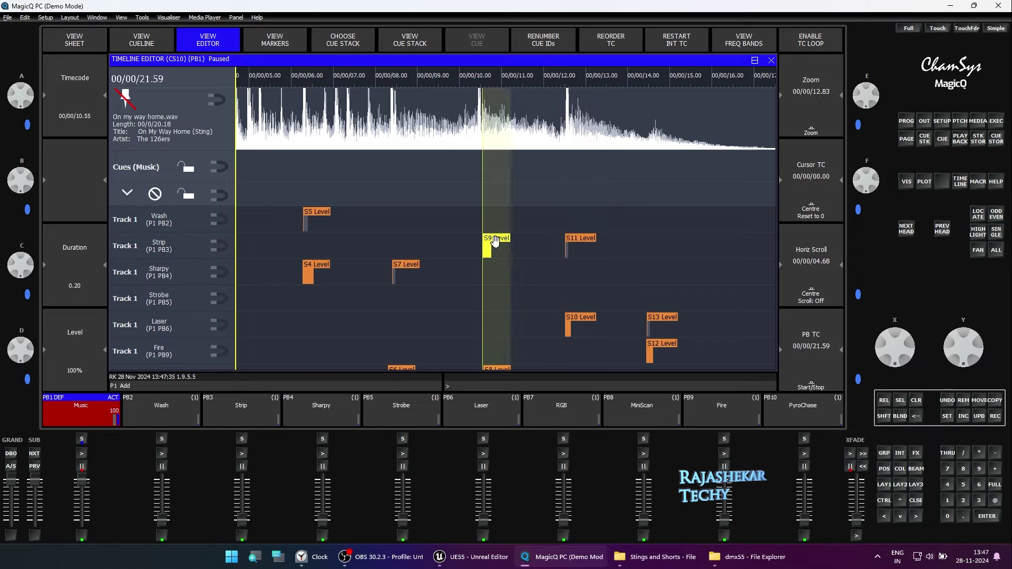
{"action": "left_click", "coordinate": [503, 367]}
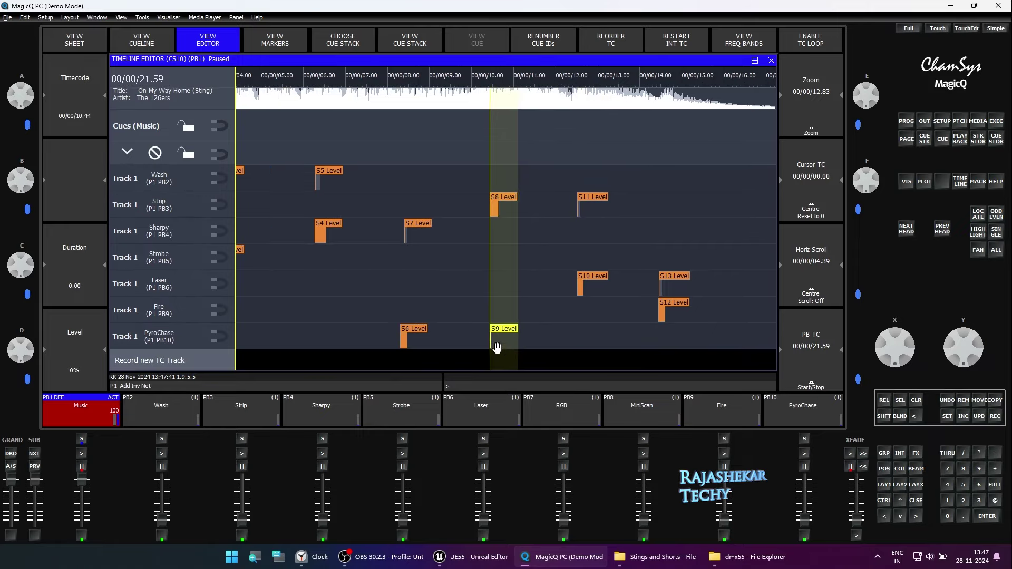
{"action": "left_click", "coordinate": [420, 274]}
{"action": "left_click", "coordinate": [417, 332]}
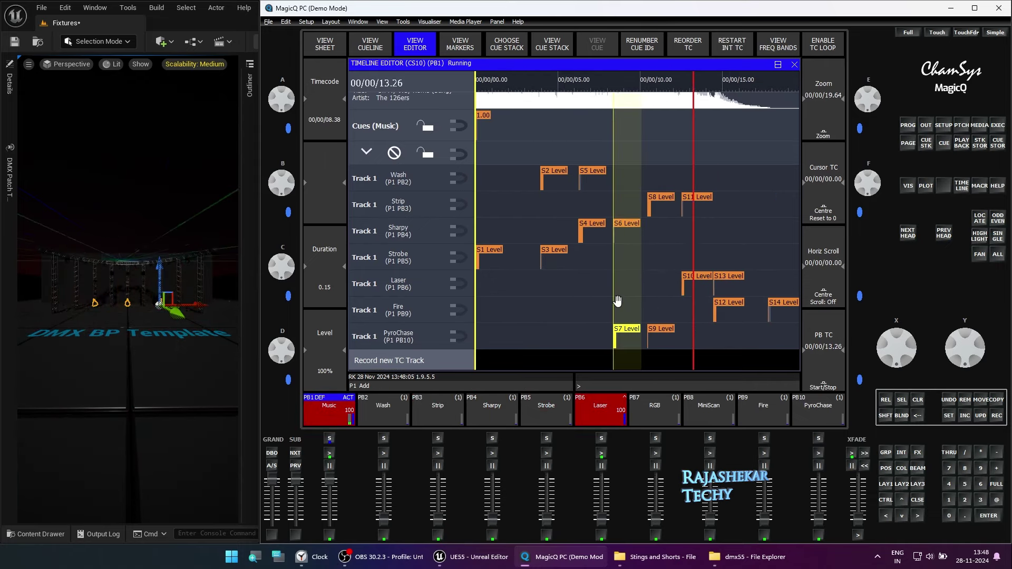
{"action": "key", "text": "super+Up"}
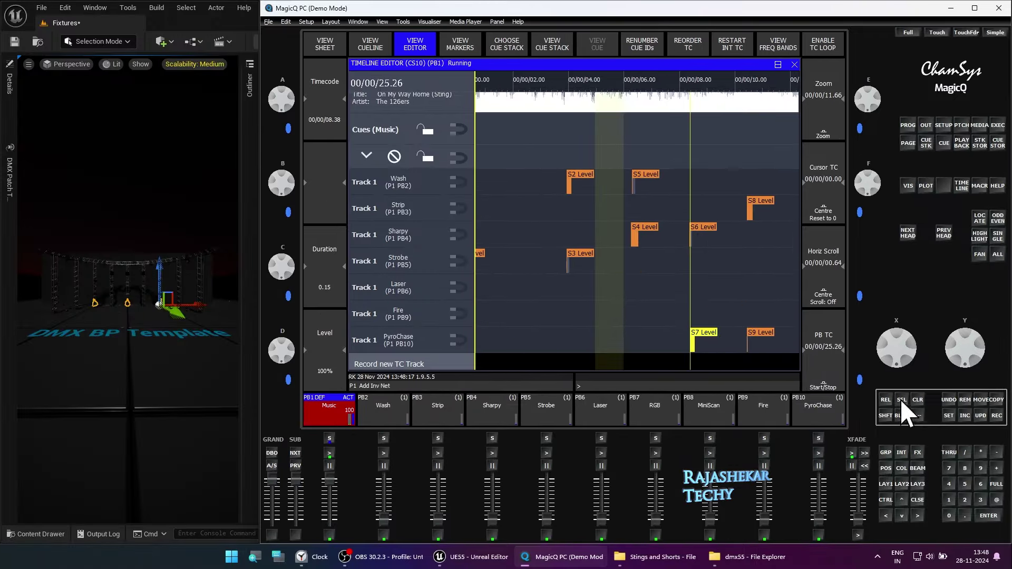
{"action": "key", "text": "Return"}
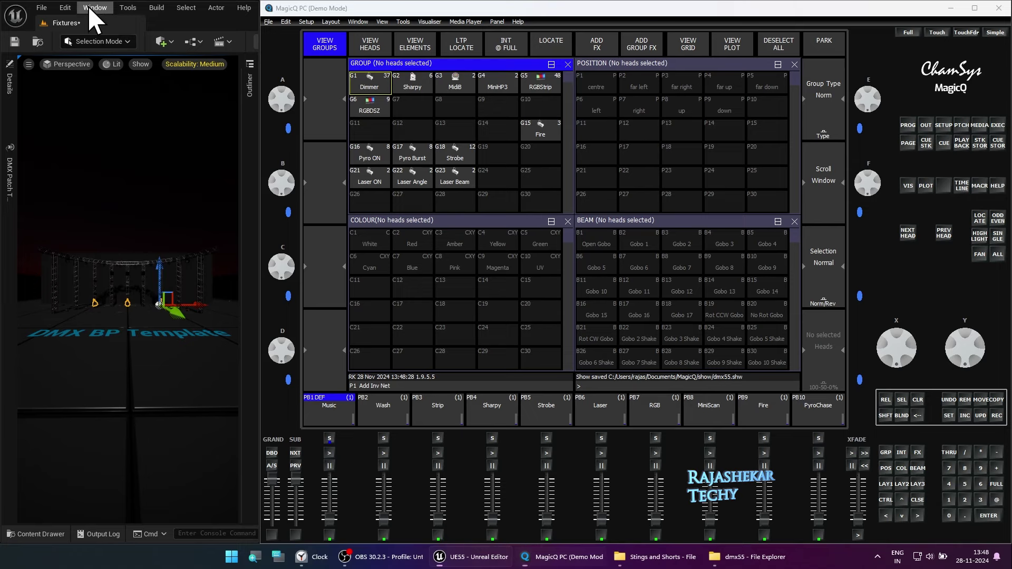
Open the Take Recorder panel from the editor's panel list.
{"action": "left_click", "coordinate": [93, 8]}
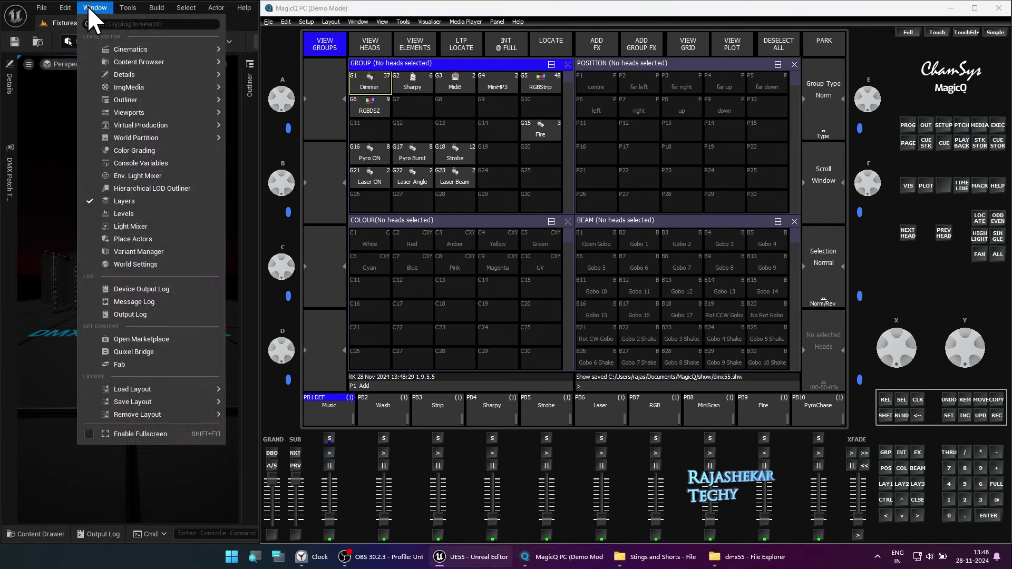
{"action": "mouse_move", "coordinate": [122, 49]}
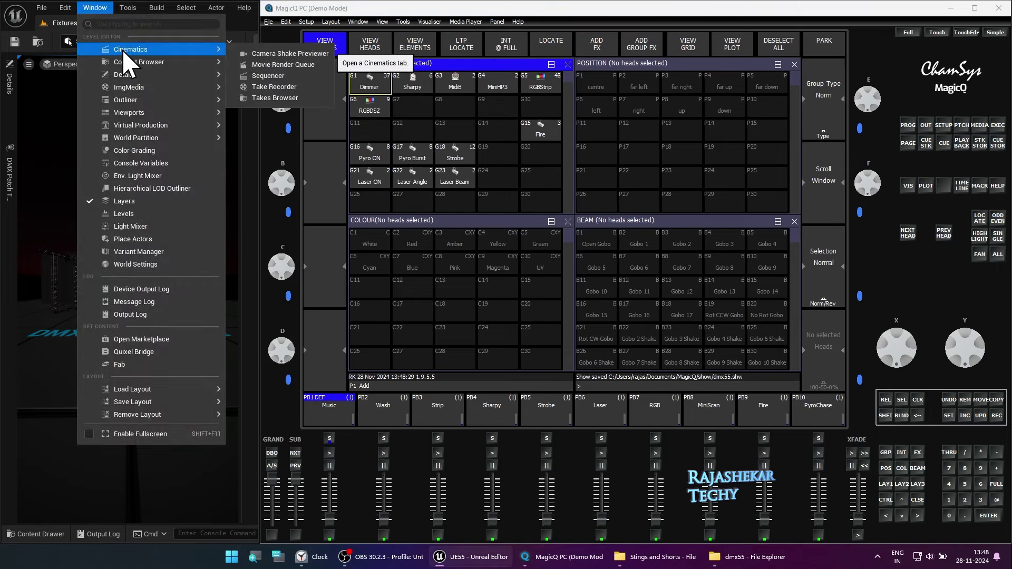
{"action": "left_click", "coordinate": [294, 88]}
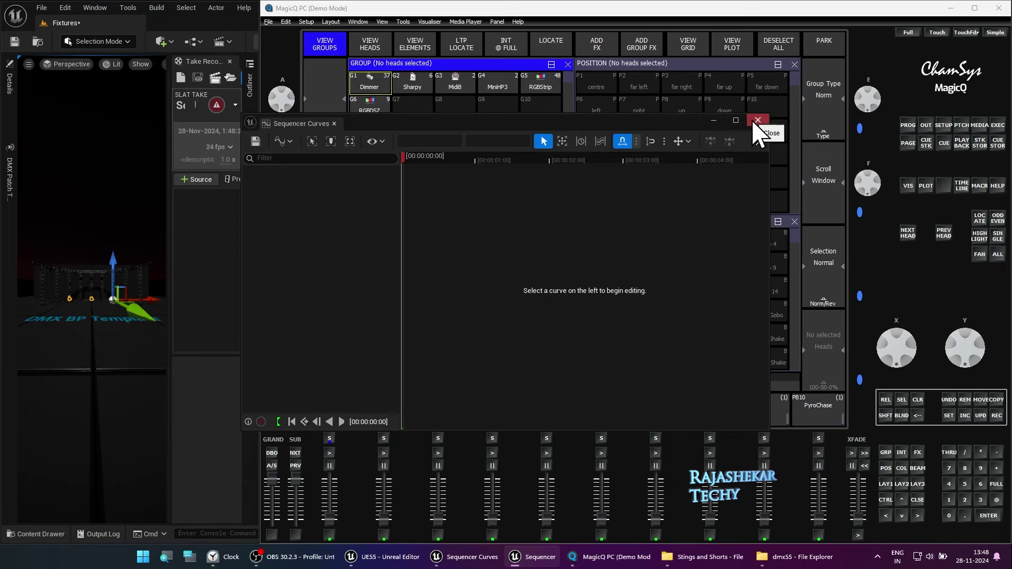
Close the Sequencer Curves and Sequencer windows and bring Unreal Editor with Take Recorder forward.
{"action": "left_click", "coordinate": [757, 120]}
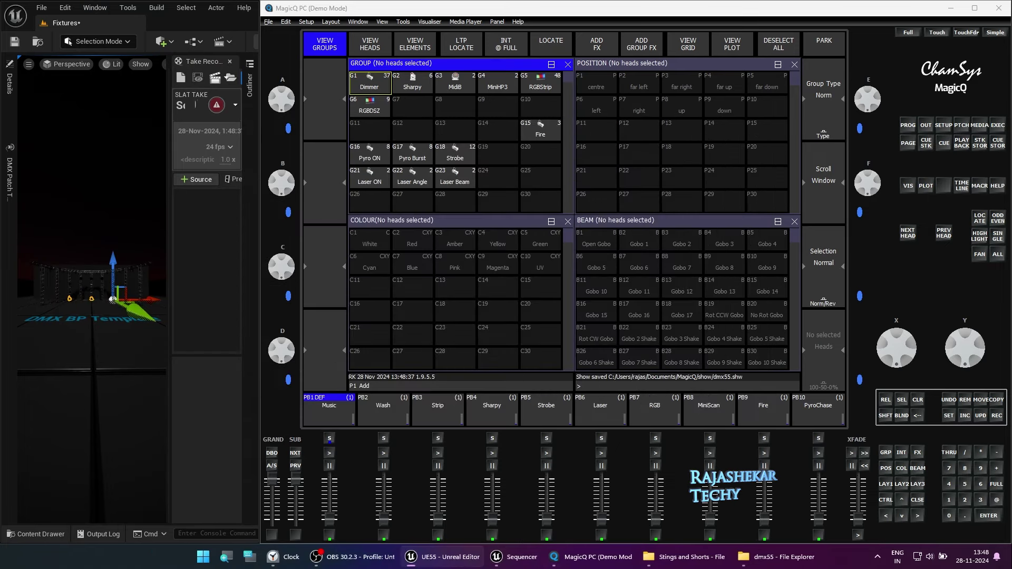
{"action": "left_click", "coordinate": [522, 557]}
{"action": "left_click_drag", "start_coordinate": [656, 257], "coordinate": [556, 228]}
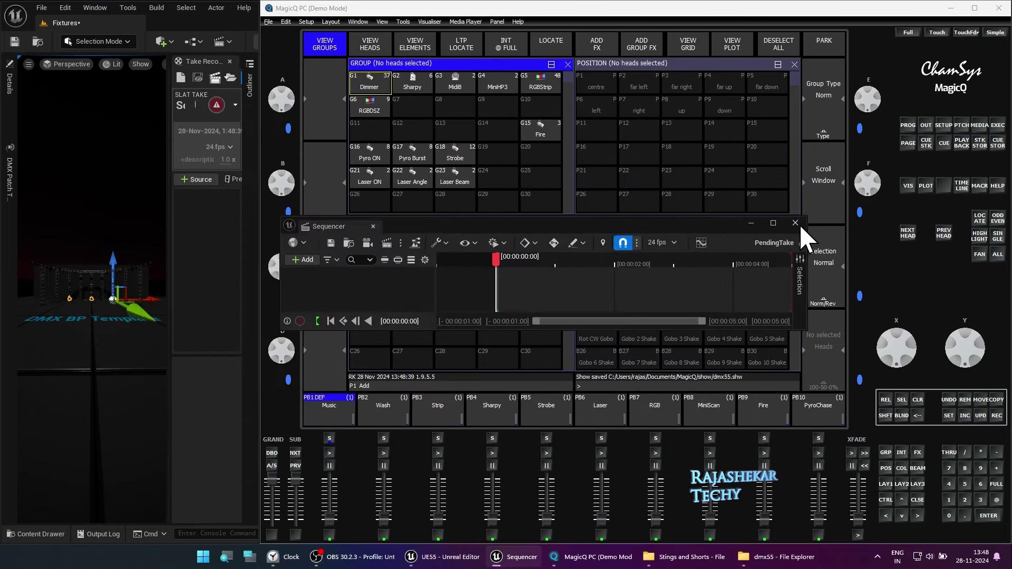
{"action": "left_click", "coordinate": [796, 223]}
{"action": "double_click", "coordinate": [224, 19]}
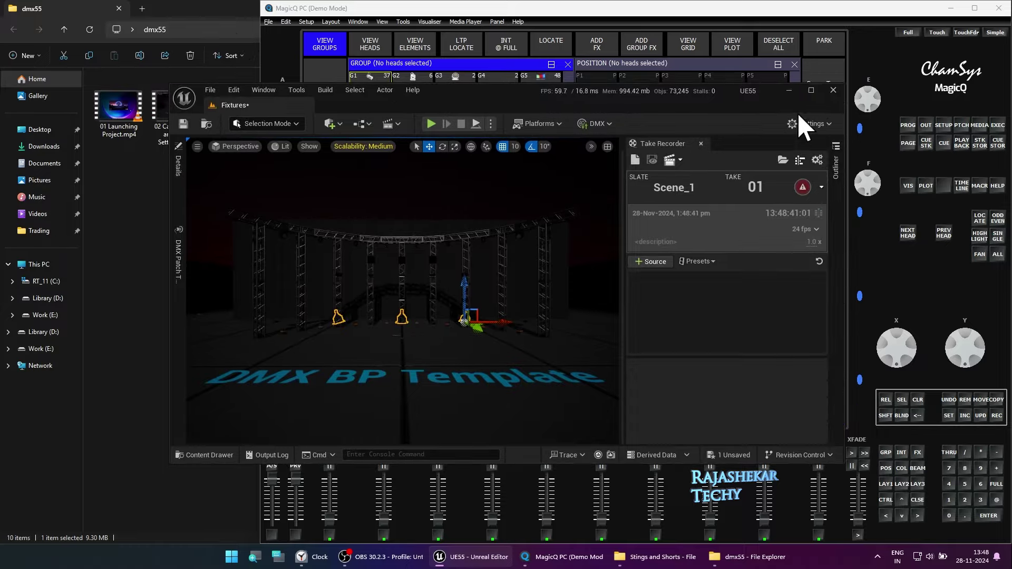
{"action": "left_click", "coordinate": [811, 90]}
{"action": "key", "text": "alt+Tab"}
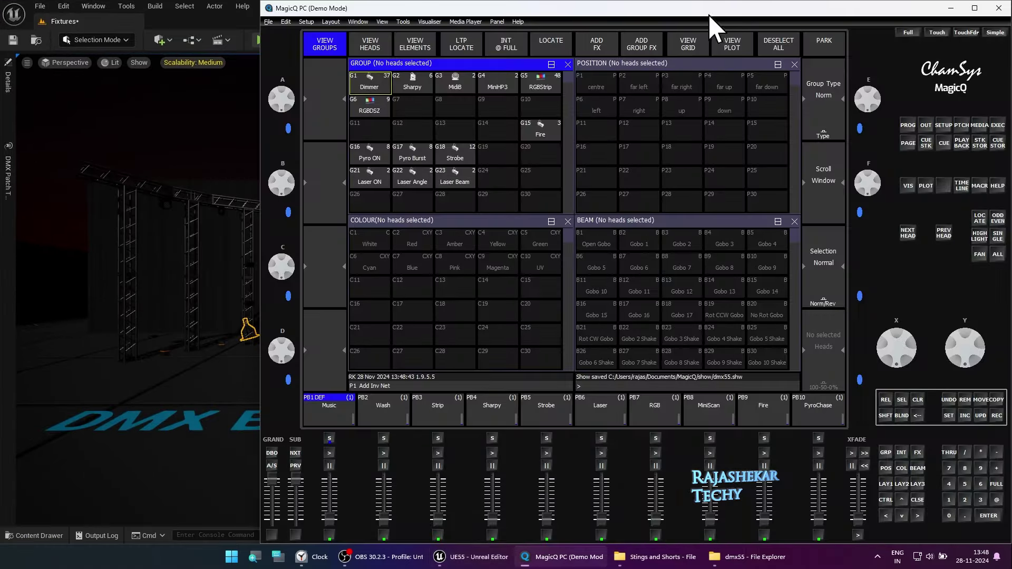
{"action": "key", "text": "alt+Tab"}
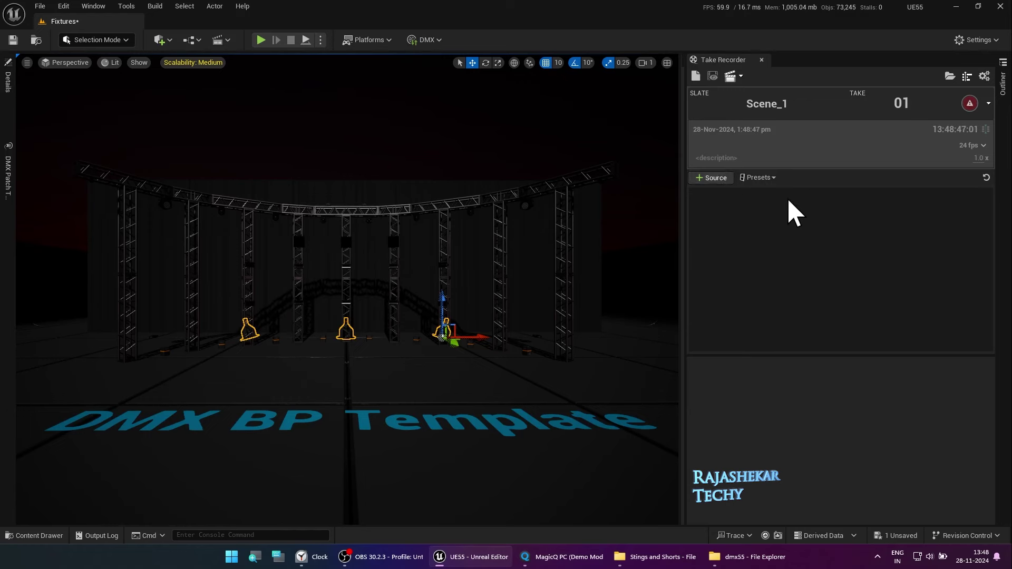
Add a DMX Library source using dmxnew and add all its fixture patches.
{"action": "left_click", "coordinate": [709, 178]}
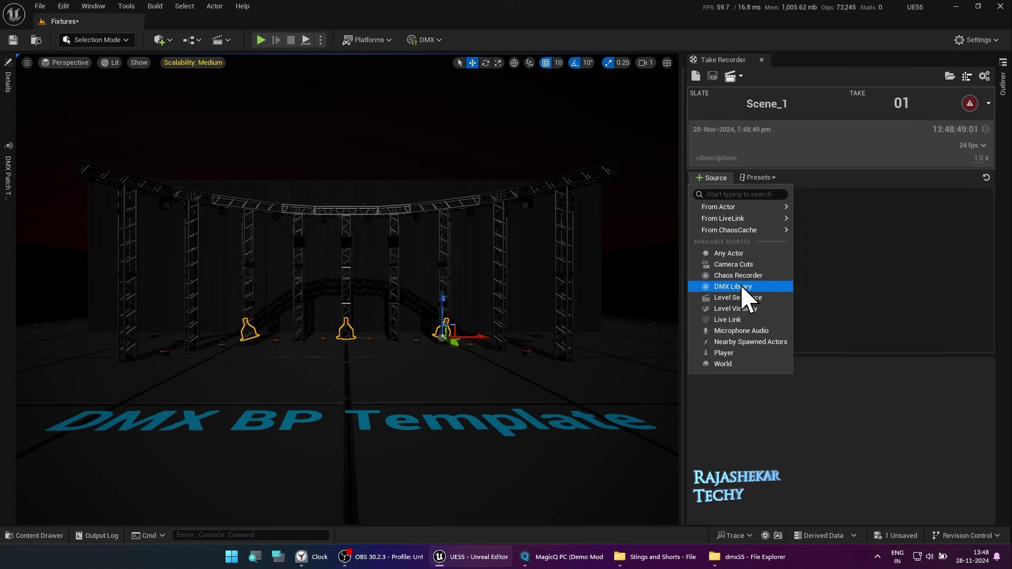
{"action": "left_click", "coordinate": [742, 287]}
{"action": "left_click", "coordinate": [788, 211]}
{"action": "left_click", "coordinate": [905, 379]}
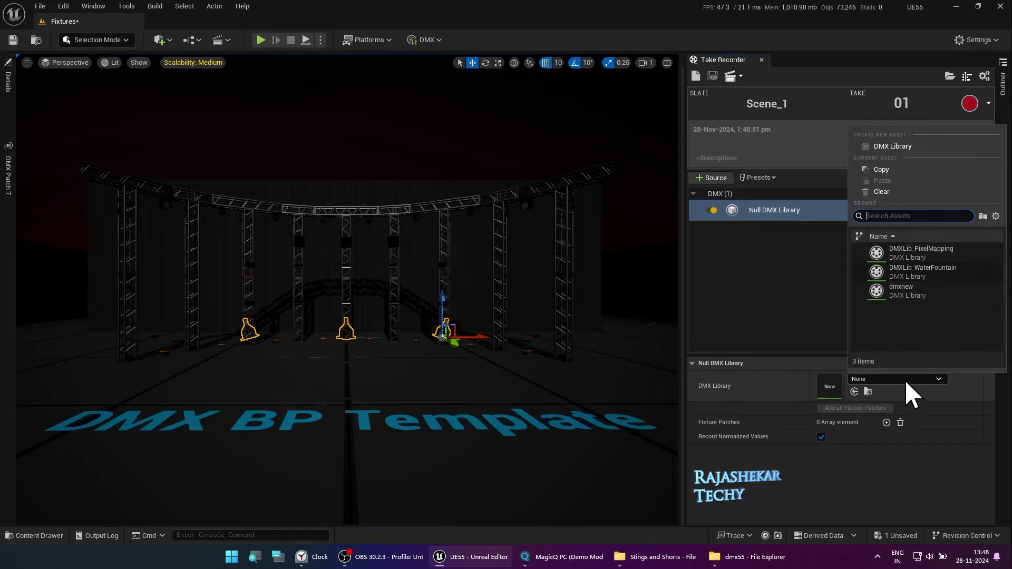
{"action": "left_click", "coordinate": [904, 290]}
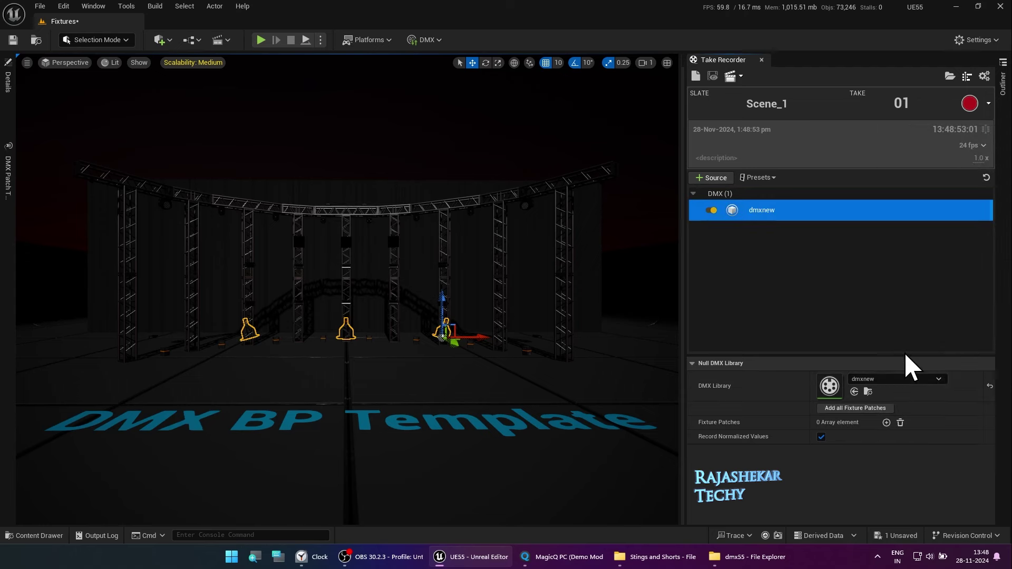
{"action": "left_click", "coordinate": [864, 408]}
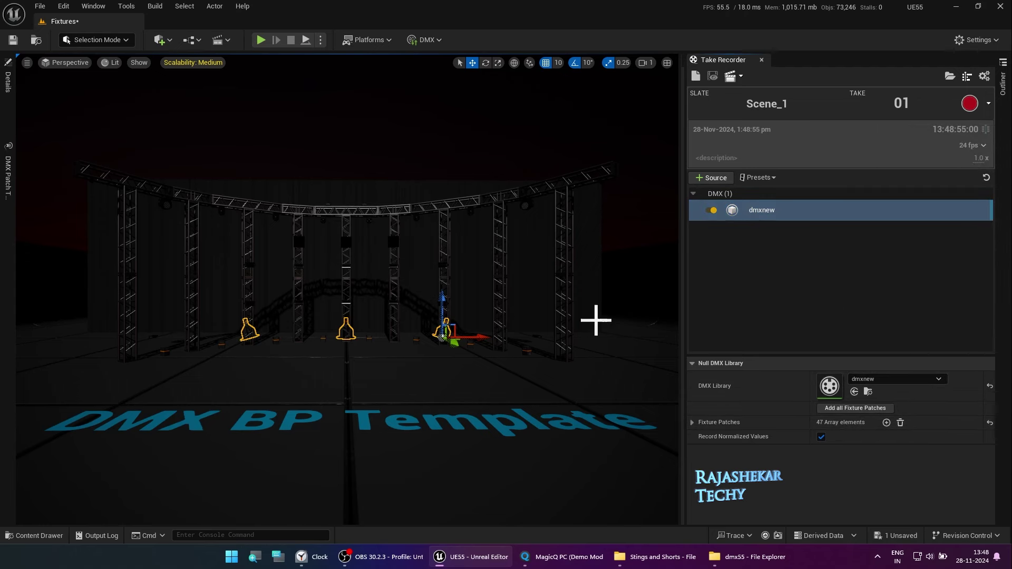
Expand the 47 fixture patches, then turn off Auto Lock in the recorder's user settings.
{"action": "left_click", "coordinate": [693, 423]}
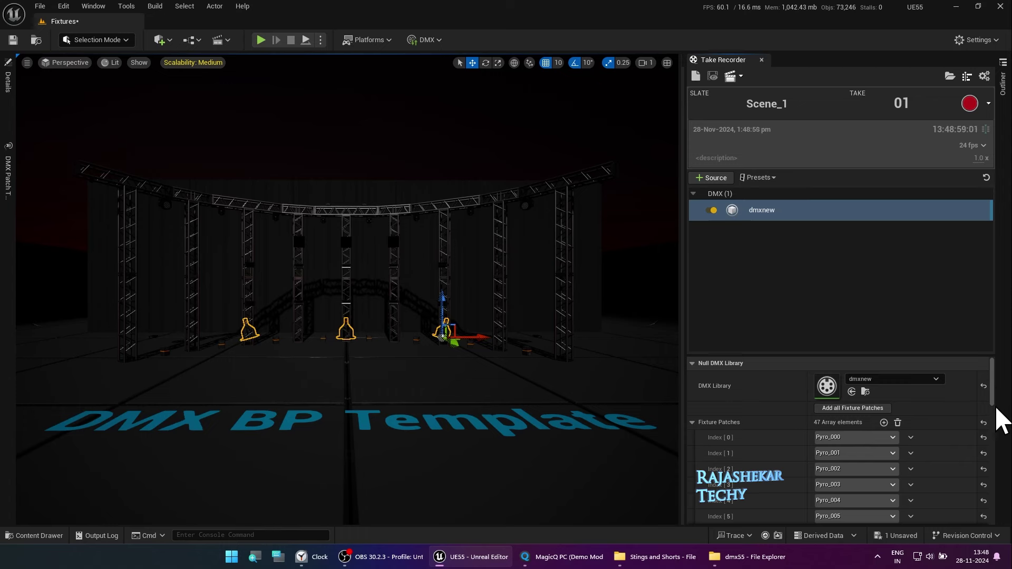
{"action": "left_click_drag", "start_coordinate": [994, 398], "coordinate": [994, 533]}
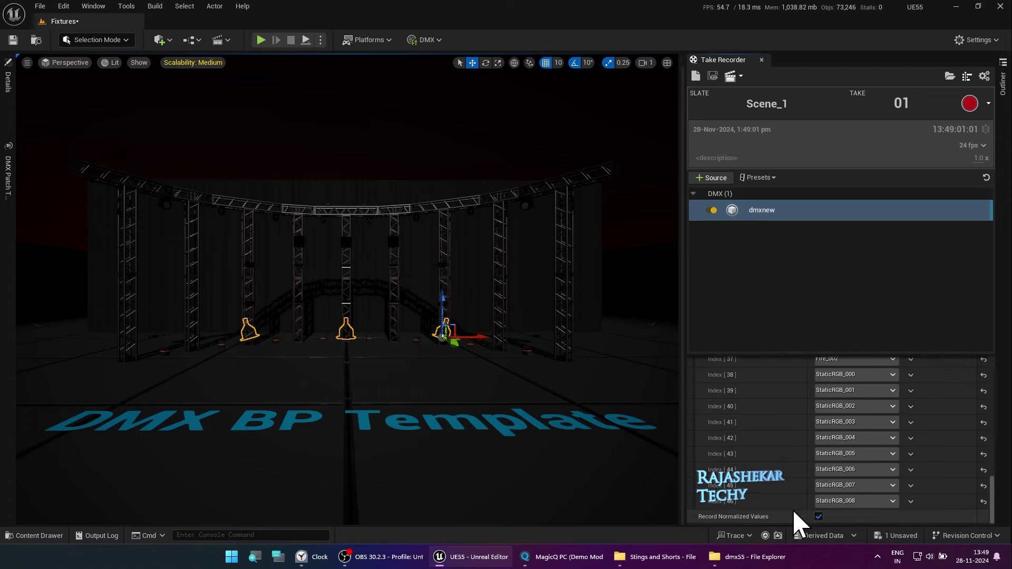
{"action": "left_click", "coordinate": [985, 76]}
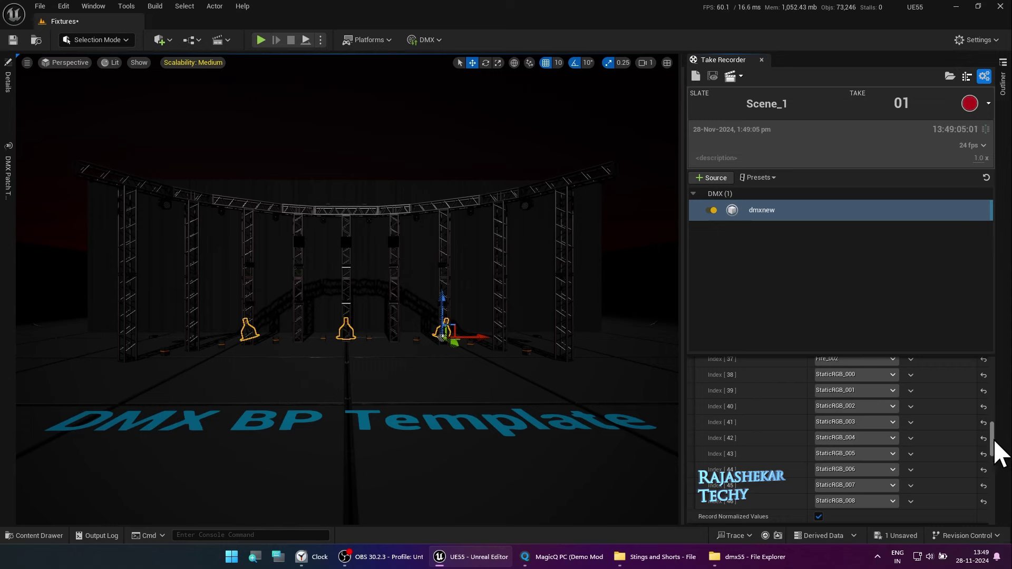
{"action": "left_click_drag", "start_coordinate": [995, 442], "coordinate": [995, 530]}
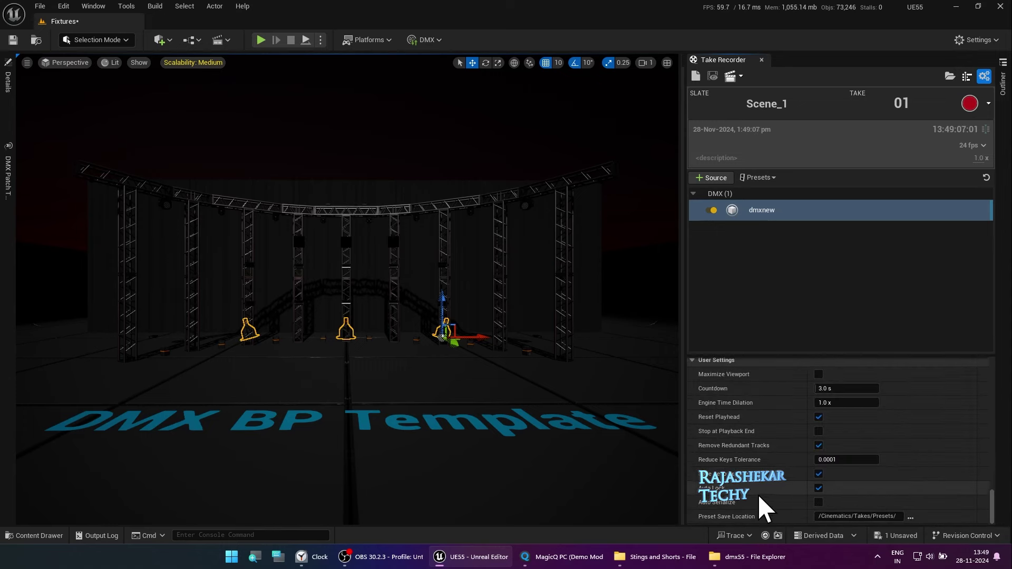
{"action": "left_click", "coordinate": [818, 489]}
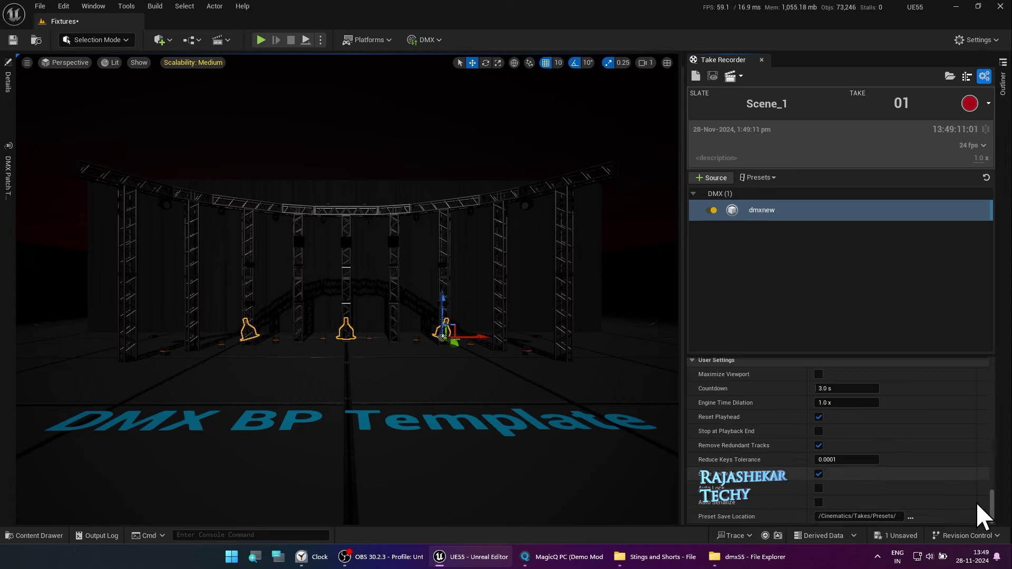
{"action": "left_click_drag", "start_coordinate": [993, 500], "coordinate": [1007, 240]}
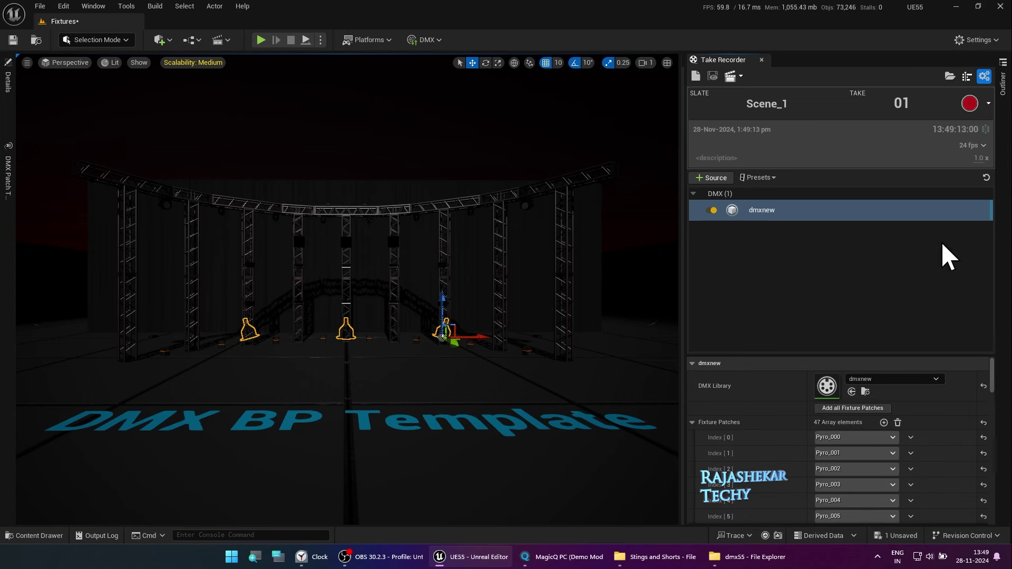
Start recording the take and raise the PB1 Music fader in MagicQ to run the show.
{"action": "left_click", "coordinate": [969, 103]}
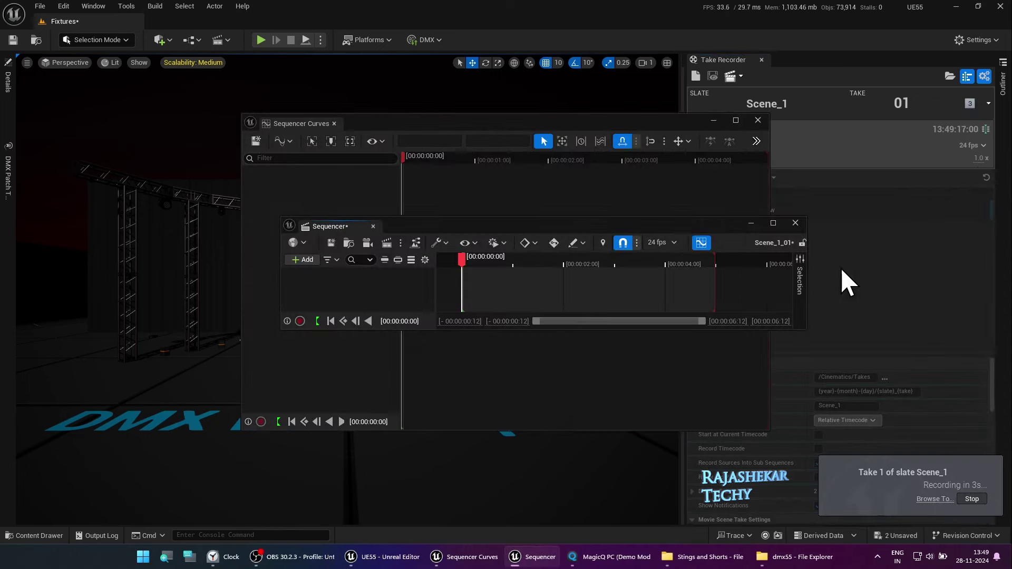
{"action": "left_click", "coordinate": [793, 222]}
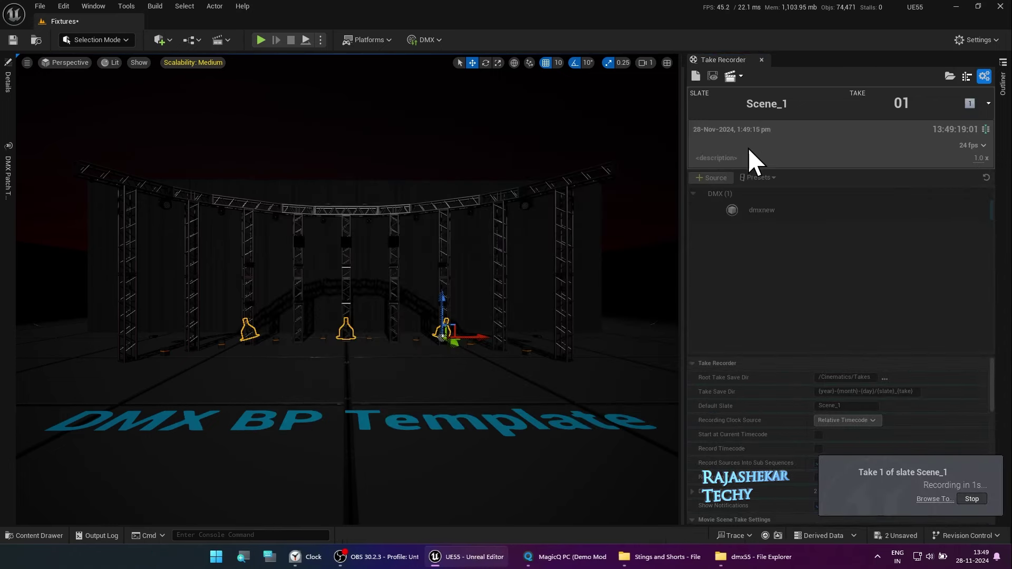
{"action": "key", "text": "alt+Tab"}
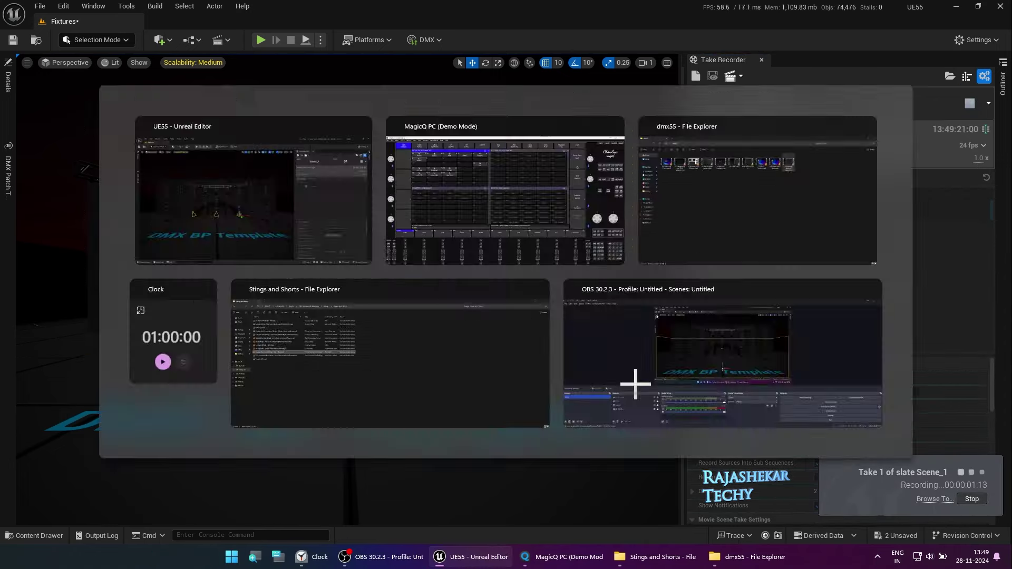
{"action": "left_click_drag", "start_coordinate": [87, 522], "coordinate": [97, 451]}
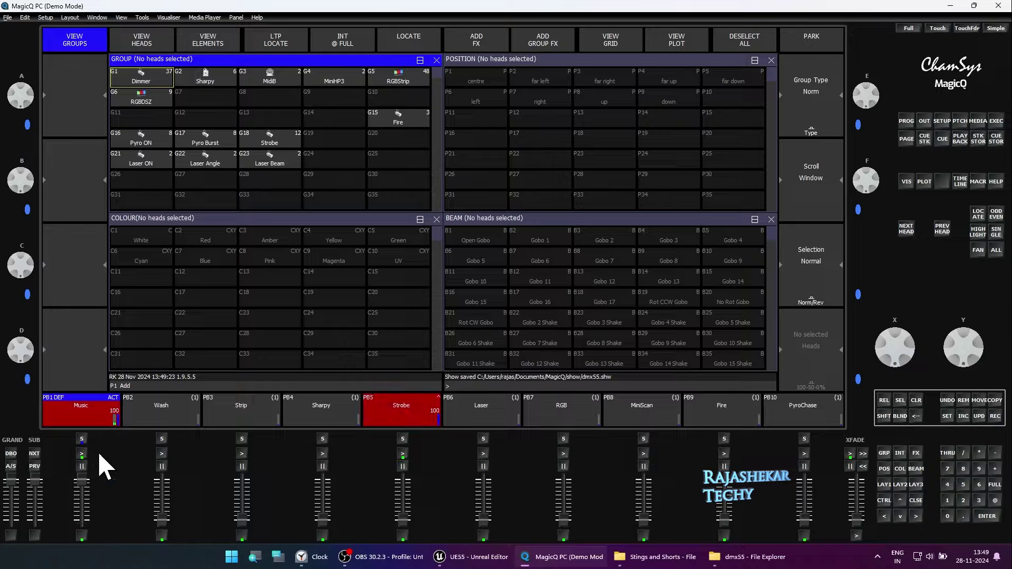
{"action": "key", "text": "alt+Tab"}
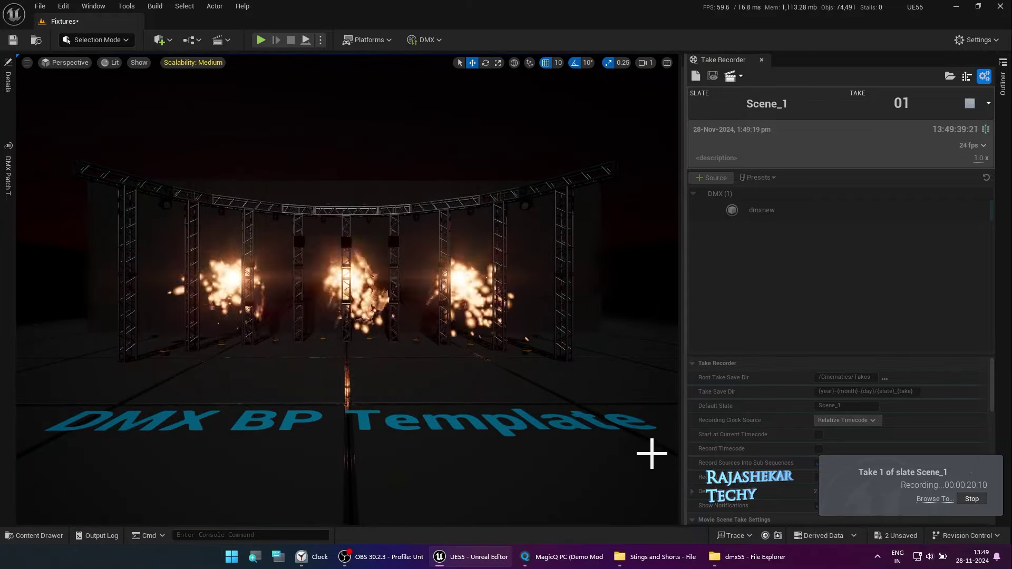
Stop the Scene_1 take 1 recording once the show ends and close the Sequencer windows.
{"action": "key", "text": "alt+Tab"}
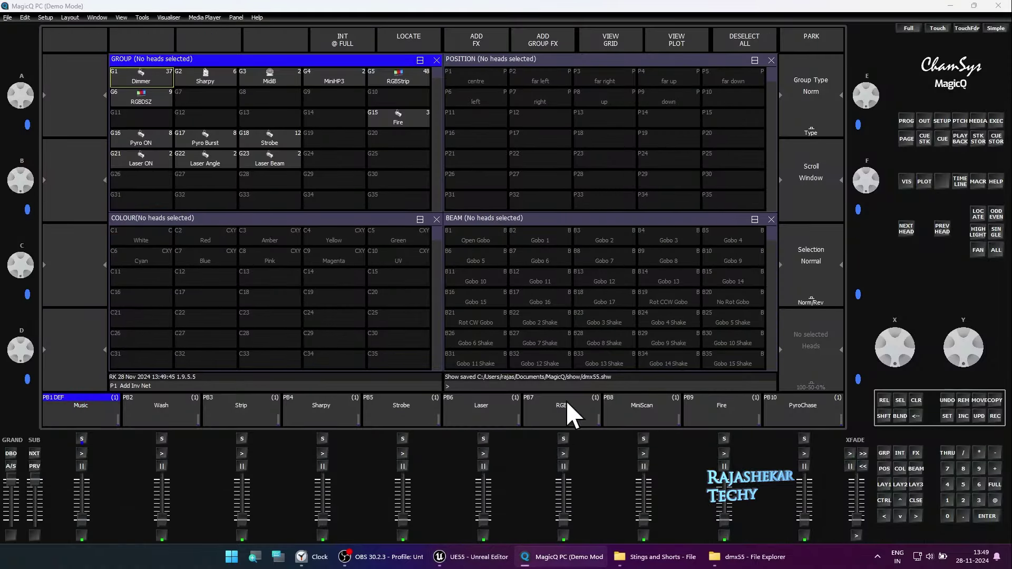
{"action": "key", "text": "alt+Tab"}
{"action": "left_click", "coordinate": [966, 499]}
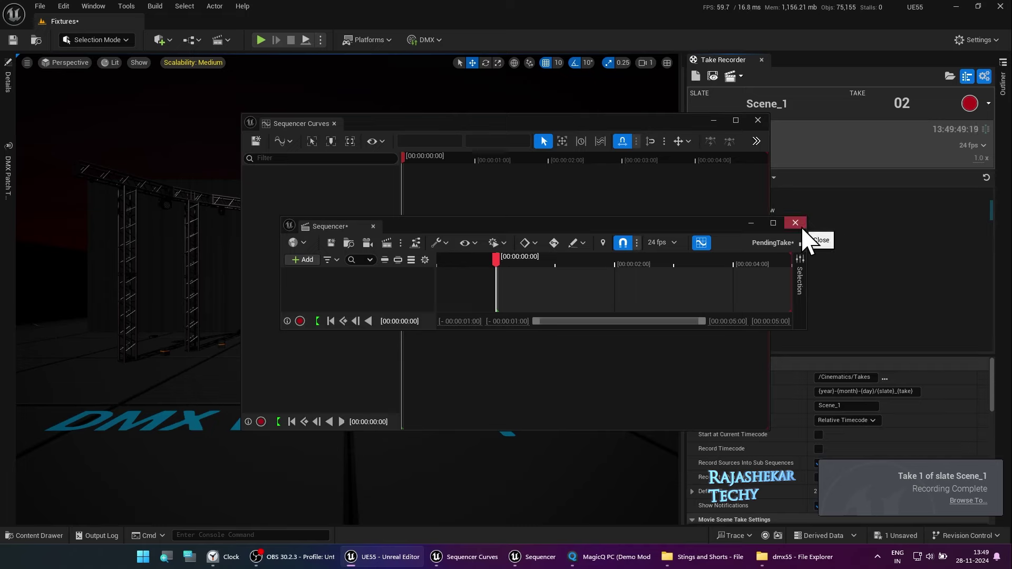
{"action": "left_click", "coordinate": [797, 224]}
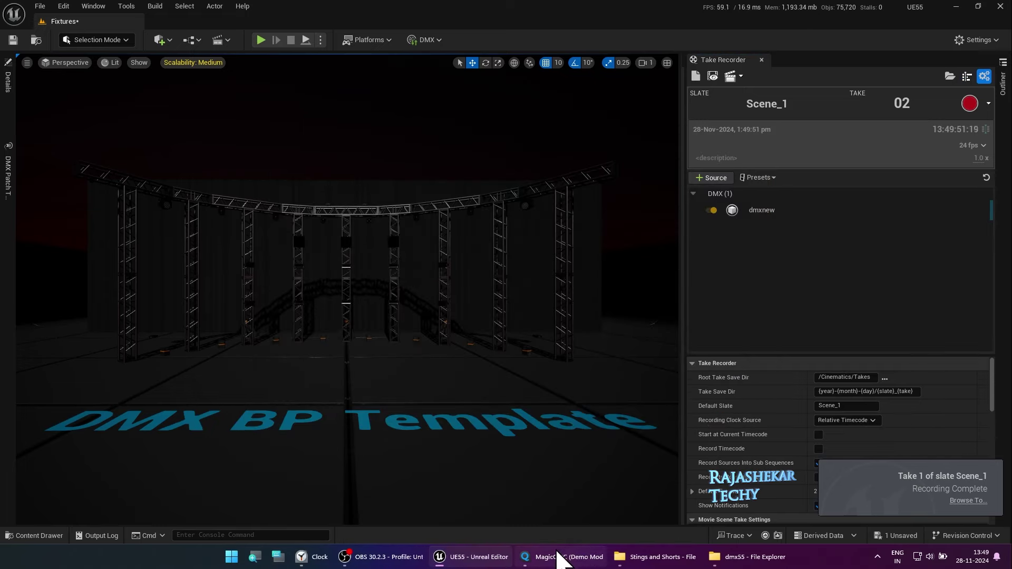
Save the MagicQ show as dmx55.
{"action": "left_click", "coordinate": [557, 558]}
{"action": "key", "text": "ctrl+s"}
{"action": "type", "text": "d"}
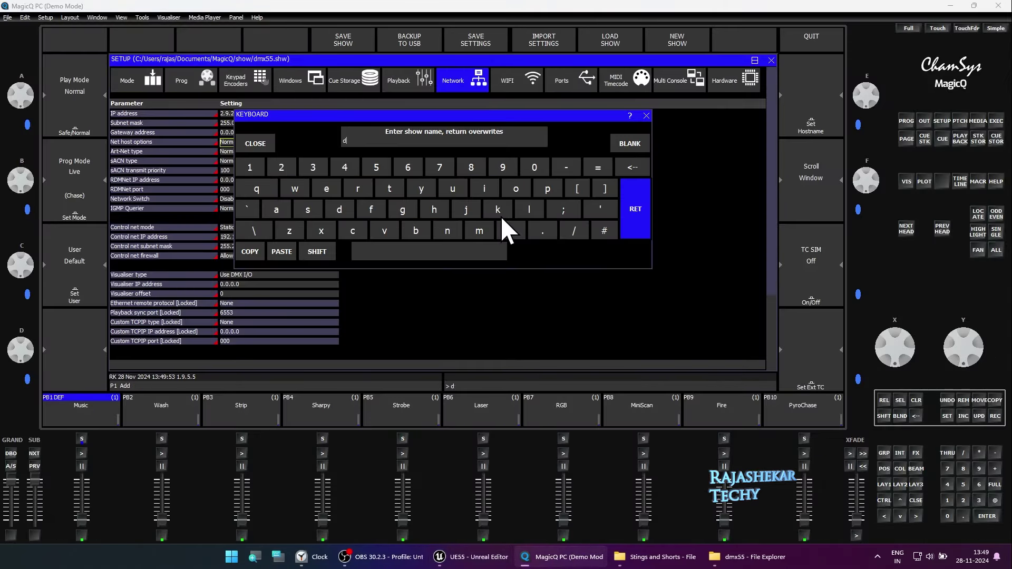
{"action": "type", "text": "55"}
{"action": "key", "text": "Return"}
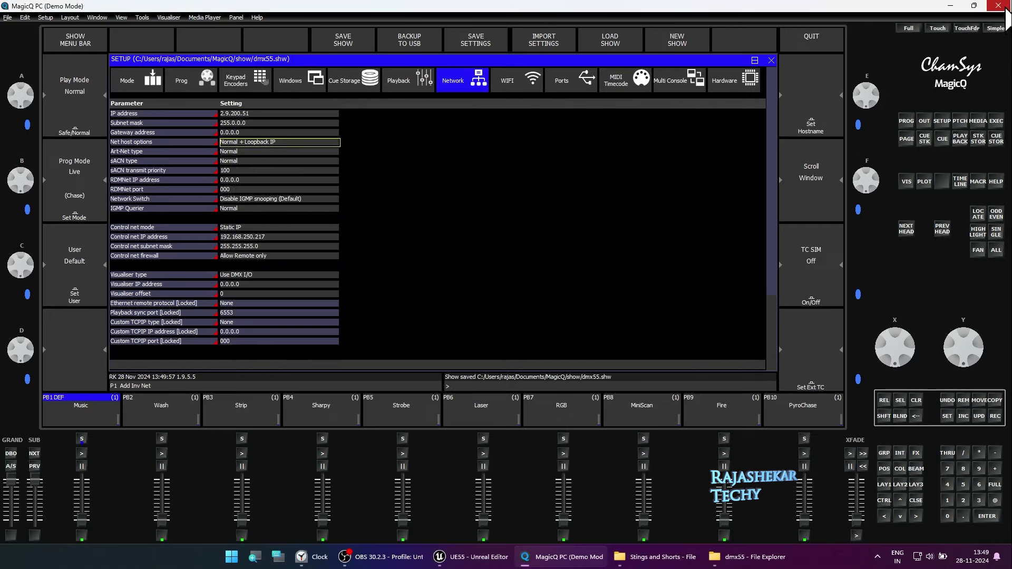
Quit MagicQ PC and close Unreal's Take Recorder panel.
{"action": "left_click", "coordinate": [1000, 7]}
{"action": "left_click", "coordinate": [384, 168]}
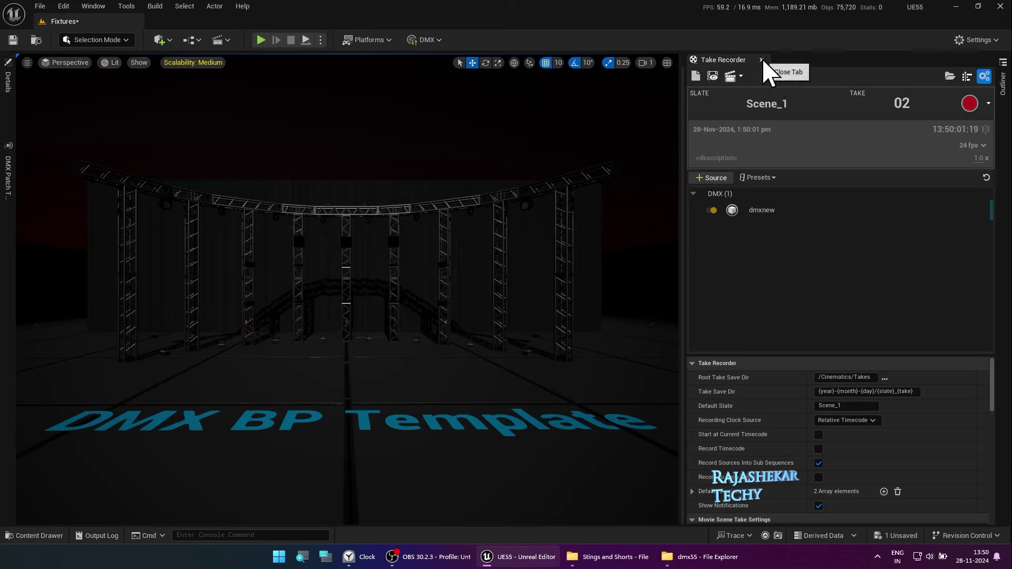
{"action": "left_click", "coordinate": [761, 61]}
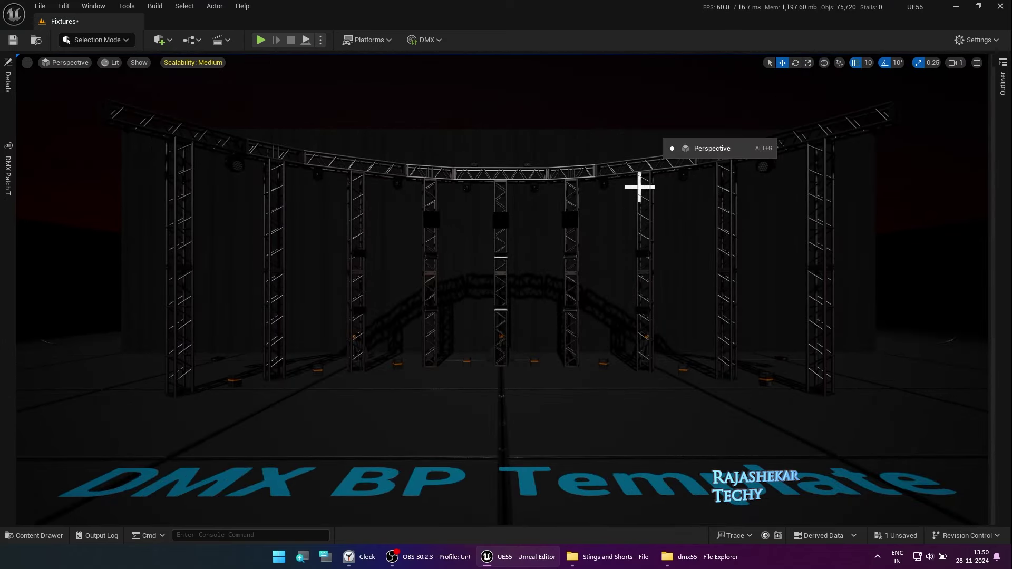
Open the Content Drawer and start an Import to /Game.
{"action": "left_click", "coordinate": [640, 187]}
{"action": "key", "text": "Escape"}
{"action": "key", "text": "ctrl+space"}
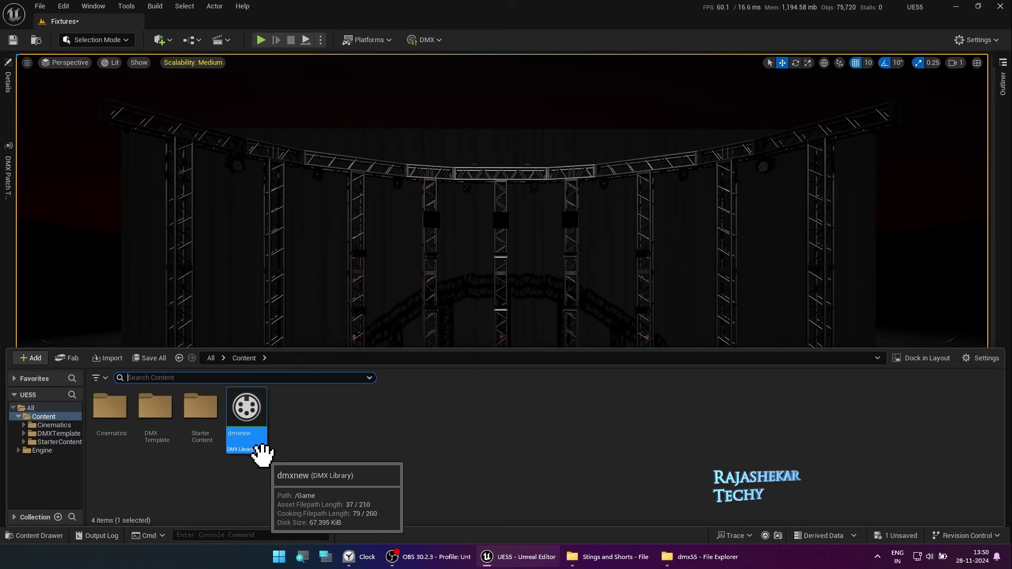
{"action": "left_click", "coordinate": [32, 358]}
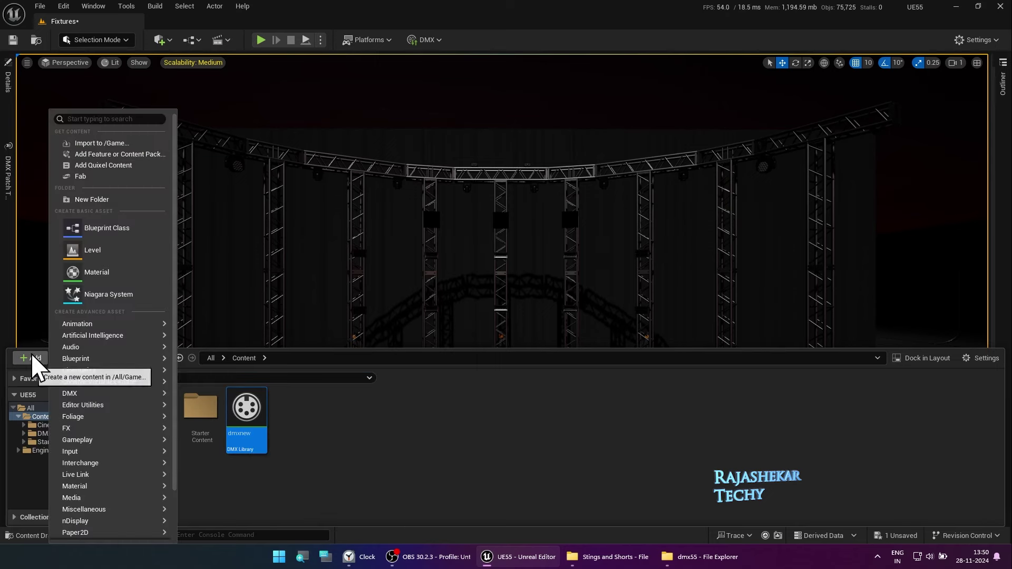
{"action": "left_click", "coordinate": [117, 143]}
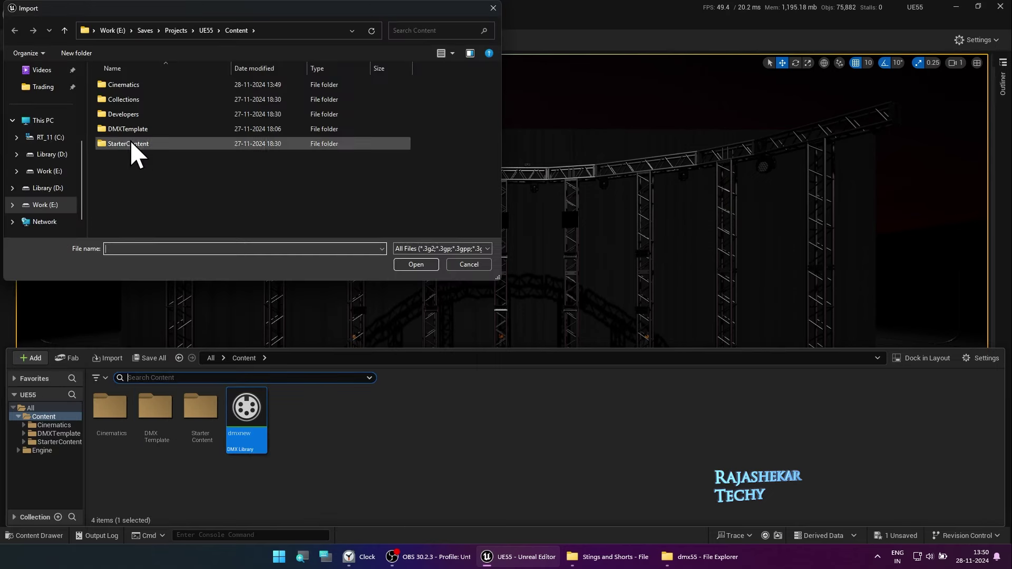
Browse to Desktop > audio - Shortcut and import On my way home.wav.
{"action": "left_click", "coordinate": [37, 123]}
{"action": "scroll", "coordinate": [34, 139], "scroll_direction": "up", "scroll_amount": 3}
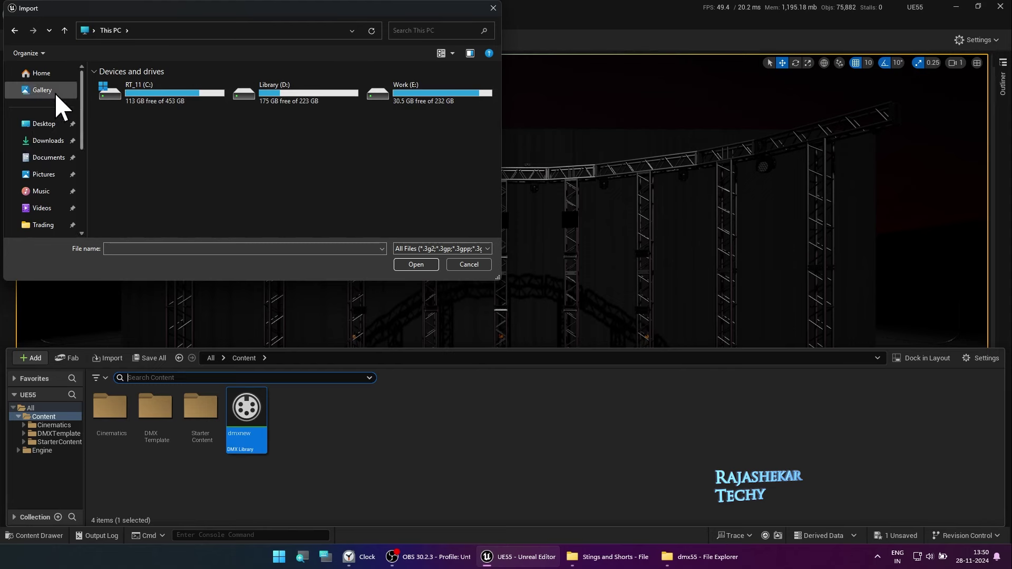
{"action": "left_click", "coordinate": [39, 141]}
{"action": "left_click", "coordinate": [43, 123]}
{"action": "scroll", "coordinate": [369, 195], "scroll_direction": "down", "scroll_amount": 5}
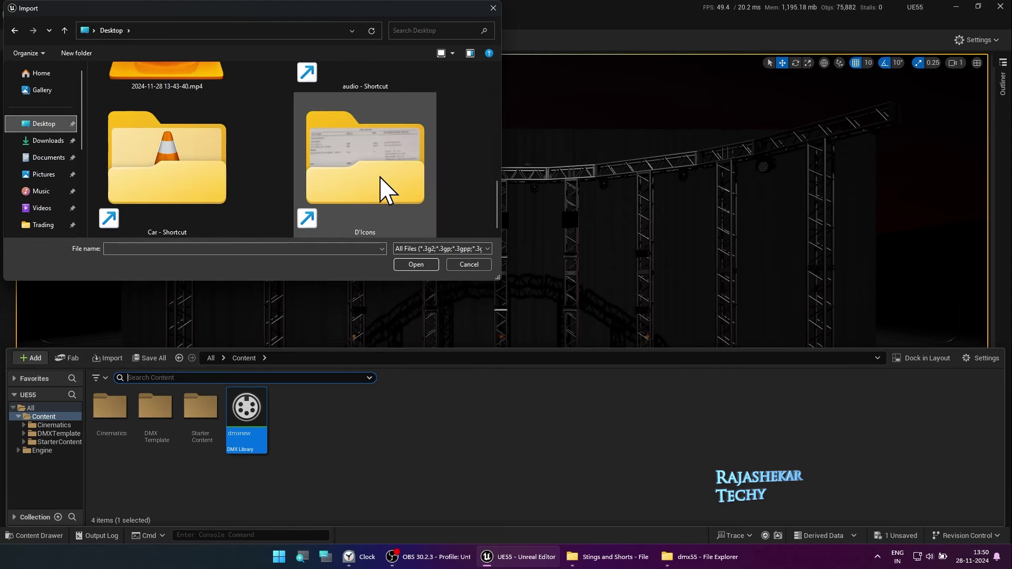
{"action": "left_click_drag", "start_coordinate": [501, 283], "coordinate": [666, 481]}
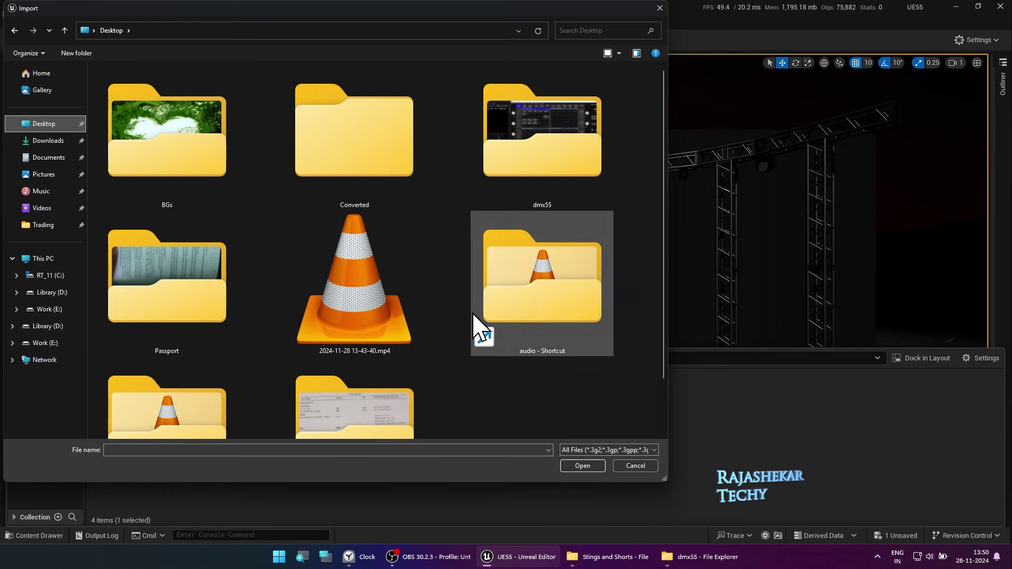
{"action": "double_click", "coordinate": [542, 305]}
{"action": "left_click", "coordinate": [537, 311]}
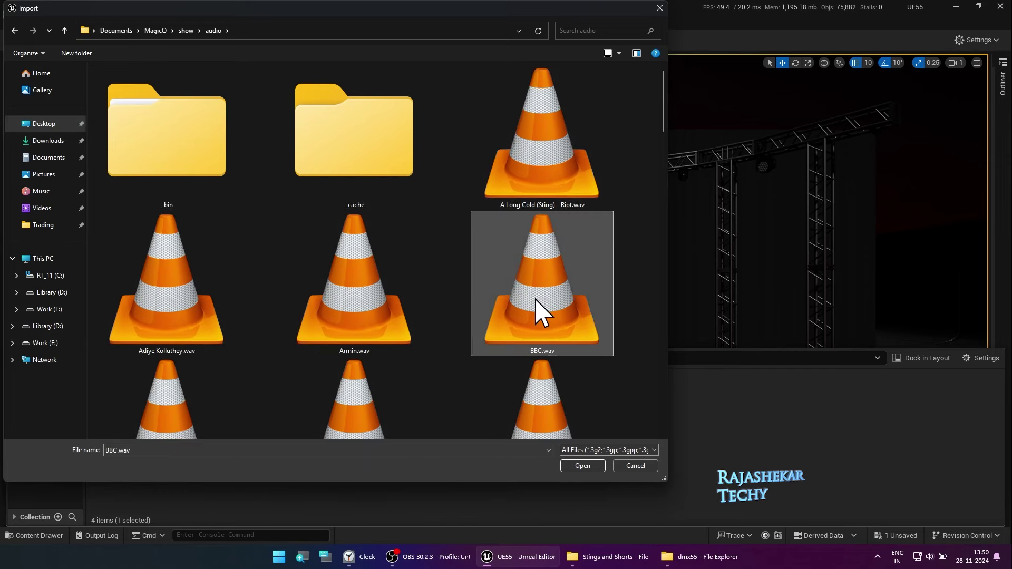
{"action": "key", "text": "o"}
{"action": "key", "text": "n"}
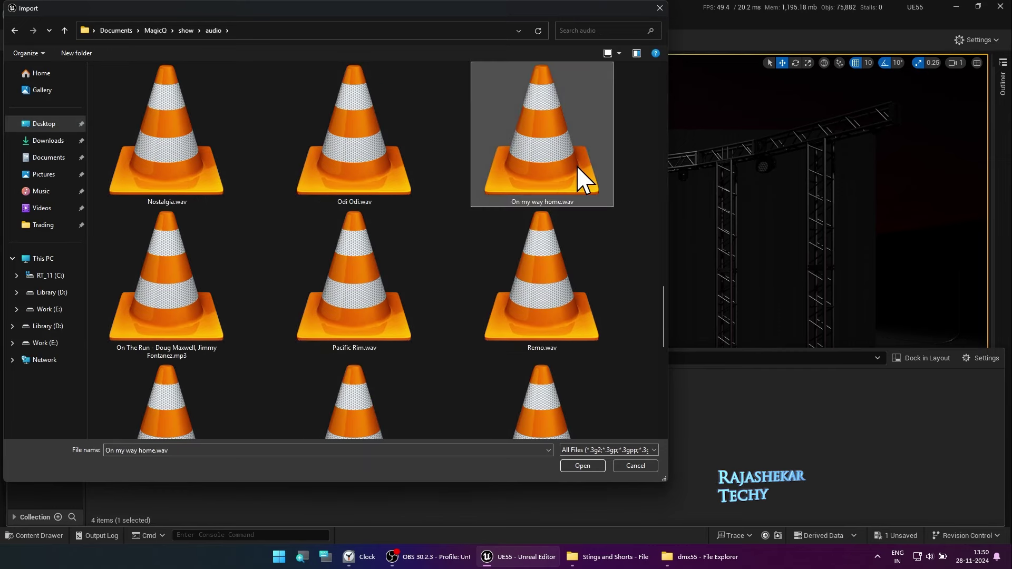
{"action": "double_click", "coordinate": [580, 179]}
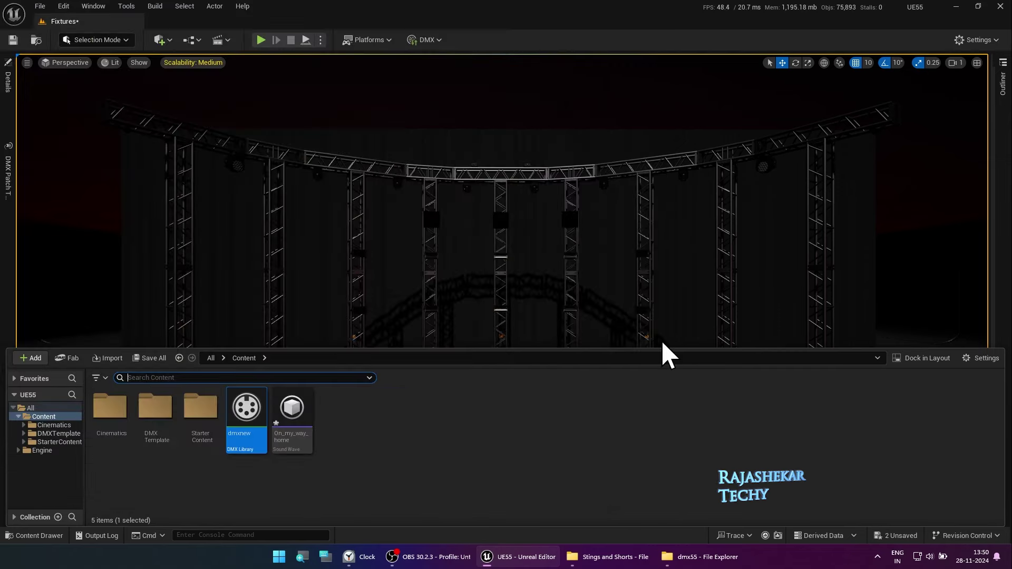
Rename the Scene_1_01 take in Cinematics > Takes > 2024-11-28 to 'Recorded'.
{"action": "left_click", "coordinate": [417, 425]}
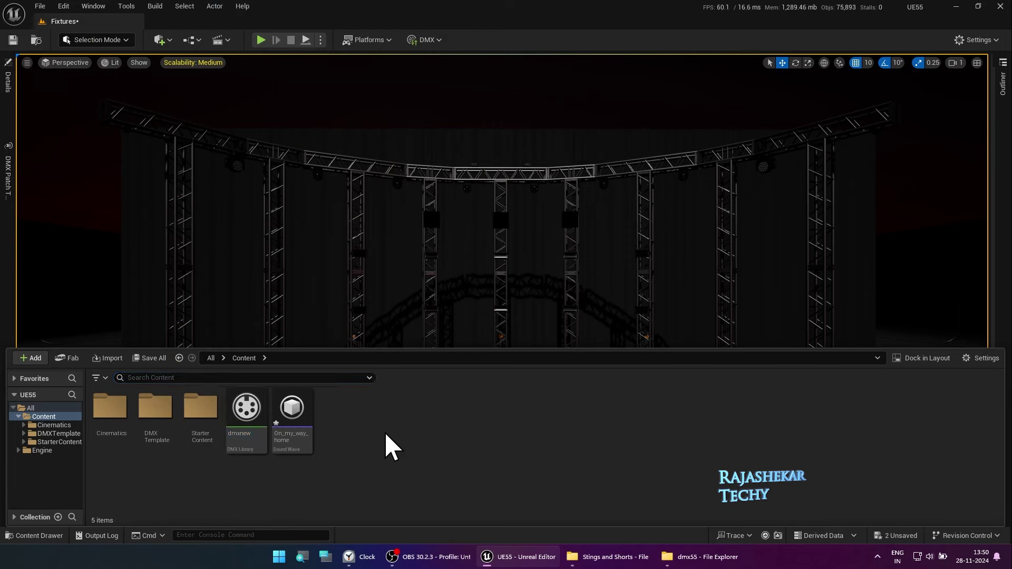
{"action": "left_click", "coordinate": [54, 425]}
{"action": "double_click", "coordinate": [53, 434]}
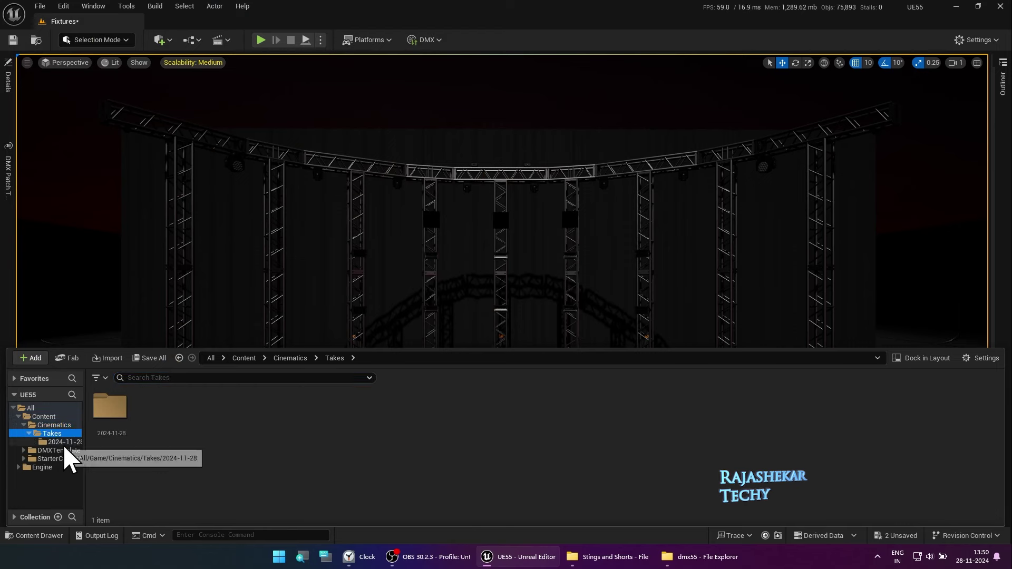
{"action": "left_click", "coordinate": [62, 442]}
{"action": "left_click", "coordinate": [111, 436]}
{"action": "key", "text": "F2"}
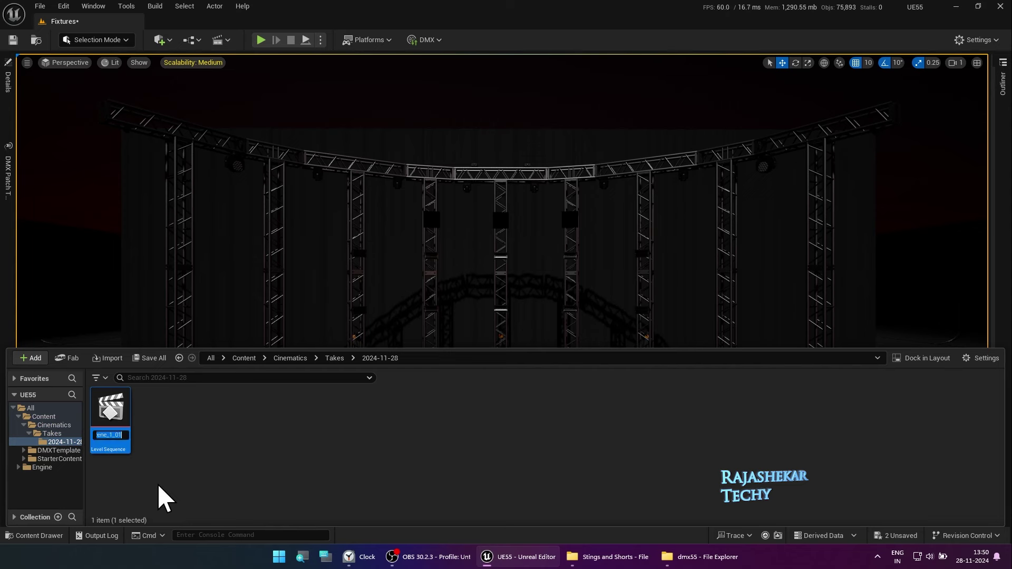
{"action": "type", "text": "Recorded"}
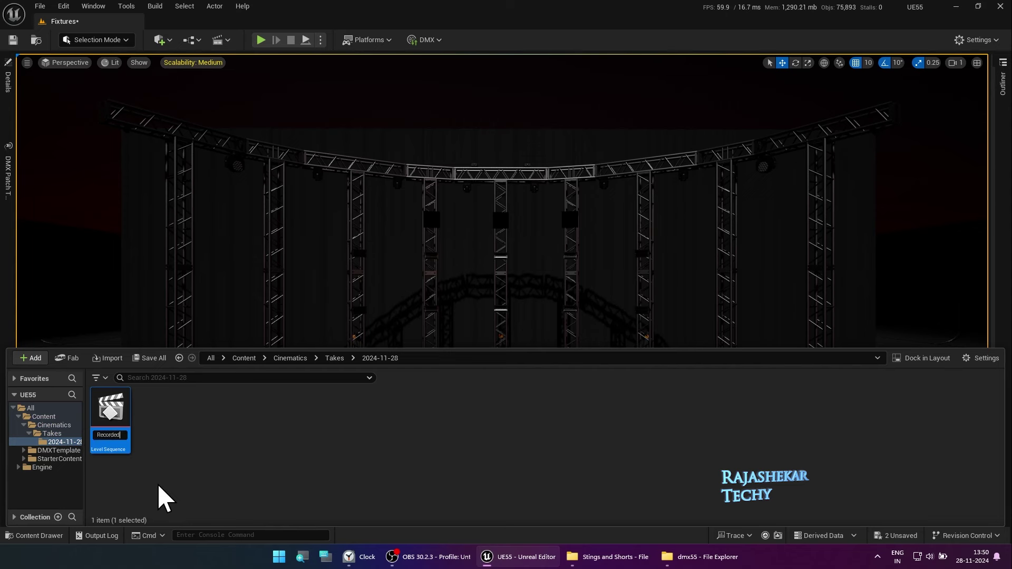
{"action": "key", "text": "Return"}
Move the Recorded sequence into the Content folder and open it in Sequencer.
{"action": "mouse_move", "coordinate": [116, 421]}
{"action": "left_mouse_down"}
{"action": "mouse_move", "coordinate": [41, 416]}
{"action": "mouse_move", "coordinate": [52, 422]}
{"action": "left_mouse_up"}
{"action": "left_click", "coordinate": [115, 438]}
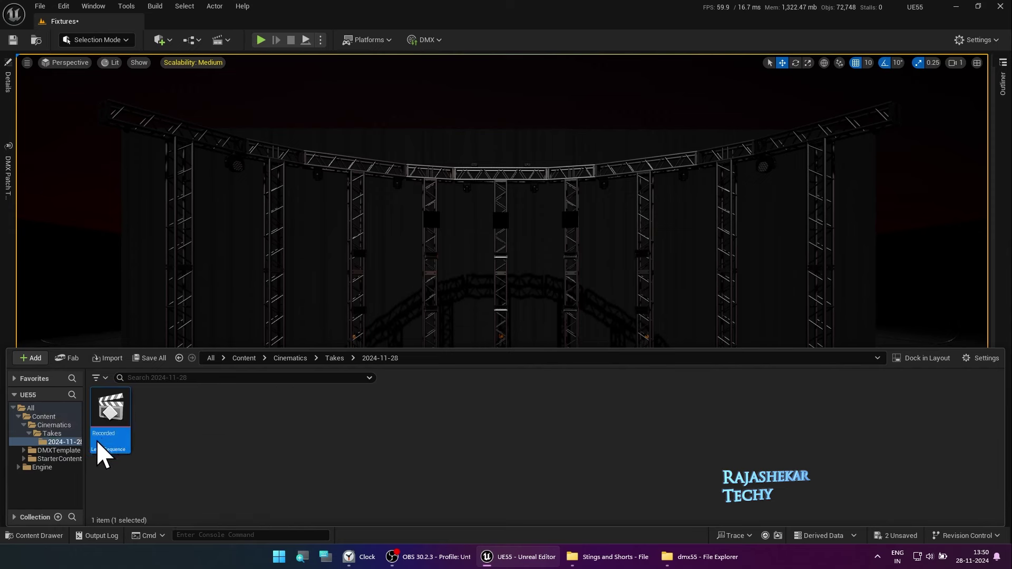
{"action": "left_click", "coordinate": [47, 416]}
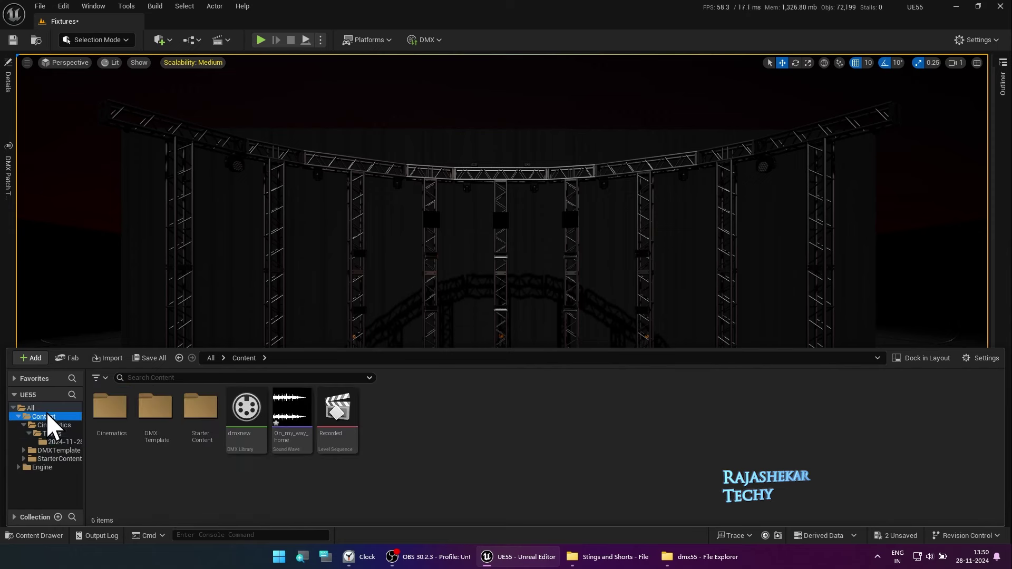
{"action": "double_click", "coordinate": [339, 431]}
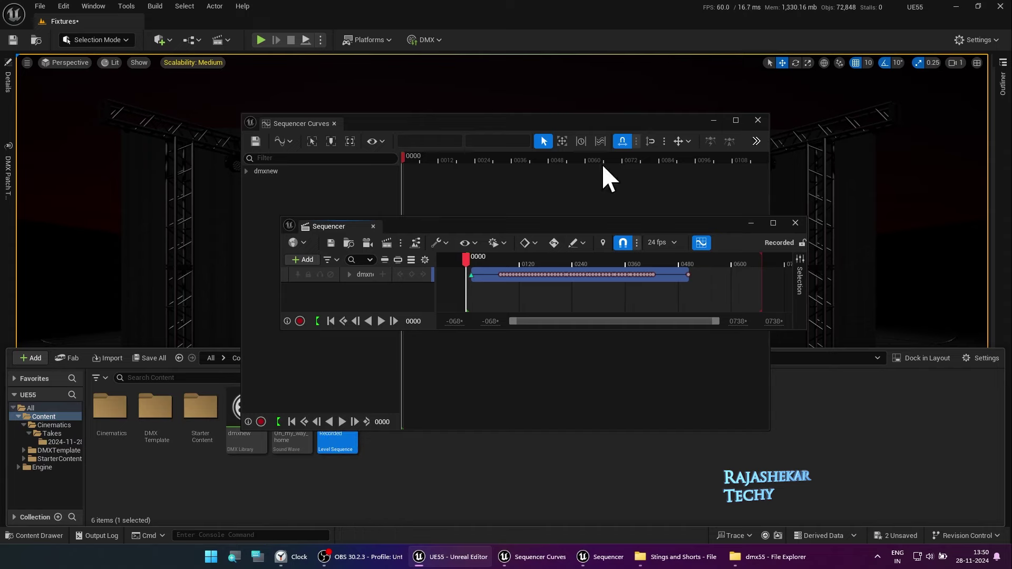
Close the curve editor and snap a widened Sequencer to the right of the level editor.
{"action": "left_click", "coordinate": [759, 121]}
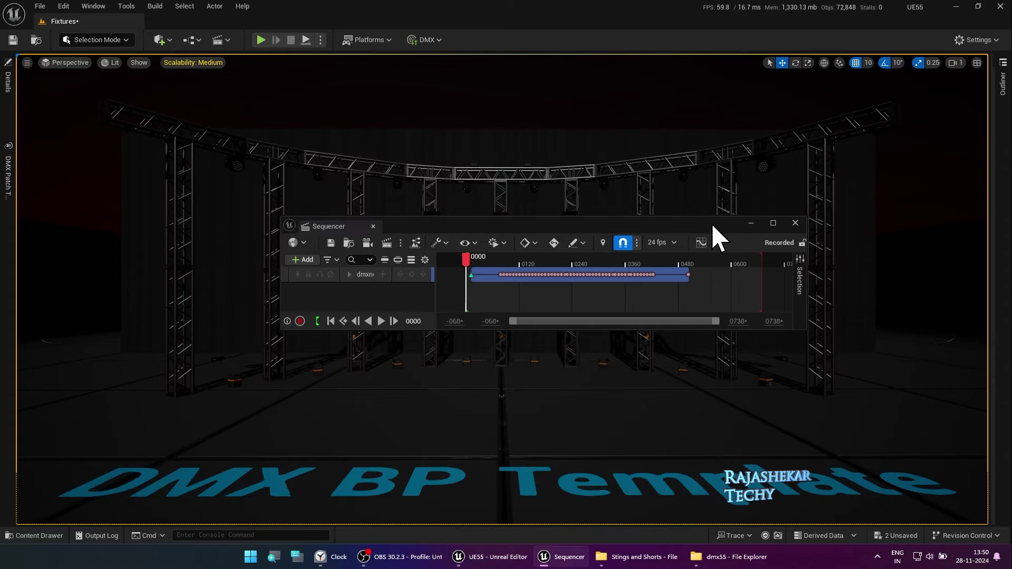
{"action": "key", "text": "super+Right"}
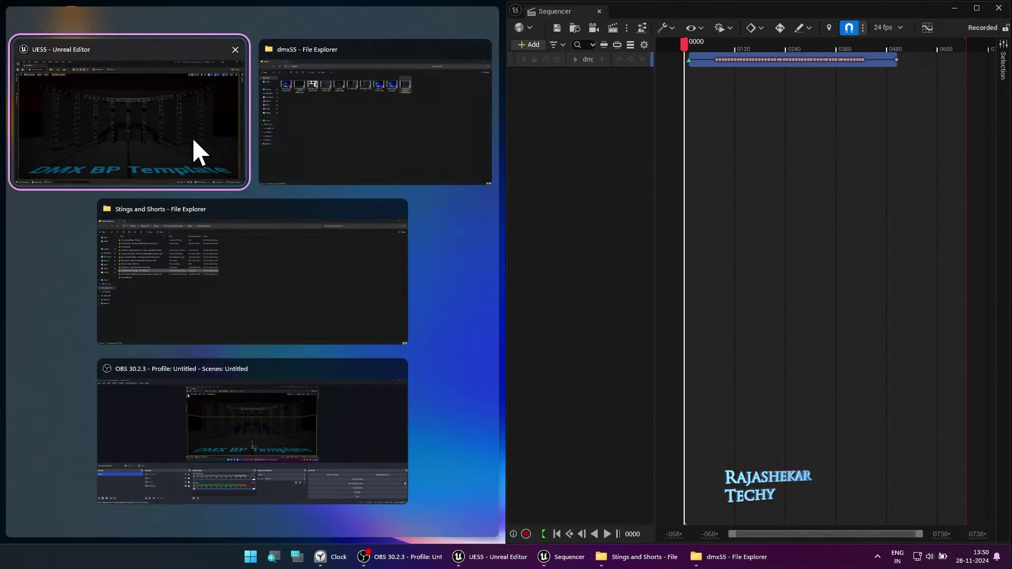
{"action": "left_click", "coordinate": [194, 140]}
{"action": "left_click_drag", "start_coordinate": [507, 240], "coordinate": [388, 256]}
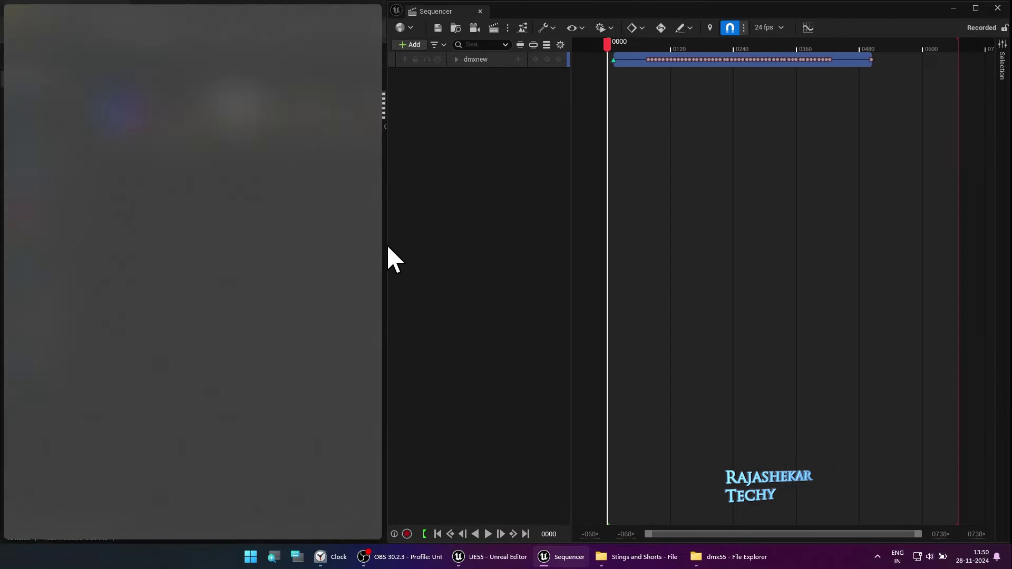
{"action": "scroll", "coordinate": [751, 213], "scroll_direction": "up", "scroll_amount": 2, "text": "ctrl"}
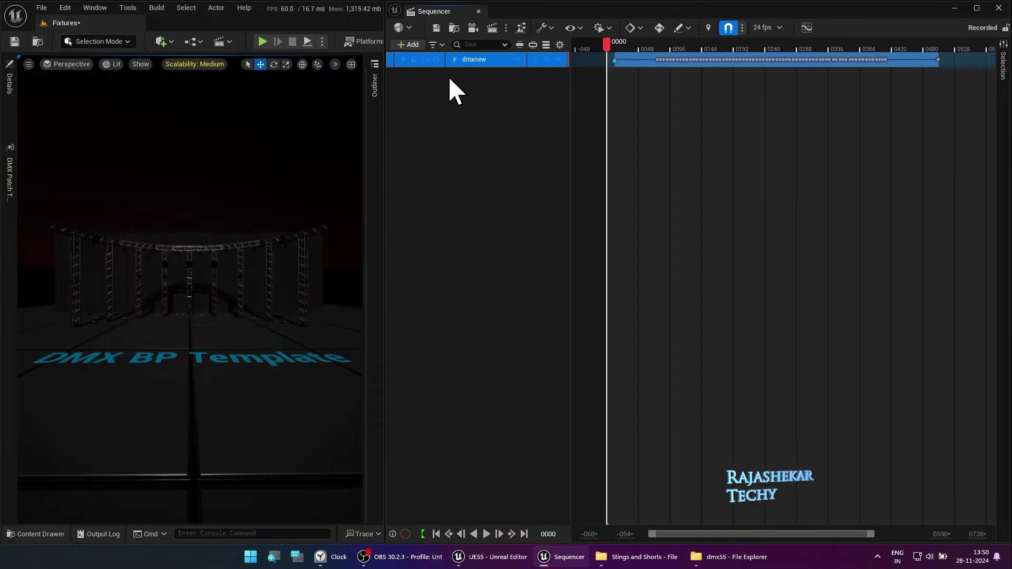
Lock the dmxnew track so it cannot shift.
{"action": "left_click", "coordinate": [454, 59]}
{"action": "left_click", "coordinate": [454, 59]}
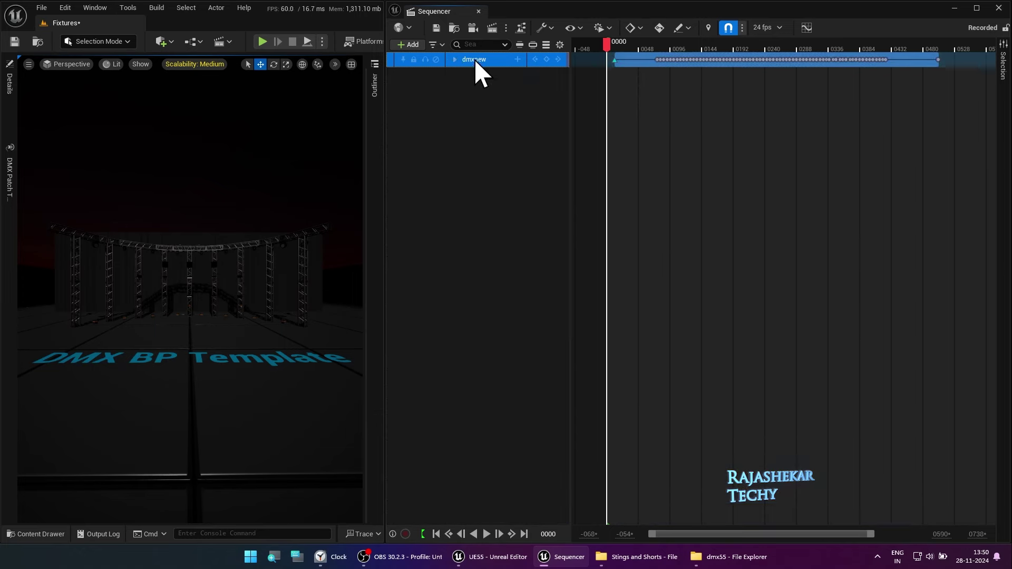
{"action": "right_click", "coordinate": [475, 62]}
{"action": "left_click", "coordinate": [486, 146]}
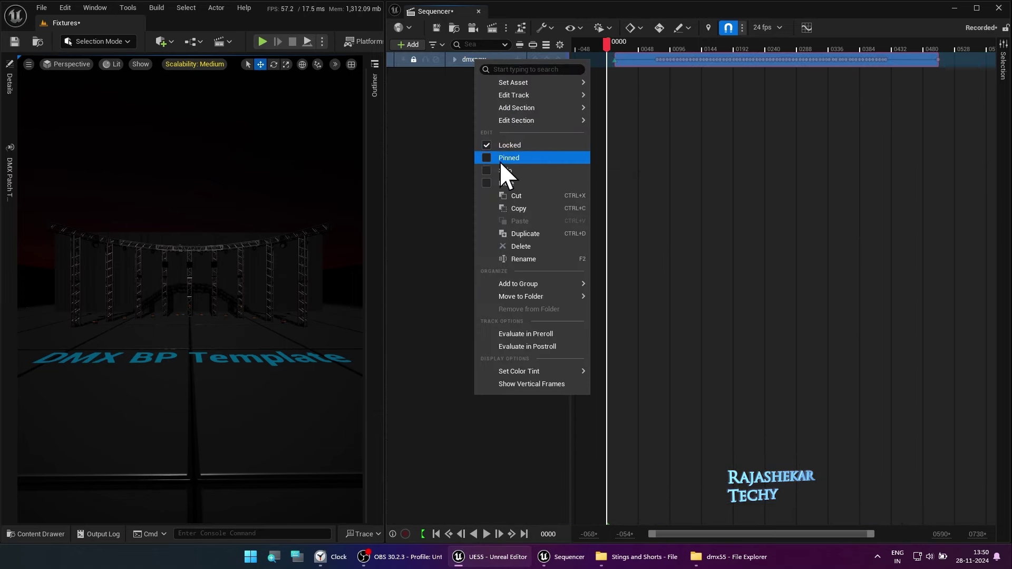
{"action": "left_click", "coordinate": [446, 260]}
Add an Audio track using the audio clock source and load On_my_way_home onto it.
{"action": "left_click", "coordinate": [409, 45]}
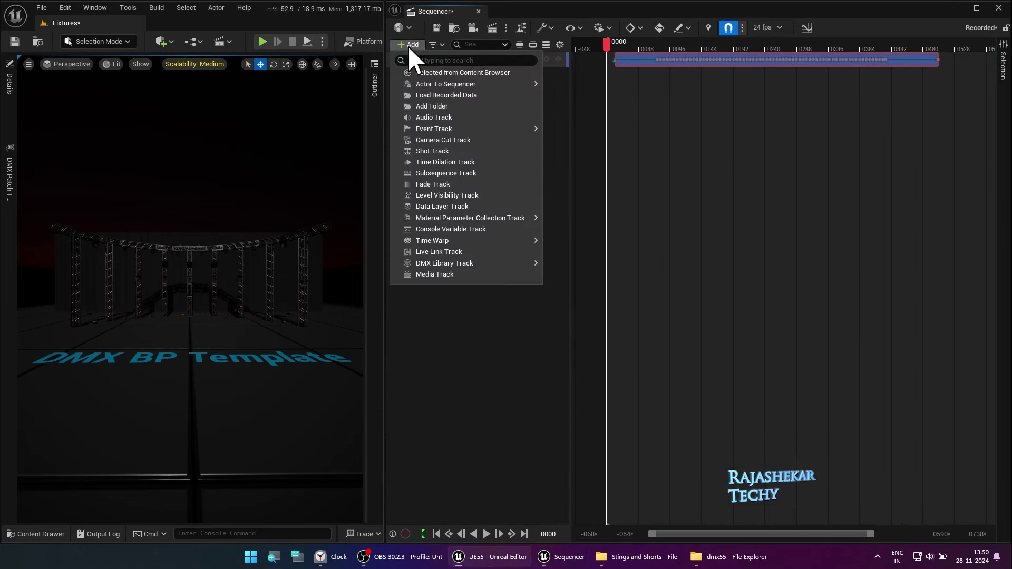
{"action": "left_click", "coordinate": [460, 117]}
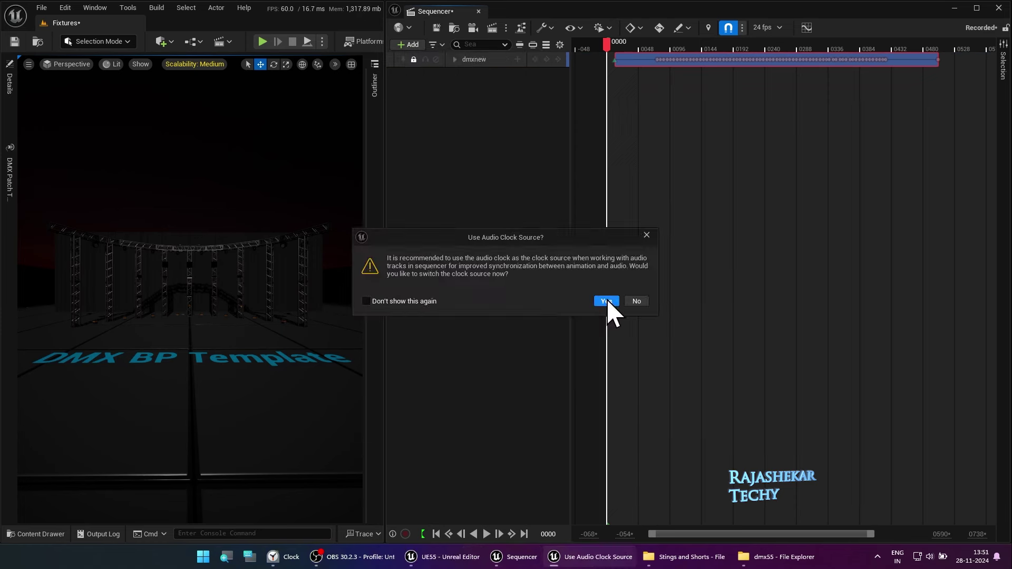
{"action": "left_click", "coordinate": [606, 300]}
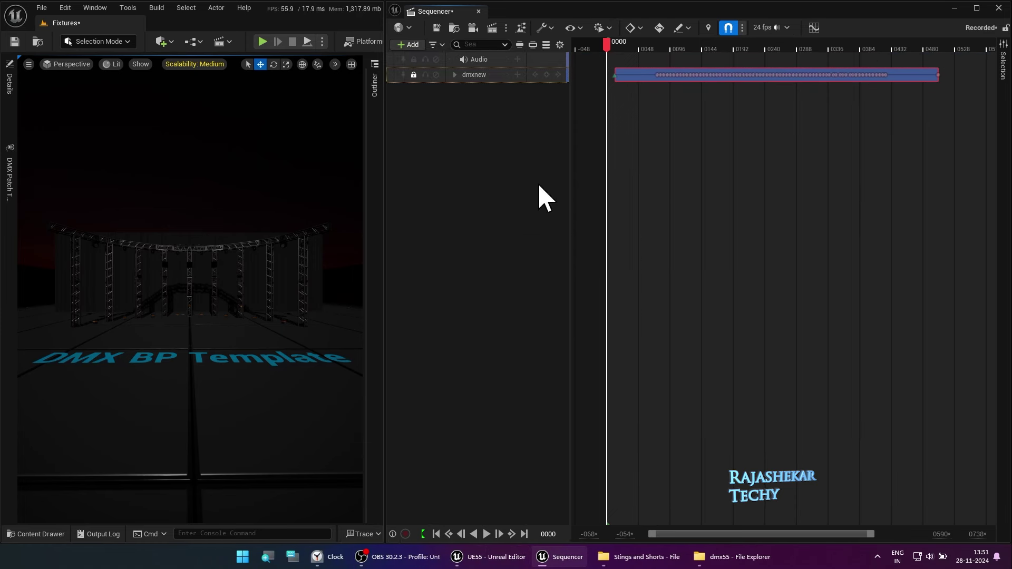
{"action": "left_click", "coordinate": [517, 59]}
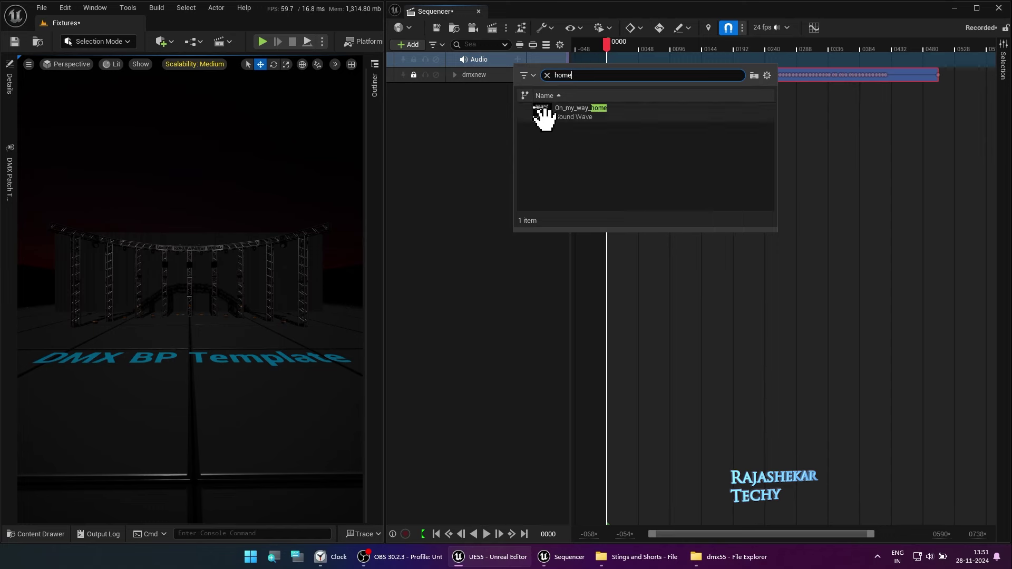
{"action": "left_click", "coordinate": [544, 113]}
Shift the music section 58 frames later and compare its start with the DMX section.
{"action": "left_click_drag", "start_coordinate": [672, 71], "coordinate": [721, 68]}
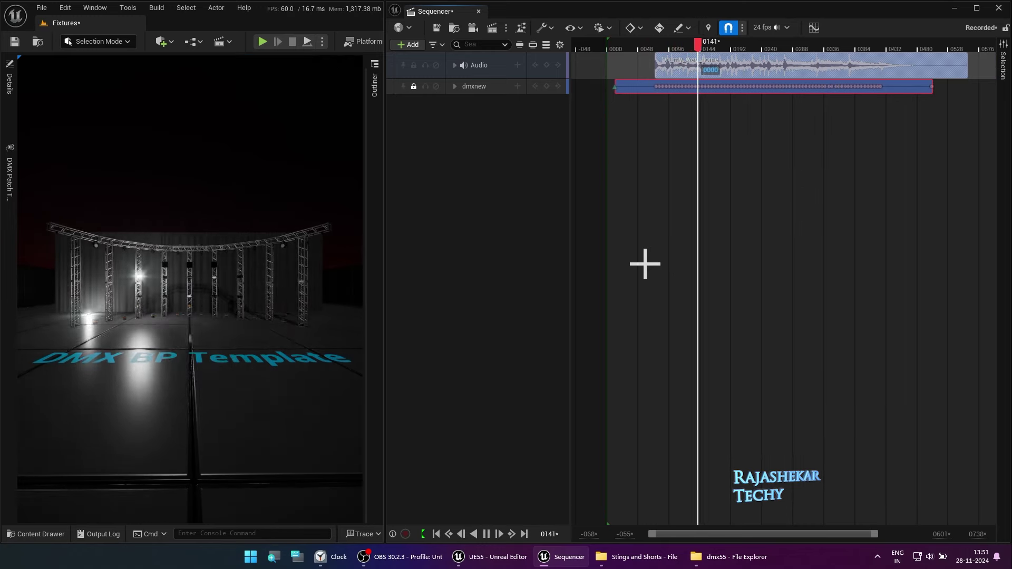
{"action": "key", "text": "space"}
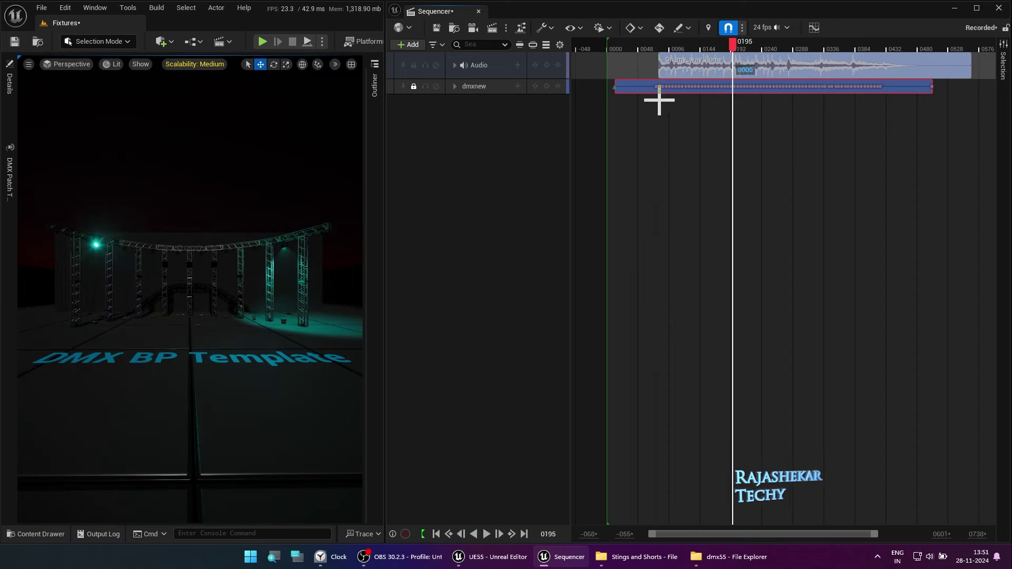
{"action": "scroll", "coordinate": [659, 100], "scroll_direction": "up", "scroll_amount": 5, "text": "ctrl"}
{"action": "left_click", "coordinate": [684, 151]}
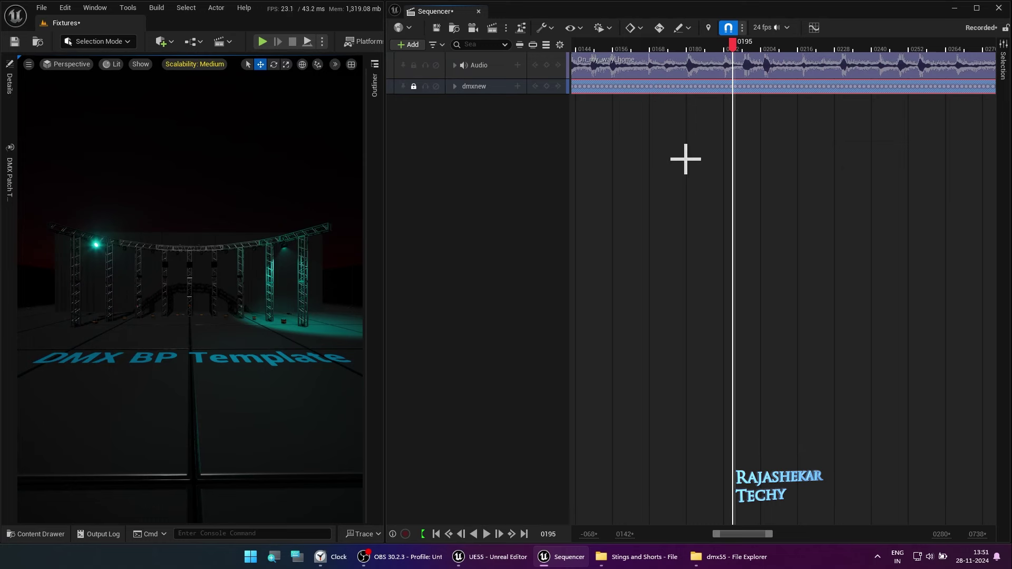
{"action": "scroll", "coordinate": [685, 159], "scroll_direction": "up", "scroll_amount": 3, "text": "shift"}
{"action": "right_click_drag", "start_coordinate": [851, 179], "coordinate": [938, 190]}
{"action": "left_click_drag", "start_coordinate": [871, 63], "coordinate": [856, 70]}
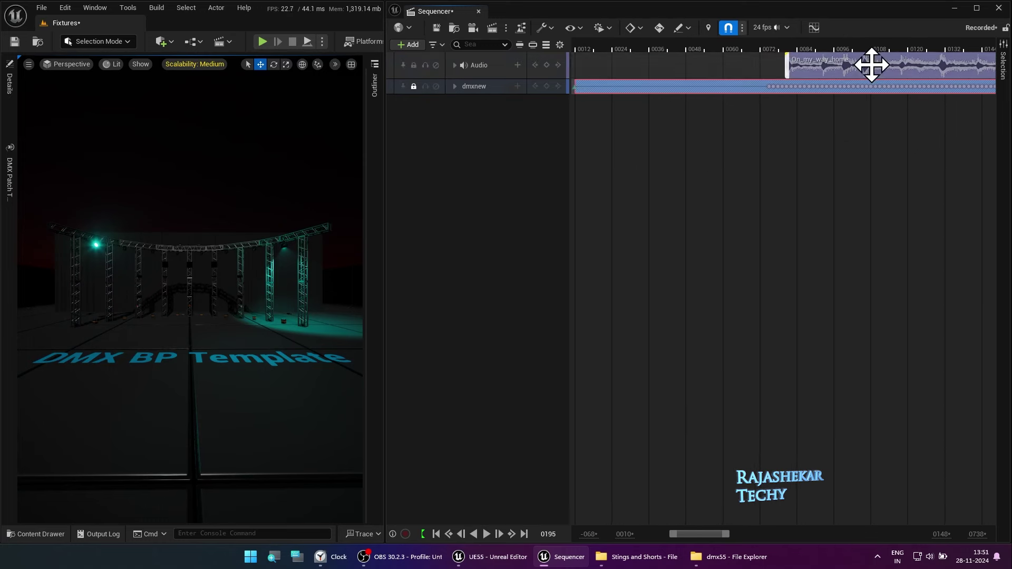
Frame both sections and play the sequence from near the music's start.
{"action": "scroll", "coordinate": [832, 153], "scroll_direction": "down", "scroll_amount": 4, "text": "ctrl"}
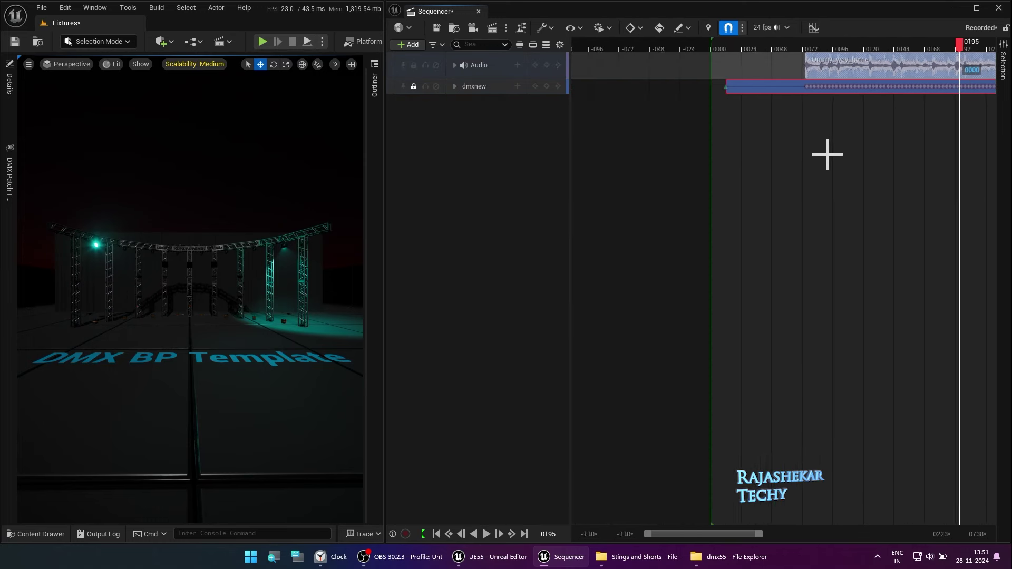
{"action": "right_click_drag", "start_coordinate": [874, 194], "coordinate": [580, 222]}
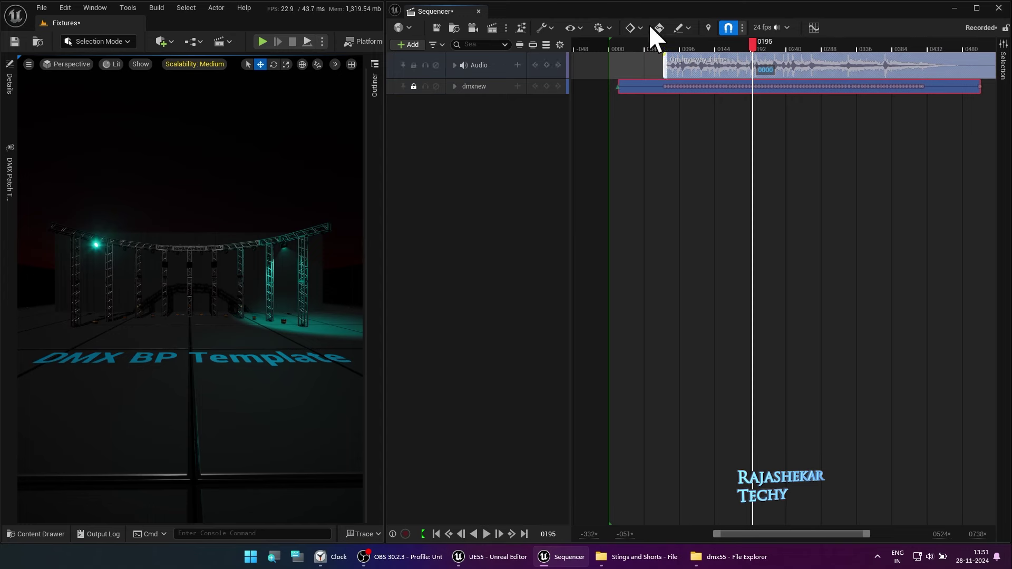
{"action": "left_click", "coordinate": [652, 47]}
{"action": "key", "text": "space"}
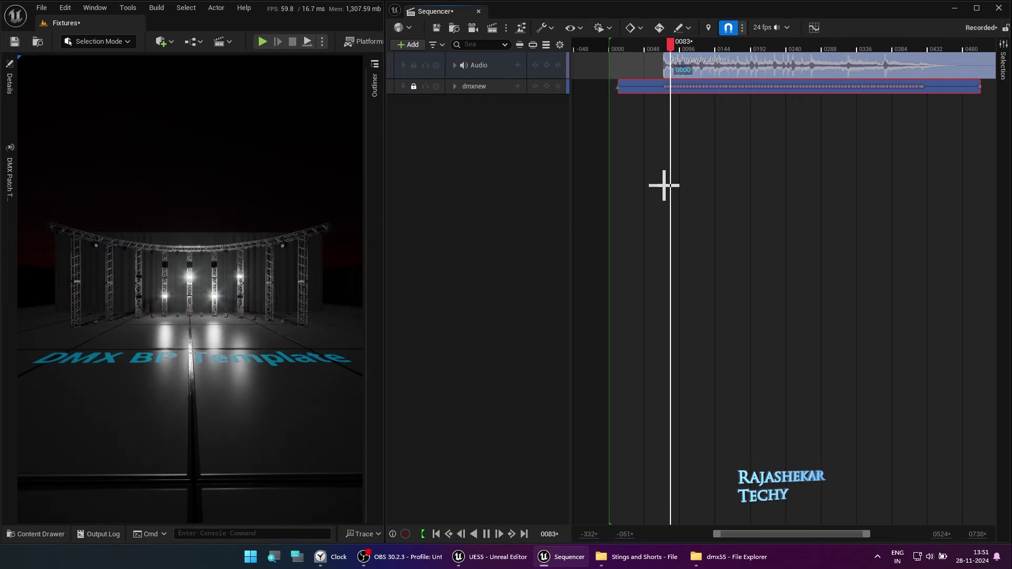
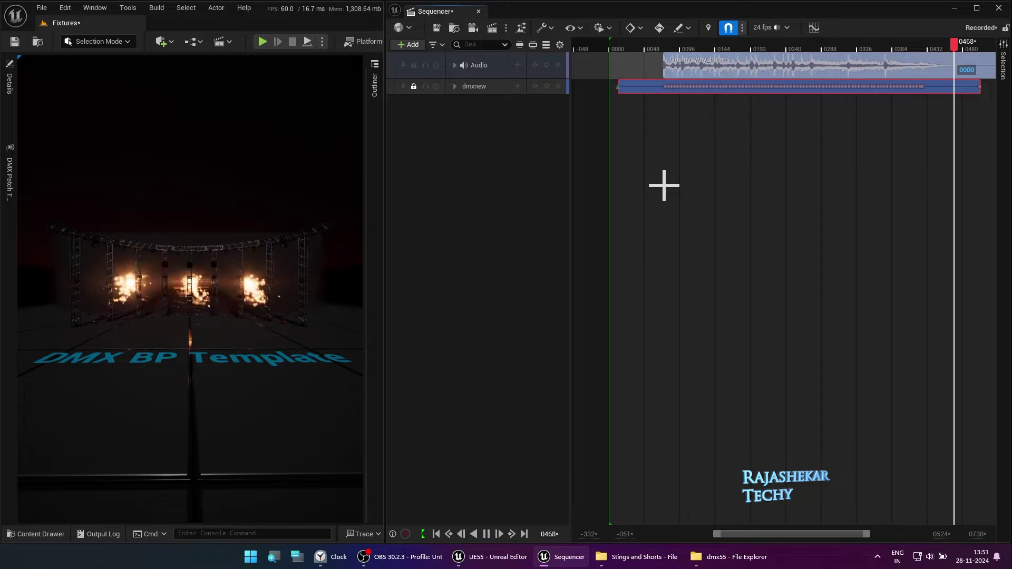
Mark the Audio track as Locked, save the Recorded sequence, and stop playback.
{"action": "right_click", "coordinate": [485, 66]}
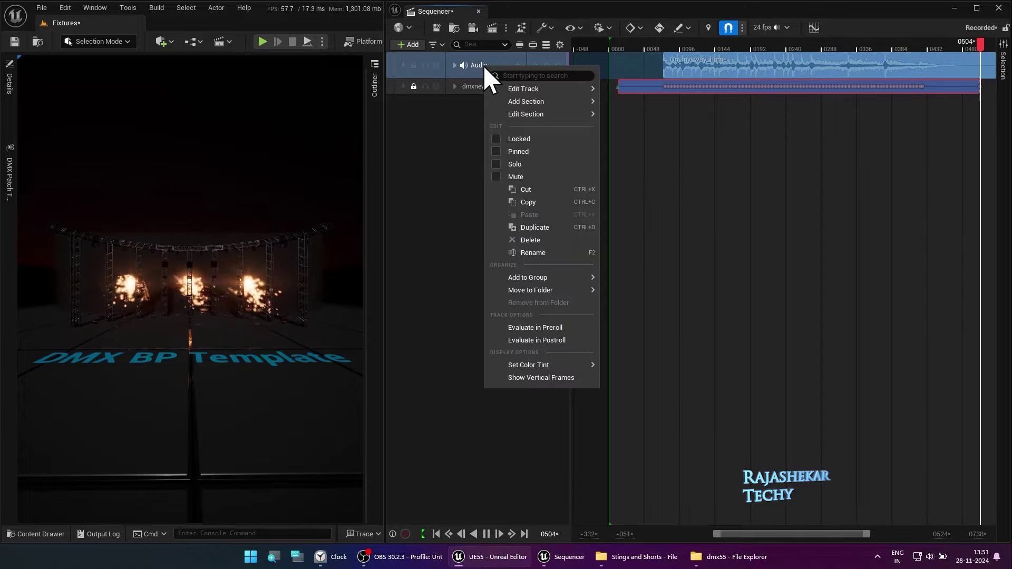
{"action": "left_click", "coordinate": [496, 140]}
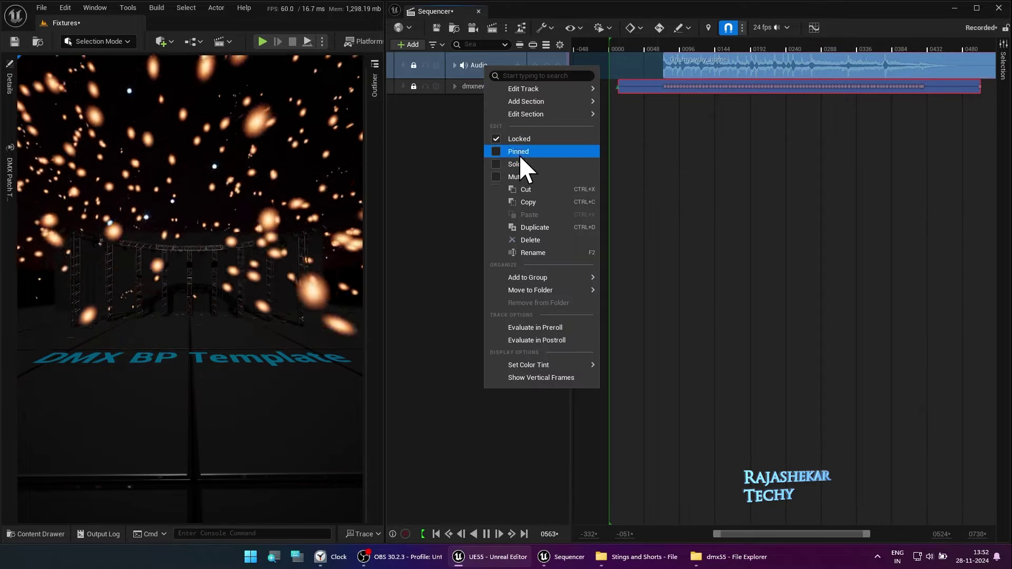
{"action": "left_click", "coordinate": [610, 124]}
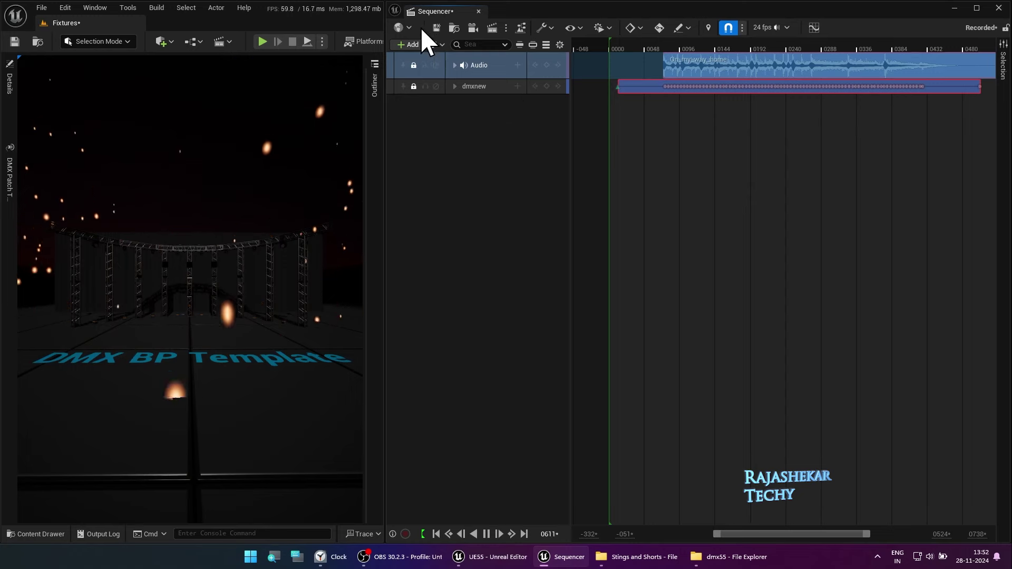
{"action": "left_click", "coordinate": [436, 27]}
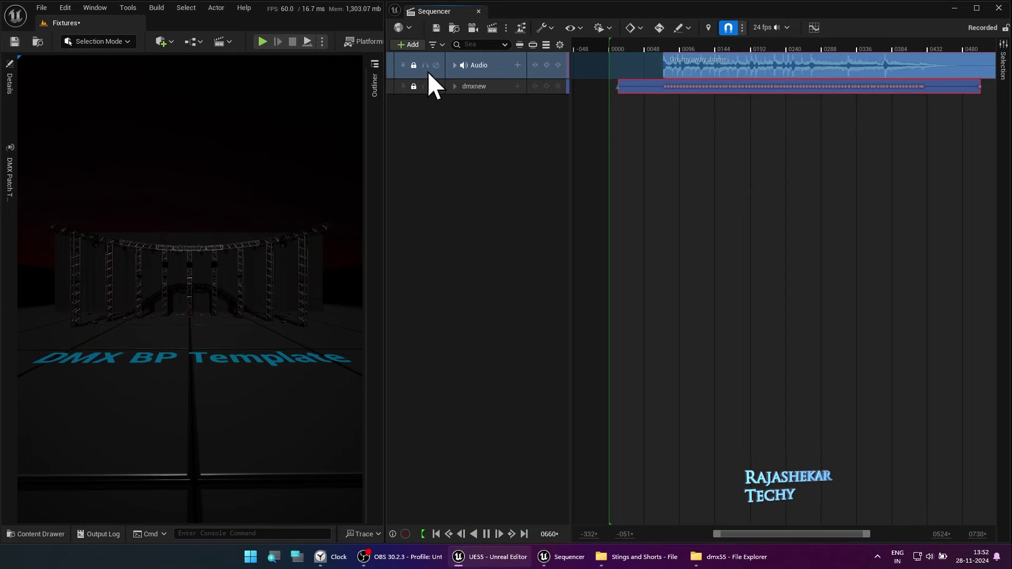
{"action": "key", "text": "space"}
Open the Take Recorder from the Cinematics windows and close the floating Sequencer.
{"action": "left_click", "coordinate": [352, 23]}
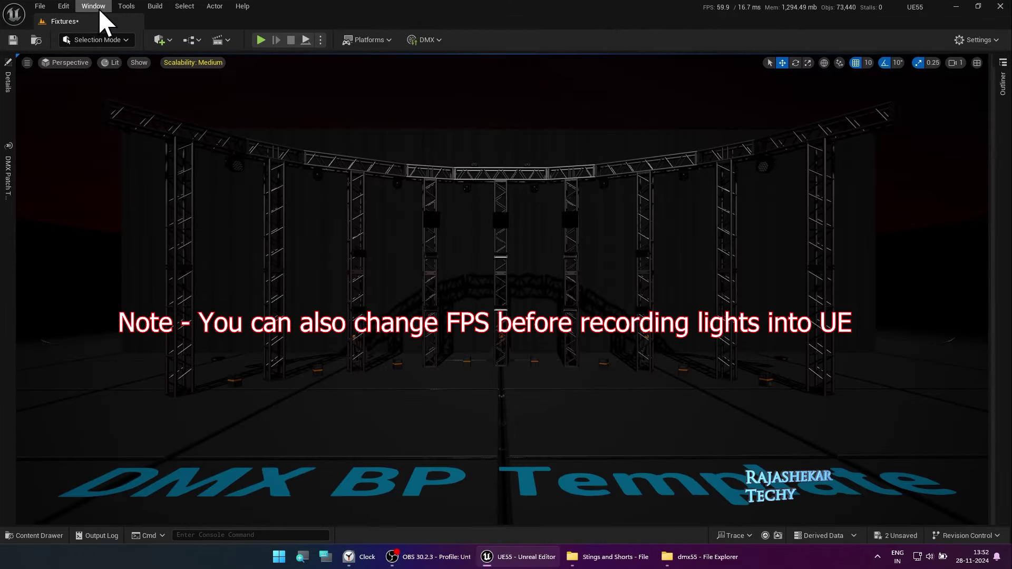
{"action": "left_click", "coordinate": [94, 6]}
{"action": "mouse_move", "coordinate": [130, 49]}
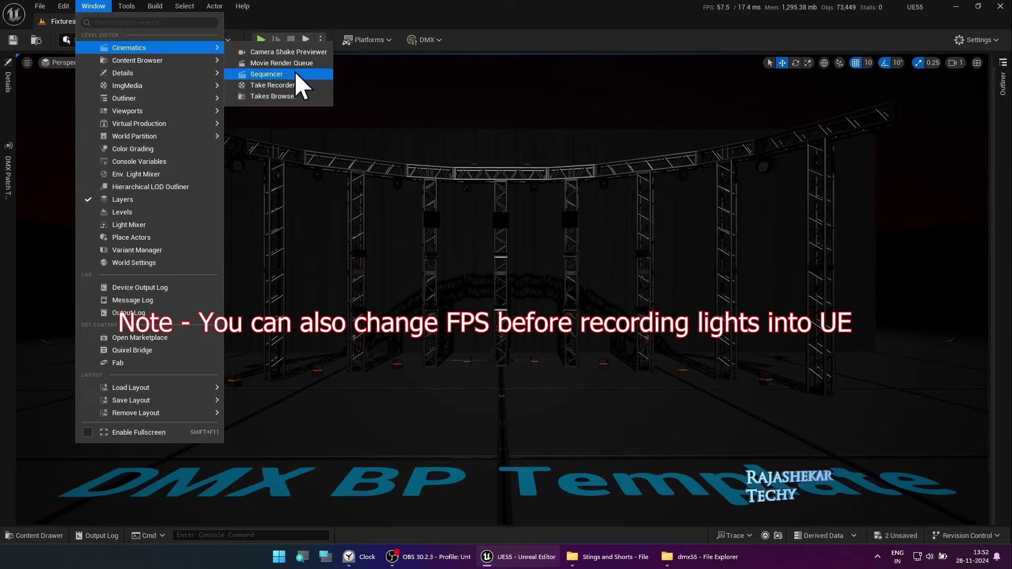
{"action": "left_click", "coordinate": [289, 85]}
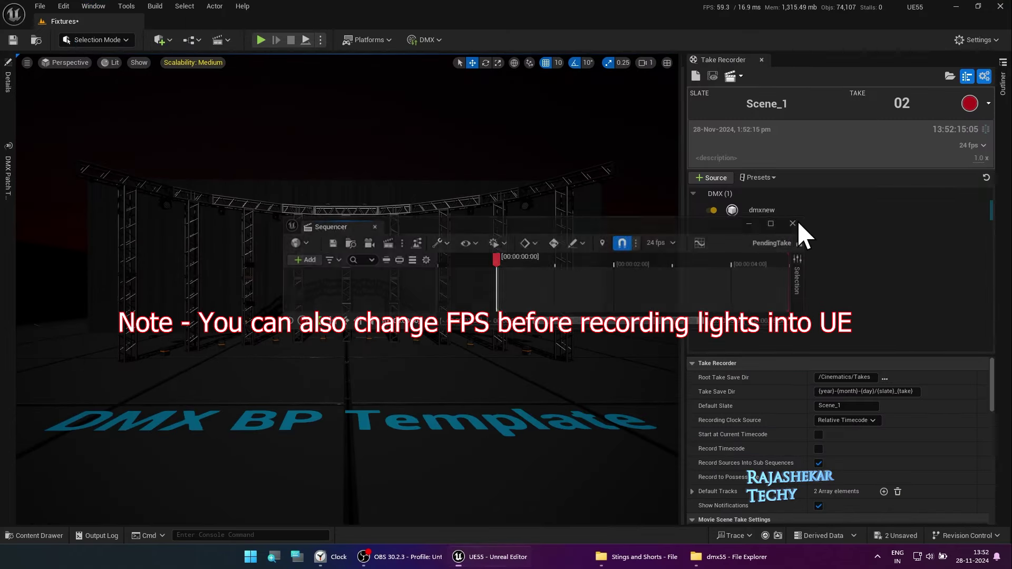
{"action": "left_click", "coordinate": [796, 223]}
Switch the recording frame rate to 25 fps, then back to 24 fps, and close Take Recorder.
{"action": "left_click", "coordinate": [973, 146]}
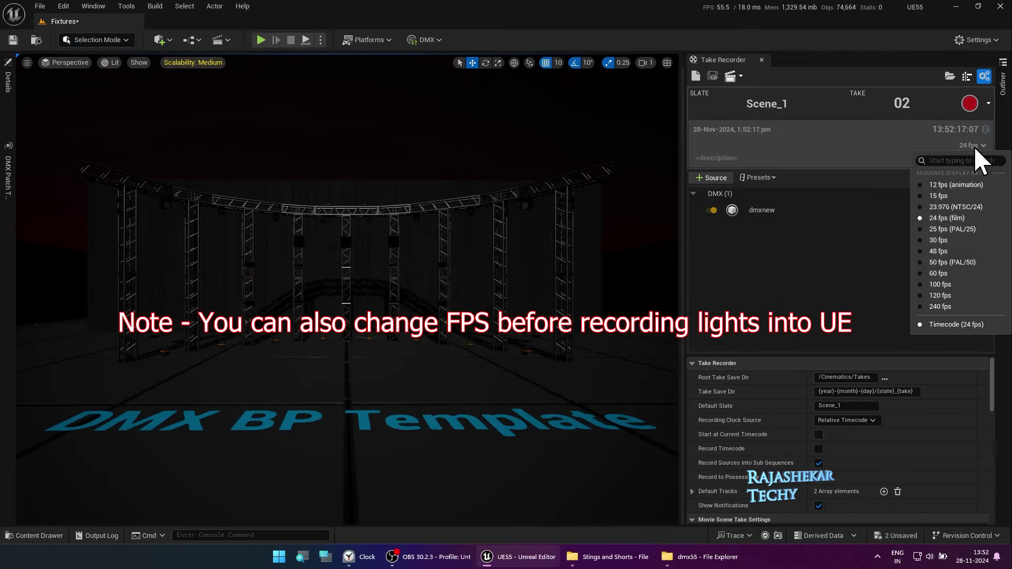
{"action": "left_click", "coordinate": [936, 230]}
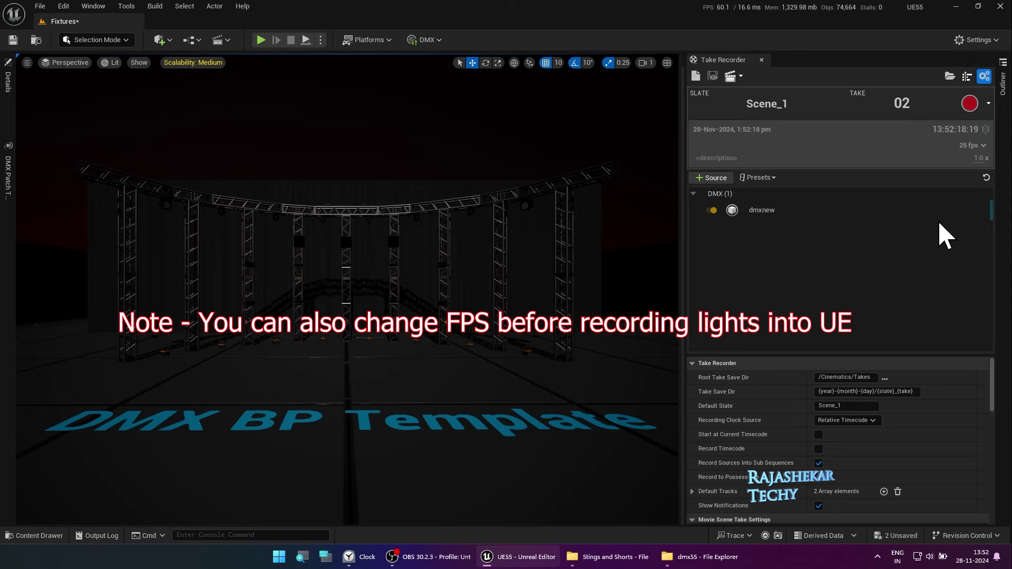
{"action": "left_click", "coordinate": [960, 145]}
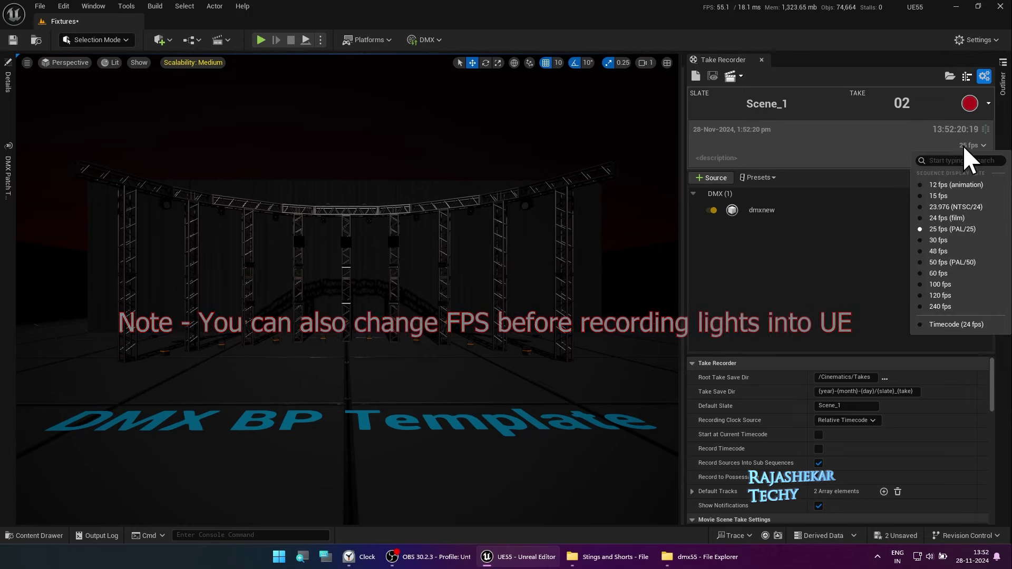
{"action": "left_click", "coordinate": [944, 226]}
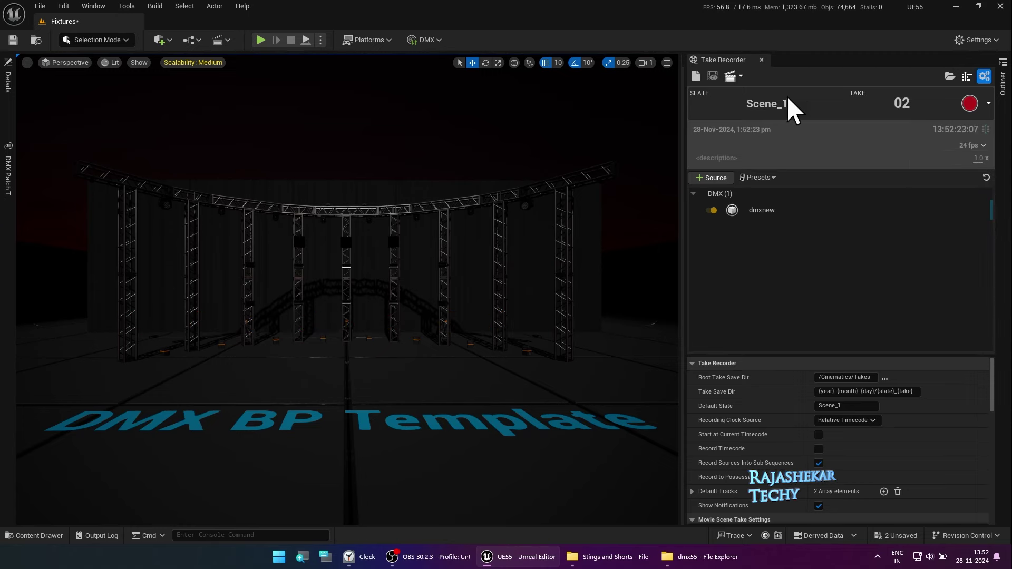
{"action": "left_click", "coordinate": [760, 58]}
Open the Recorded sequence from the content drawer and expand the camera's Transform track.
{"action": "key", "text": "ctrl+space"}
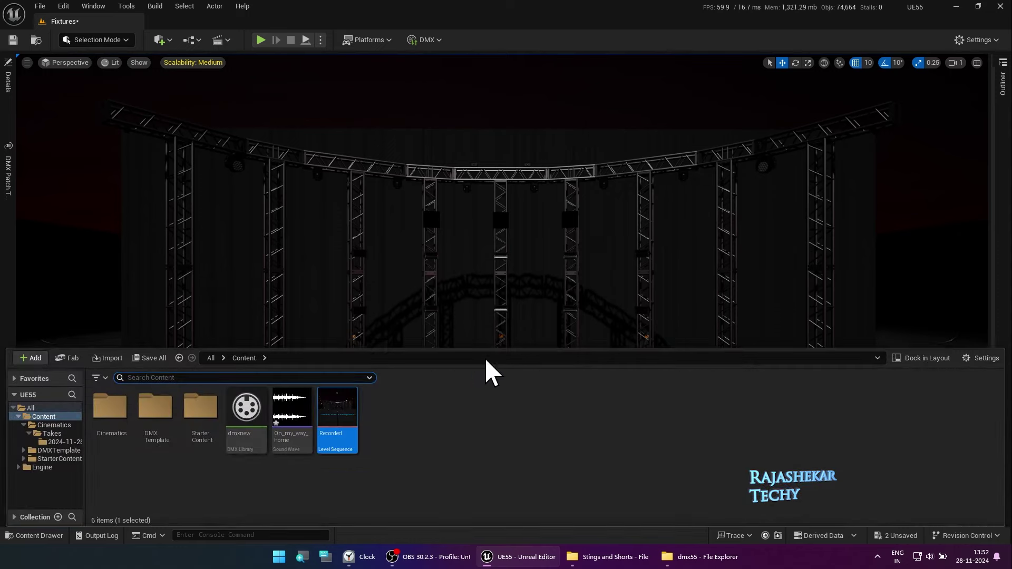
{"action": "double_click", "coordinate": [346, 403]}
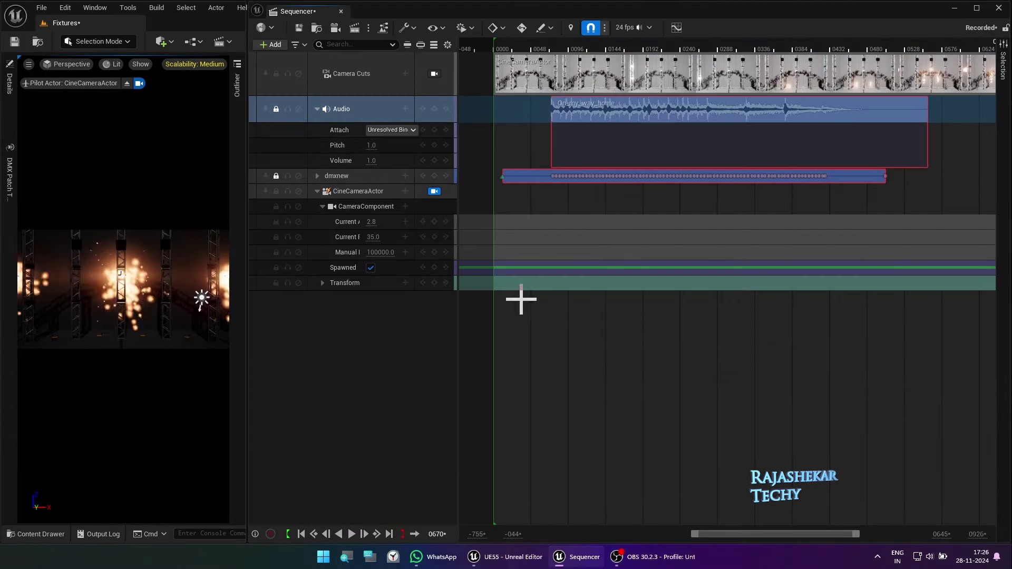
{"action": "left_click", "coordinate": [322, 282]}
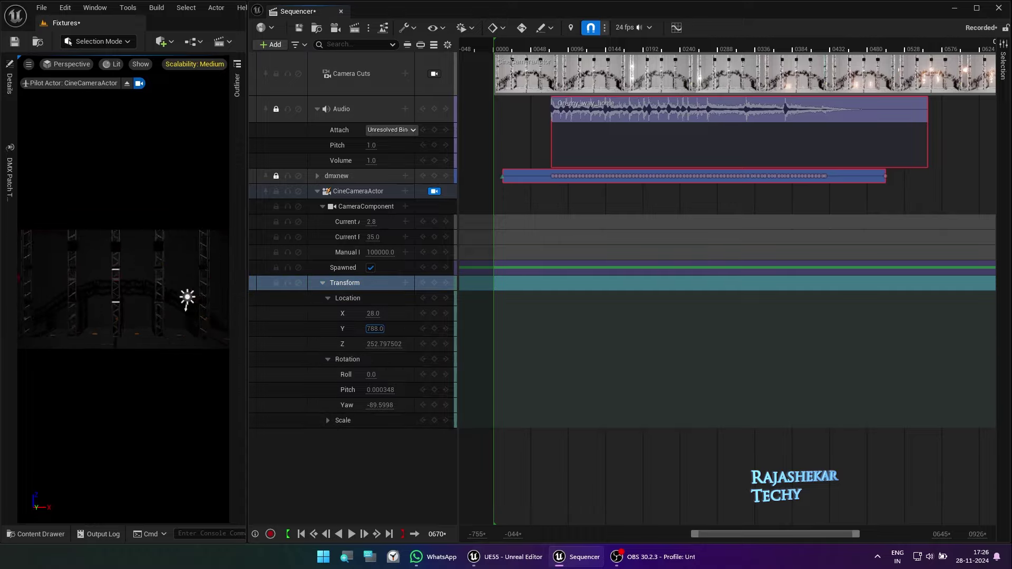
{"action": "left_click_drag", "start_coordinate": [249, 318], "coordinate": [449, 318]}
{"action": "left_click_drag", "start_coordinate": [604, 305], "coordinate": [755, 305]}
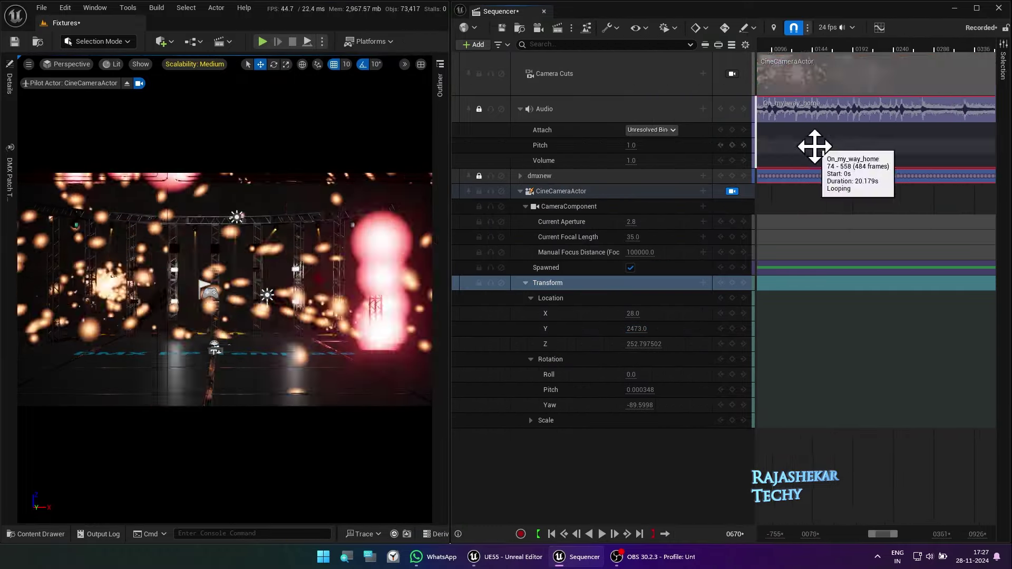
Key the camera at frames 74 and 178, lowering Y/Z, with 18 mm focal length.
{"action": "left_click", "coordinate": [798, 45]}
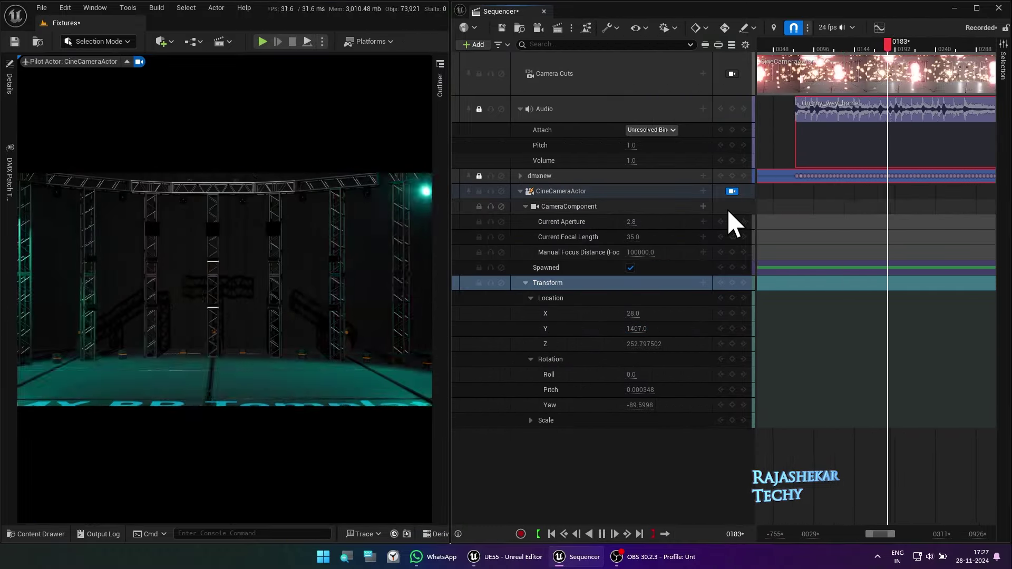
{"action": "left_click", "coordinate": [732, 283]}
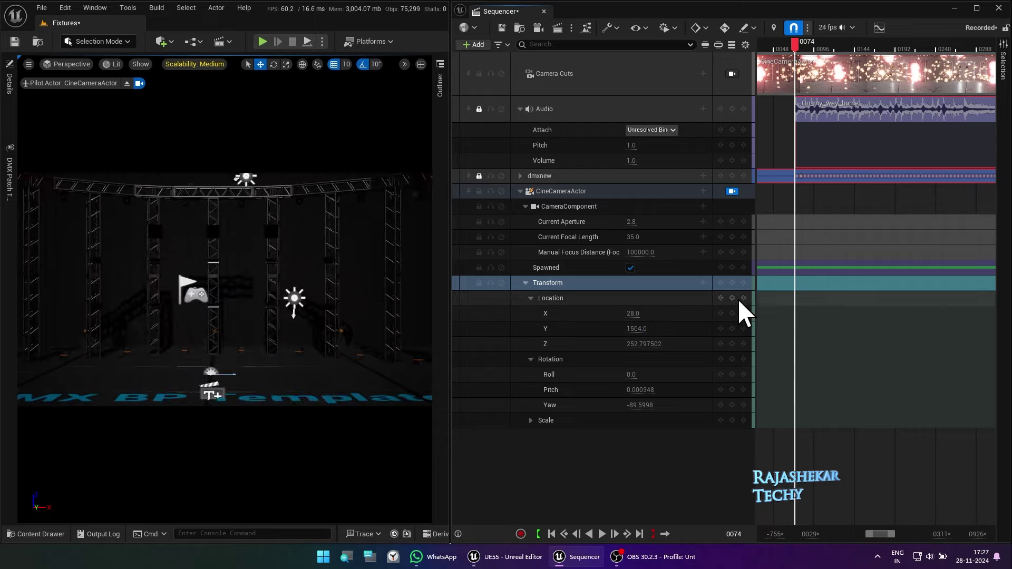
{"action": "key", "text": "space"}
{"action": "mouse_move", "coordinate": [636, 328]}
{"action": "left_mouse_down"}
{"action": "mouse_move", "coordinate": [680, 329]}
{"action": "mouse_move", "coordinate": [627, 344]}
{"action": "mouse_move", "coordinate": [632, 328]}
{"action": "left_mouse_up"}
{"action": "left_click", "coordinate": [546, 329]}
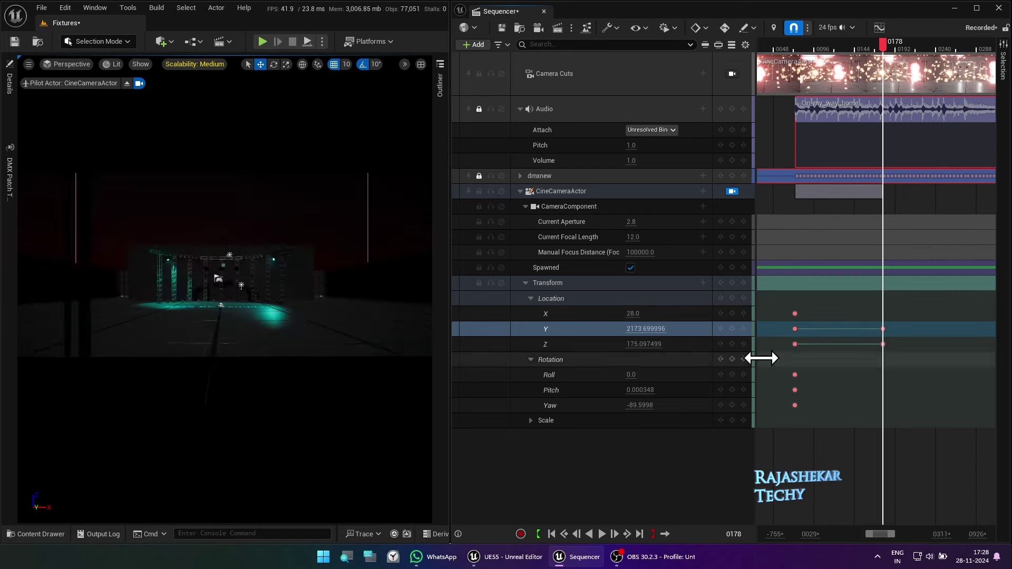
{"action": "left_click_drag", "start_coordinate": [632, 237], "coordinate": [672, 255]}
Play back the camera move and rename the camera track to 01.
{"action": "left_click", "coordinate": [795, 44]}
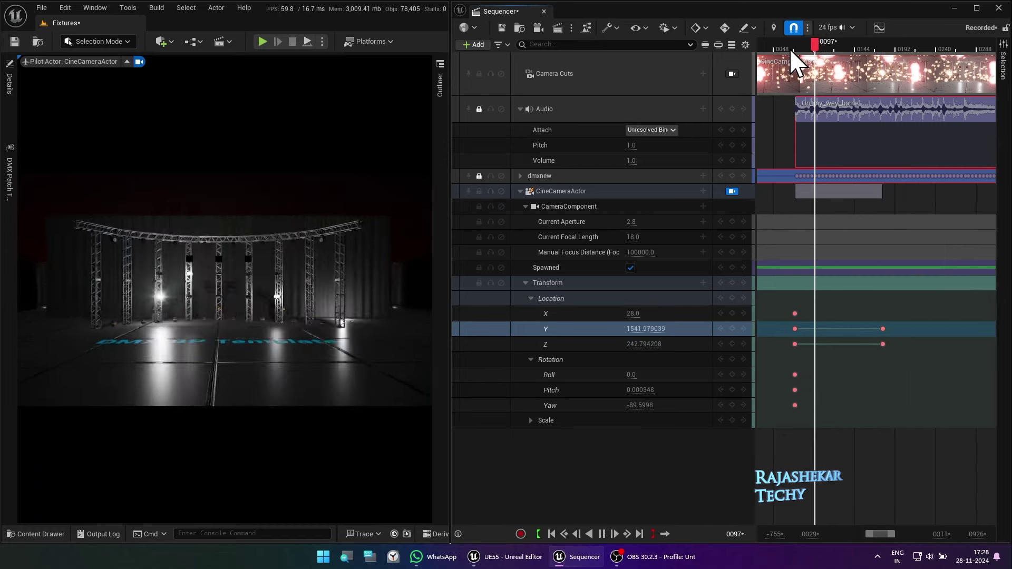
{"action": "key", "text": "space"}
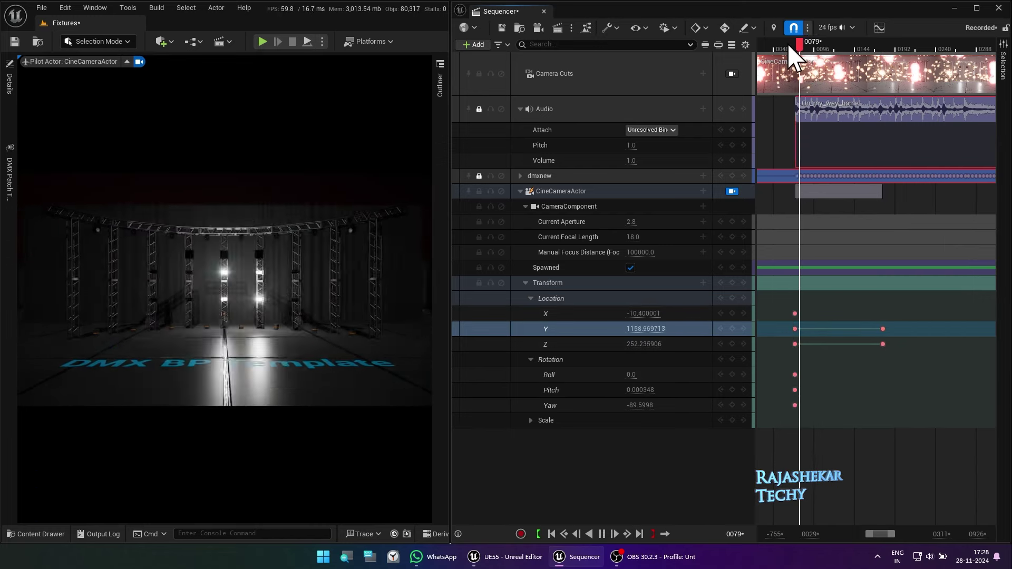
{"action": "left_click", "coordinate": [543, 287]}
{"action": "key", "text": "space"}
{"action": "left_click", "coordinate": [612, 190]}
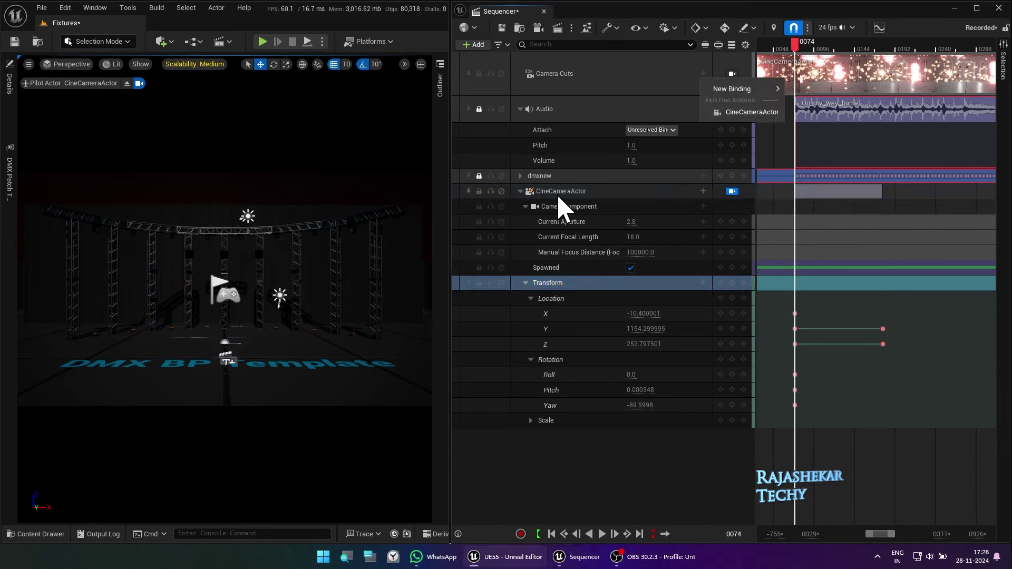
{"action": "scroll", "coordinate": [872, 434], "scroll_direction": "down", "scroll_amount": 3}
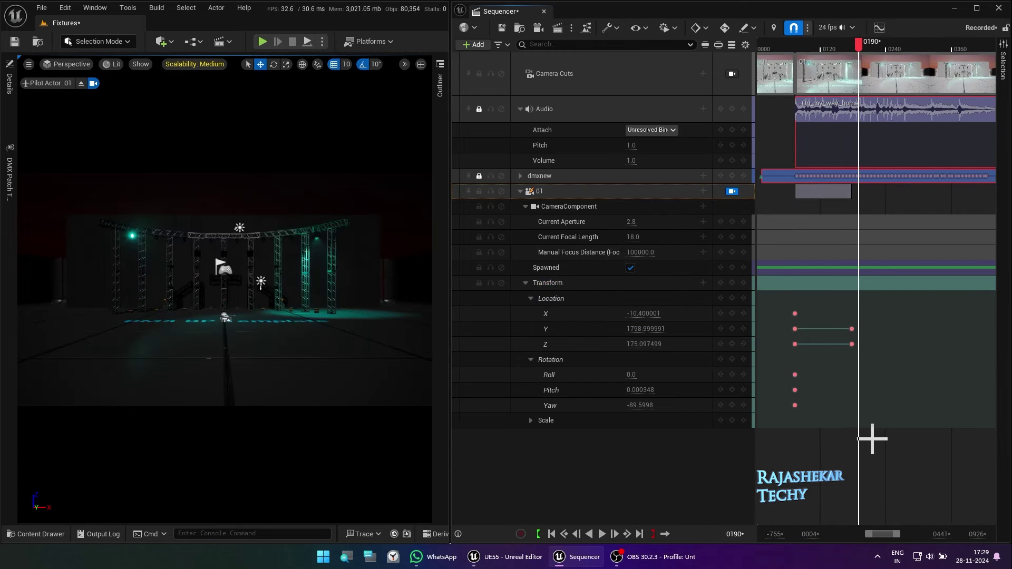
Add another cine camera to the sequence and collapse the 01 camera track.
{"action": "left_click", "coordinate": [538, 33]}
{"action": "scroll", "coordinate": [579, 461], "scroll_direction": "down", "scroll_amount": 1}
{"action": "left_click", "coordinate": [520, 179]}
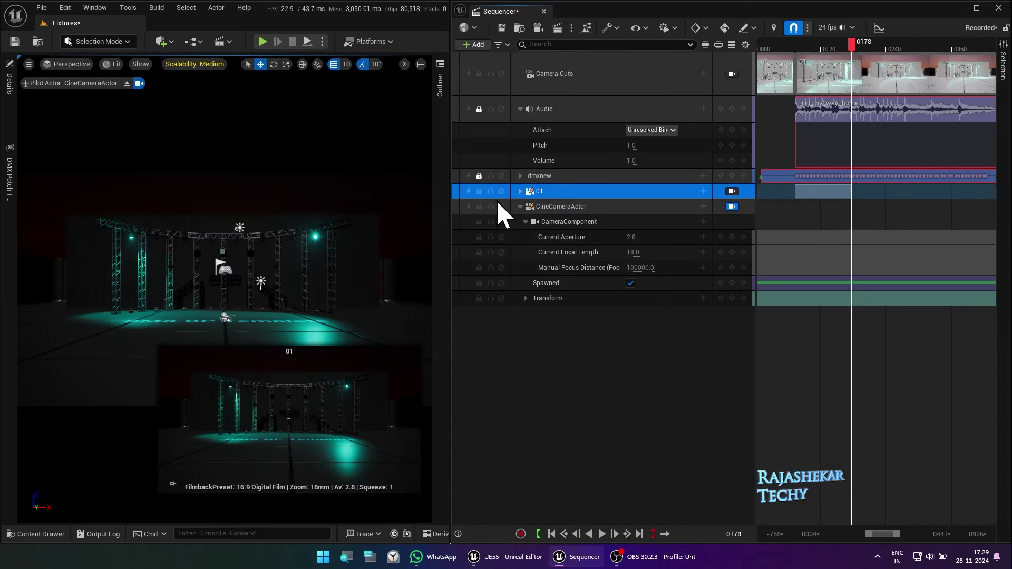
{"action": "left_click", "coordinate": [530, 313]}
{"action": "scroll", "coordinate": [730, 508], "scroll_direction": "down", "scroll_amount": 2}
{"action": "scroll", "coordinate": [730, 452], "scroll_direction": "down", "scroll_amount": 4}
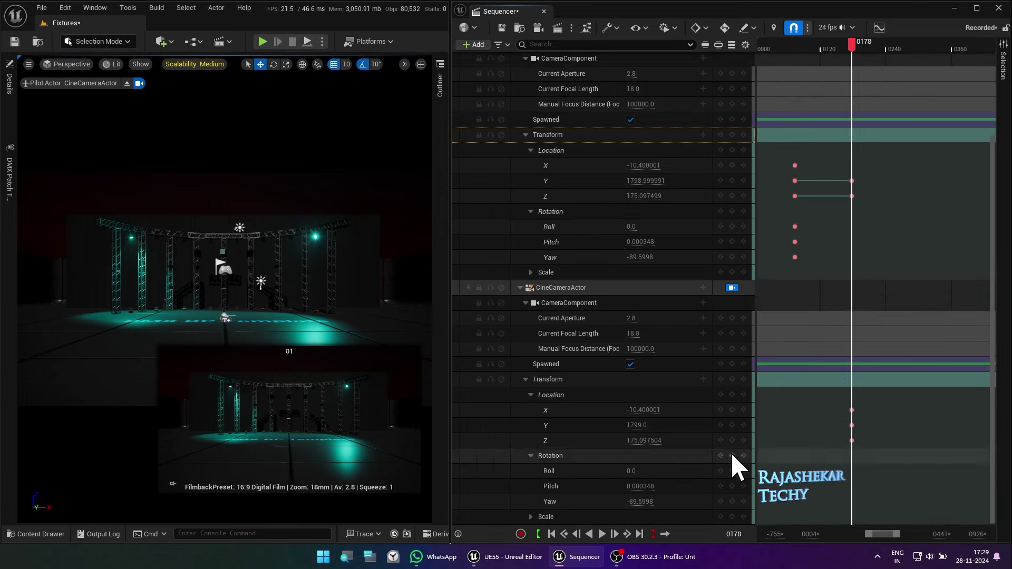
{"action": "scroll", "coordinate": [525, 102], "scroll_direction": "up", "scroll_amount": 2}
{"action": "left_click", "coordinate": [520, 94]}
Place the new camera at the stage side with pitch 3 and rename it 02.
{"action": "mouse_move", "coordinate": [637, 329]}
{"action": "left_mouse_down"}
{"action": "mouse_move", "coordinate": [653, 343]}
{"action": "mouse_move", "coordinate": [649, 362]}
{"action": "left_mouse_up"}
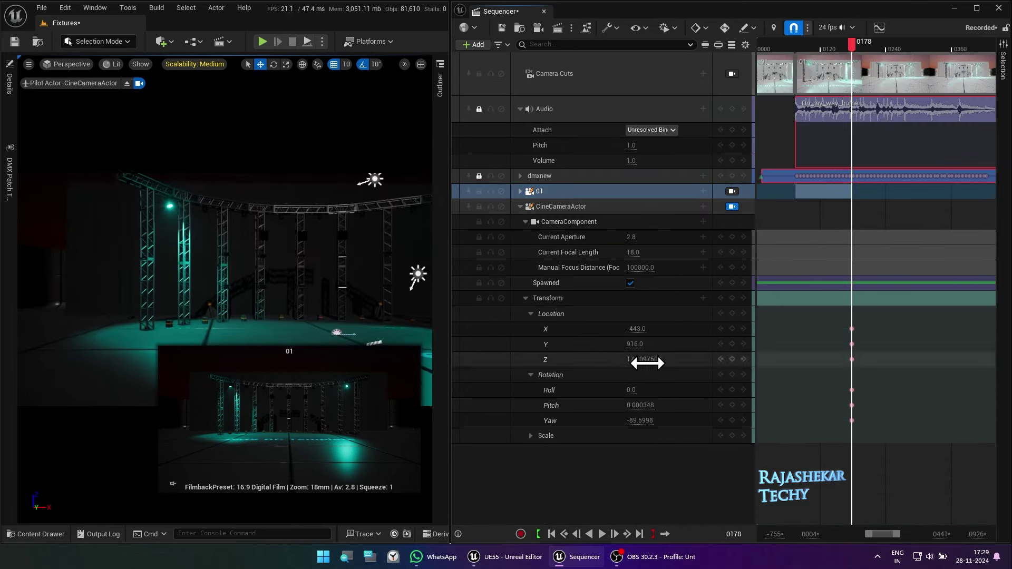
{"action": "left_click_drag", "start_coordinate": [632, 406], "coordinate": [638, 405]}
{"action": "type", "text": "3"}
{"action": "key", "text": "Return"}
{"action": "left_click", "coordinate": [892, 467]}
{"action": "double_click", "coordinate": [539, 206]}
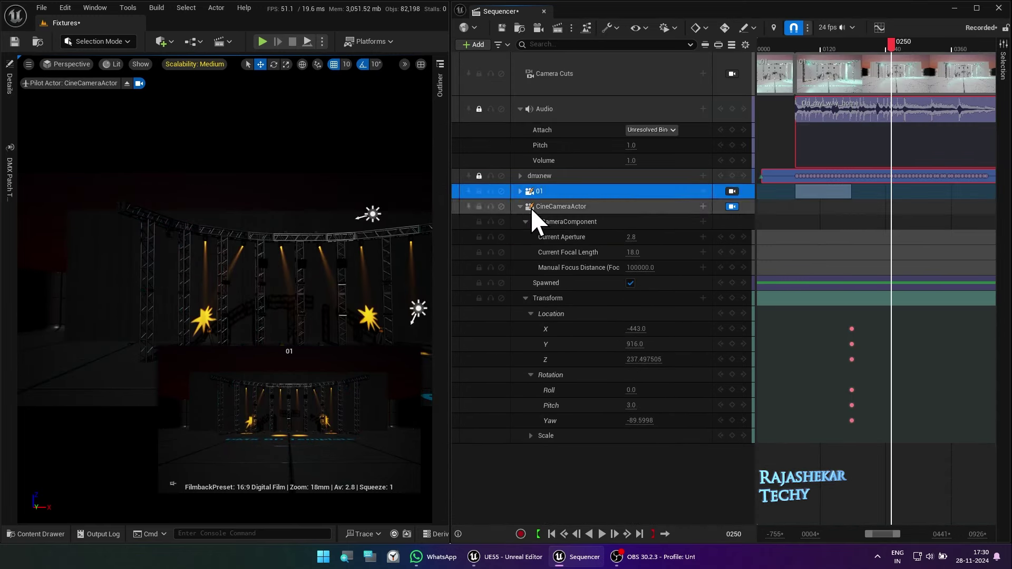
{"action": "type", "text": "02"}
{"action": "key", "text": "Return"}
Key camera 02 at yaw -90 with a sideways X position, sliding the keys later.
{"action": "left_click", "coordinate": [548, 314]}
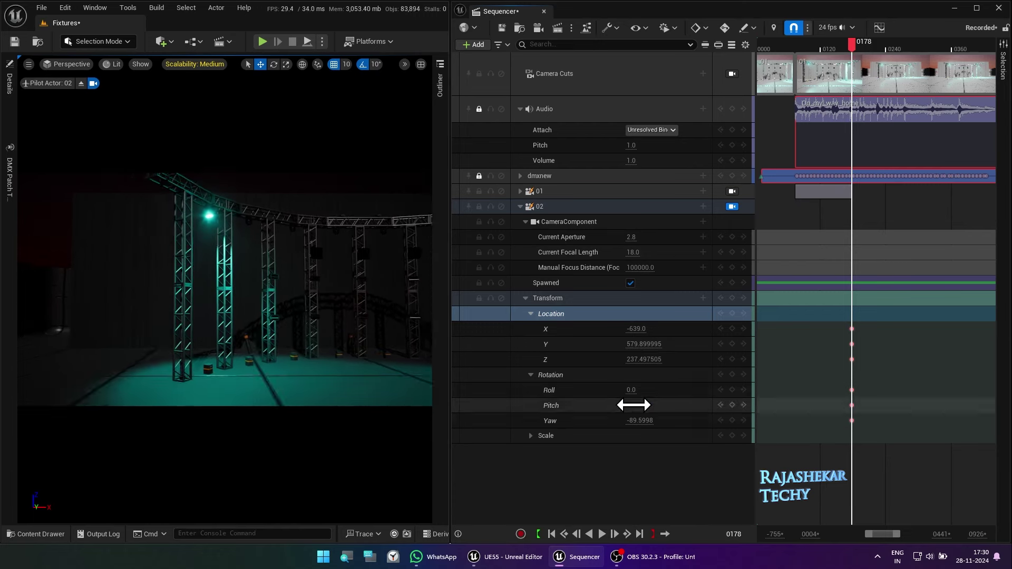
{"action": "left_click", "coordinate": [875, 448]}
{"action": "left_click", "coordinate": [643, 420]}
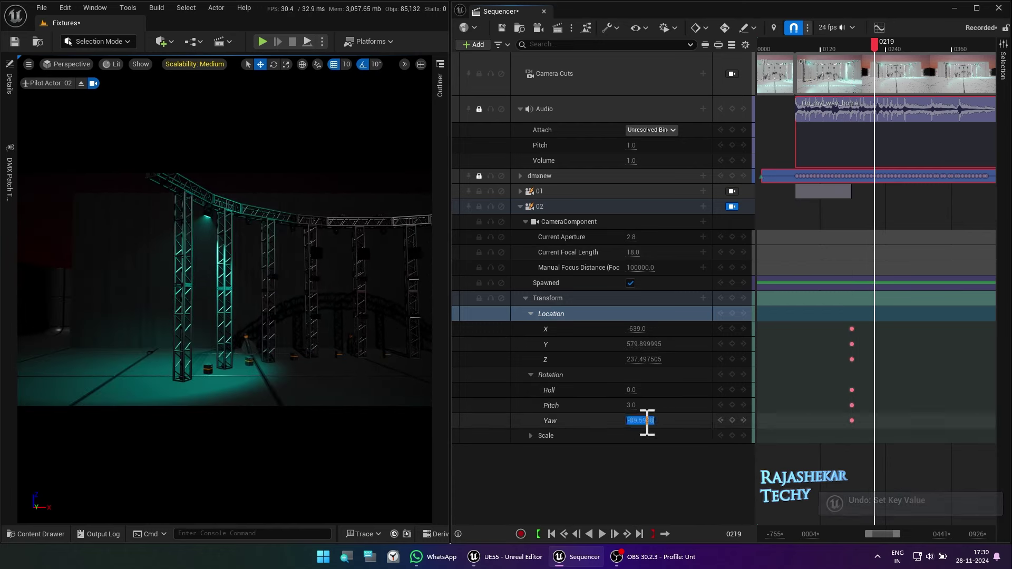
{"action": "type", "text": "-90"}
{"action": "key", "text": "Return"}
{"action": "left_click", "coordinate": [880, 447]}
{"action": "left_click", "coordinate": [743, 420]}
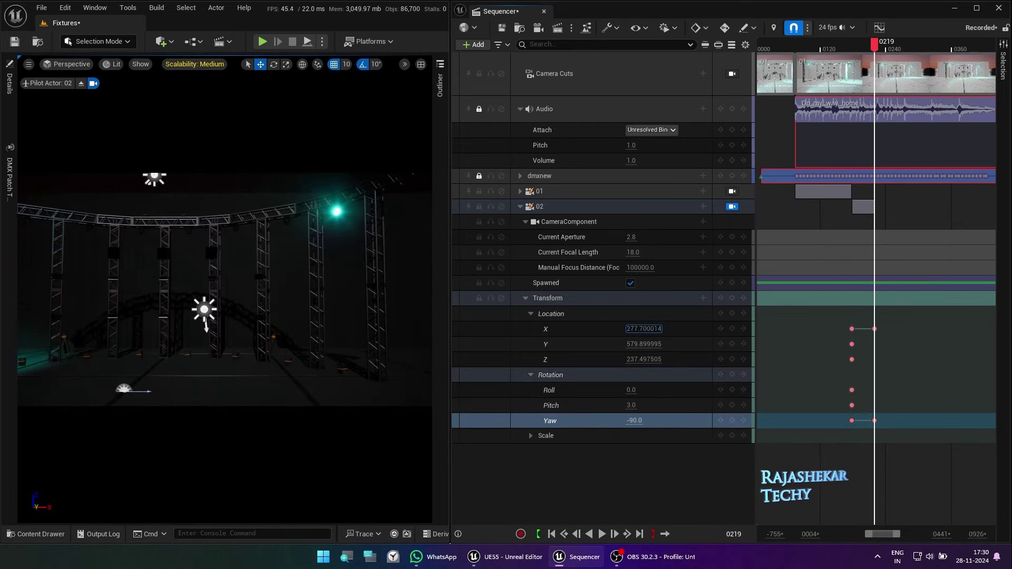
{"action": "scroll", "coordinate": [881, 330], "scroll_direction": "down", "scroll_amount": 3, "text": "ctrl"}
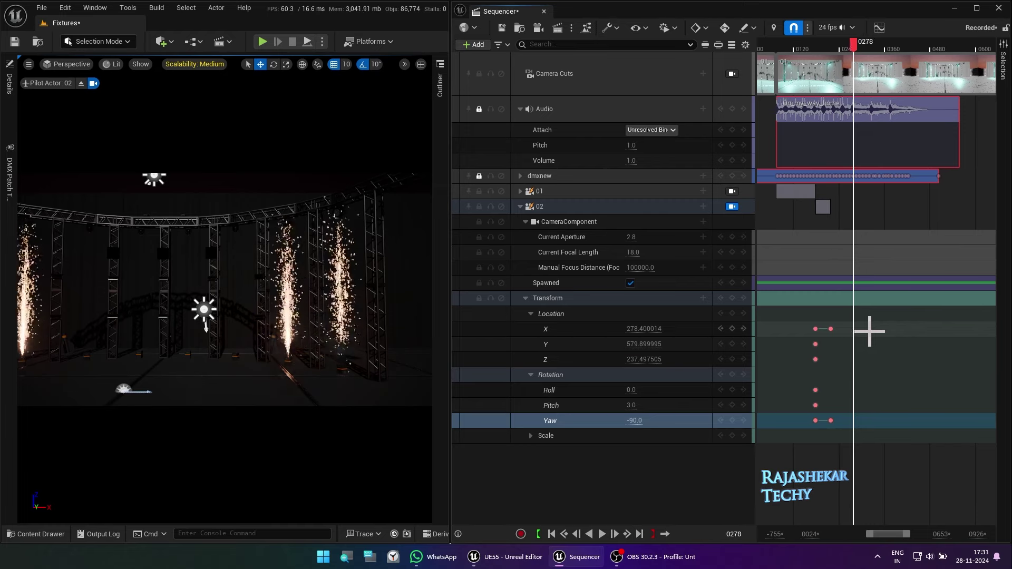
{"action": "left_click_drag", "start_coordinate": [831, 421], "coordinate": [851, 420]}
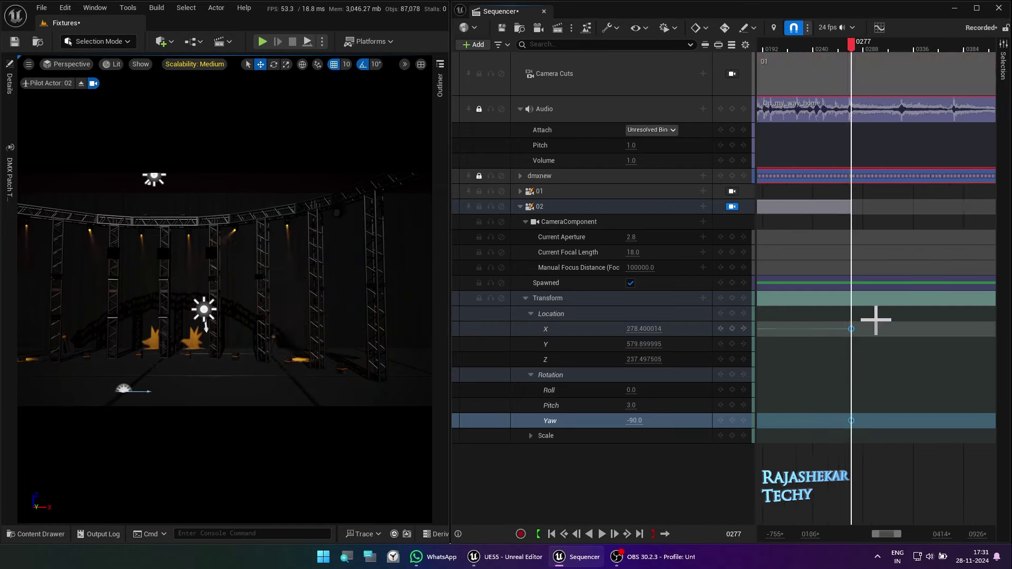
At the next keyframe (0277), turn camera 02's yaw to -116.9.
{"action": "left_click", "coordinate": [811, 46]}
{"action": "key", "text": "period"}
{"action": "left_click", "coordinate": [664, 420]}
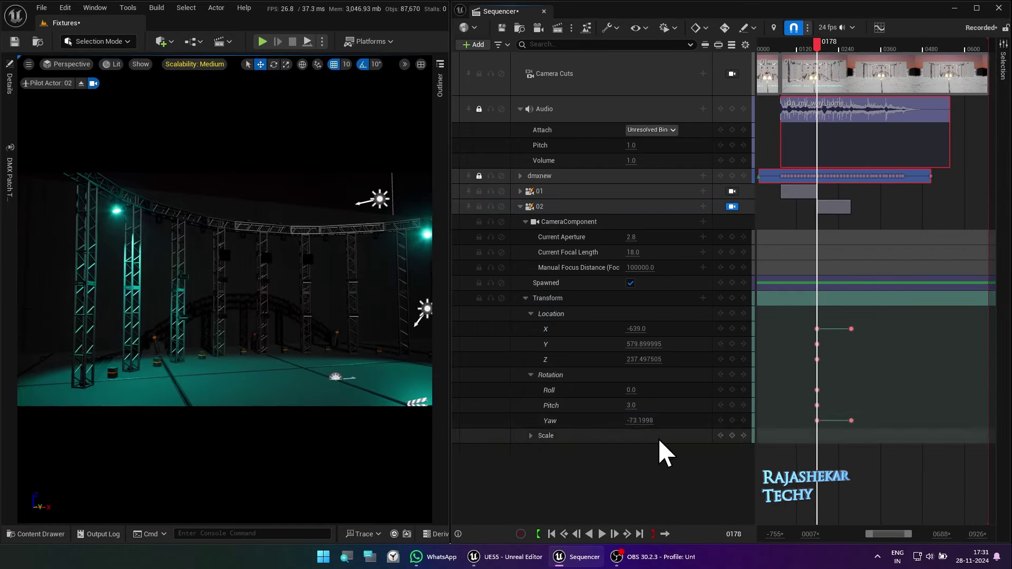
{"action": "left_click_drag", "start_coordinate": [635, 420], "coordinate": [649, 400]}
Preview the sequence playing through the camera cuts.
{"action": "left_click", "coordinate": [801, 43]}
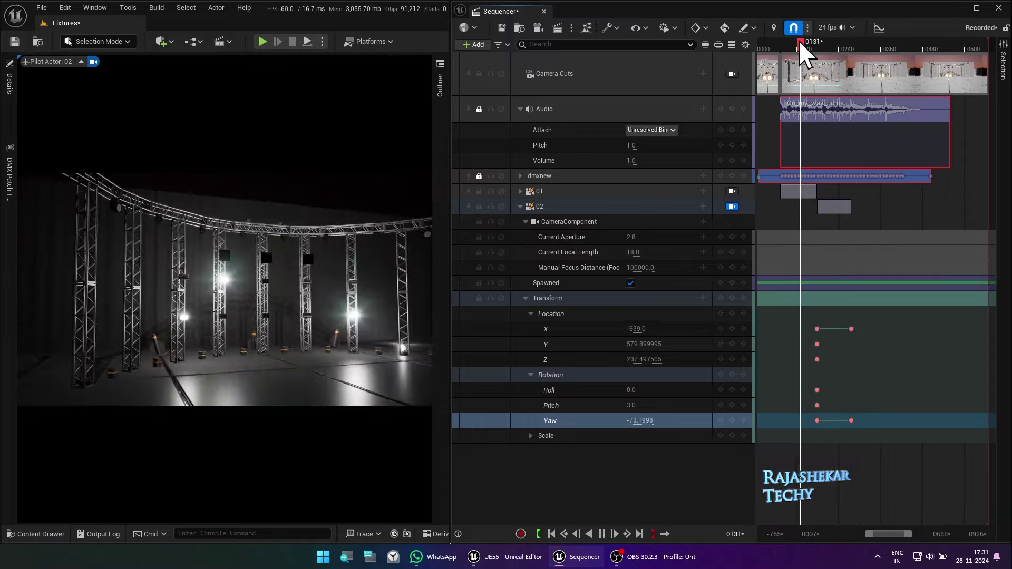
{"action": "key", "text": "space"}
{"action": "left_click", "coordinate": [570, 298]}
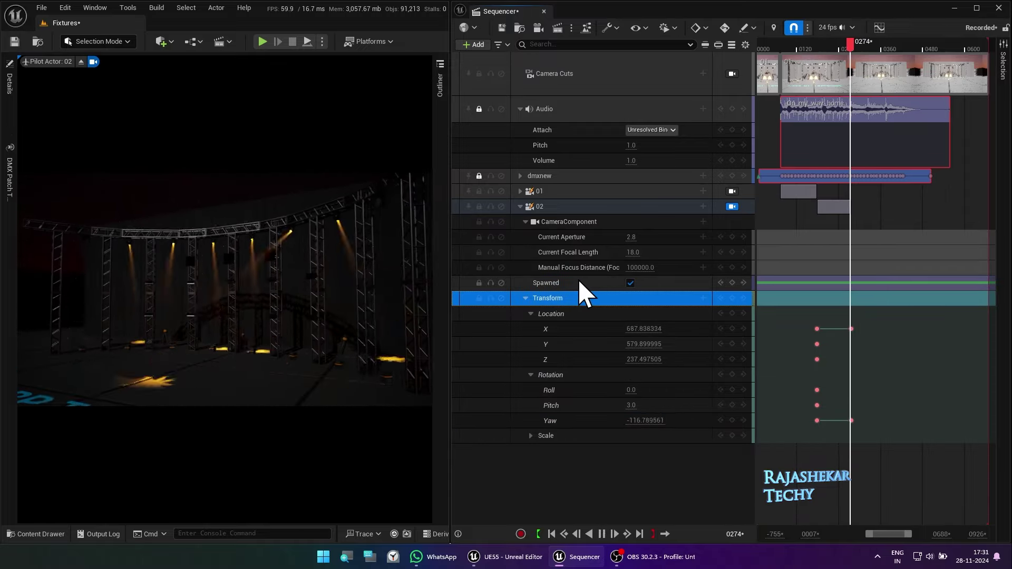
{"action": "left_click", "coordinate": [784, 46]}
{"action": "left_click", "coordinate": [732, 74]}
{"action": "left_click", "coordinate": [775, 42]}
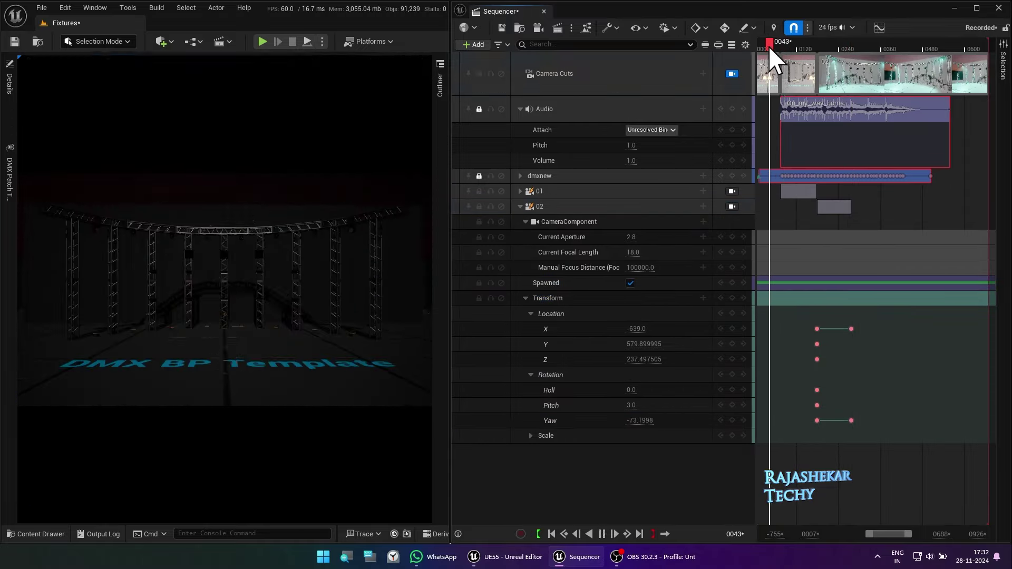
{"action": "key", "text": "space"}
{"action": "key", "text": "space"}
Select camera 02 and the shot 02 section, then scrub back to about 0176.
{"action": "scroll", "coordinate": [931, 205], "scroll_direction": "up", "scroll_amount": 5, "text": "ctrl"}
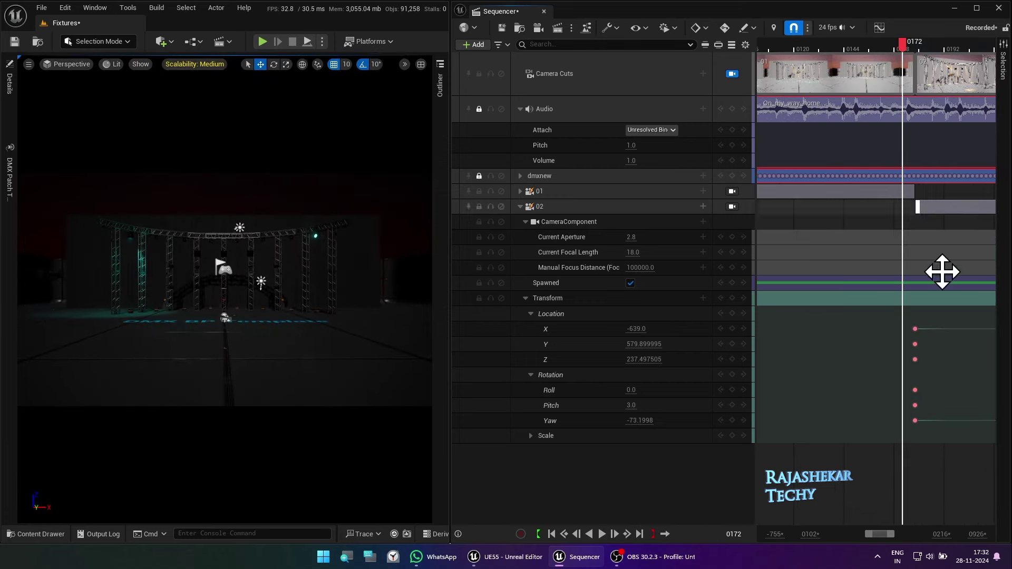
{"action": "left_click", "coordinate": [945, 333]}
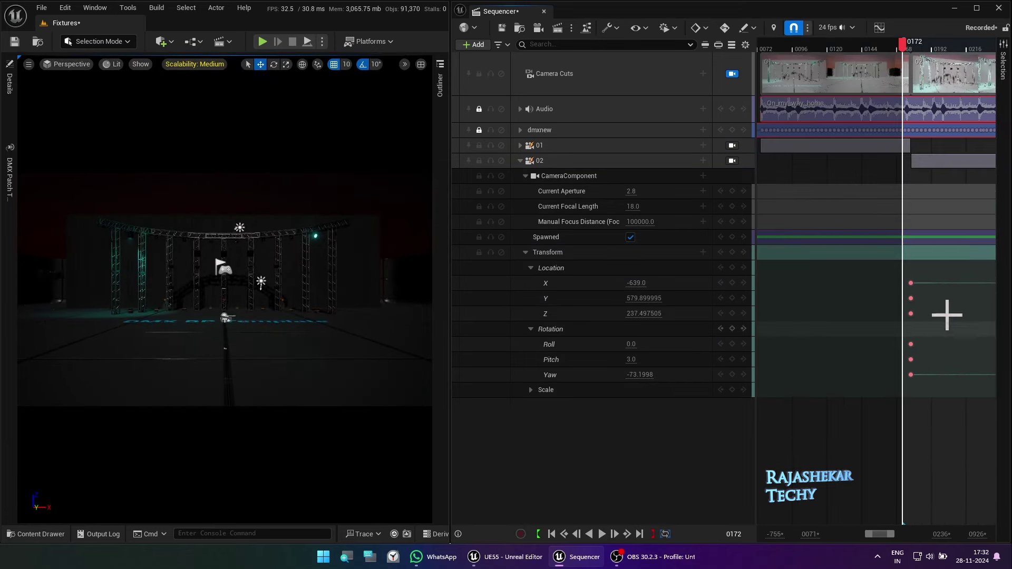
{"action": "scroll", "coordinate": [949, 311], "scroll_direction": "down", "scroll_amount": 3, "text": "ctrl"}
{"action": "left_click", "coordinate": [880, 165]}
{"action": "scroll", "coordinate": [814, 403], "scroll_direction": "down", "scroll_amount": 2, "text": "ctrl"}
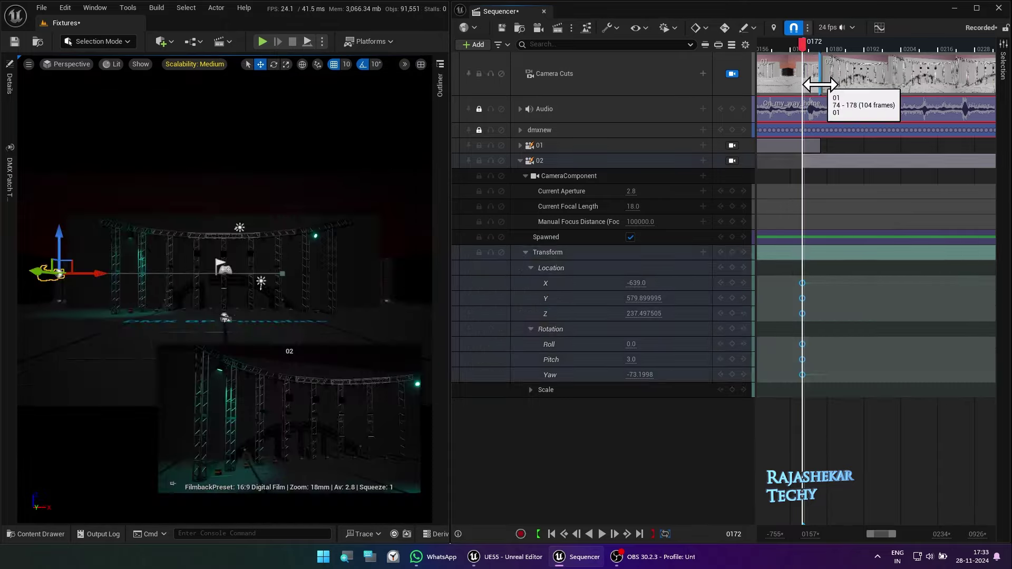
{"action": "left_click_drag", "start_coordinate": [797, 47], "coordinate": [870, 45]}
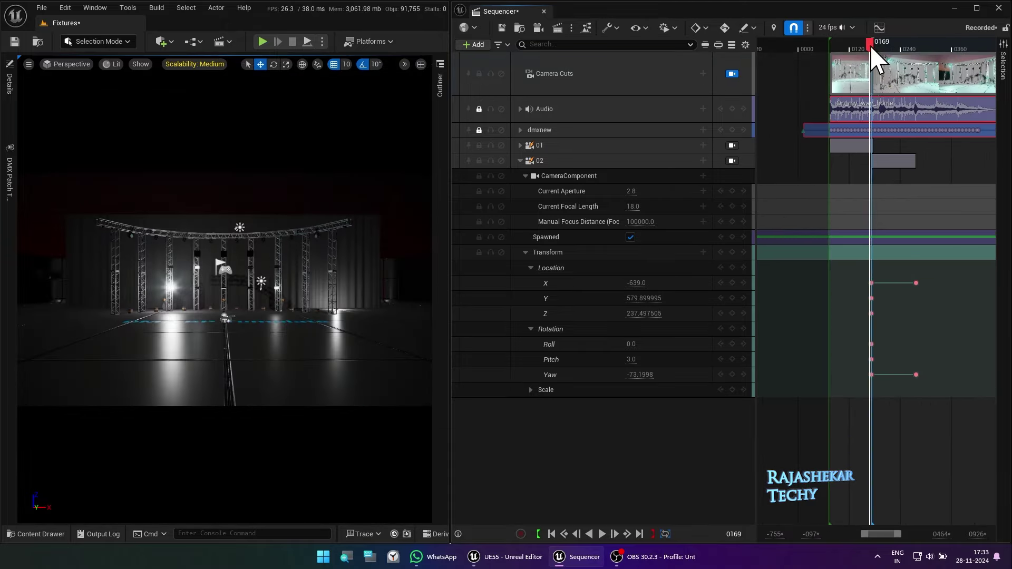
Add a new cine camera named 03 with a 12 mm focal length.
{"action": "left_click", "coordinate": [571, 161]}
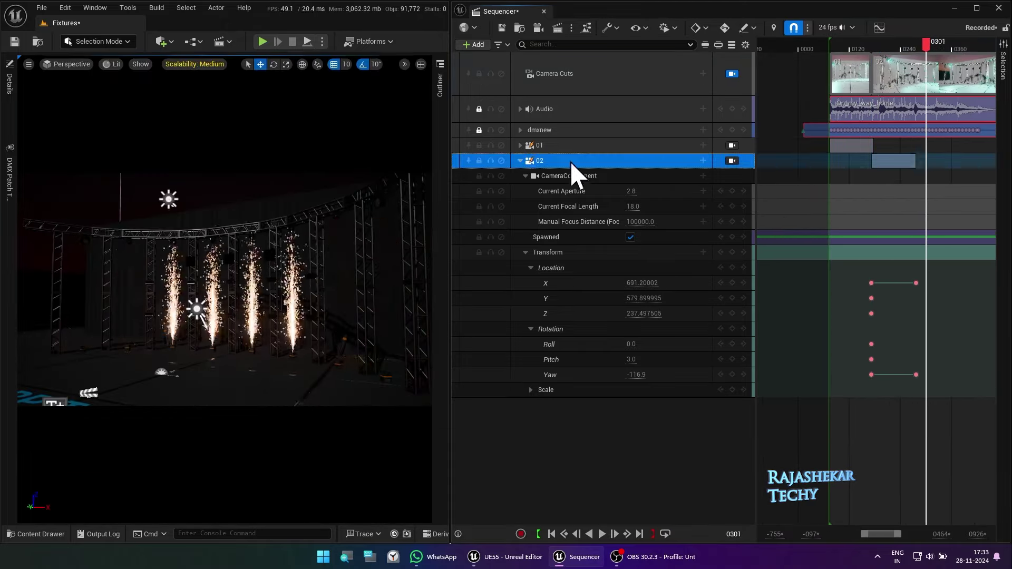
{"action": "left_click", "coordinate": [538, 28]}
{"action": "type", "text": "03"}
{"action": "key", "text": "Return"}
{"action": "left_click", "coordinate": [525, 267]}
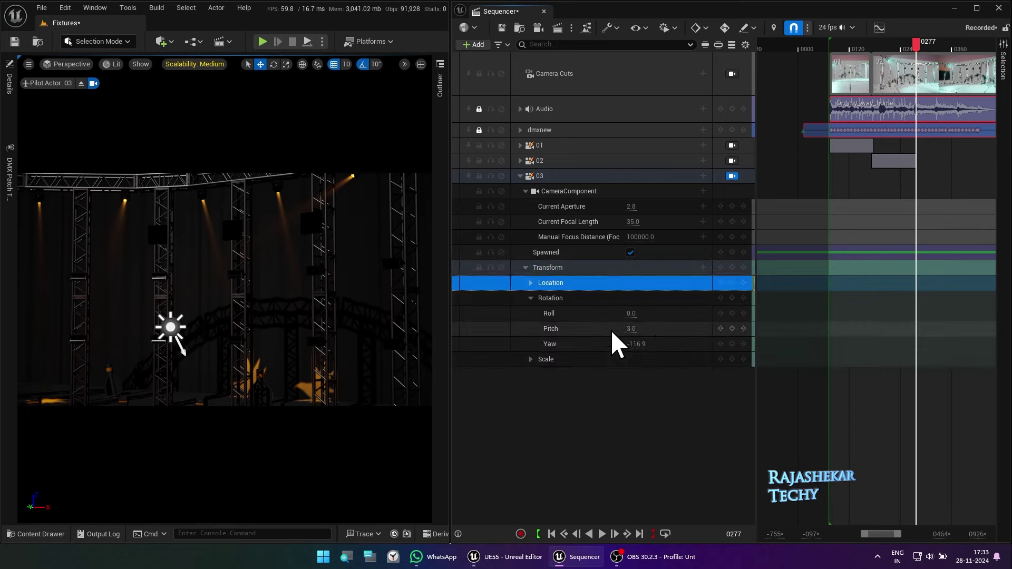
{"action": "left_click", "coordinate": [635, 222]}
{"action": "type", "text": "12"}
{"action": "key", "text": "Return"}
Place camera 03 at X -54, Y 841, key its end Y position, and save.
{"action": "left_click_drag", "start_coordinate": [639, 299], "coordinate": [640, 329]}
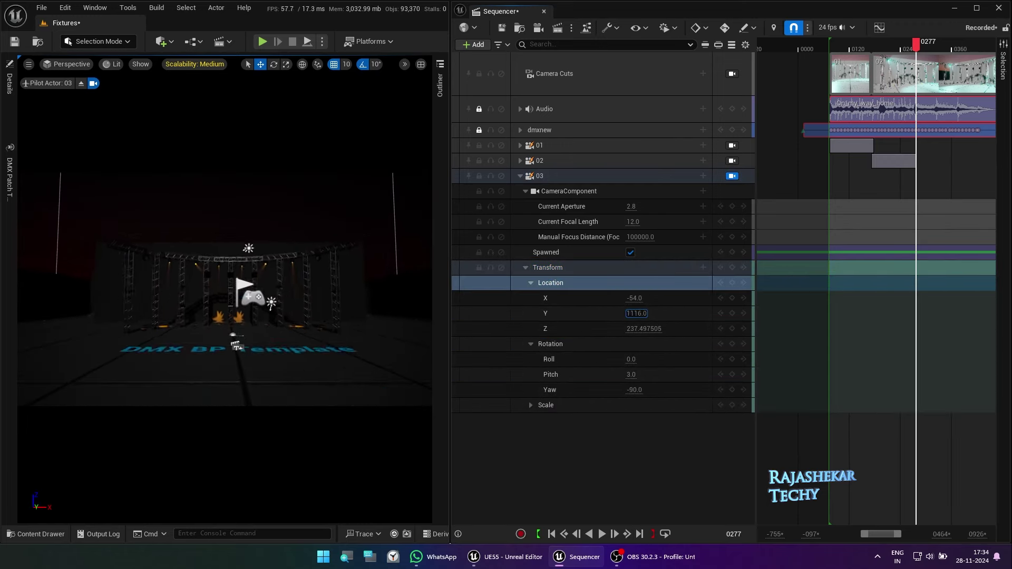
{"action": "key", "text": "space"}
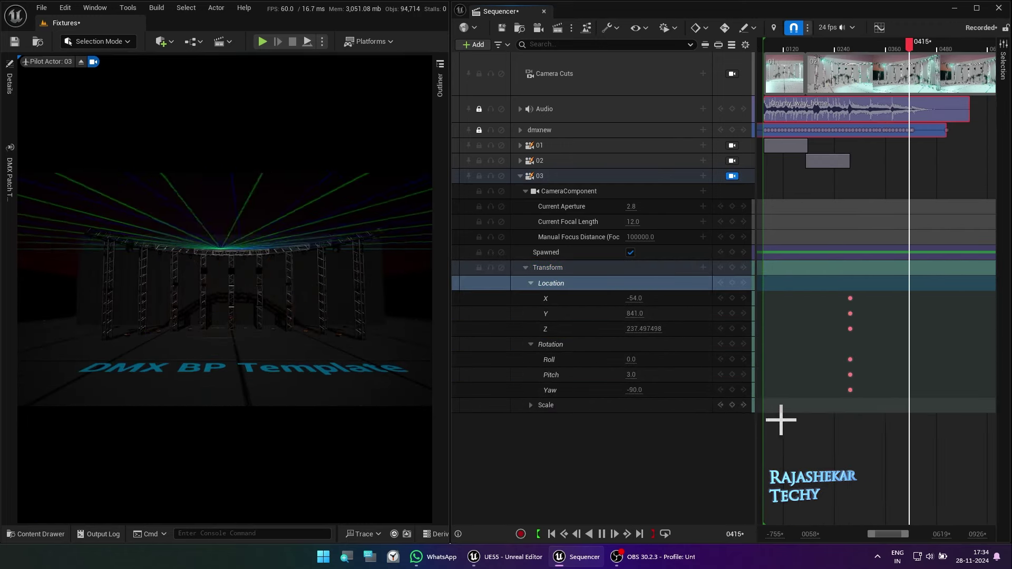
{"action": "left_click_drag", "start_coordinate": [644, 315], "coordinate": [680, 314]}
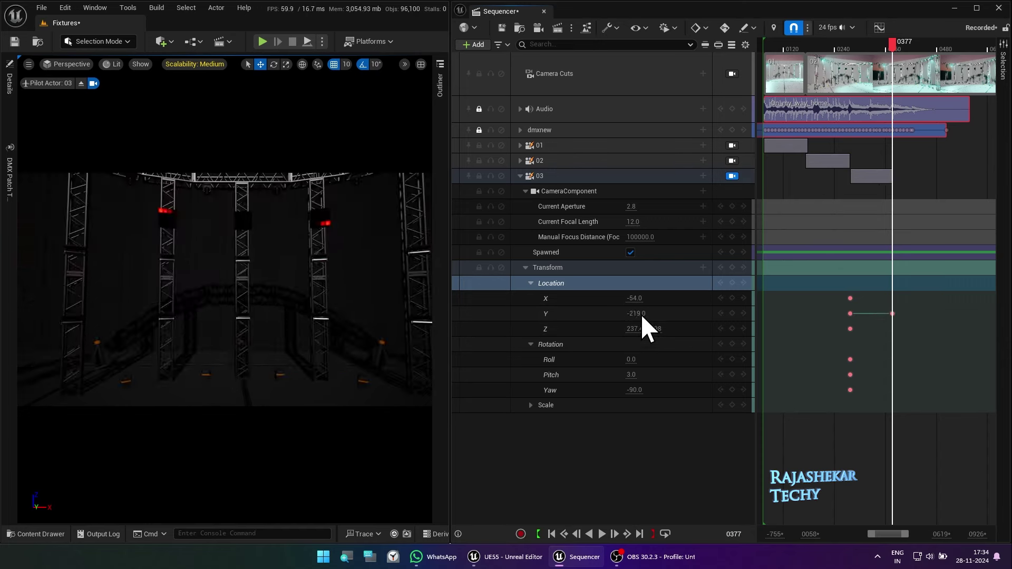
{"action": "left_click_drag", "start_coordinate": [893, 42], "coordinate": [851, 42]}
{"action": "scroll", "coordinate": [820, 296], "scroll_direction": "down", "scroll_amount": 3, "text": "ctrl"}
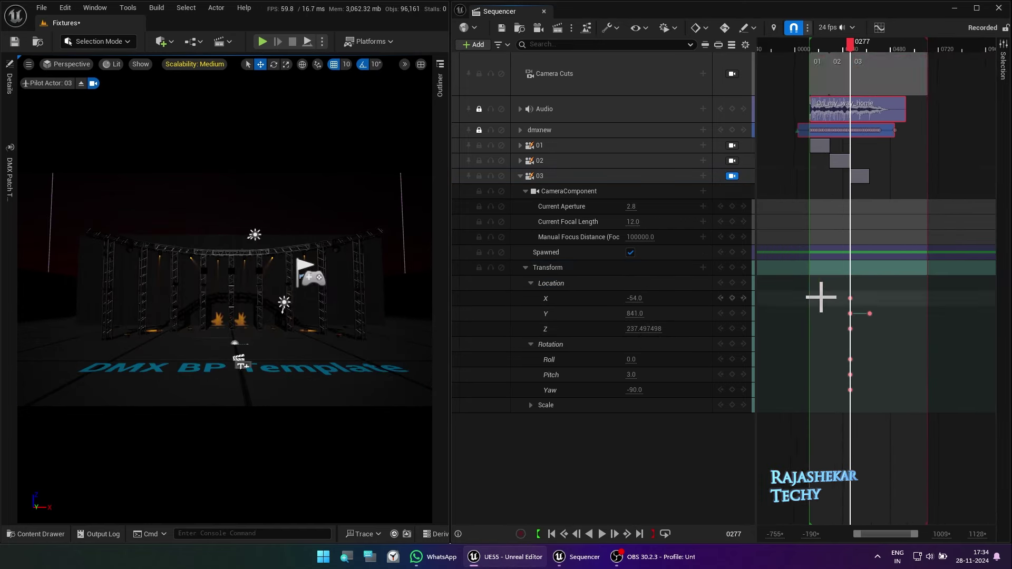
{"action": "left_click", "coordinate": [576, 180]}
{"action": "left_click", "coordinate": [521, 176]}
{"action": "left_click", "coordinate": [501, 28]}
Add camera 04, keyed at 0377 and 0493 moving along Y, pitch 25.2, and save.
{"action": "left_click", "coordinate": [538, 28]}
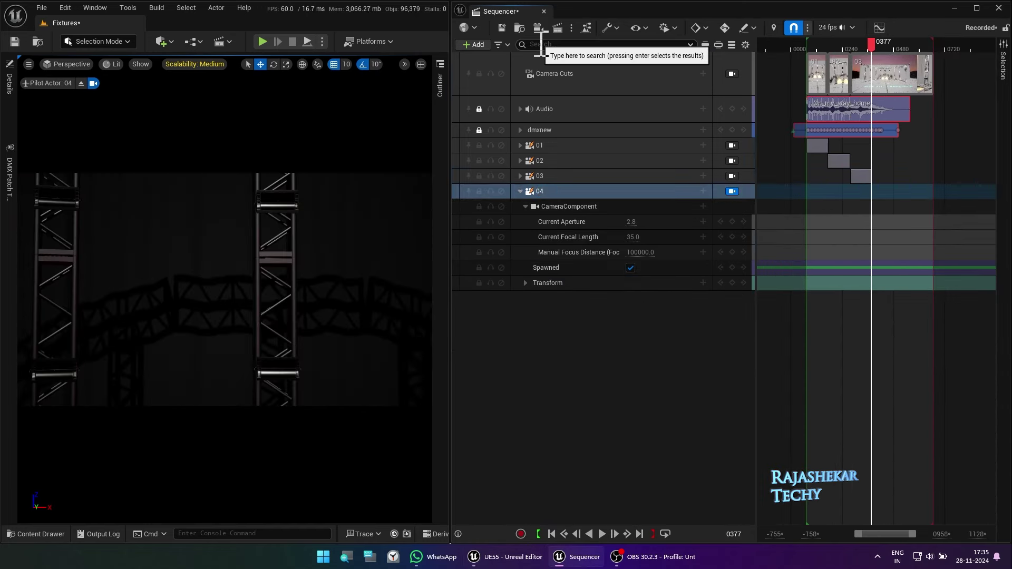
{"action": "left_click", "coordinate": [733, 314]}
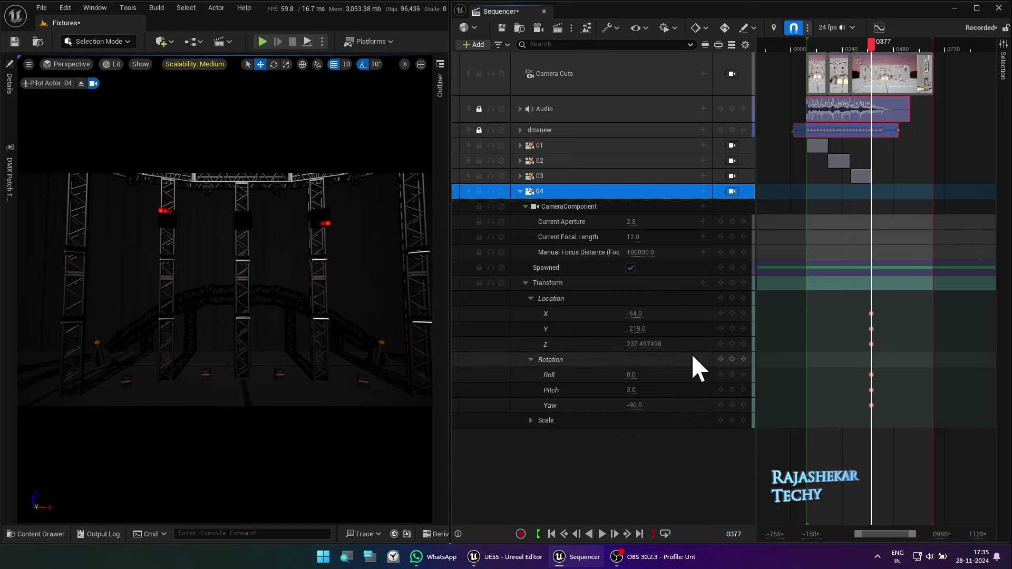
{"action": "left_click_drag", "start_coordinate": [635, 329], "coordinate": [665, 329]}
{"action": "left_click_drag", "start_coordinate": [633, 390], "coordinate": [616, 399]}
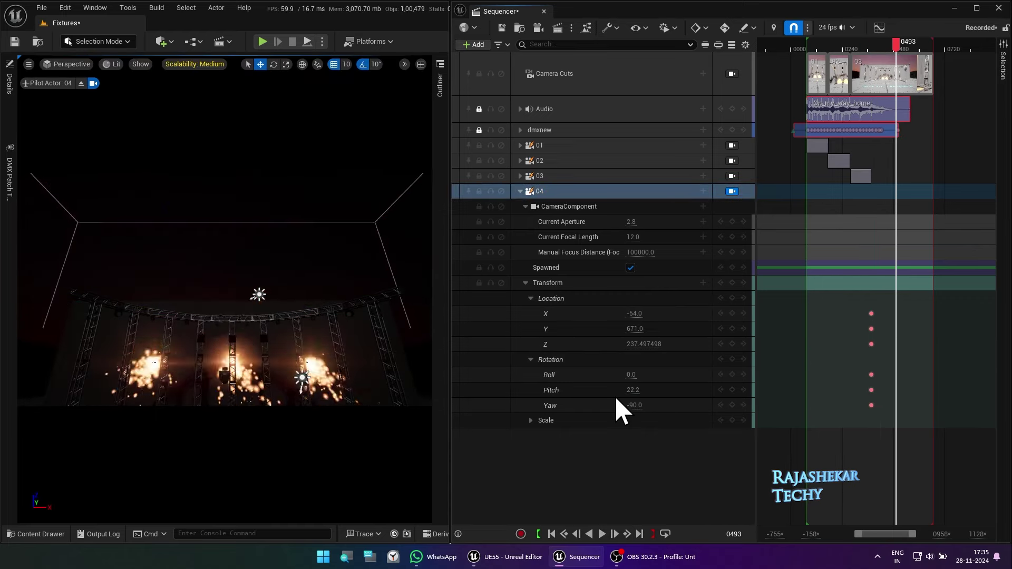
{"action": "left_click_drag", "start_coordinate": [635, 328], "coordinate": [685, 328]}
{"action": "left_click_drag", "start_coordinate": [633, 390], "coordinate": [648, 390]}
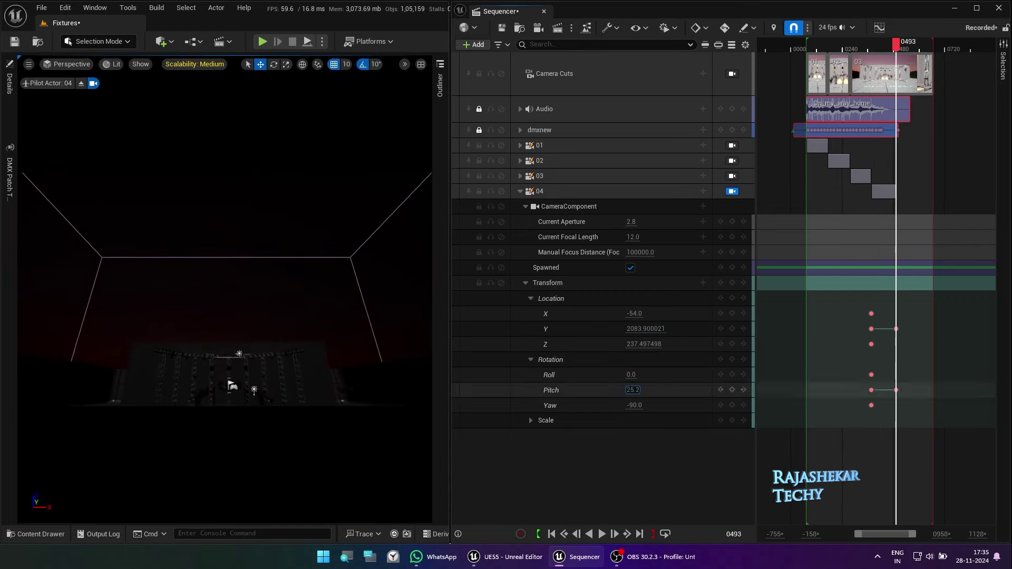
{"action": "left_click", "coordinate": [501, 27]}
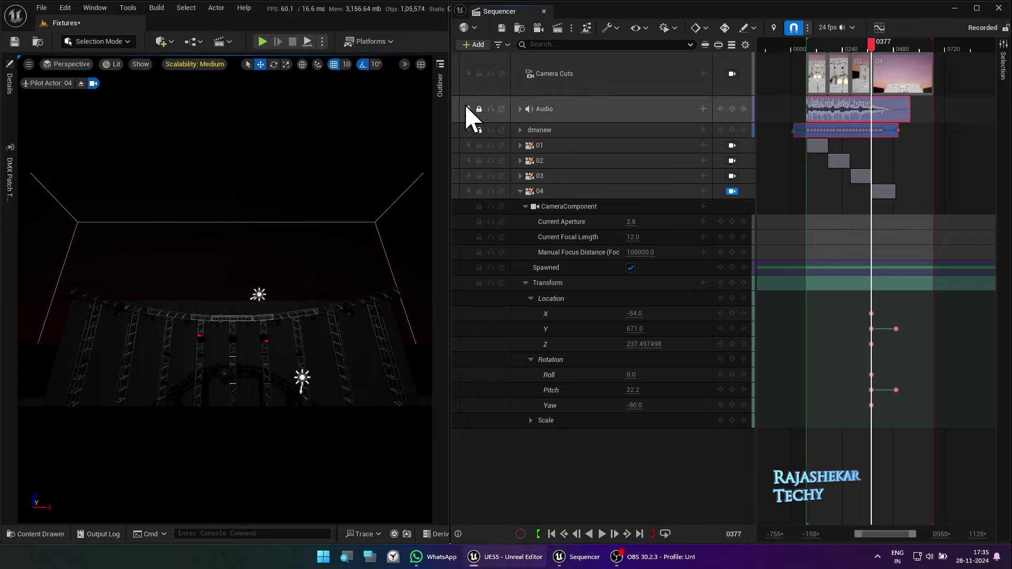
Play the level in the editor, viewing the show through the camera cuts.
{"action": "key", "text": "alt+p"}
{"action": "left_click", "coordinate": [733, 73]}
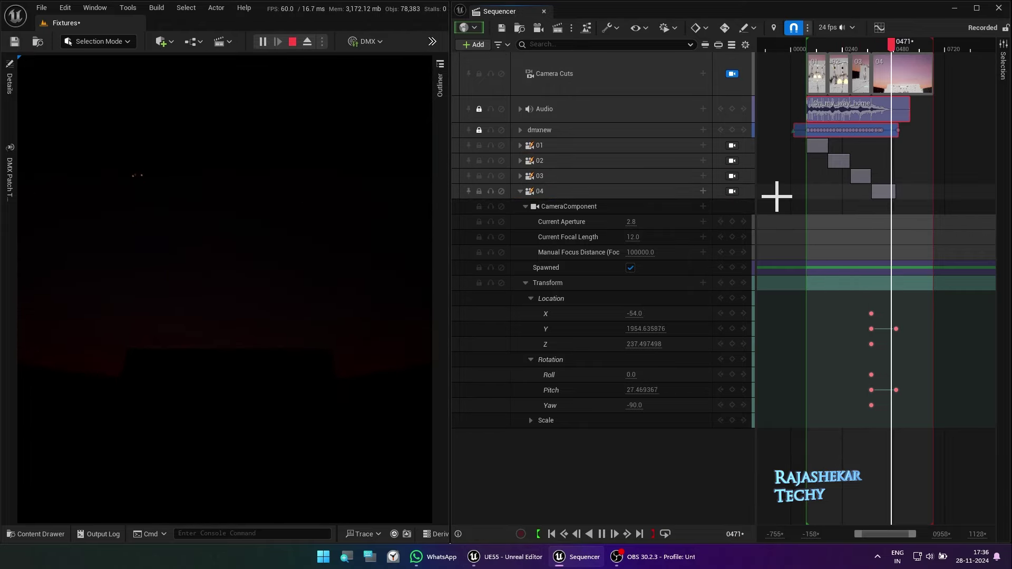
{"action": "left_click", "coordinate": [551, 360]}
{"action": "left_click", "coordinate": [878, 44]}
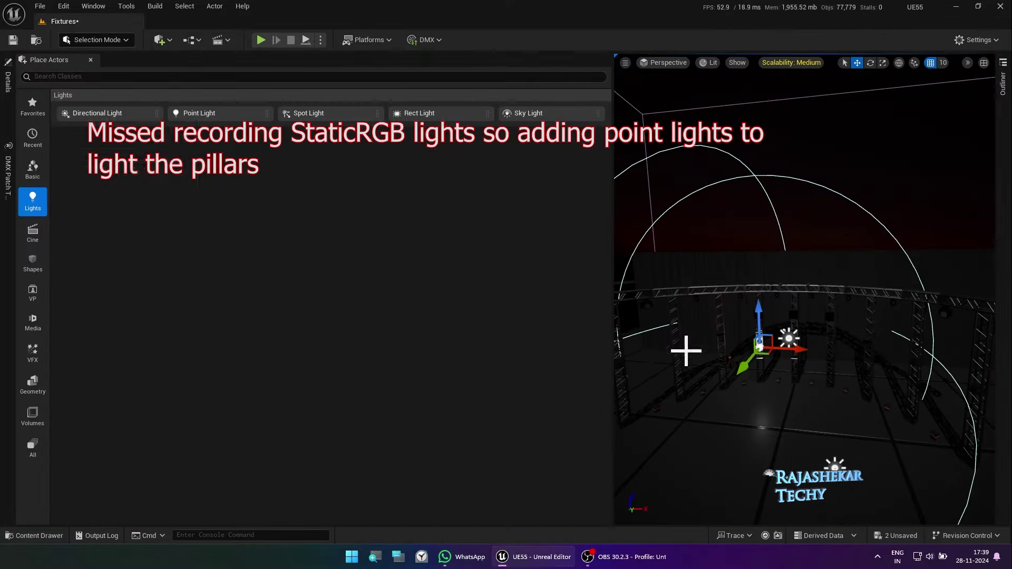
Make the pillar point lights blue, raise them on Z, and open the Recorded sequence.
{"action": "left_click_drag", "start_coordinate": [187, 372], "coordinate": [129, 327]}
{"action": "key", "text": "Return"}
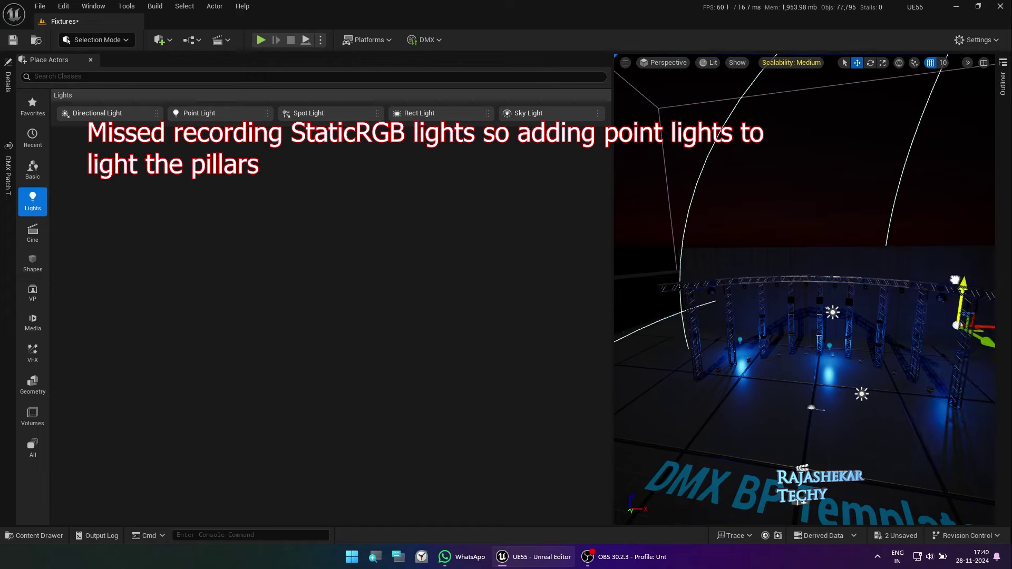
{"action": "key", "text": "ctrl+z"}
{"action": "left_click_drag", "start_coordinate": [739, 303], "coordinate": [740, 280]}
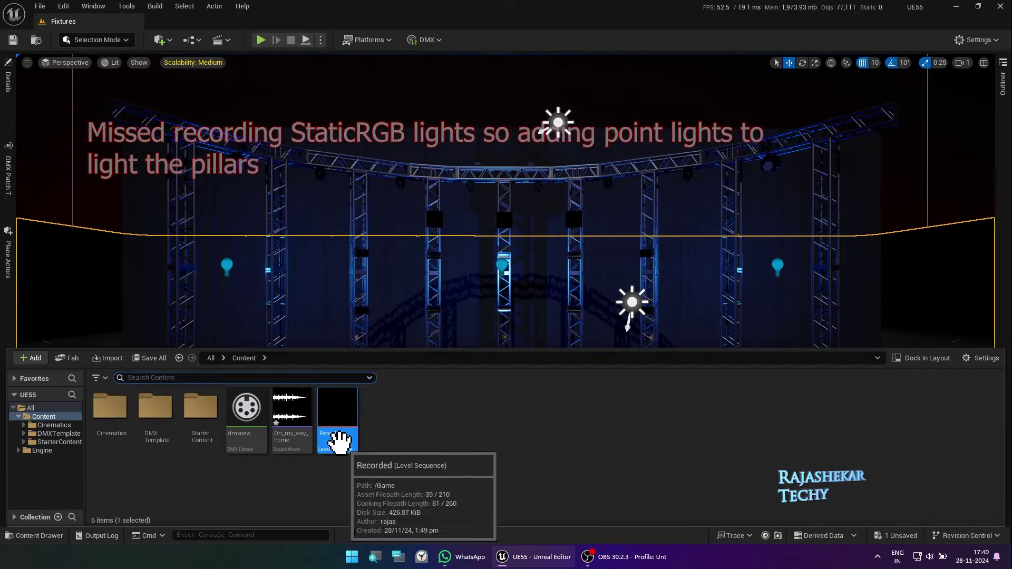
{"action": "double_click", "coordinate": [340, 441]}
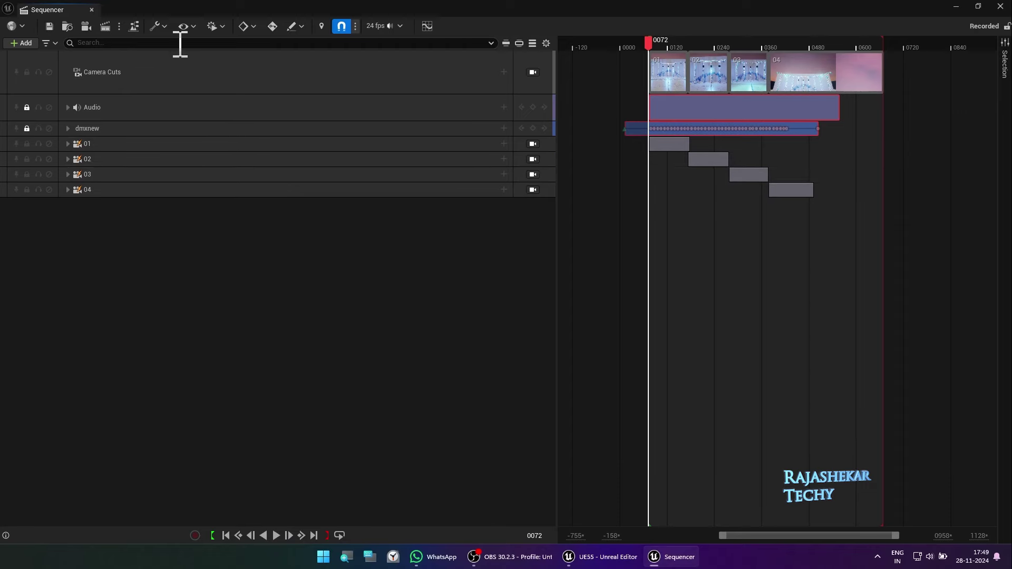
Open Movie Render Queue and the Recorded job's render settings.
{"action": "left_click", "coordinate": [119, 26]}
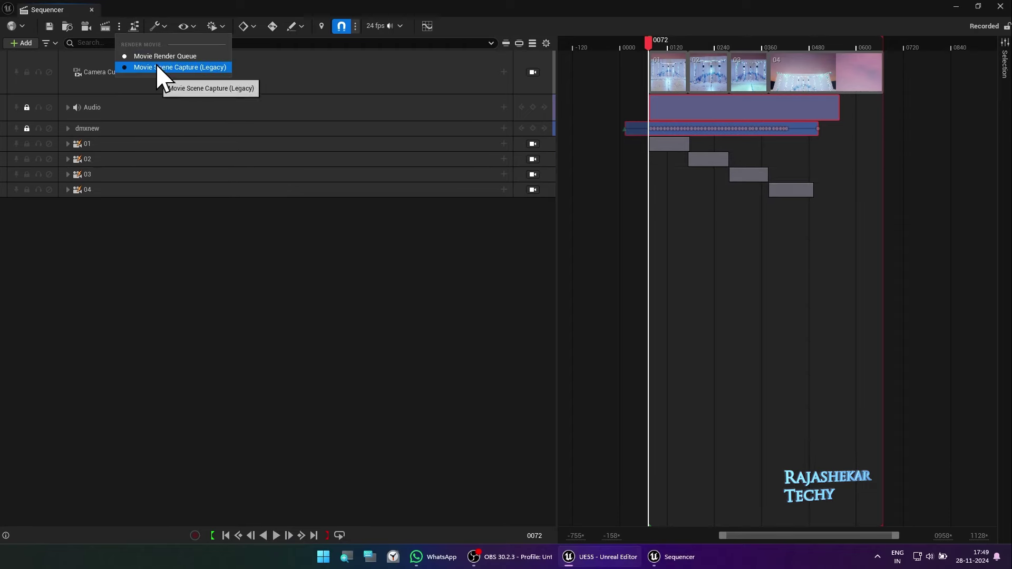
{"action": "left_click", "coordinate": [136, 55]}
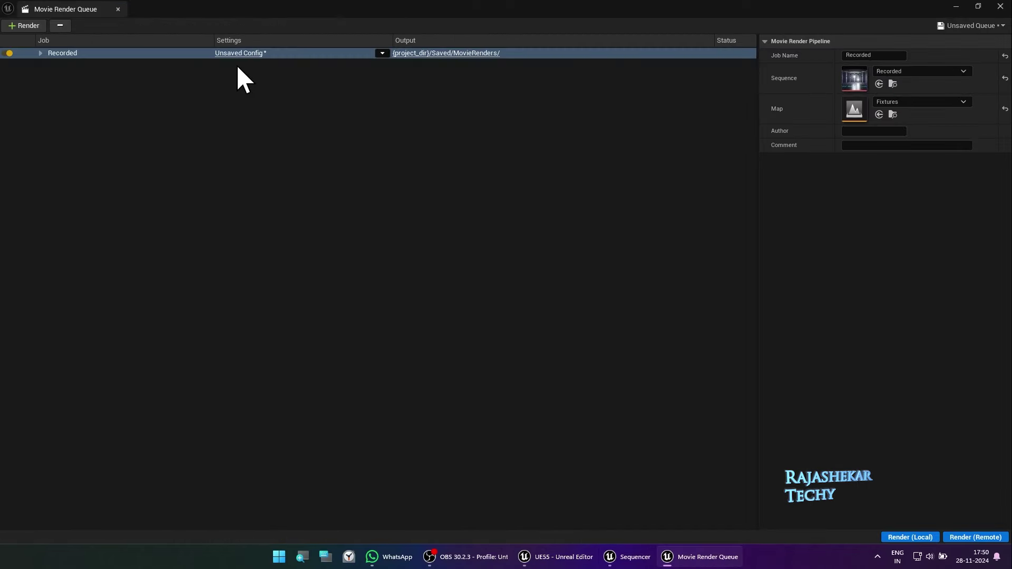
{"action": "left_click", "coordinate": [239, 53]}
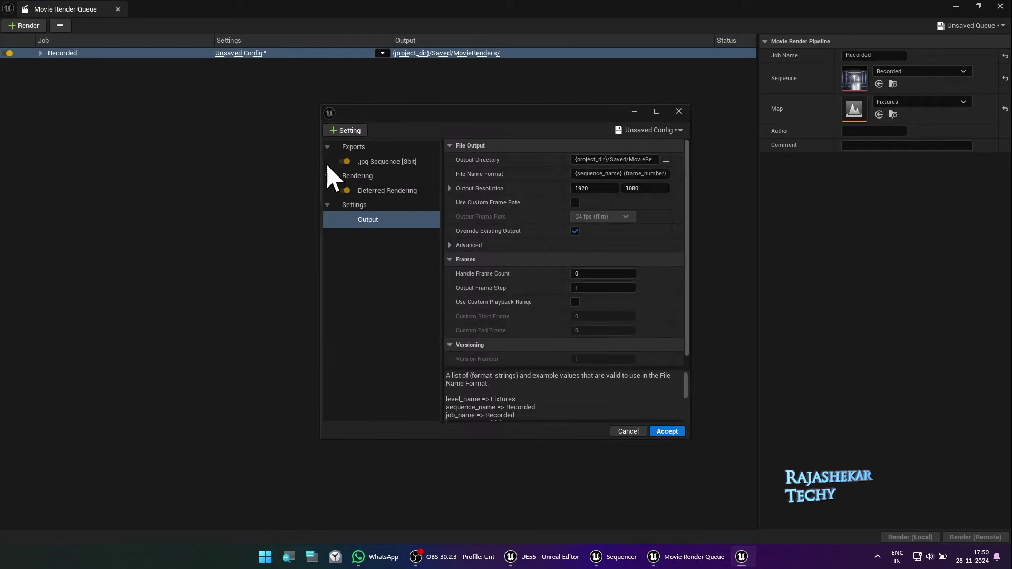
{"action": "left_click", "coordinate": [387, 163]}
Add Anti-aliasing, Color Output, High Resolution and a .png Sequence [8bit] export to the config.
{"action": "left_click", "coordinate": [349, 133]}
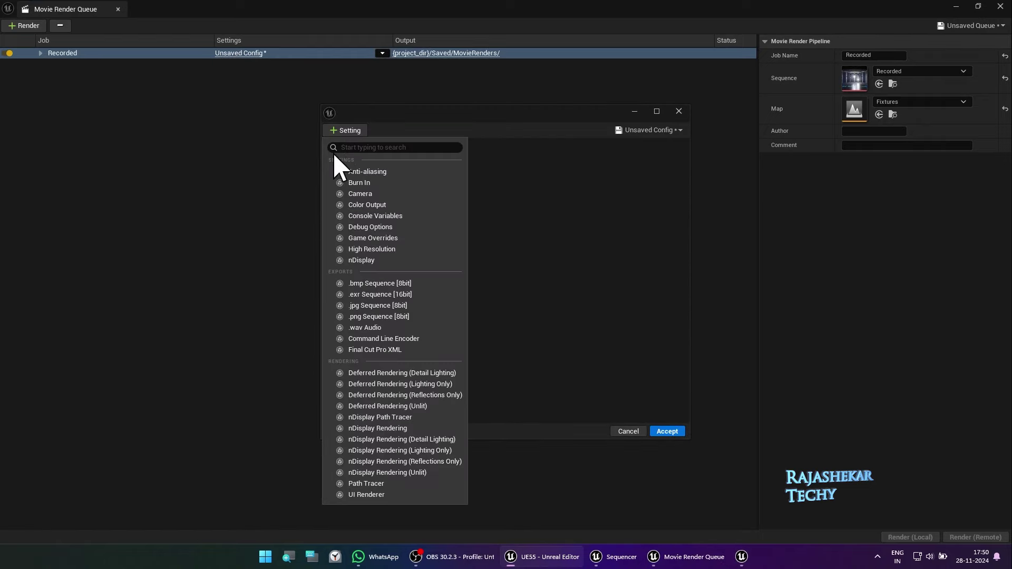
{"action": "left_click", "coordinate": [384, 171]}
{"action": "left_click", "coordinate": [348, 132]}
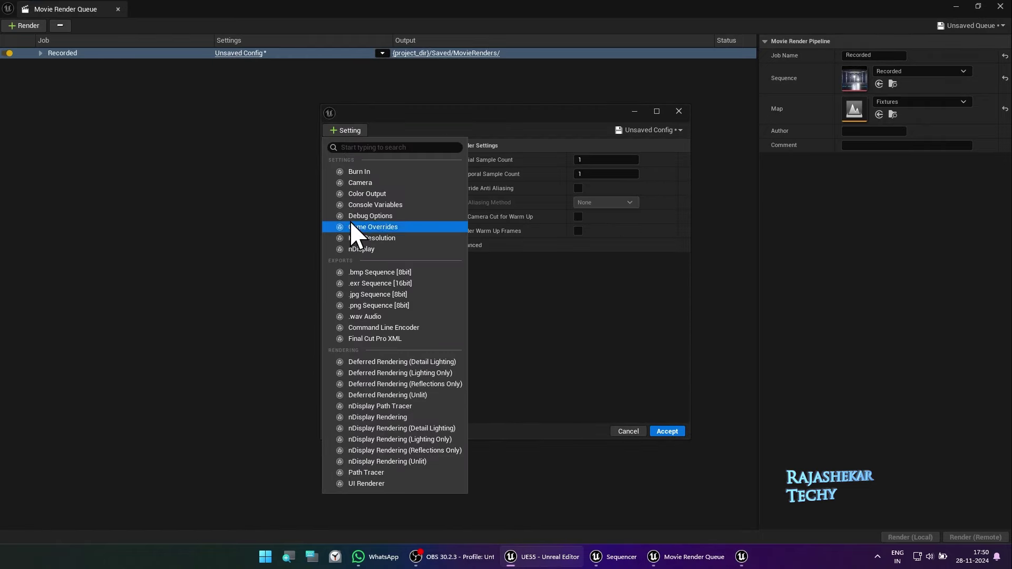
{"action": "left_click", "coordinate": [364, 194]}
{"action": "left_click", "coordinate": [348, 132]}
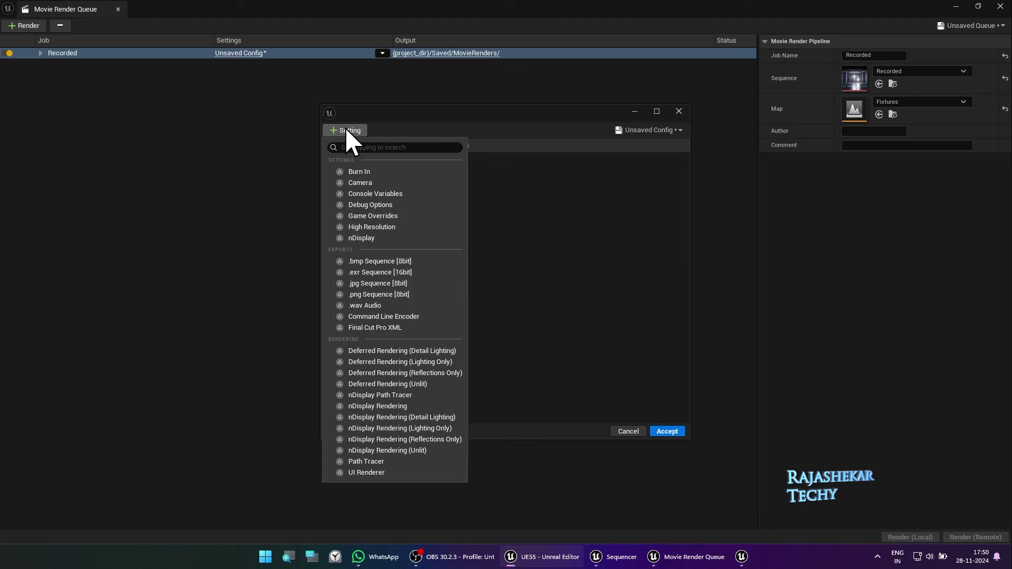
{"action": "left_click", "coordinate": [371, 226]}
{"action": "left_click", "coordinate": [349, 131]}
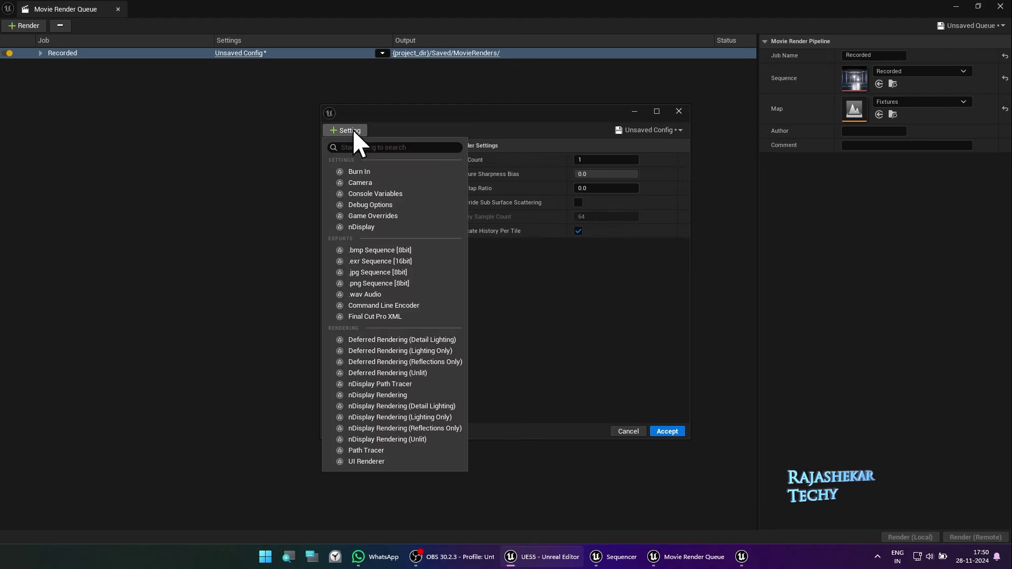
{"action": "left_click", "coordinate": [381, 283]}
Set the output directory to Desktop/Render, accept, and minimize the render queue and Sequencer.
{"action": "left_click", "coordinate": [395, 273]}
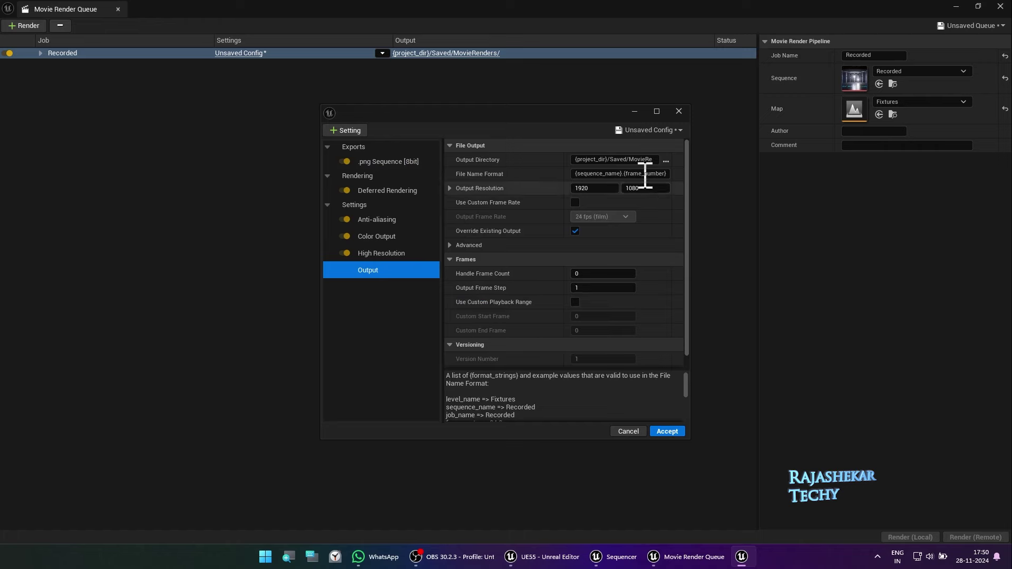
{"action": "left_click", "coordinate": [665, 161]}
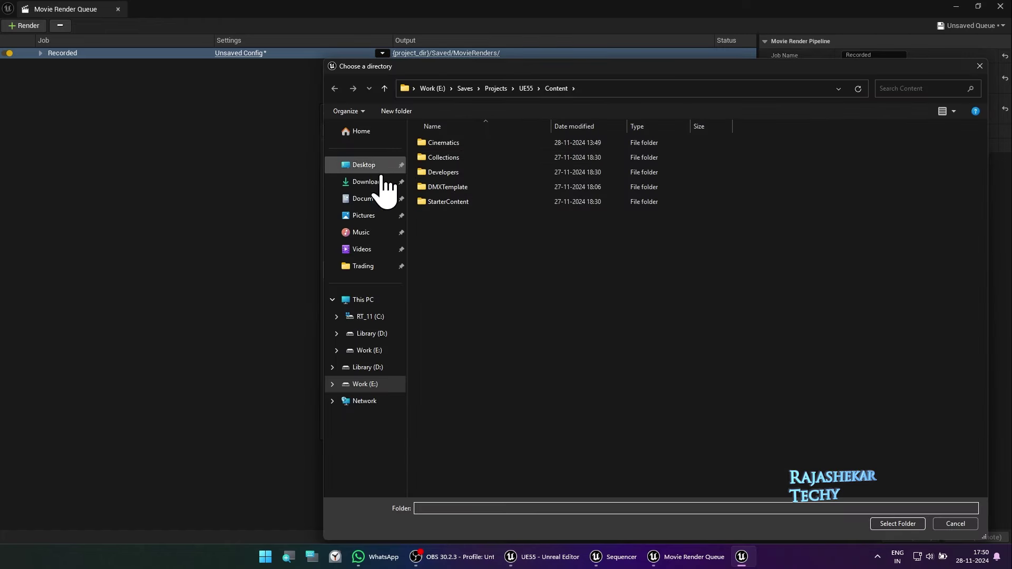
{"action": "left_click", "coordinate": [362, 167]}
{"action": "double_click", "coordinate": [706, 361]}
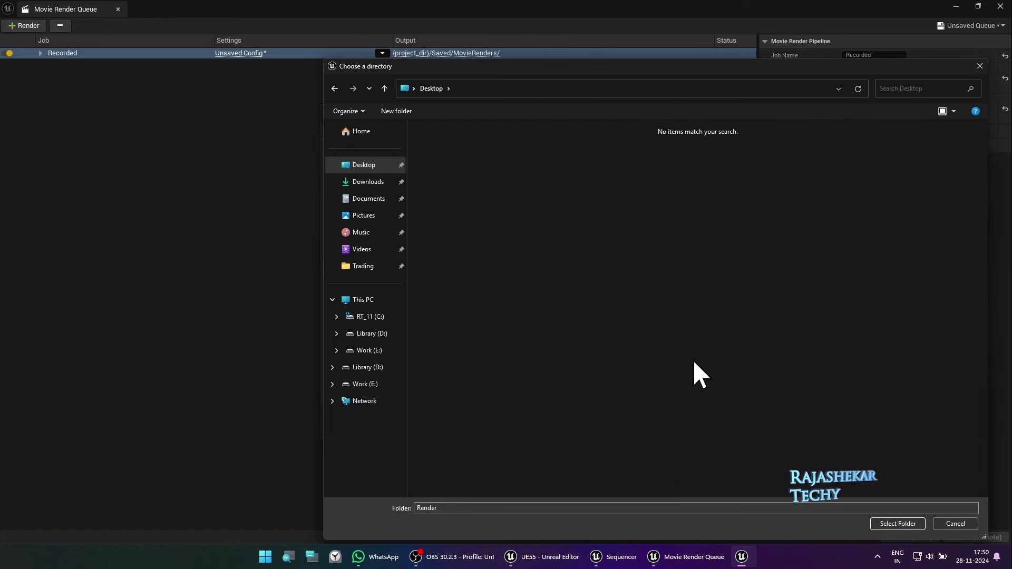
{"action": "left_click", "coordinate": [872, 523]}
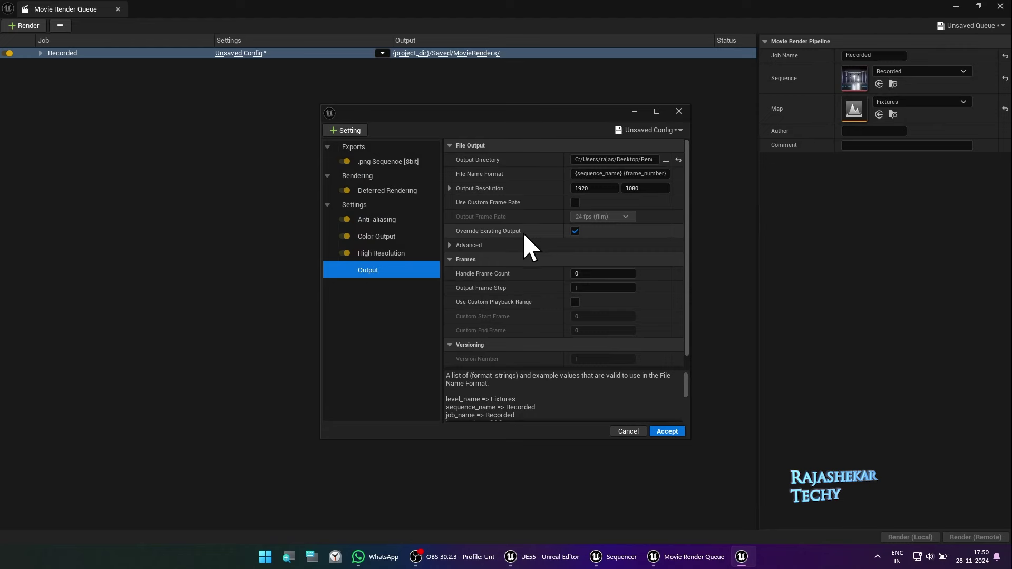
{"action": "left_click", "coordinate": [665, 431]}
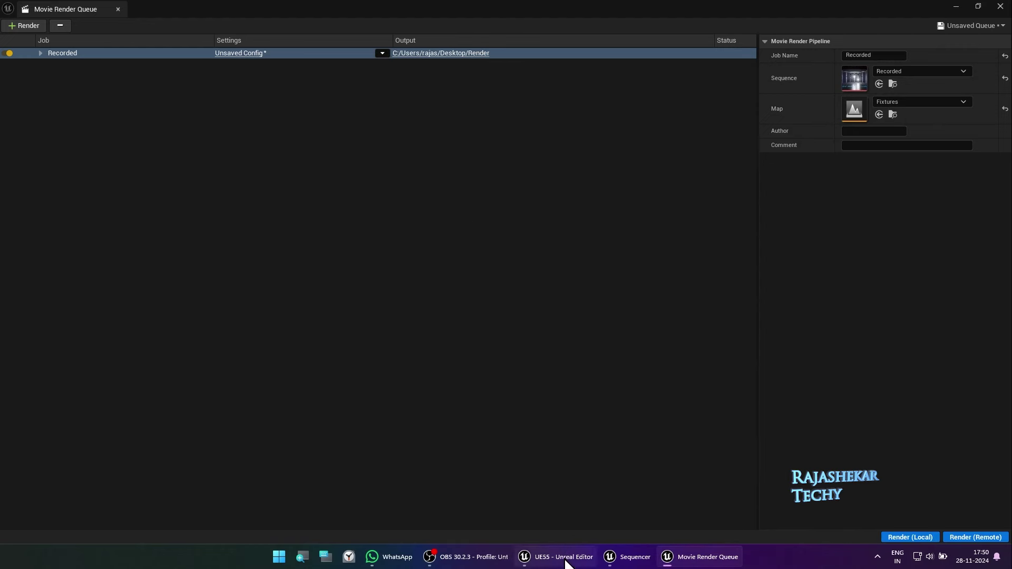
{"action": "left_click", "coordinate": [956, 6]}
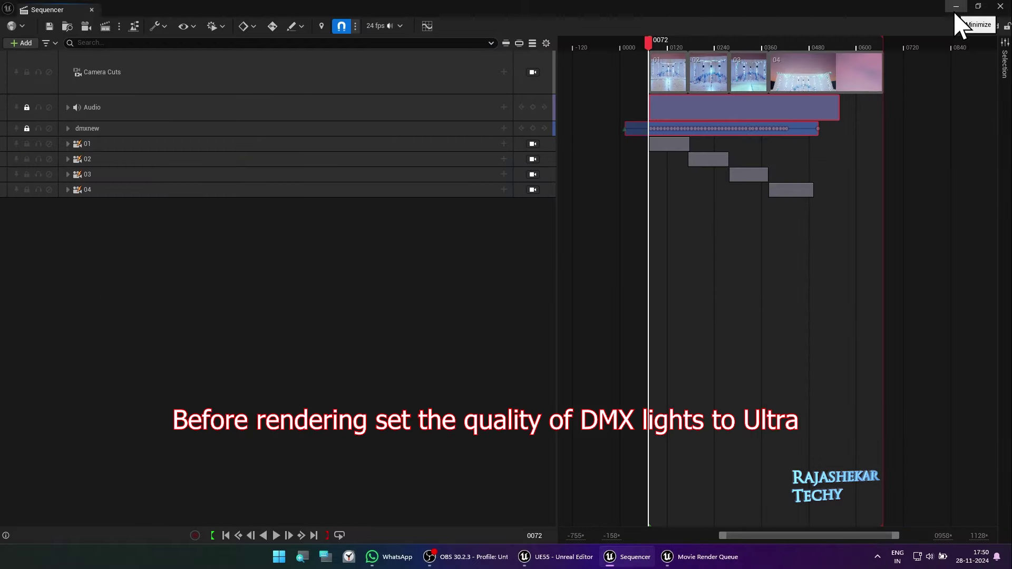
{"action": "left_click", "coordinate": [956, 7]}
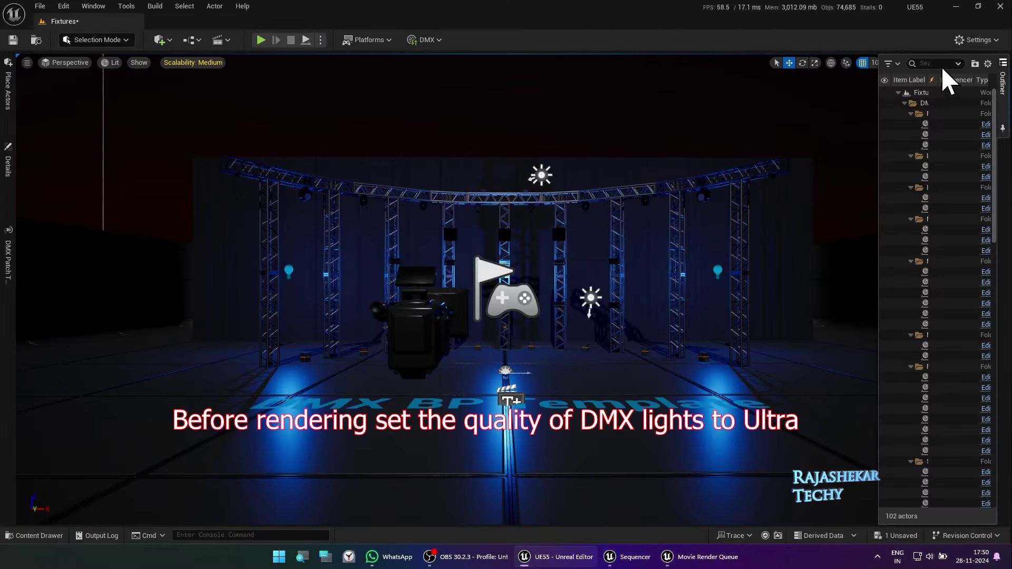
Set the quality level of all twelve Strobe fixtures to Ultra.
{"action": "left_click_drag", "start_coordinate": [877, 108], "coordinate": [634, 106]}
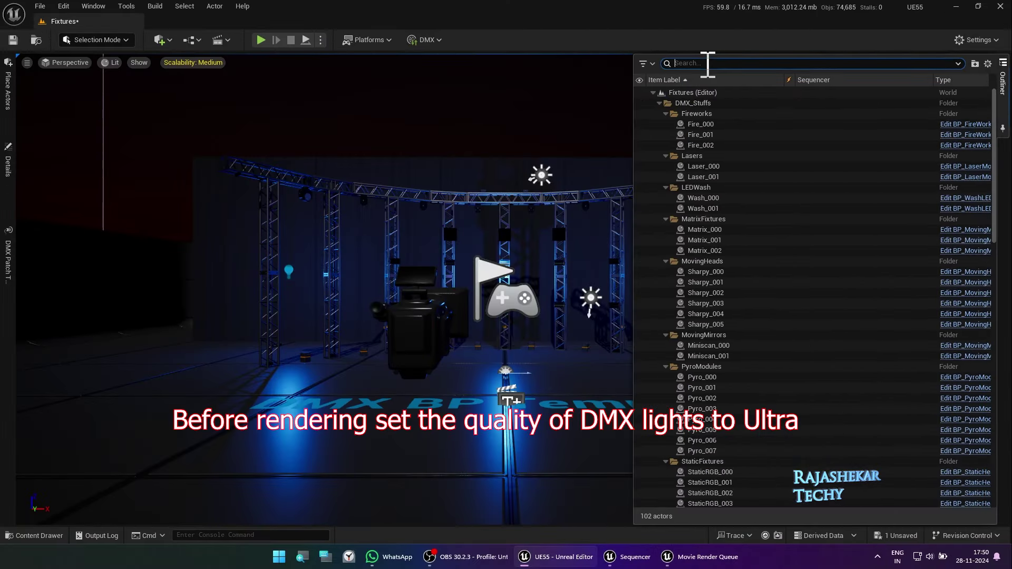
{"action": "type", "text": "strobe"}
{"action": "key", "text": "Return"}
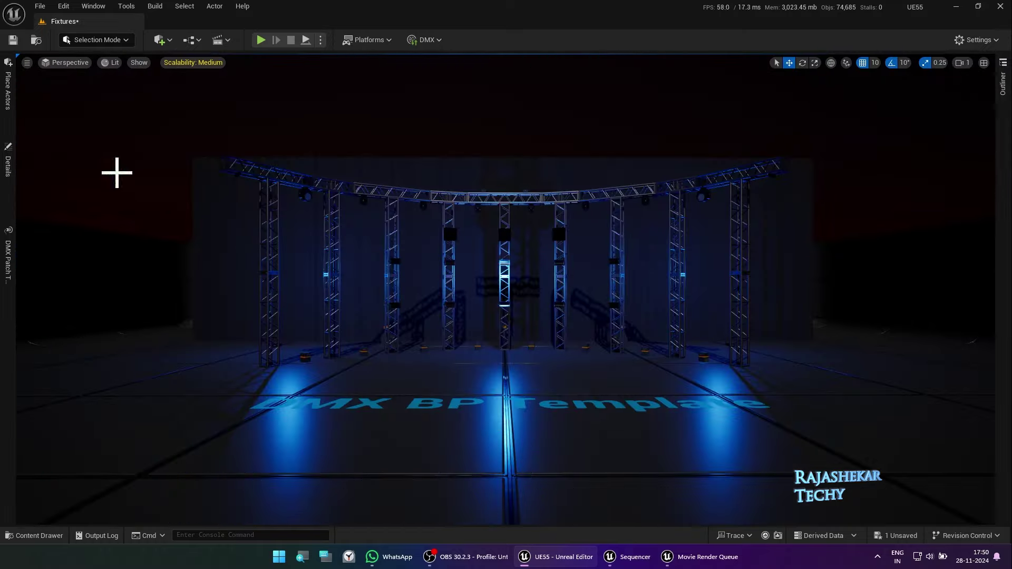
{"action": "left_click", "coordinate": [9, 173]}
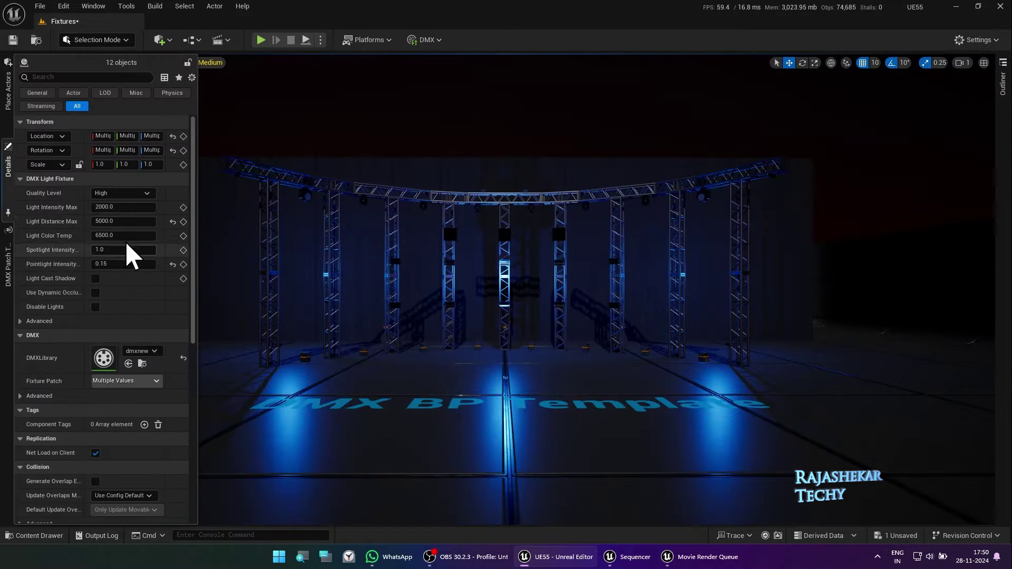
{"action": "left_click", "coordinate": [147, 194]}
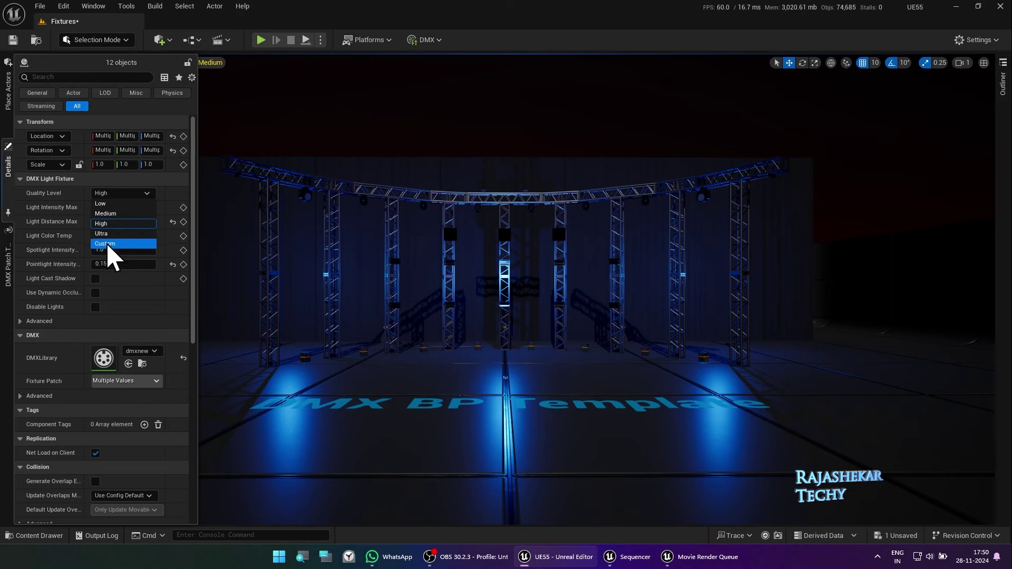
{"action": "left_click", "coordinate": [112, 233]}
Set the six Sharpy moving heads' quality level to Ultra.
{"action": "left_click", "coordinate": [1003, 100]}
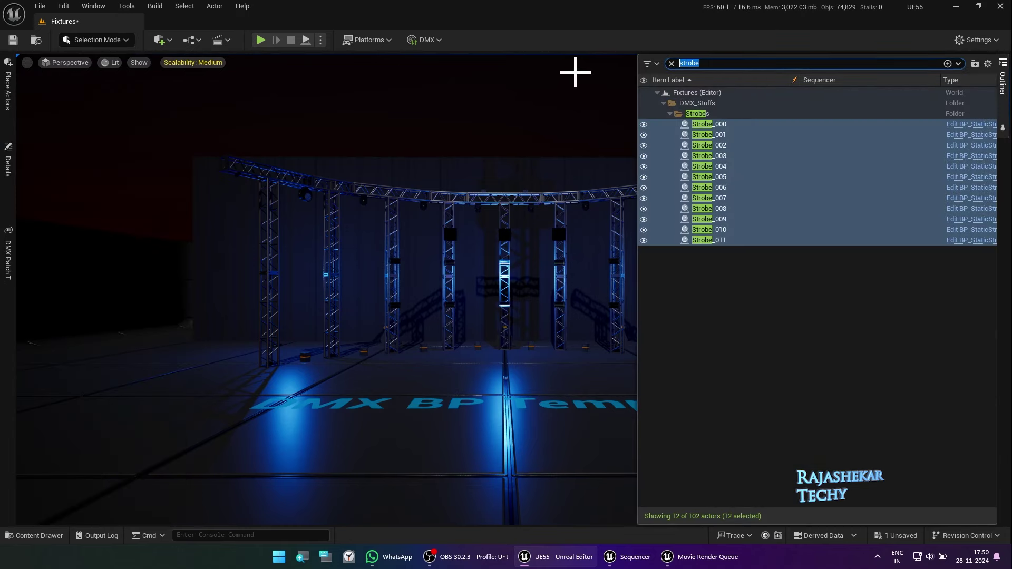
{"action": "type", "text": "sharpy"}
{"action": "key", "text": "Return"}
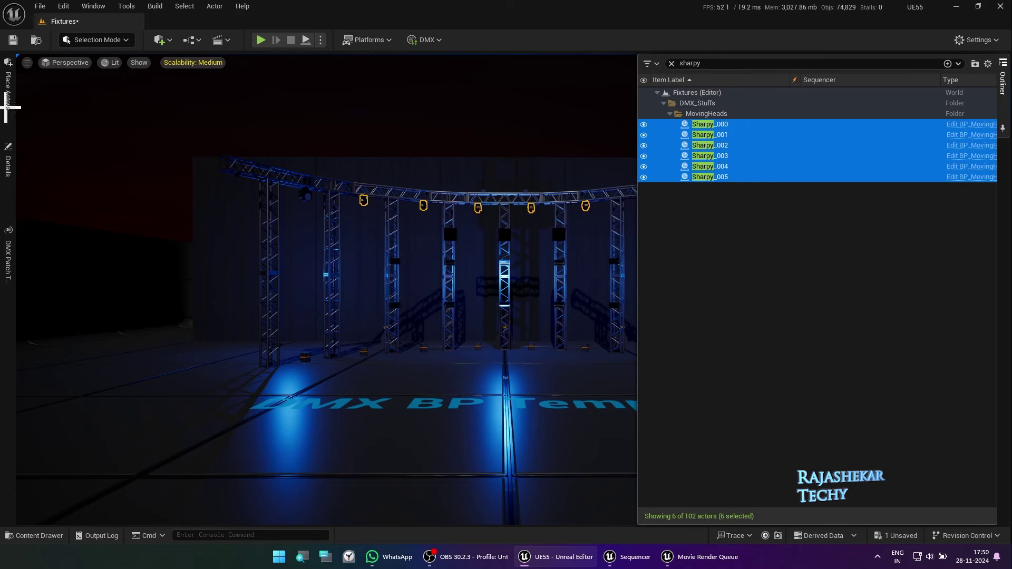
{"action": "left_click", "coordinate": [9, 166]}
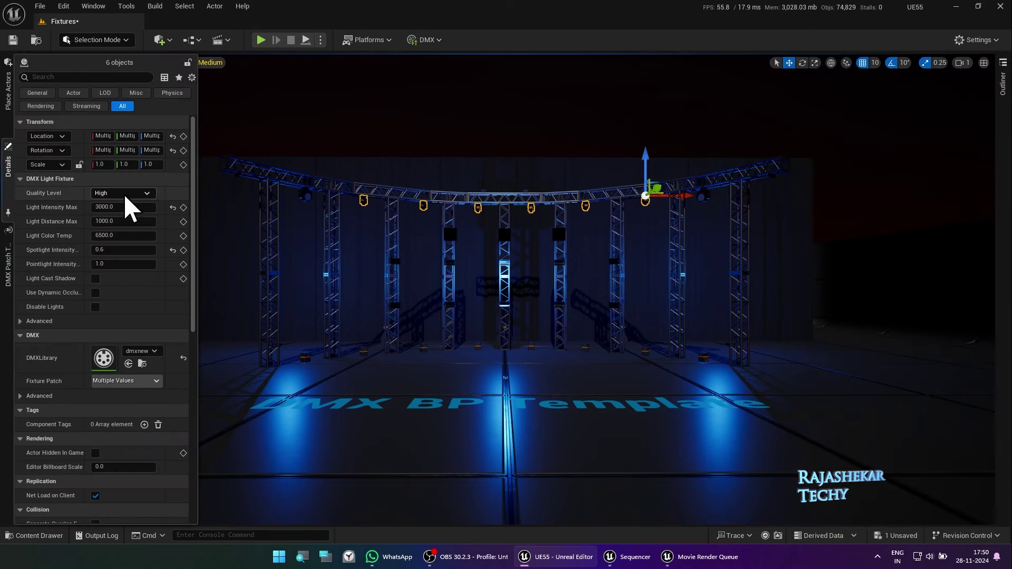
{"action": "left_click", "coordinate": [147, 193]}
{"action": "left_click", "coordinate": [104, 245]}
Set both Wash fixtures' quality level to Ultra.
{"action": "left_click", "coordinate": [1002, 90]}
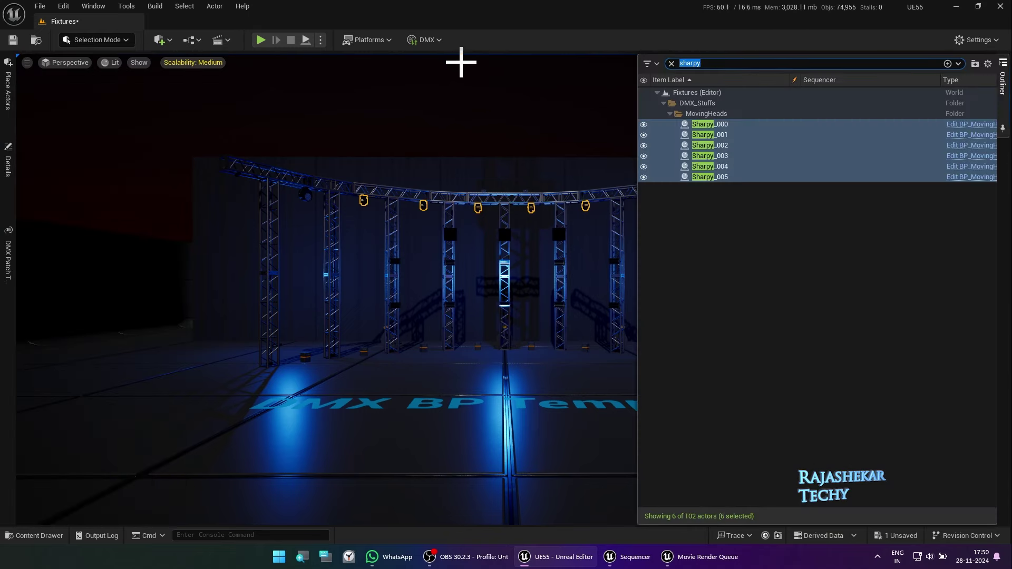
{"action": "type", "text": "wash\\"}
{"action": "key", "text": "BackSpace"}
{"action": "key", "text": "Return"}
{"action": "left_click", "coordinate": [9, 166]}
{"action": "left_click", "coordinate": [147, 195]}
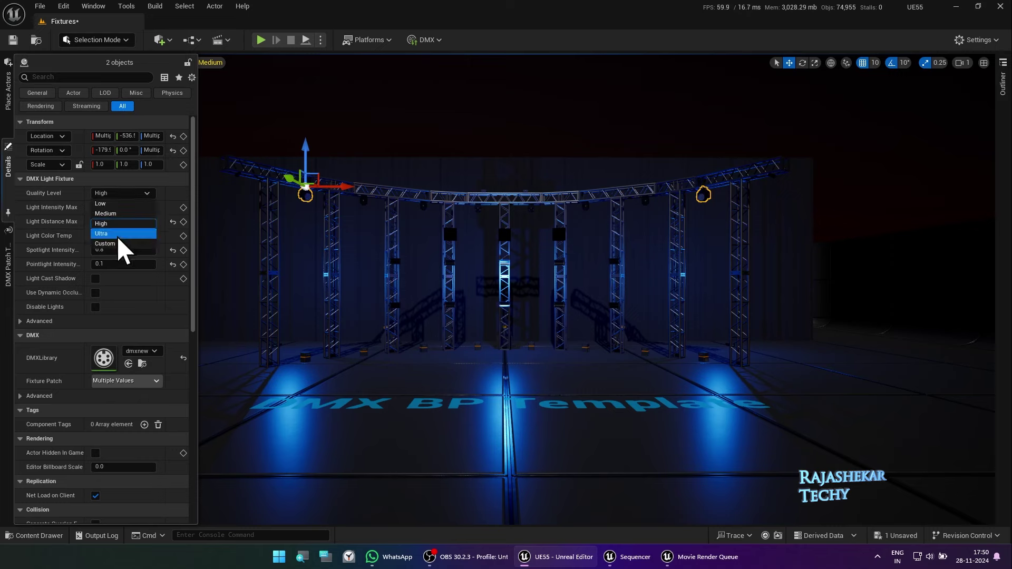
{"action": "left_click", "coordinate": [124, 247]}
Clear the Outliner search and select the Fireworks fixtures to check their properties.
{"action": "left_click", "coordinate": [1004, 91]}
{"action": "left_click", "coordinate": [672, 63]}
{"action": "double_click", "coordinate": [669, 112]}
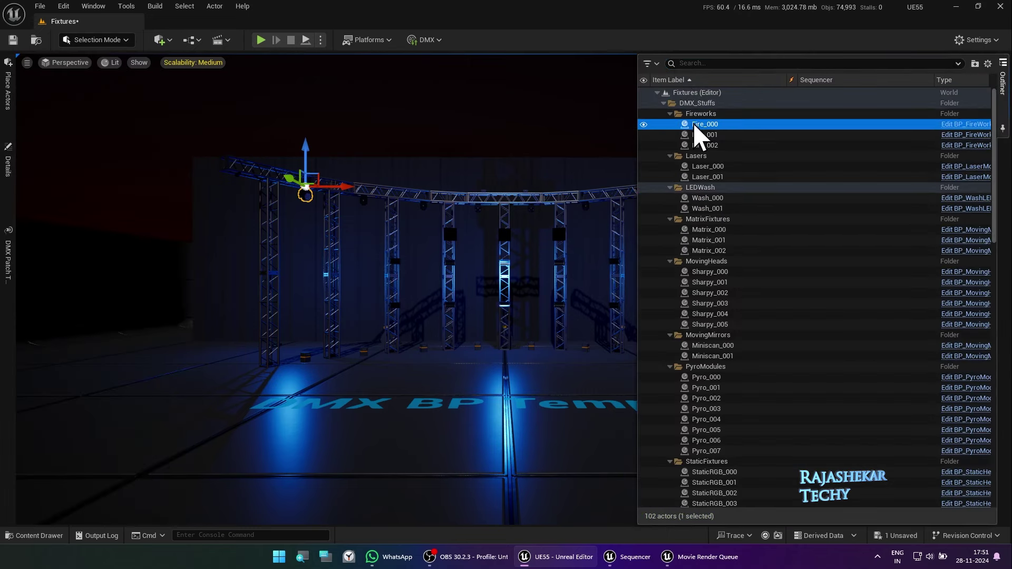
{"action": "left_click", "coordinate": [9, 158]}
{"action": "left_click", "coordinate": [1002, 91]}
Set the nine StaticRGB fixtures, through StaticRGB_008, to Ultra quality.
{"action": "scroll", "coordinate": [822, 280], "scroll_direction": "down", "scroll_amount": 5}
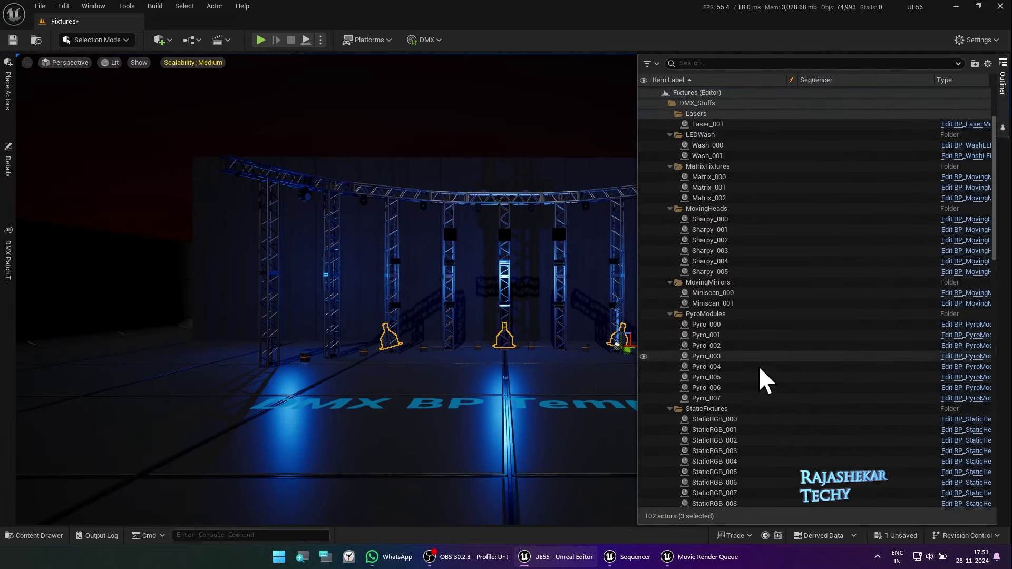
{"action": "left_click", "coordinate": [738, 357]}
{"action": "left_click", "coordinate": [715, 436], "text": "shift"}
{"action": "left_click", "coordinate": [9, 163]}
{"action": "left_click", "coordinate": [122, 193]}
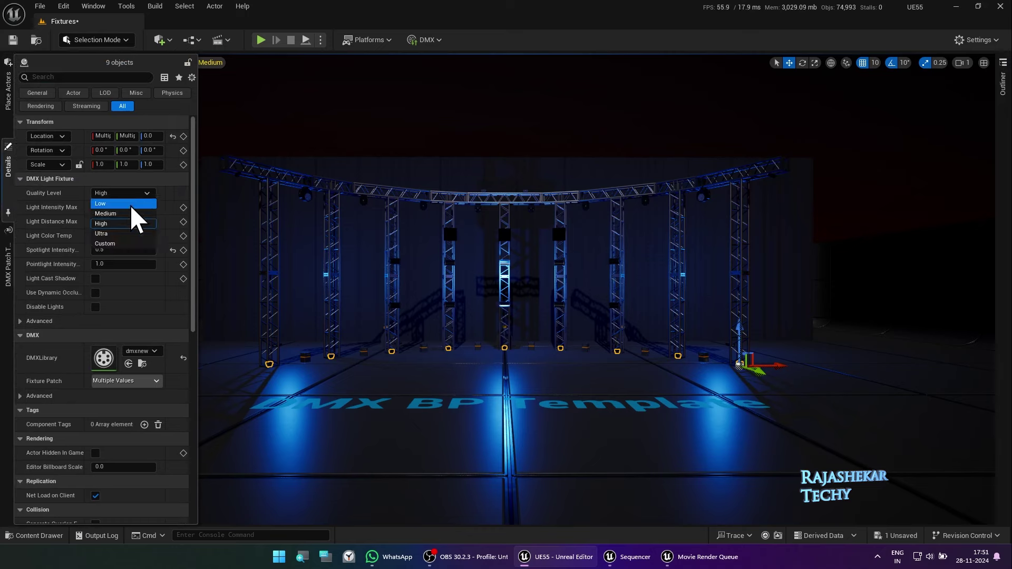
{"action": "left_click", "coordinate": [117, 243]}
Collapse the DMX_Stuffs folder in the Outliner and return to the level view.
{"action": "left_click", "coordinate": [1003, 79]}
{"action": "scroll", "coordinate": [808, 406], "scroll_direction": "up", "scroll_amount": 5}
{"action": "scroll", "coordinate": [752, 400], "scroll_direction": "up", "scroll_amount": 10}
{"action": "left_click", "coordinate": [703, 102]}
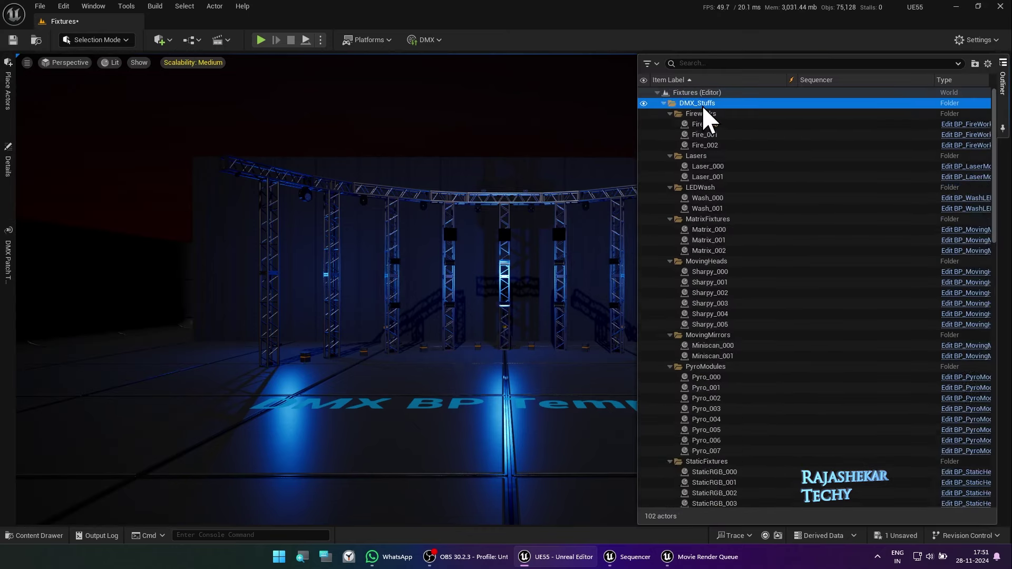
{"action": "left_click", "coordinate": [663, 103]}
{"action": "left_click", "coordinate": [444, 218]}
Bring Movie Render Queue forward and start a Render (Local) of the Recorded job.
{"action": "left_click", "coordinate": [691, 566]}
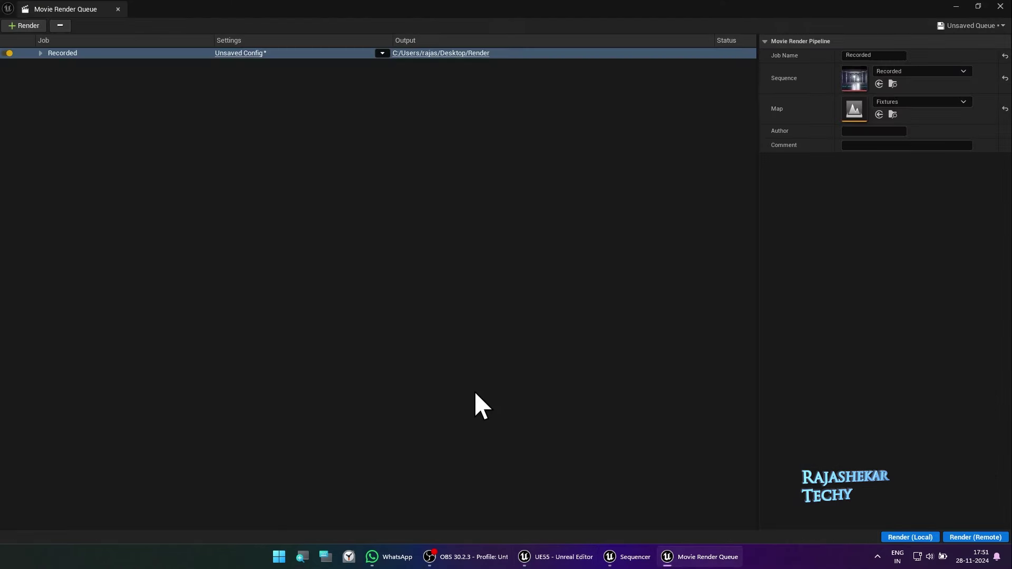
{"action": "left_click", "coordinate": [909, 538]}
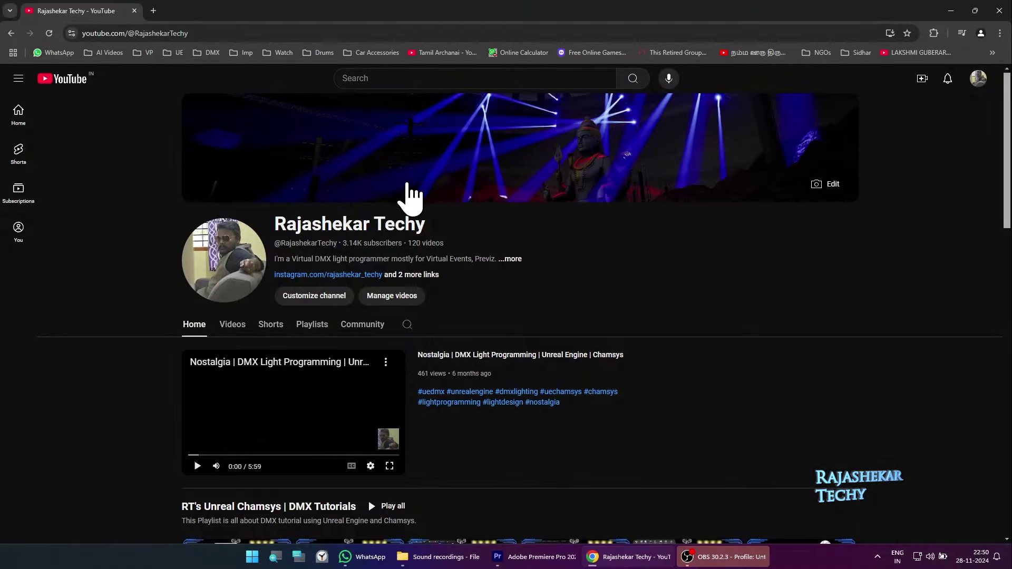
Open the channel's Community tab and scroll down to the DMX templates post.
{"action": "left_click", "coordinate": [363, 332]}
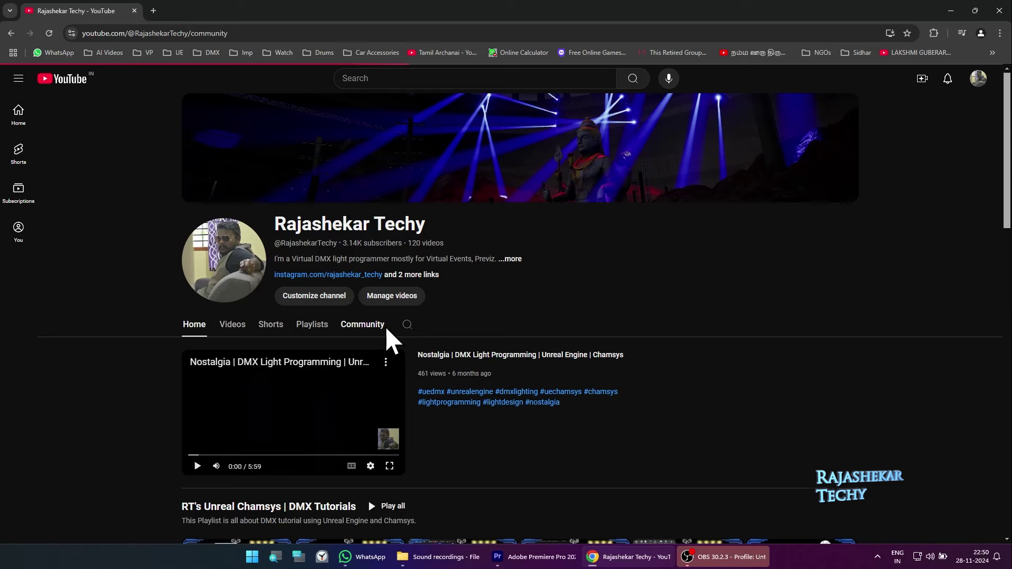
{"action": "scroll", "coordinate": [253, 388], "scroll_direction": "down", "scroll_amount": 3}
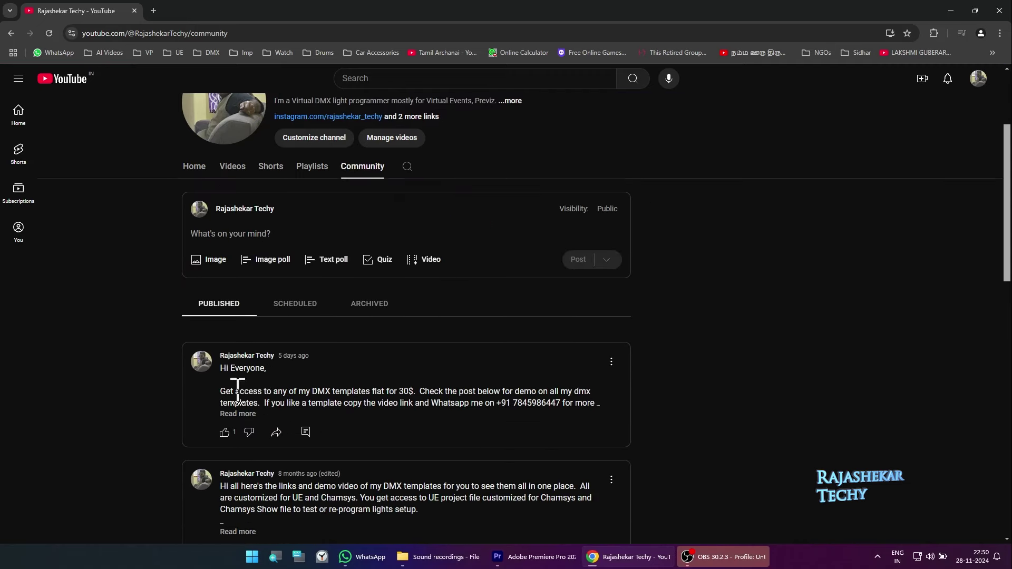
{"action": "scroll", "coordinate": [254, 337], "scroll_direction": "down", "scroll_amount": 3}
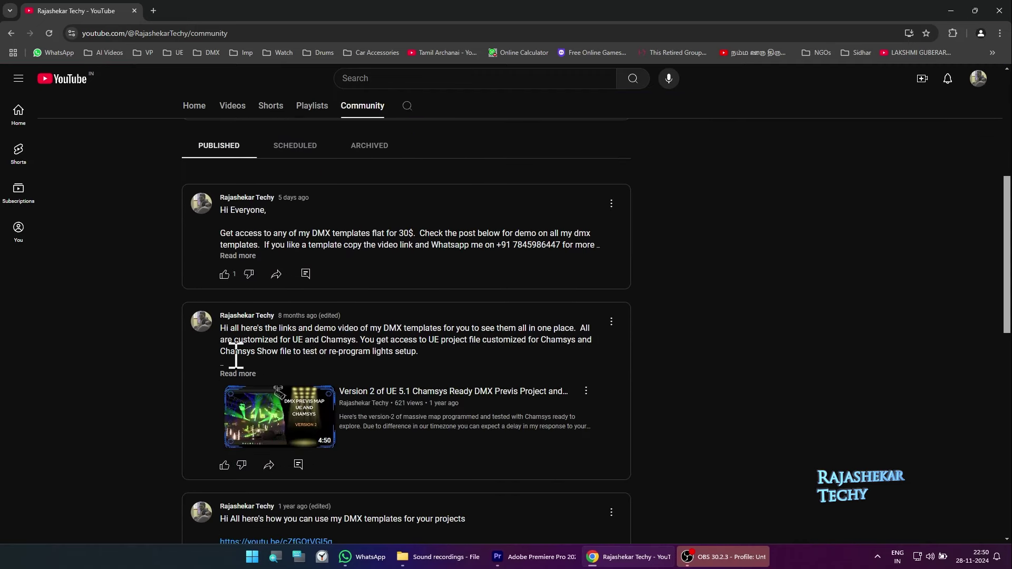
{"action": "scroll", "coordinate": [309, 332], "scroll_direction": "down", "scroll_amount": 1}
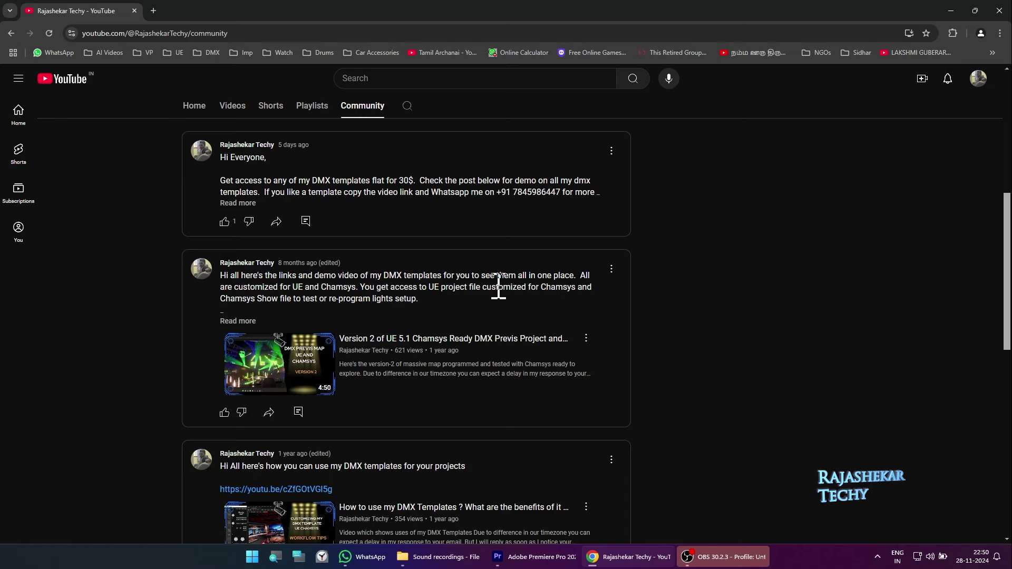
Expand the DMX templates post and scroll through its Drive and video links.
{"action": "left_click", "coordinate": [227, 321]}
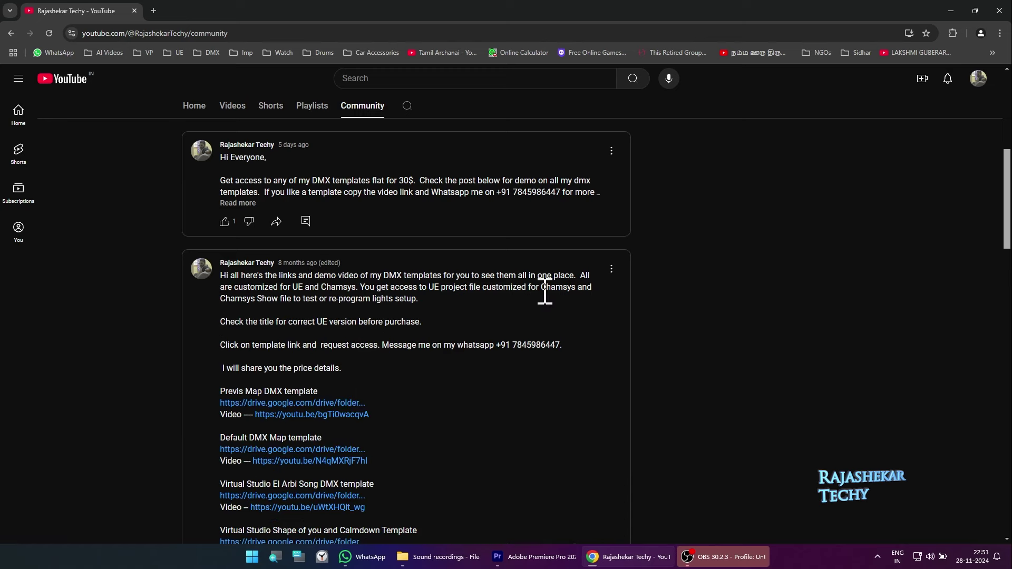
{"action": "scroll", "coordinate": [362, 316], "scroll_direction": "down", "scroll_amount": 2}
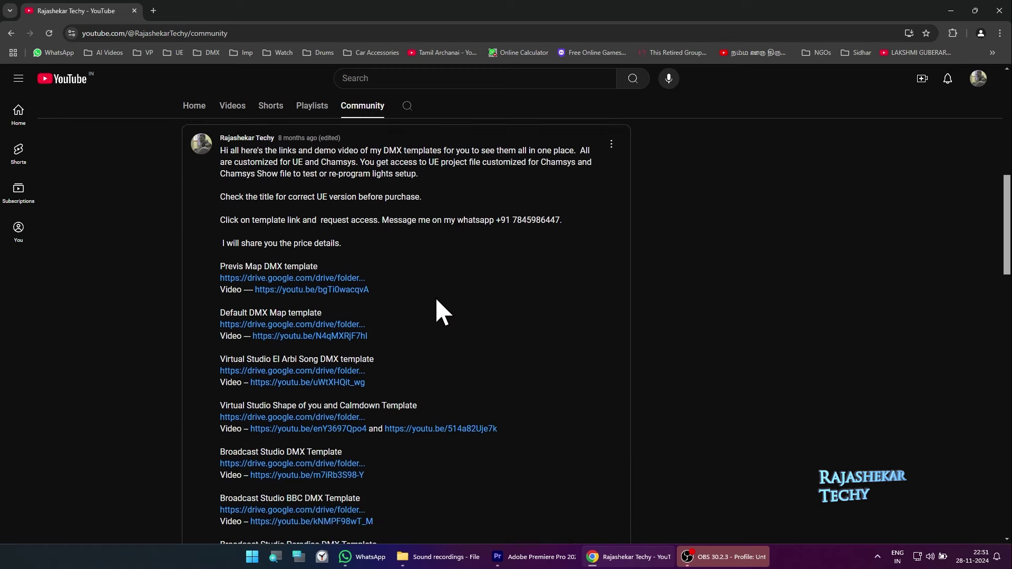
{"action": "scroll", "coordinate": [441, 309], "scroll_direction": "down", "scroll_amount": 2}
{"action": "scroll", "coordinate": [358, 321], "scroll_direction": "down", "scroll_amount": 2}
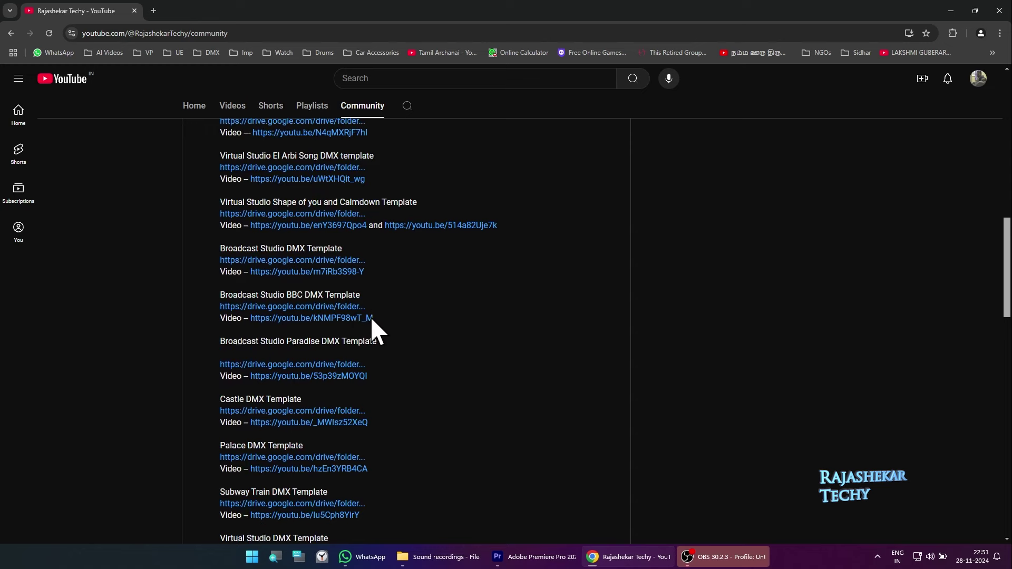
{"action": "scroll", "coordinate": [380, 316], "scroll_direction": "down", "scroll_amount": 2}
{"action": "scroll", "coordinate": [390, 297], "scroll_direction": "down", "scroll_amount": 2}
{"action": "scroll", "coordinate": [390, 293], "scroll_direction": "down", "scroll_amount": 2}
{"action": "scroll", "coordinate": [391, 289], "scroll_direction": "down", "scroll_amount": 2}
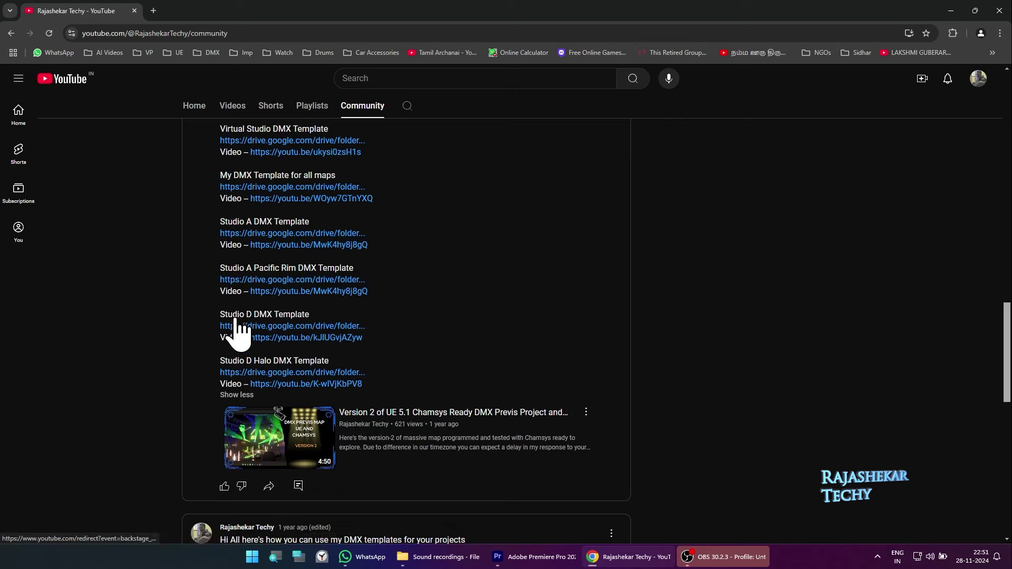
{"action": "scroll", "coordinate": [275, 271], "scroll_direction": "up", "scroll_amount": 1}
{"action": "scroll", "coordinate": [283, 264], "scroll_direction": "up", "scroll_amount": 2}
{"action": "scroll", "coordinate": [282, 264], "scroll_direction": "up", "scroll_amount": 3}
{"action": "scroll", "coordinate": [280, 264], "scroll_direction": "up", "scroll_amount": 2}
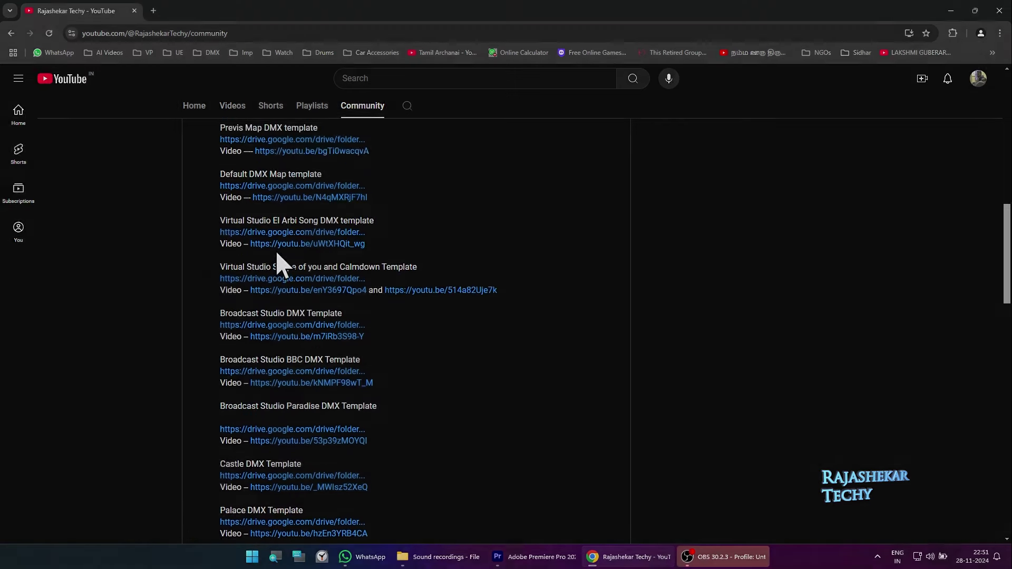
{"action": "scroll", "coordinate": [282, 261], "scroll_direction": "up", "scroll_amount": 2}
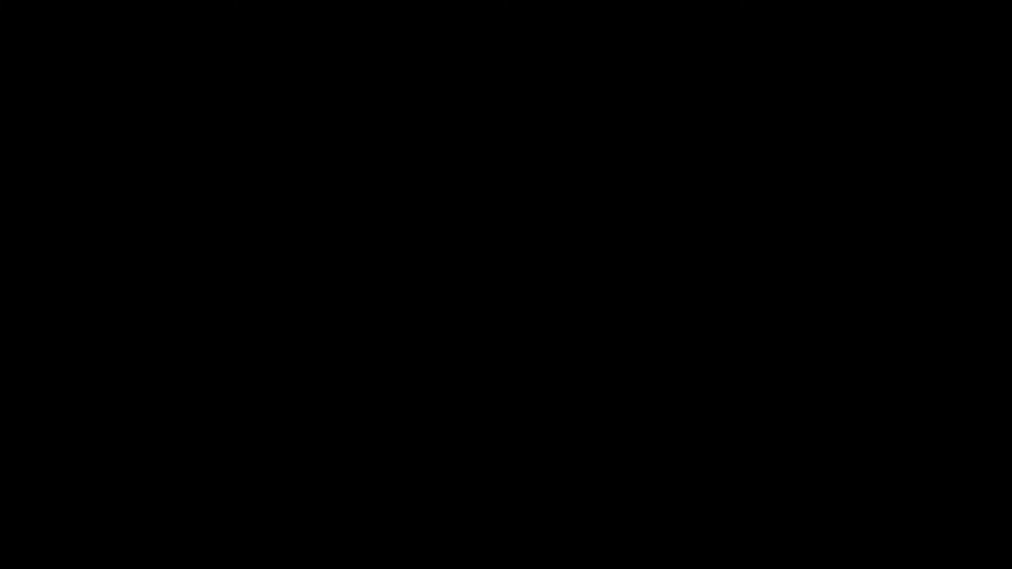